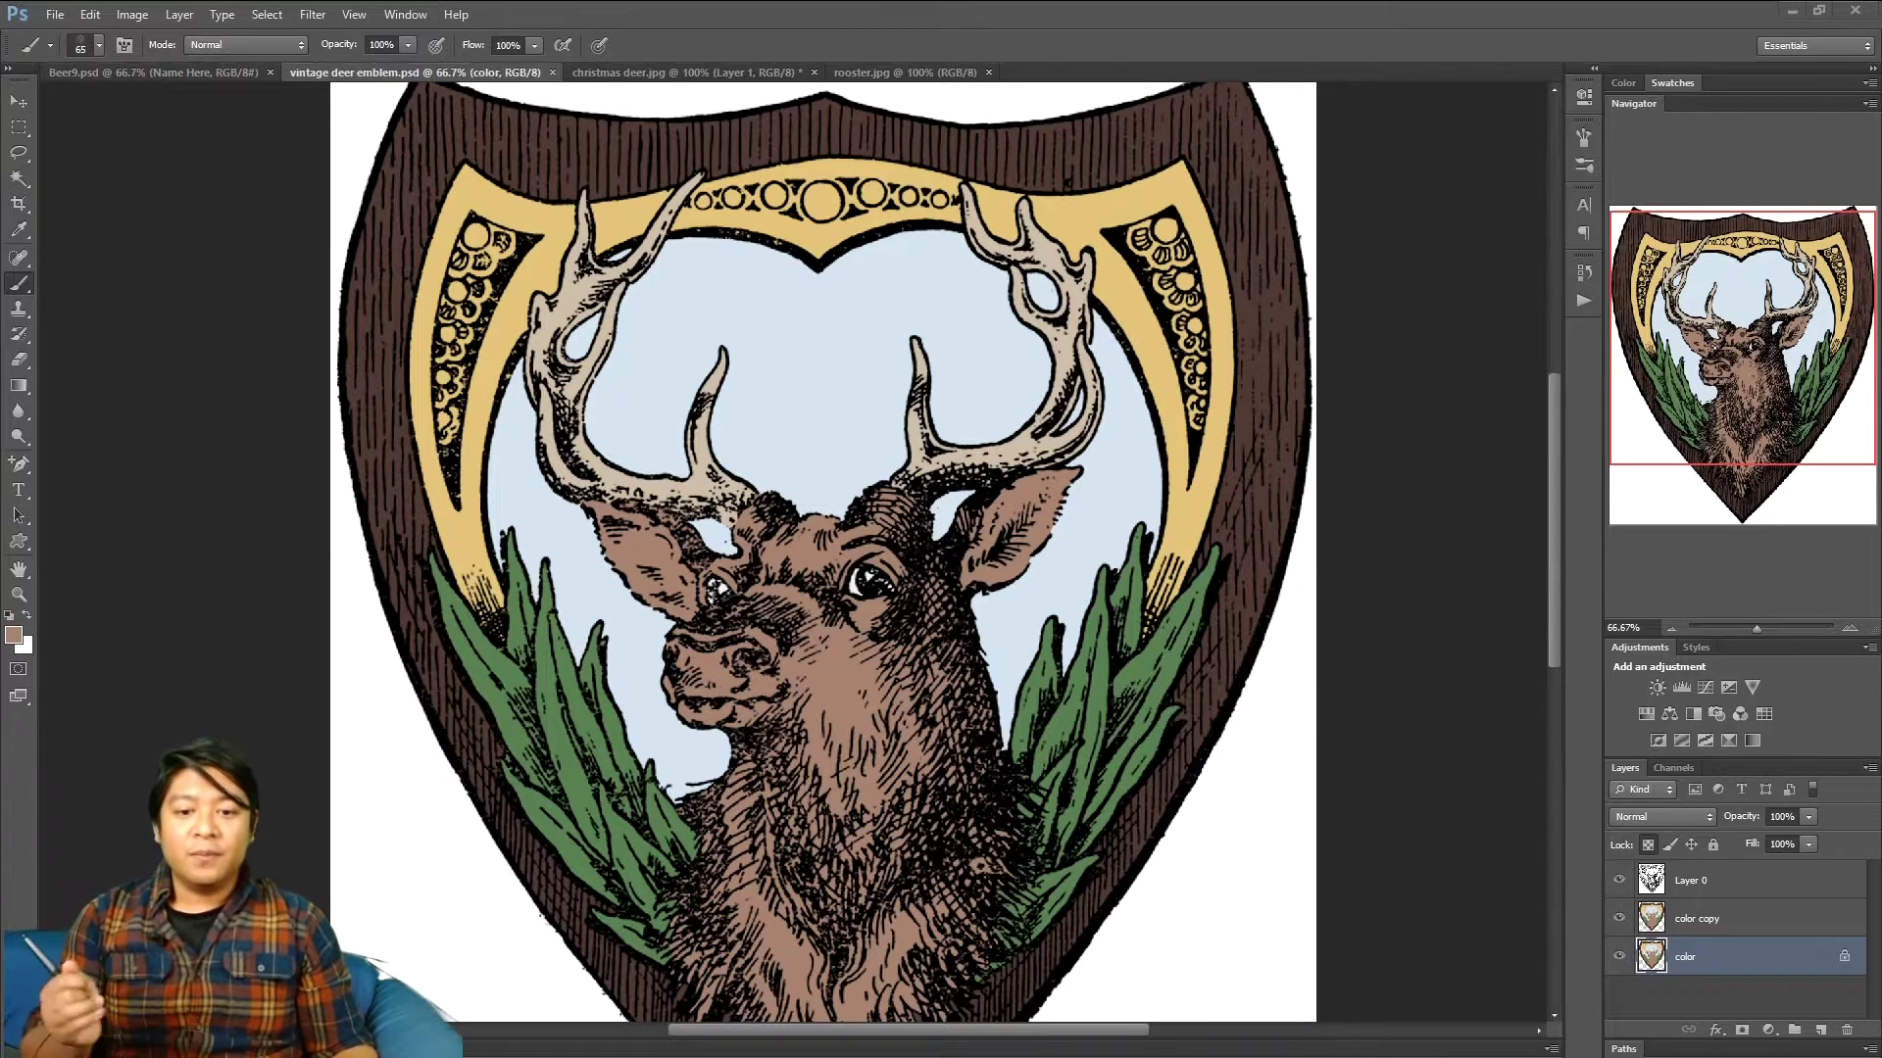
- Examine the line work and flat coloring of the deer's neck and muzzle up close in the emblem
click(1850, 627)
click(1850, 627)
click(1849, 627)
drag(1691, 400, 1692, 451)
click(1673, 627)
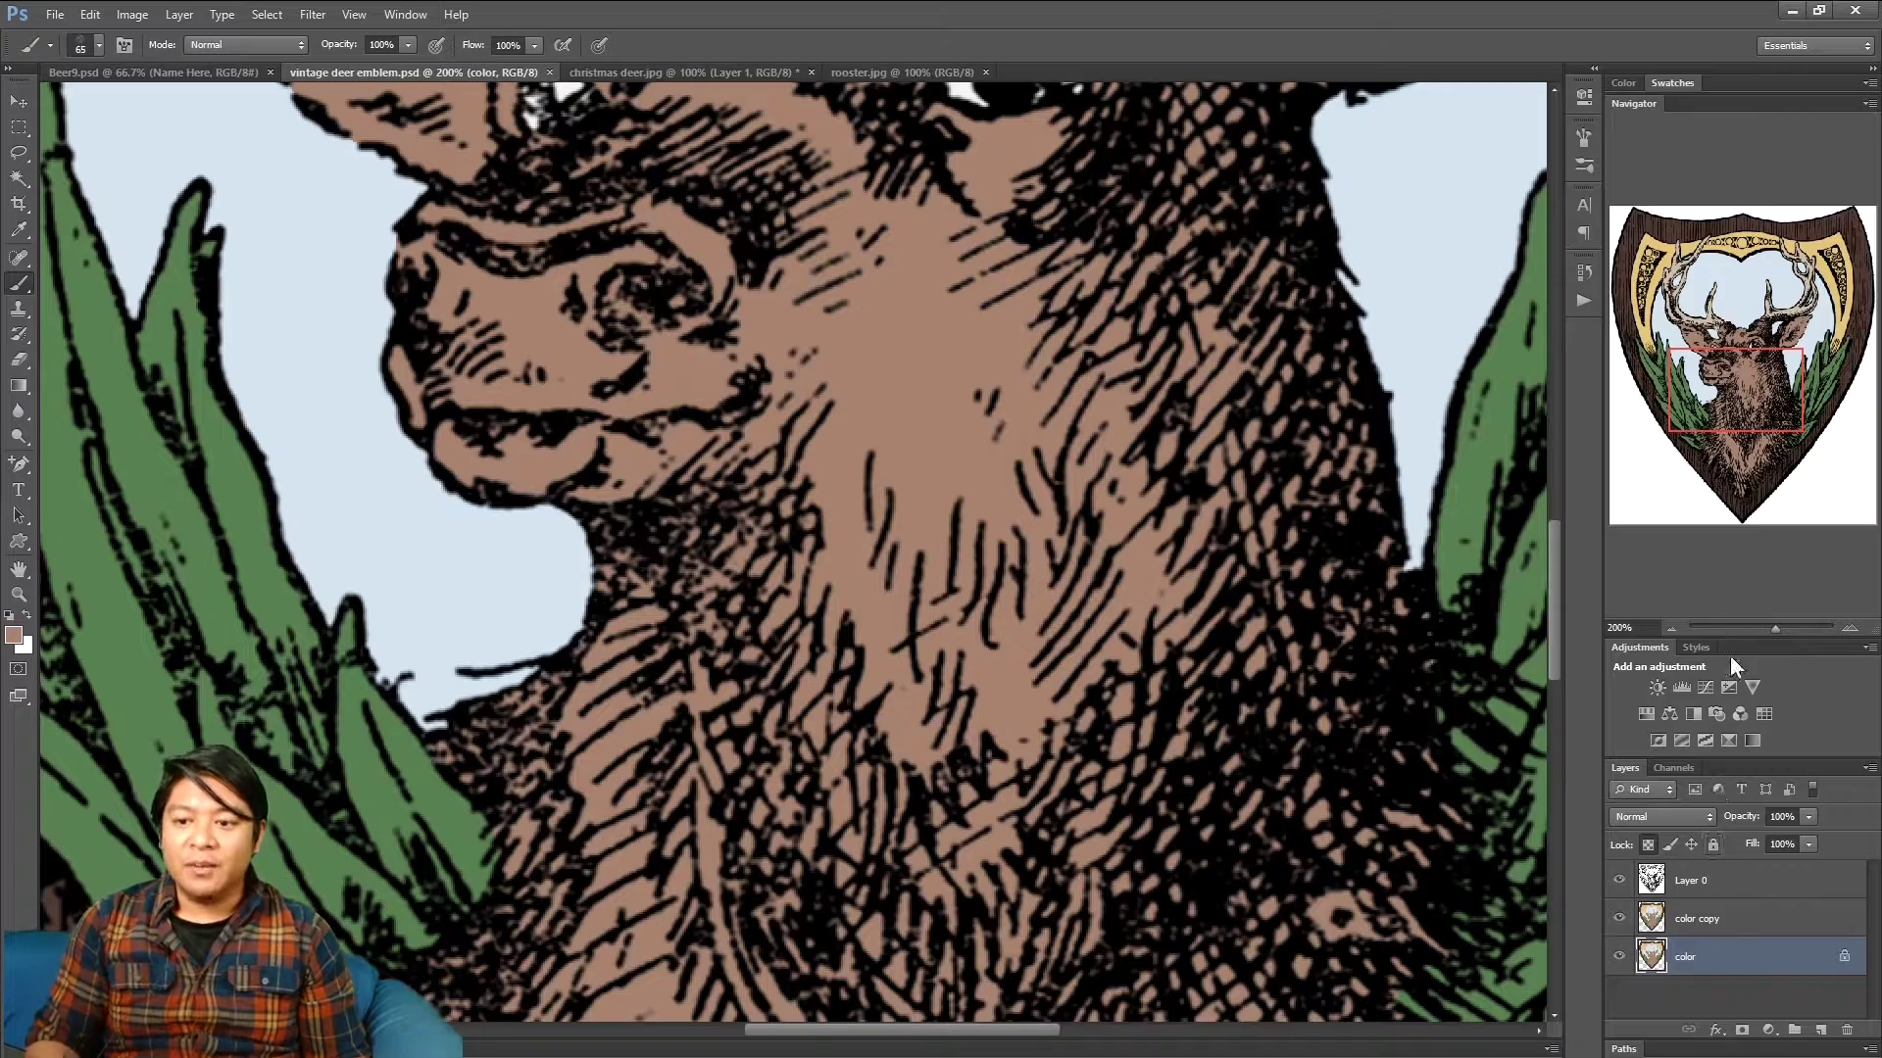
drag(1745, 383, 1749, 444)
click(1673, 627)
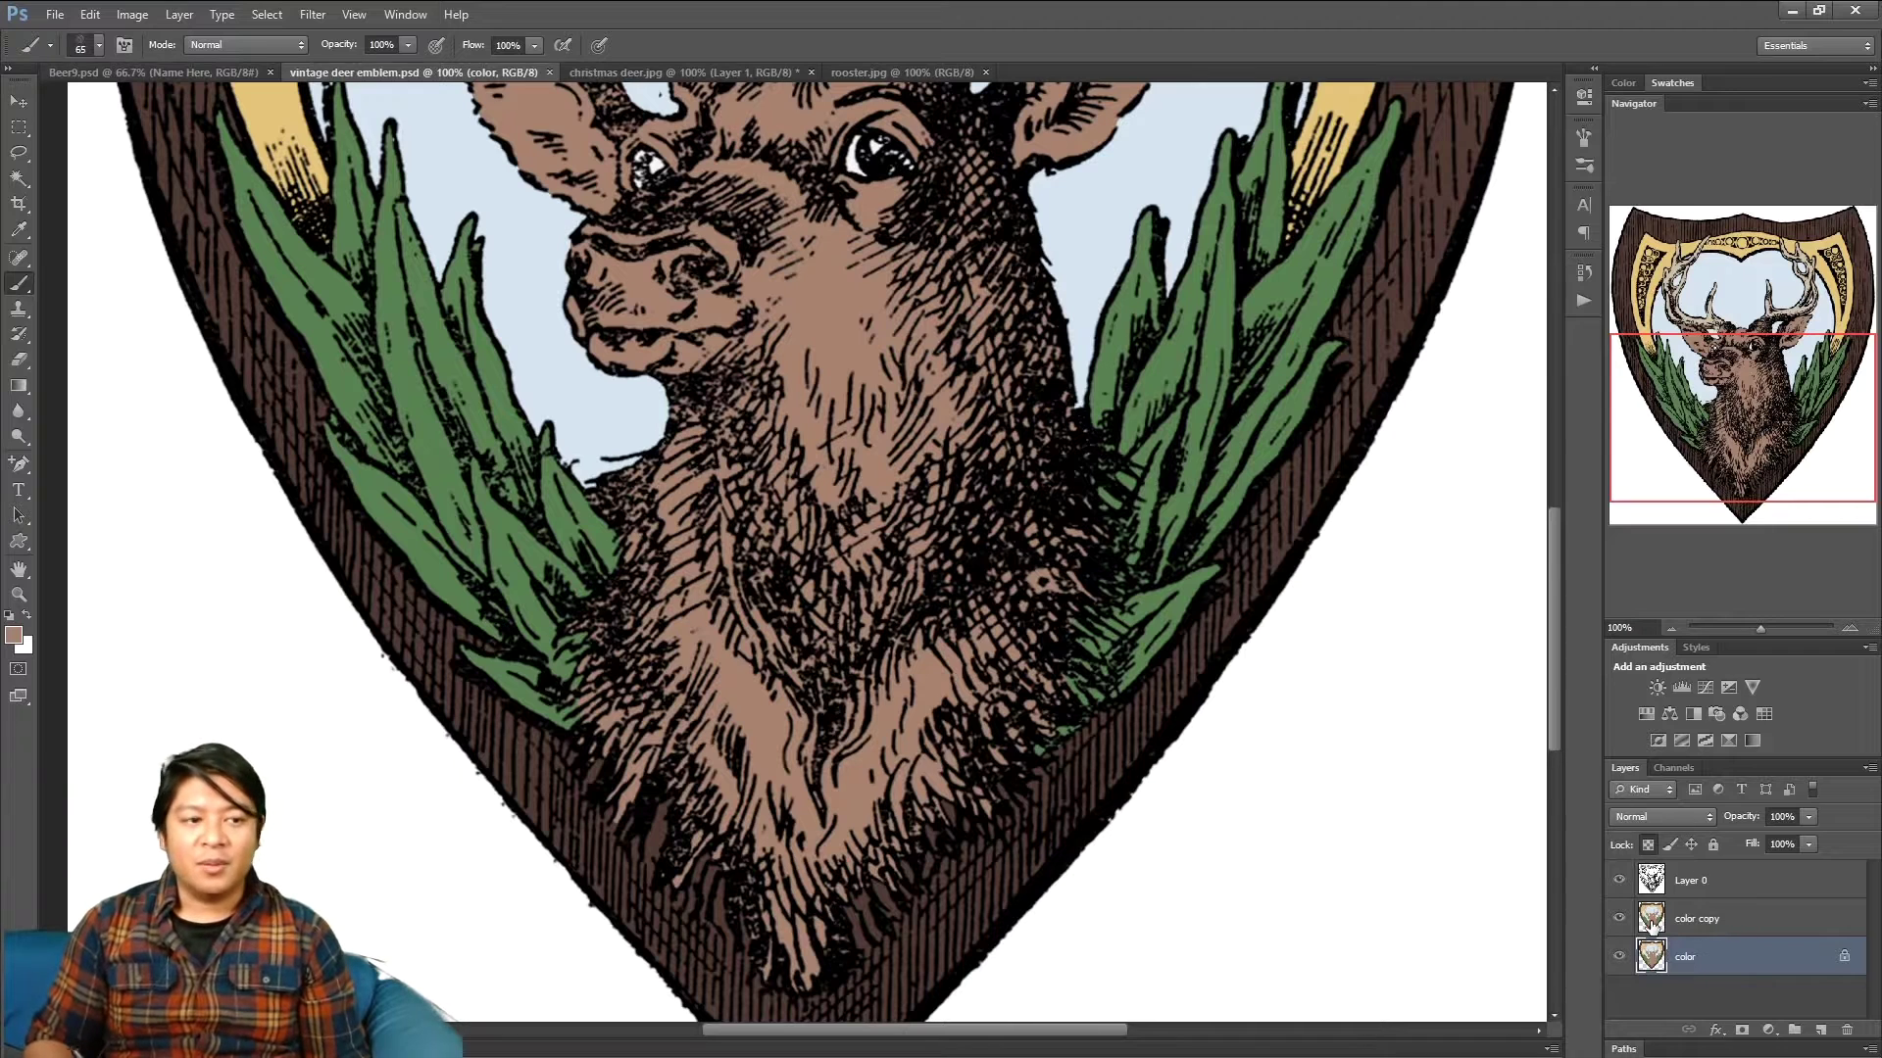
click(19, 178)
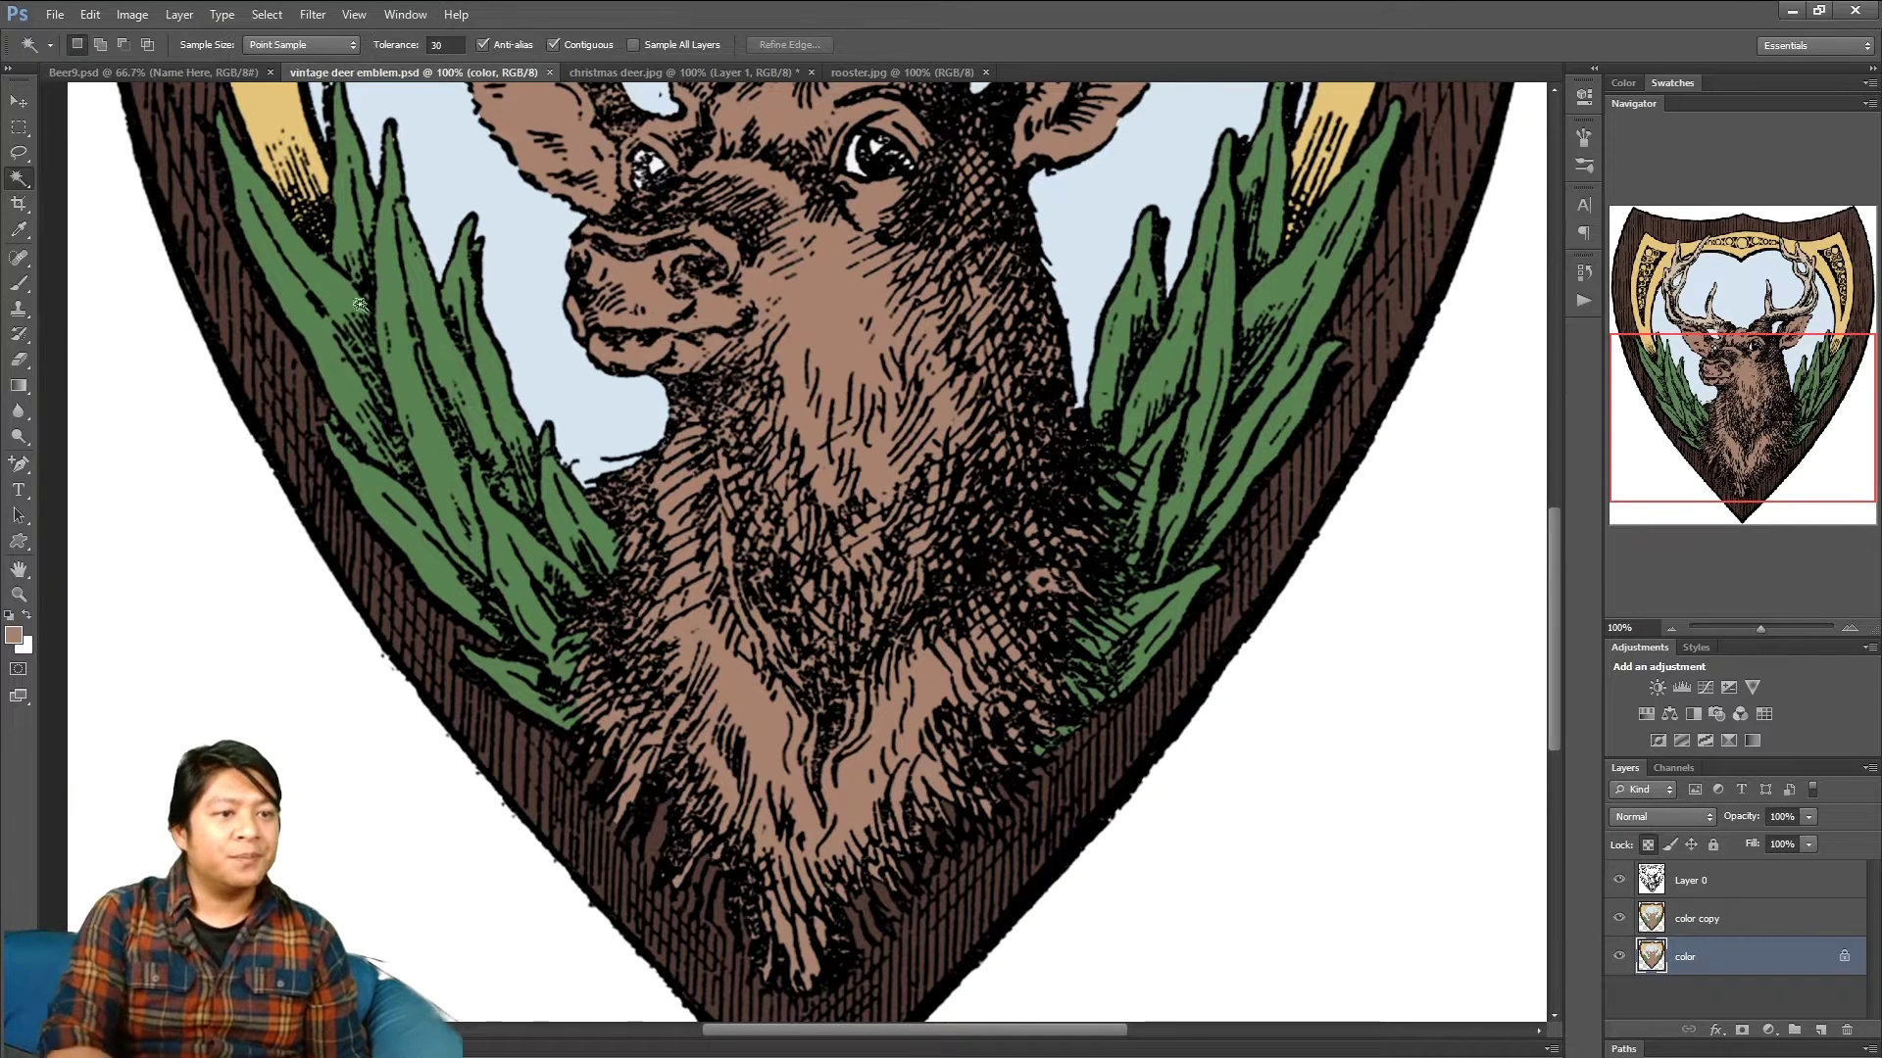
click(889, 731)
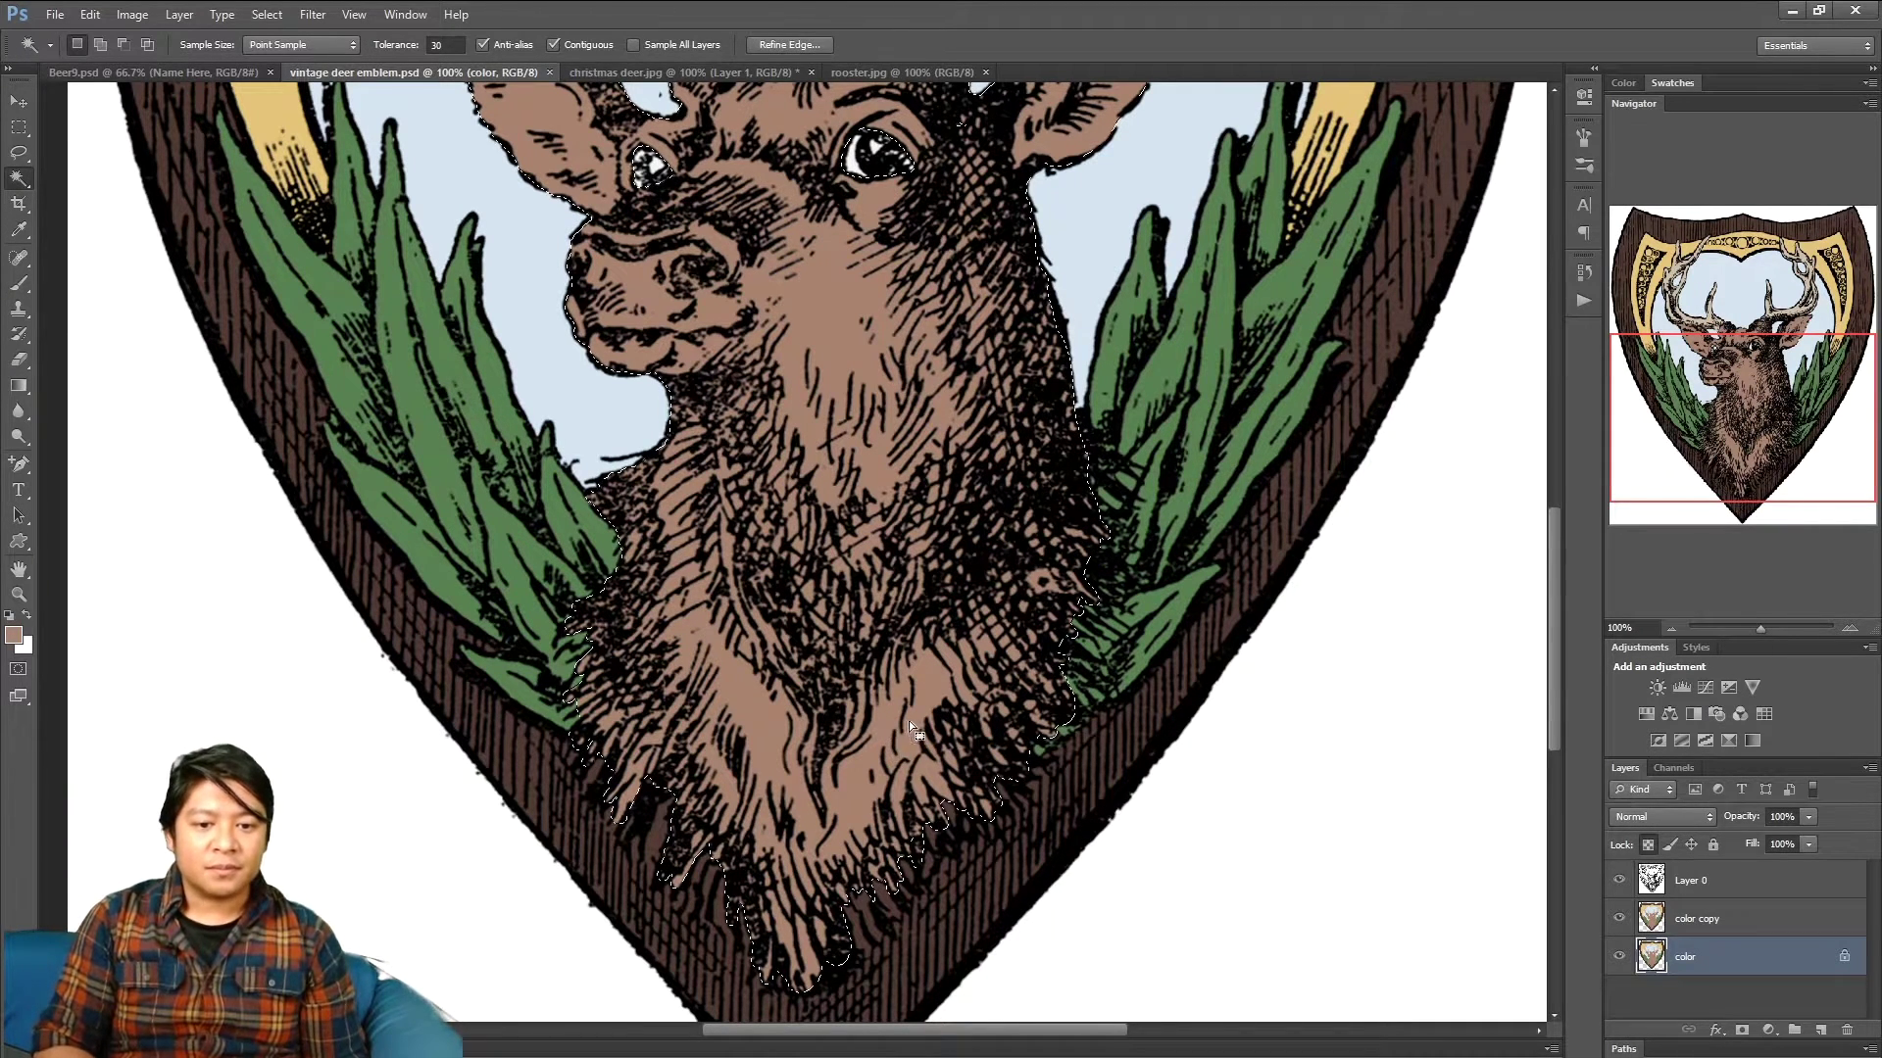
drag(1717, 417, 1717, 371)
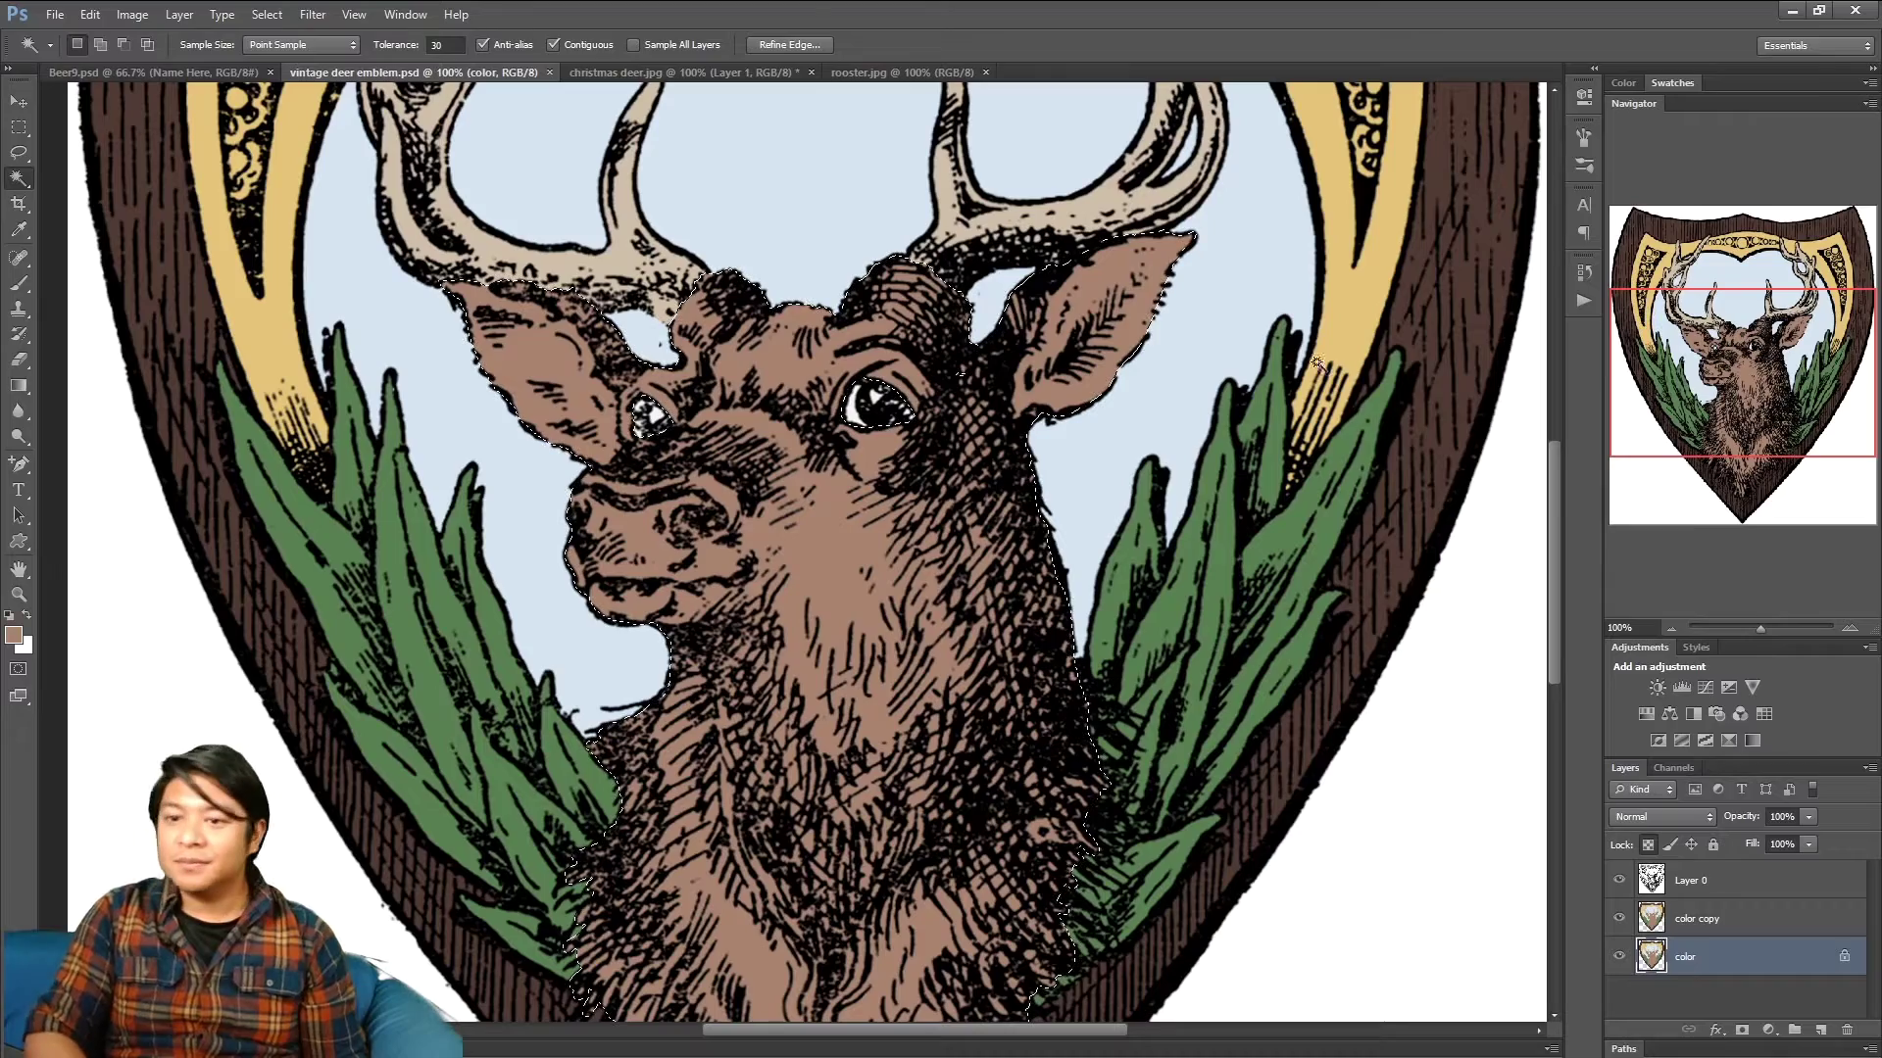
click(1850, 628)
drag(1759, 414, 1763, 392)
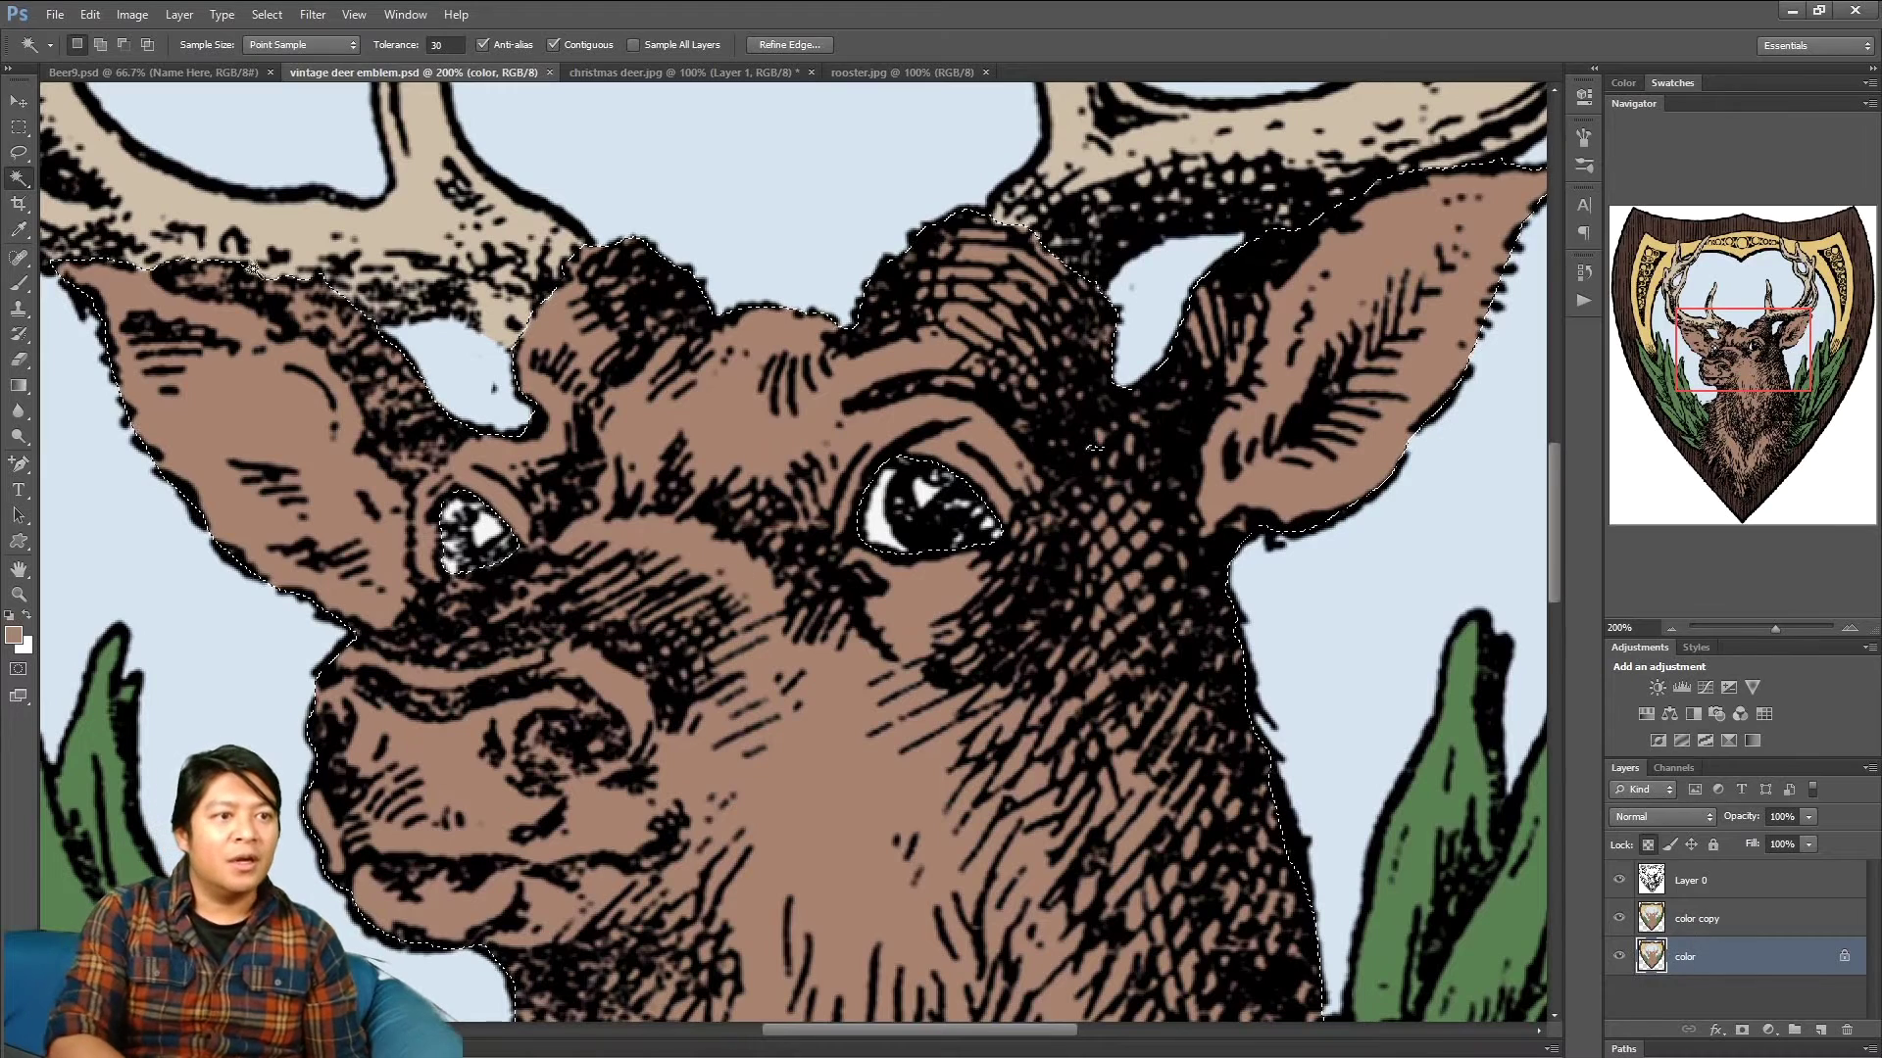
click(19, 127)
click(72, 144)
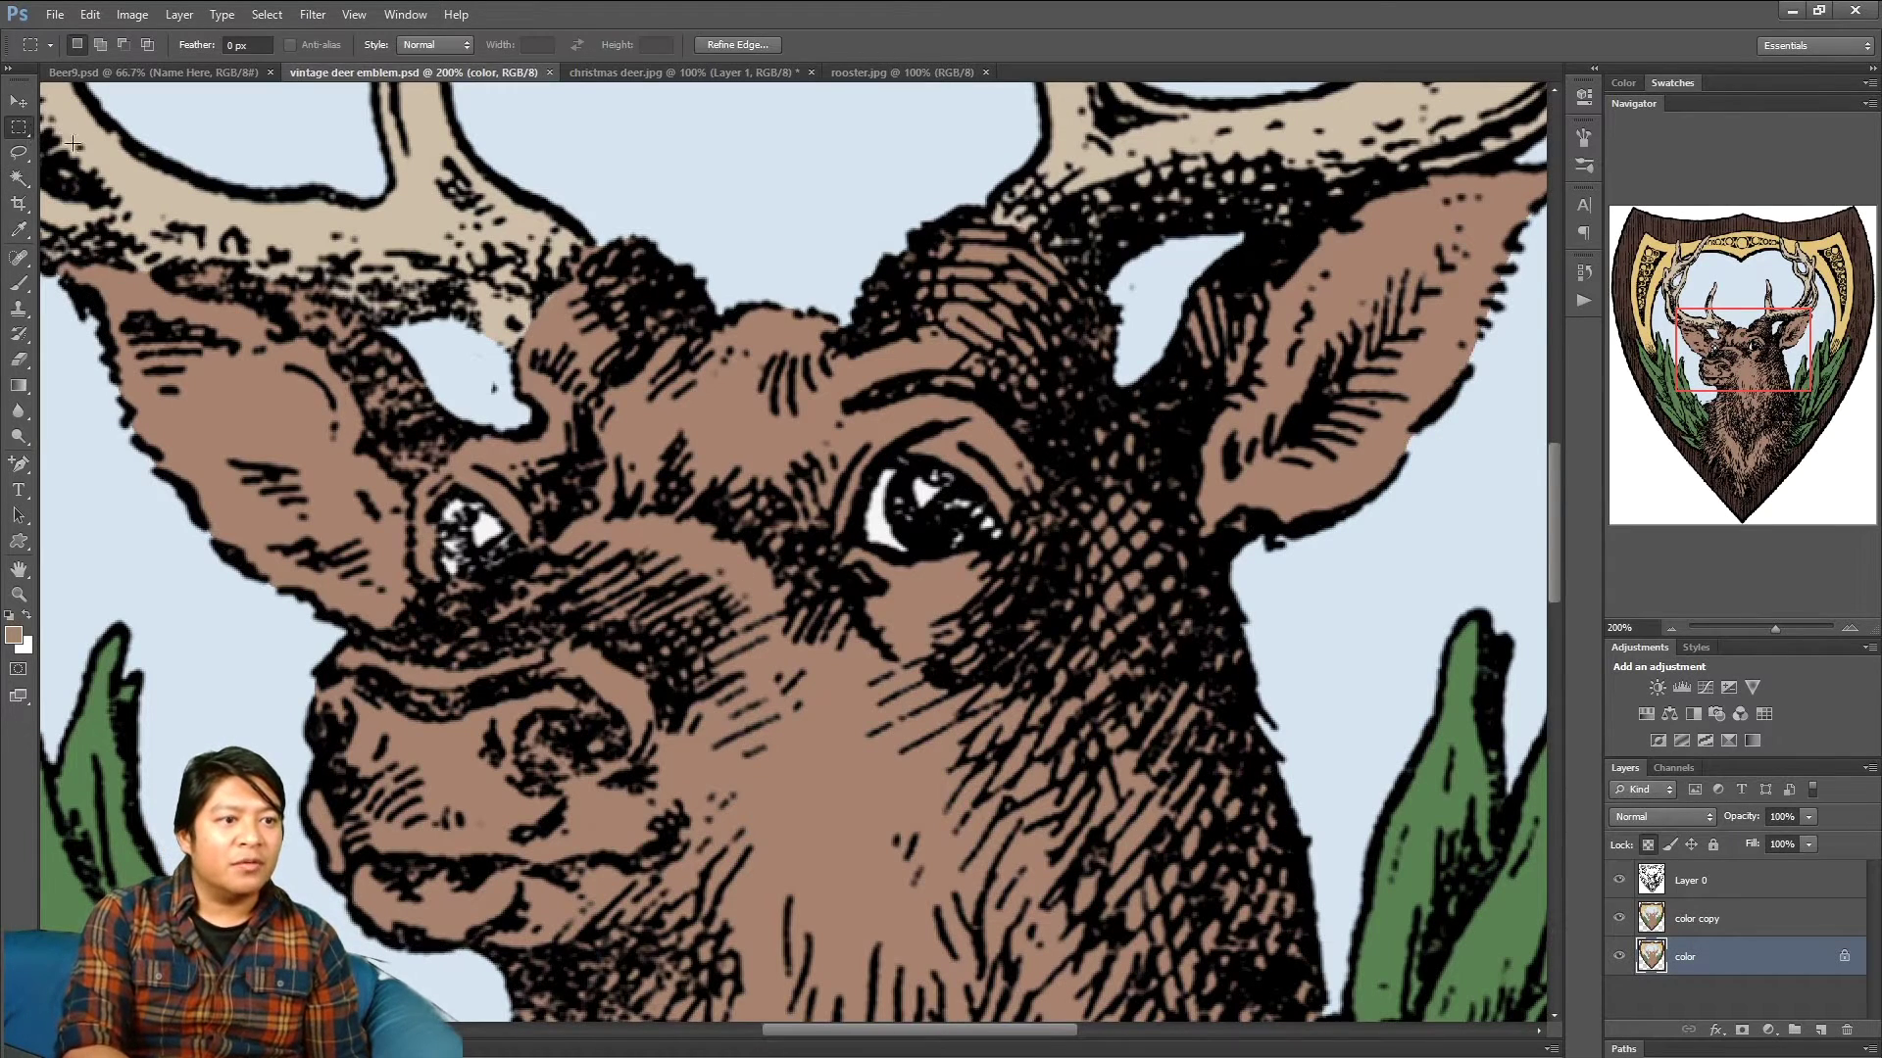
- Reduce the brush size to 30 px and dab the current brown behind the deer's eye on the color layer
click(18, 283)
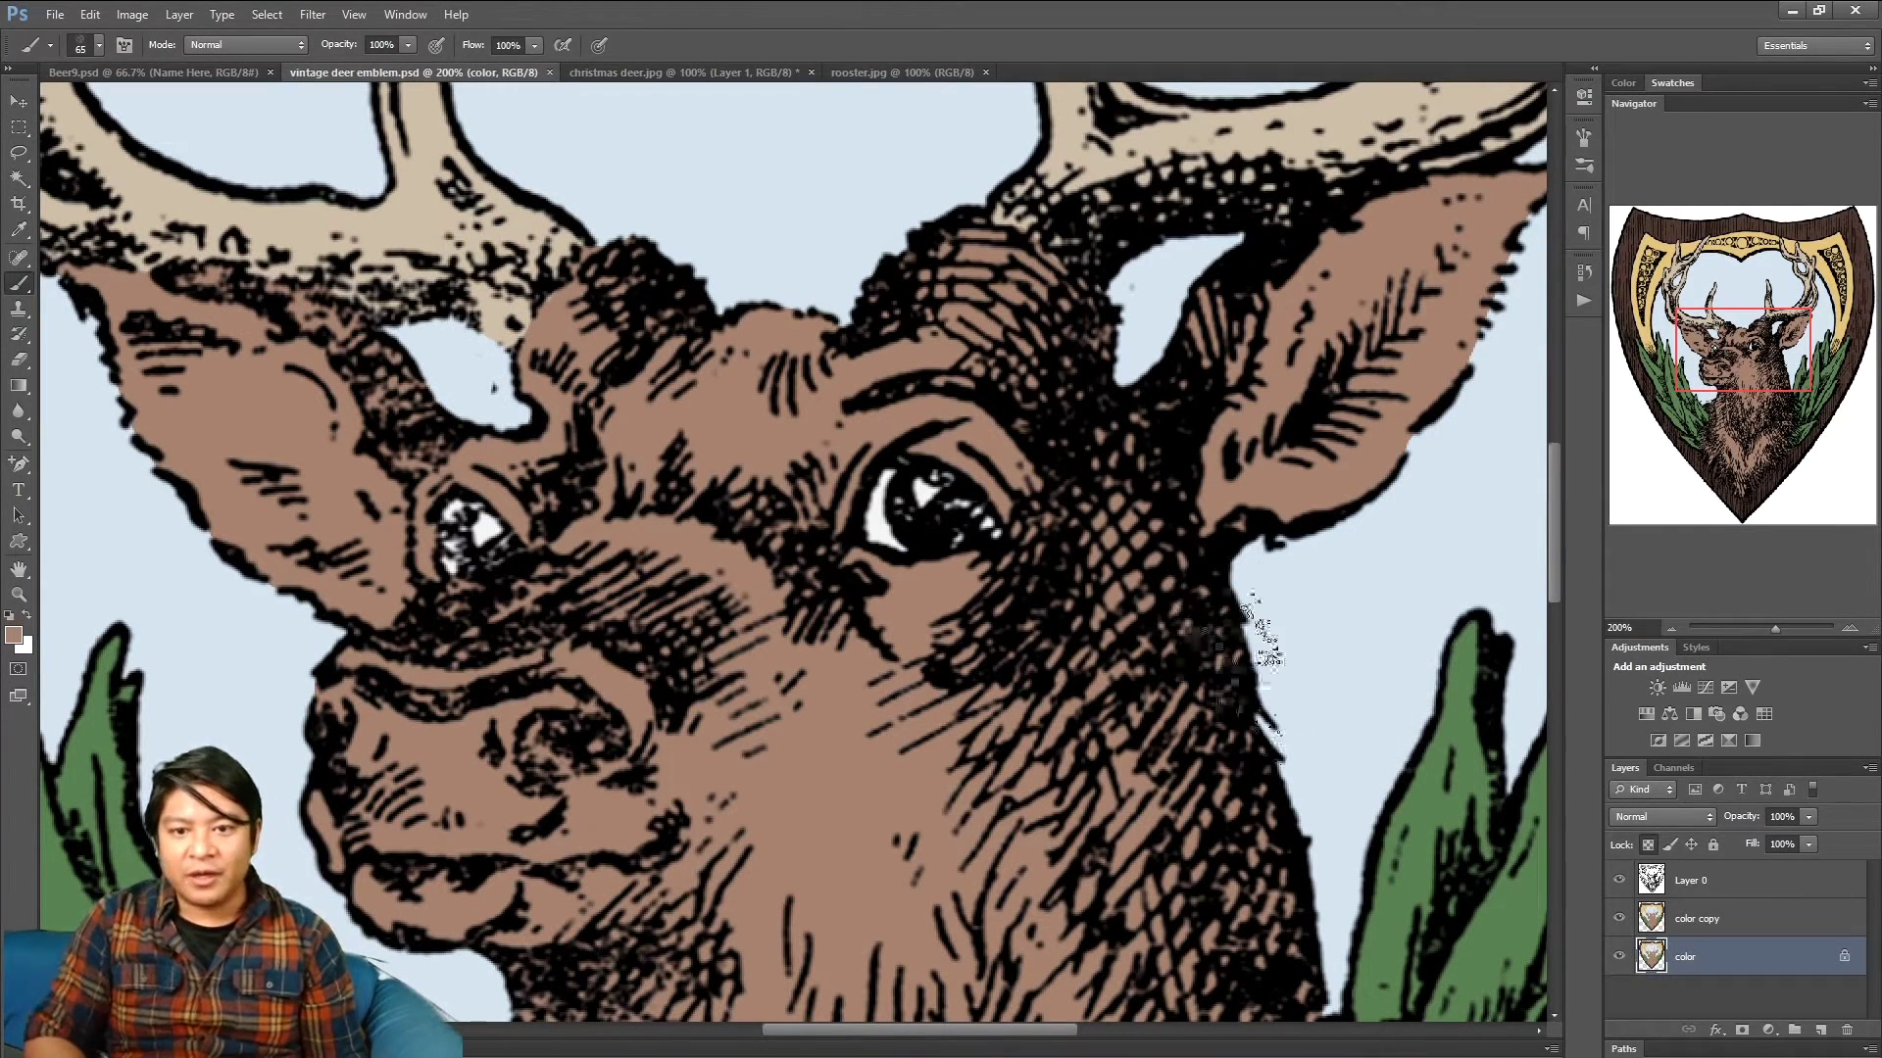
key(bracketleft)
key(bracketleft)
key(bracketleft)
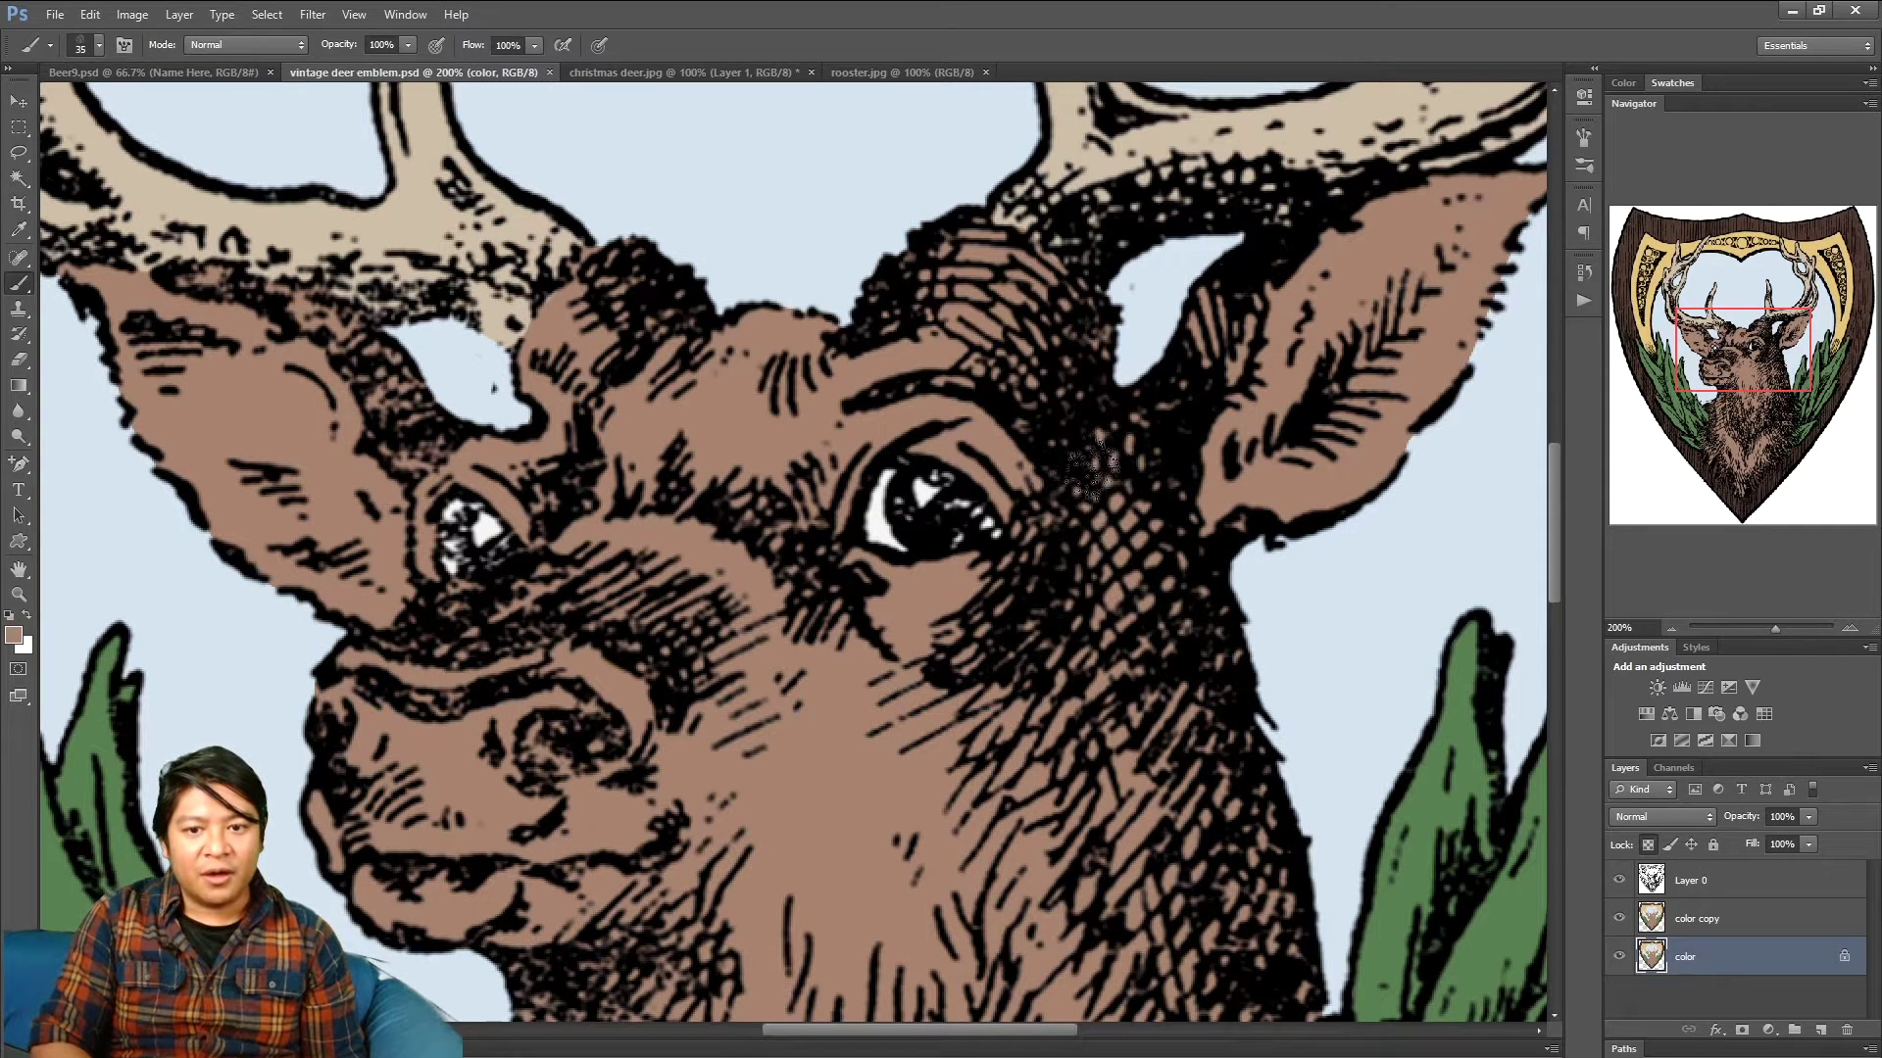
click(1112, 469)
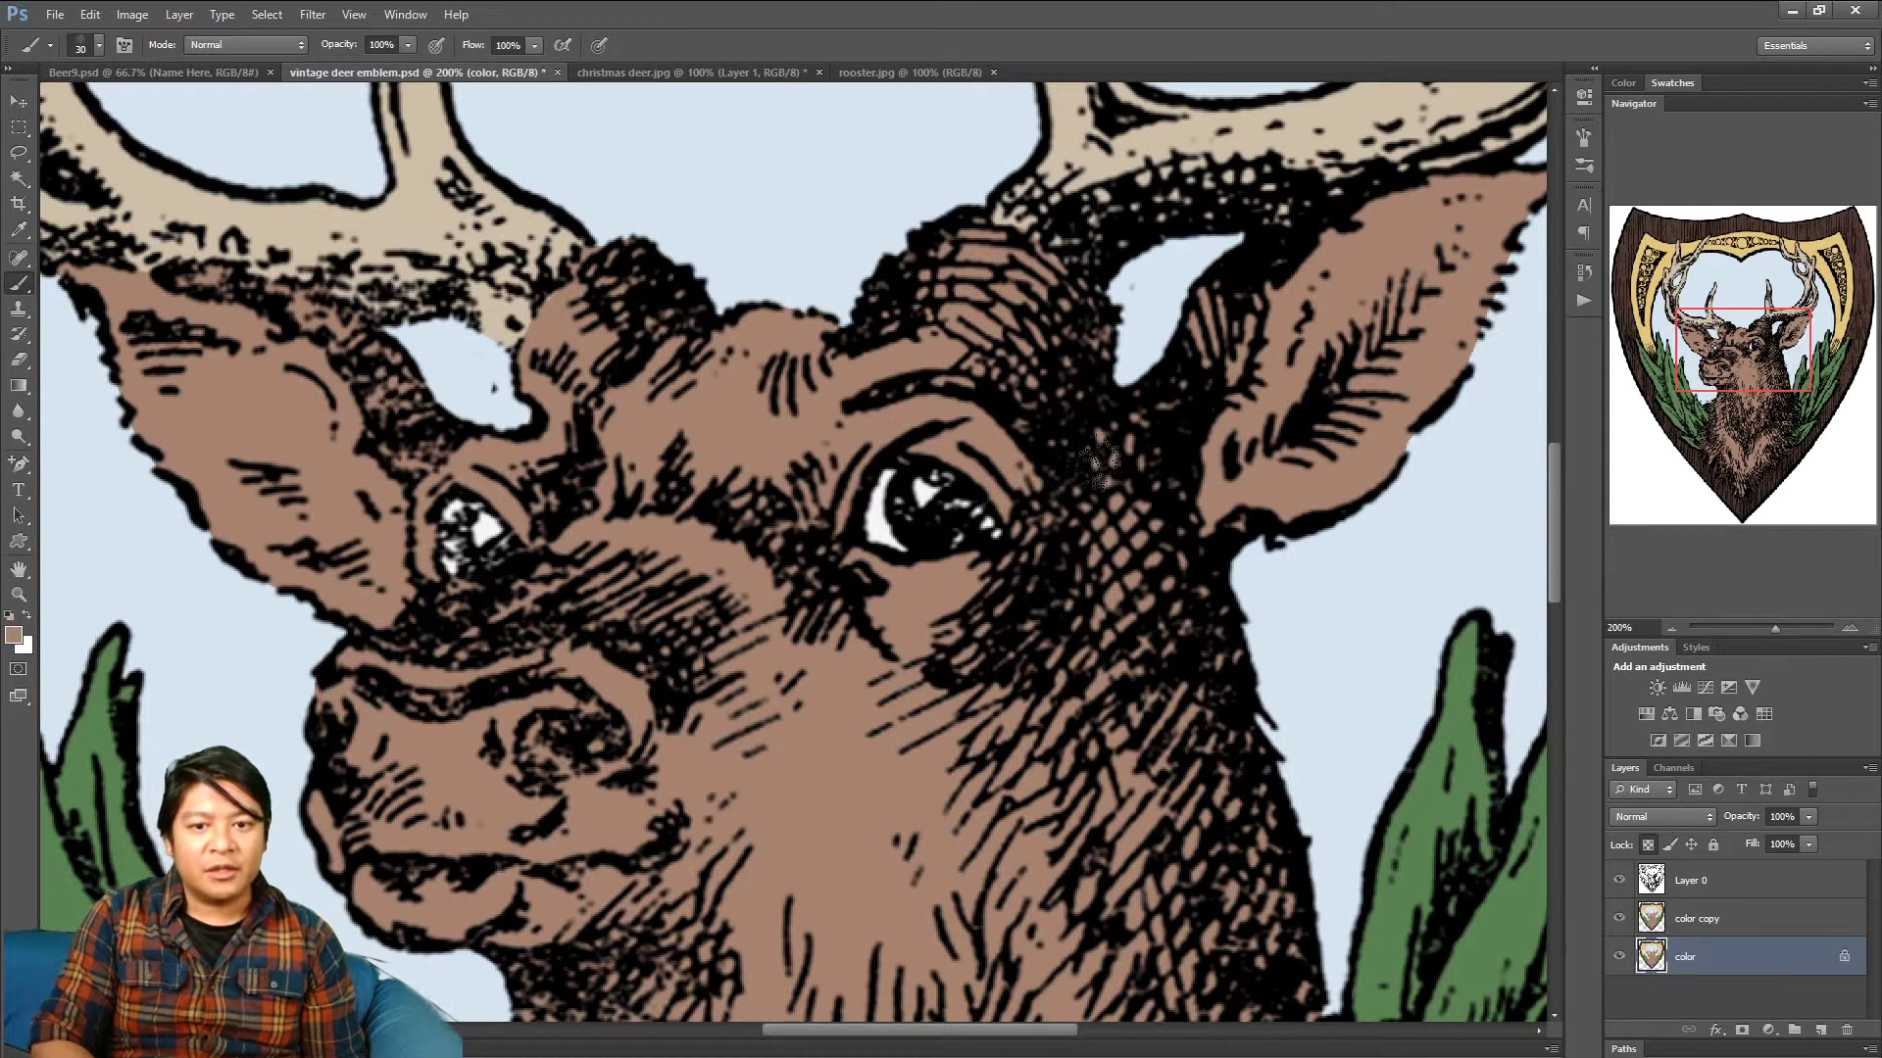
click(99, 45)
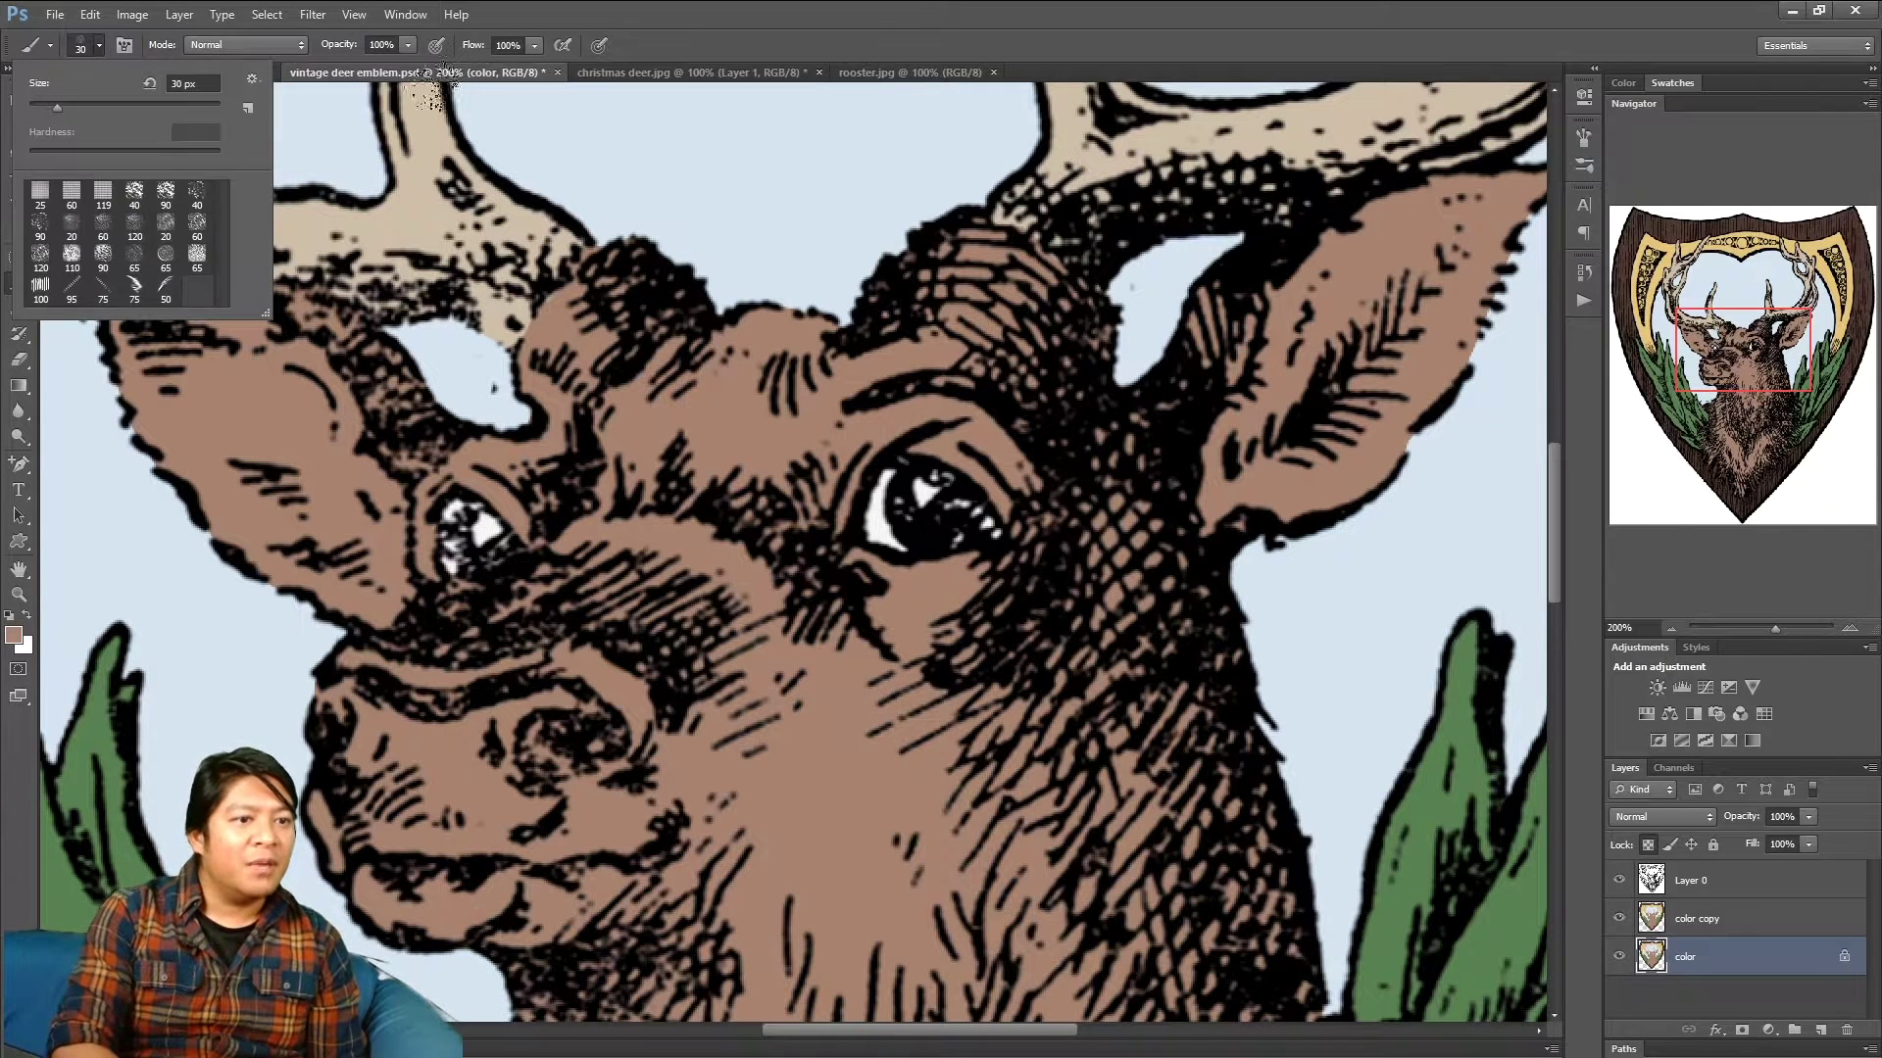
click(667, 21)
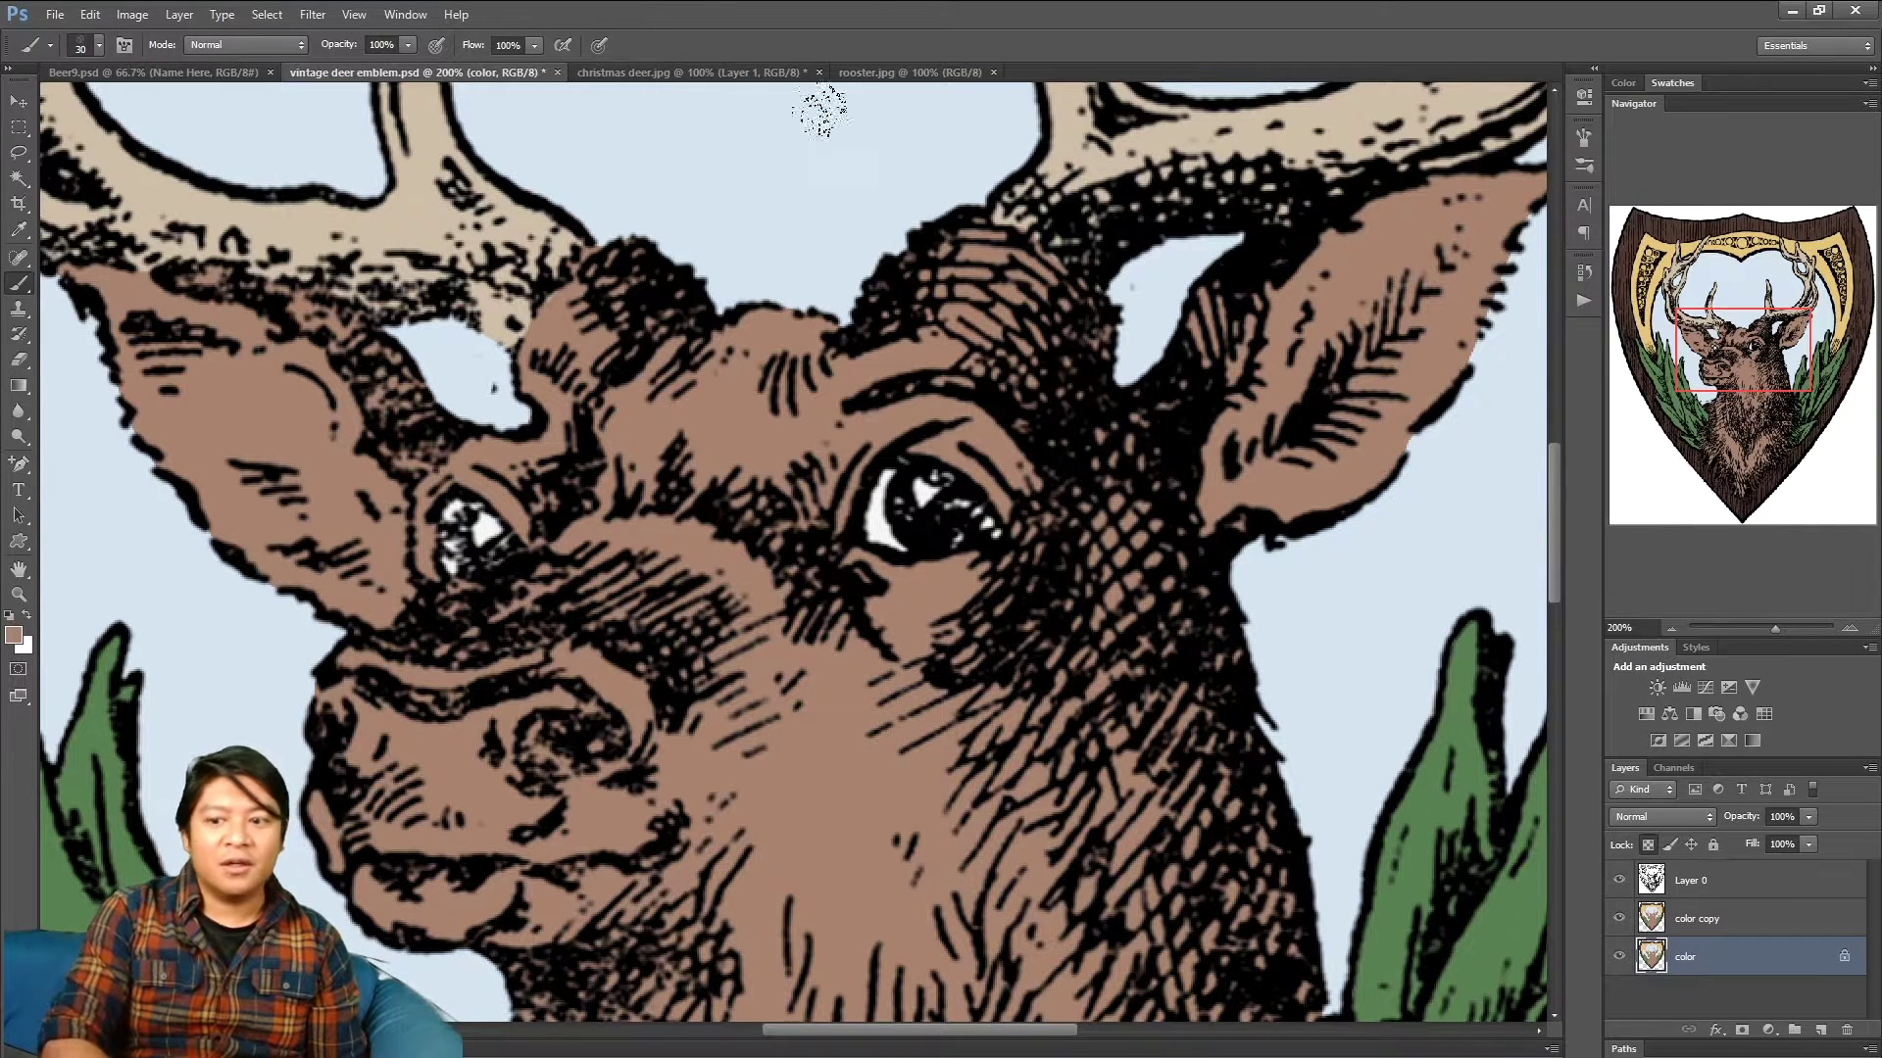
- Select the deer's brown area from the color layer with the Magic Wand and make the color copy layer active
click(1681, 921)
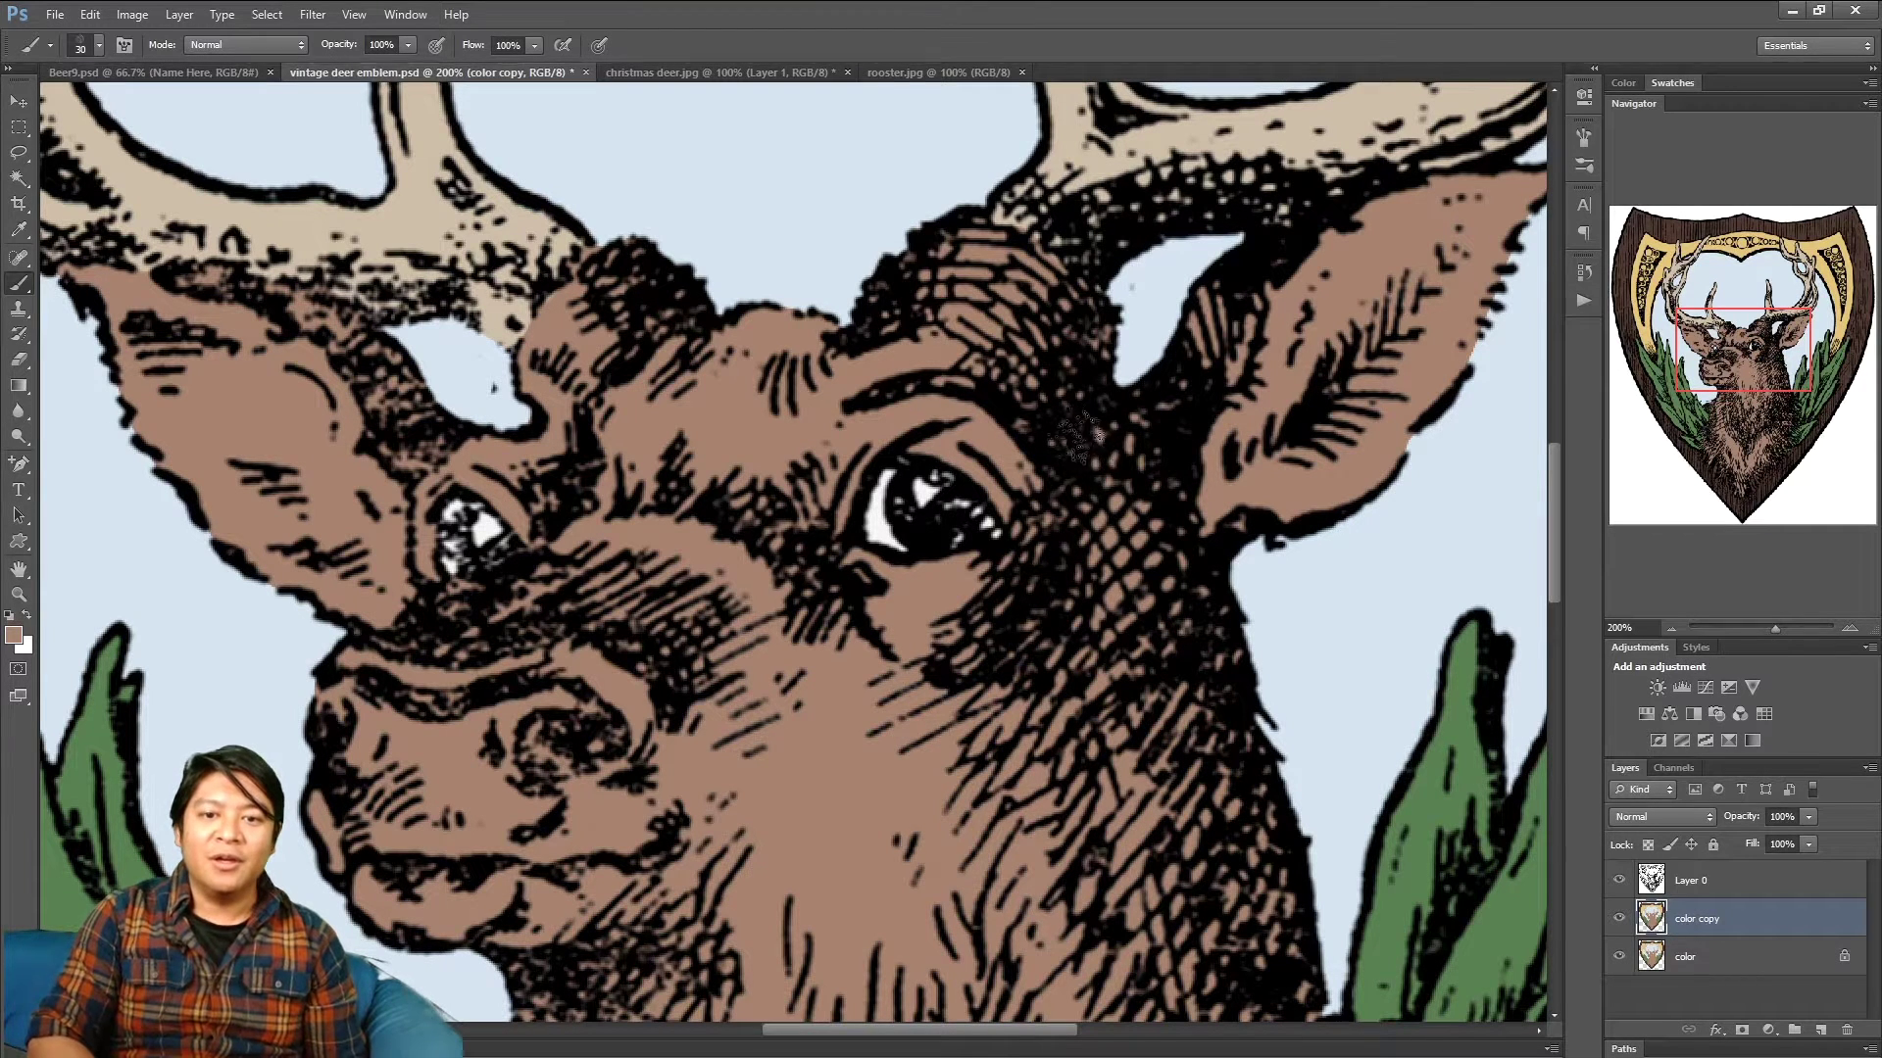
click(1705, 957)
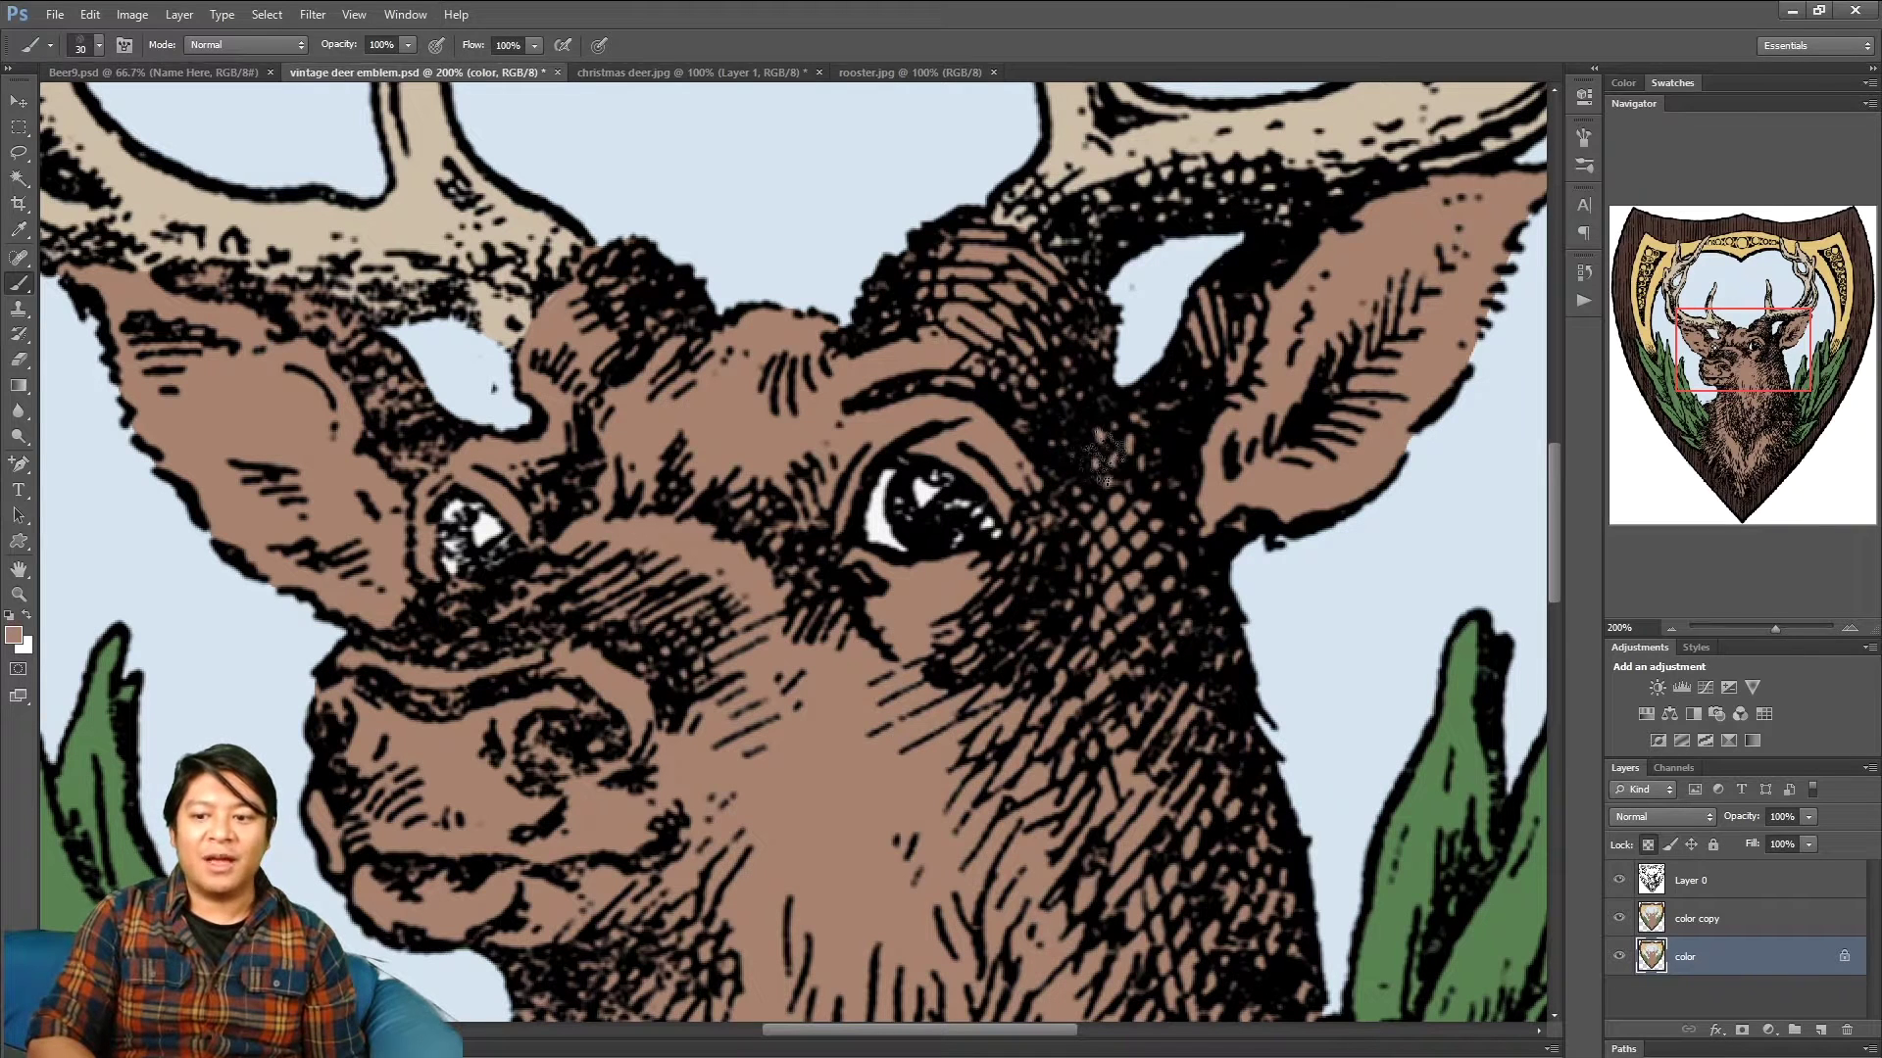
click(19, 178)
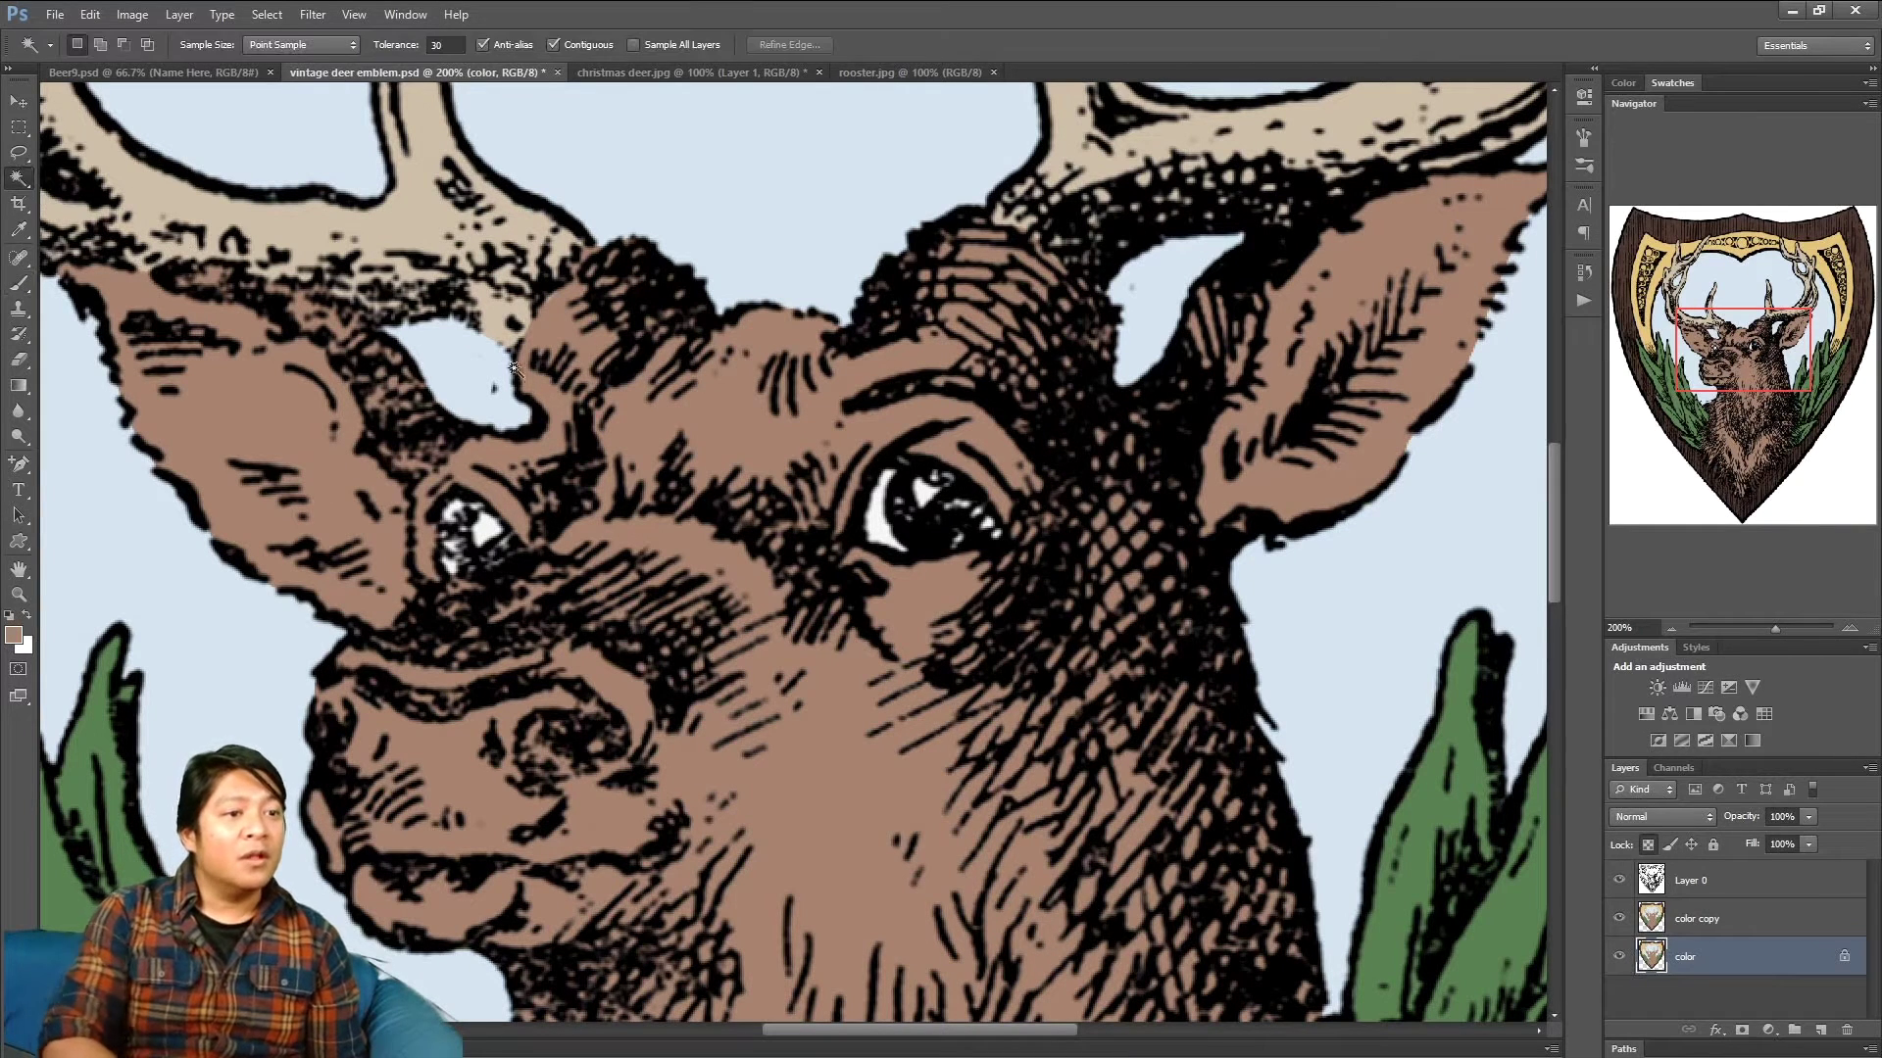
click(947, 805)
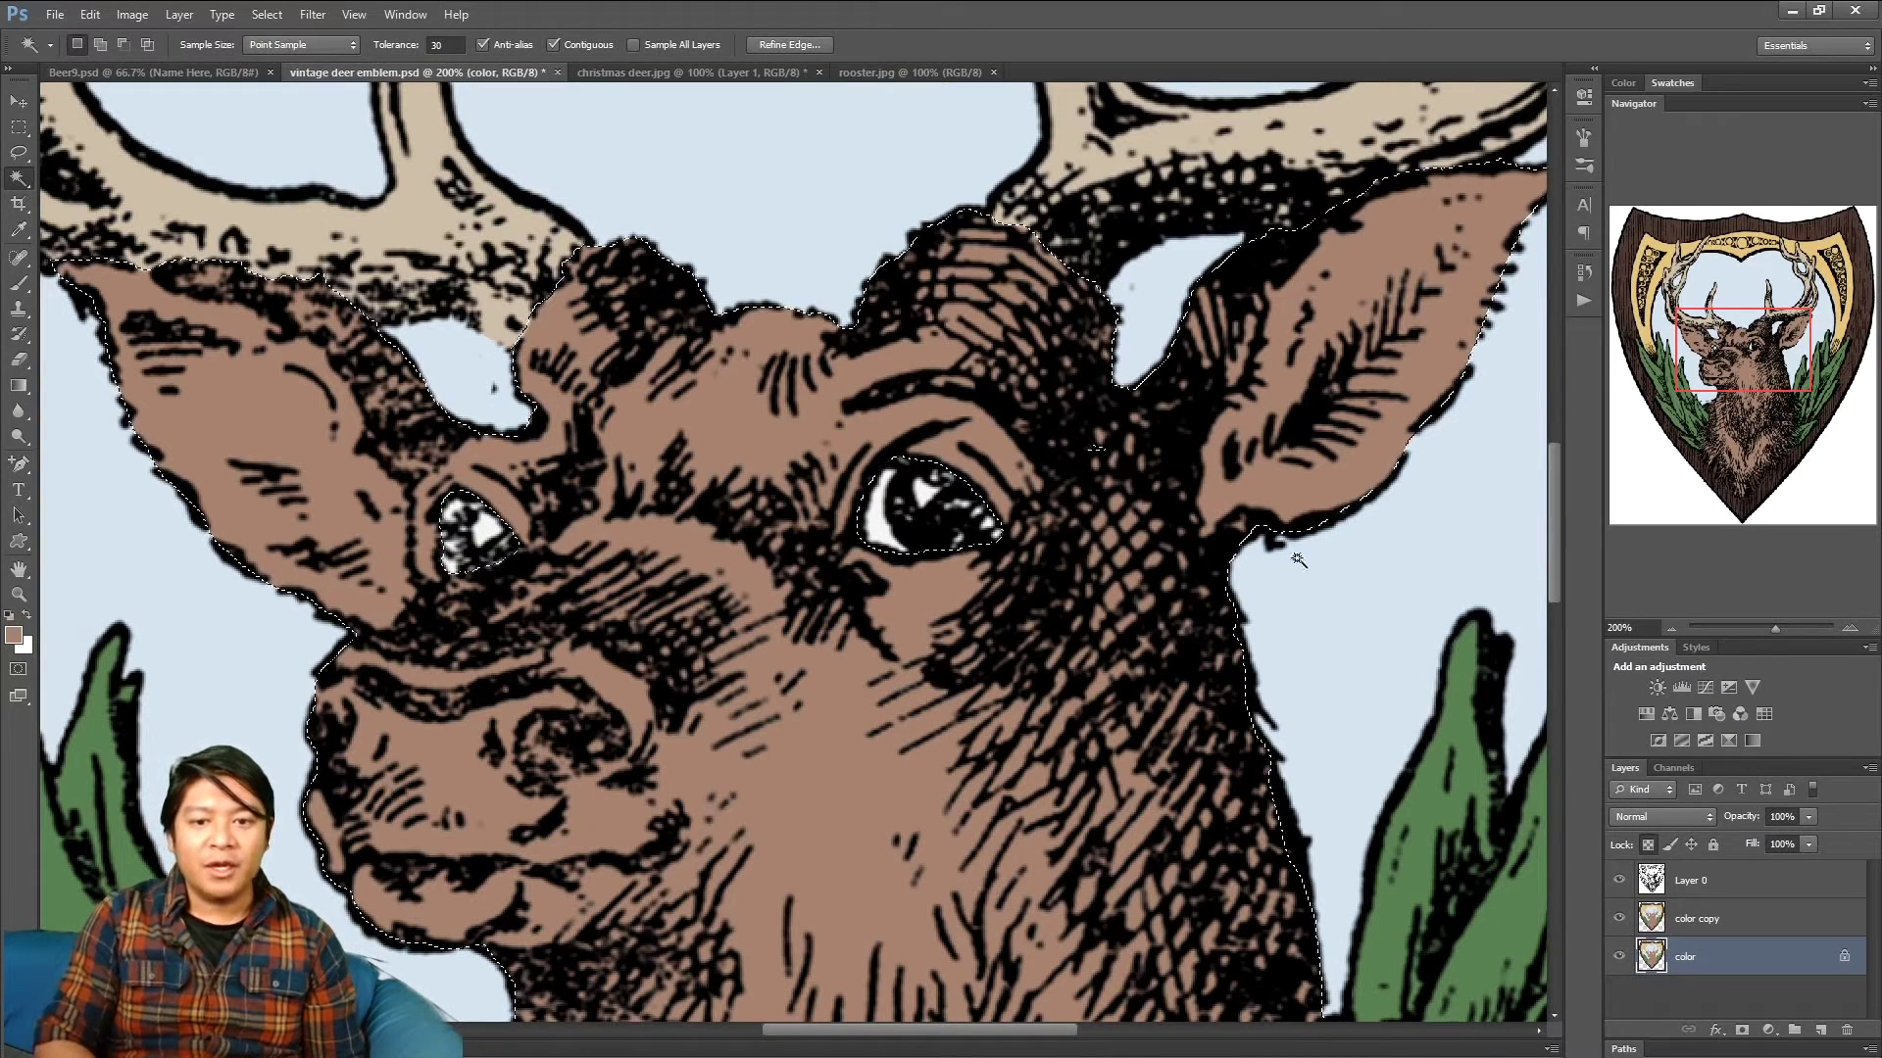
click(1654, 926)
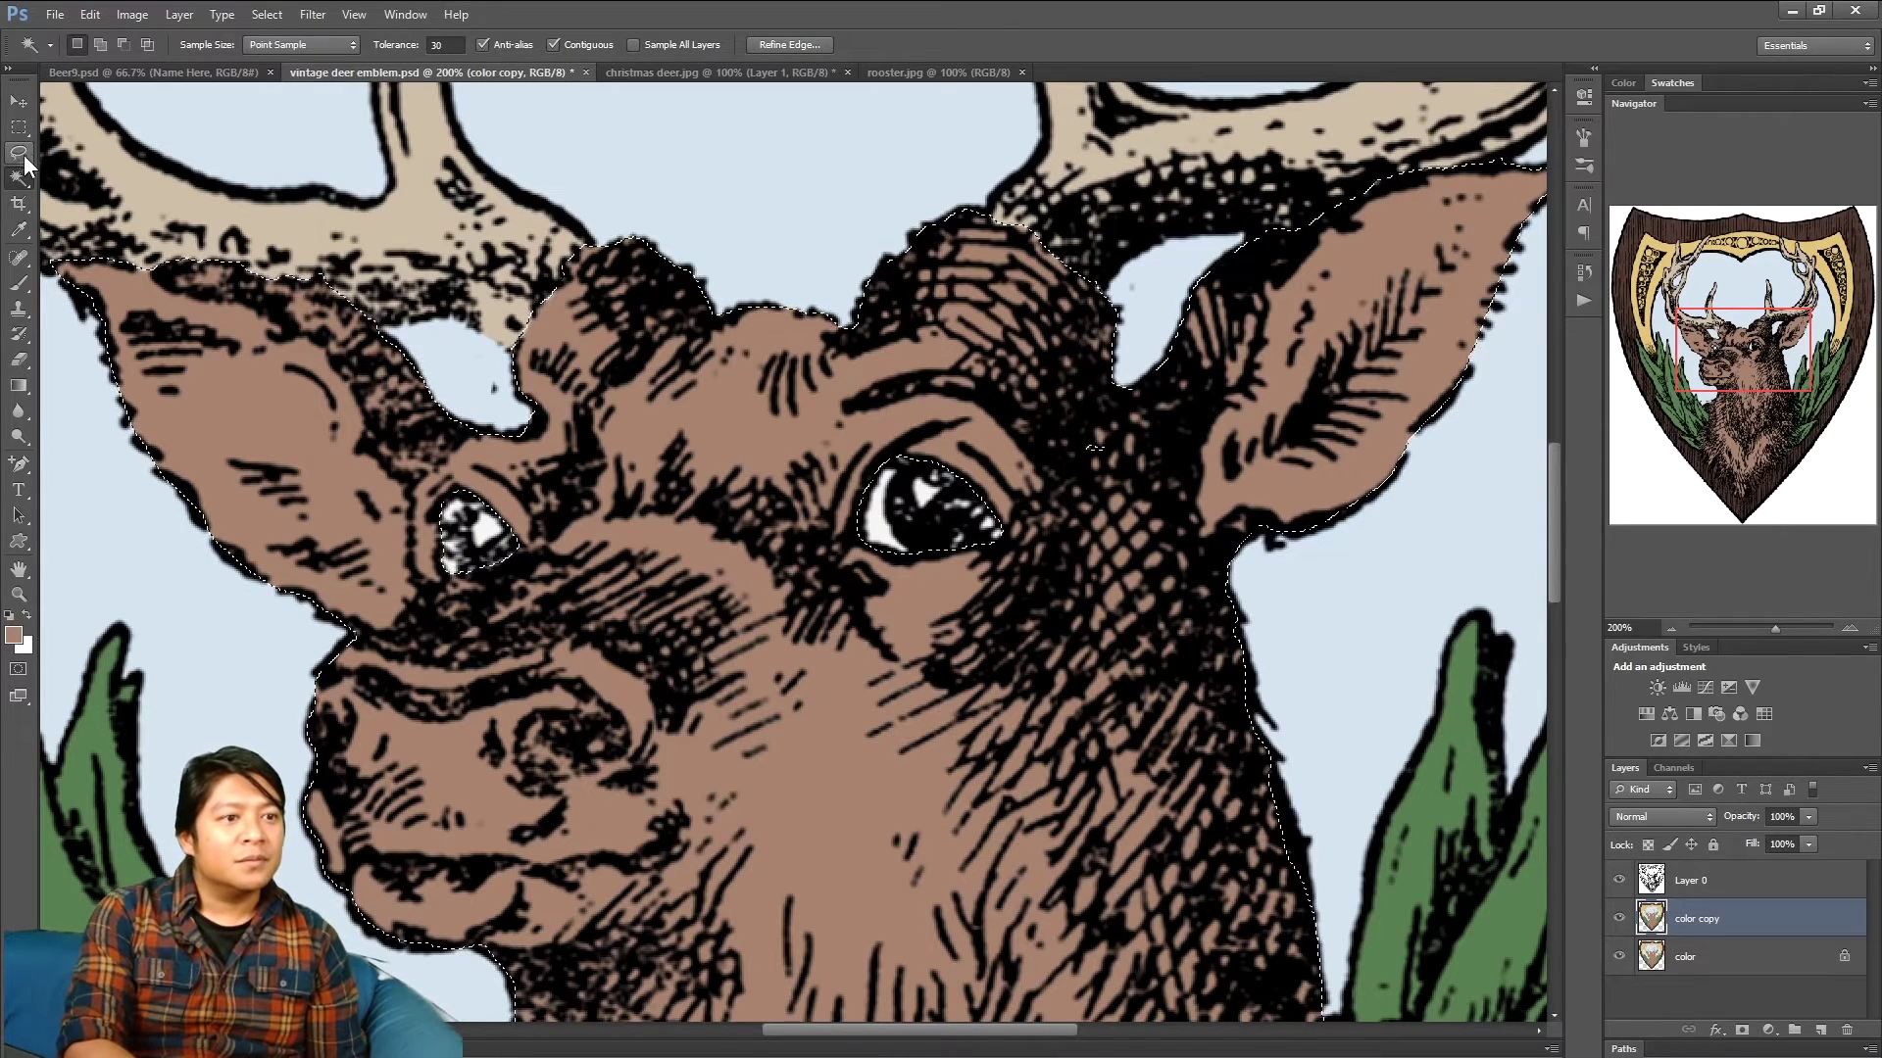
- Switch to the Brush tool and choose the 65 px speckled natural brush preset
click(19, 283)
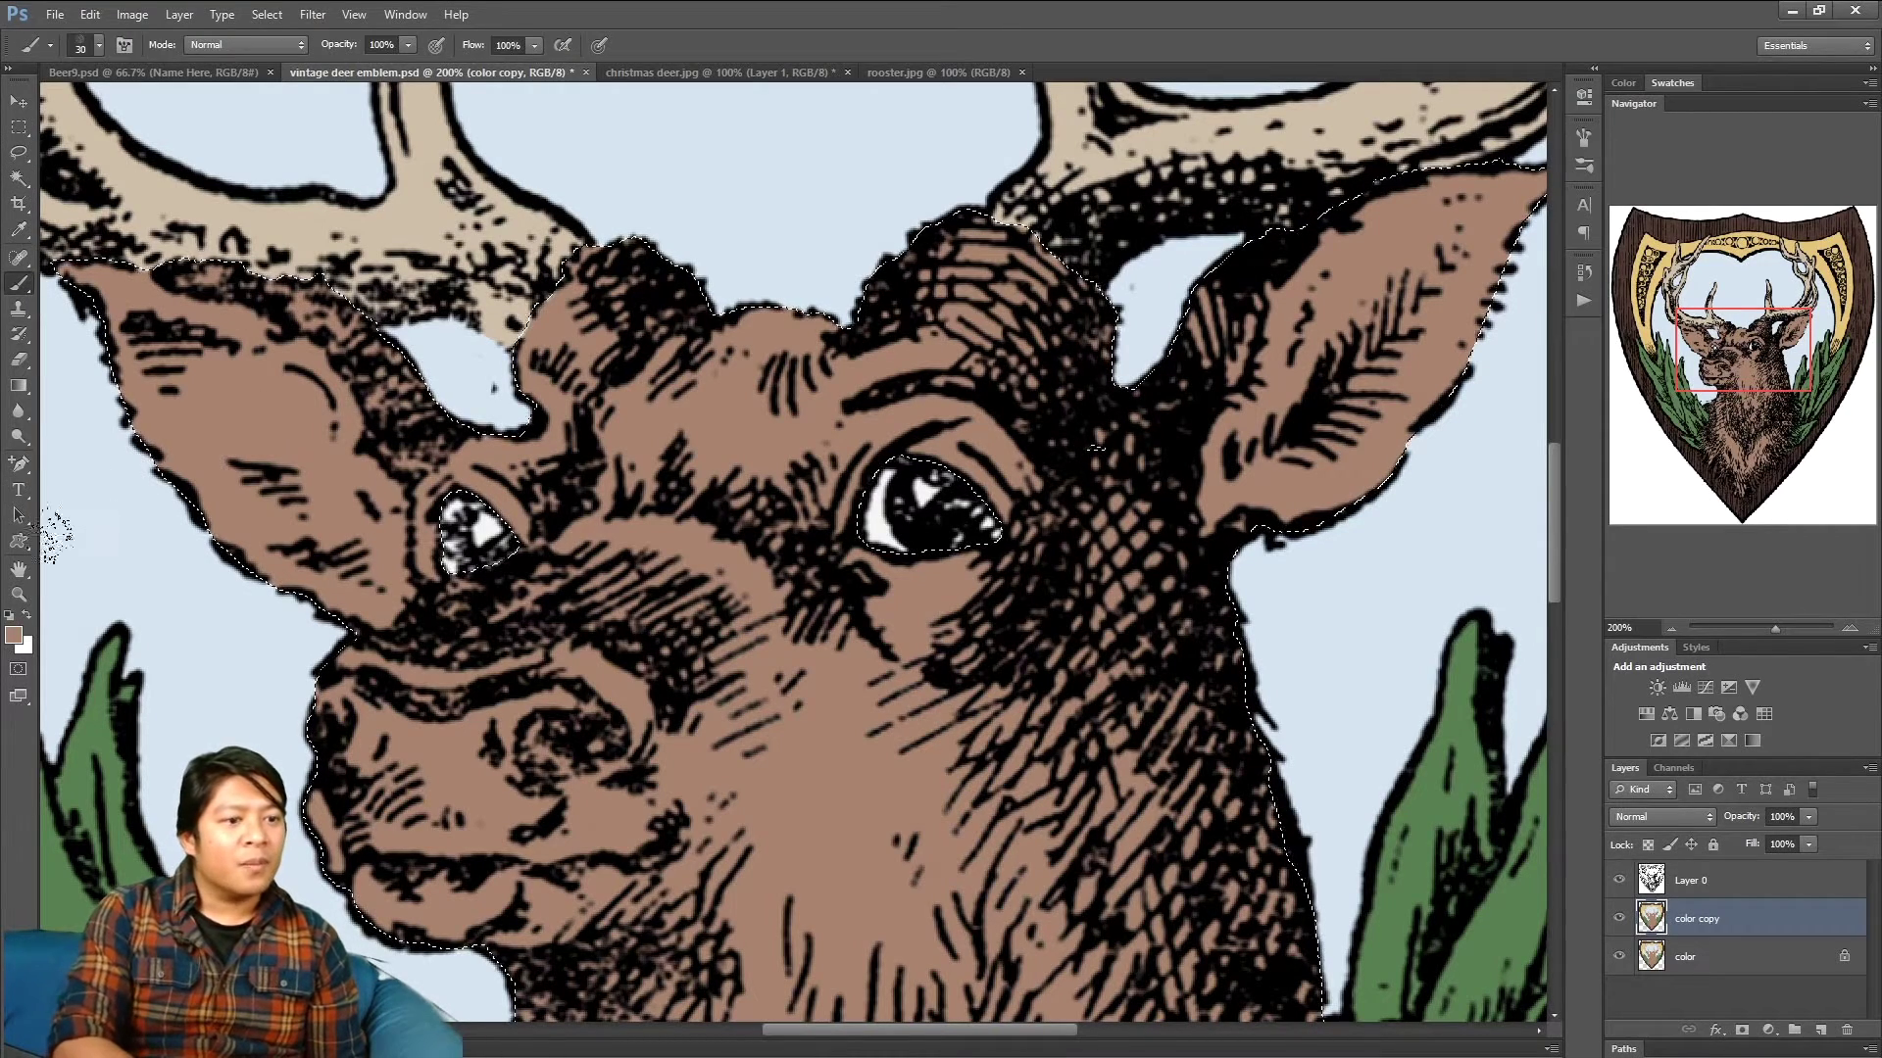
click(99, 45)
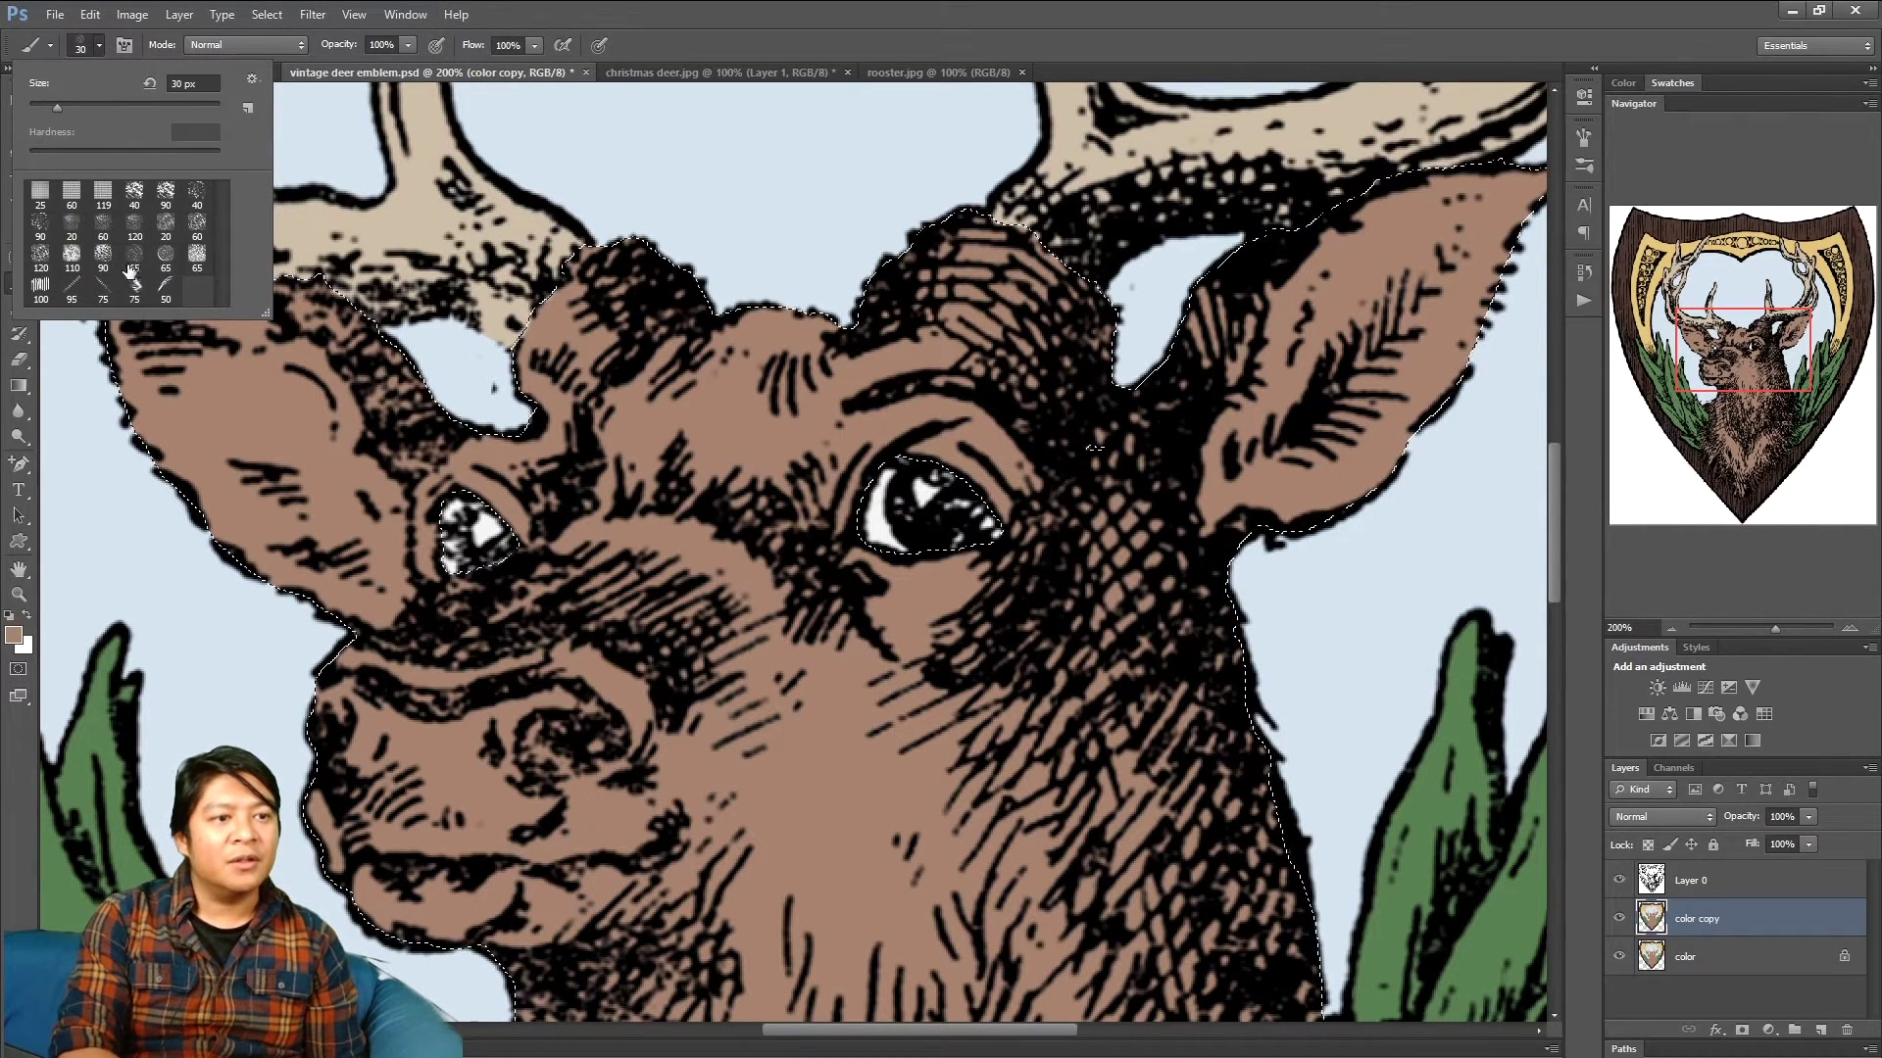
click(252, 80)
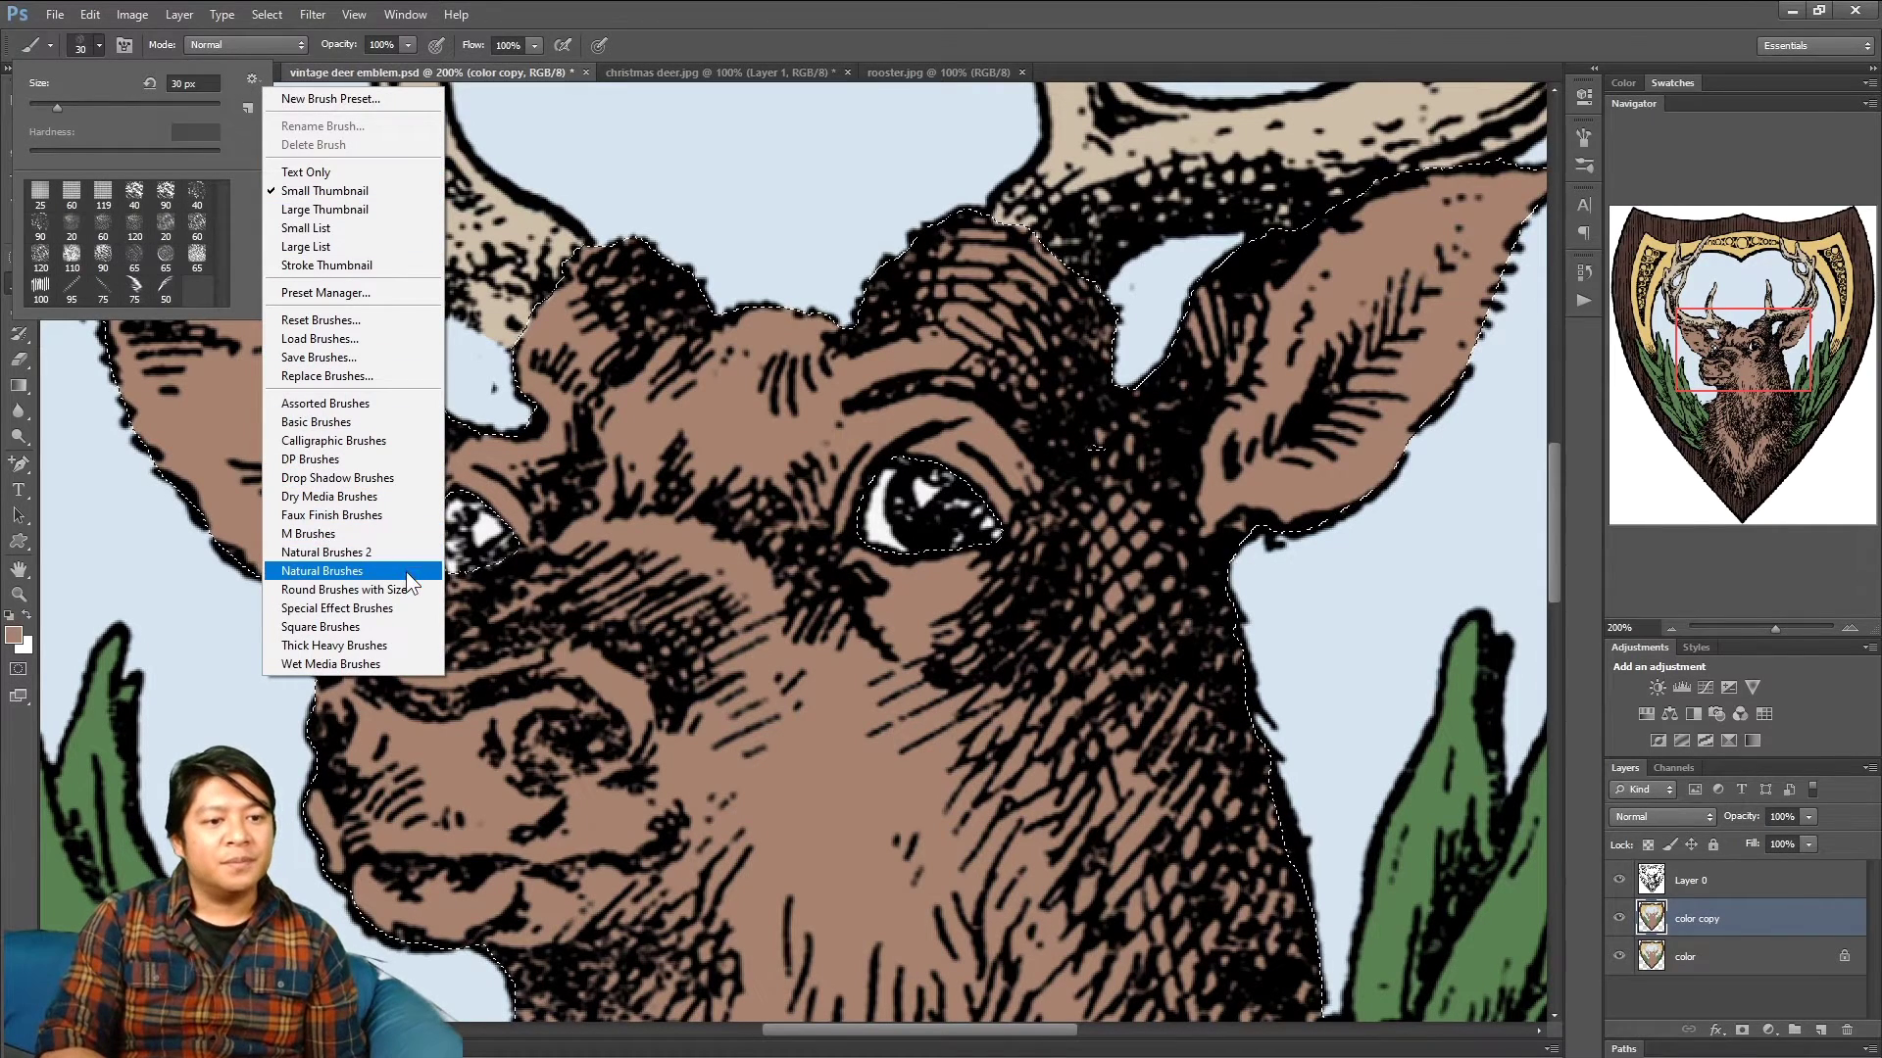
click(396, 516)
click(1033, 397)
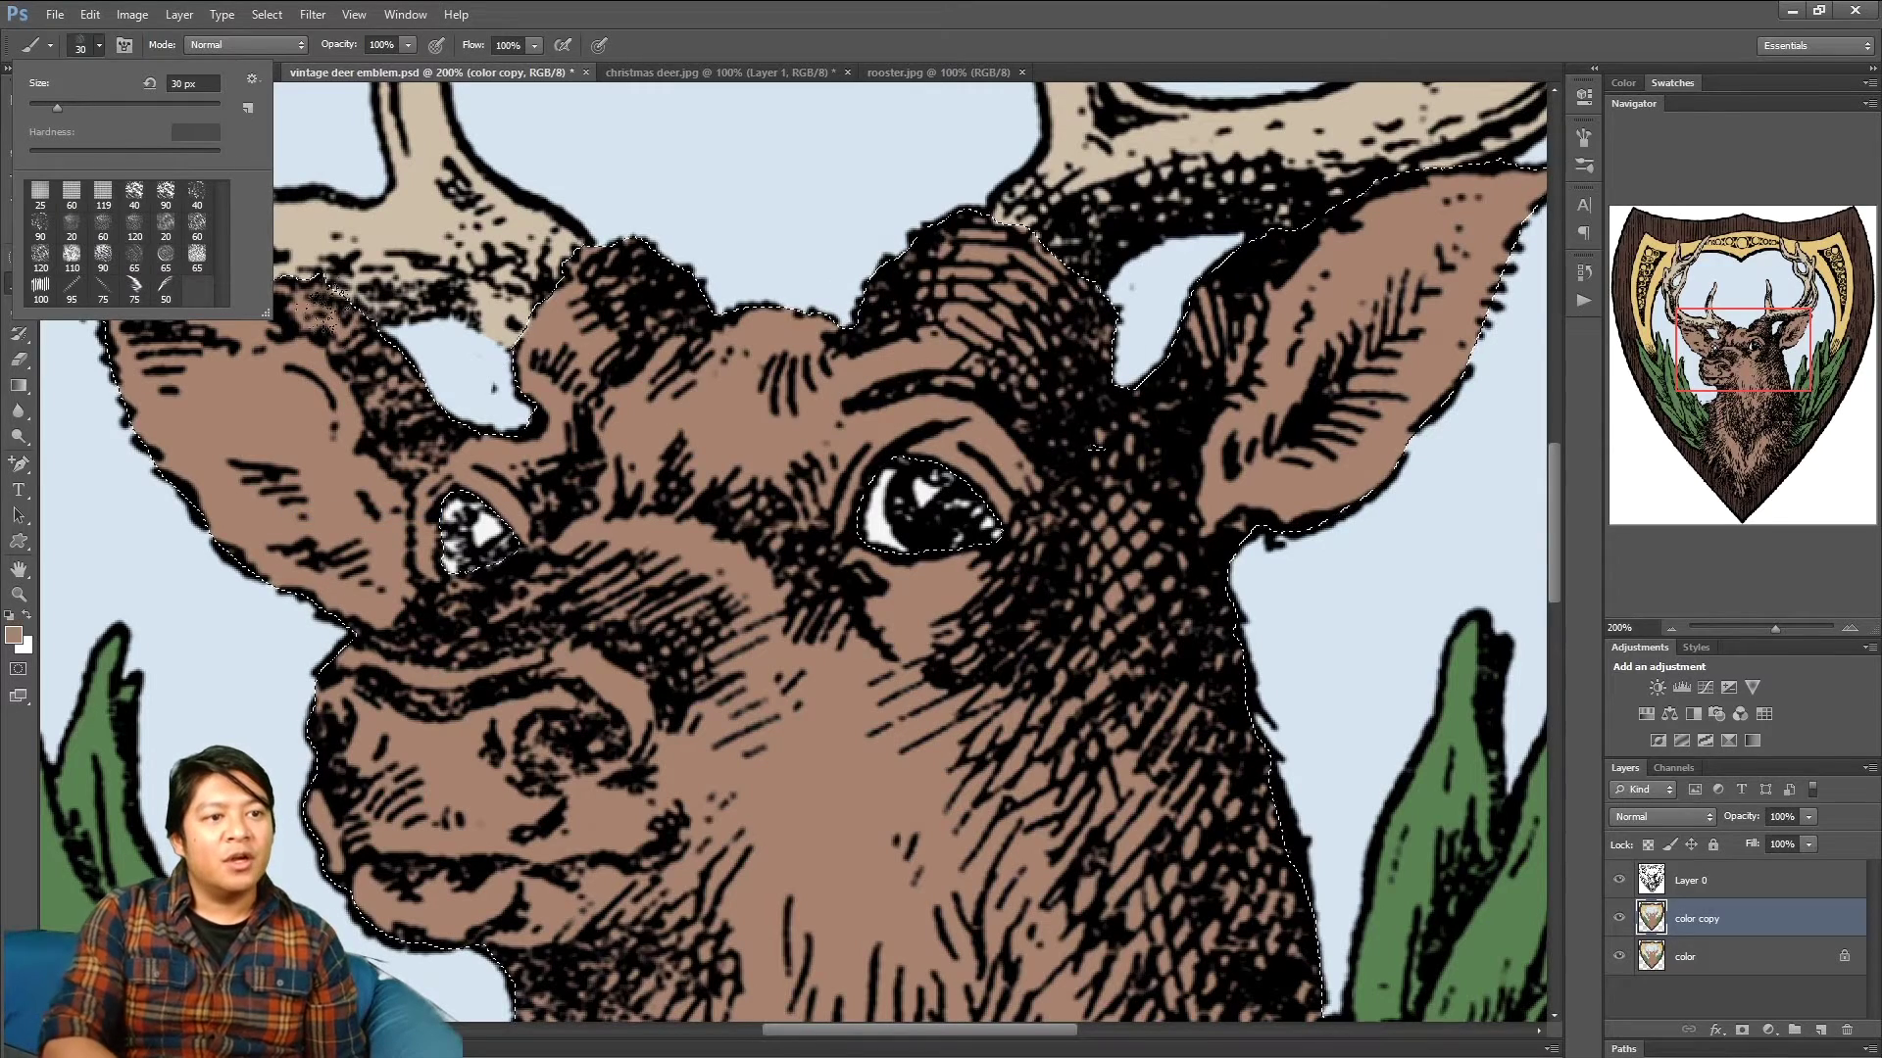
click(134, 257)
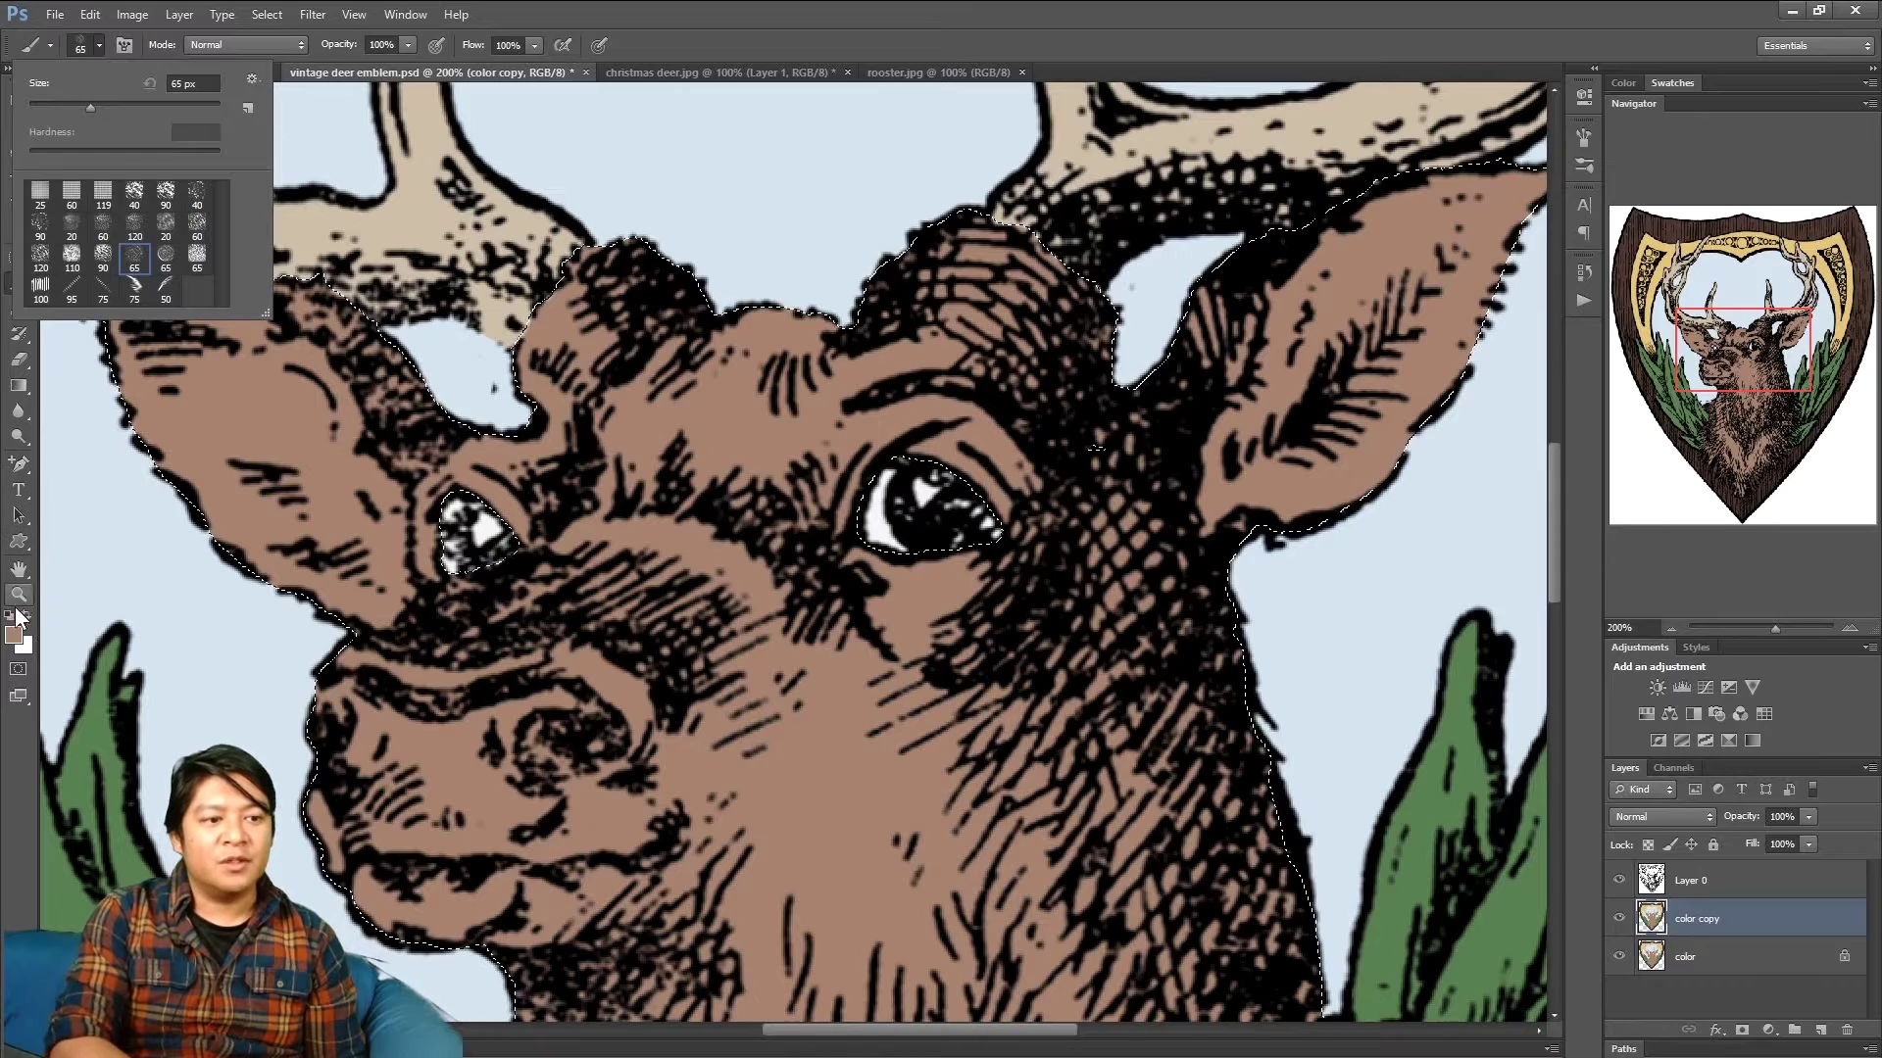
- Set the foreground color to dark brown #624739 and enable pressure-controlled opacity and airbrush build-up for the brush
drag(1697, 358, 1700, 336)
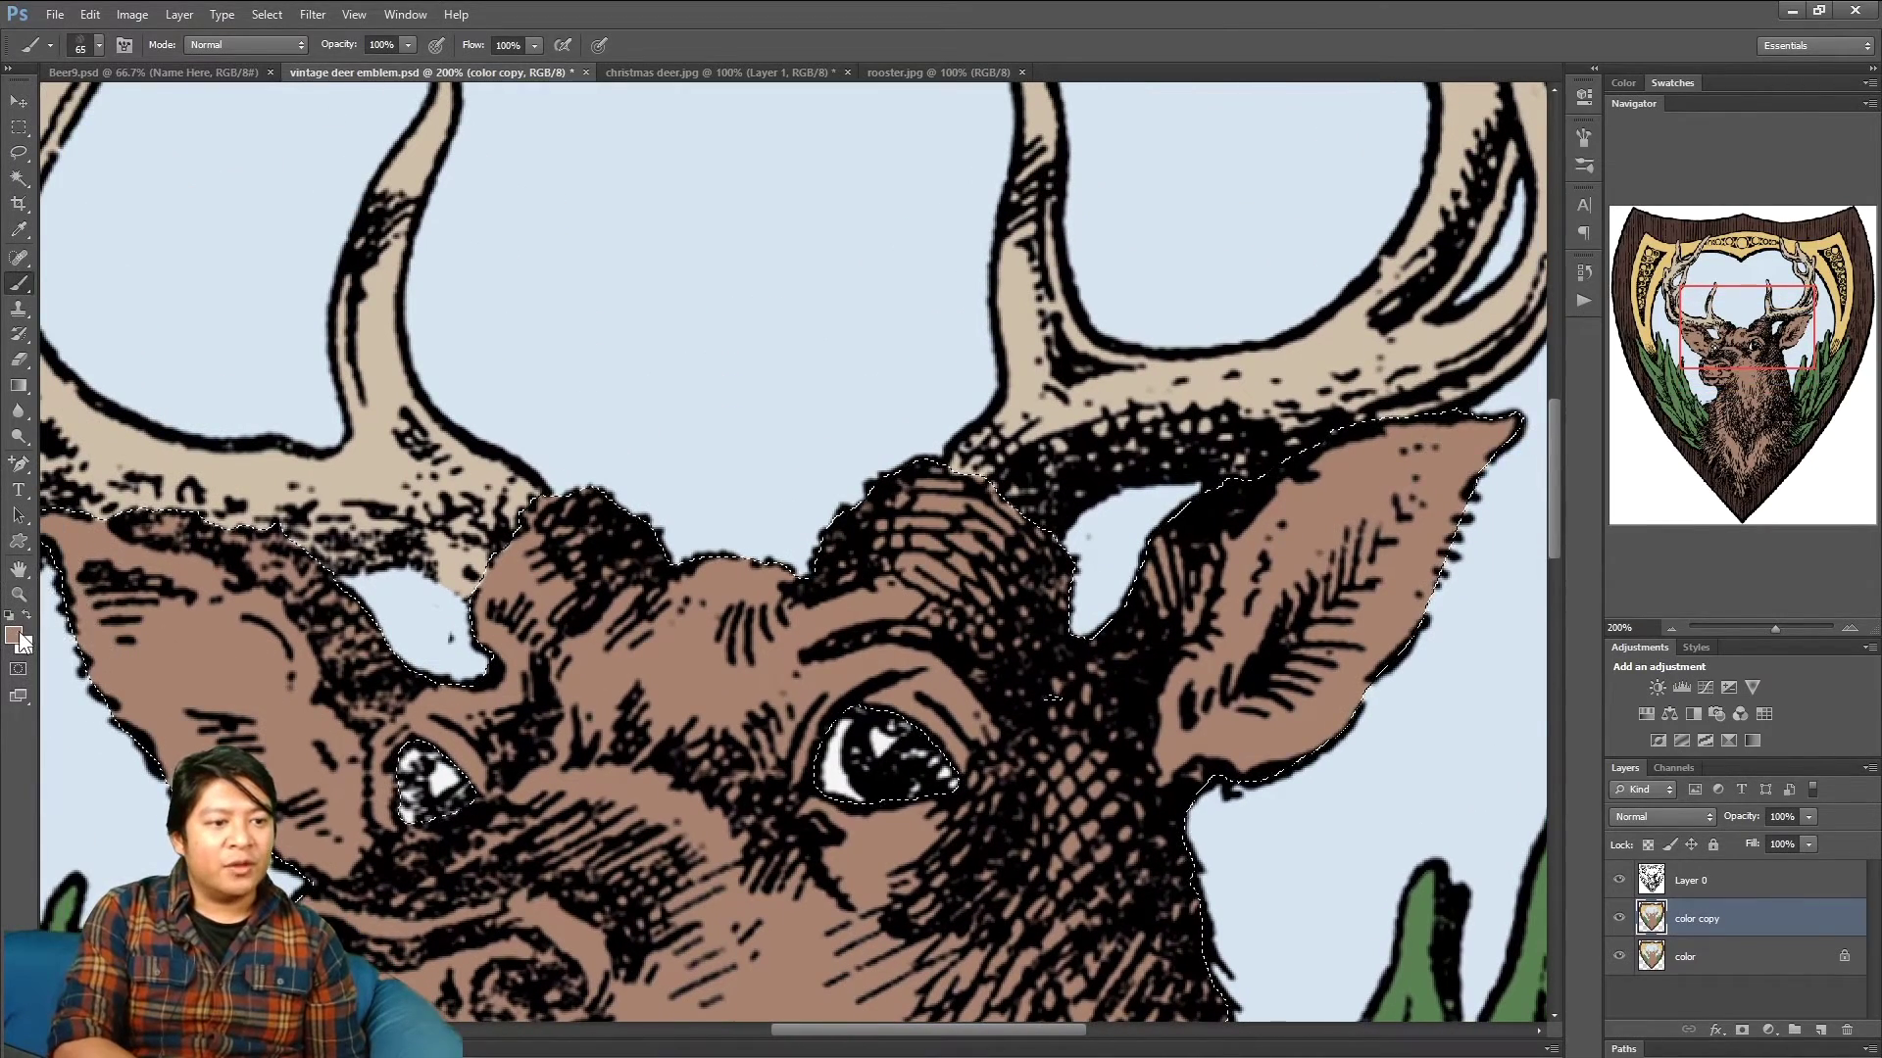
click(14, 636)
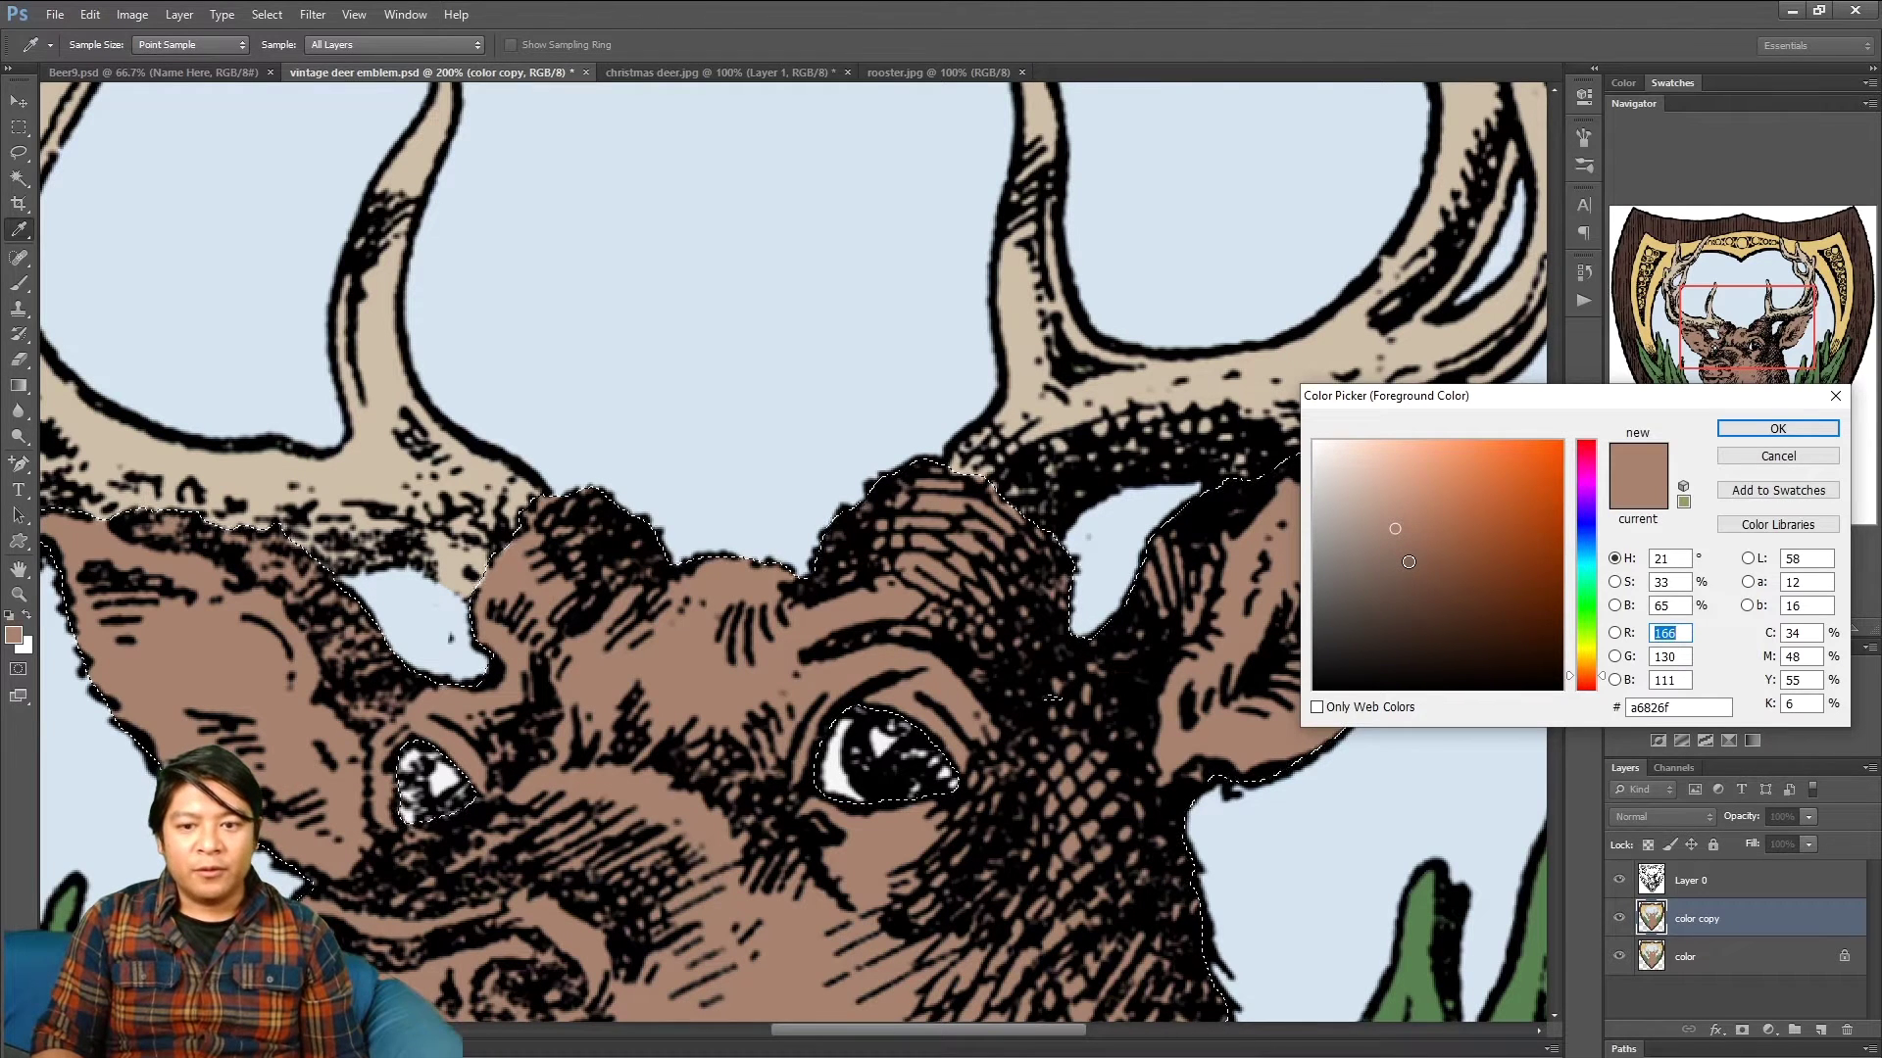
click(1409, 569)
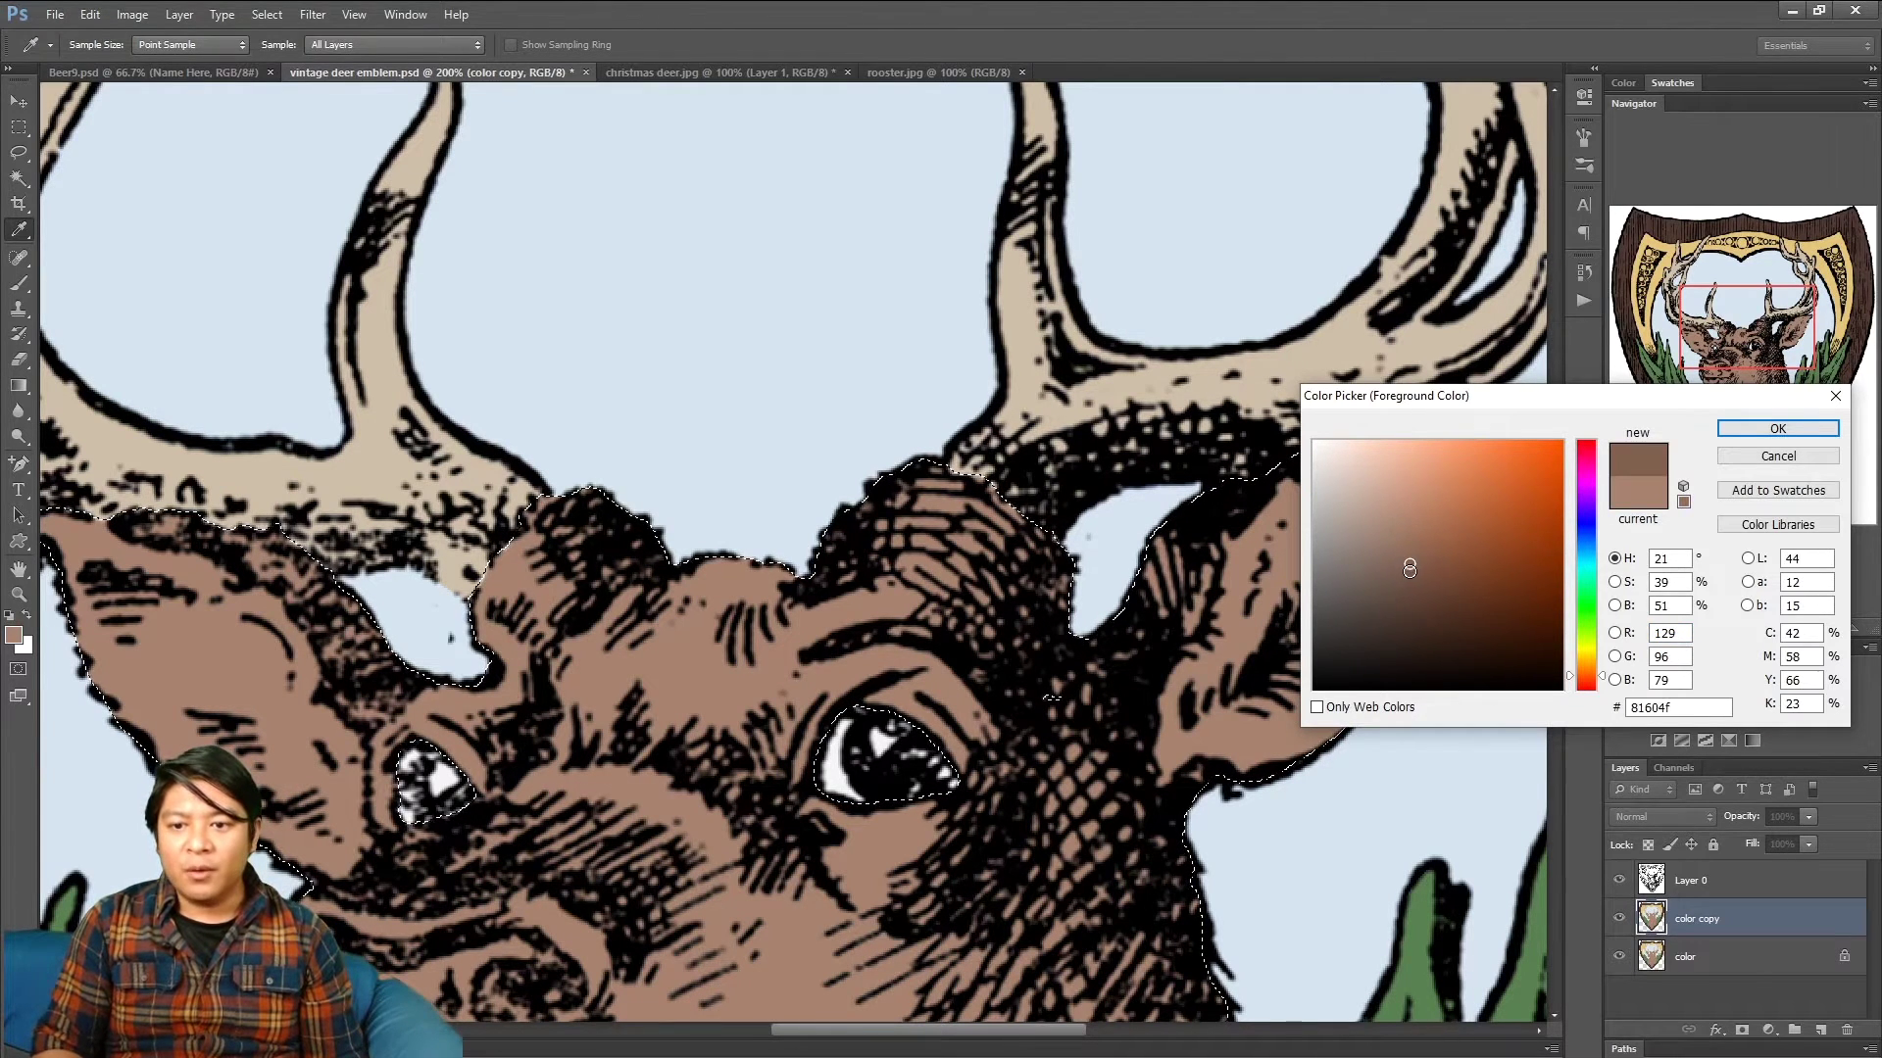
drag(1409, 568, 1411, 577)
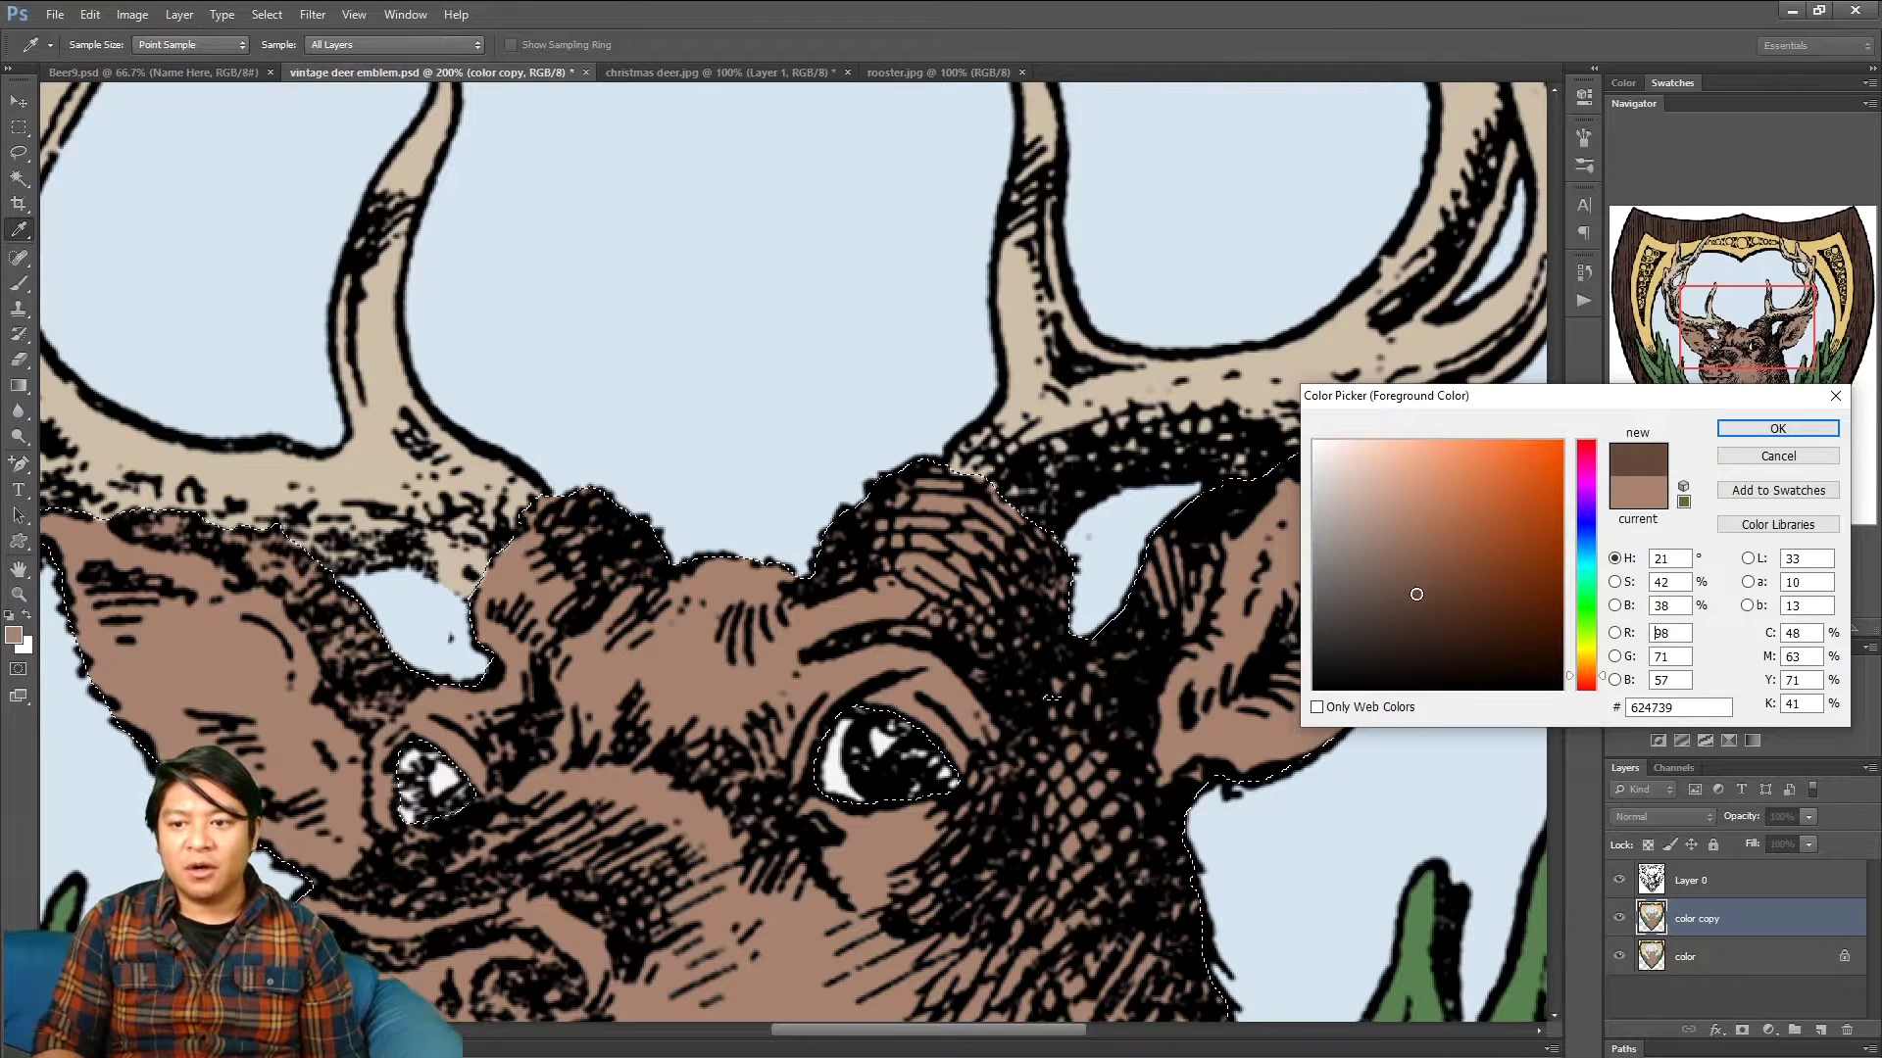
click(1777, 428)
key(b)
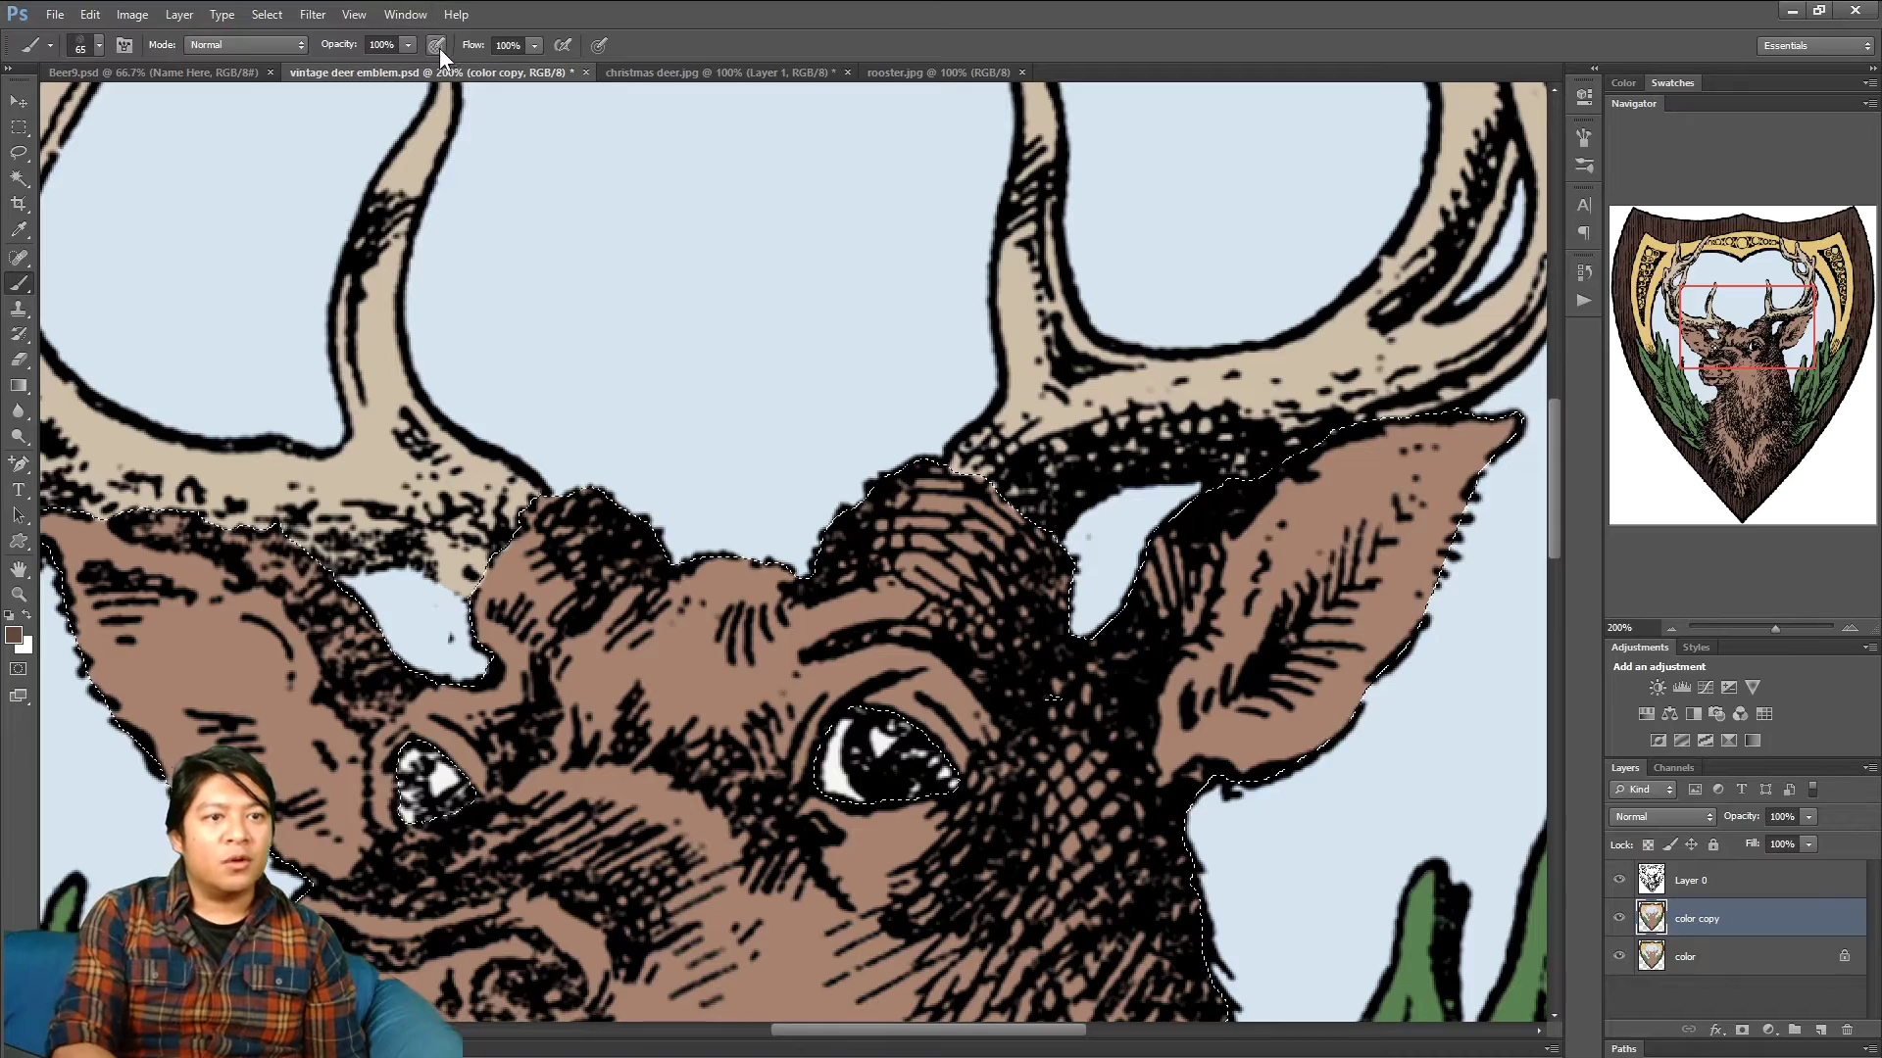
click(564, 46)
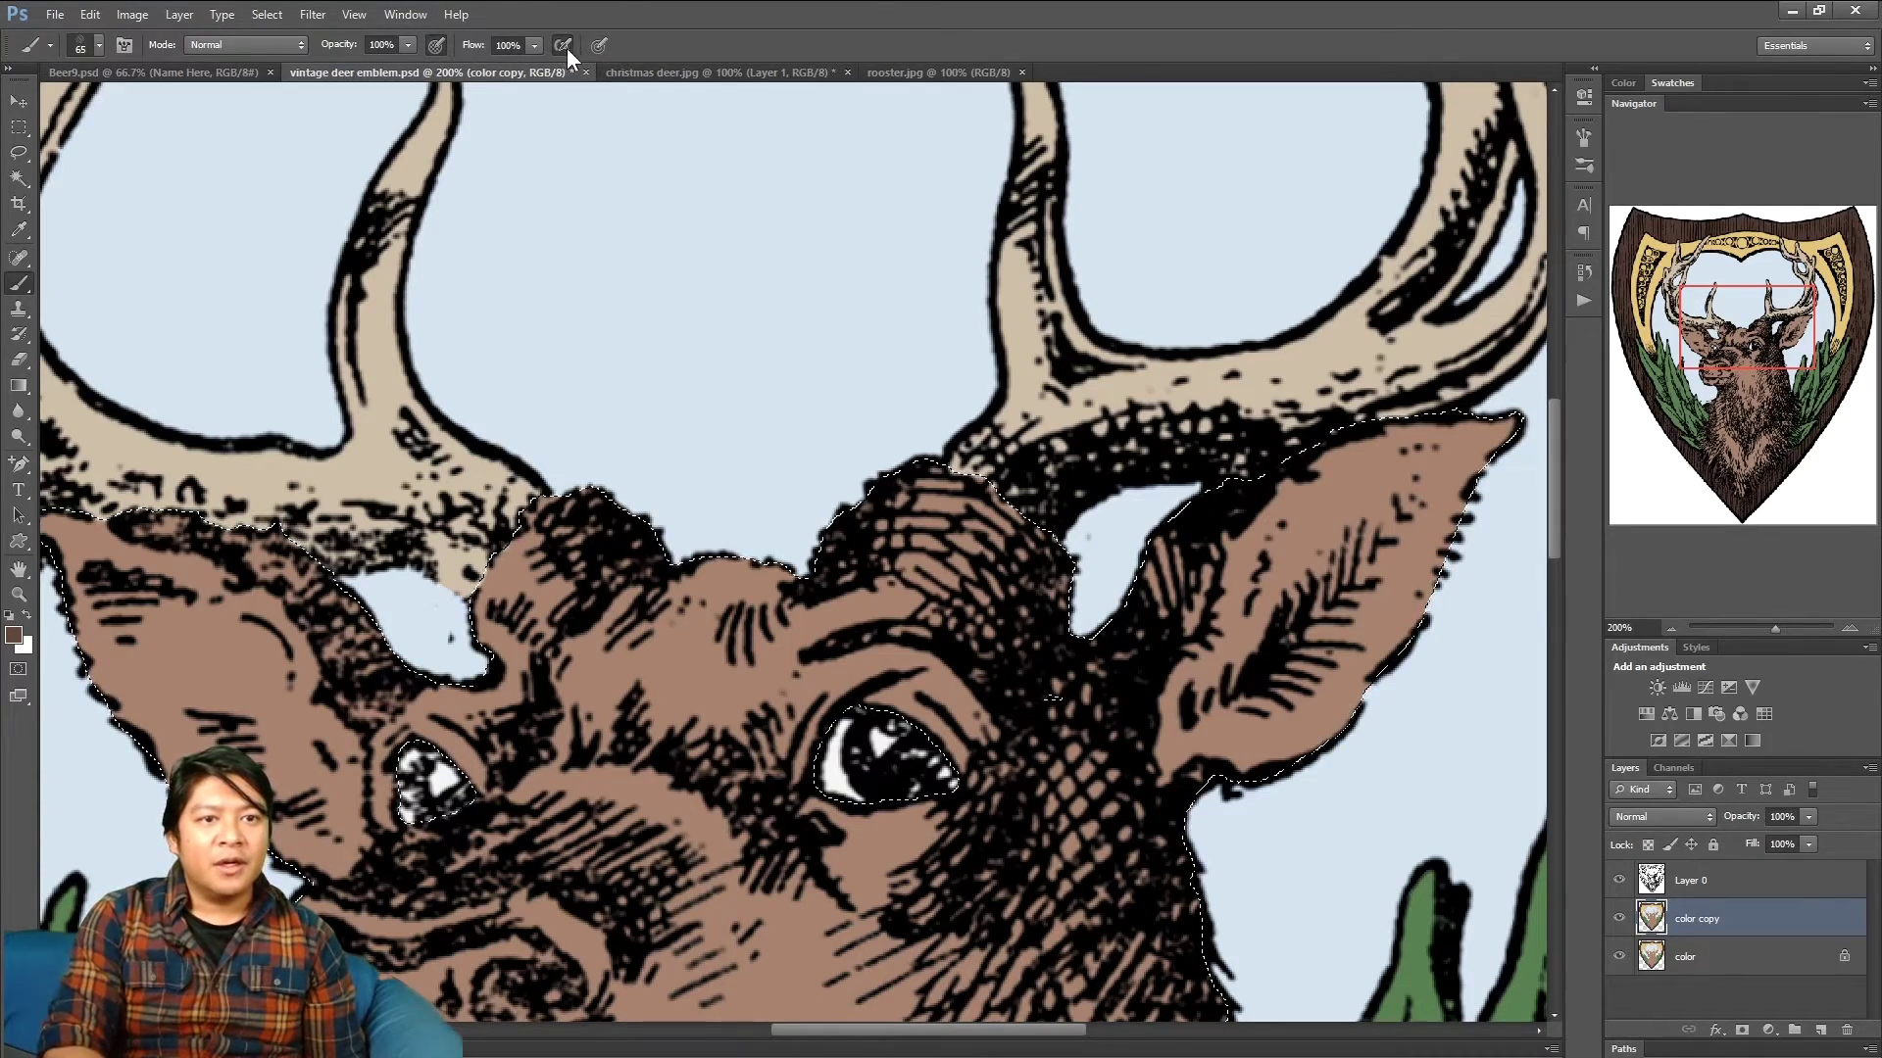
- Examine the stippled shading on the deer's face and neck in the christmas deer.jpg reference
click(795, 75)
drag(1735, 404, 1722, 425)
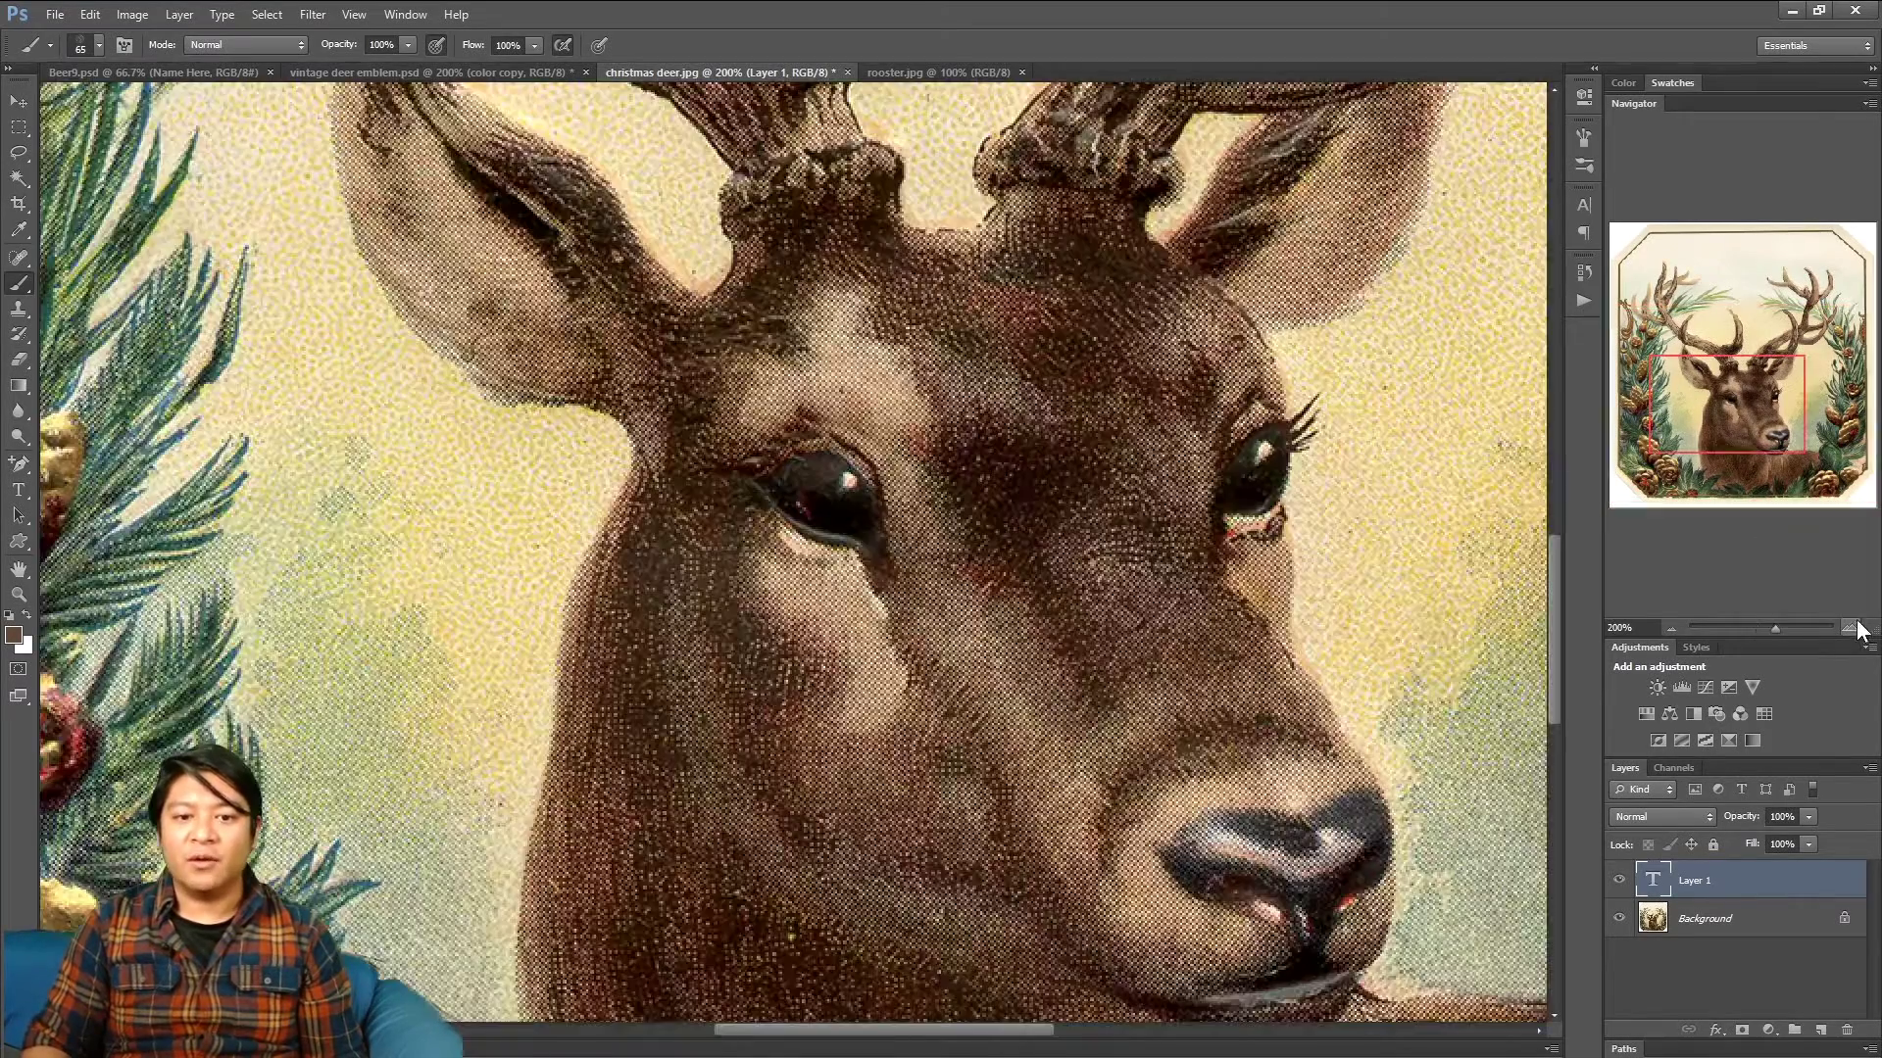
click(1849, 628)
drag(1772, 443, 1784, 444)
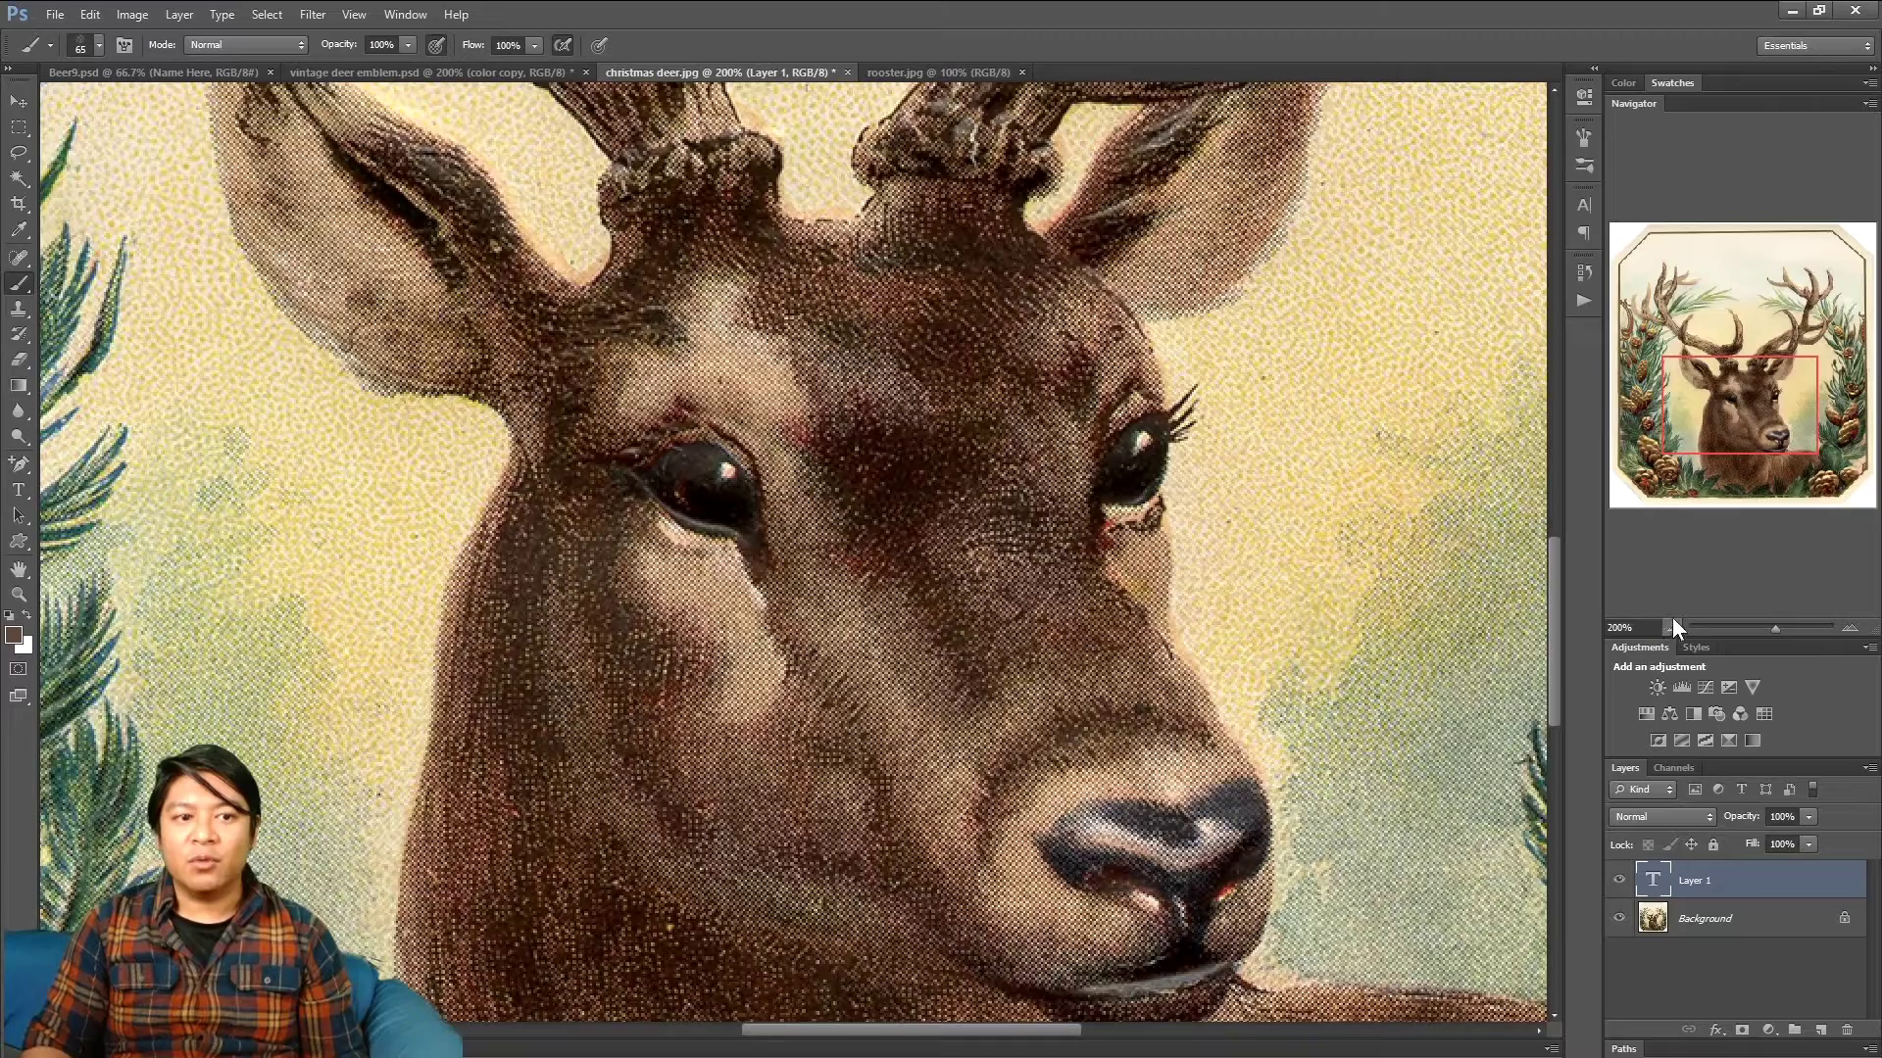
drag(1733, 433, 1701, 469)
click(1671, 627)
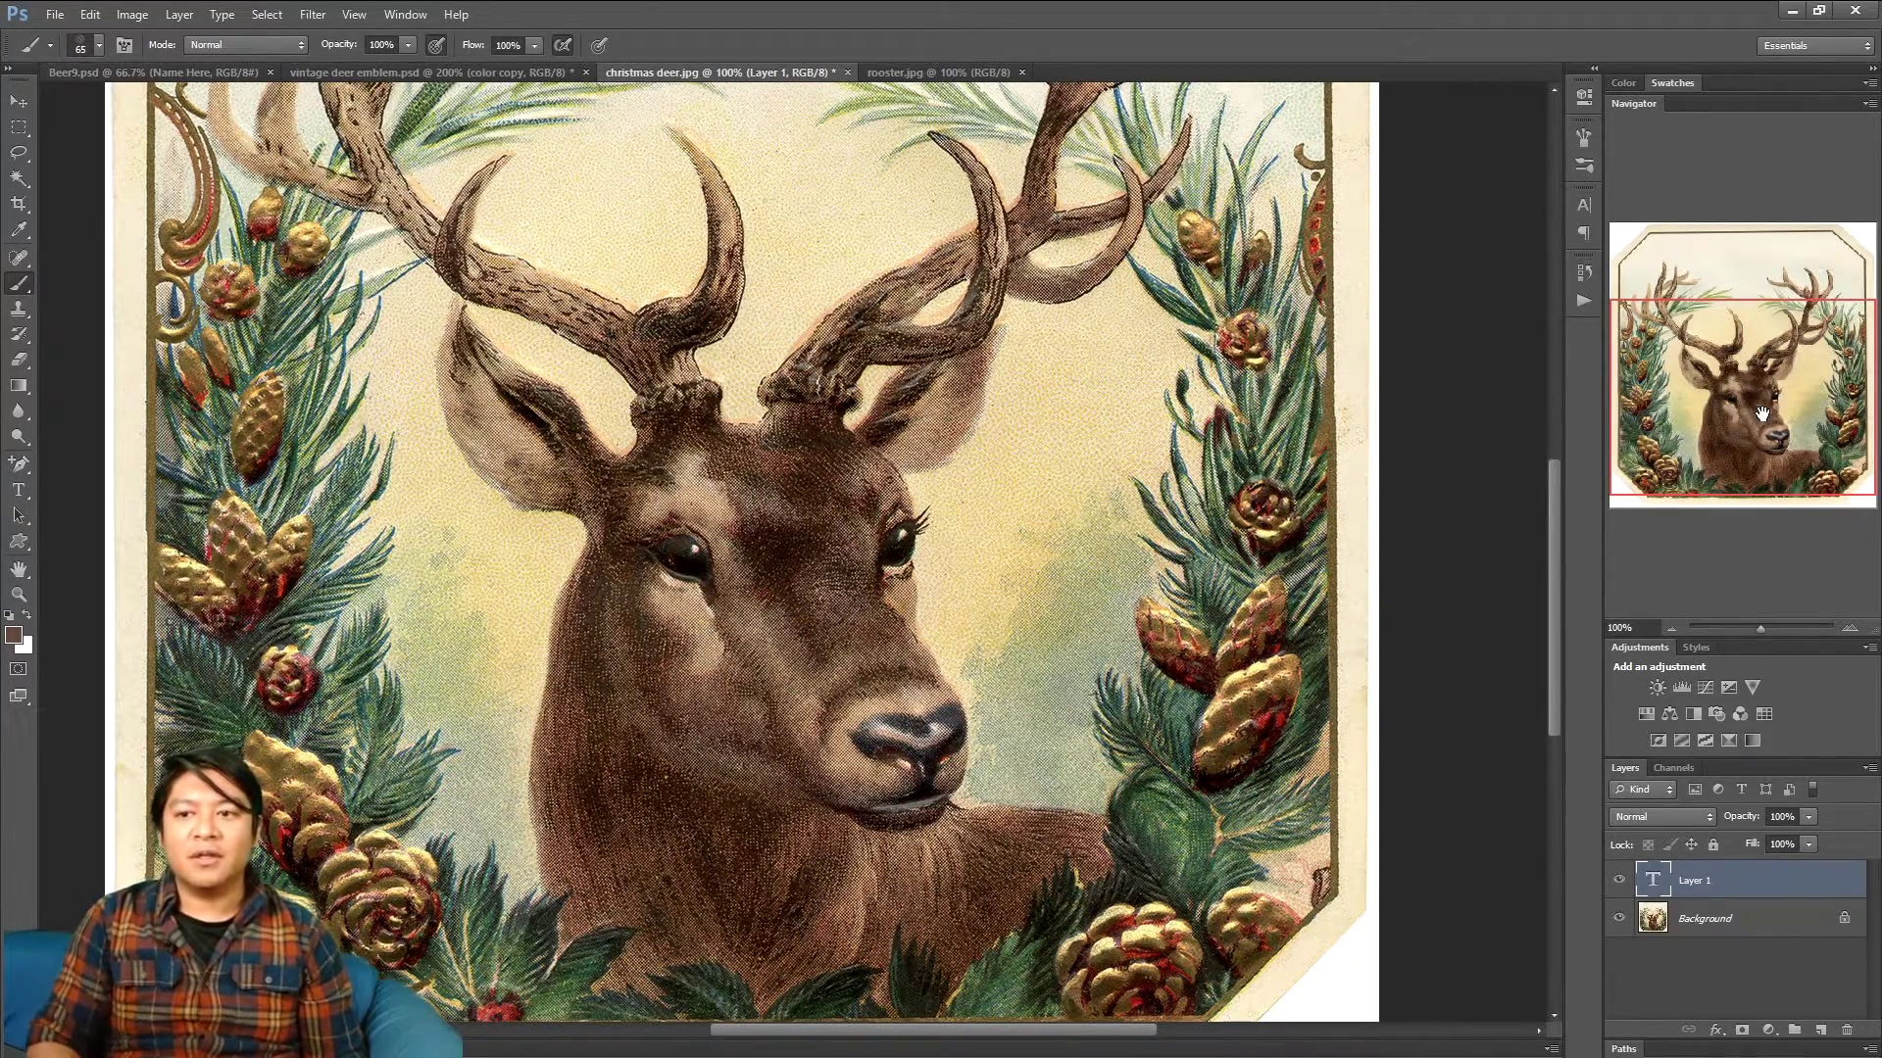
drag(1757, 421, 1760, 411)
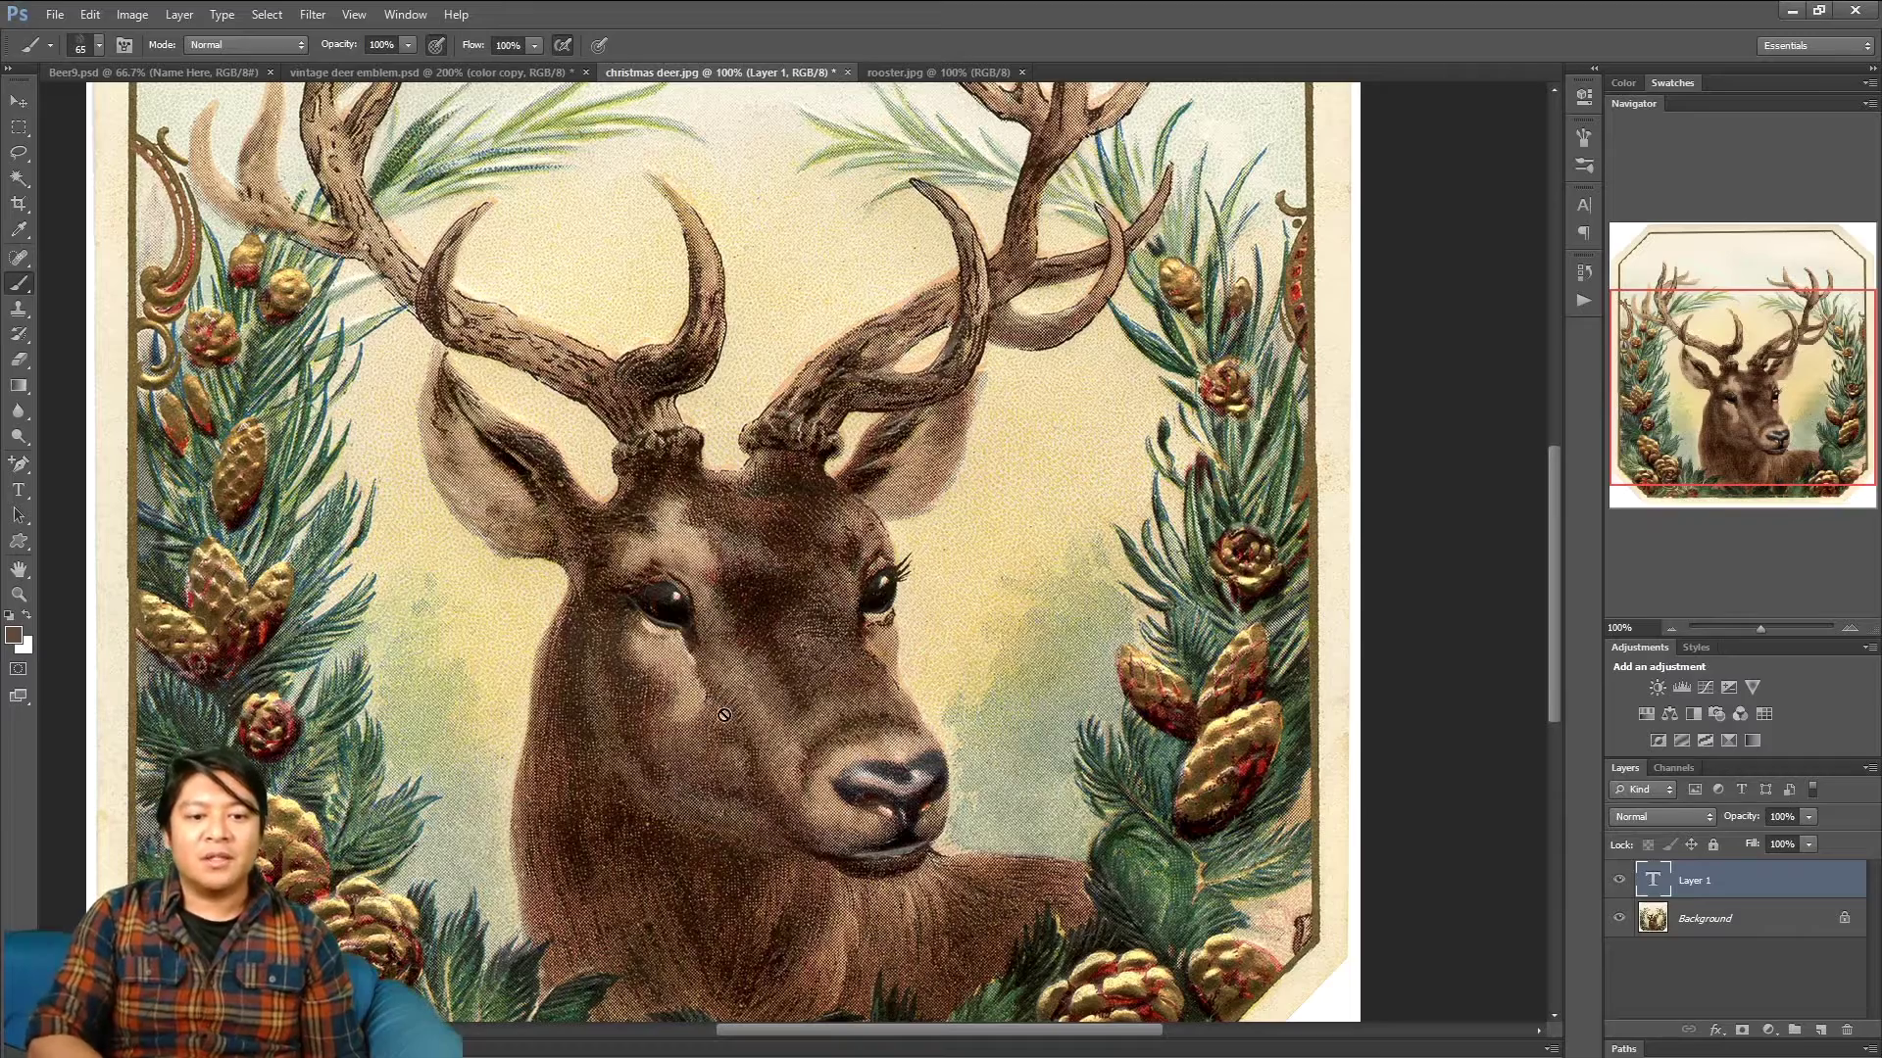
- Examine the feather coloring and shading in the rooster.jpg reference, and return to christmas deer.jpg
click(903, 75)
drag(1727, 393, 1726, 353)
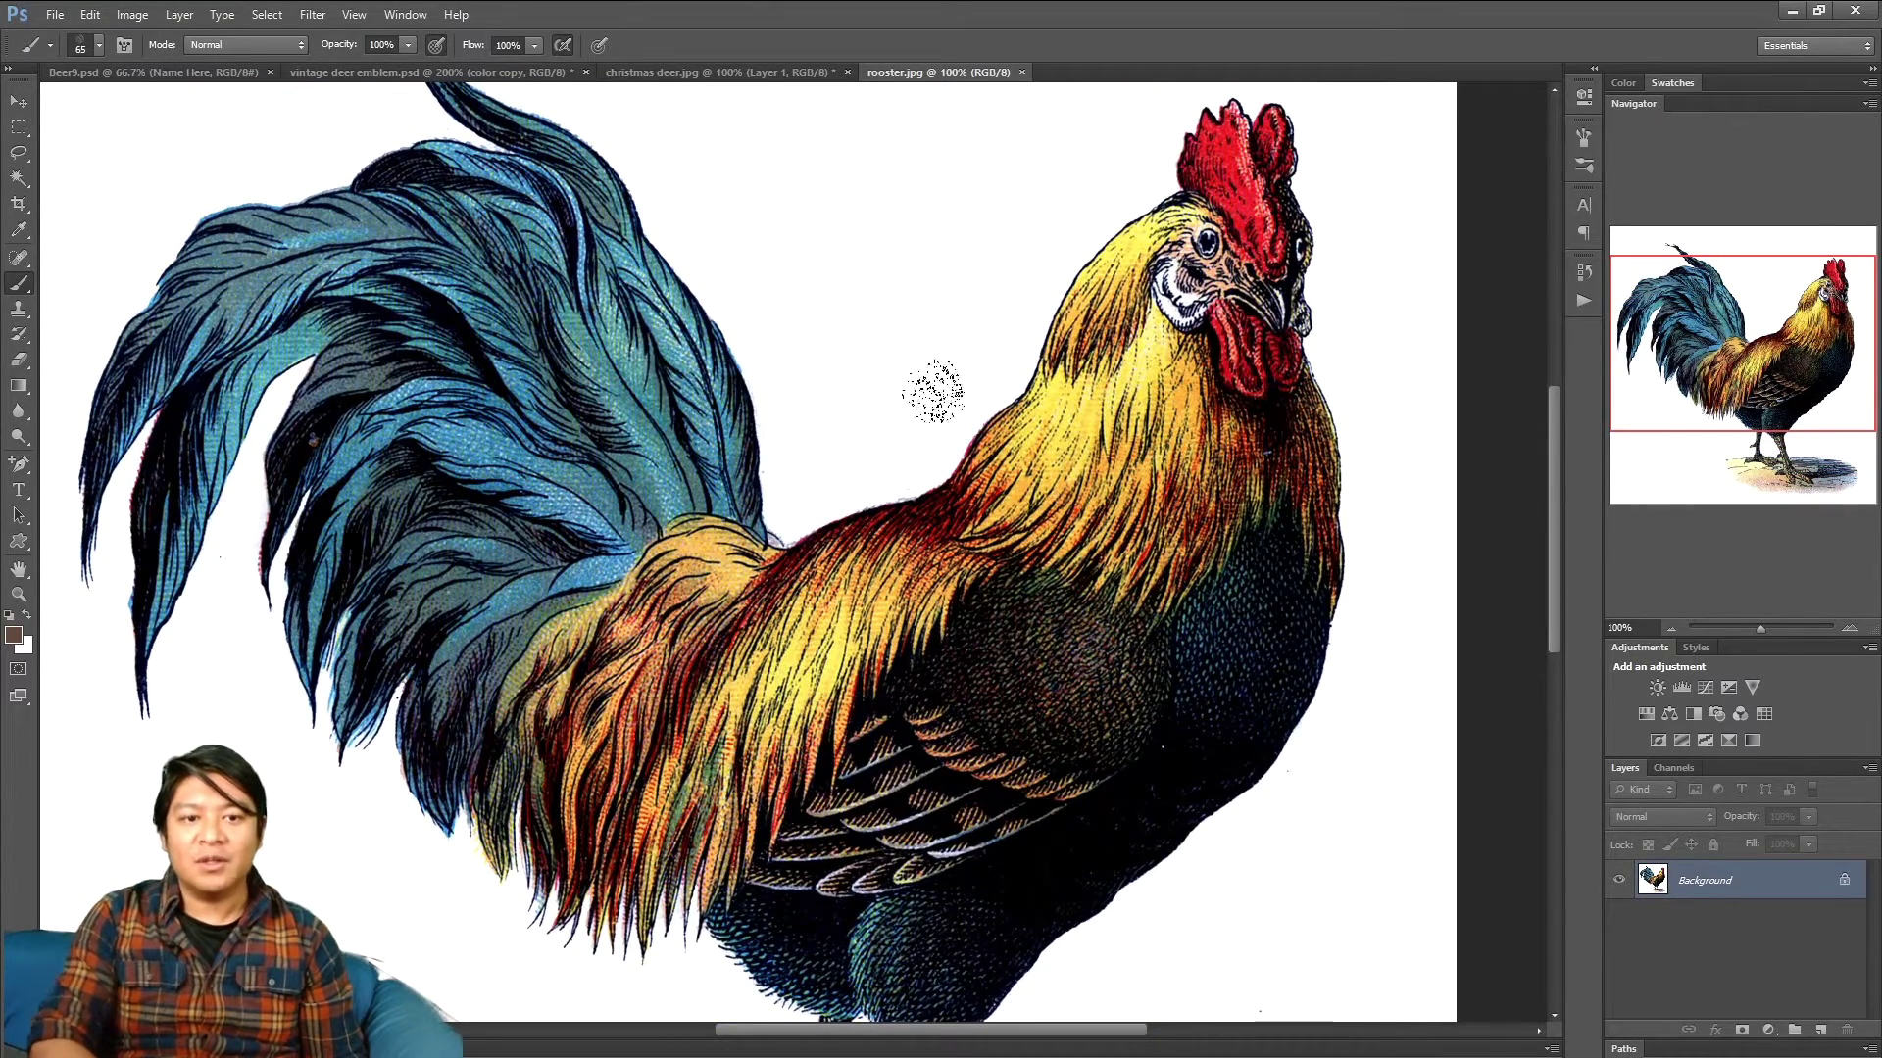
drag(1741, 350, 1735, 333)
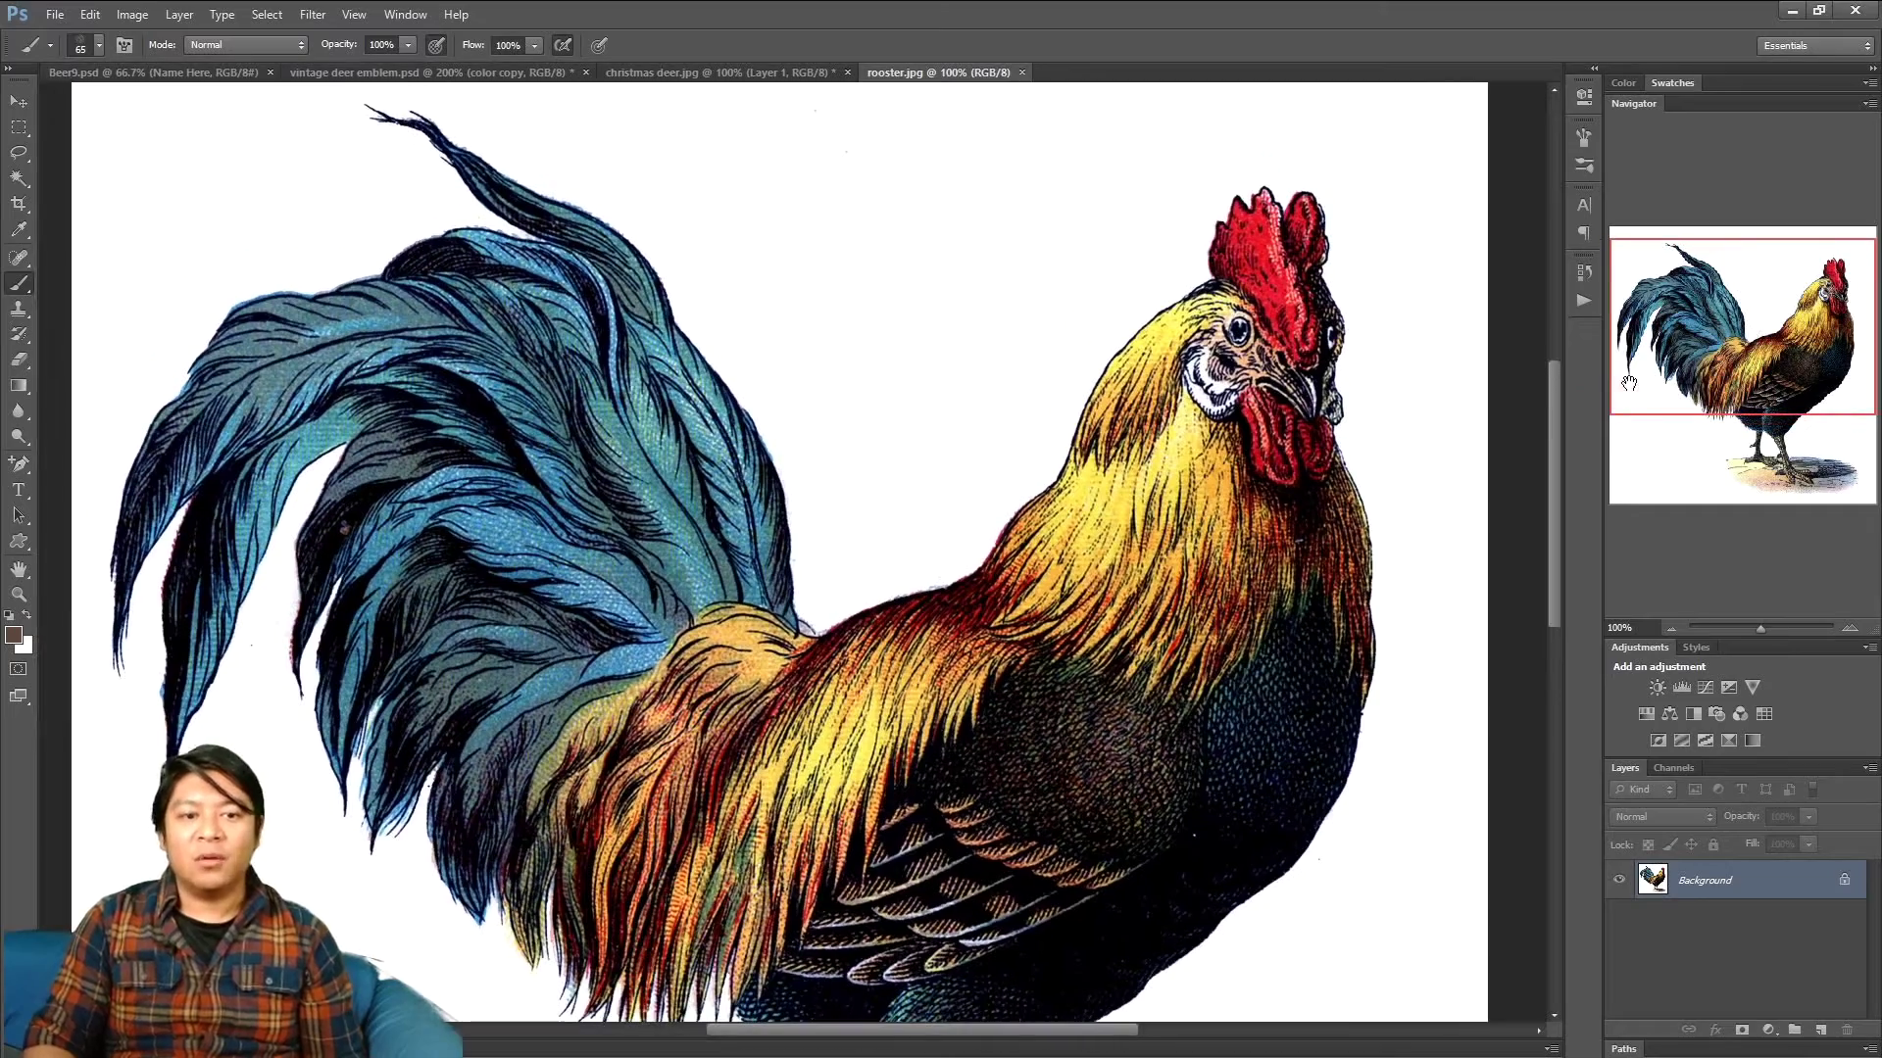
click(683, 74)
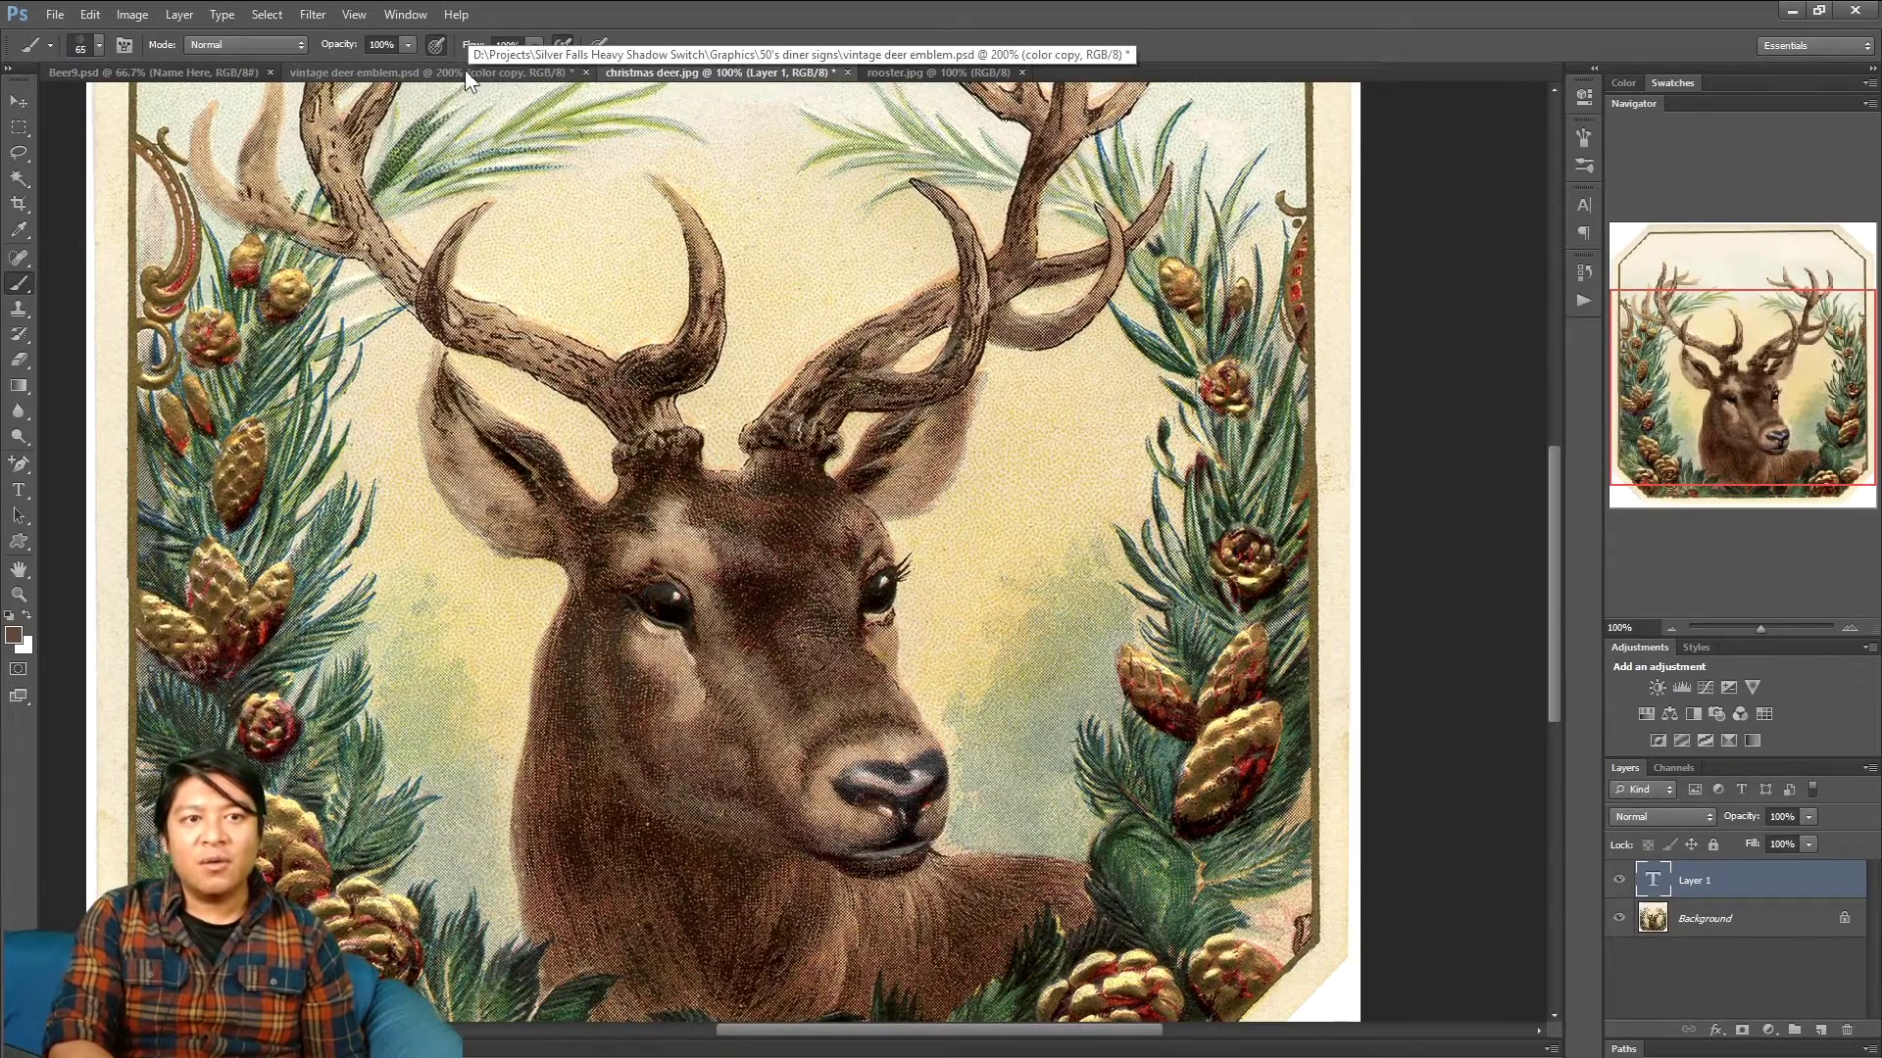
- Return to the vintage deer emblem.psd document
click(465, 69)
drag(1750, 336, 1661, 394)
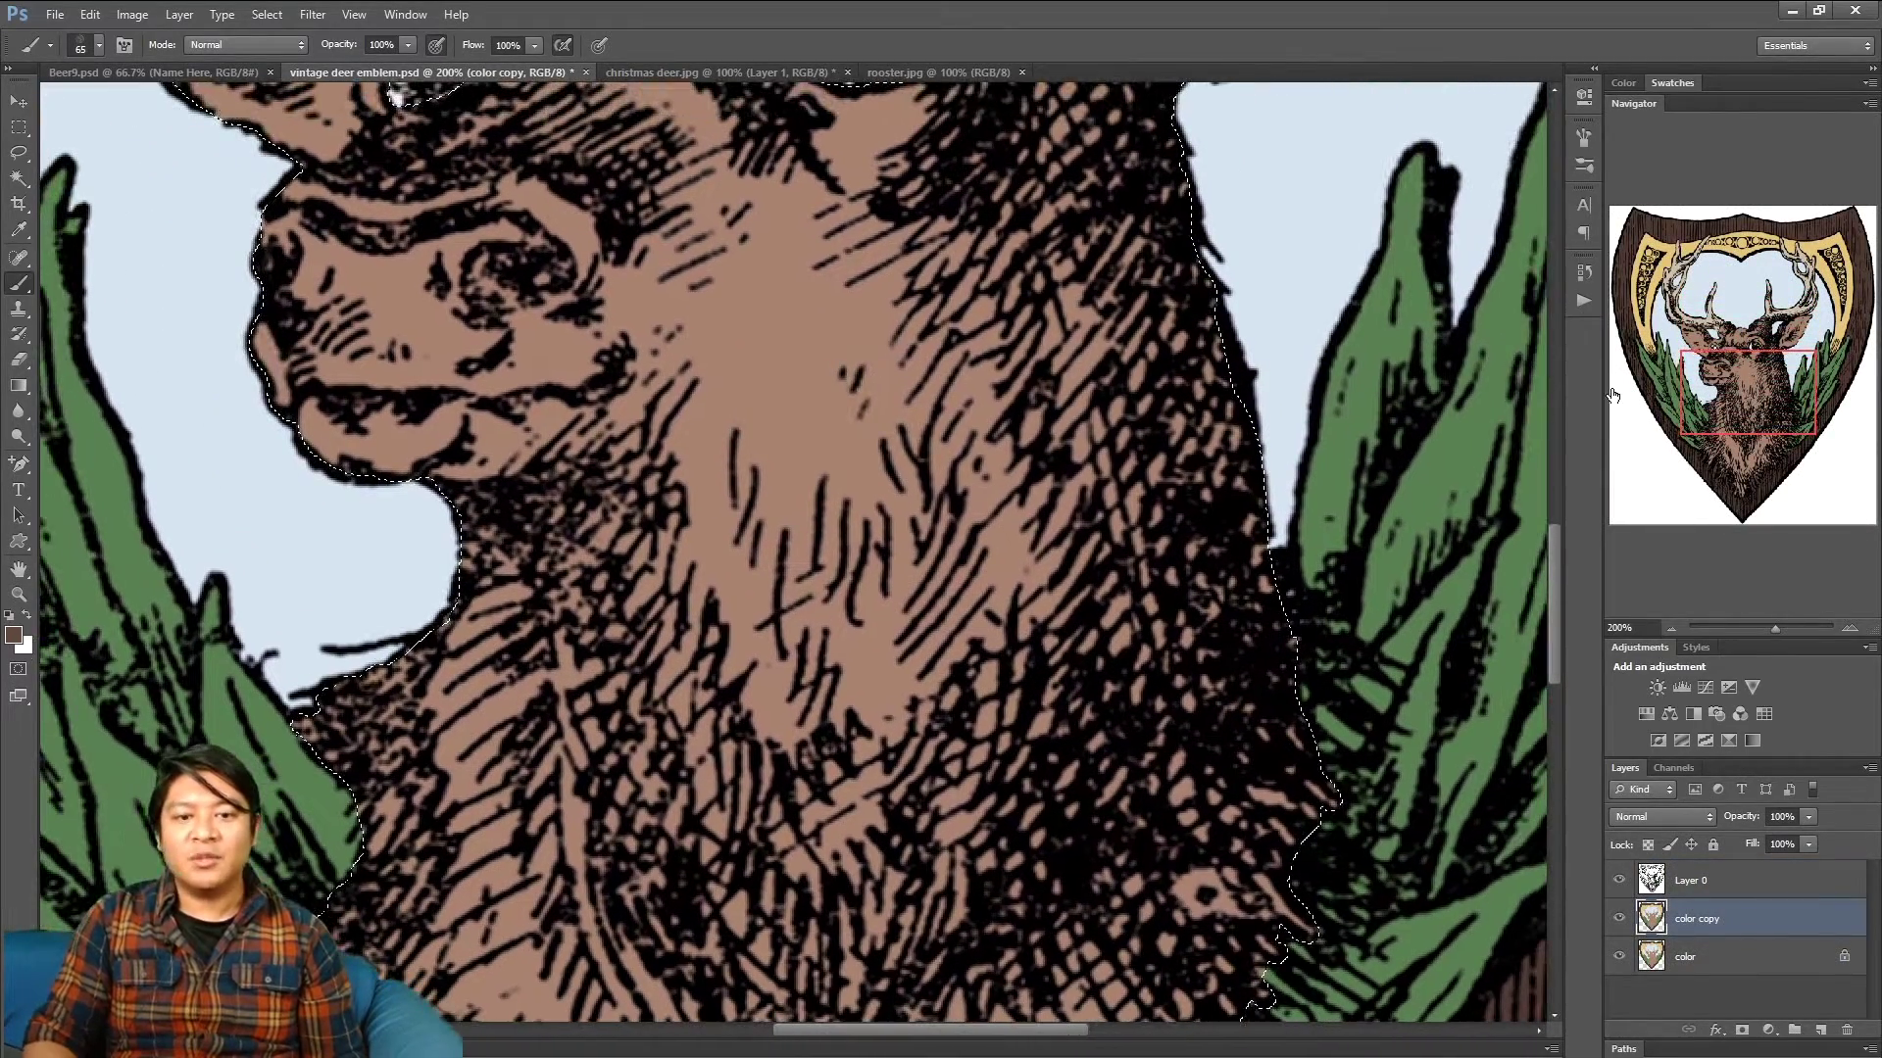
- Try speckled shading with #624739 on the deer's neck at 65 px, and undo the strokes
mouse_move(1058, 441)
mouse_down()
mouse_move(1000, 519)
mouse_move(1029, 549)
mouse_move(955, 534)
mouse_move(941, 705)
mouse_move(872, 931)
mouse_up()
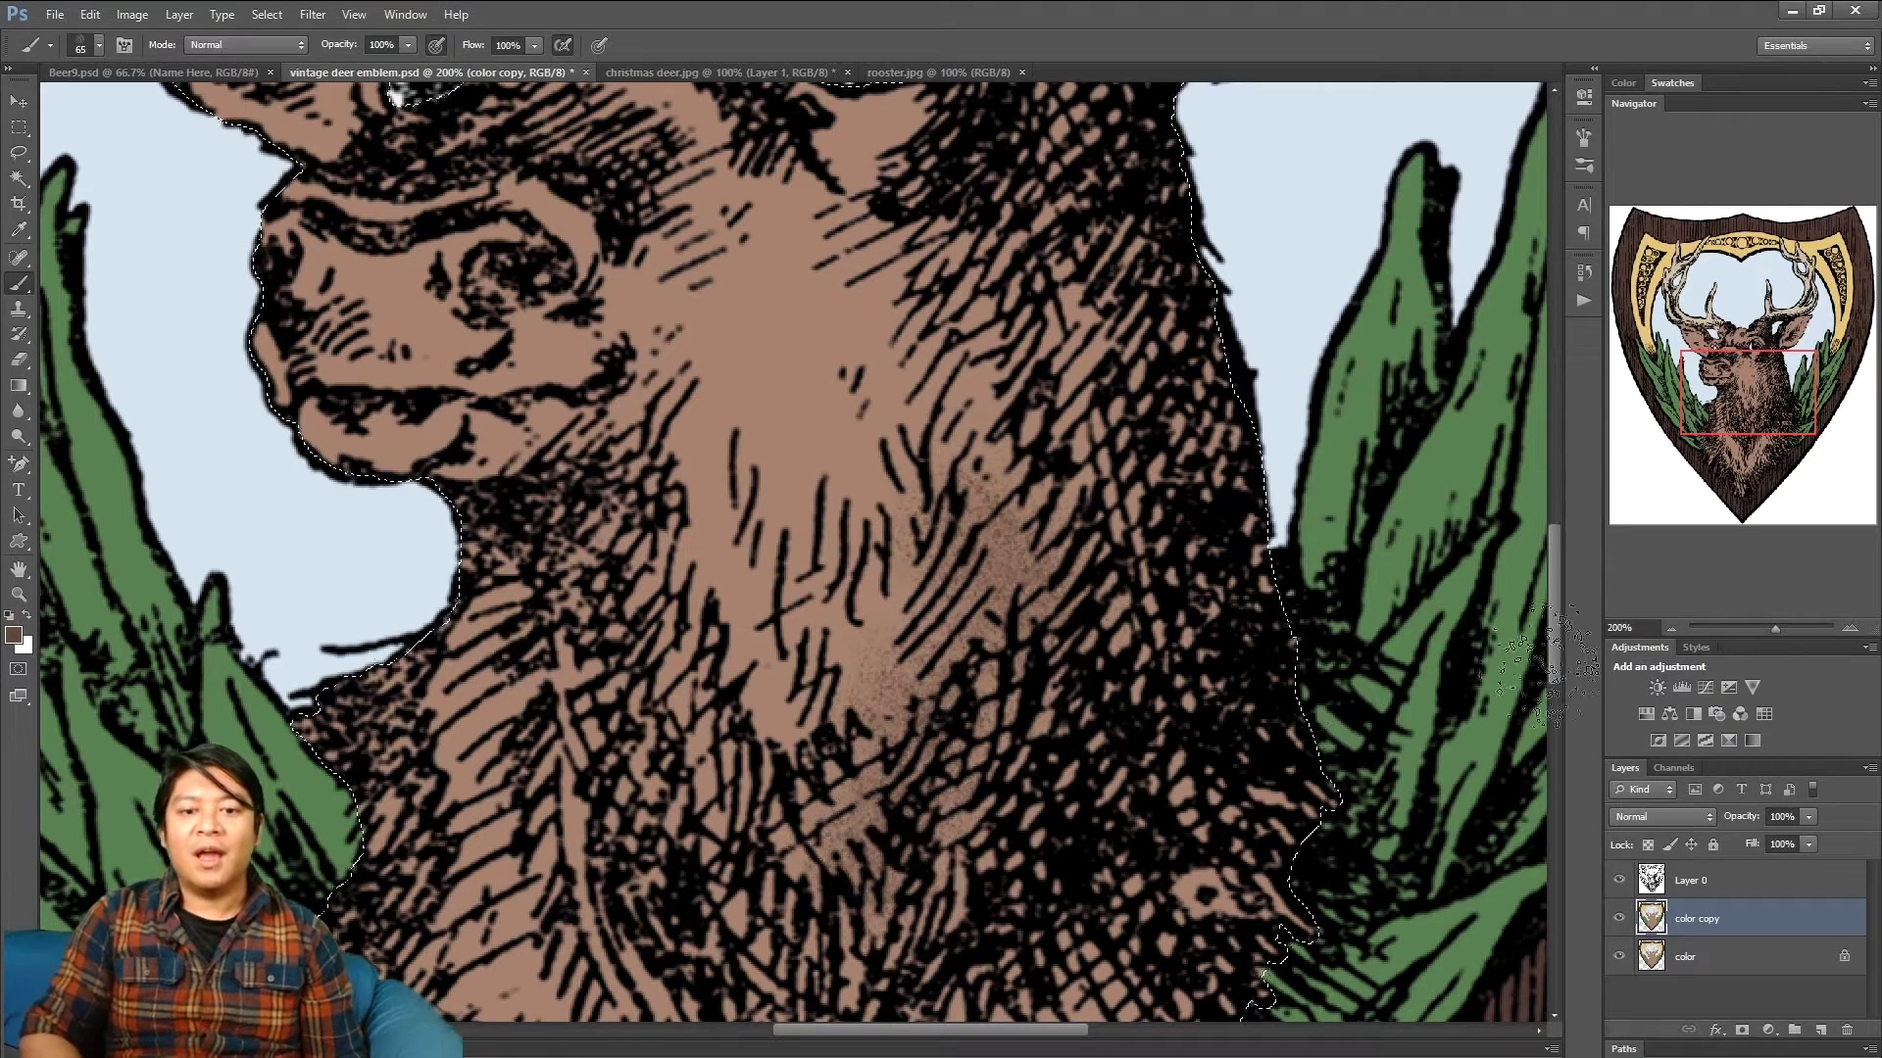
click(1672, 627)
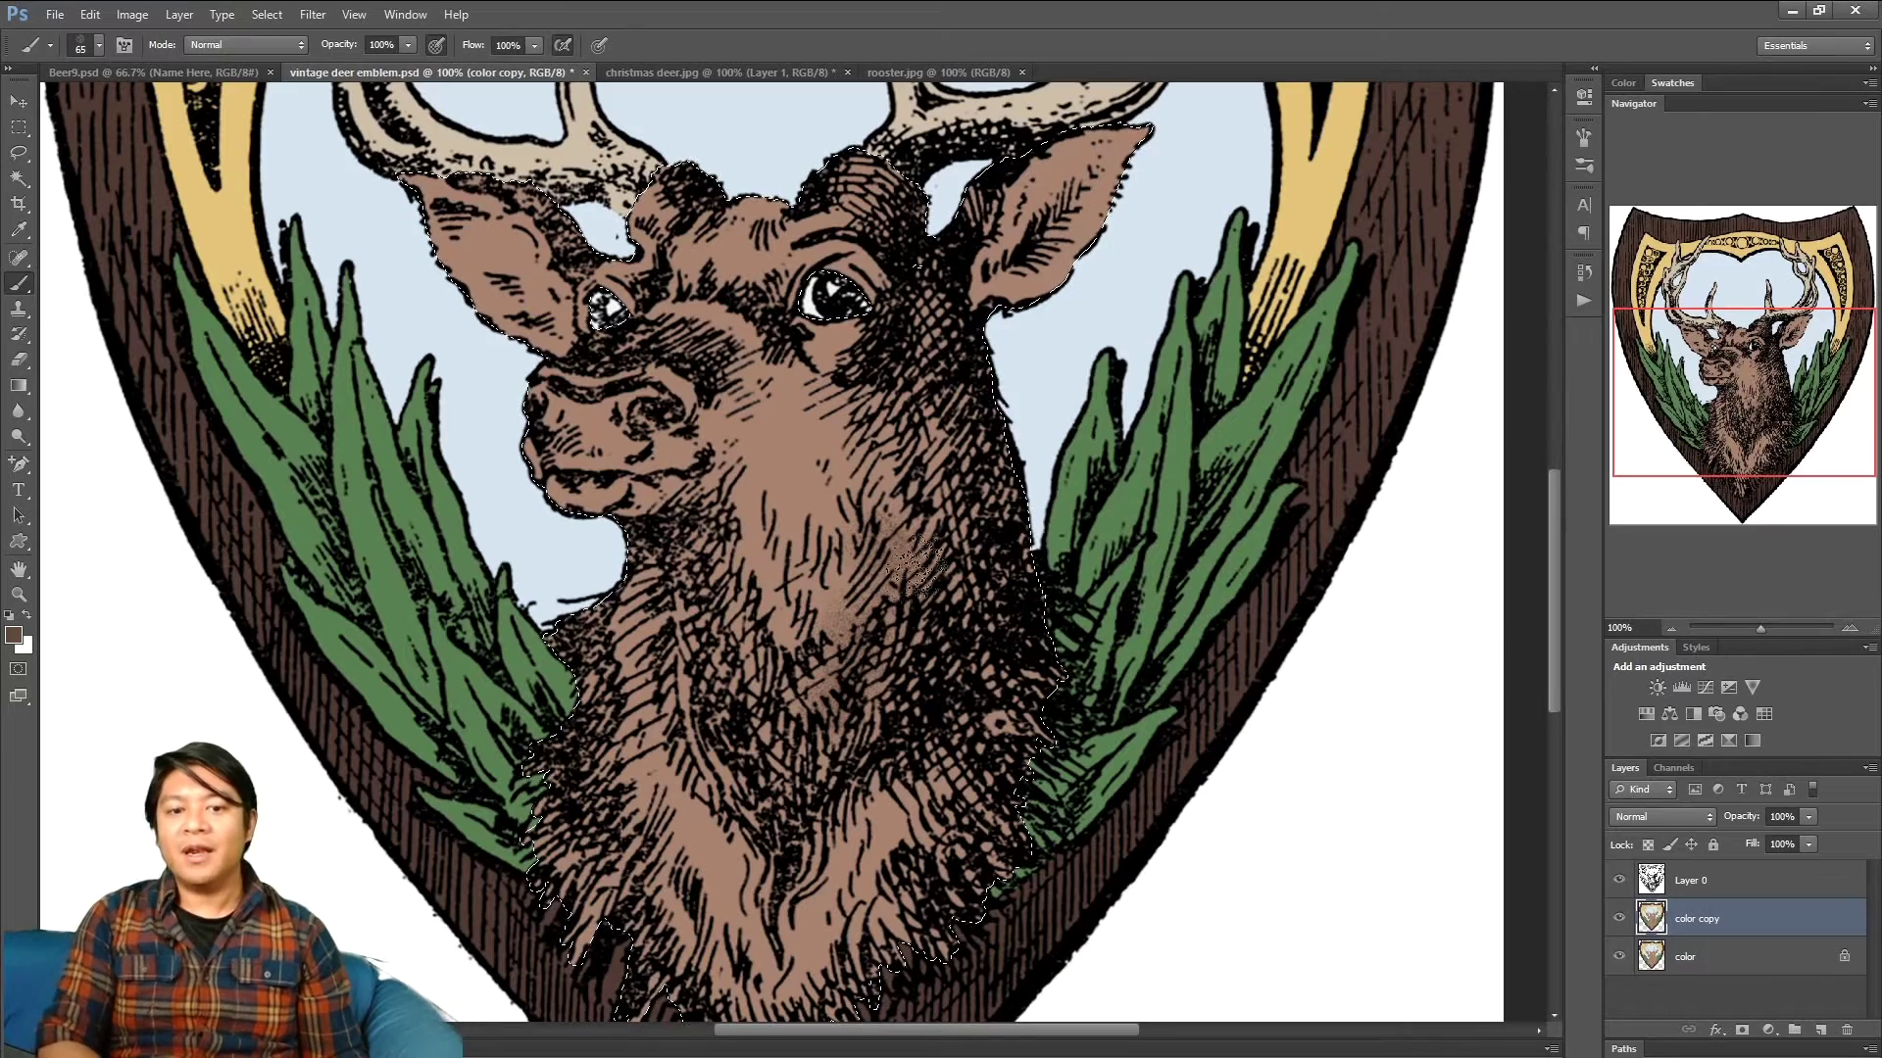
click(1849, 628)
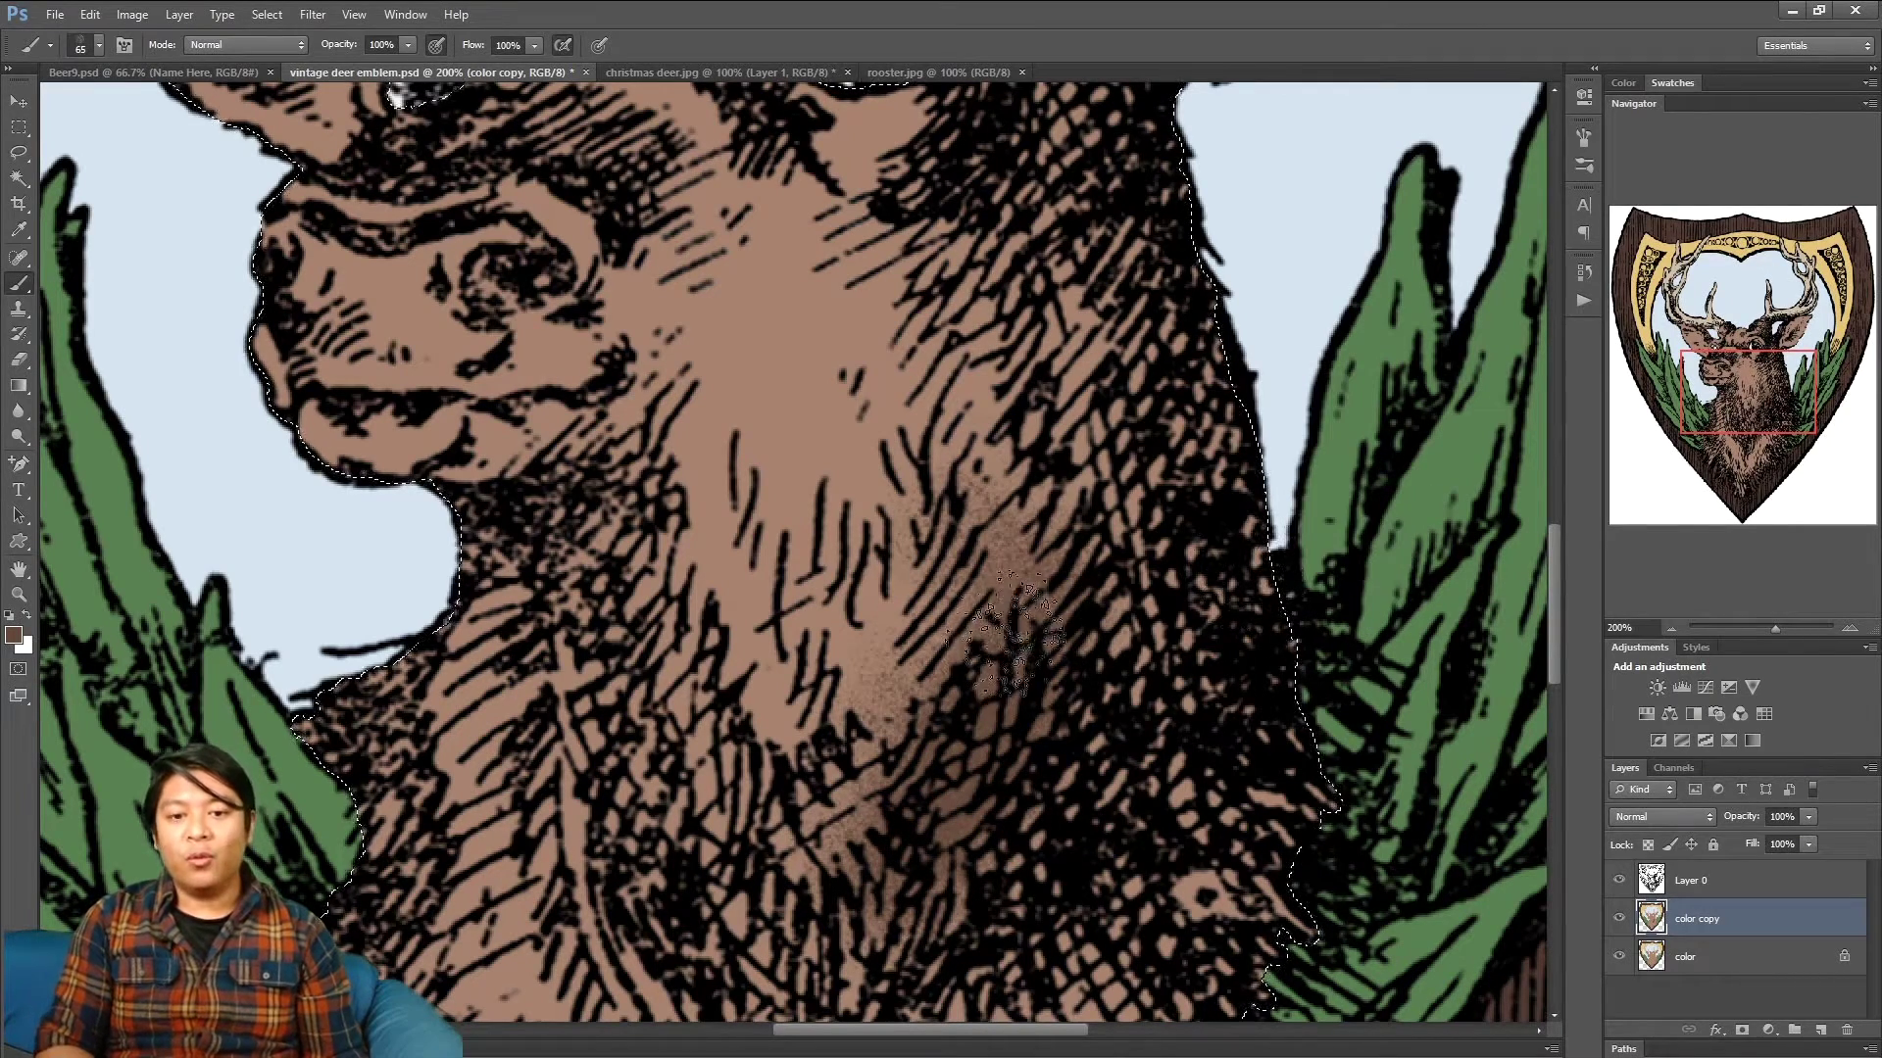
key(alt+bracketleft)
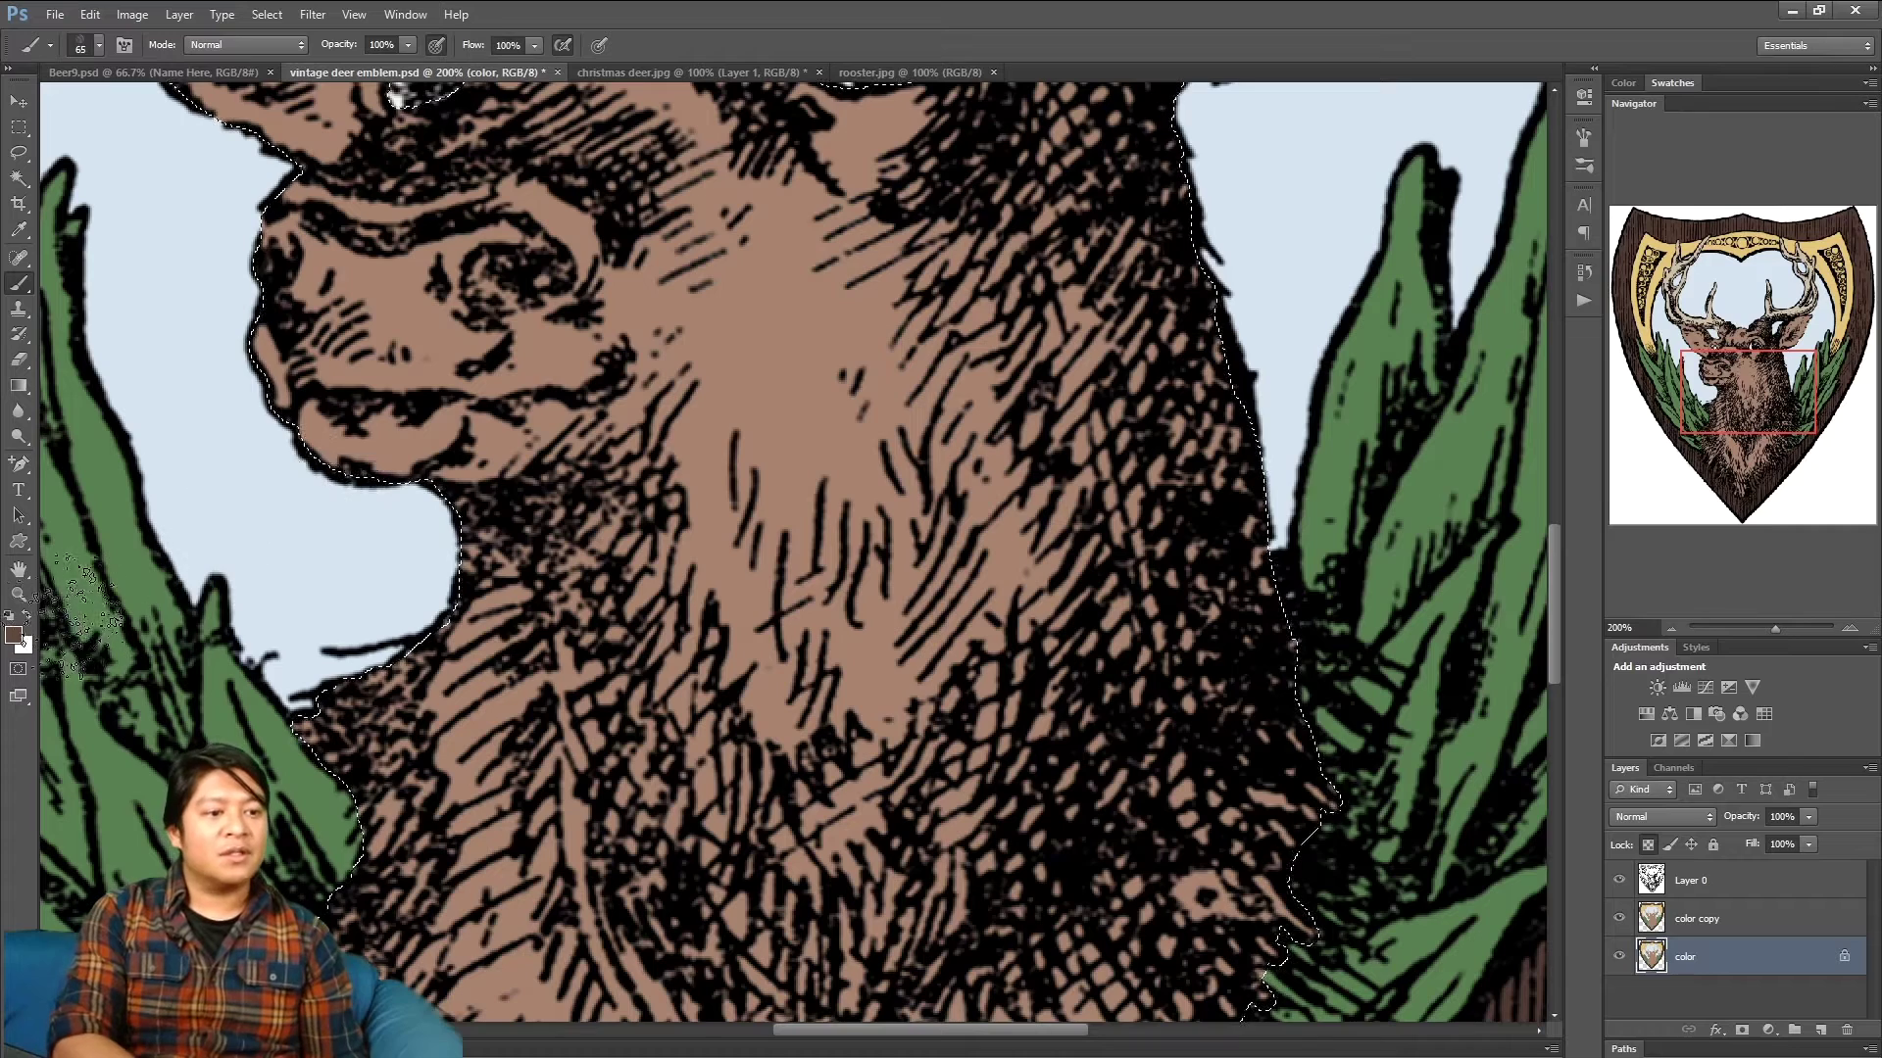
- Set the foreground color to the darker brown #4d3629
click(14, 635)
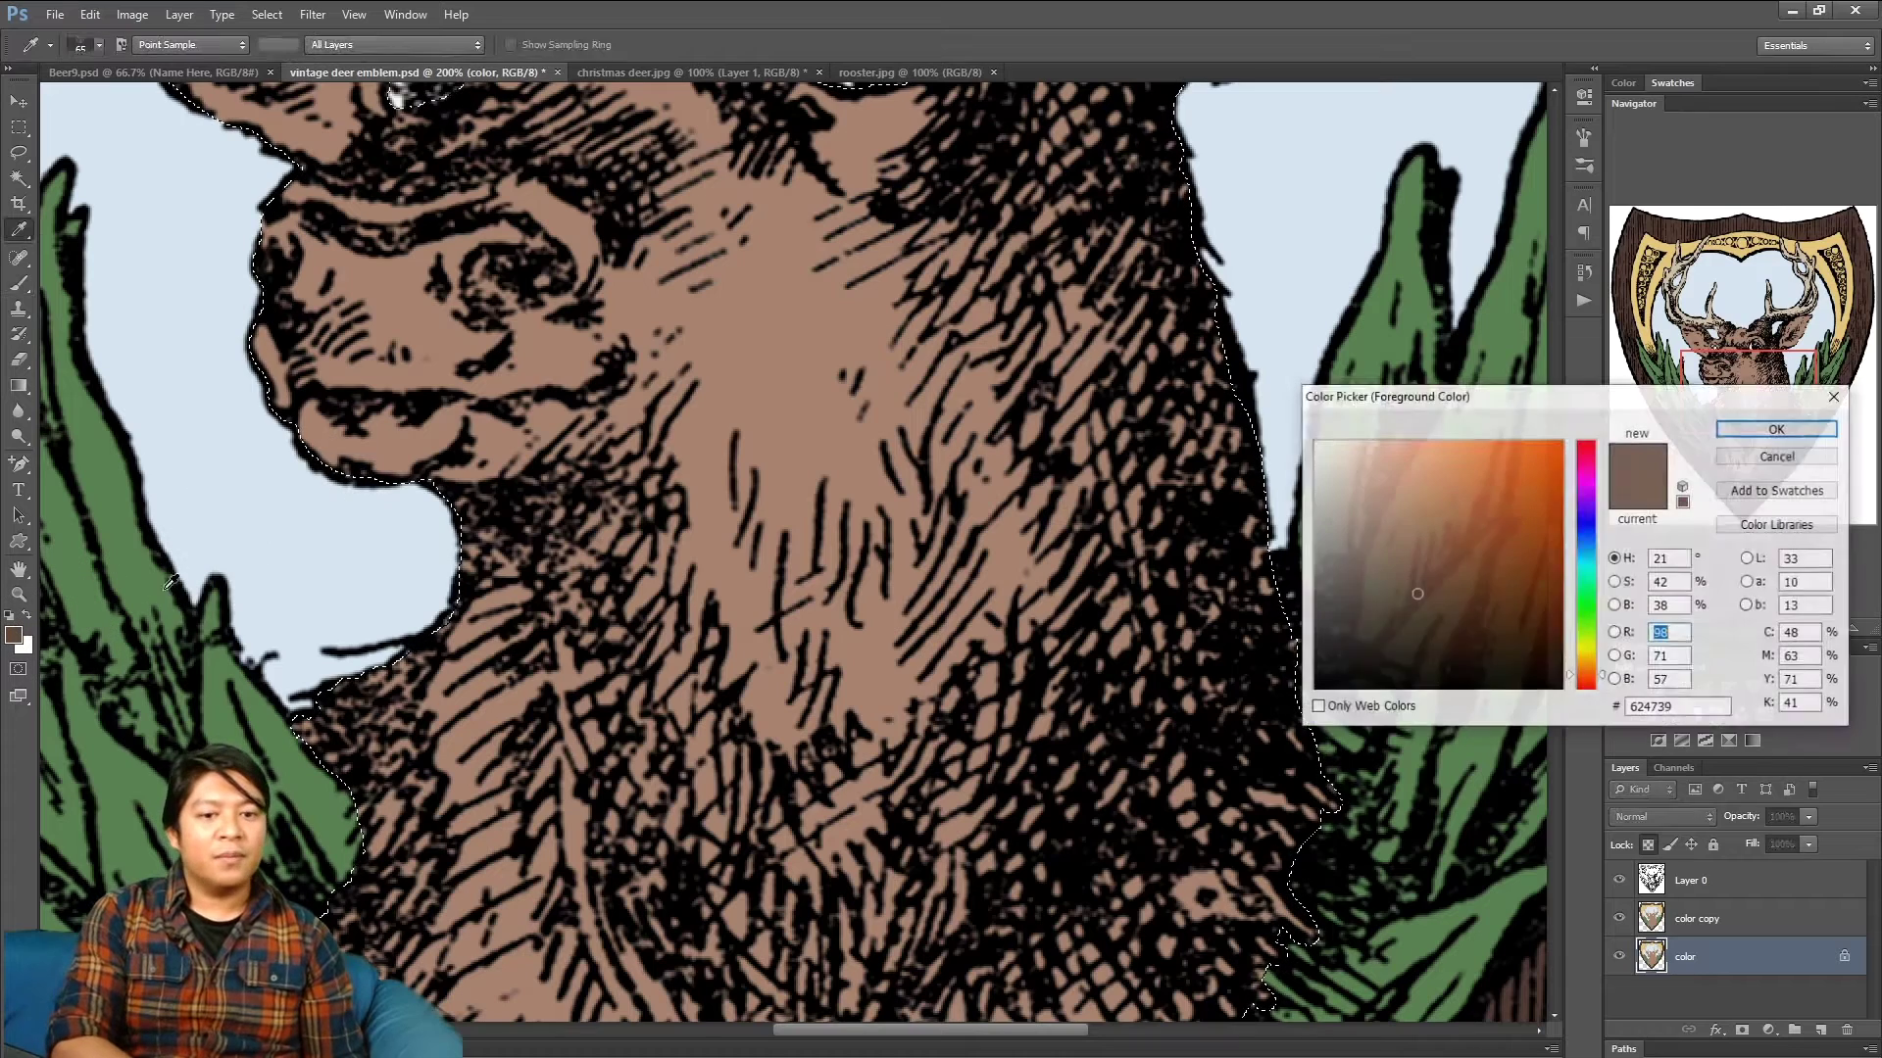
click(1426, 608)
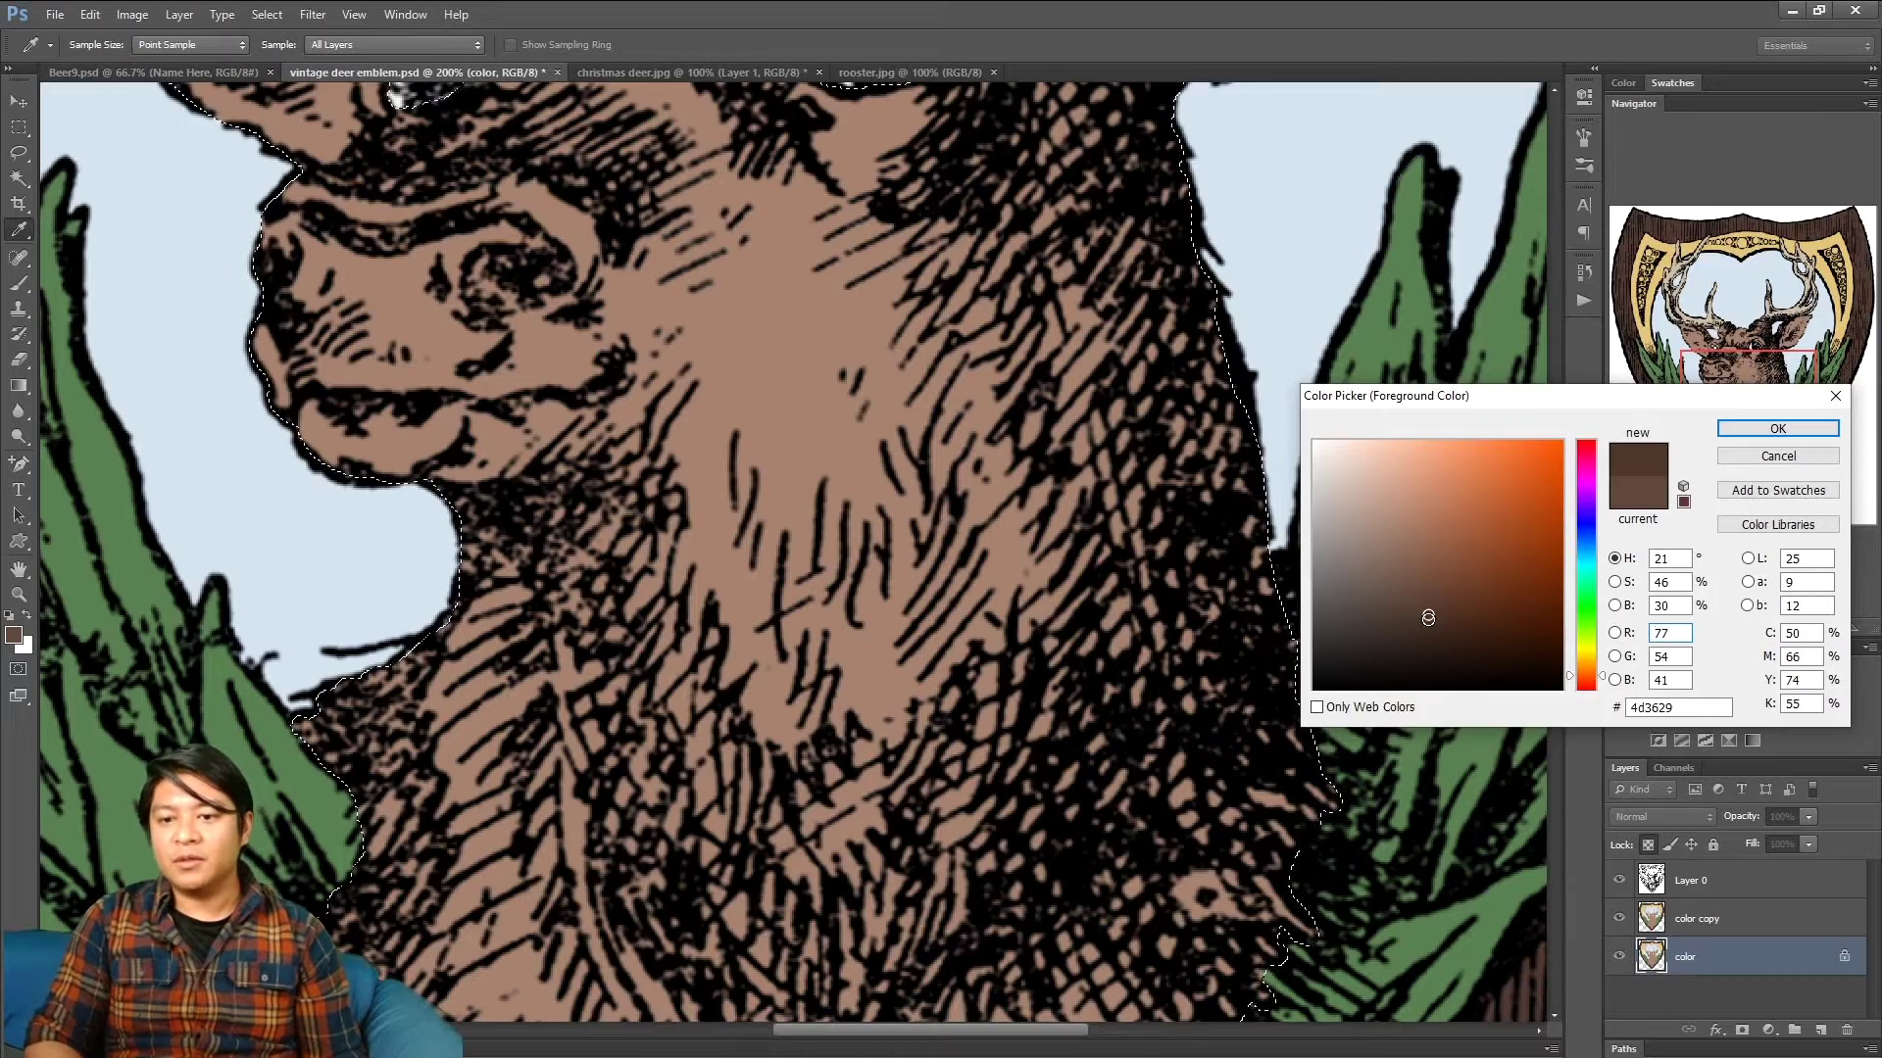
click(1777, 429)
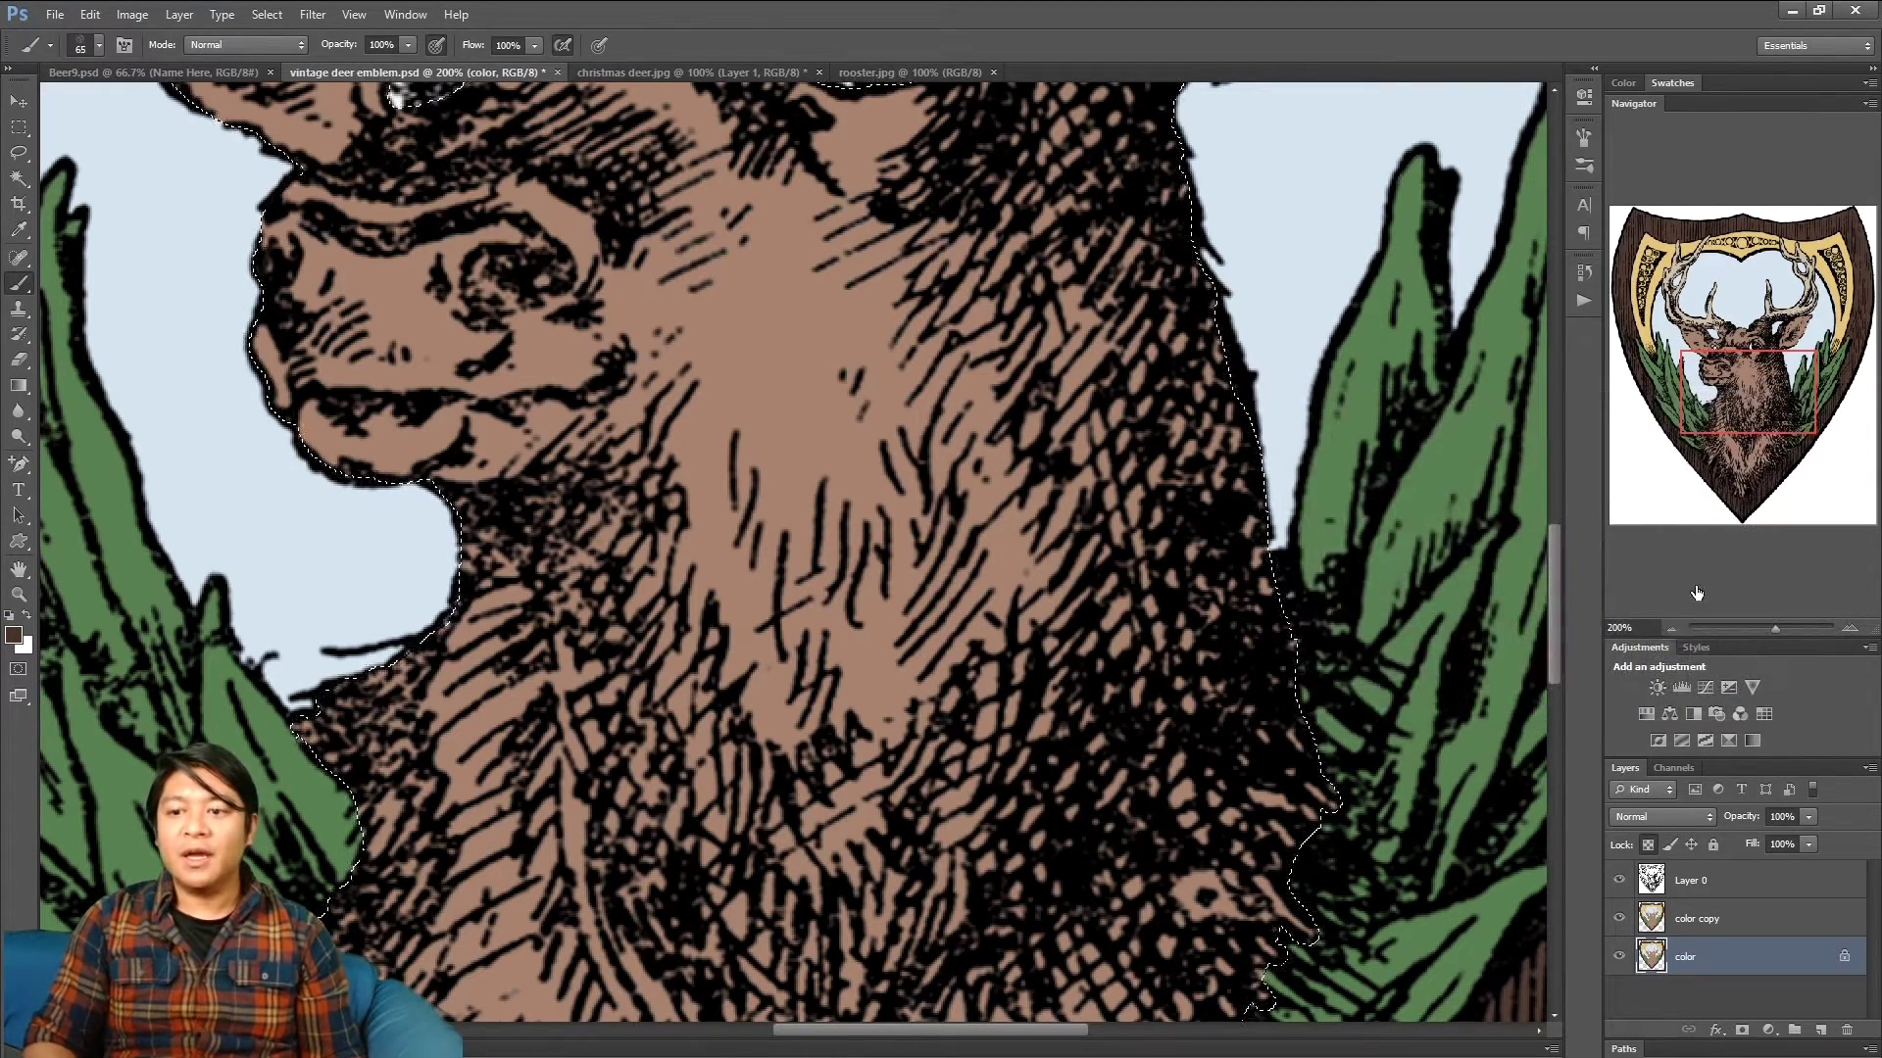
- Make the color copy layer active and save the emblem document
click(1674, 629)
drag(1704, 419, 1703, 427)
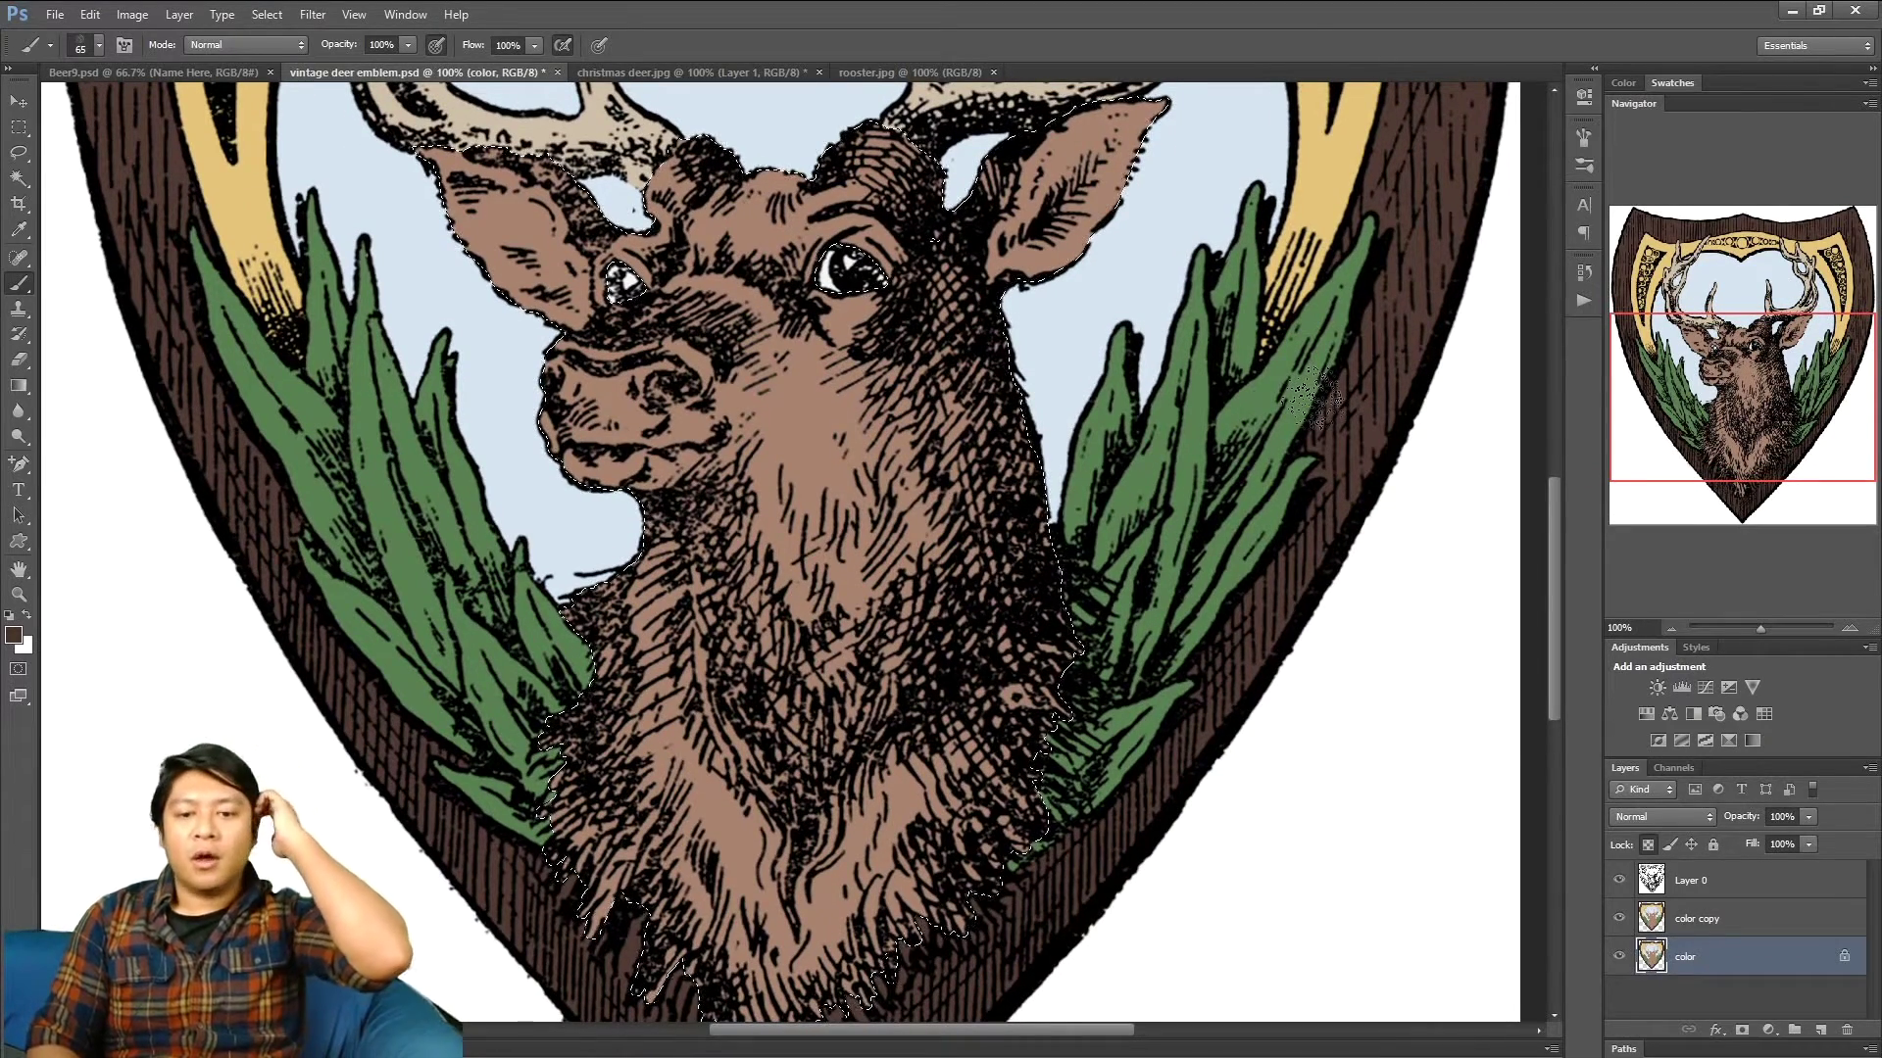
drag(1832, 409, 1827, 395)
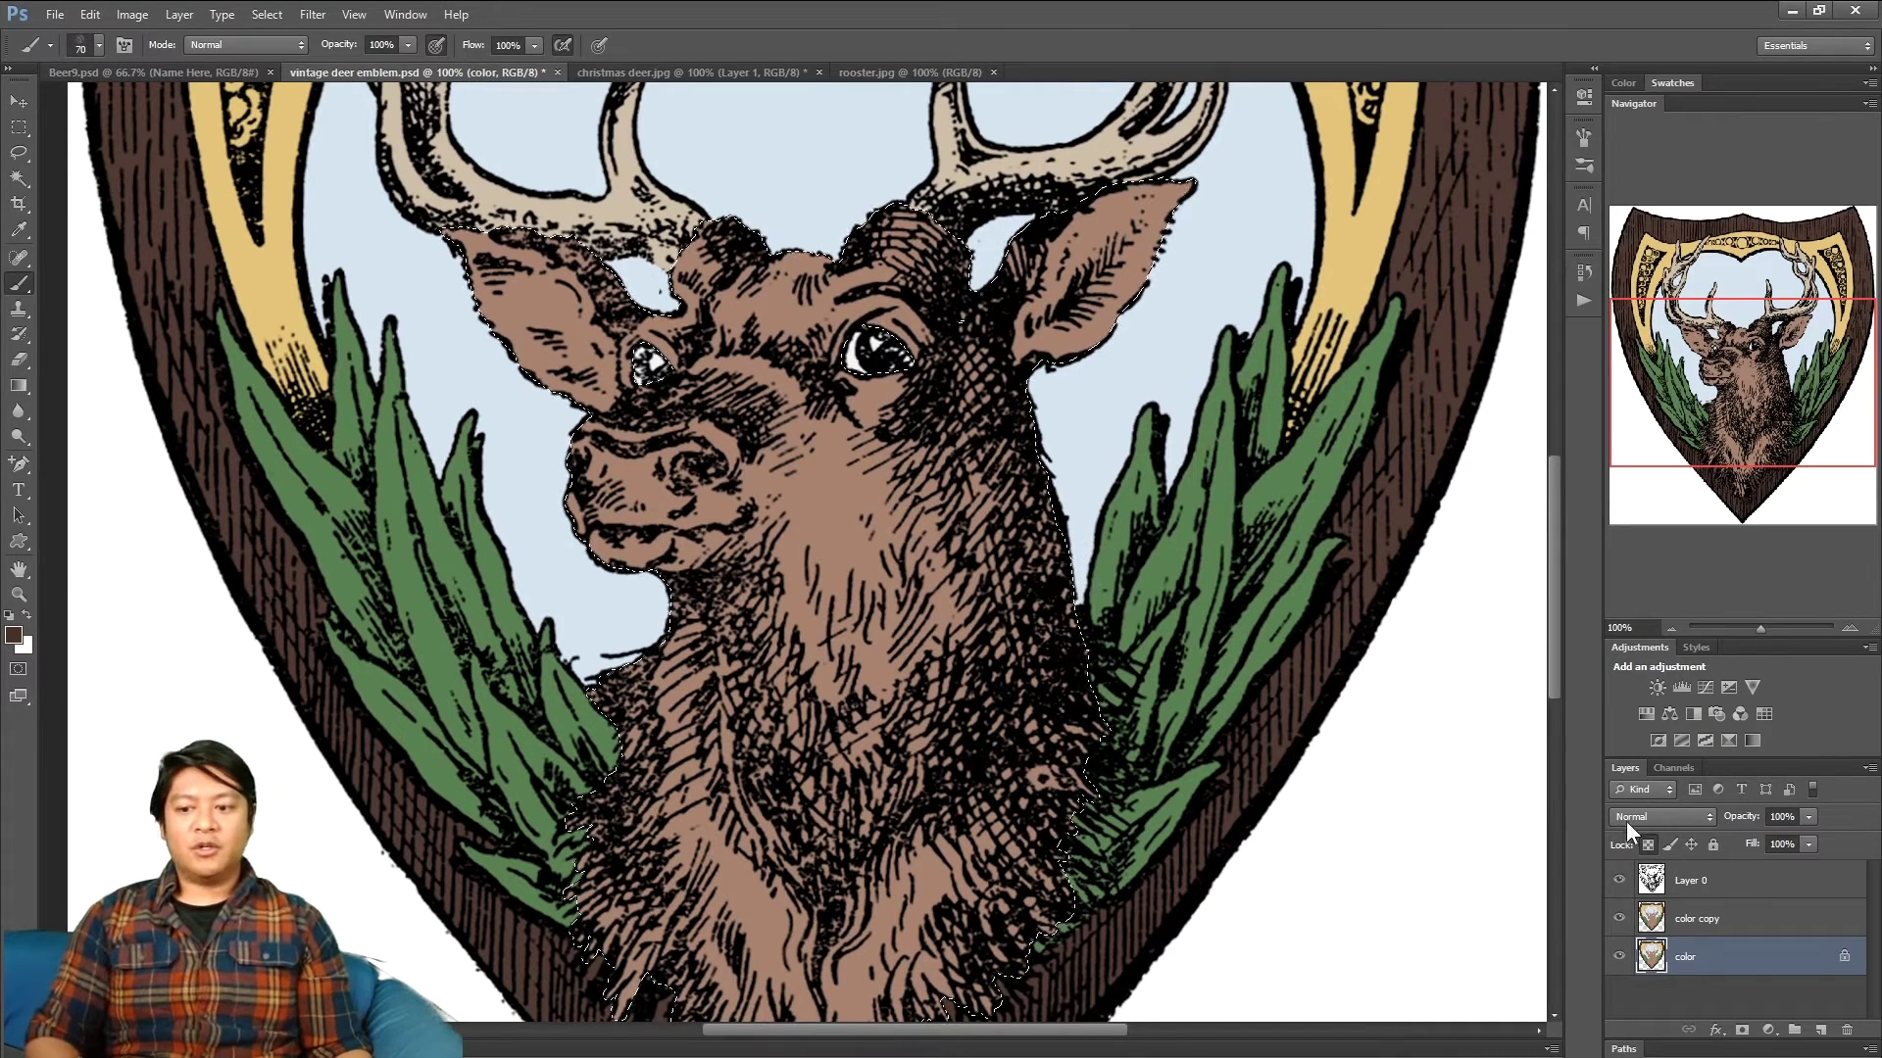
click(1735, 925)
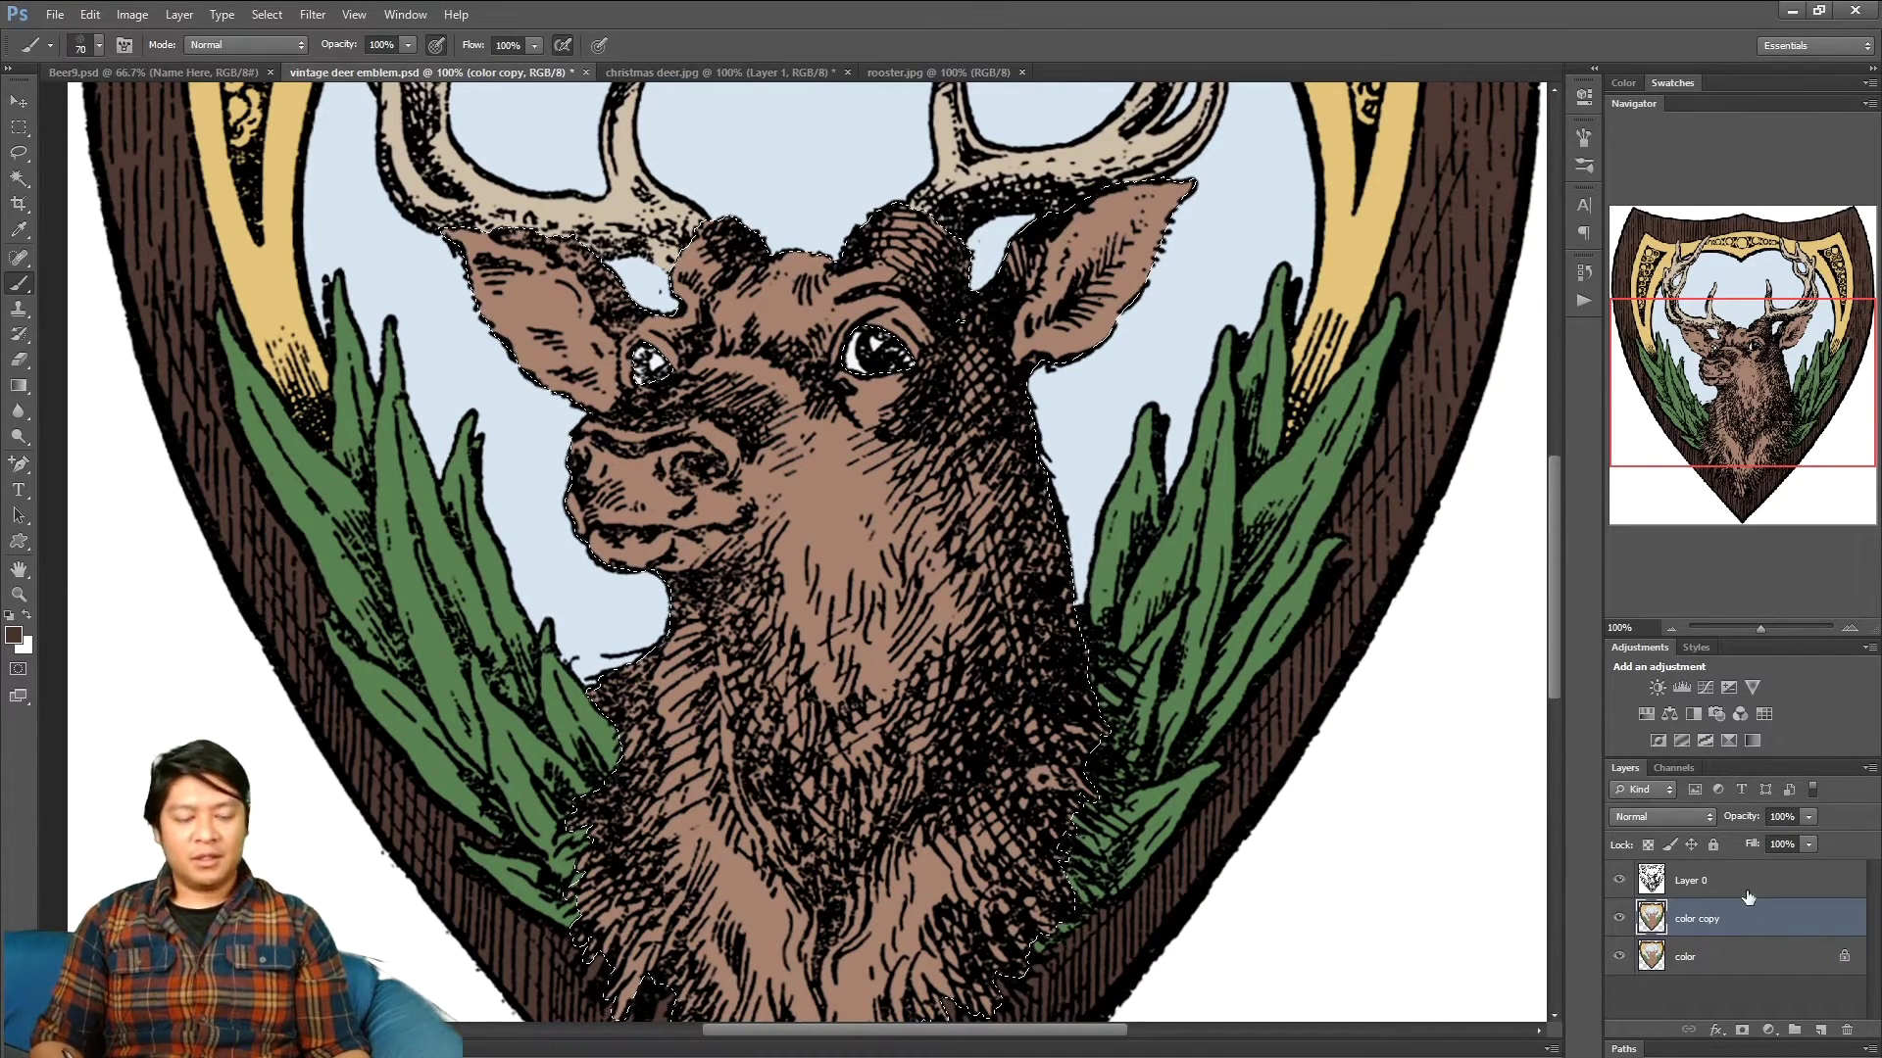
click(56, 15)
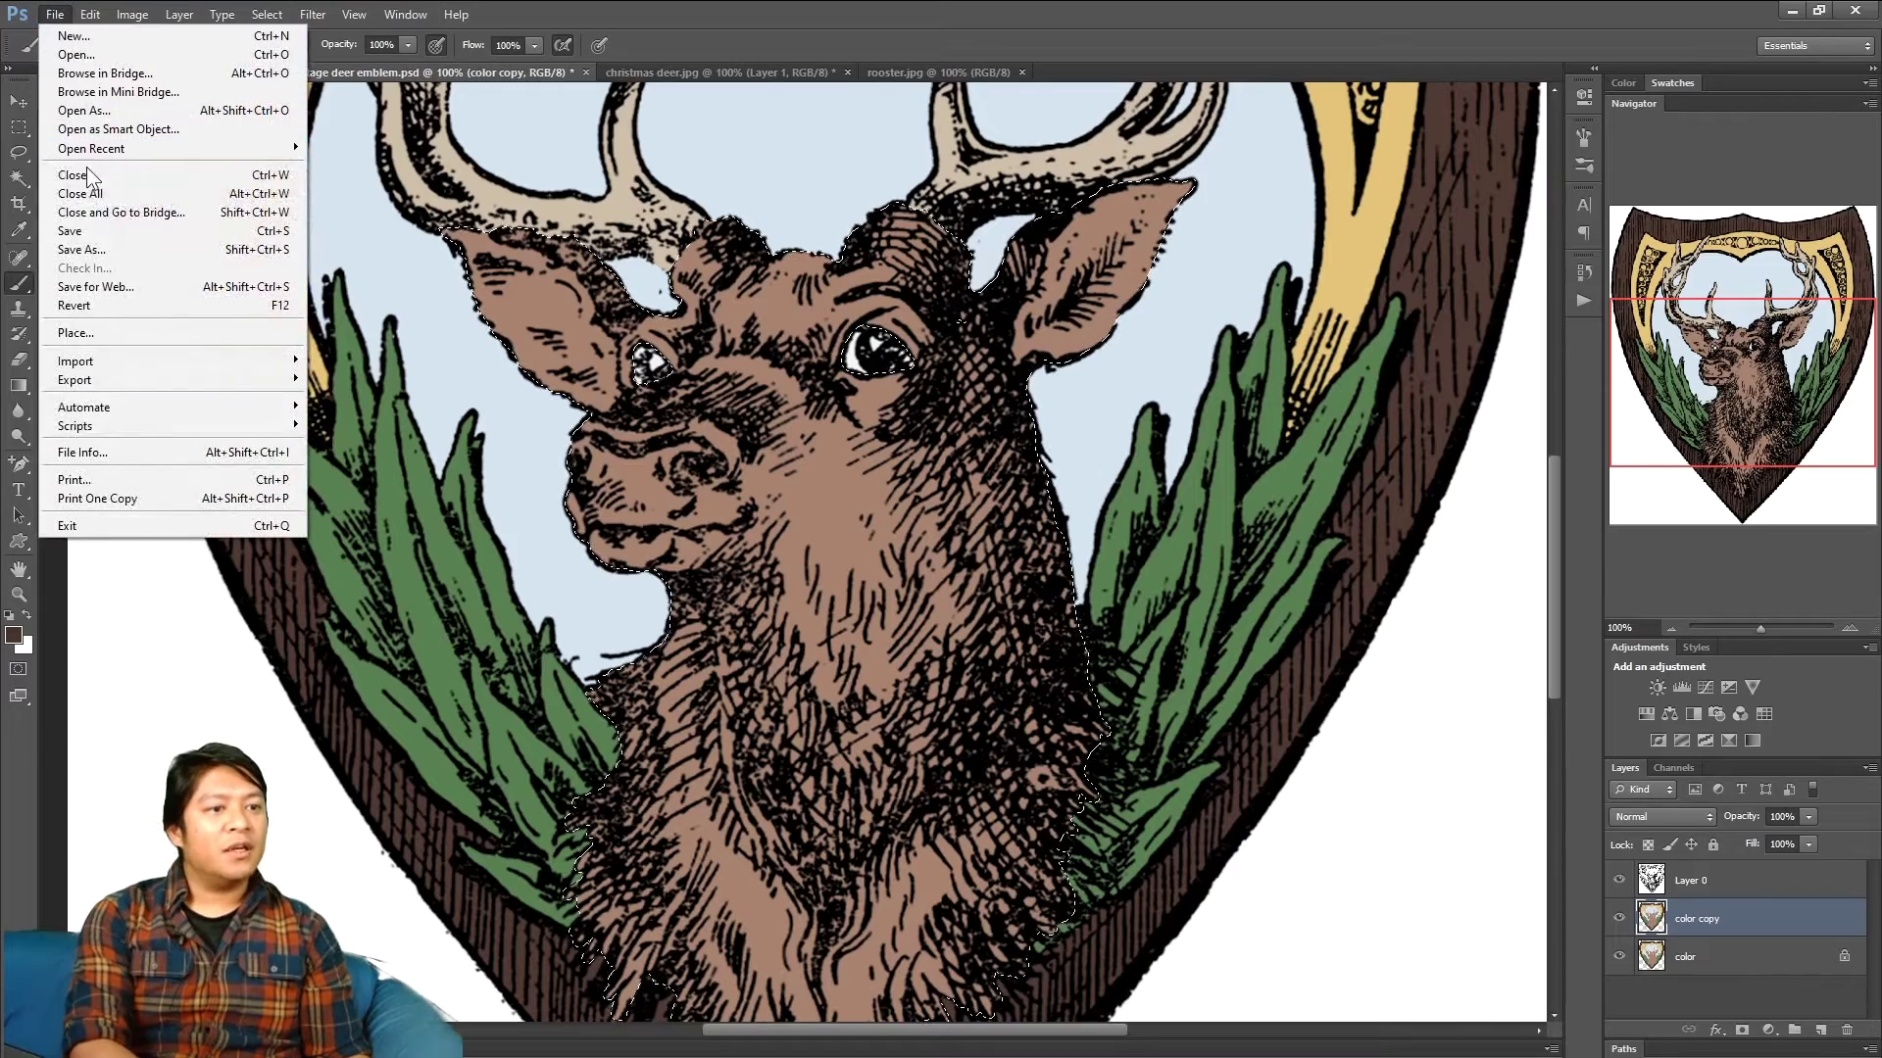
click(86, 235)
- Try shading the deer's neck with the speckled brush enlarged to 125 px, and undo the strokes
key(bracketright)
key(bracketright)
key(bracketright)
key(bracketright)
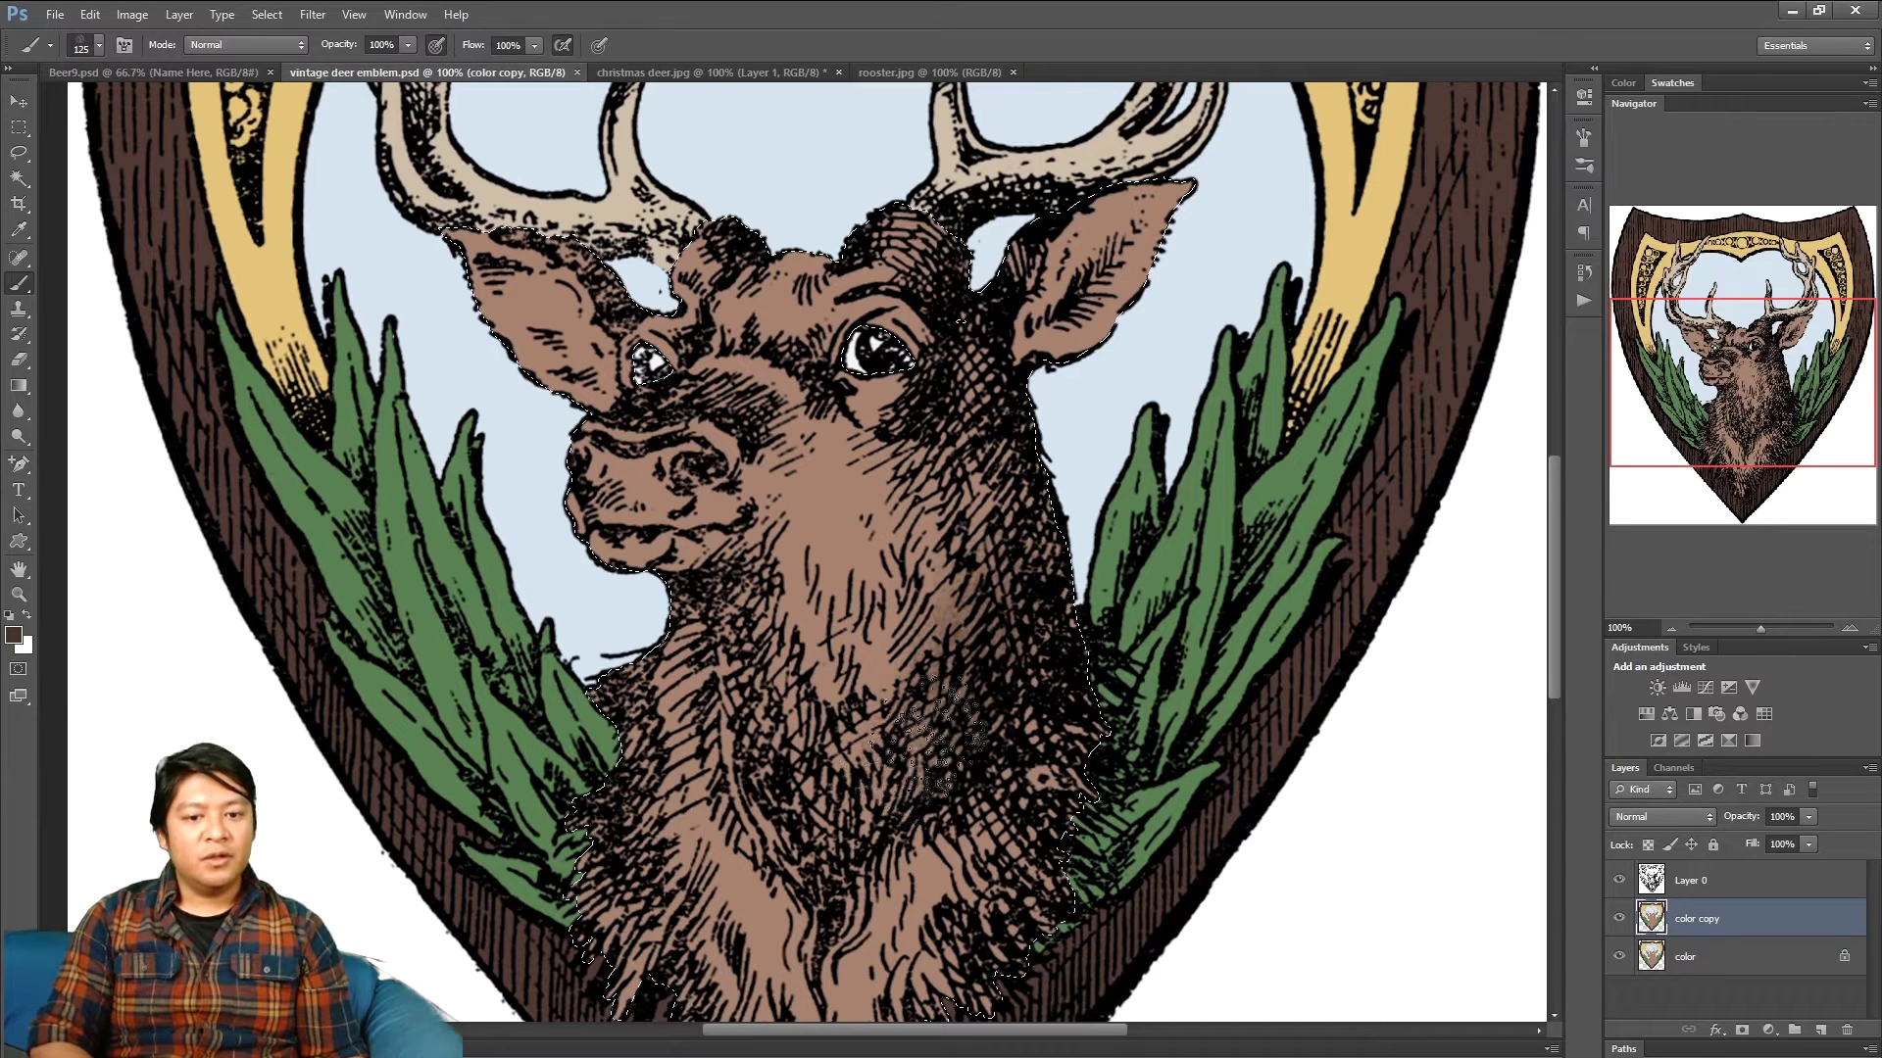
mouse_move(913, 725)
mouse_down()
mouse_move(965, 676)
mouse_move(921, 759)
mouse_move(1027, 585)
mouse_up()
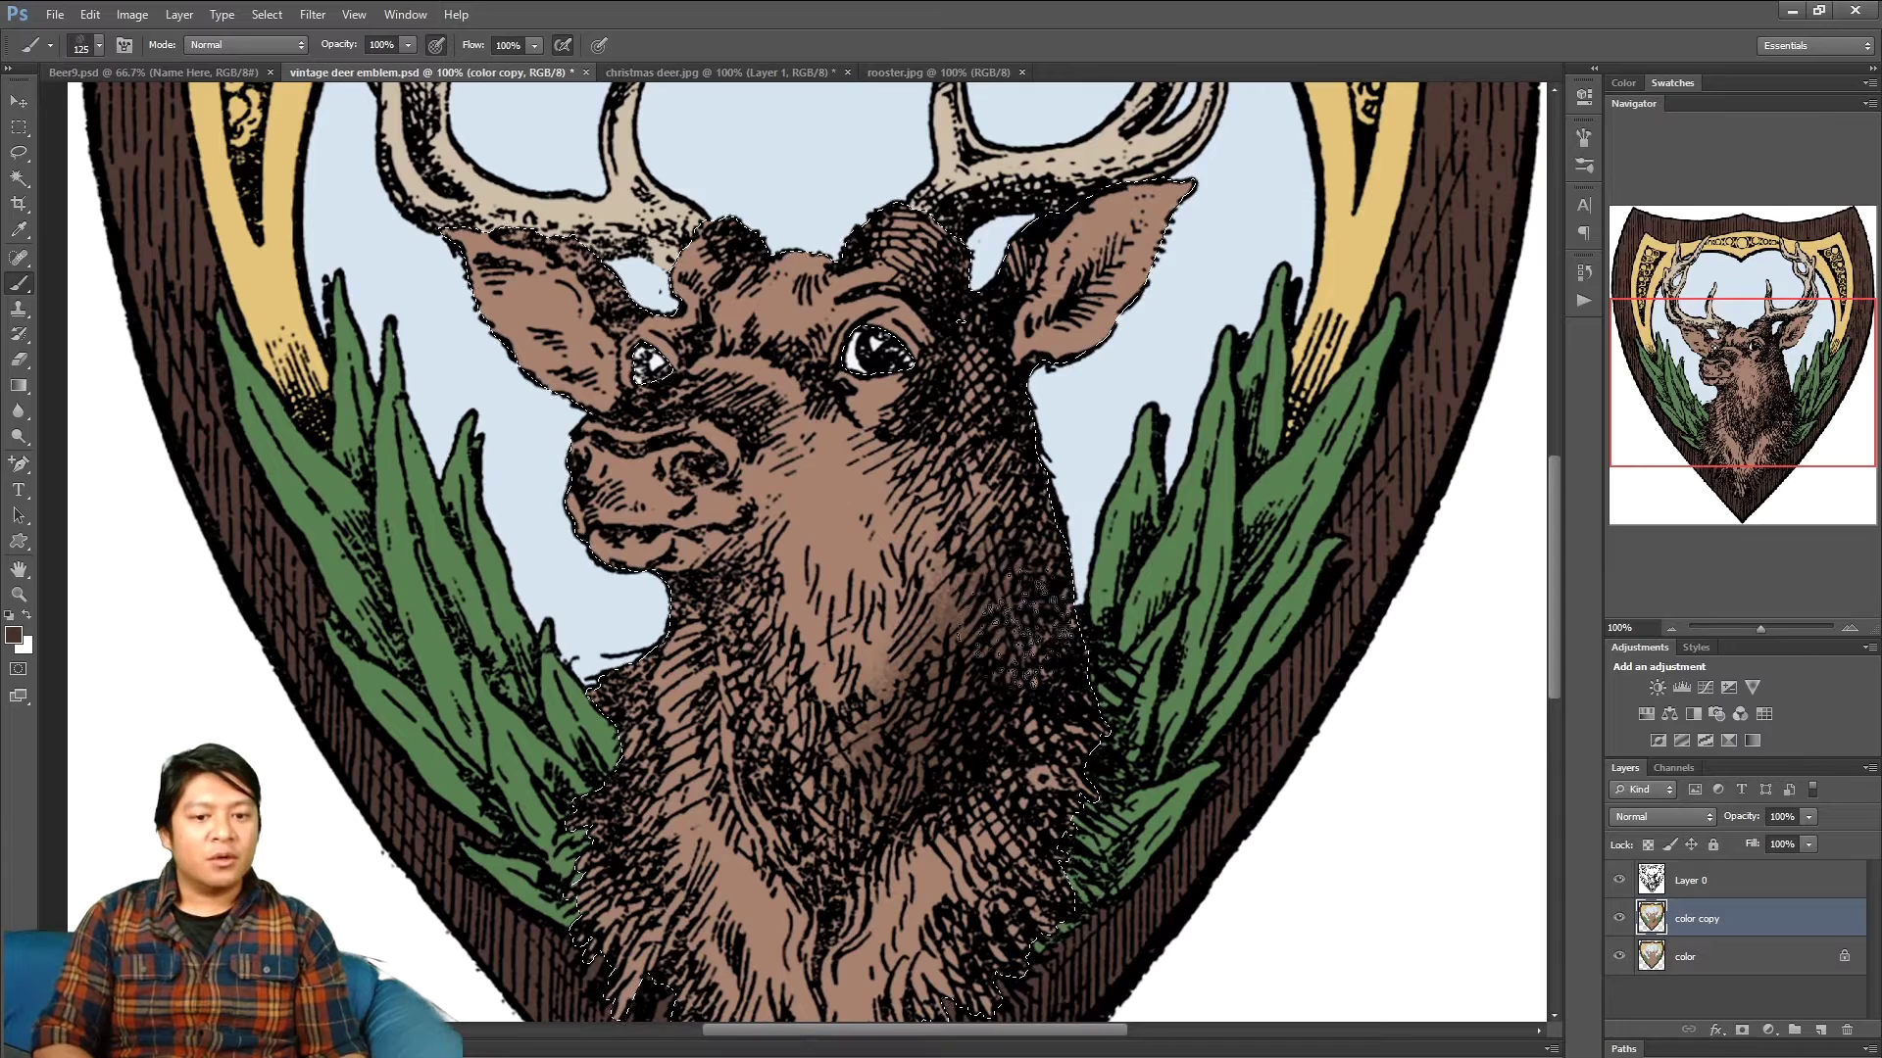
key(alt+bracketleft)
- Set the brush to 80 px and shade the deer's neck and chest on the color copy layer
key(bracketleft)
key(bracketleft)
key(bracketleft)
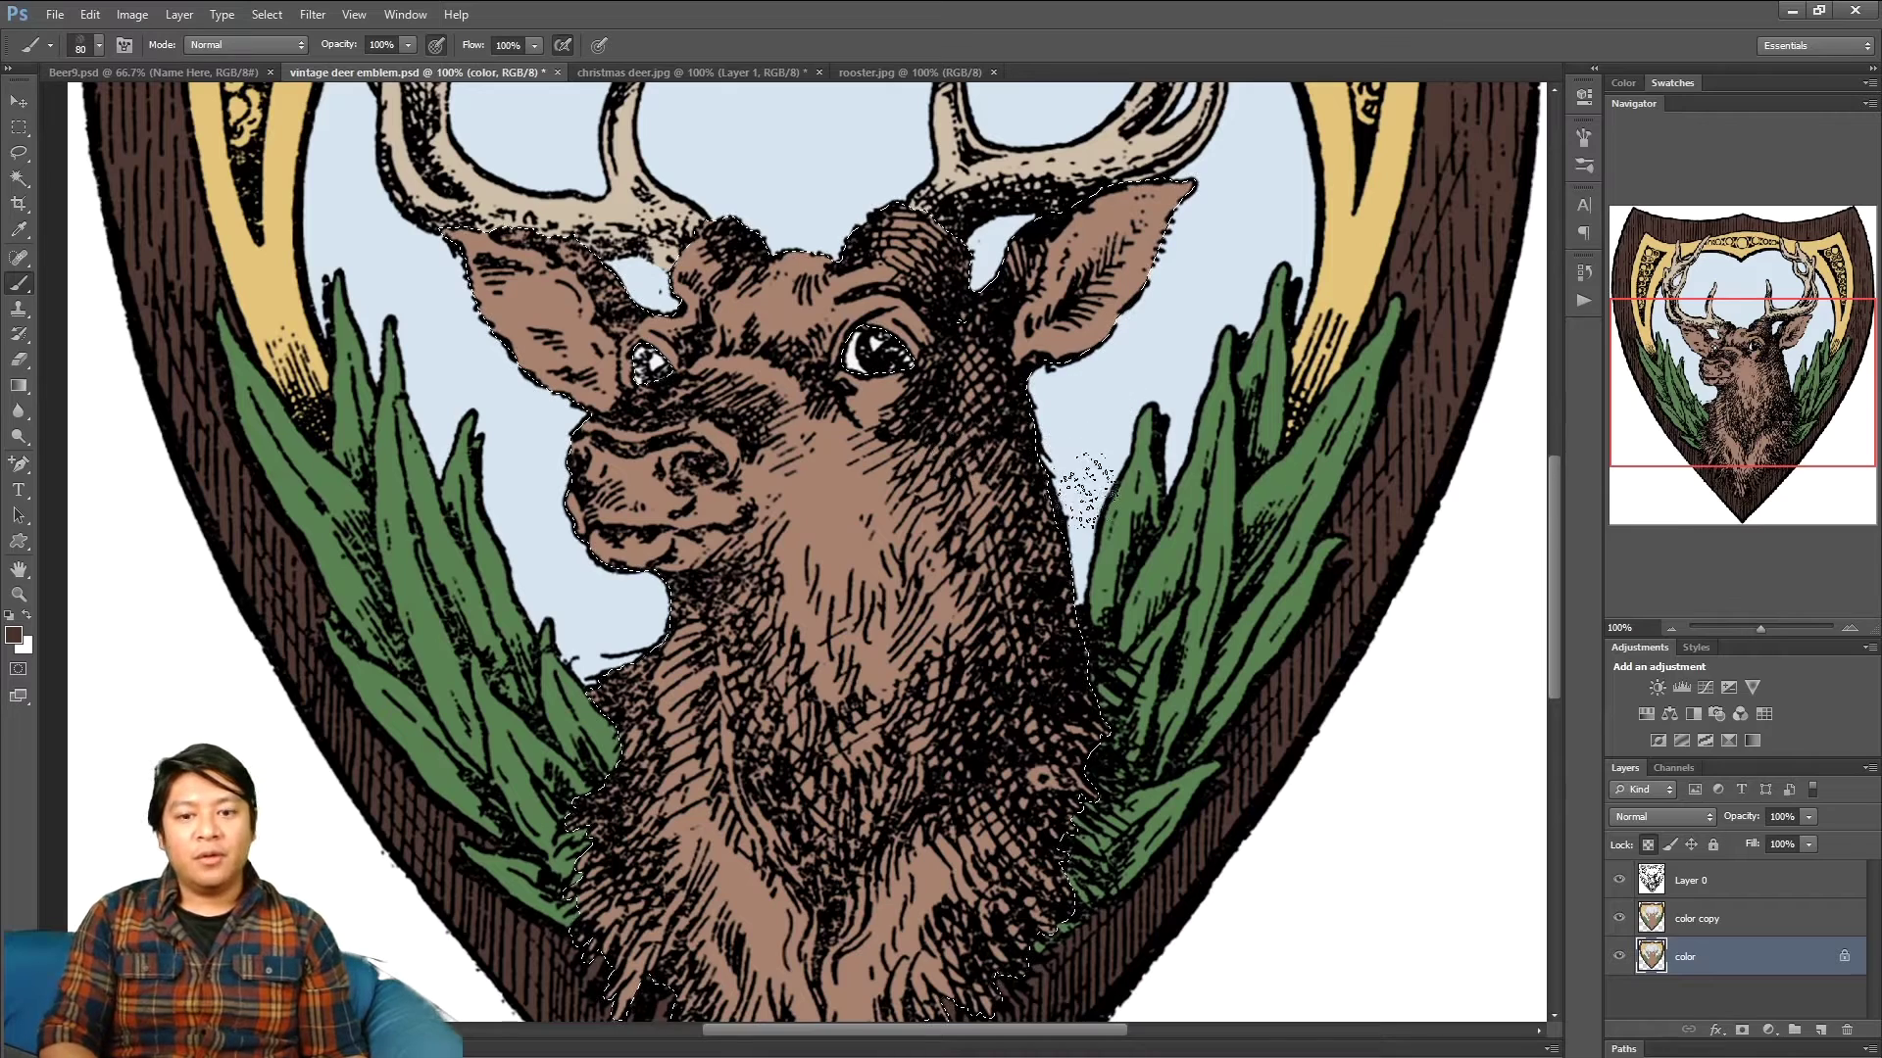
click(1737, 931)
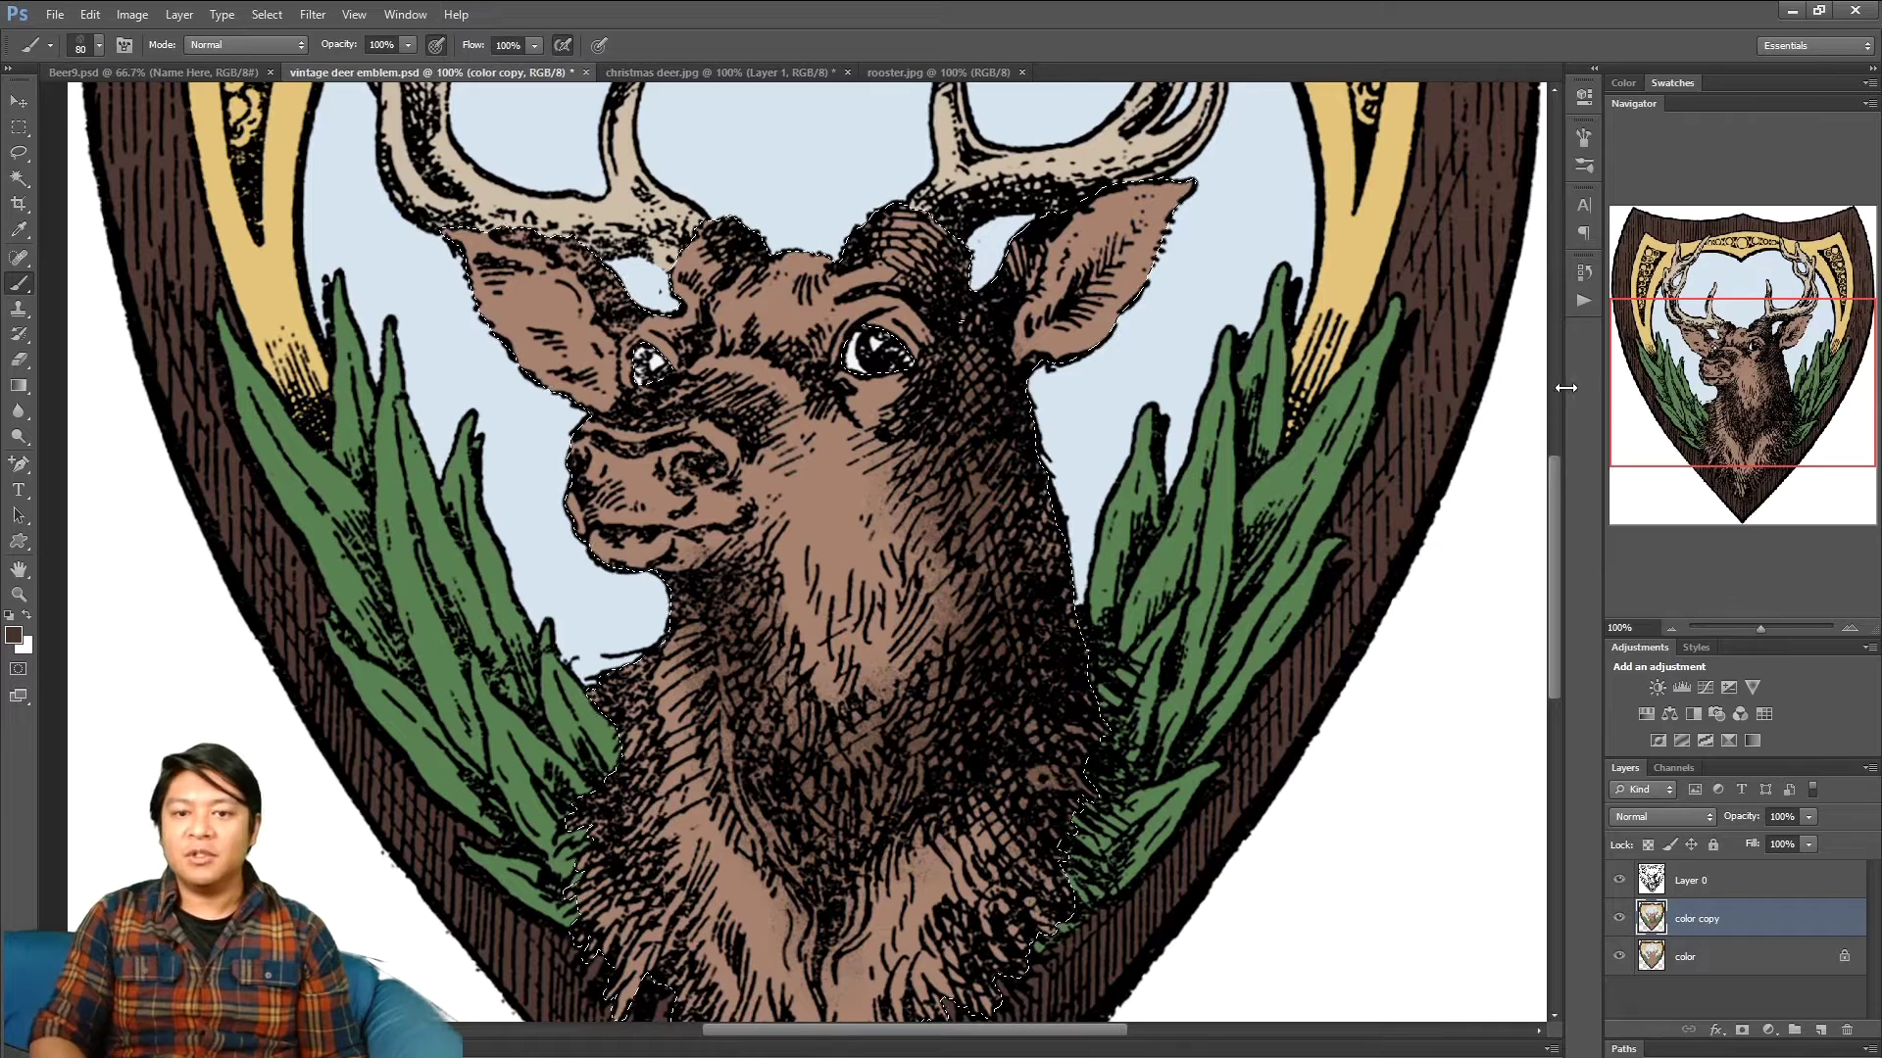
- Stipple dark brown shading around the deer's eye, along the jaw and over the cheek
scroll(1510, 387, up, 2)
mouse_move(907, 304)
mouse_down()
mouse_move(1007, 396)
mouse_move(967, 412)
mouse_move(939, 343)
mouse_up()
mouse_move(965, 436)
mouse_down()
mouse_move(955, 485)
mouse_move(902, 529)
mouse_move(896, 515)
mouse_move(904, 580)
mouse_move(970, 700)
mouse_move(936, 706)
mouse_move(887, 789)
mouse_move(858, 764)
mouse_move(838, 823)
mouse_move(926, 676)
mouse_move(951, 760)
mouse_move(857, 544)
mouse_up()
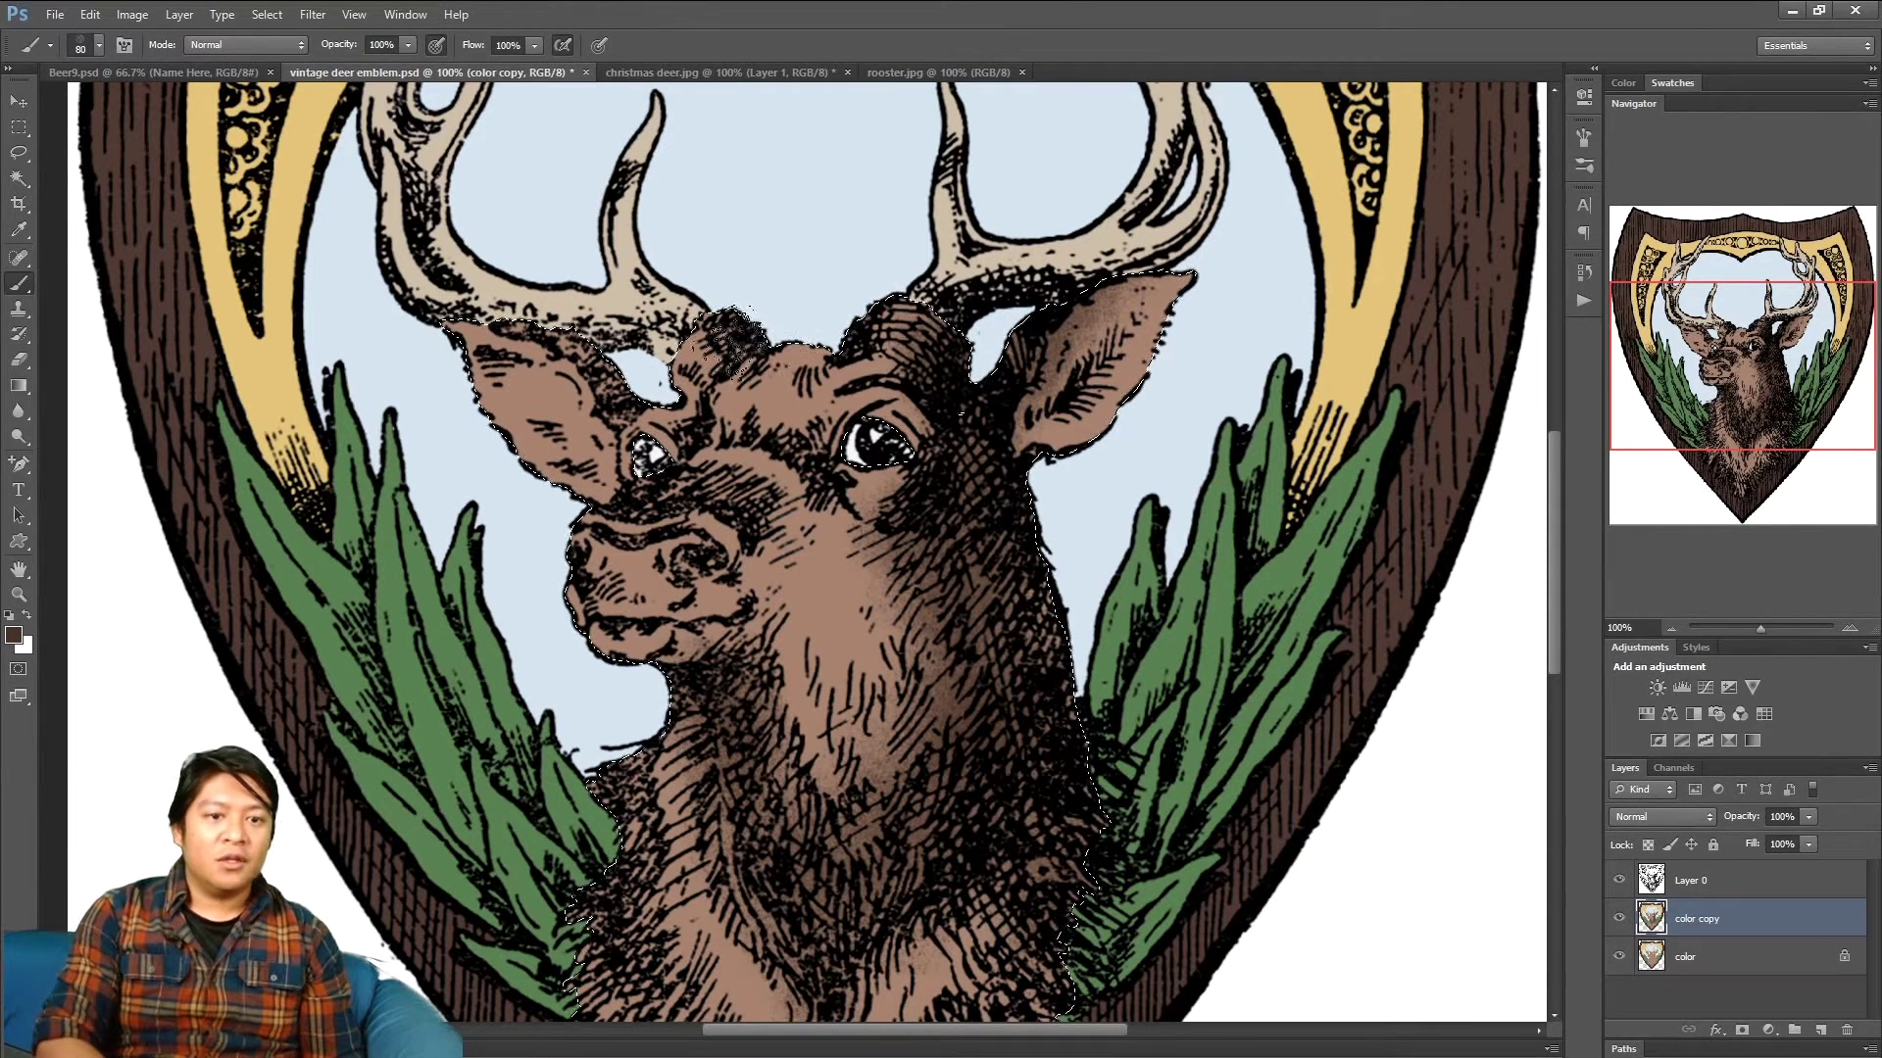
mouse_move(812, 532)
mouse_down()
mouse_move(813, 563)
mouse_move(657, 490)
mouse_move(818, 456)
mouse_up()
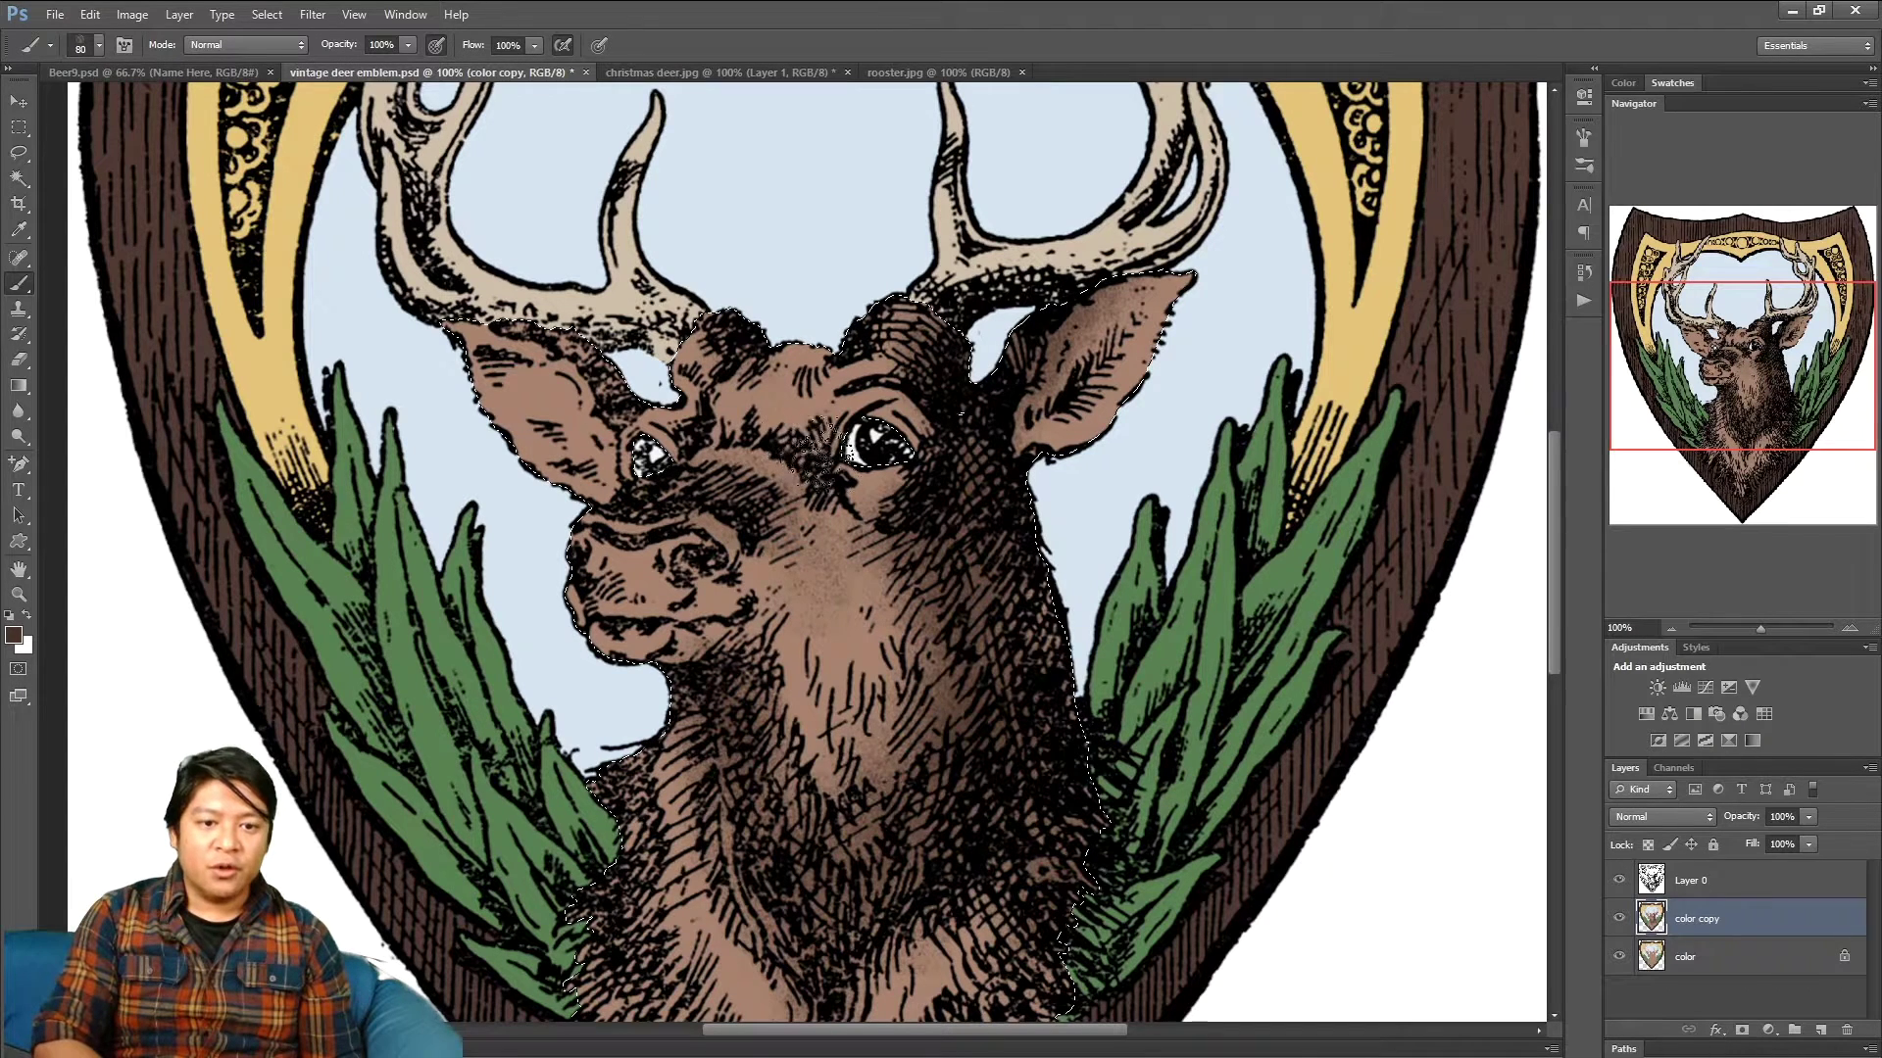
- Reduce the brush size to 50 px and shade the deer's forehead and the bridge of its muzzle
key(bracketleft)
key(bracketleft)
key(bracketleft)
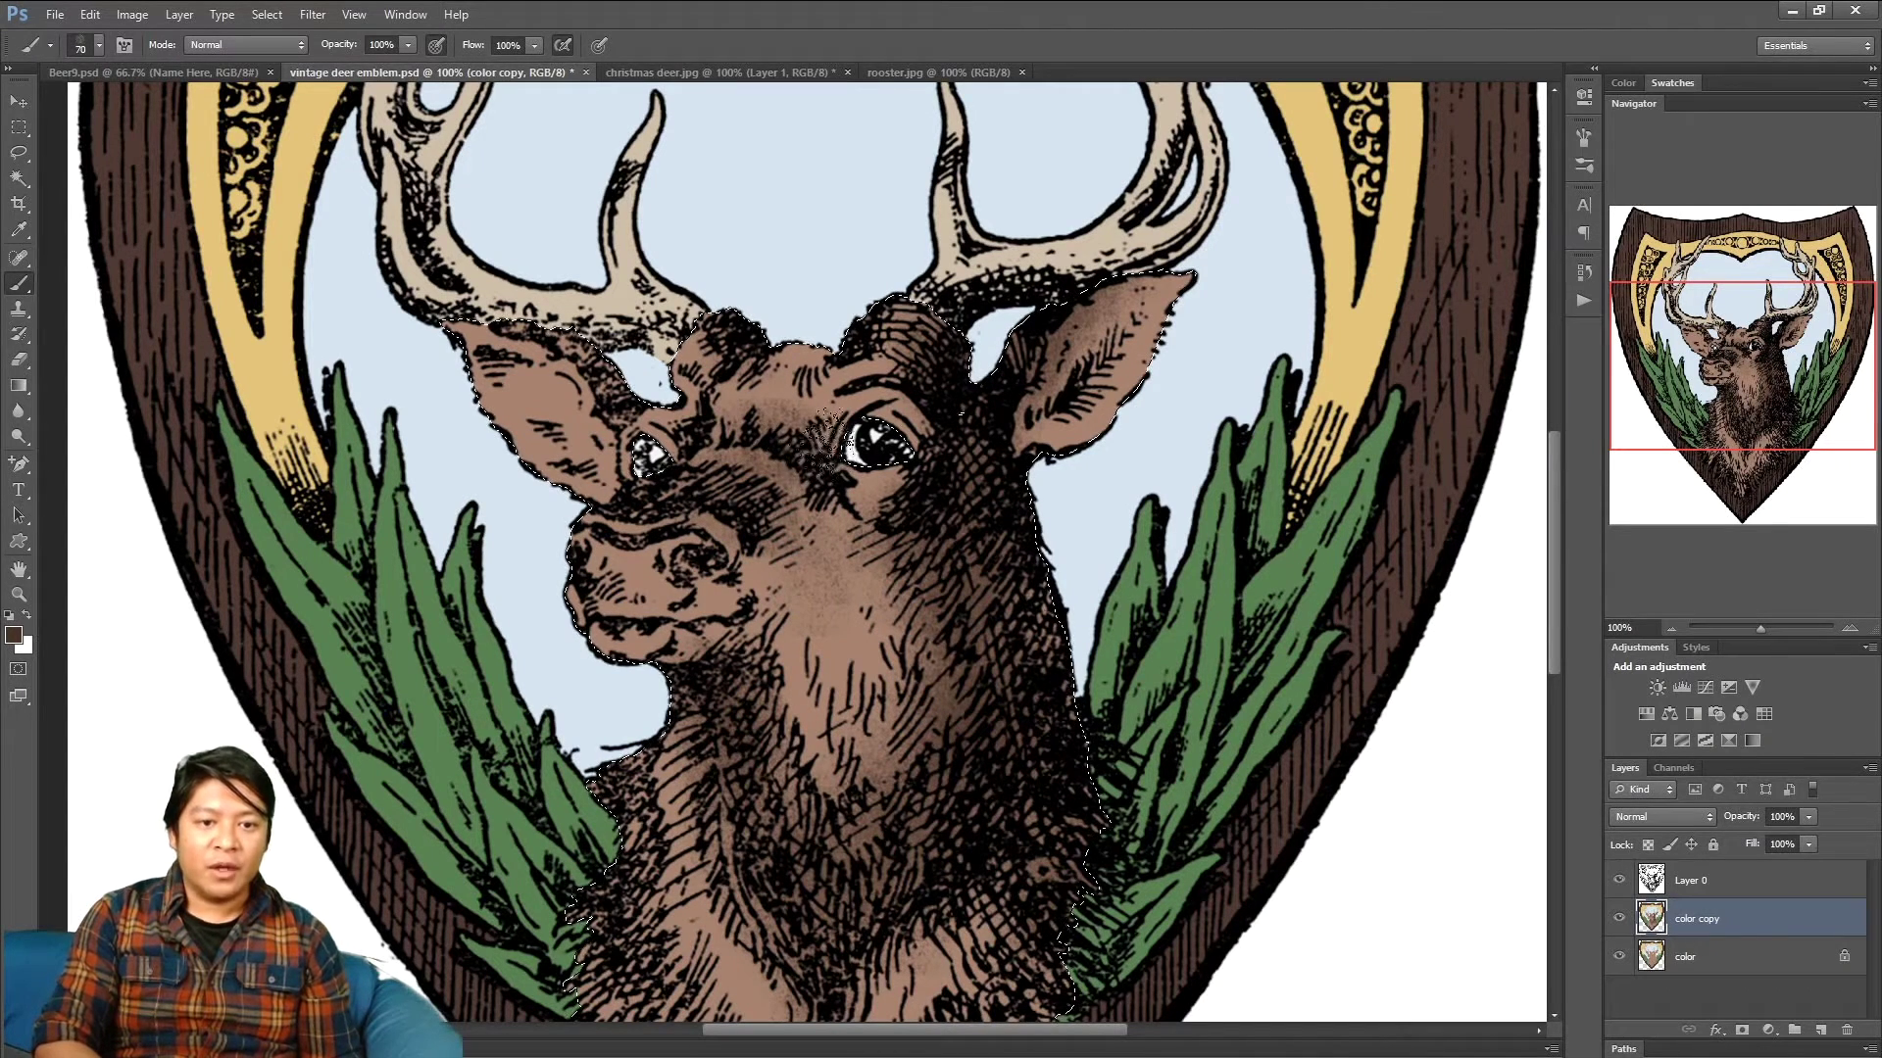
drag(702, 428, 703, 419)
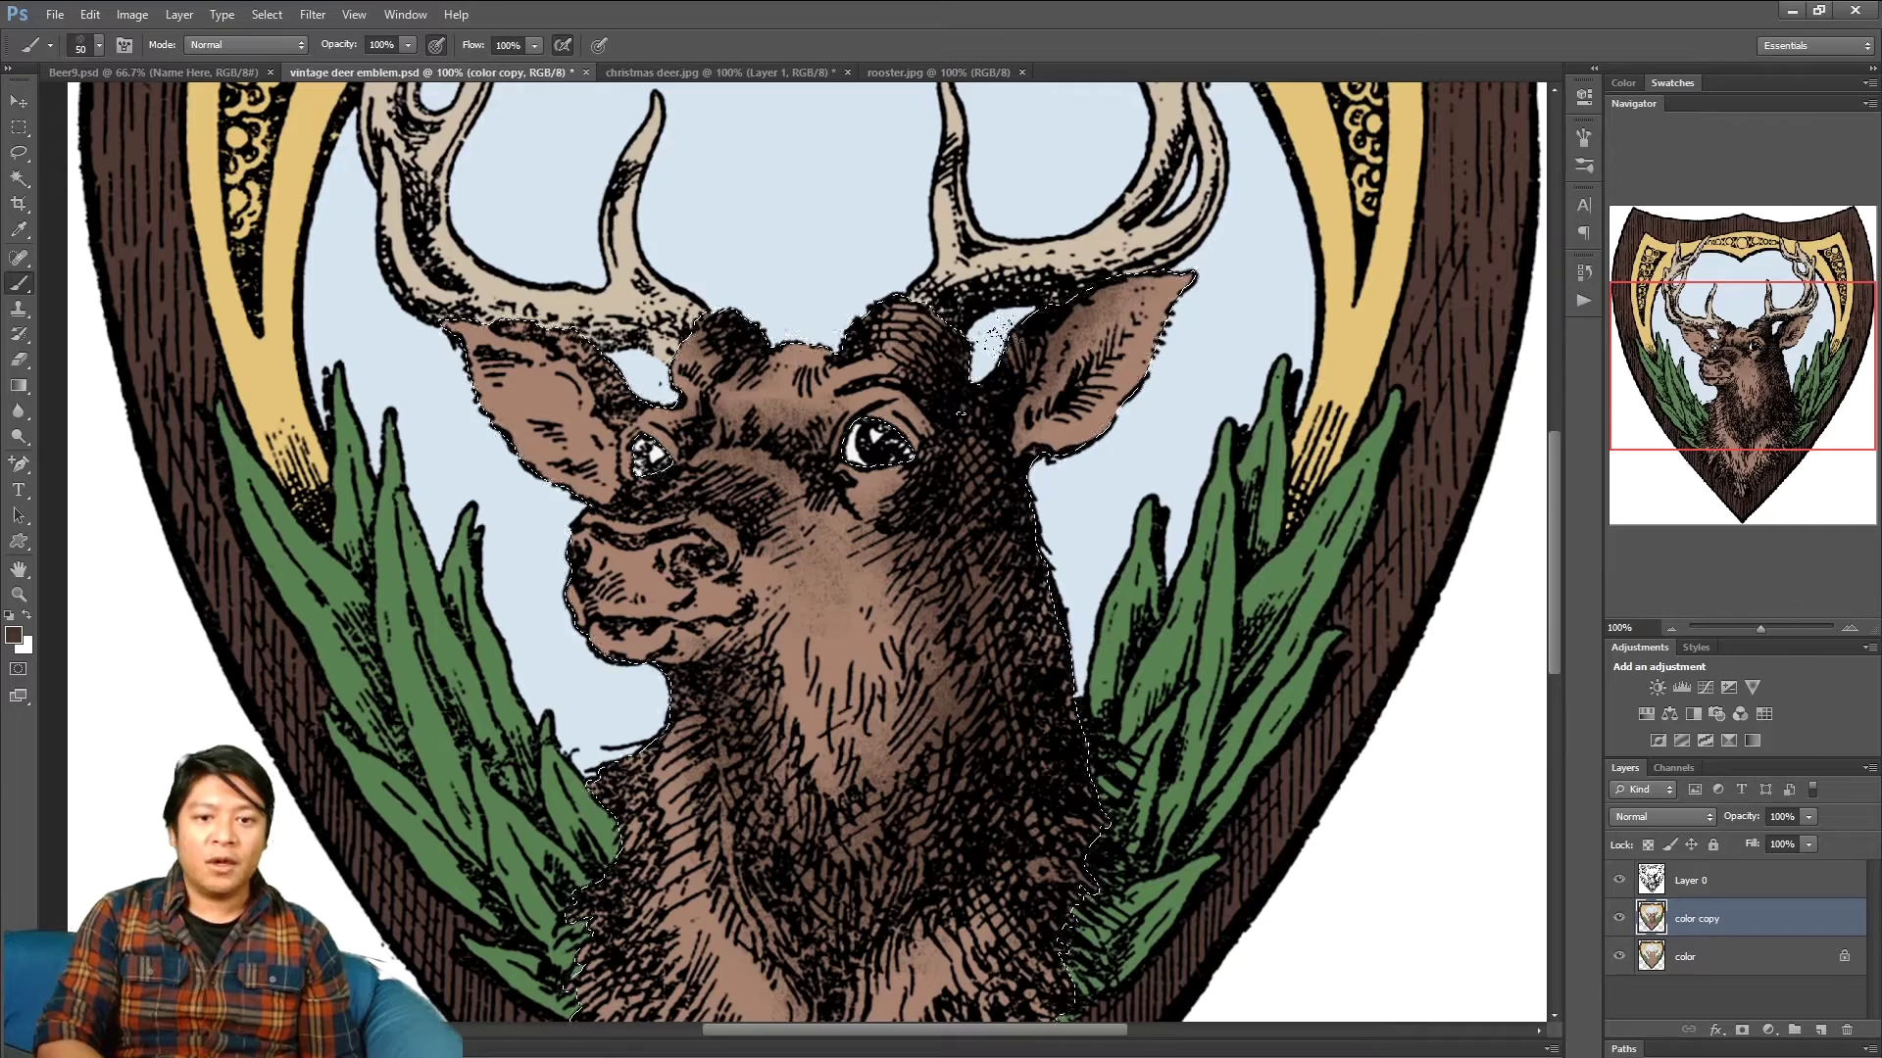
- Set the brush to 70 px and shade the deer's shoulder and the lower edge of its chest
drag(1693, 386, 1692, 407)
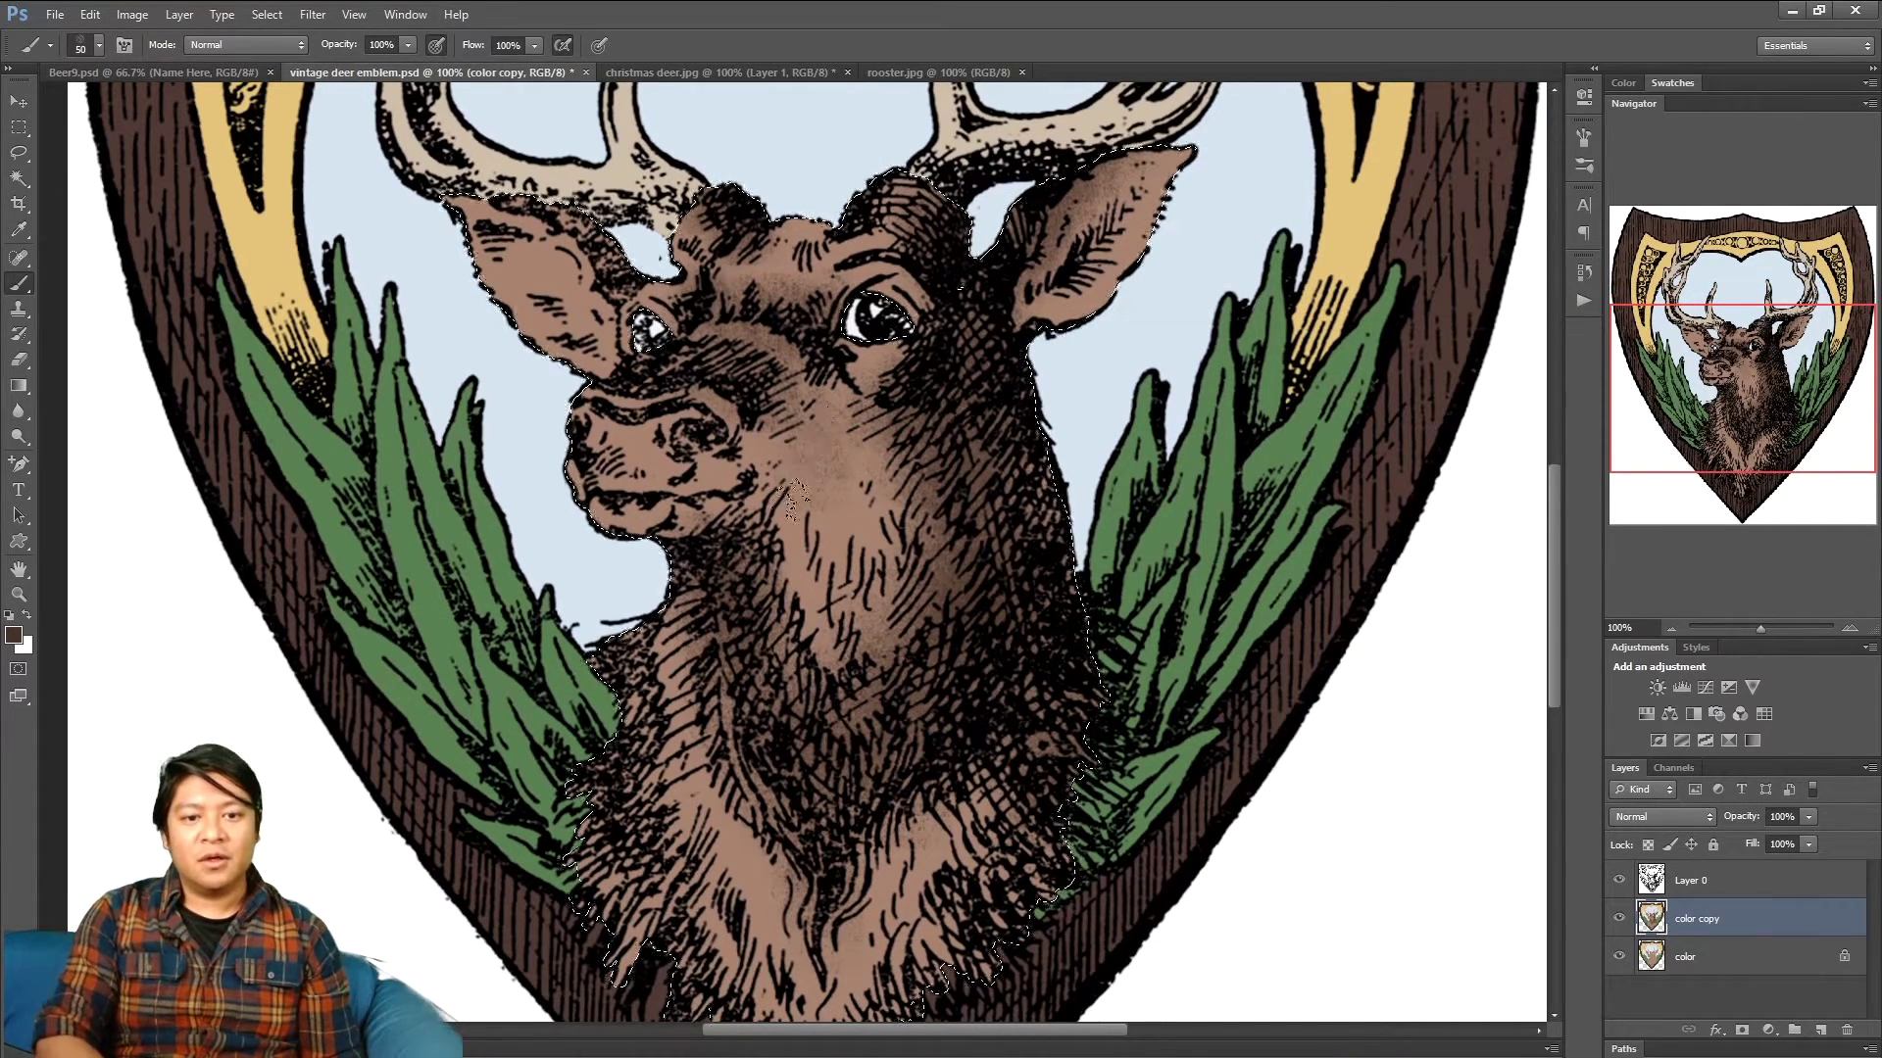
key(bracketright)
key(bracketright)
key(bracketright)
key(bracketright)
key(bracketleft)
key(bracketleft)
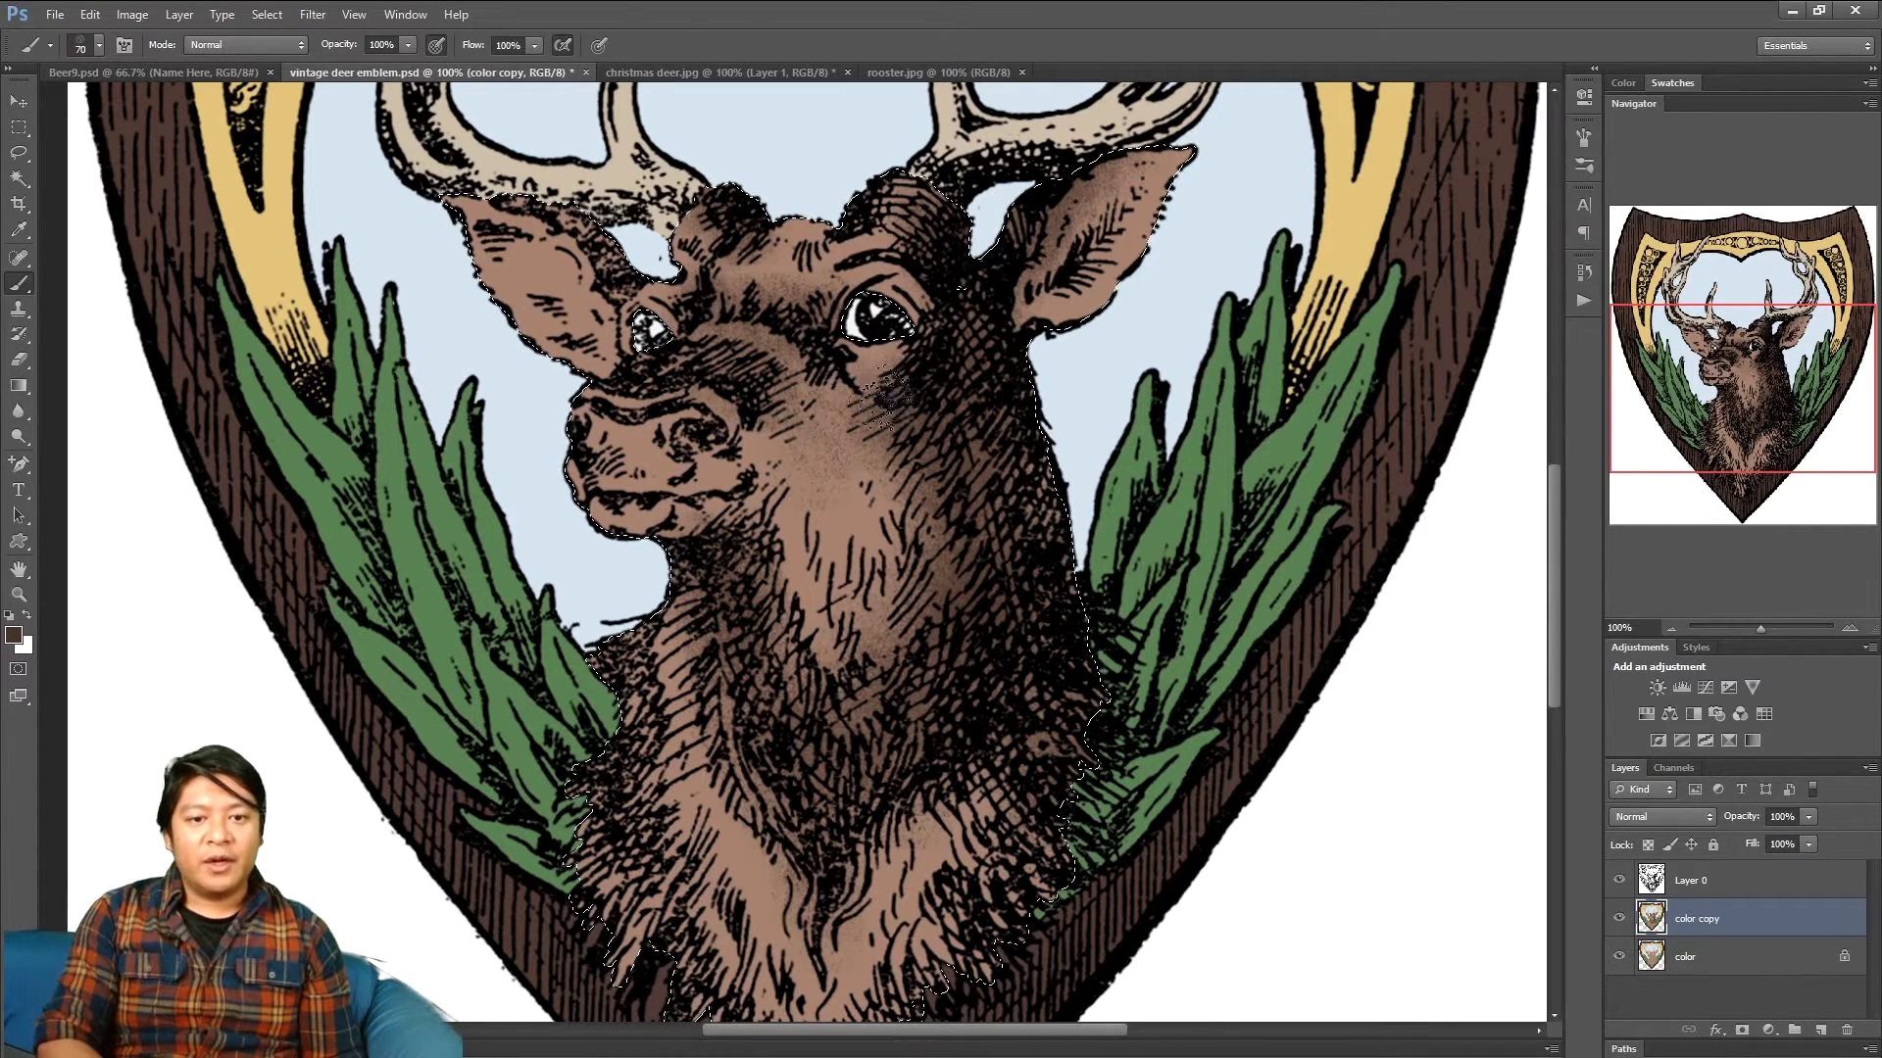
drag(1740, 370, 1745, 395)
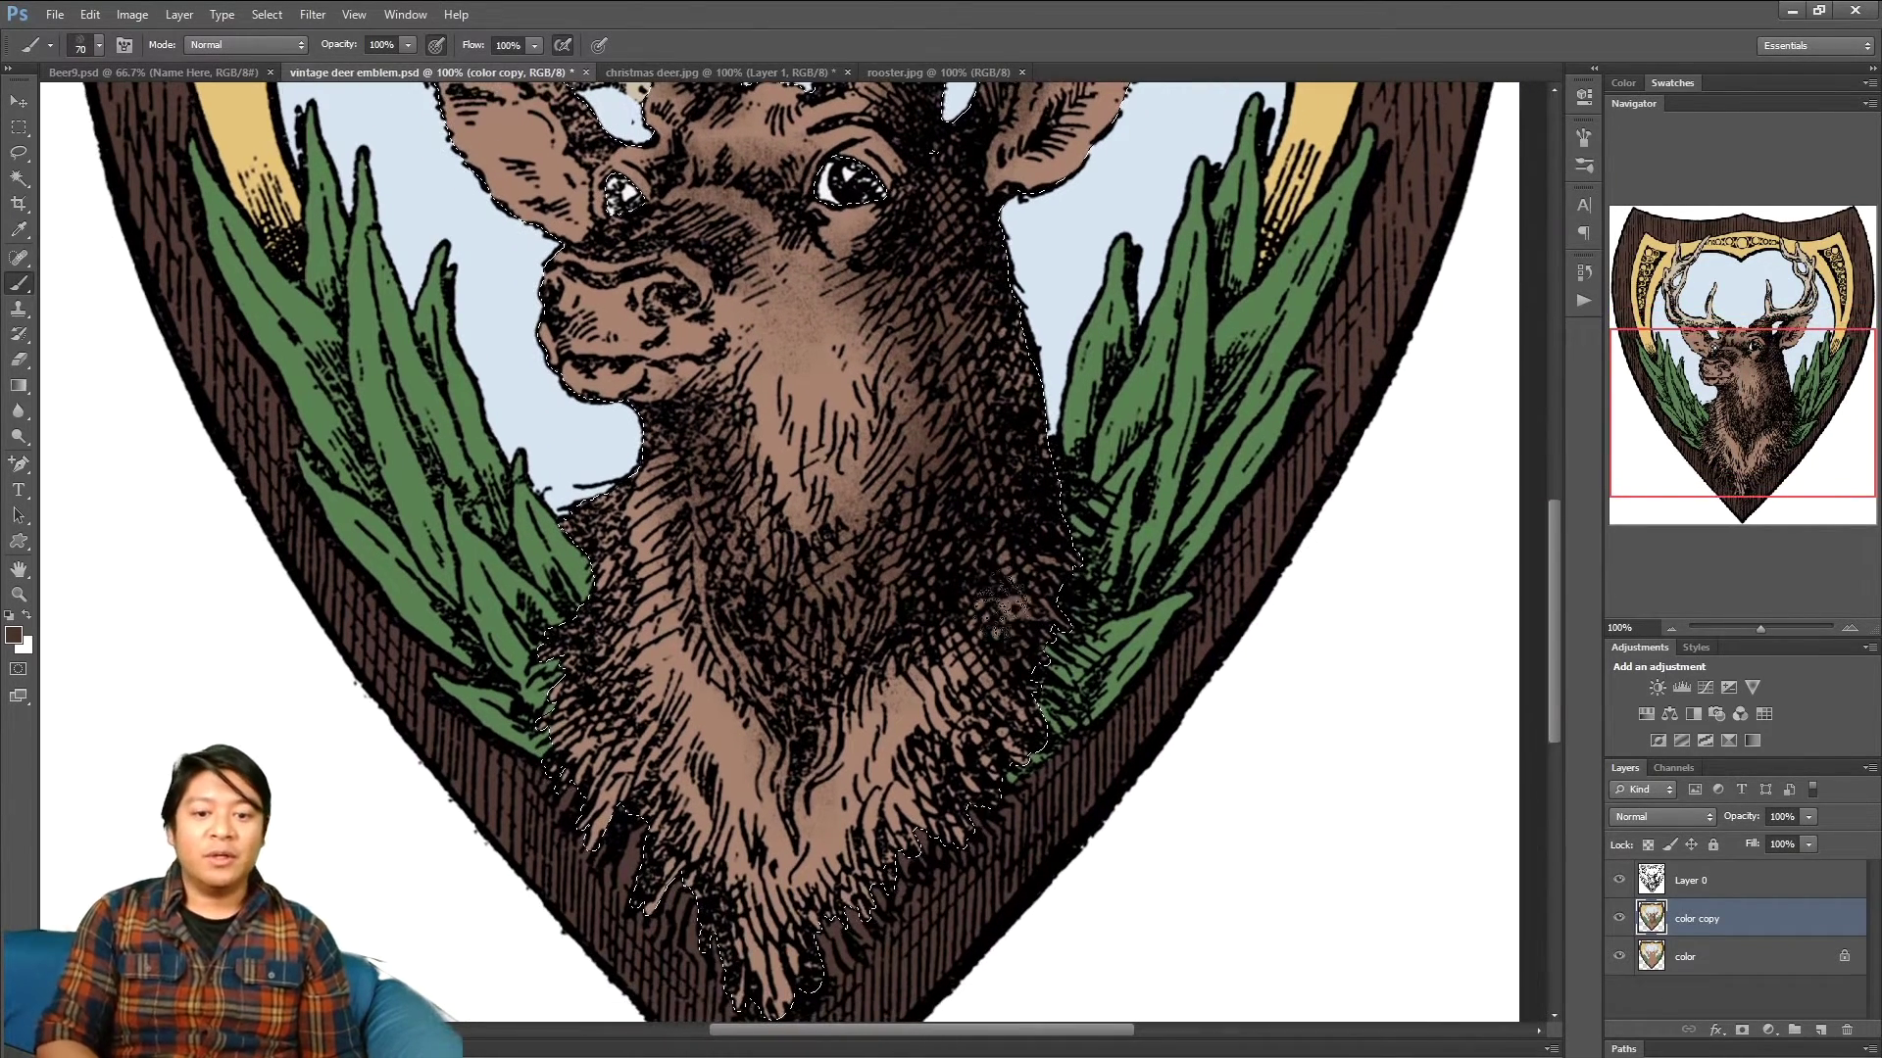
mouse_move(980, 698)
mouse_down()
mouse_move(956, 823)
mouse_move(937, 803)
mouse_move(888, 818)
mouse_move(800, 931)
mouse_move(766, 941)
mouse_move(795, 980)
mouse_move(775, 971)
mouse_move(770, 1029)
mouse_move(815, 1038)
mouse_move(762, 970)
mouse_move(859, 936)
mouse_move(888, 853)
mouse_move(878, 794)
mouse_move(957, 789)
mouse_move(941, 755)
mouse_move(897, 774)
mouse_move(927, 828)
mouse_move(961, 774)
mouse_move(981, 657)
mouse_move(971, 798)
mouse_move(908, 775)
mouse_move(854, 798)
mouse_move(859, 887)
mouse_move(799, 911)
mouse_move(785, 951)
mouse_move(692, 838)
mouse_up()
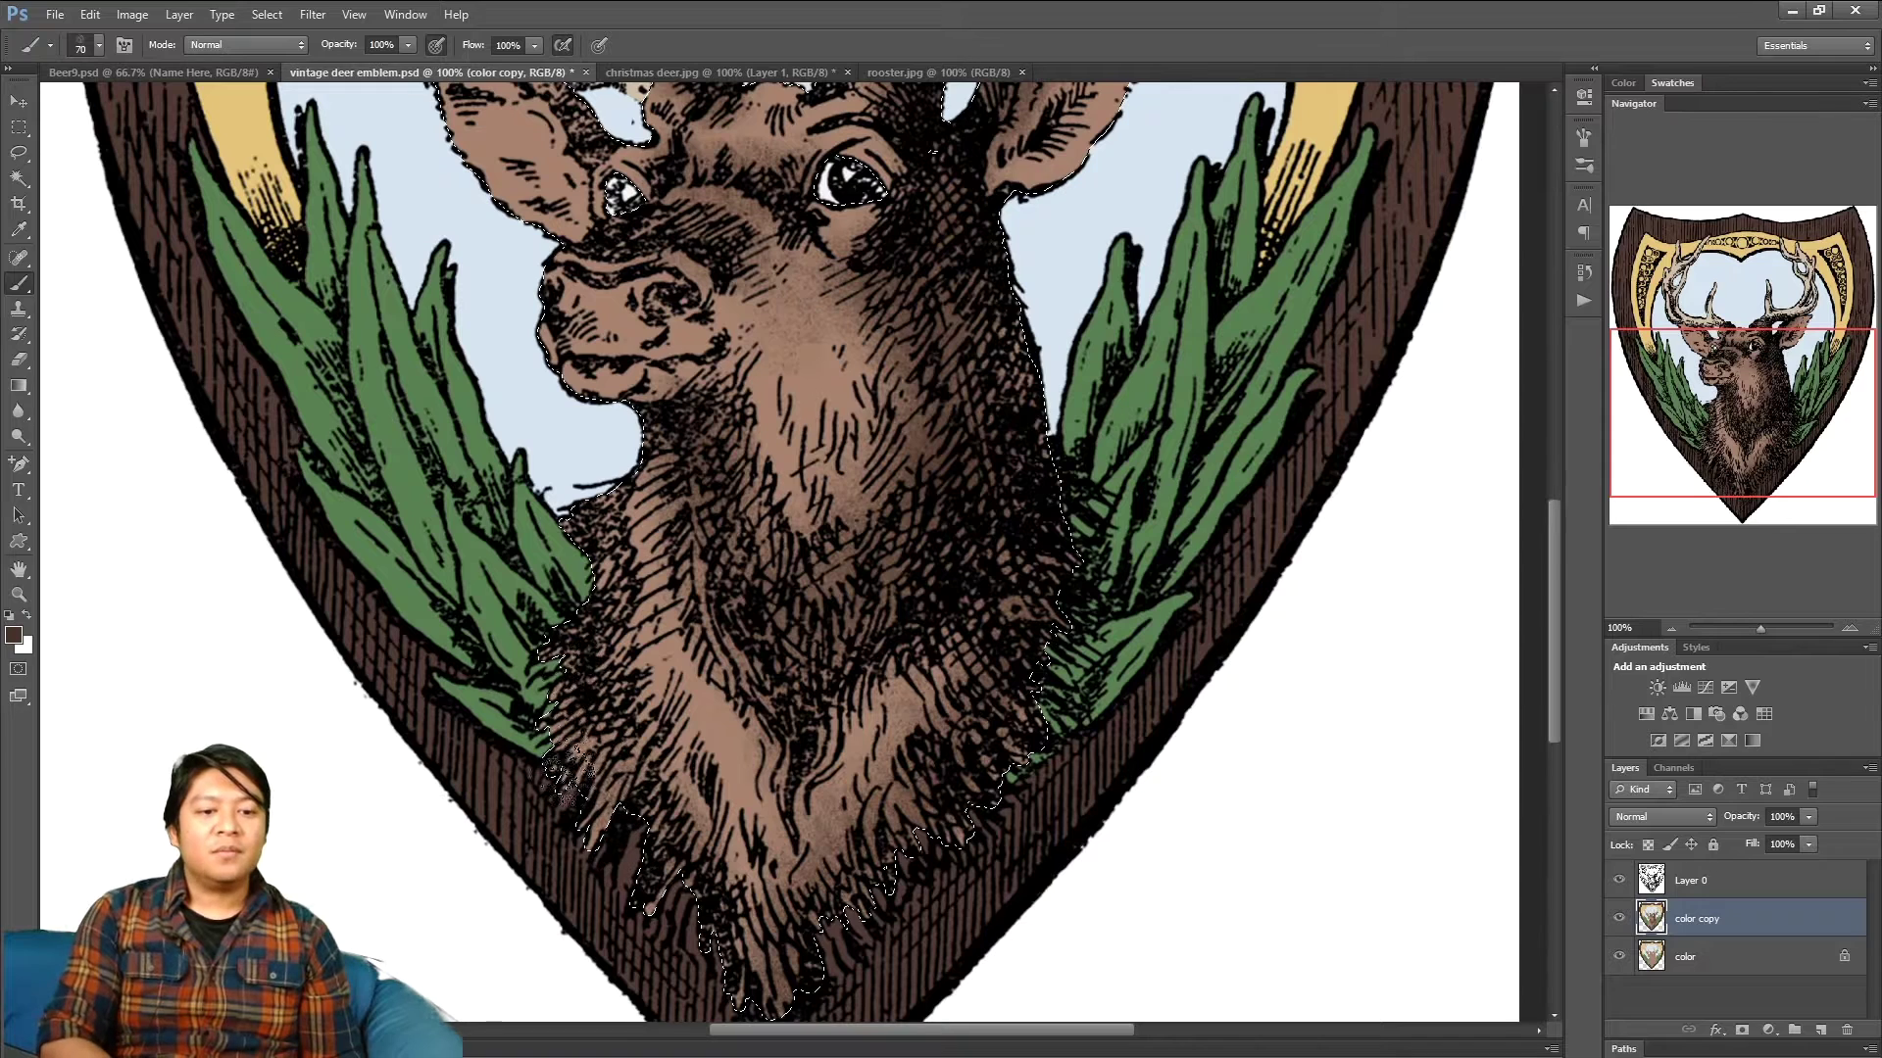
- Build up dark brown shading across the chest fur and the fur edge on the muzzle side of the body
mouse_move(612, 558)
mouse_down()
mouse_move(642, 681)
mouse_move(609, 784)
mouse_up()
drag(725, 676, 776, 897)
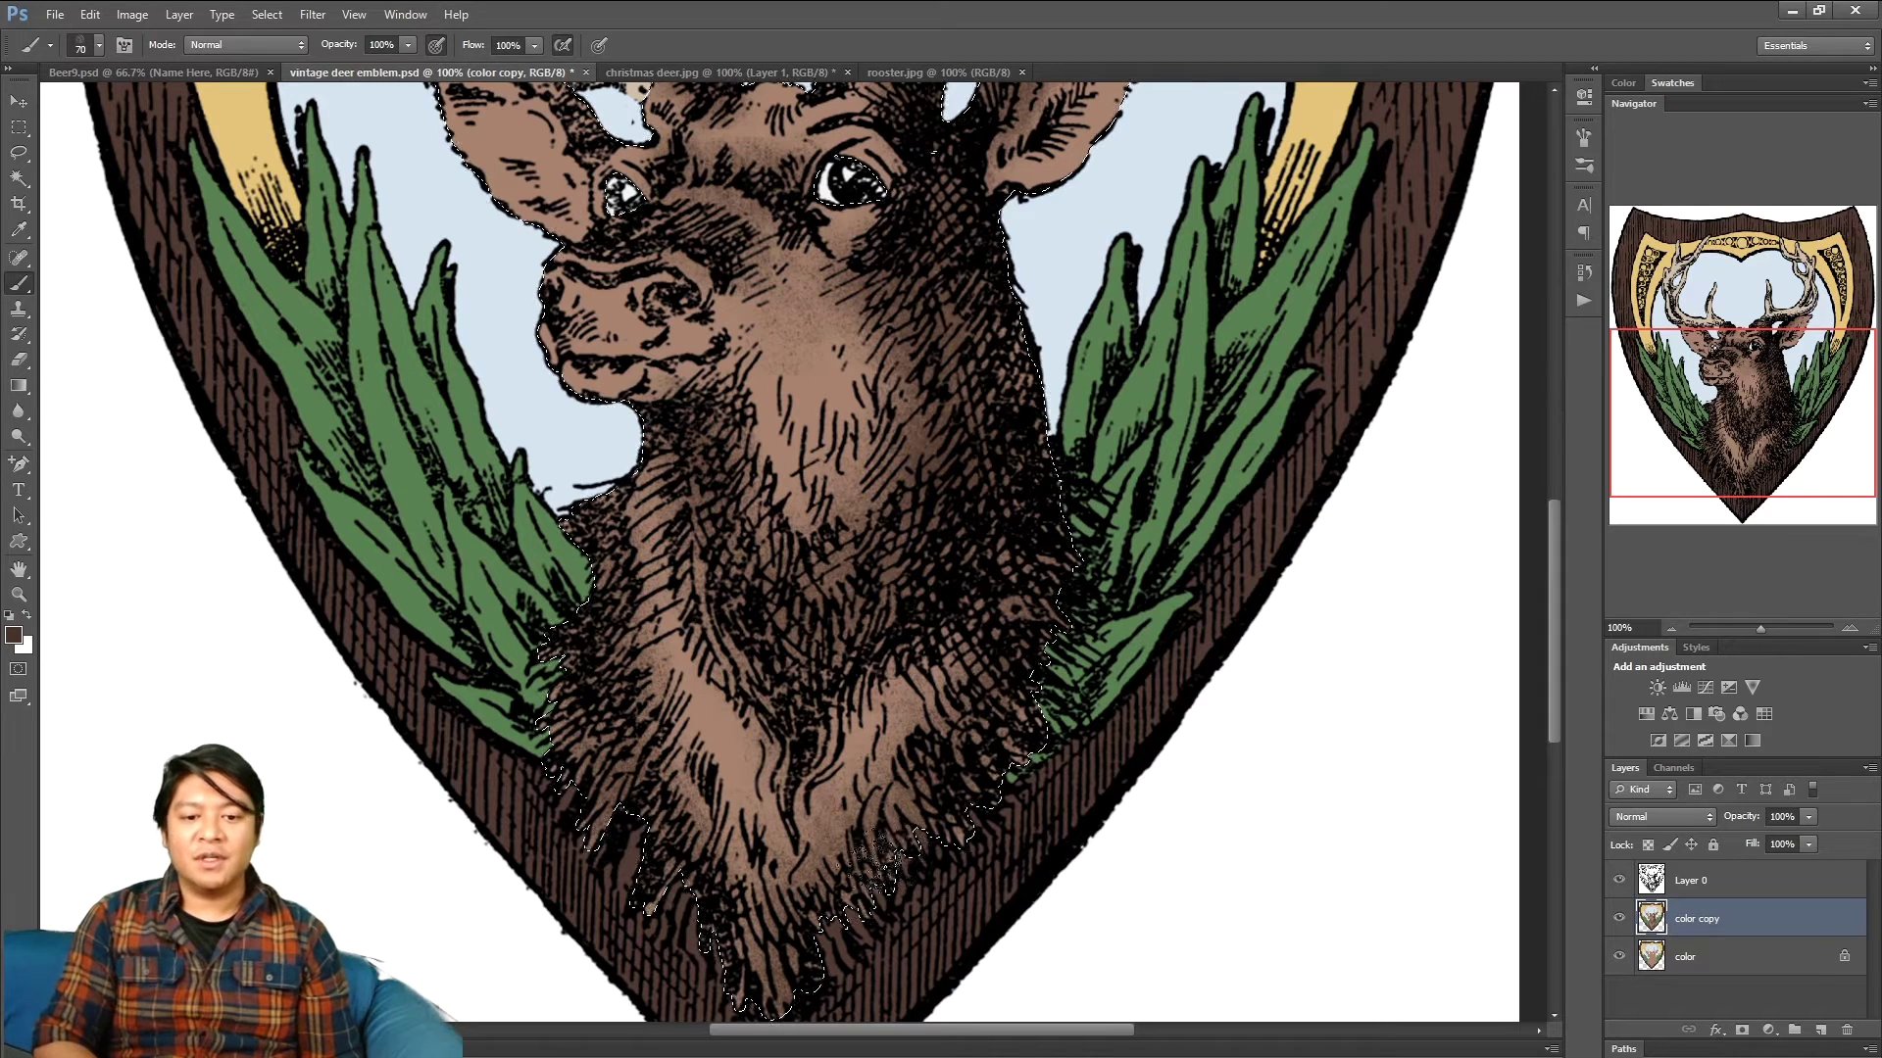
mouse_move(975, 774)
mouse_down()
mouse_move(787, 558)
mouse_move(748, 597)
mouse_move(724, 412)
mouse_up()
drag(650, 537, 595, 600)
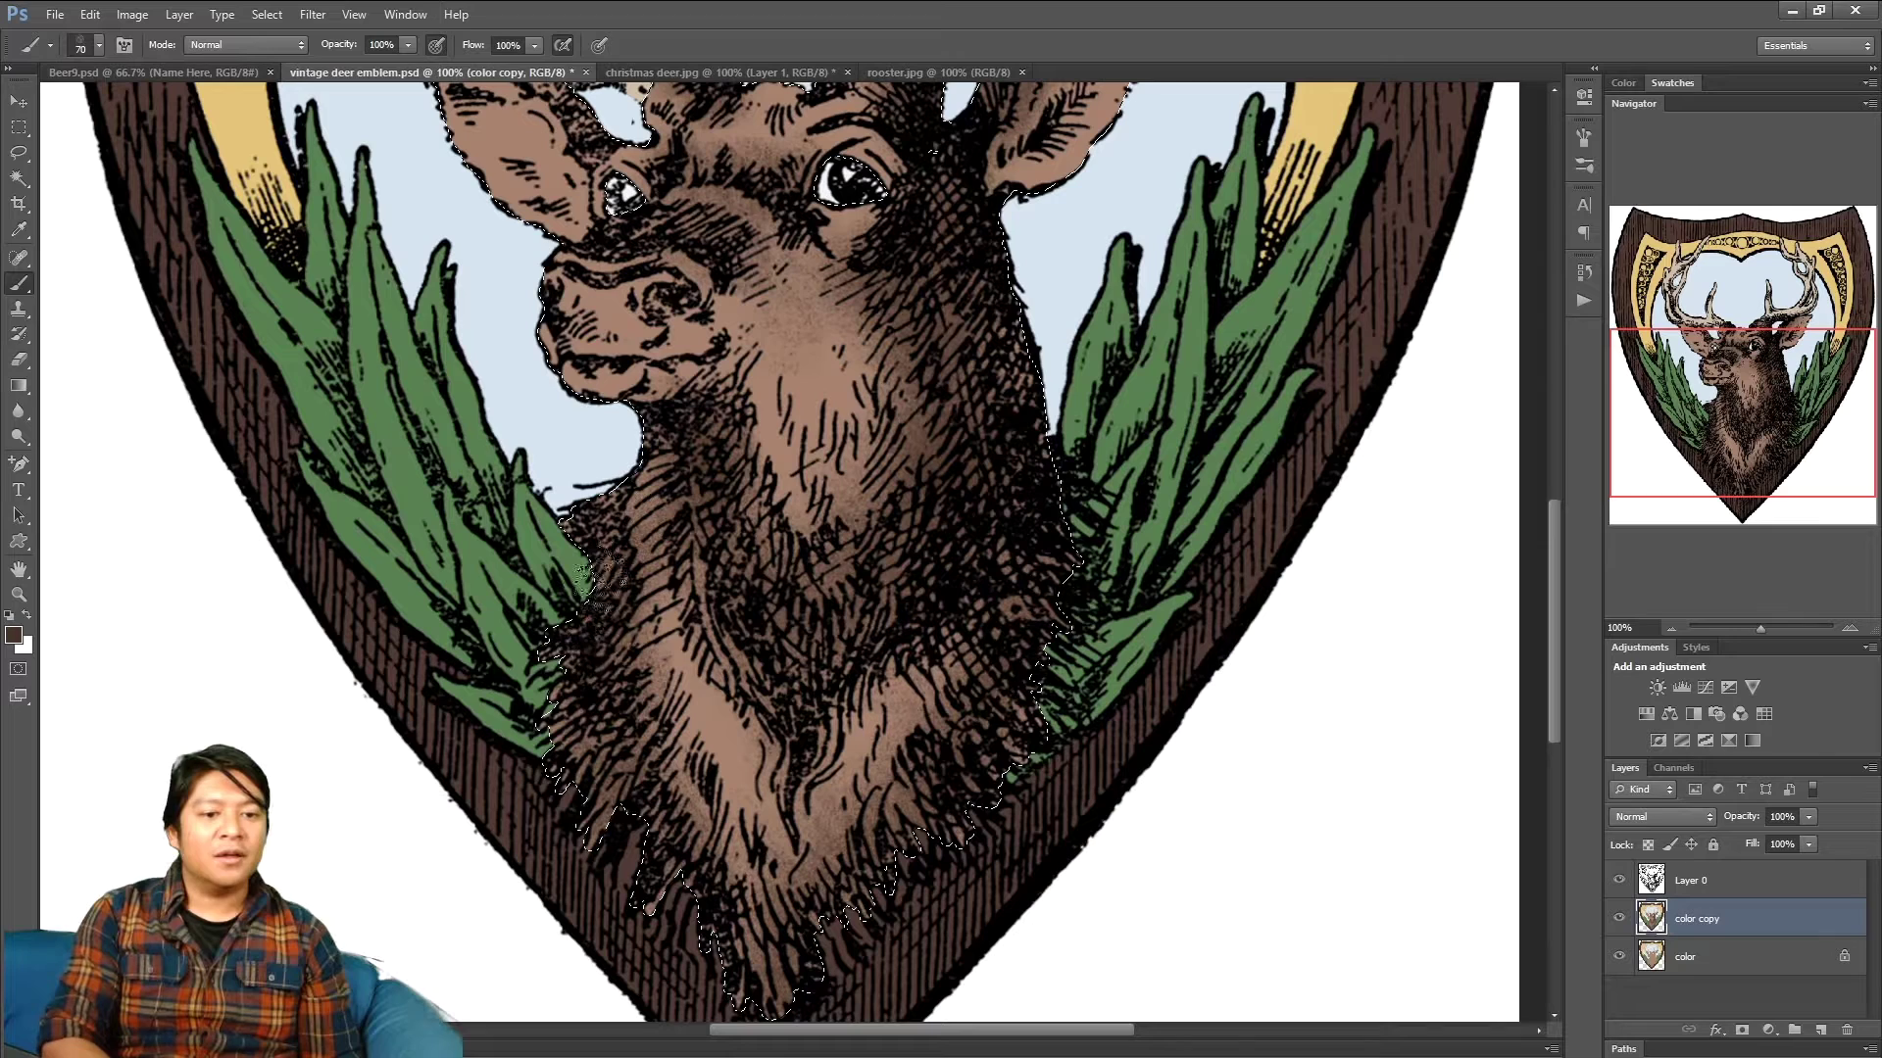
mouse_move(578, 794)
mouse_down()
mouse_move(911, 784)
mouse_move(882, 853)
mouse_move(720, 917)
mouse_move(745, 803)
mouse_move(701, 882)
mouse_move(698, 769)
mouse_move(642, 769)
mouse_up()
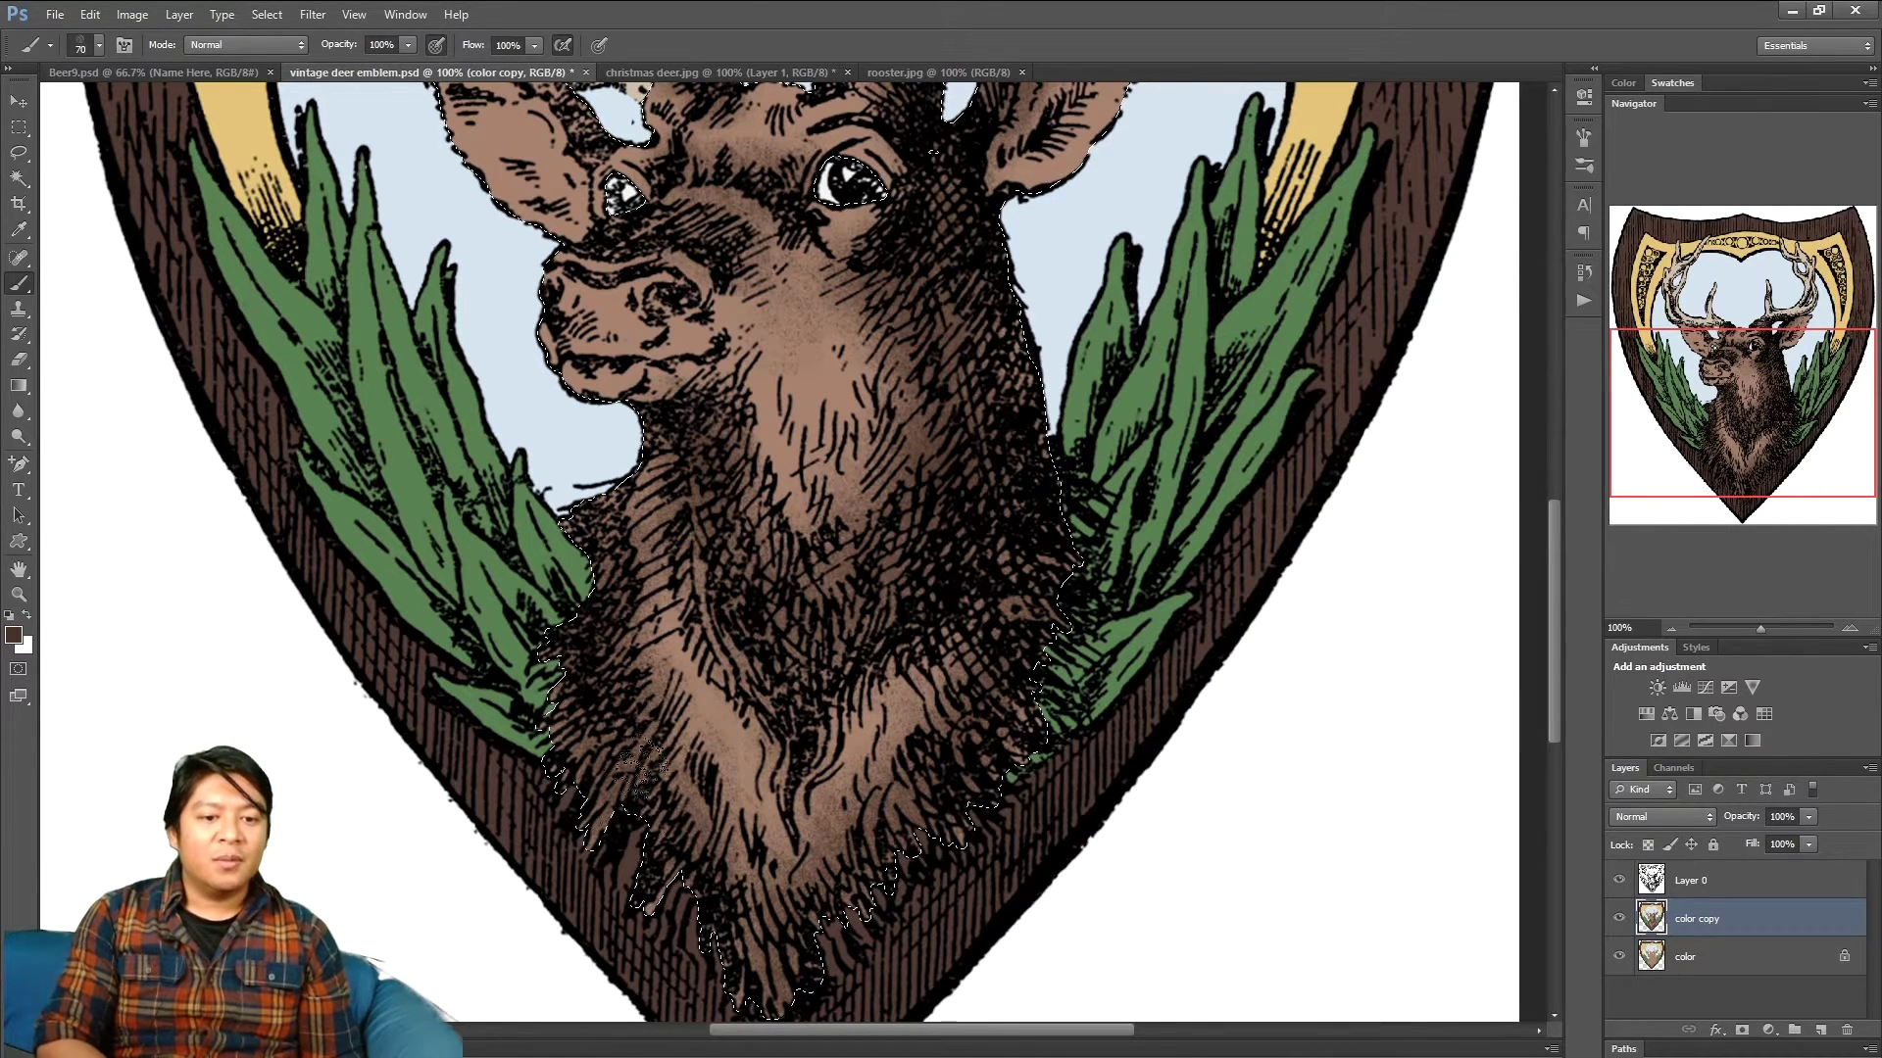
- Deepen the shading on the deer's lower chest with the brush enlarged to 150 px
click(1850, 627)
drag(1749, 418, 1747, 443)
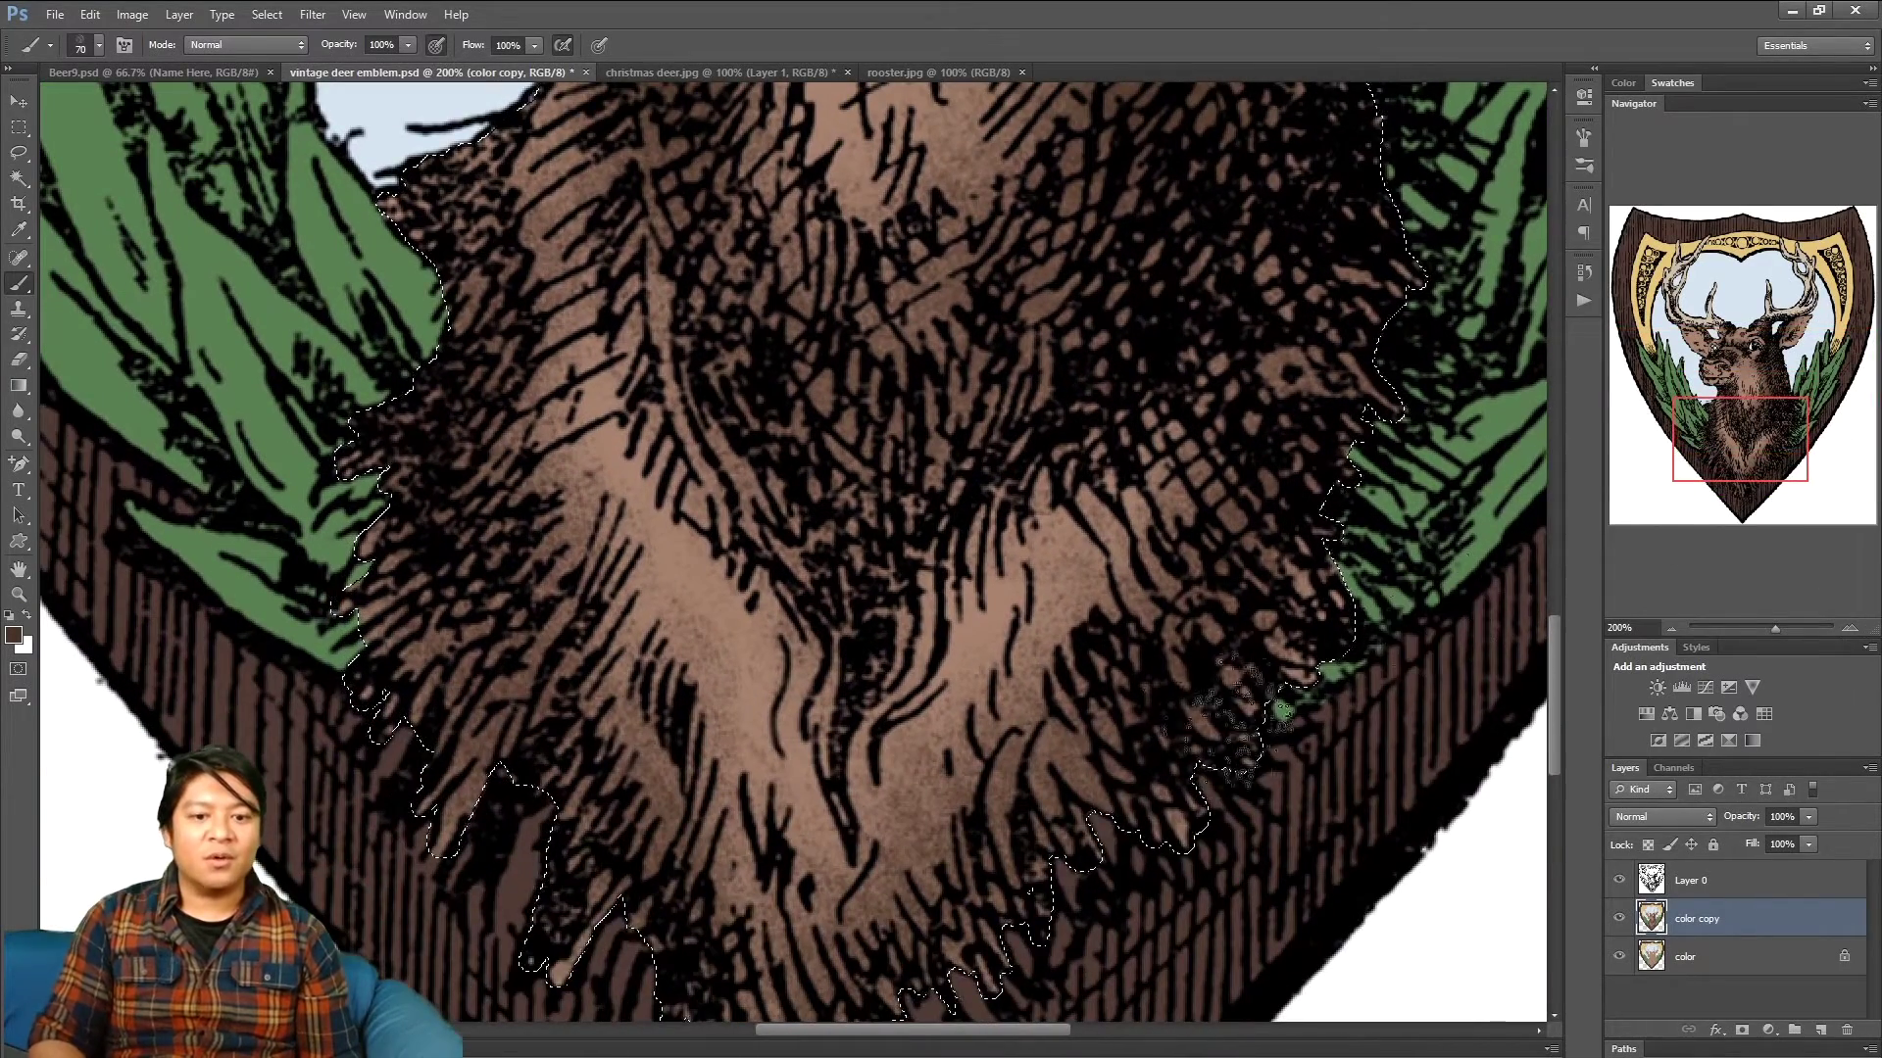
click(1669, 627)
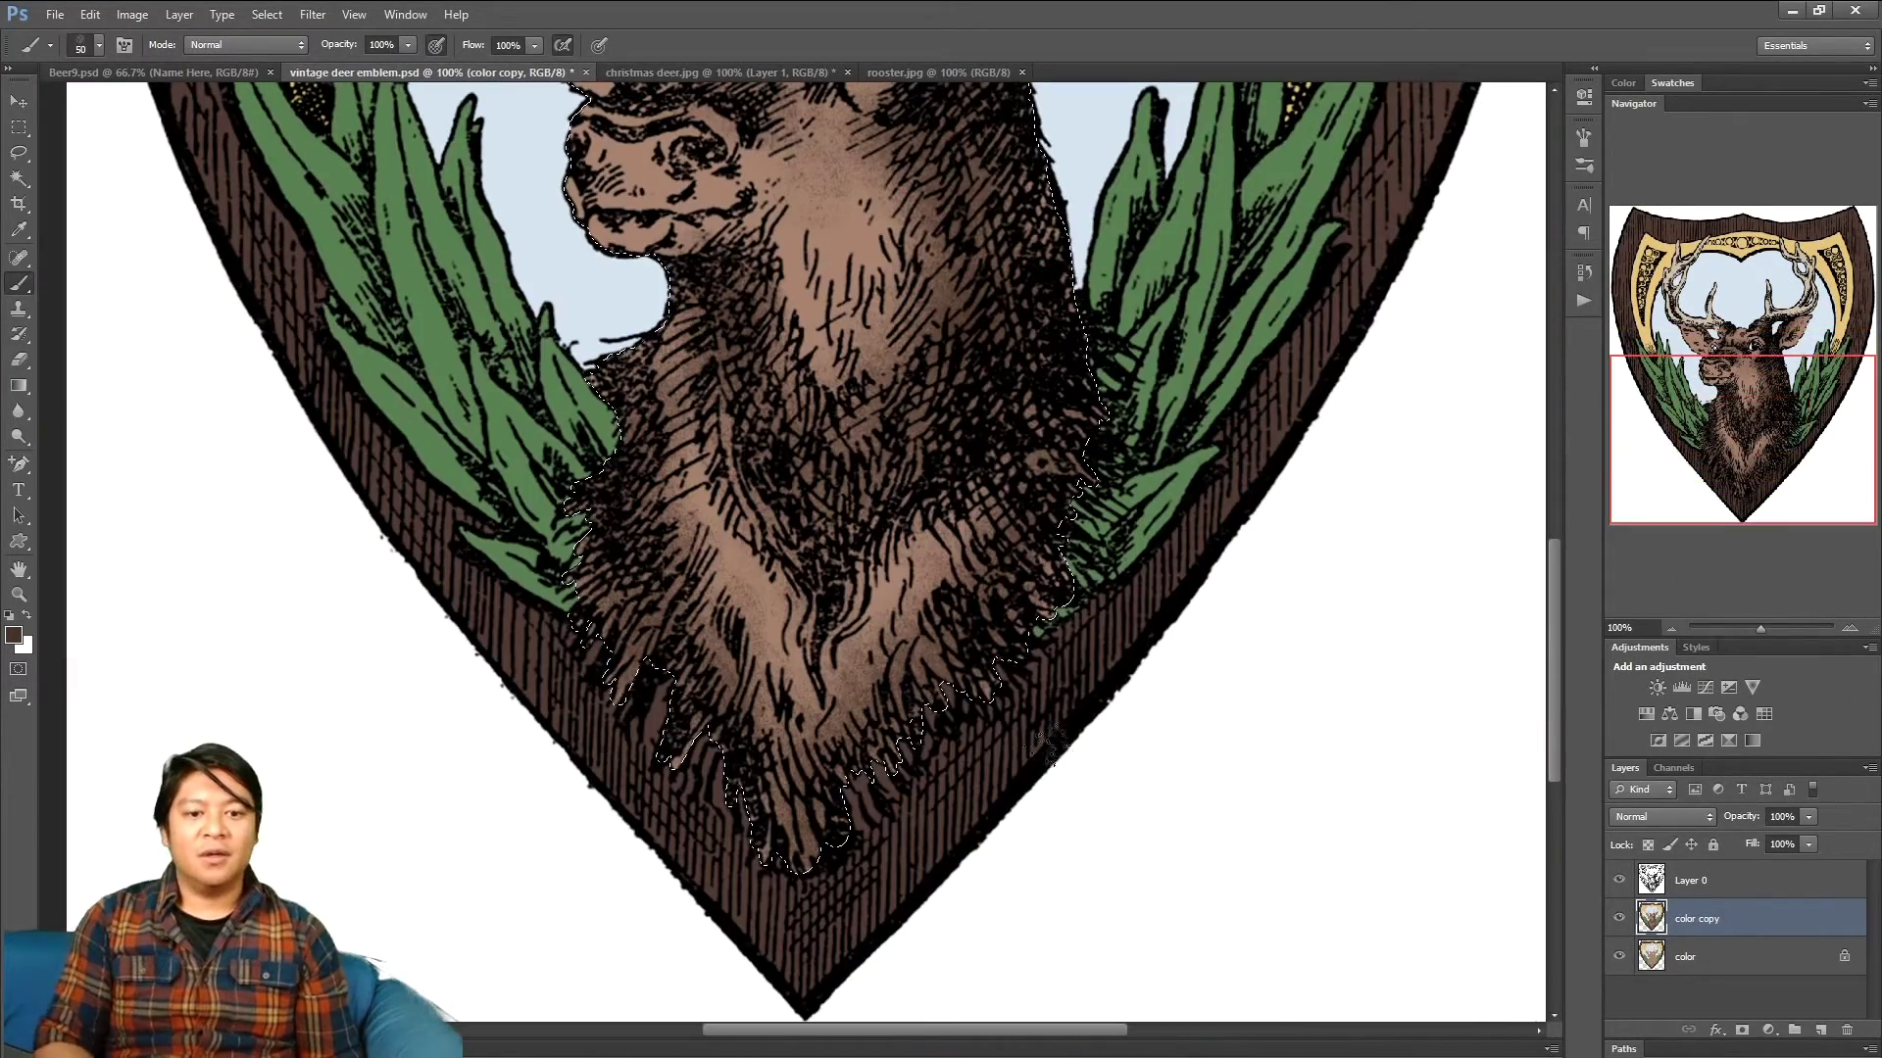
key(bracketright)
key(bracketright)
key(bracketright)
key(bracketright)
key(bracketright)
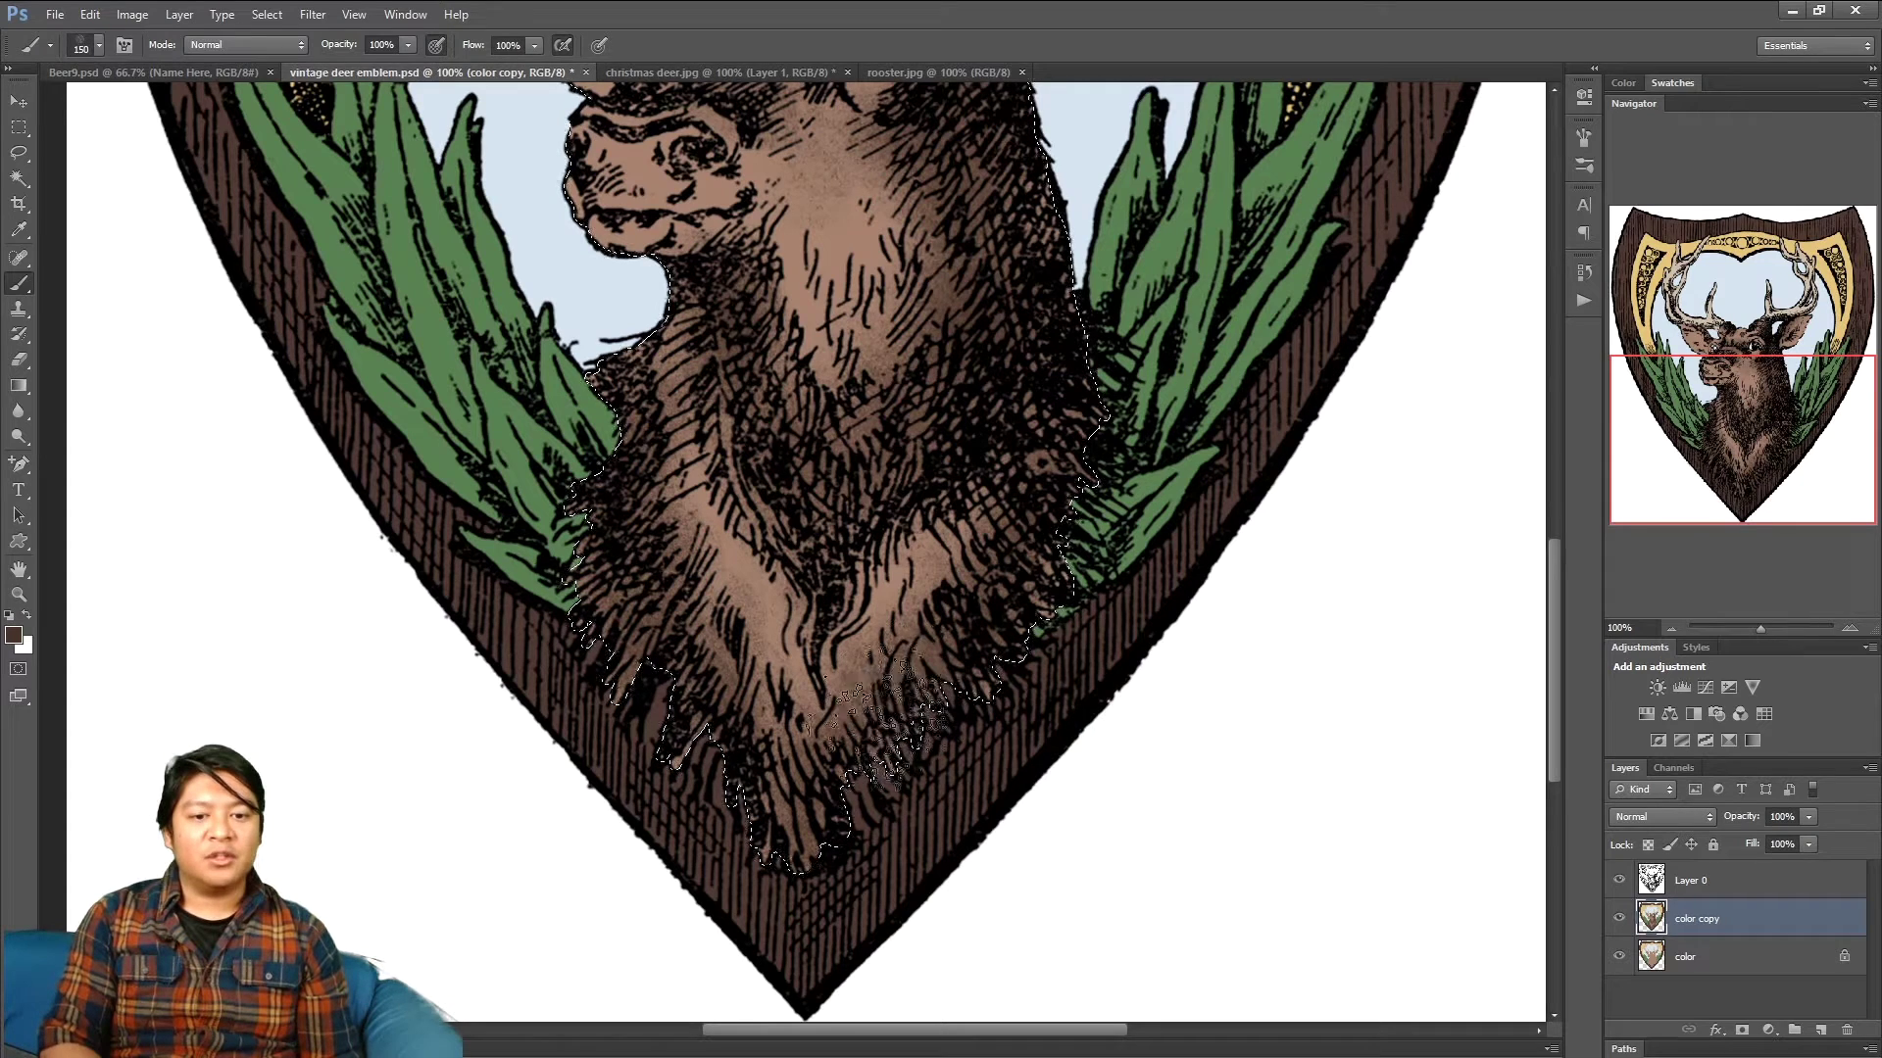
mouse_move(857, 711)
mouse_down()
mouse_move(821, 760)
mouse_move(830, 843)
mouse_move(830, 686)
mouse_move(913, 666)
mouse_move(918, 691)
mouse_move(956, 613)
mouse_up()
- Reduce the brush to 100 px and 80 px to blend the light throat patch and shade the ear on the muzzle side
scroll(956, 627, up, 5)
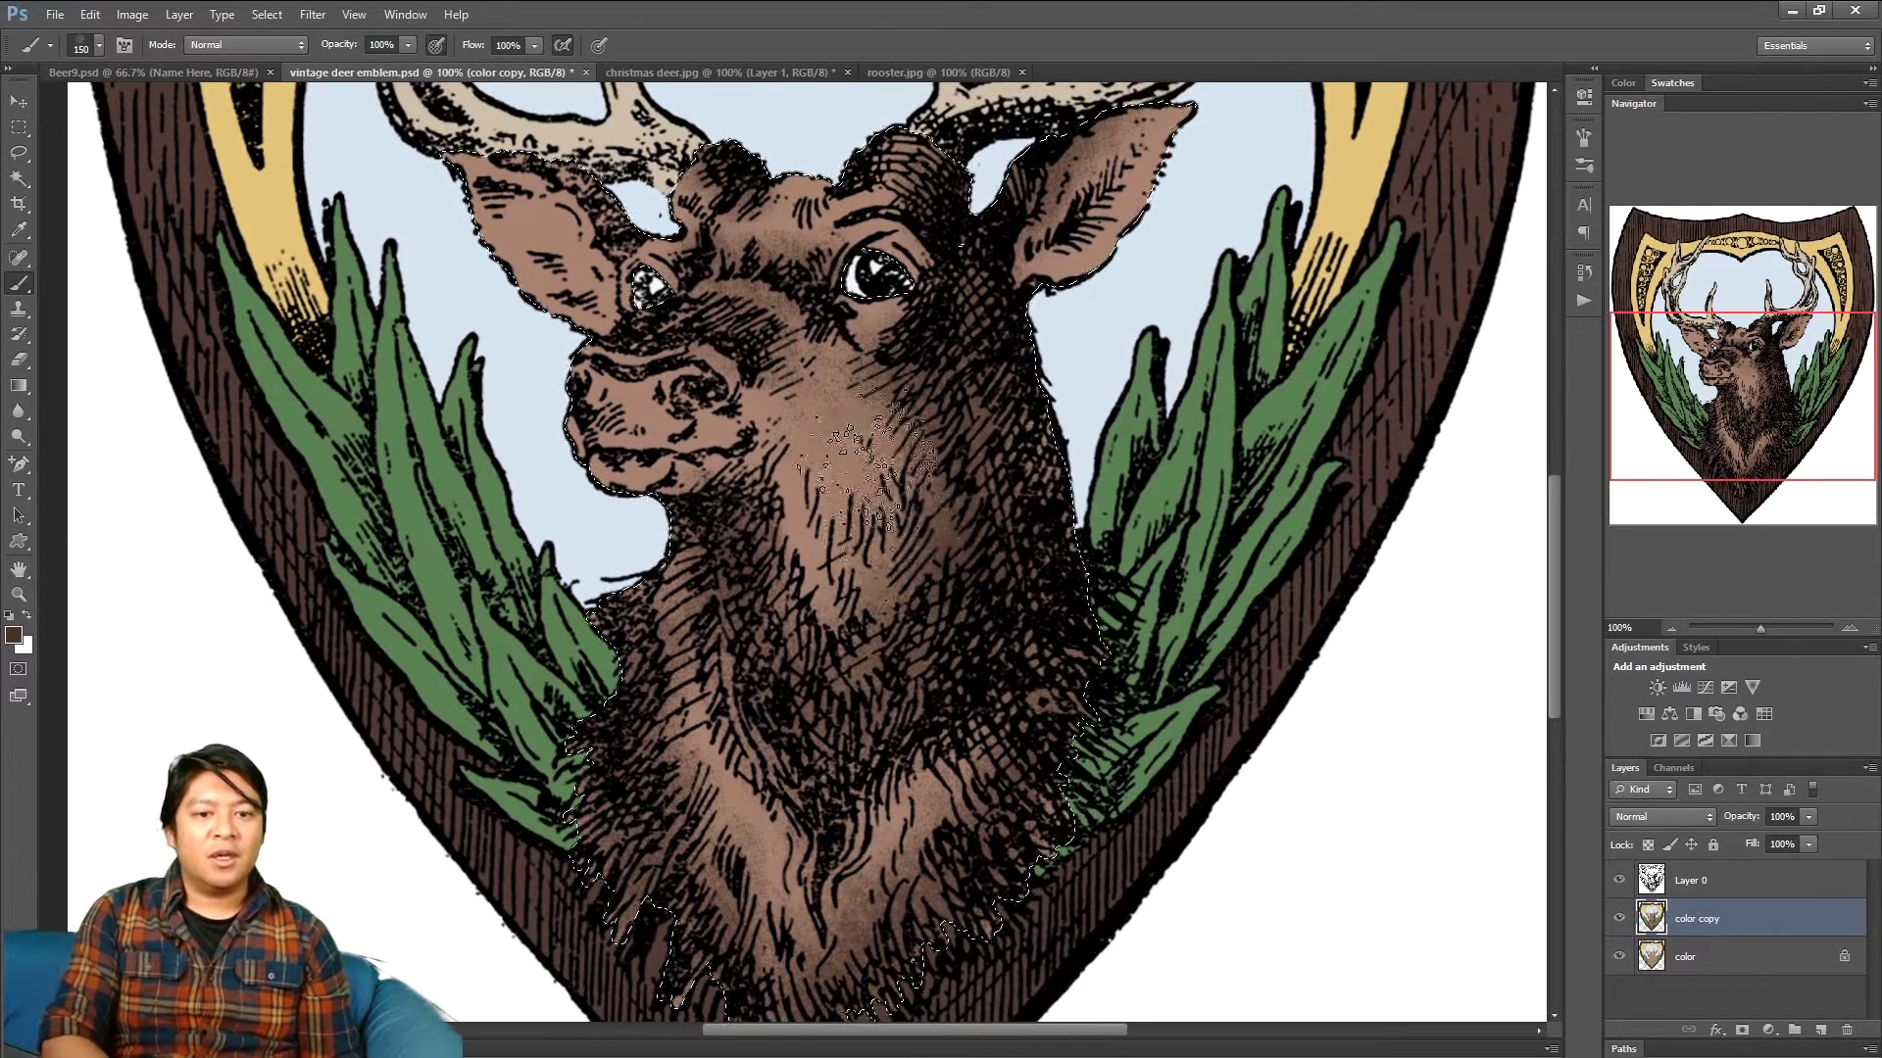
key(bracketleft)
key(bracketleft)
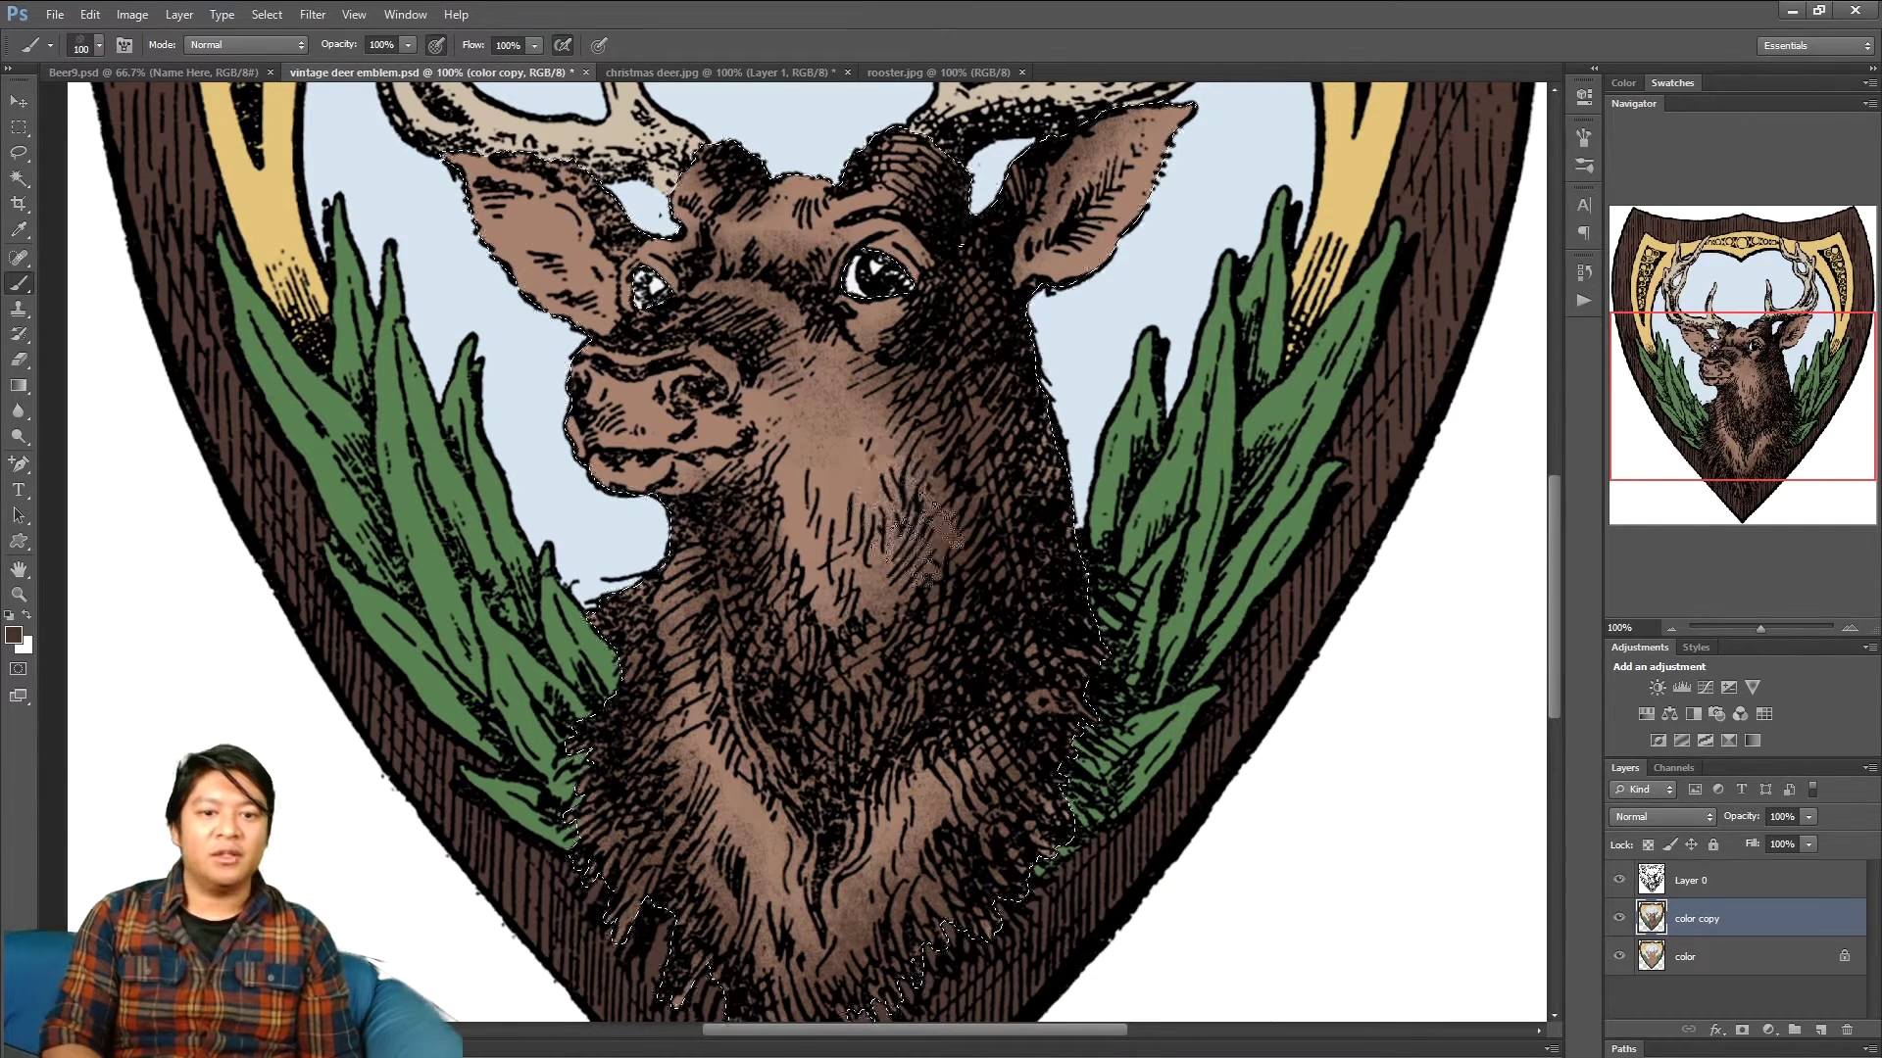
key(bracketleft)
key(bracketleft)
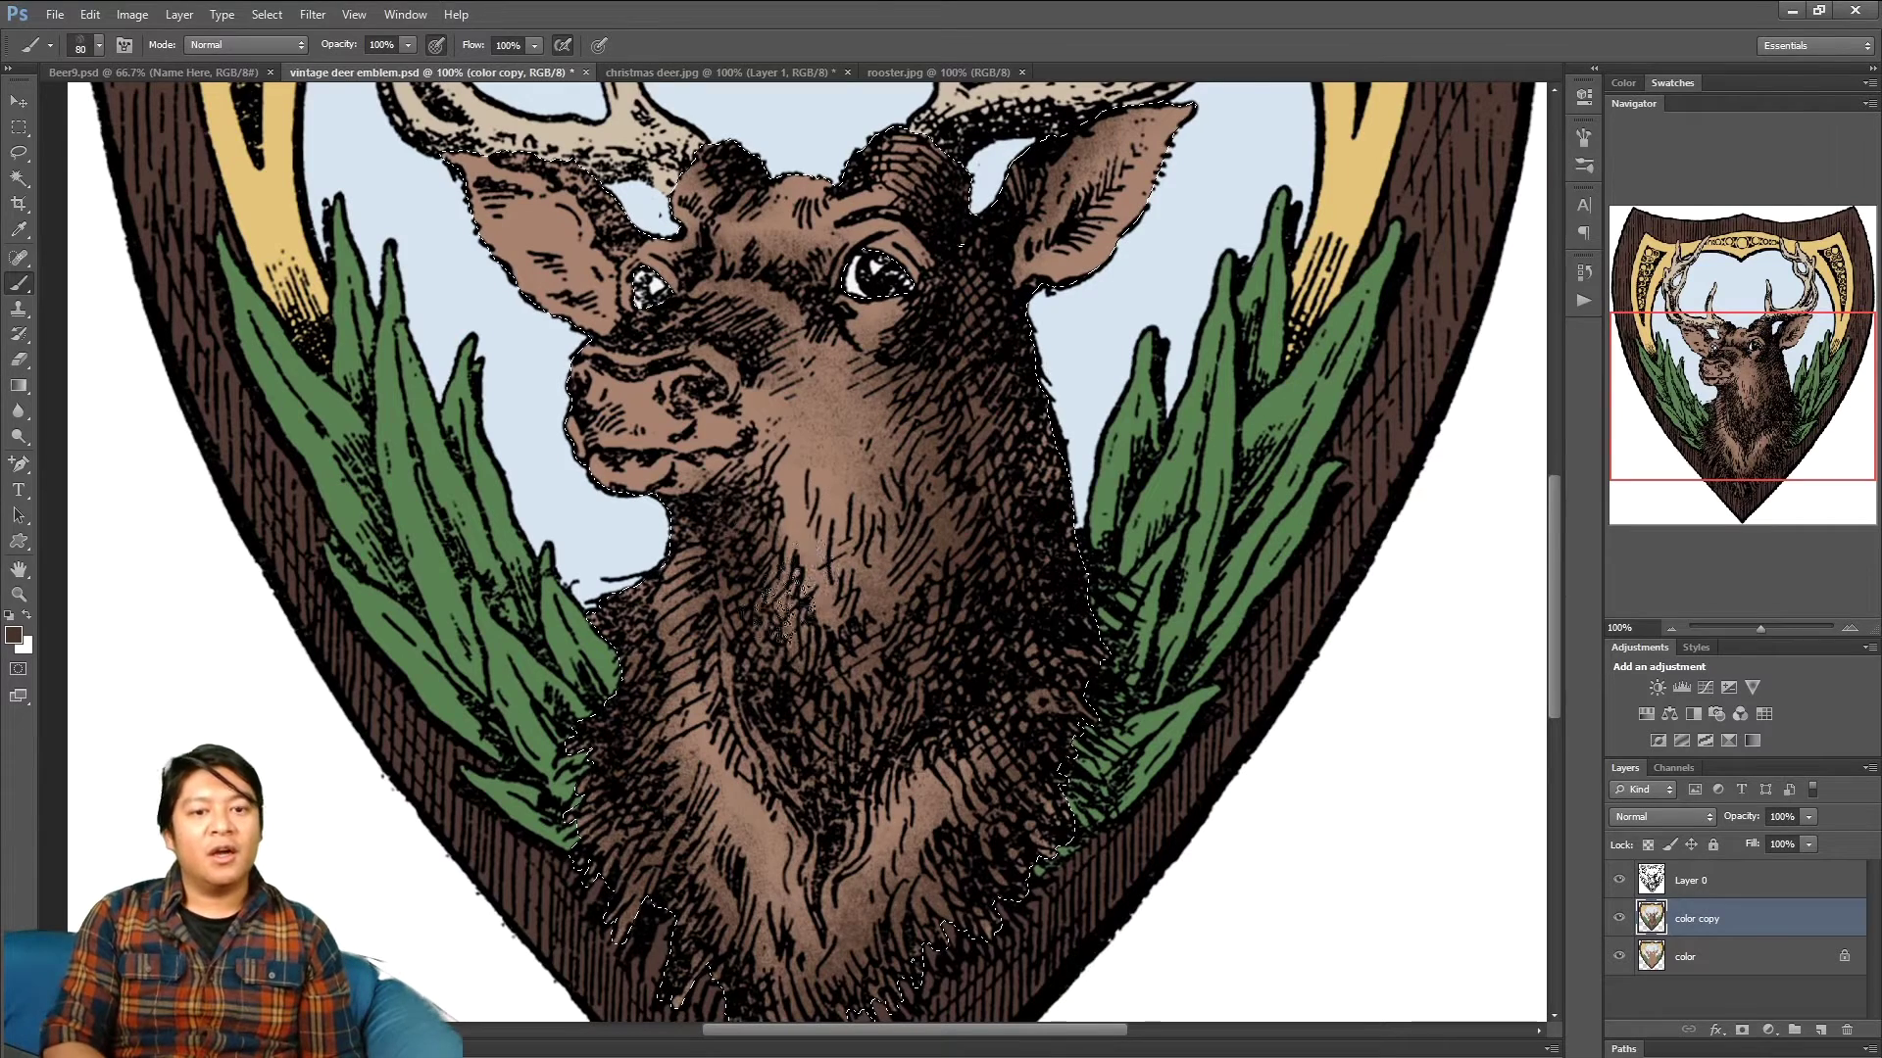
scroll(850, 593, up, 2)
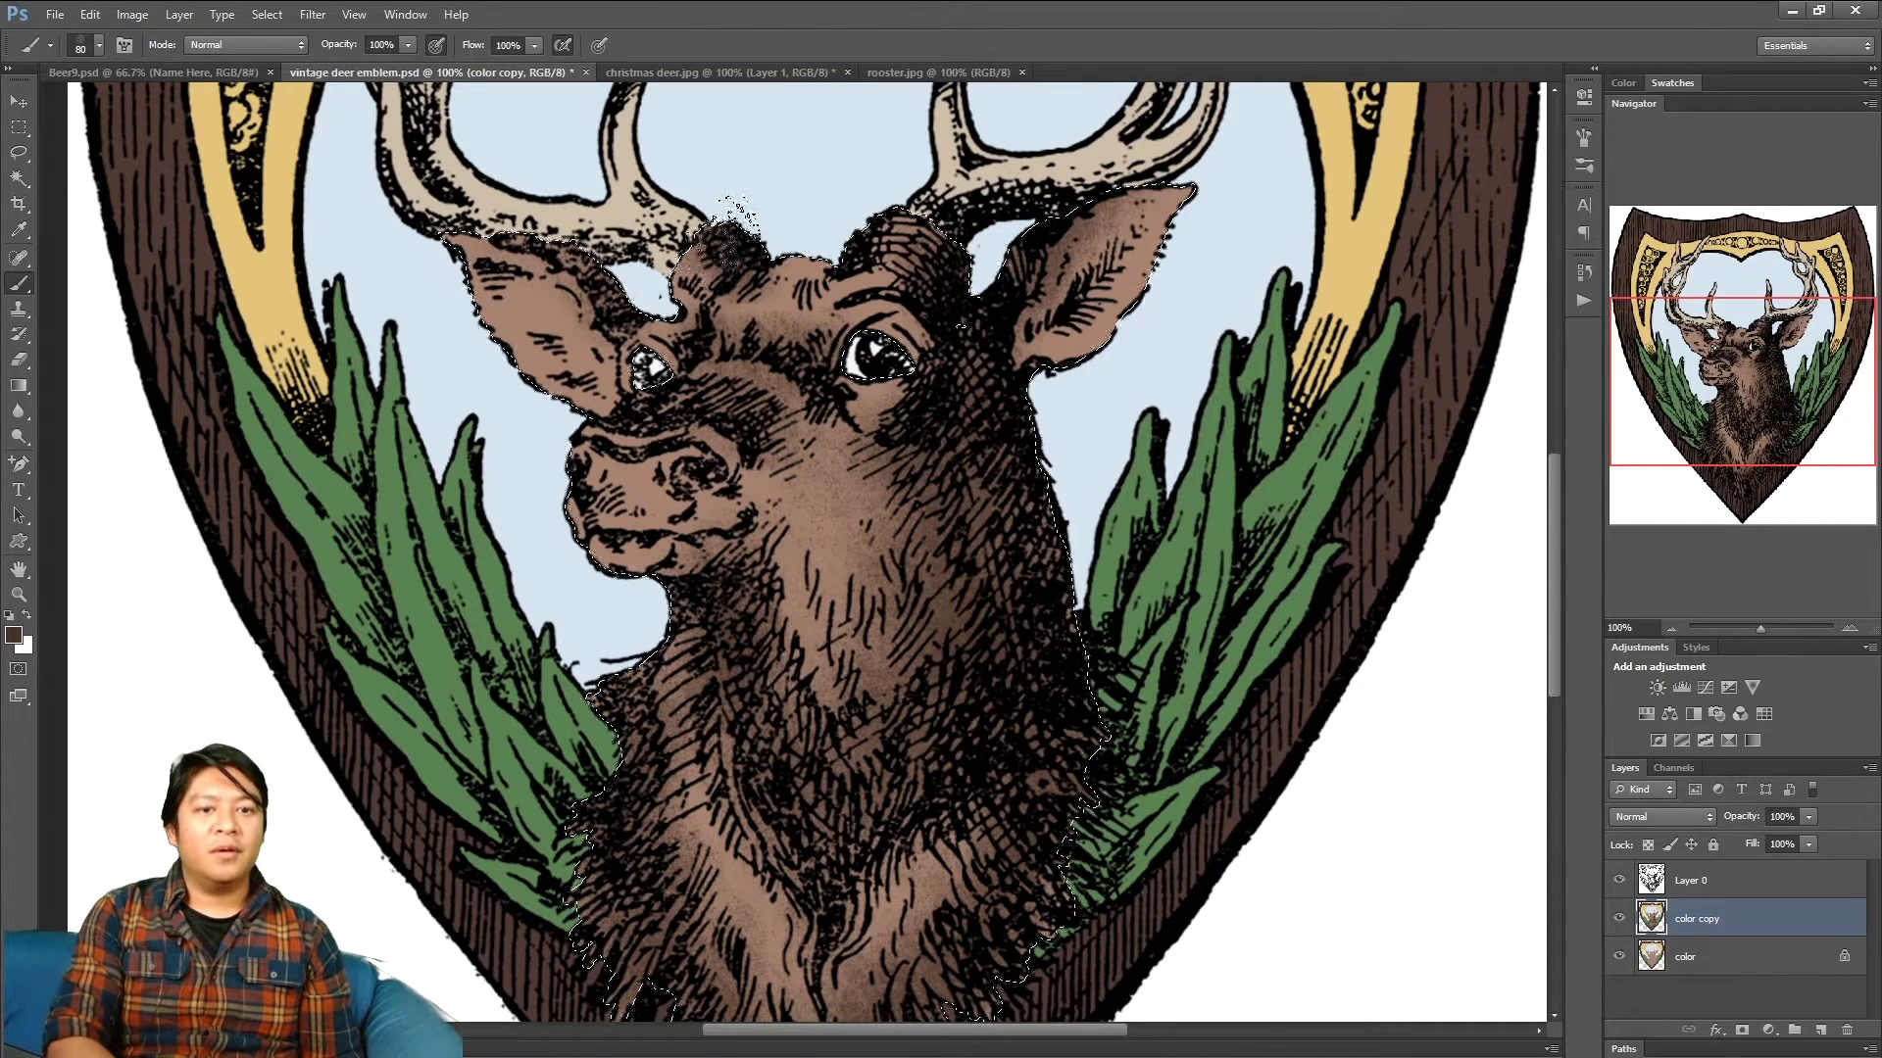
drag(1659, 358, 1659, 342)
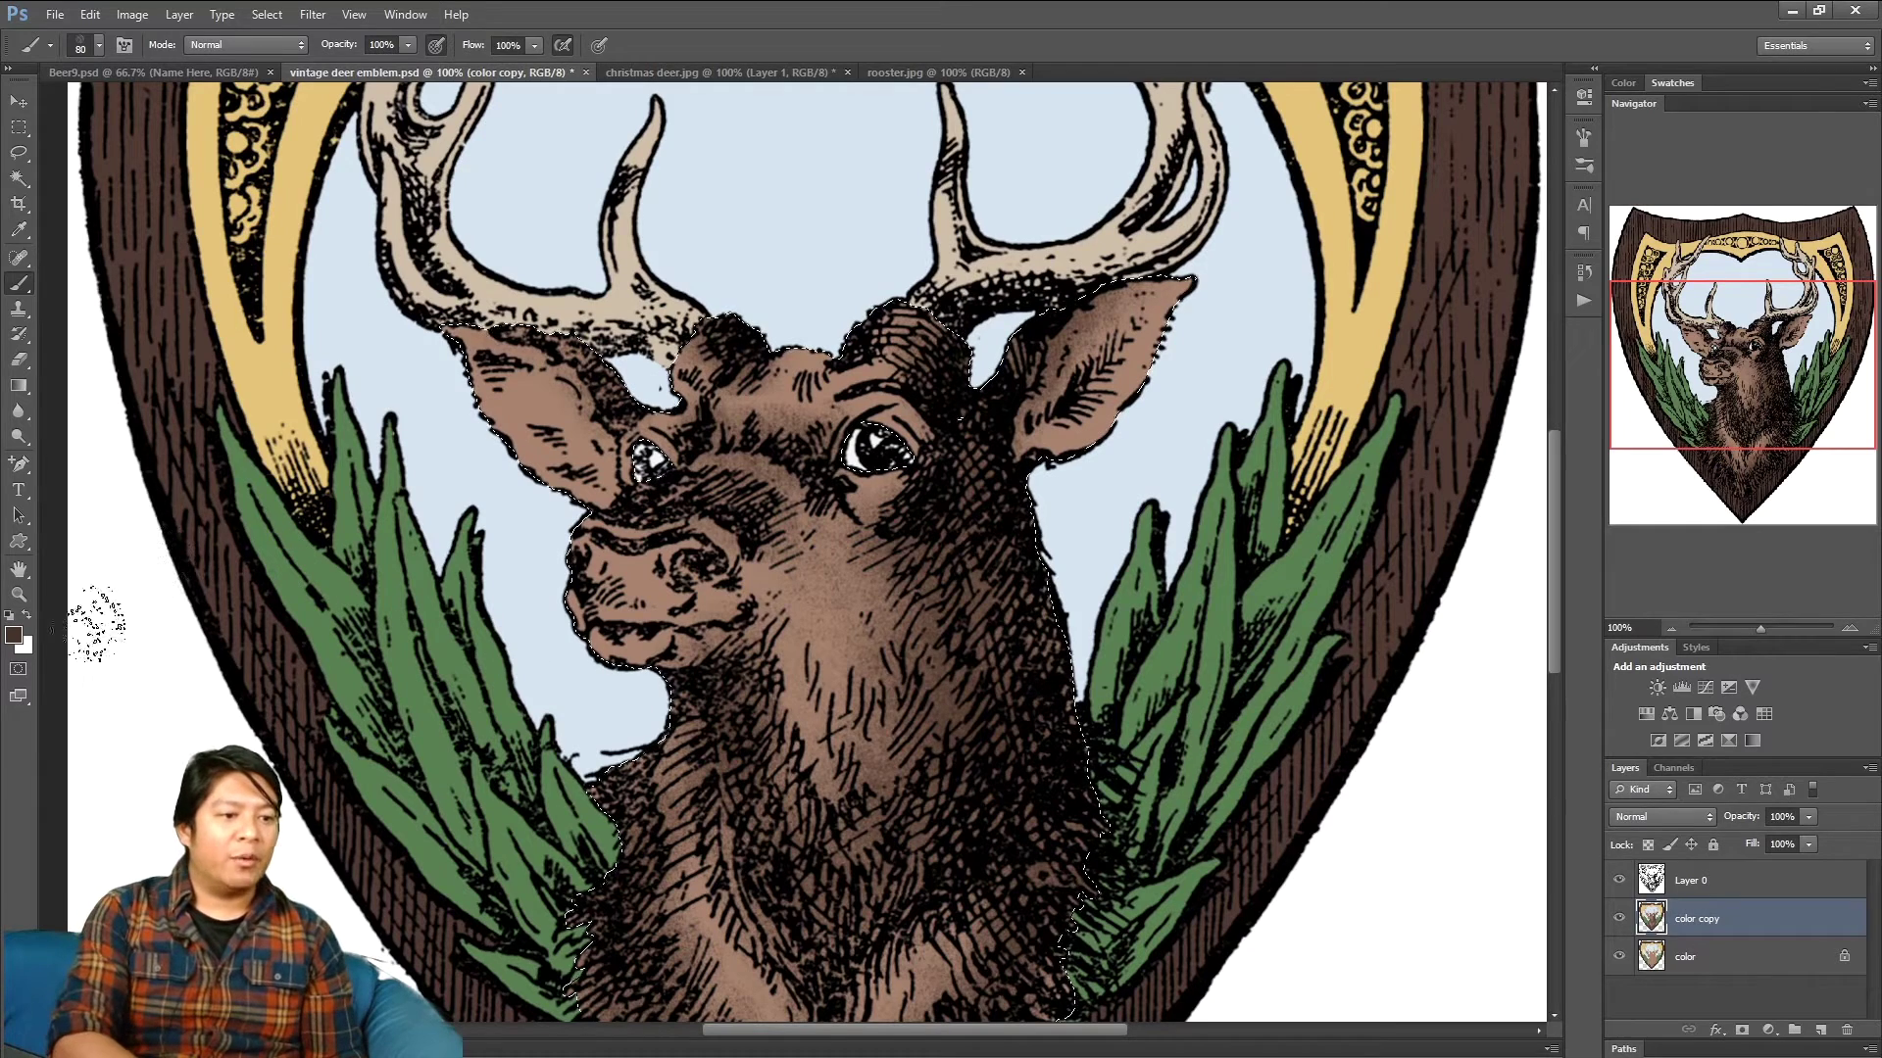
- Set the foreground color to a light pinkish beige, #d9b8a7
click(14, 635)
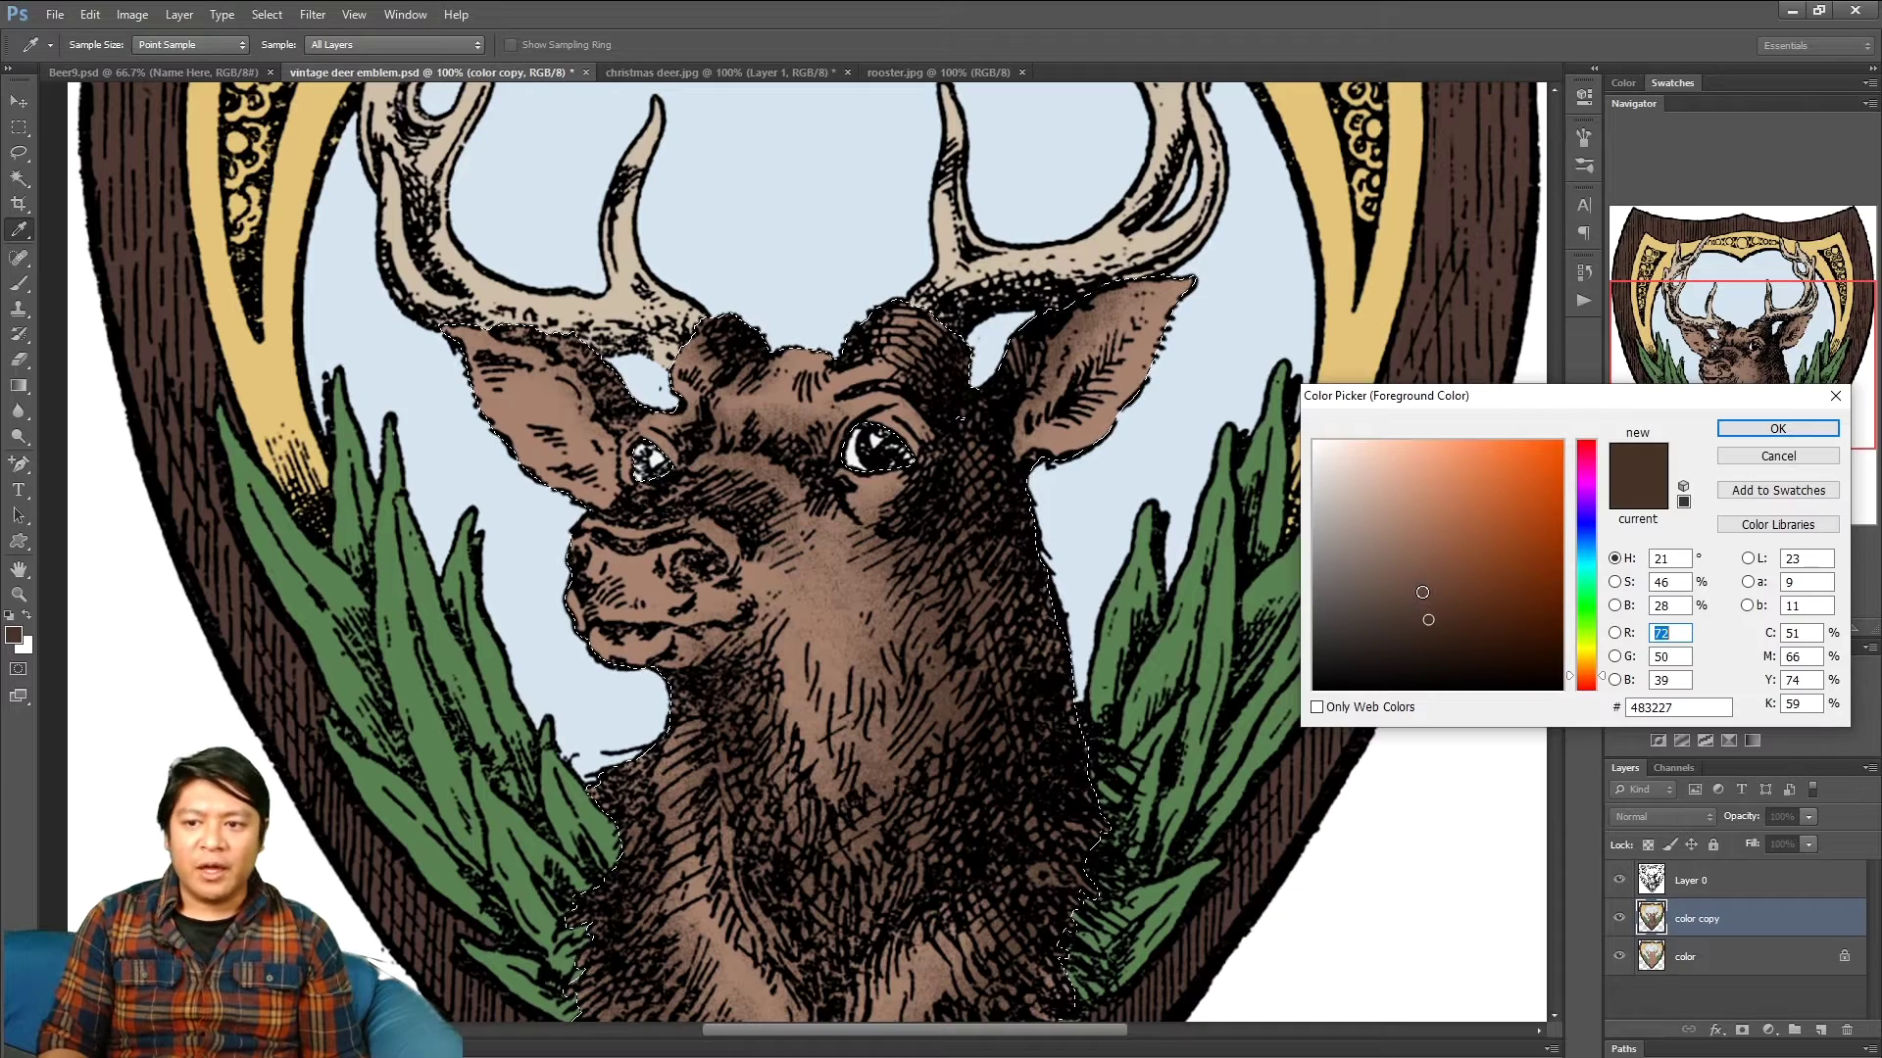
drag(1427, 588, 1399, 538)
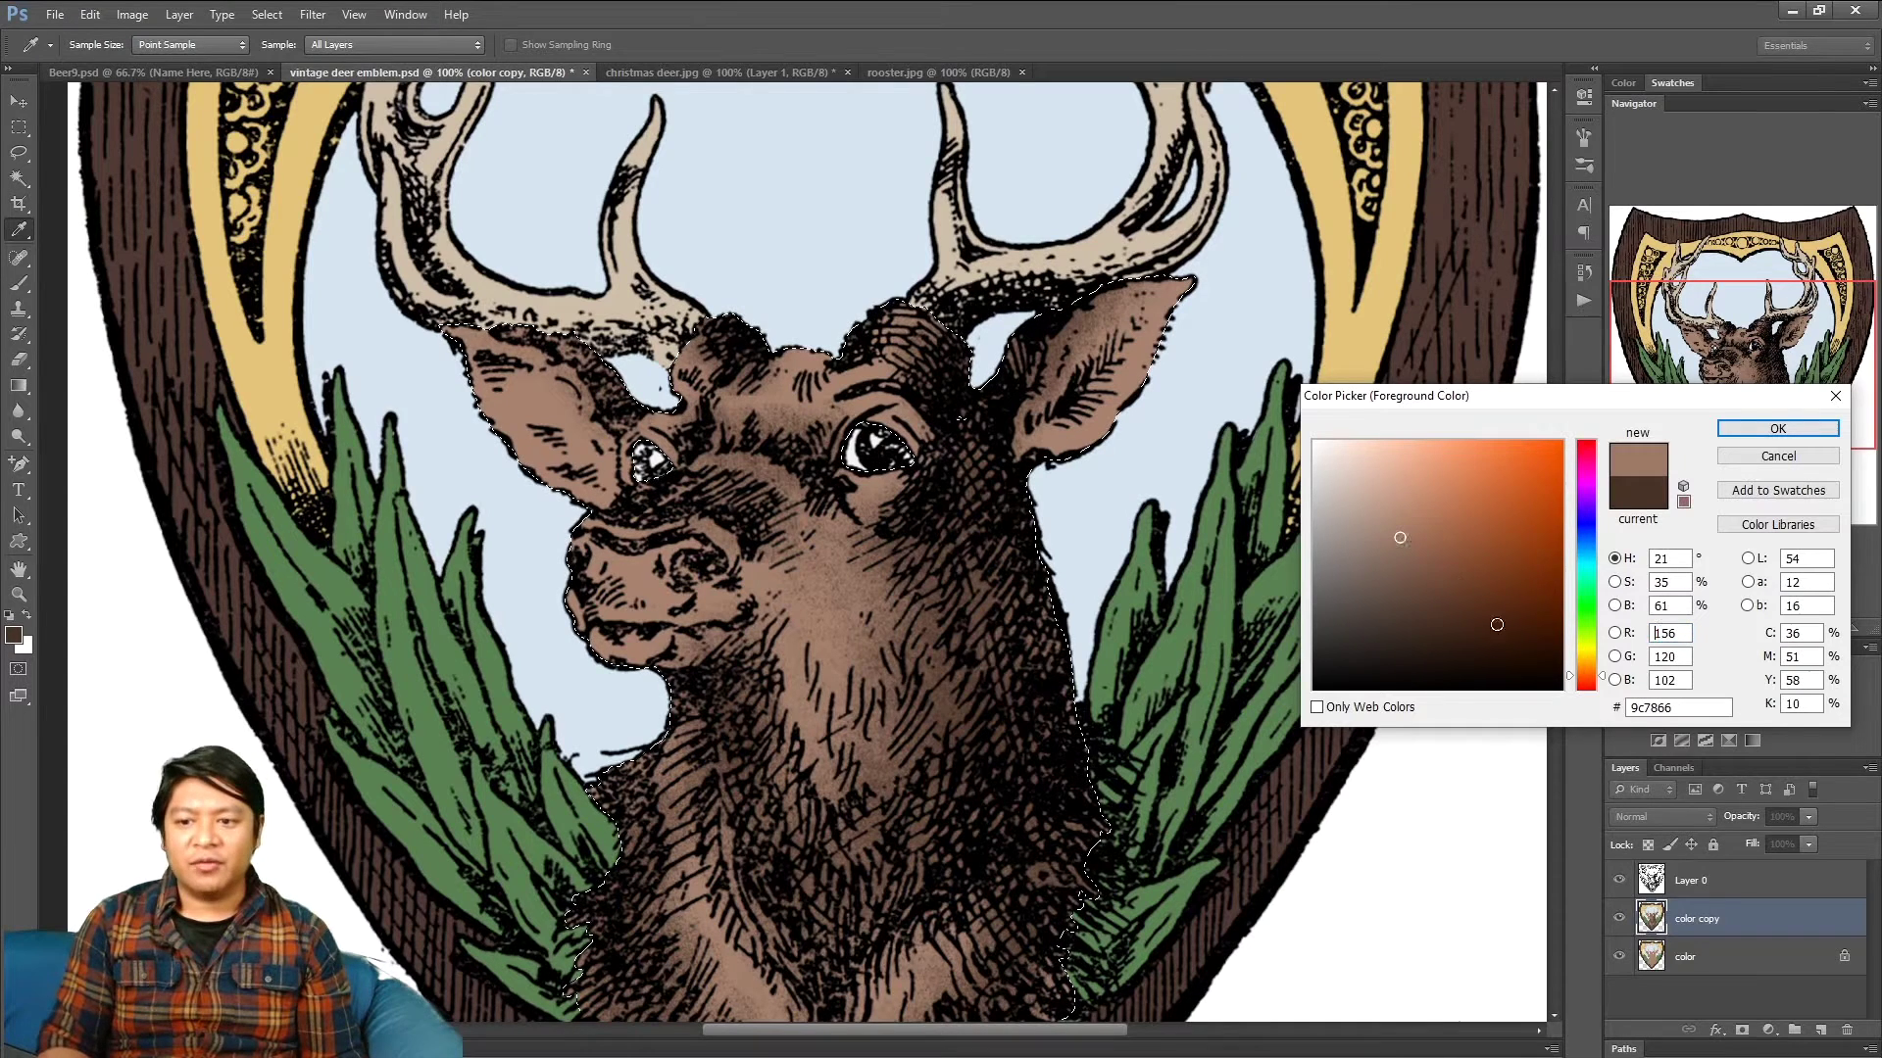
drag(1592, 677, 1593, 667)
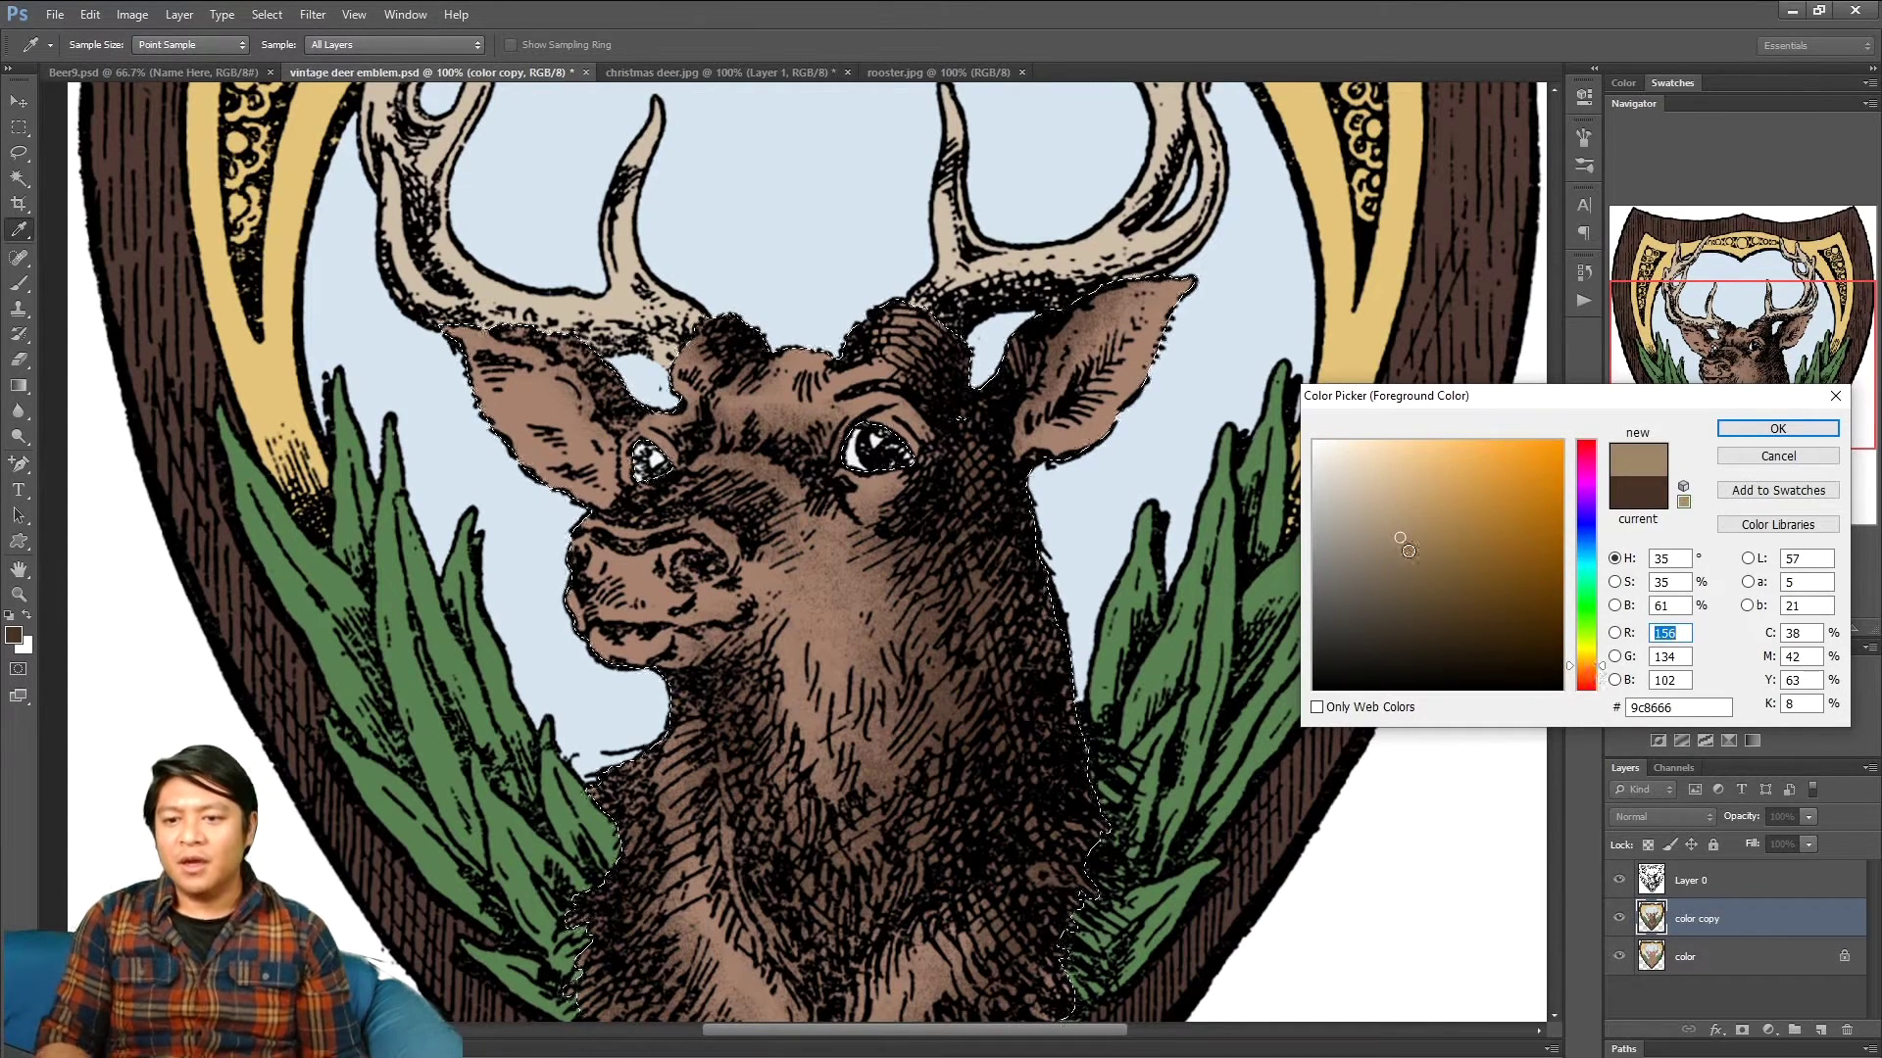
click(1389, 503)
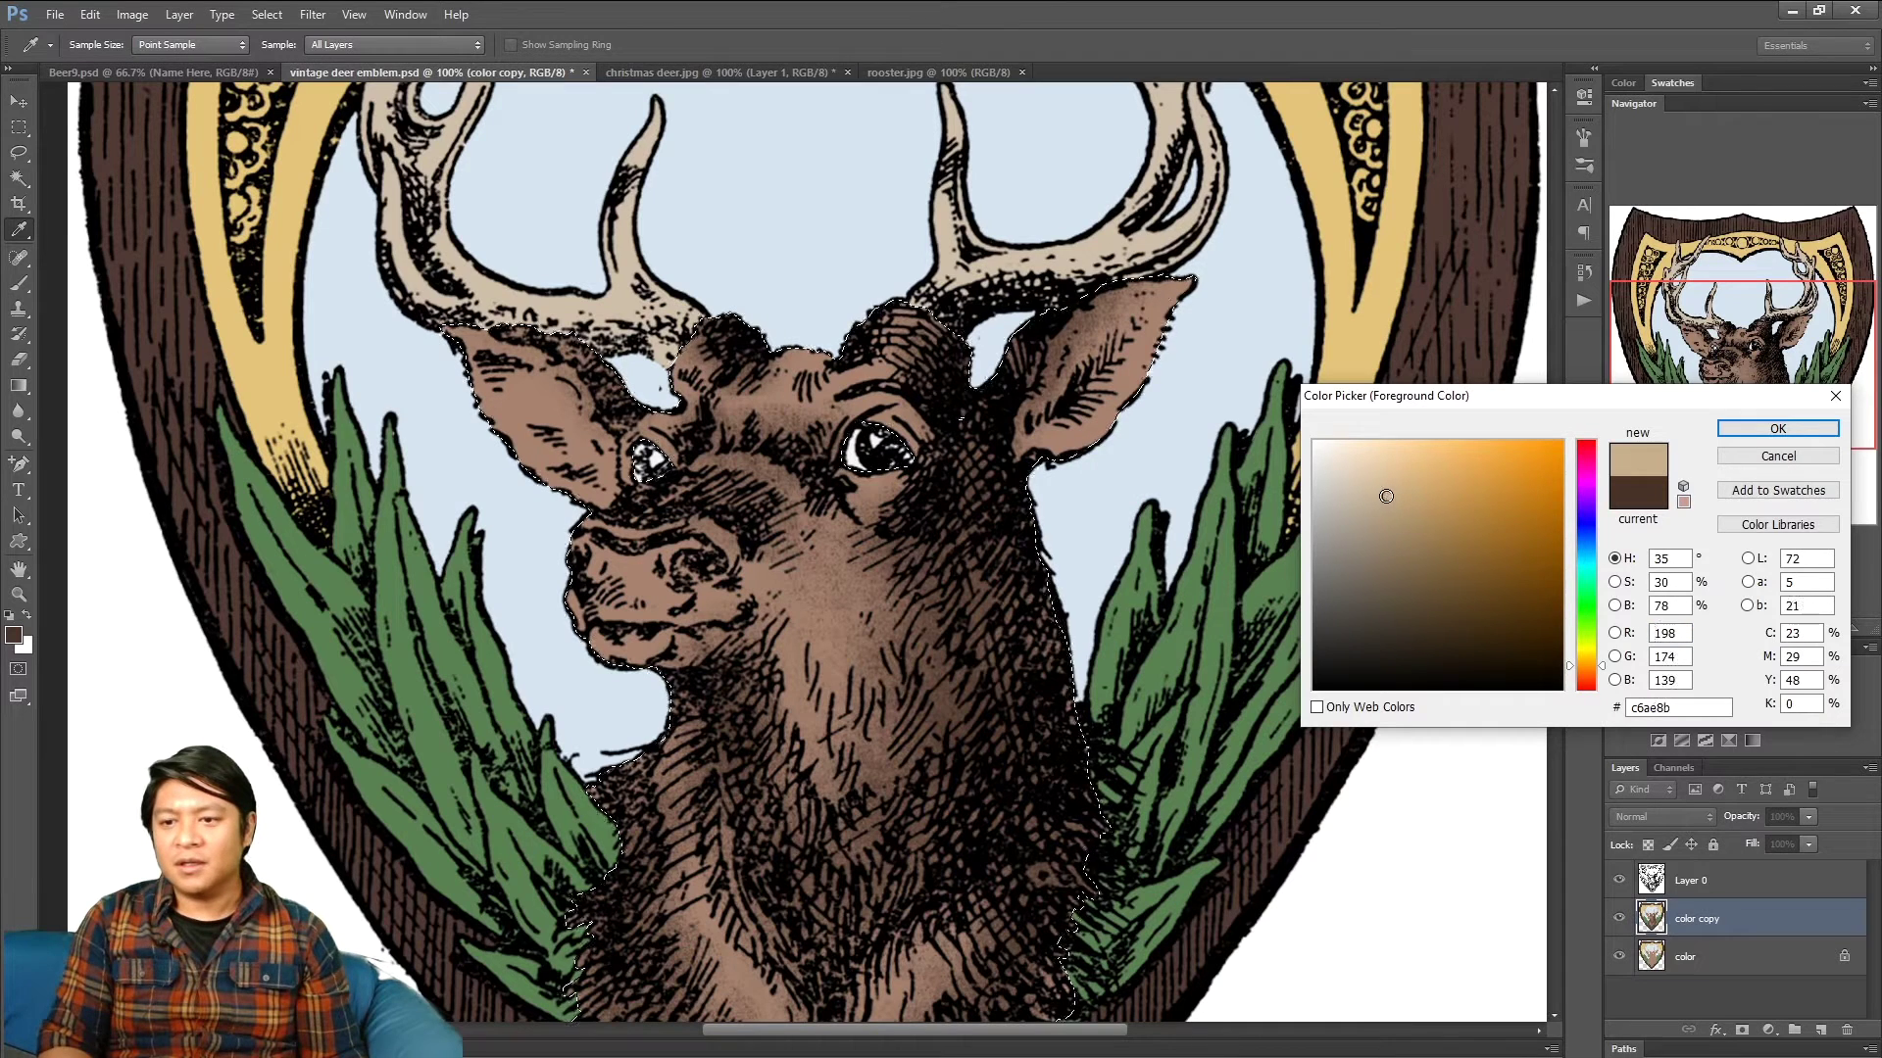
click(832, 663)
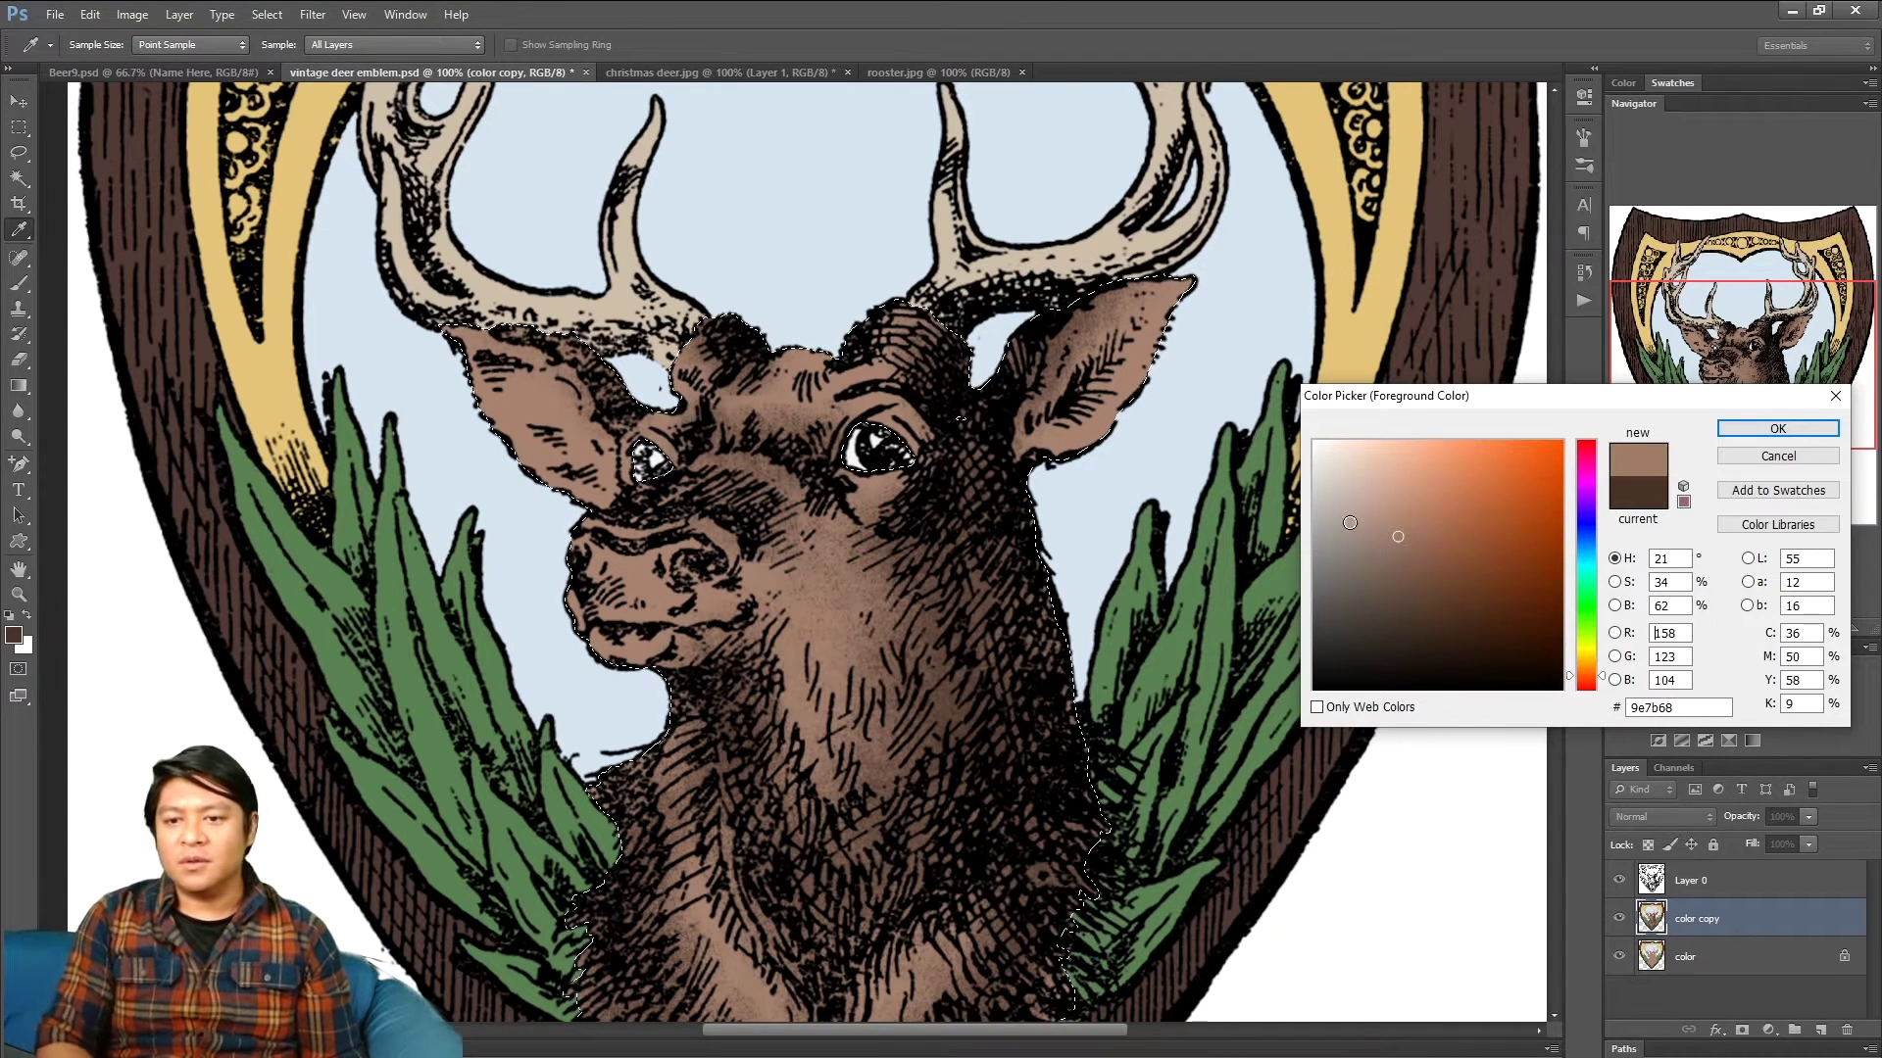
drag(1374, 497, 1370, 477)
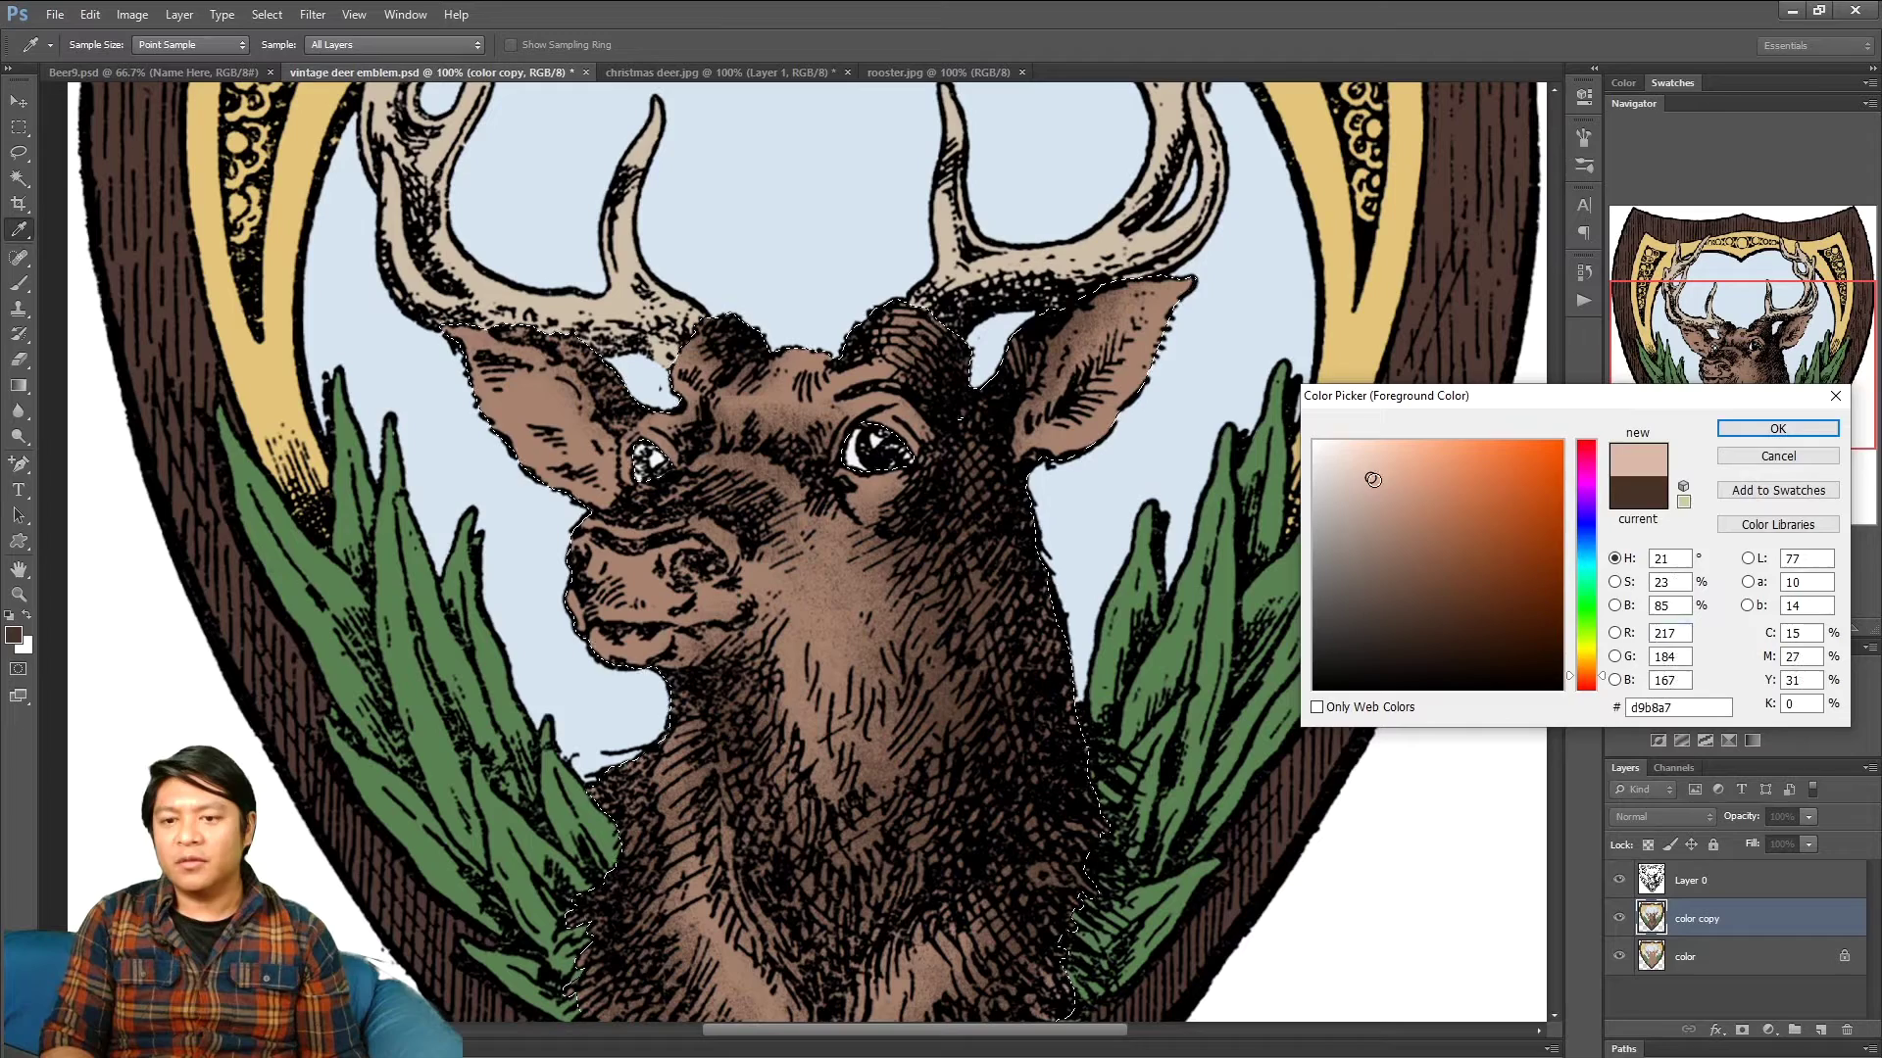
click(1767, 429)
- Try brushing a light beige highlight onto the deer's forehead between the antlers
key(b)
scroll(809, 392, up, 1)
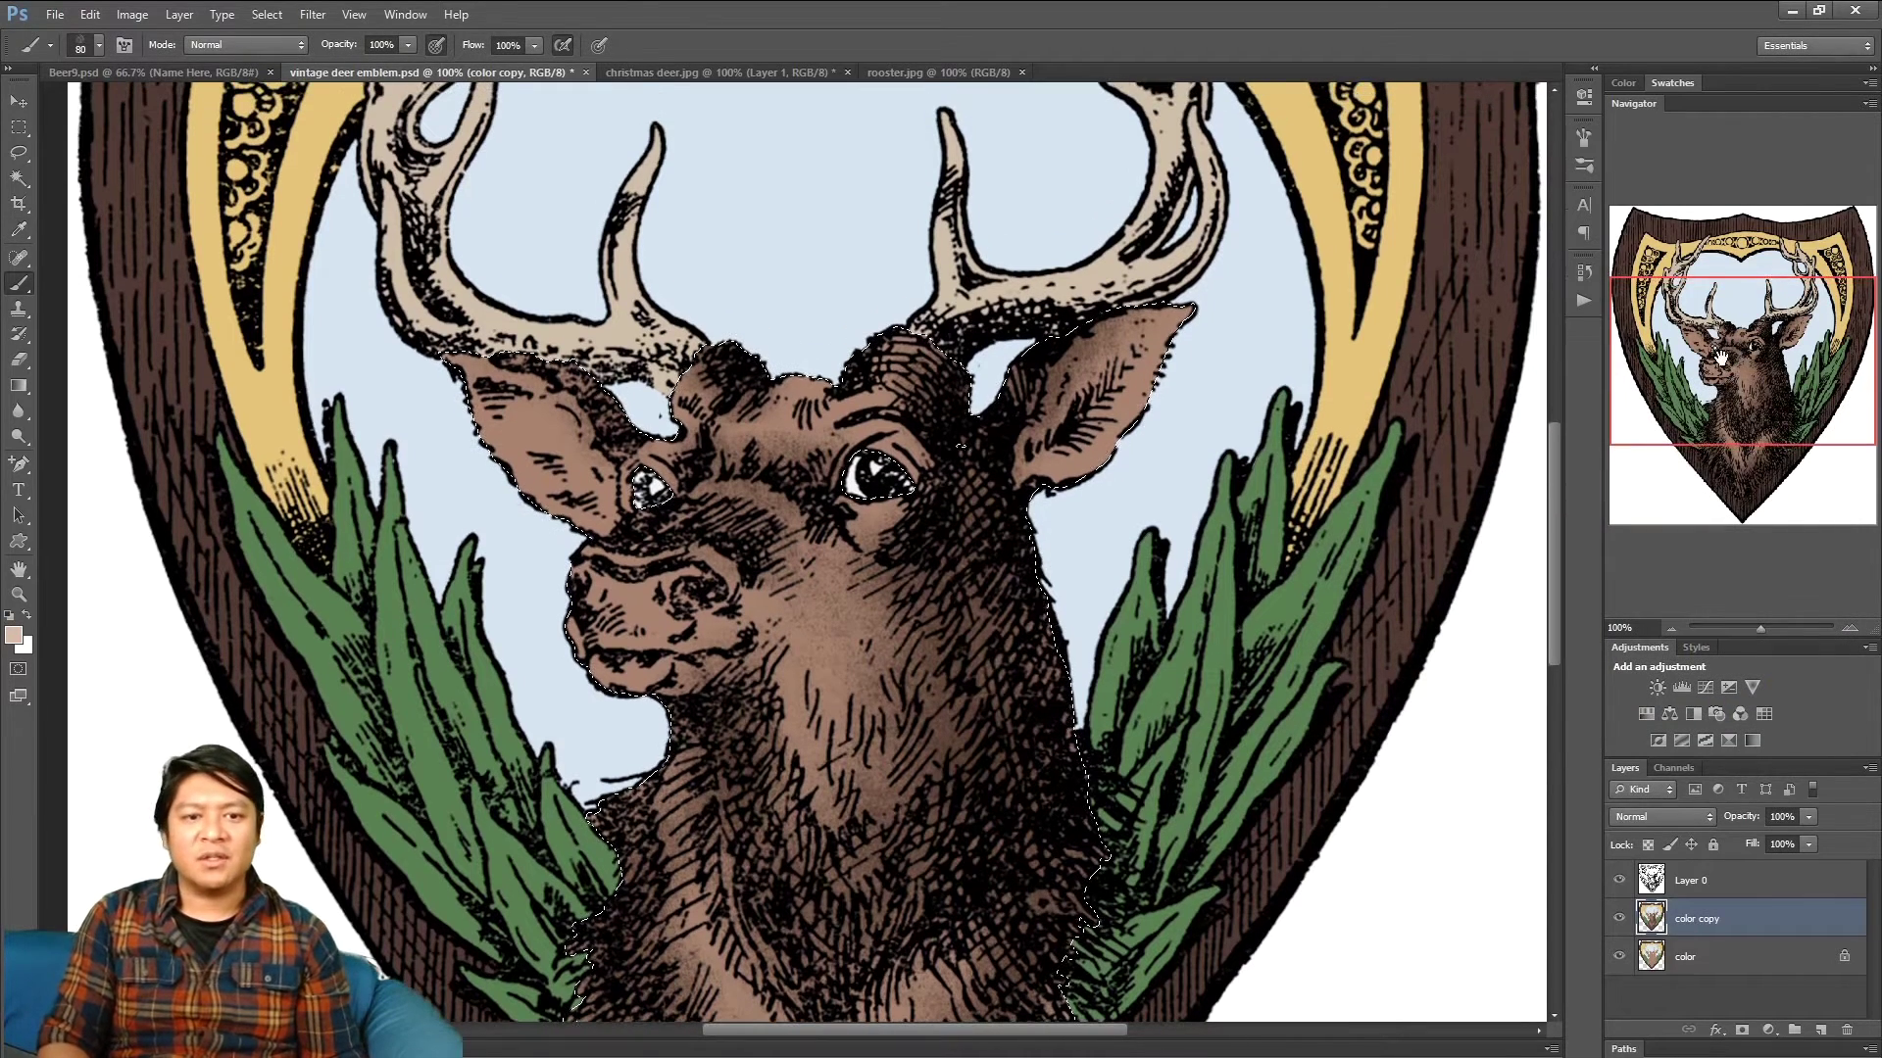
click(808, 384)
drag(794, 385, 789, 480)
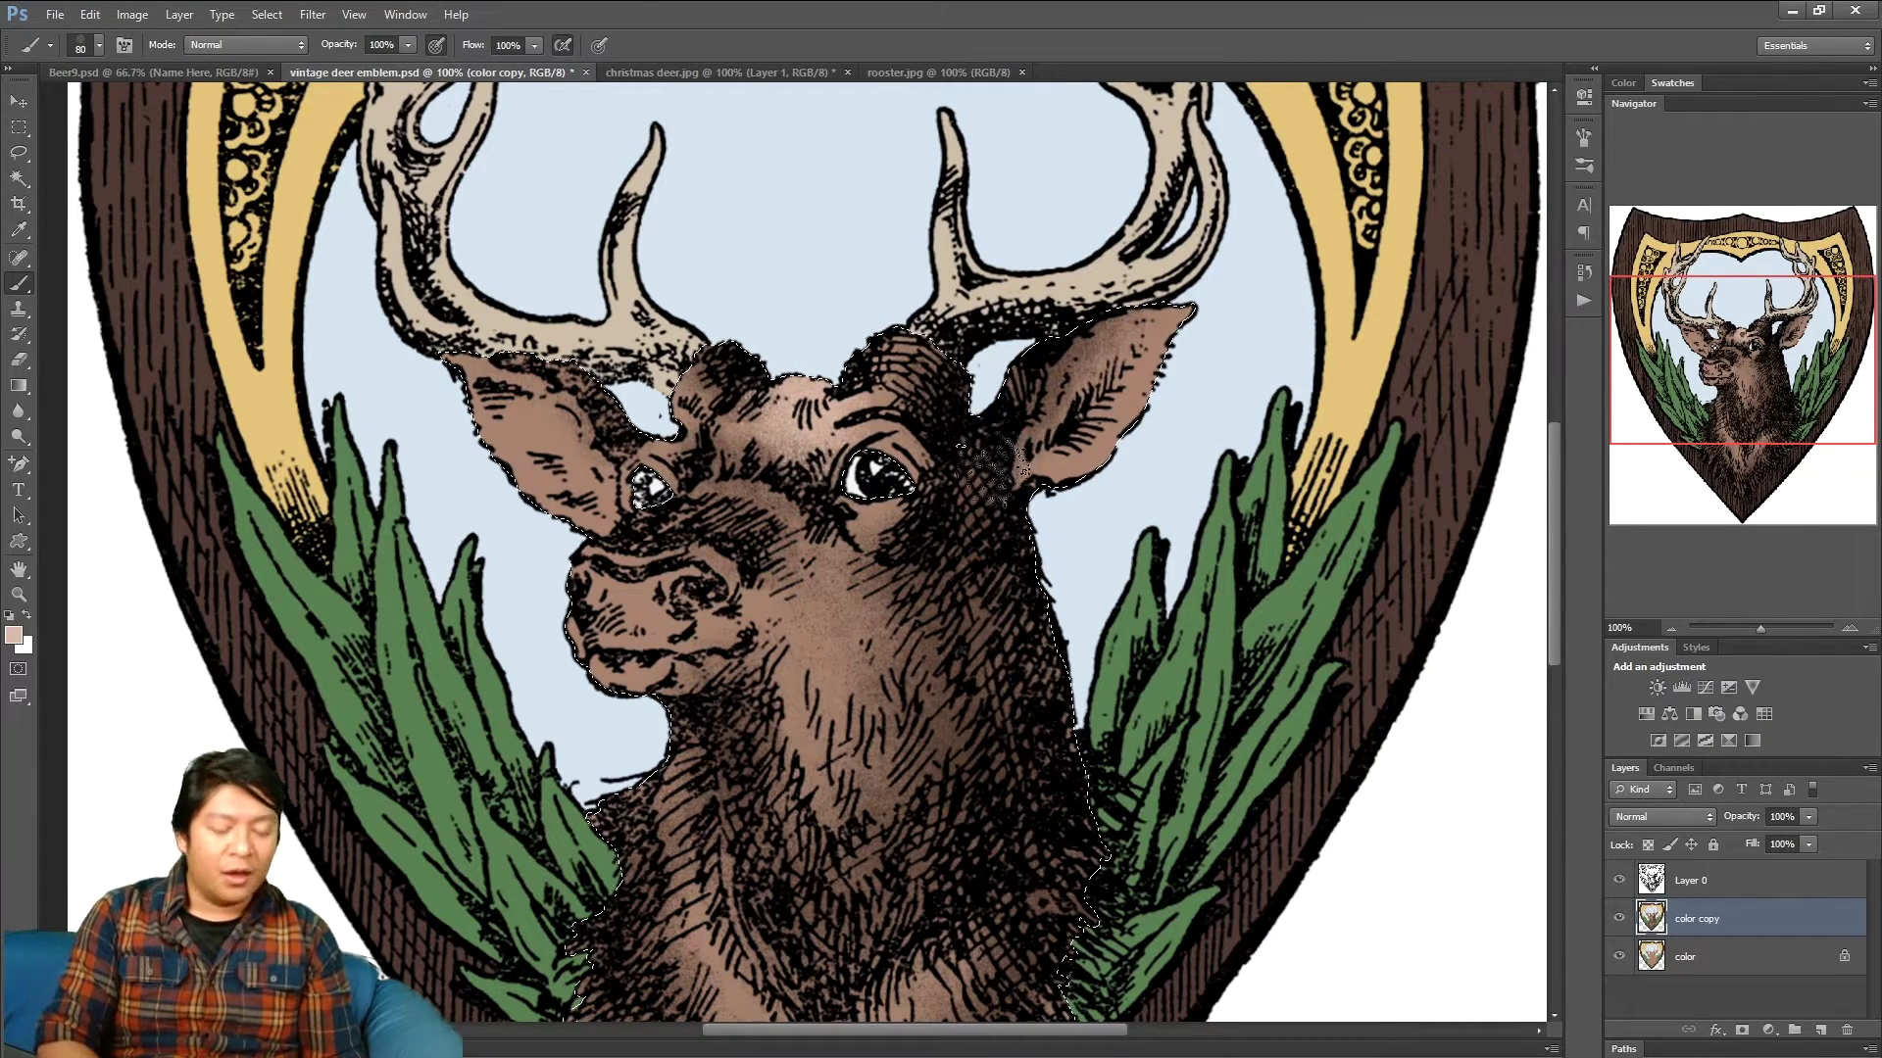
- Try a pinker highlight color, #ebb6aa, on the deer's forehead and undo the stroke
click(14, 635)
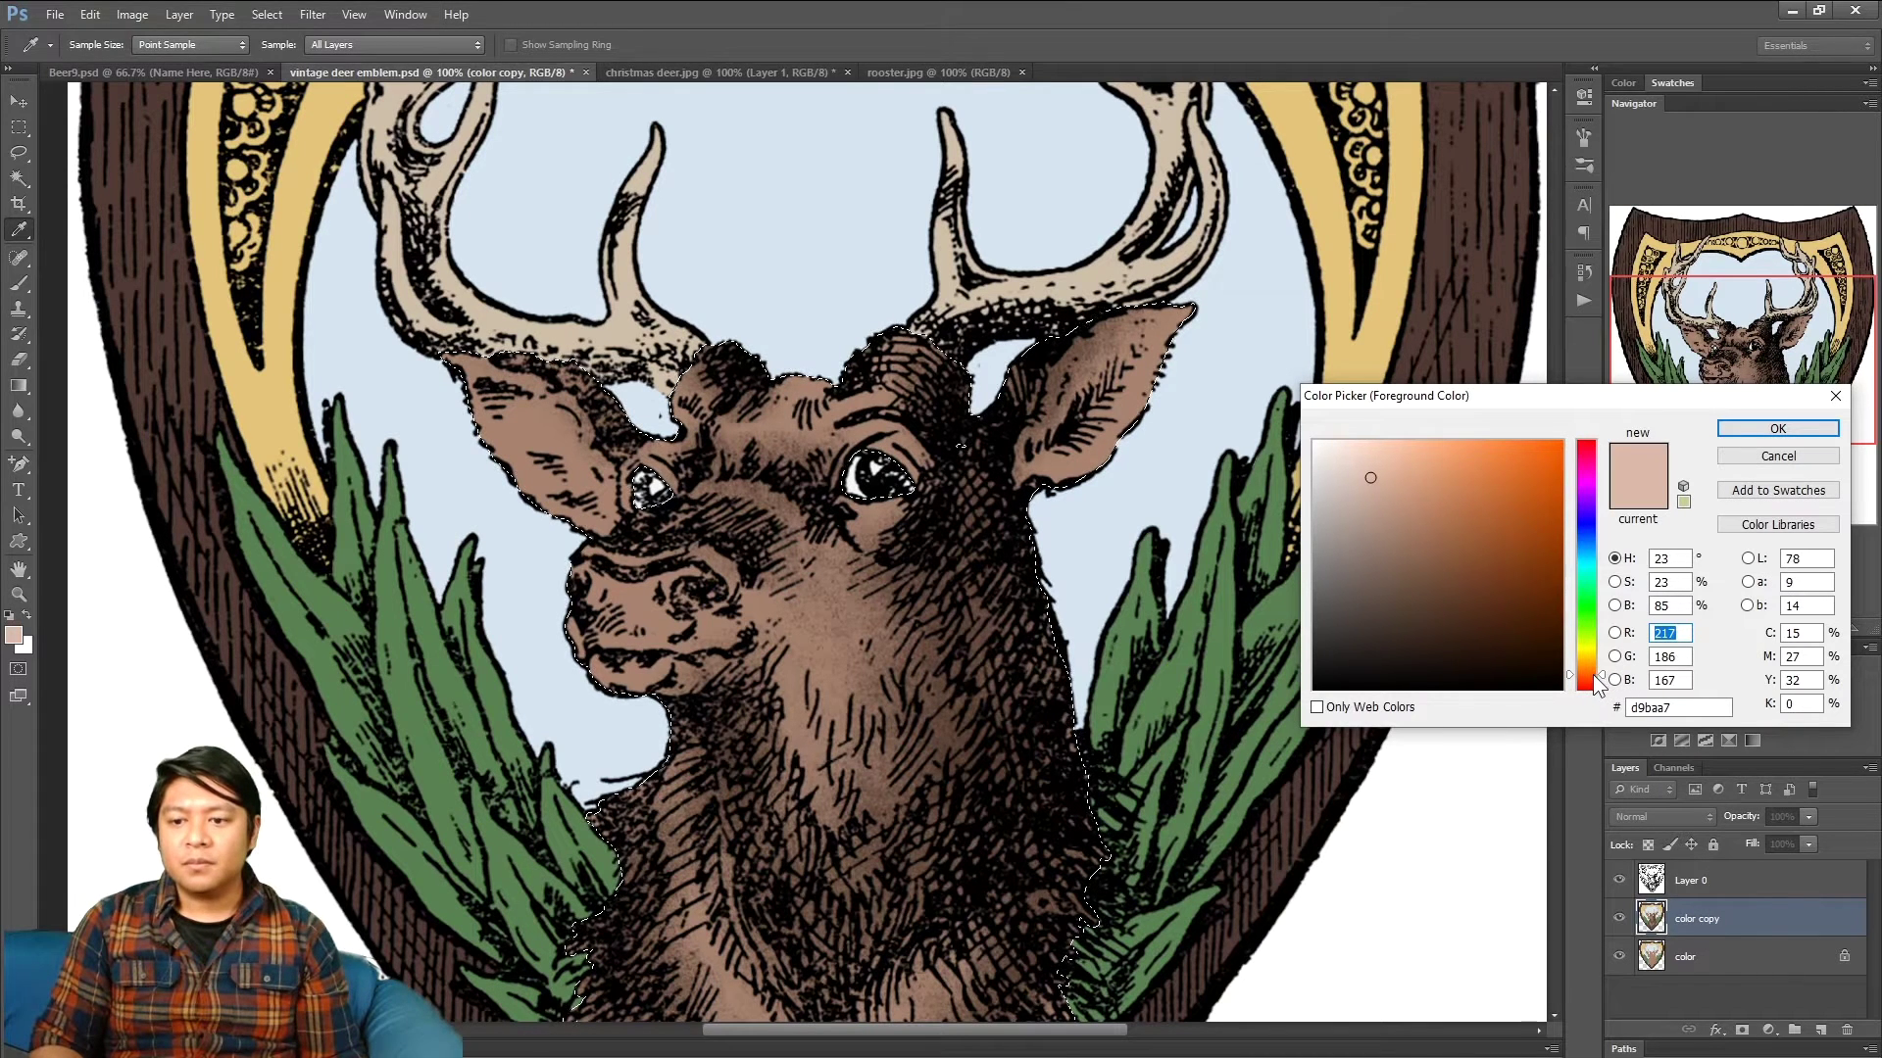
drag(1593, 676, 1594, 682)
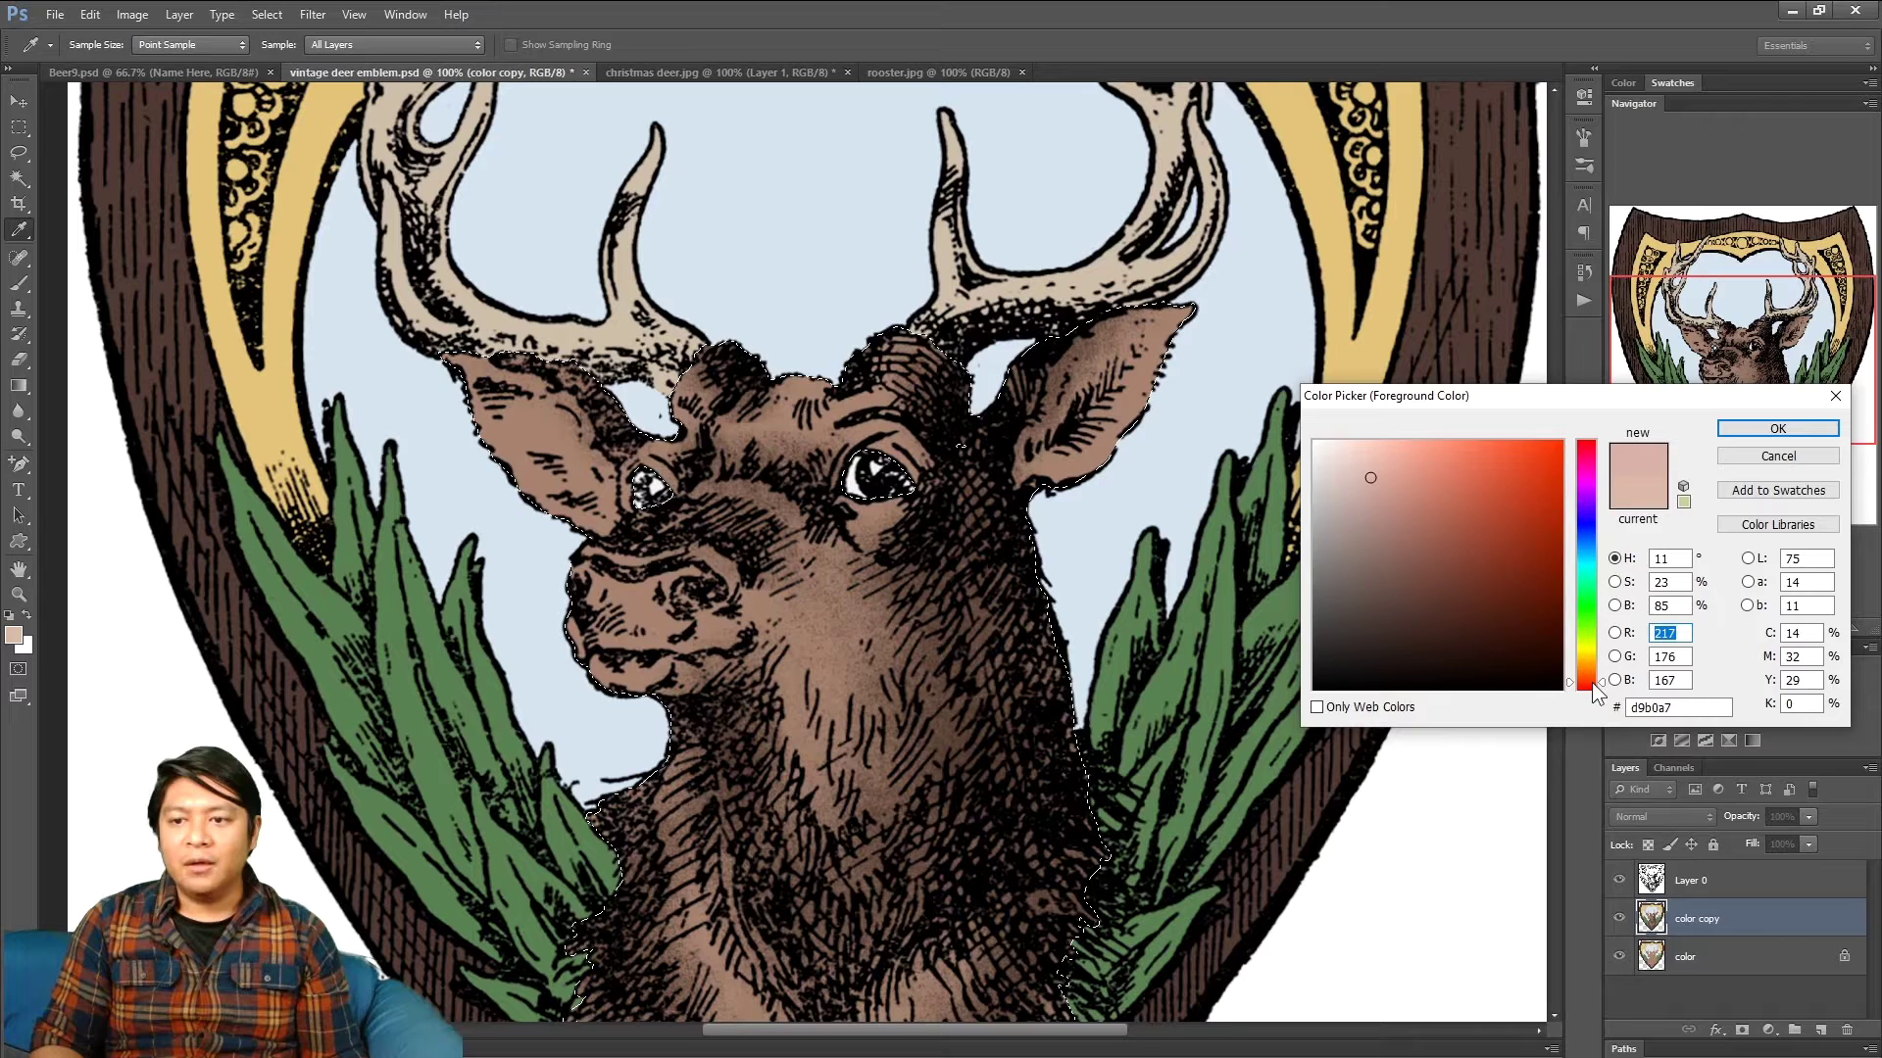
click(1379, 463)
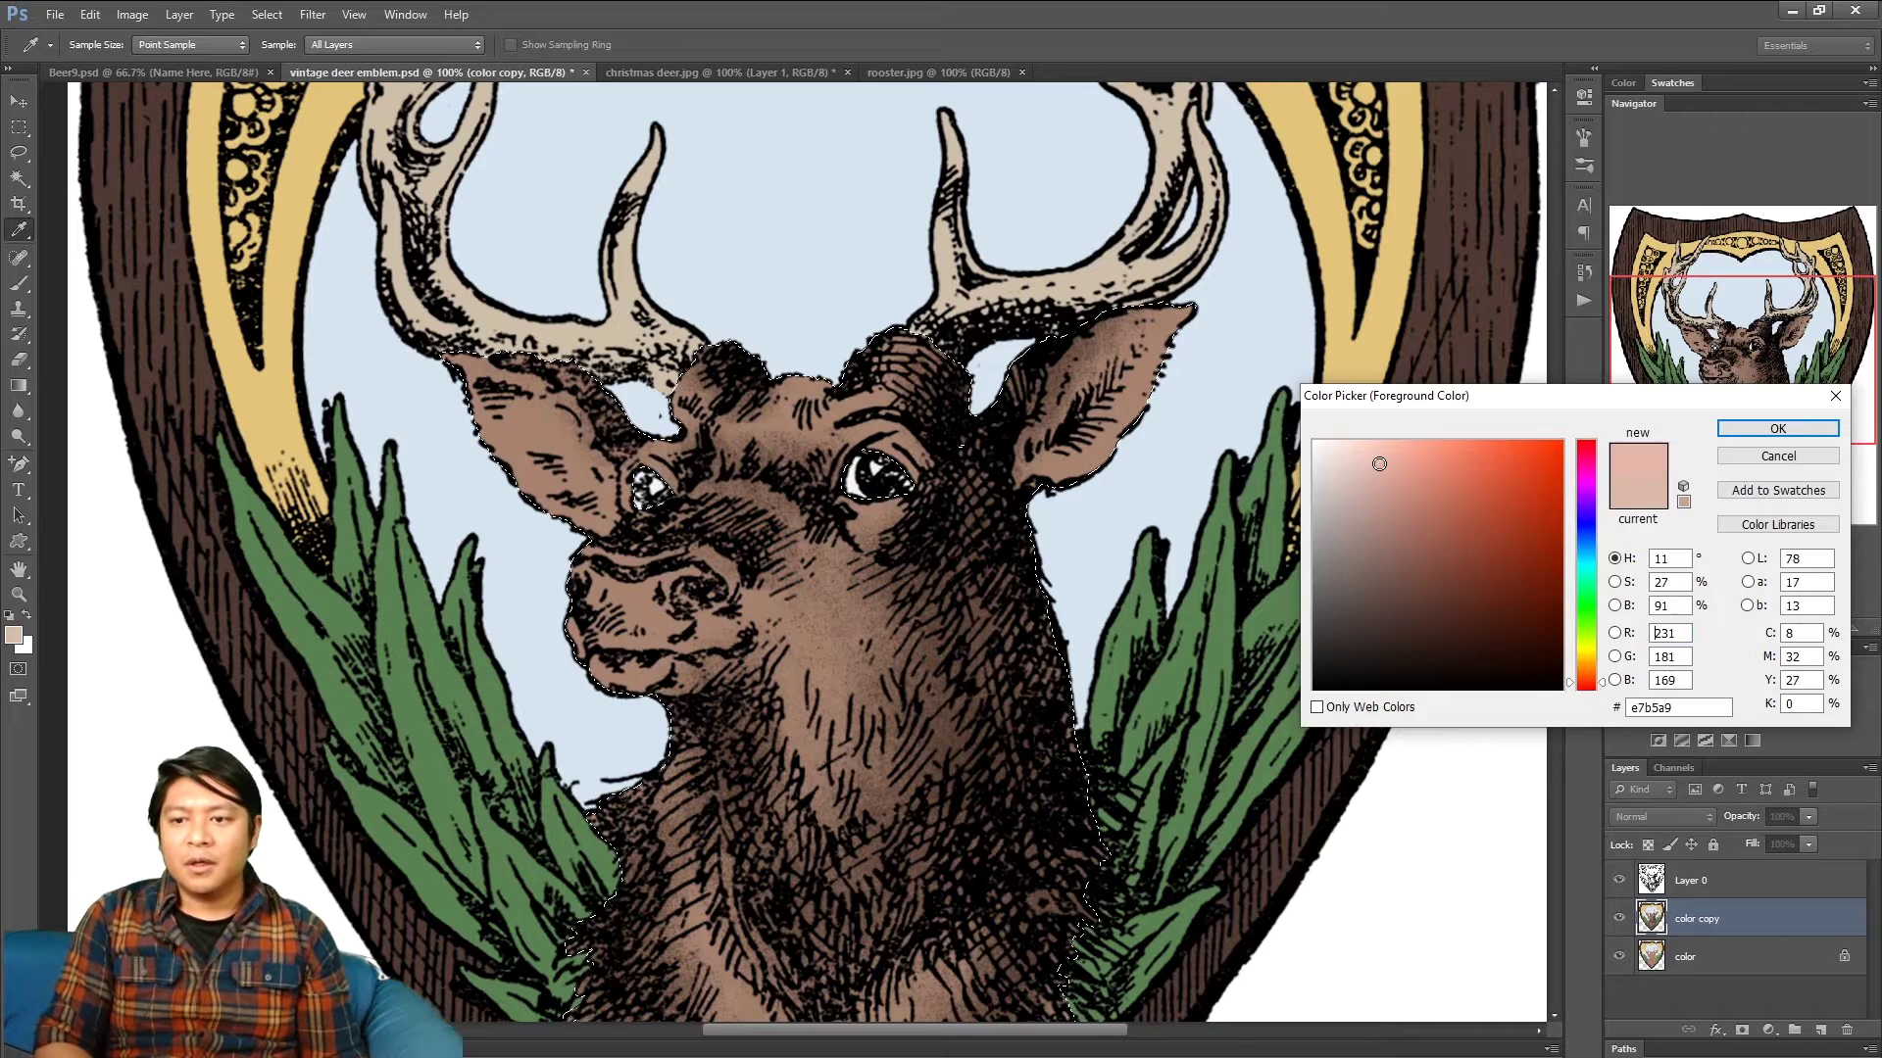
click(1721, 431)
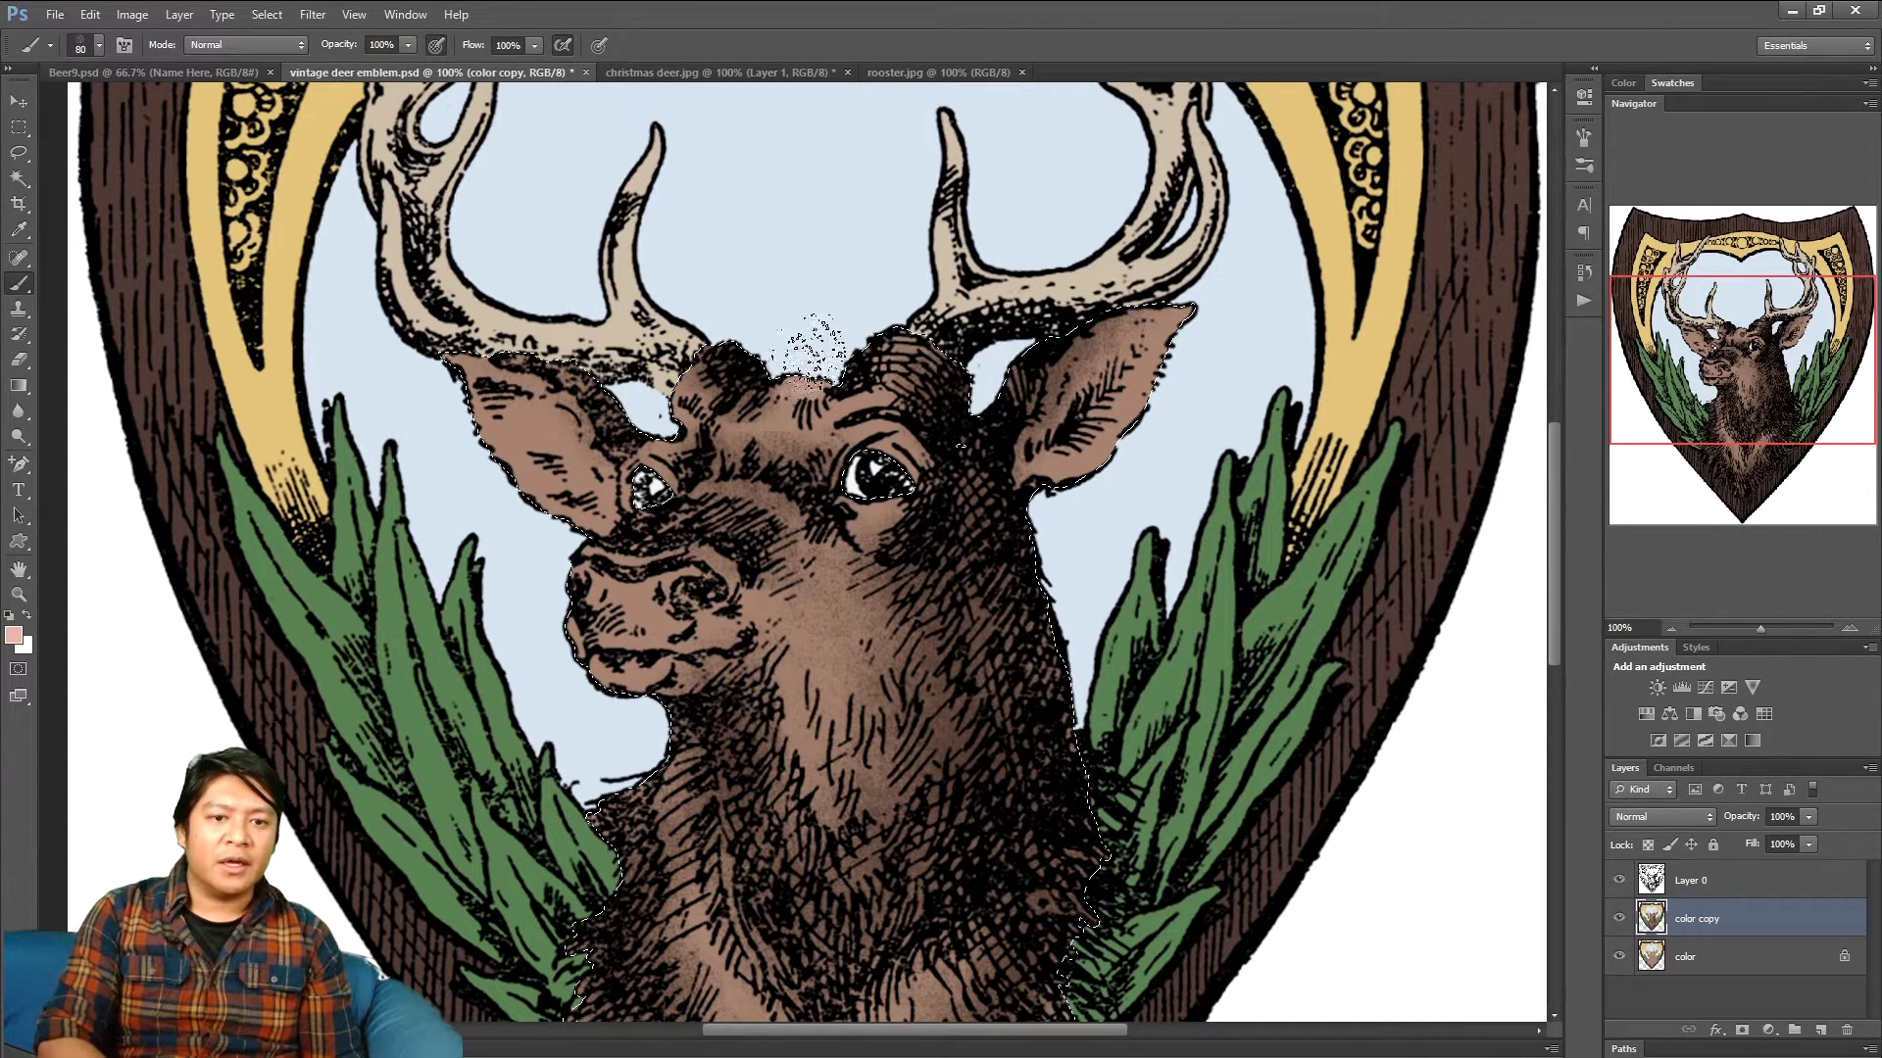
key(ctrl+z)
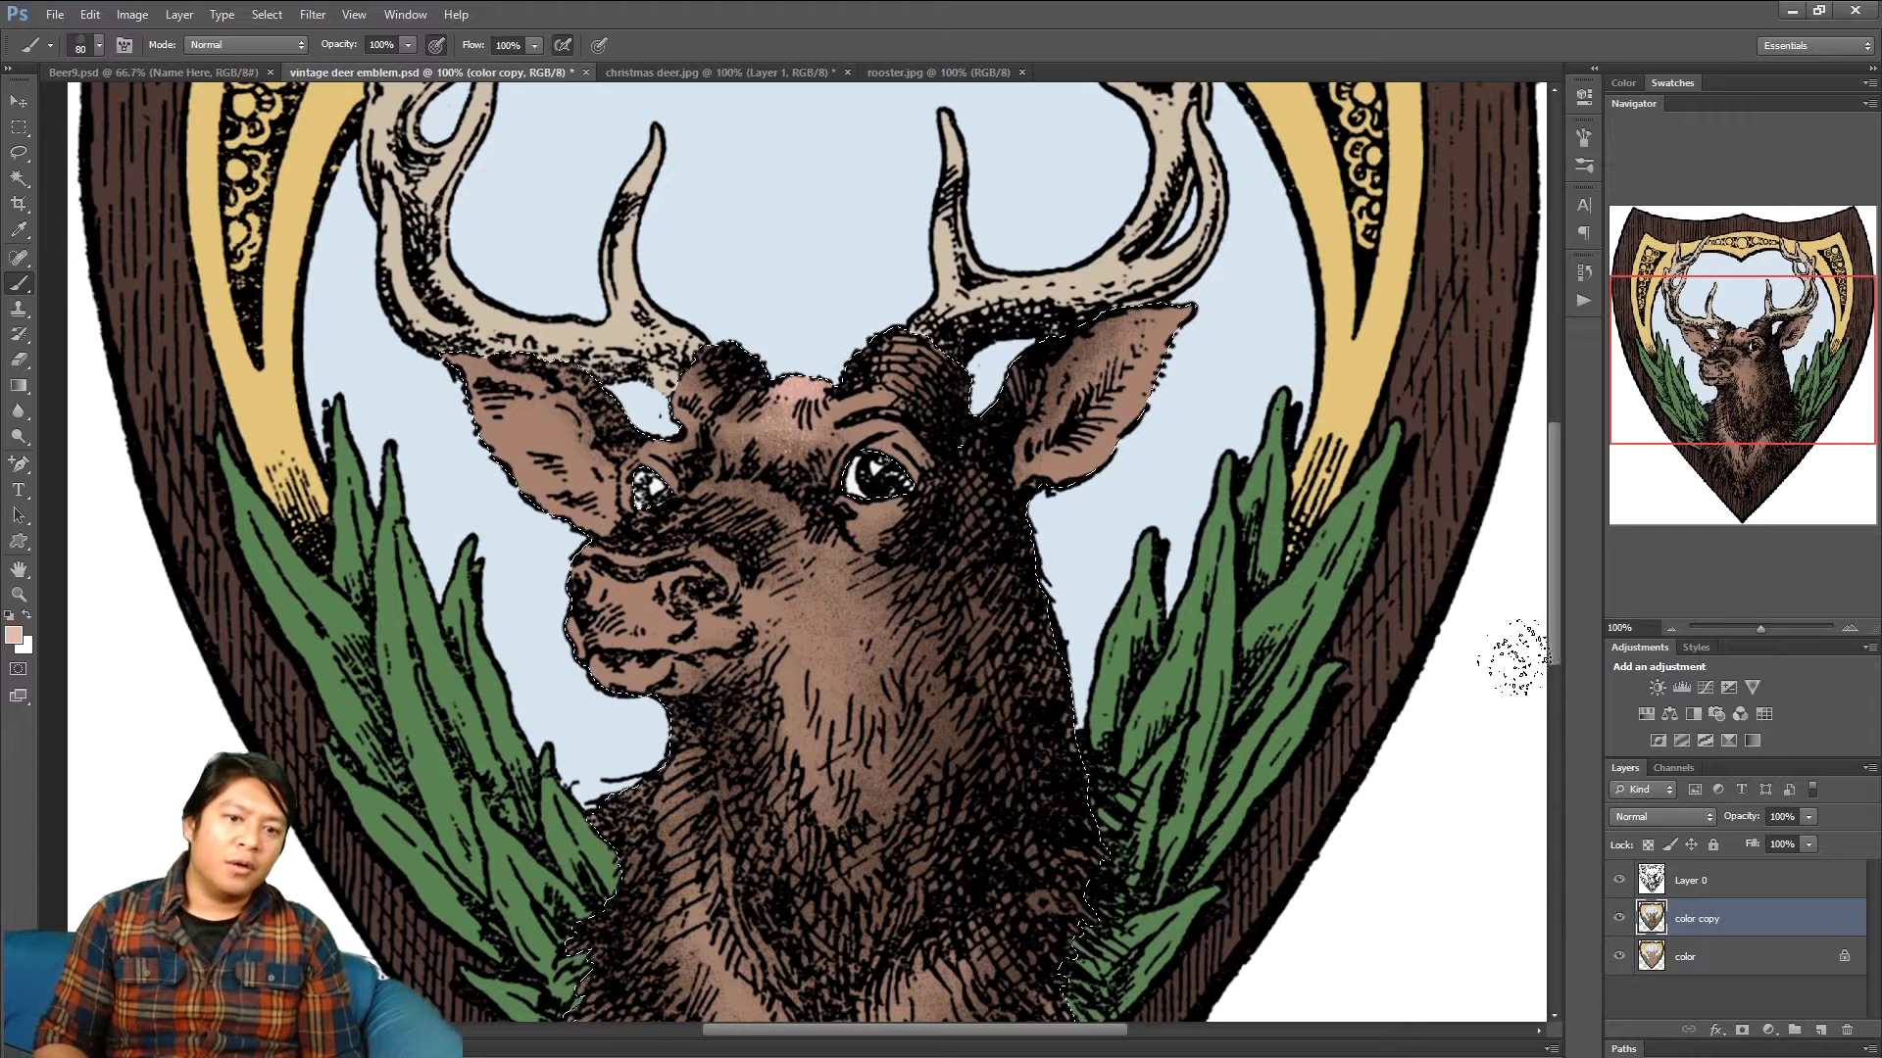
- Set the foreground color to warm tan #ebd2aa and brush highlights onto the deer's muzzle, ears, forehead and throat
click(11, 637)
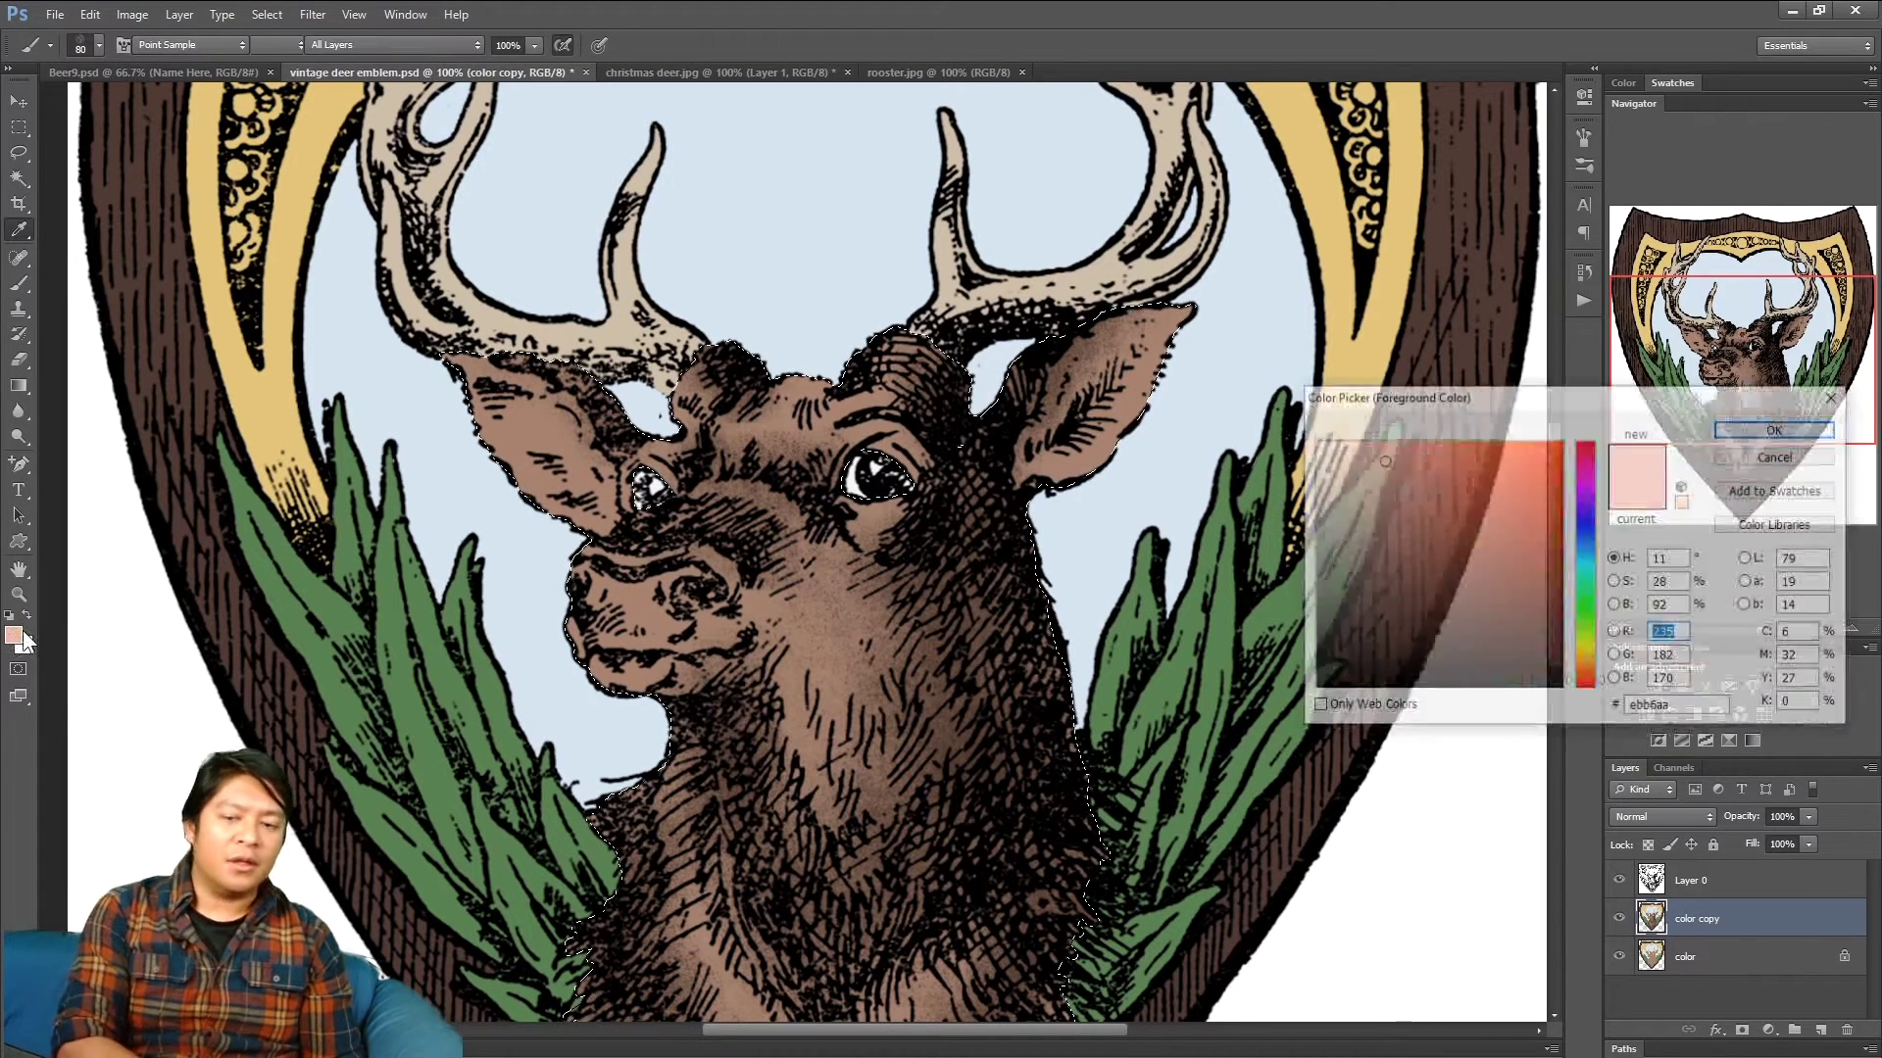
drag(1590, 677, 1598, 667)
click(1777, 429)
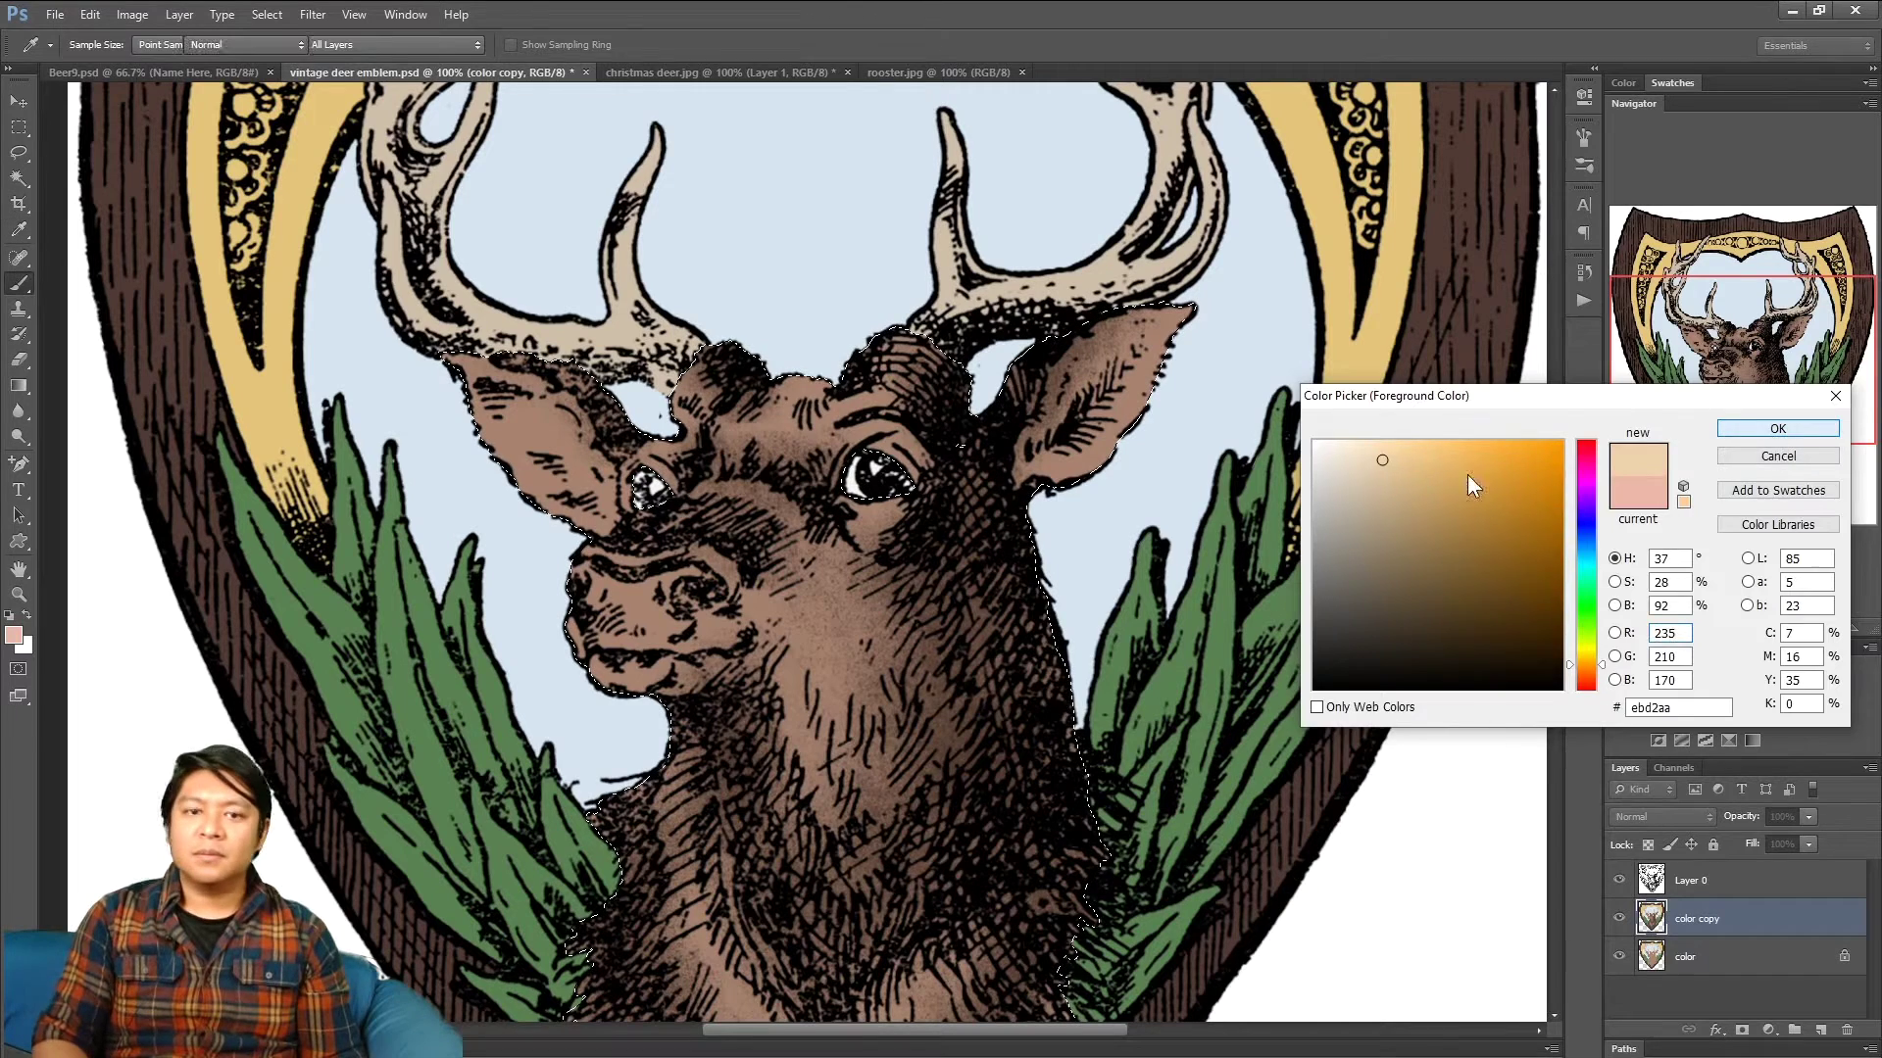
key(Return)
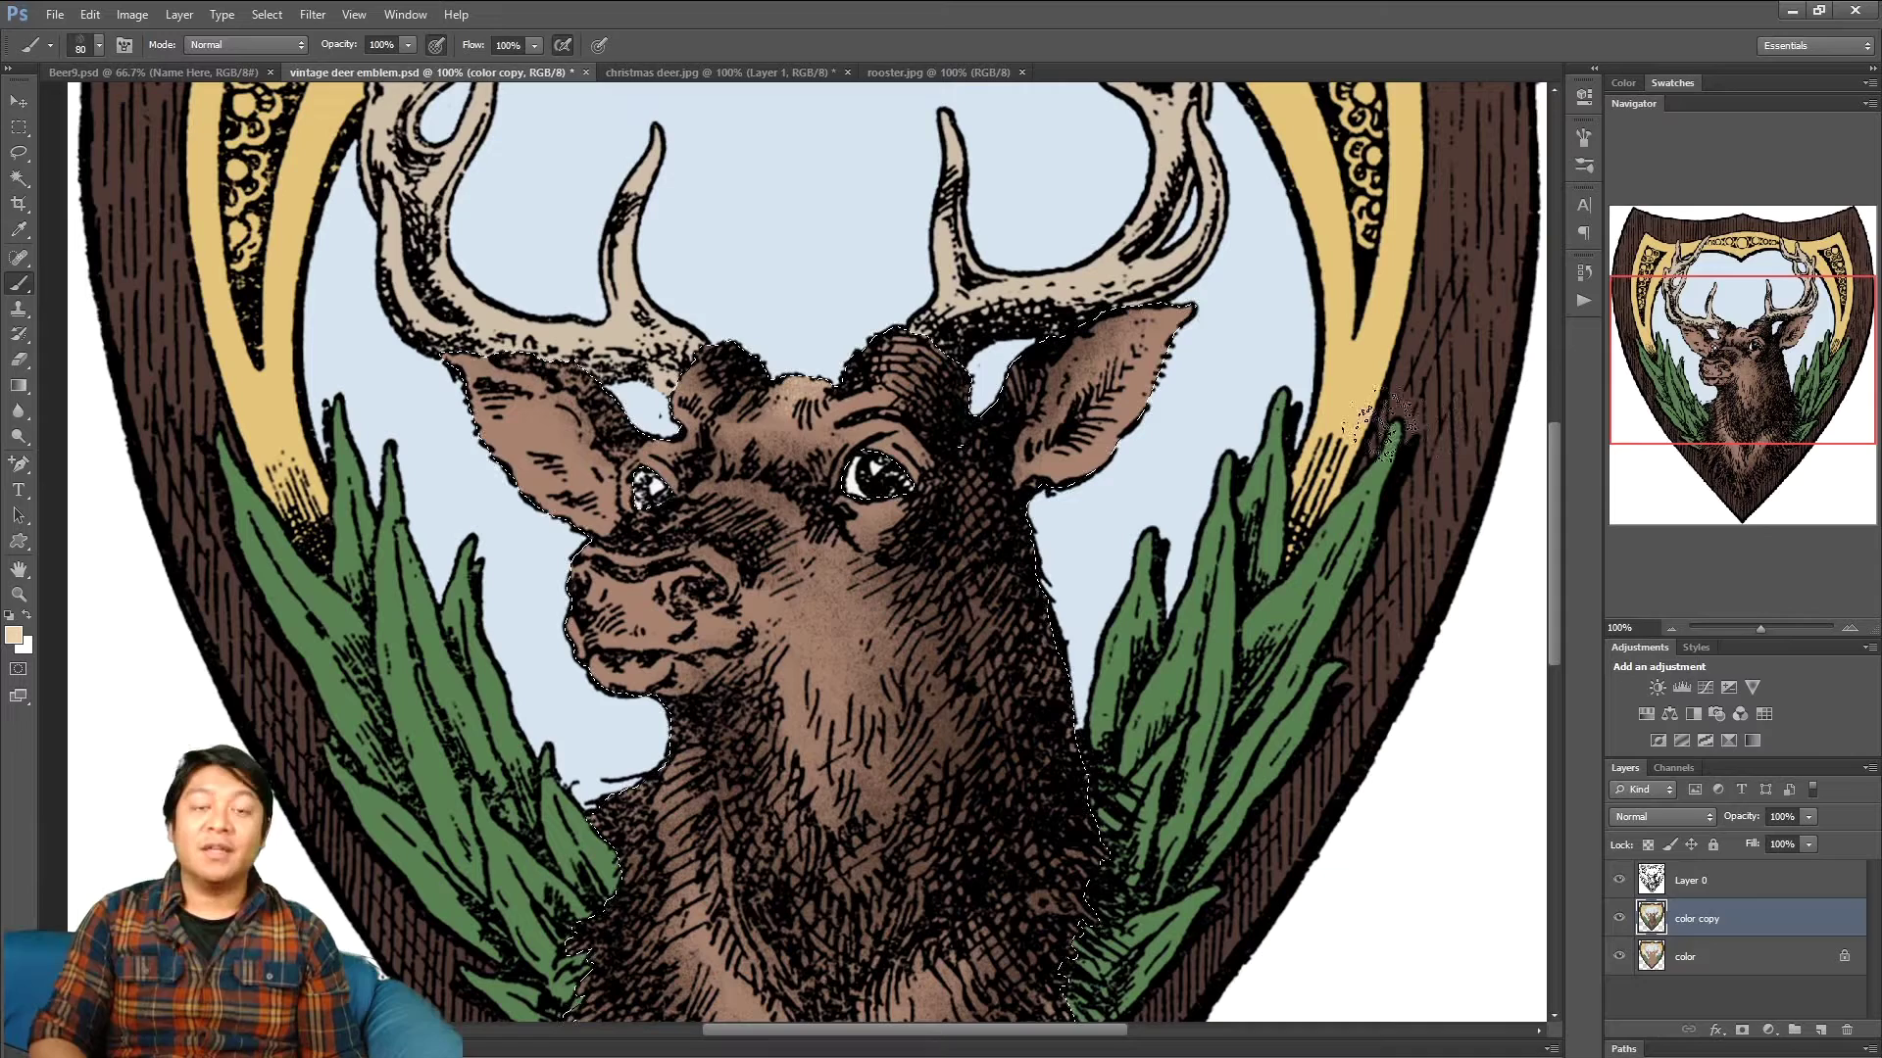
scroll(676, 392, down, 3)
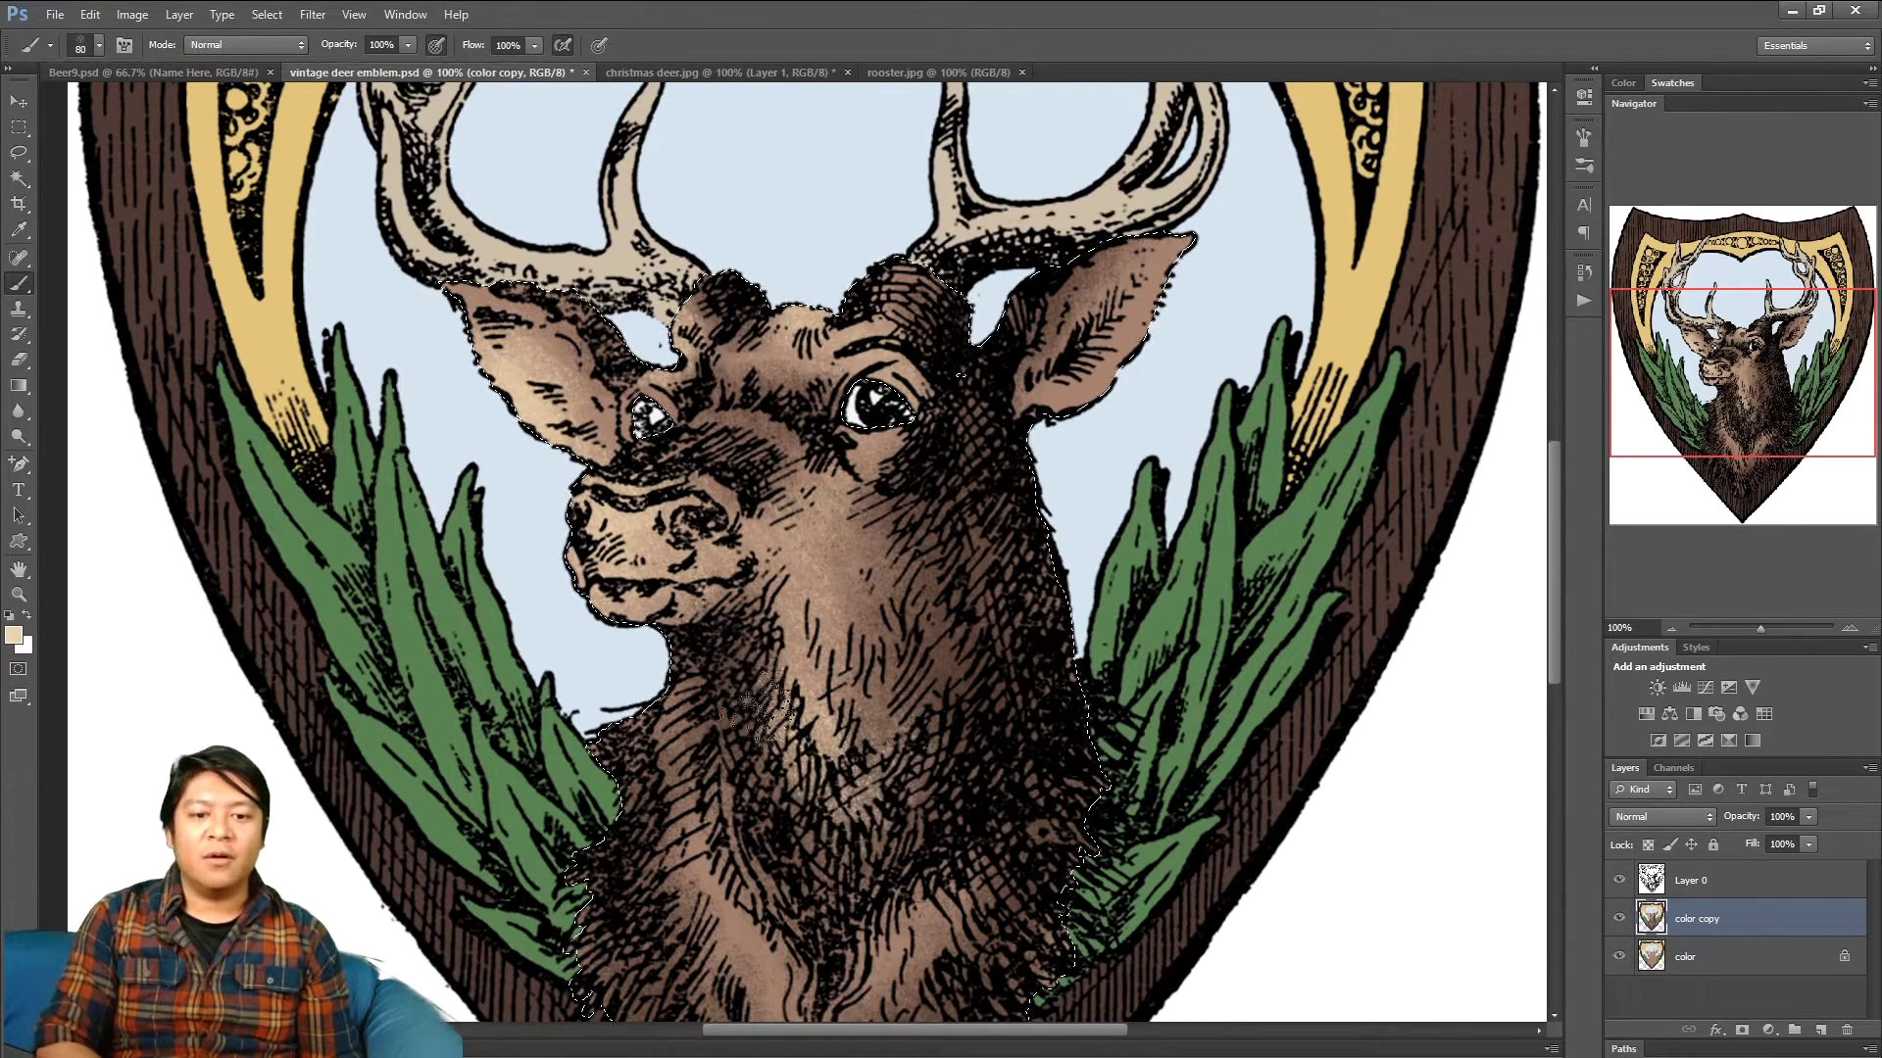
- Reduce the brush to 70 px and add tan highlights under the eye and on the forehead
key(bracketleft)
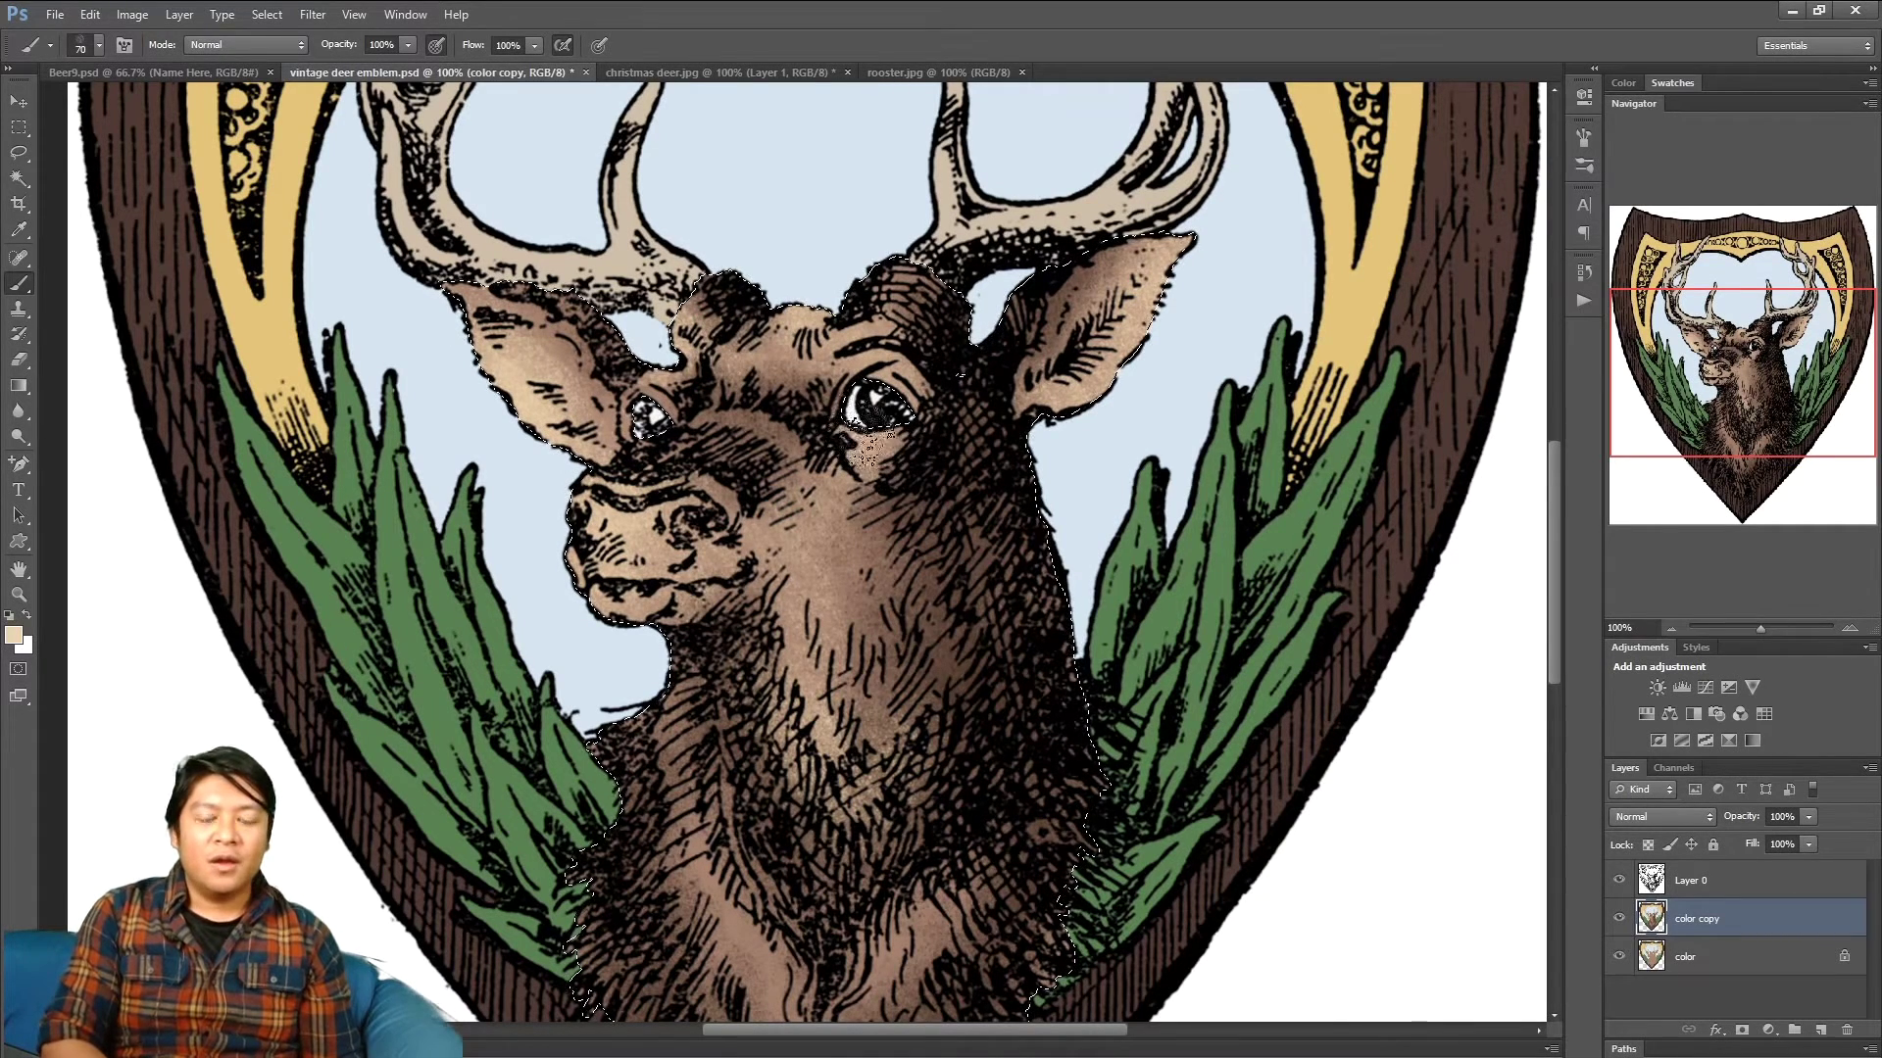
scroll(784, 343, down, 1)
scroll(833, 373, up, 2)
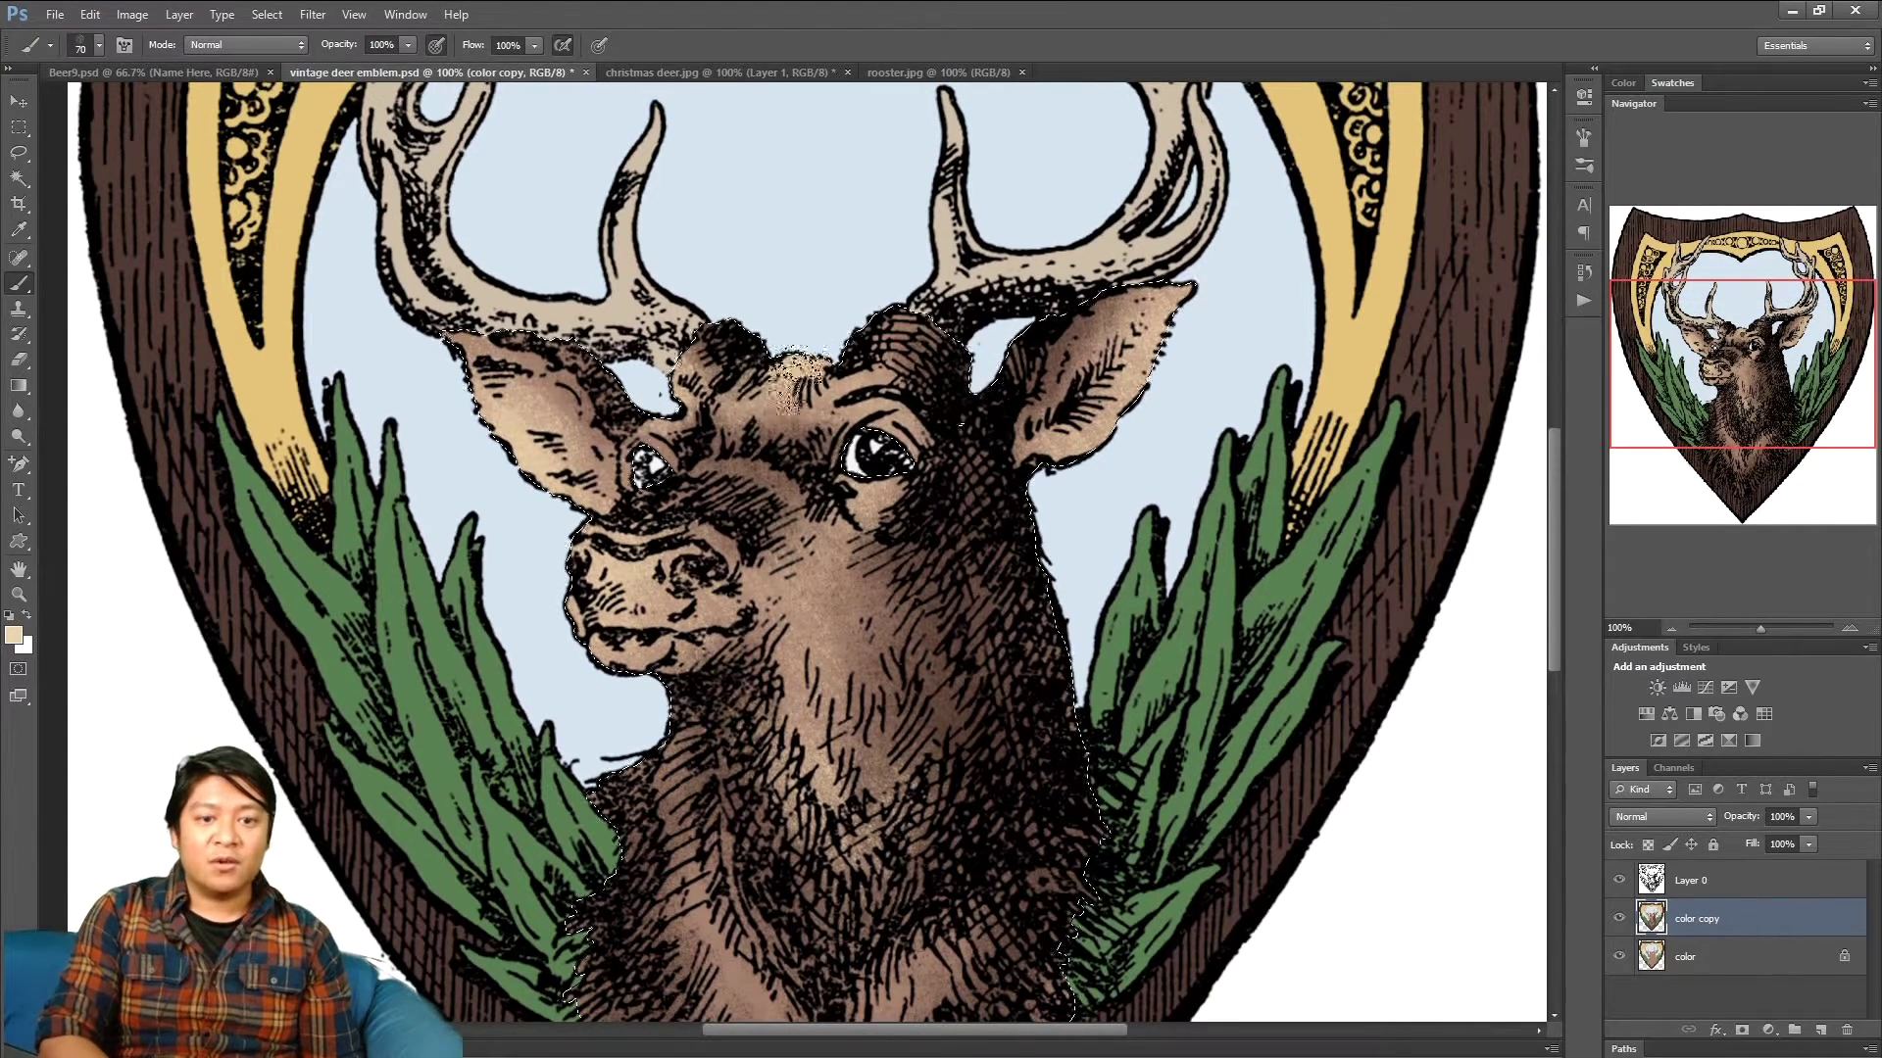
- Brush tan highlights along the light fur of the deer's chest, down to its lower tip
scroll(686, 431, down, 3)
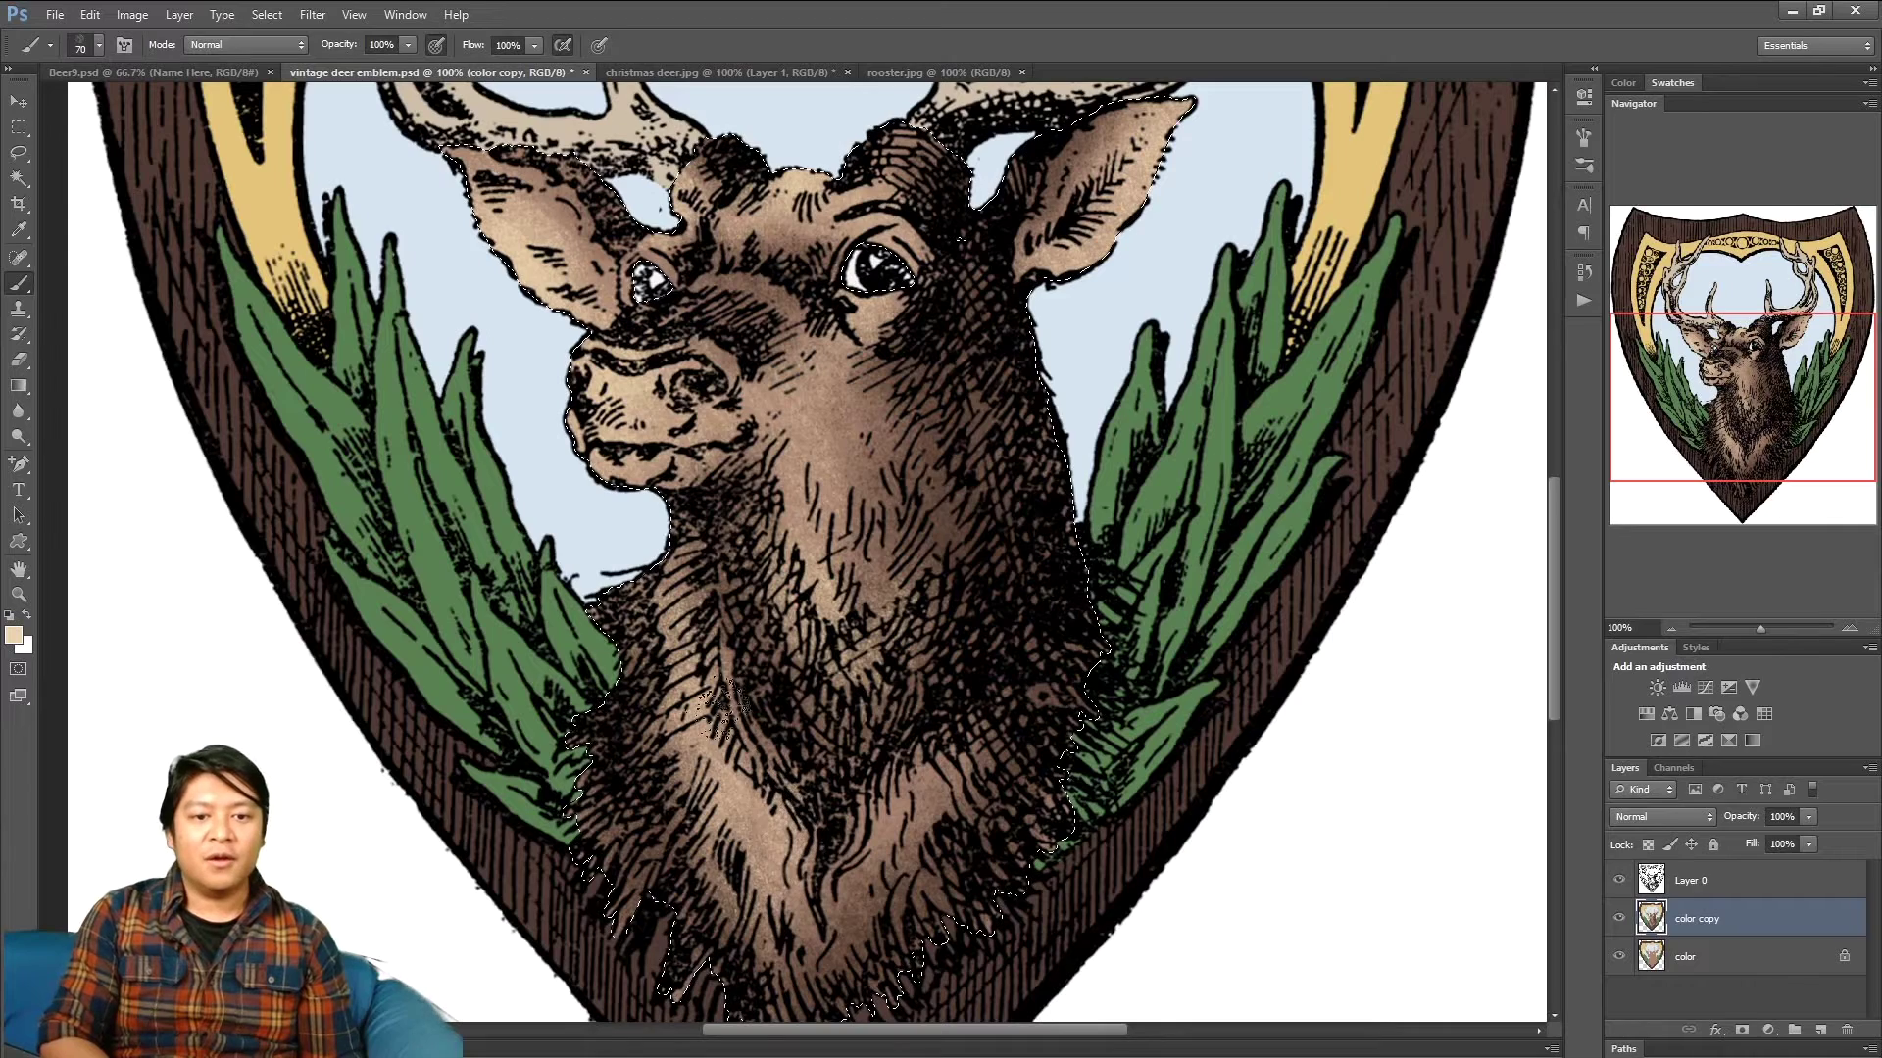
scroll(755, 698, down, 3)
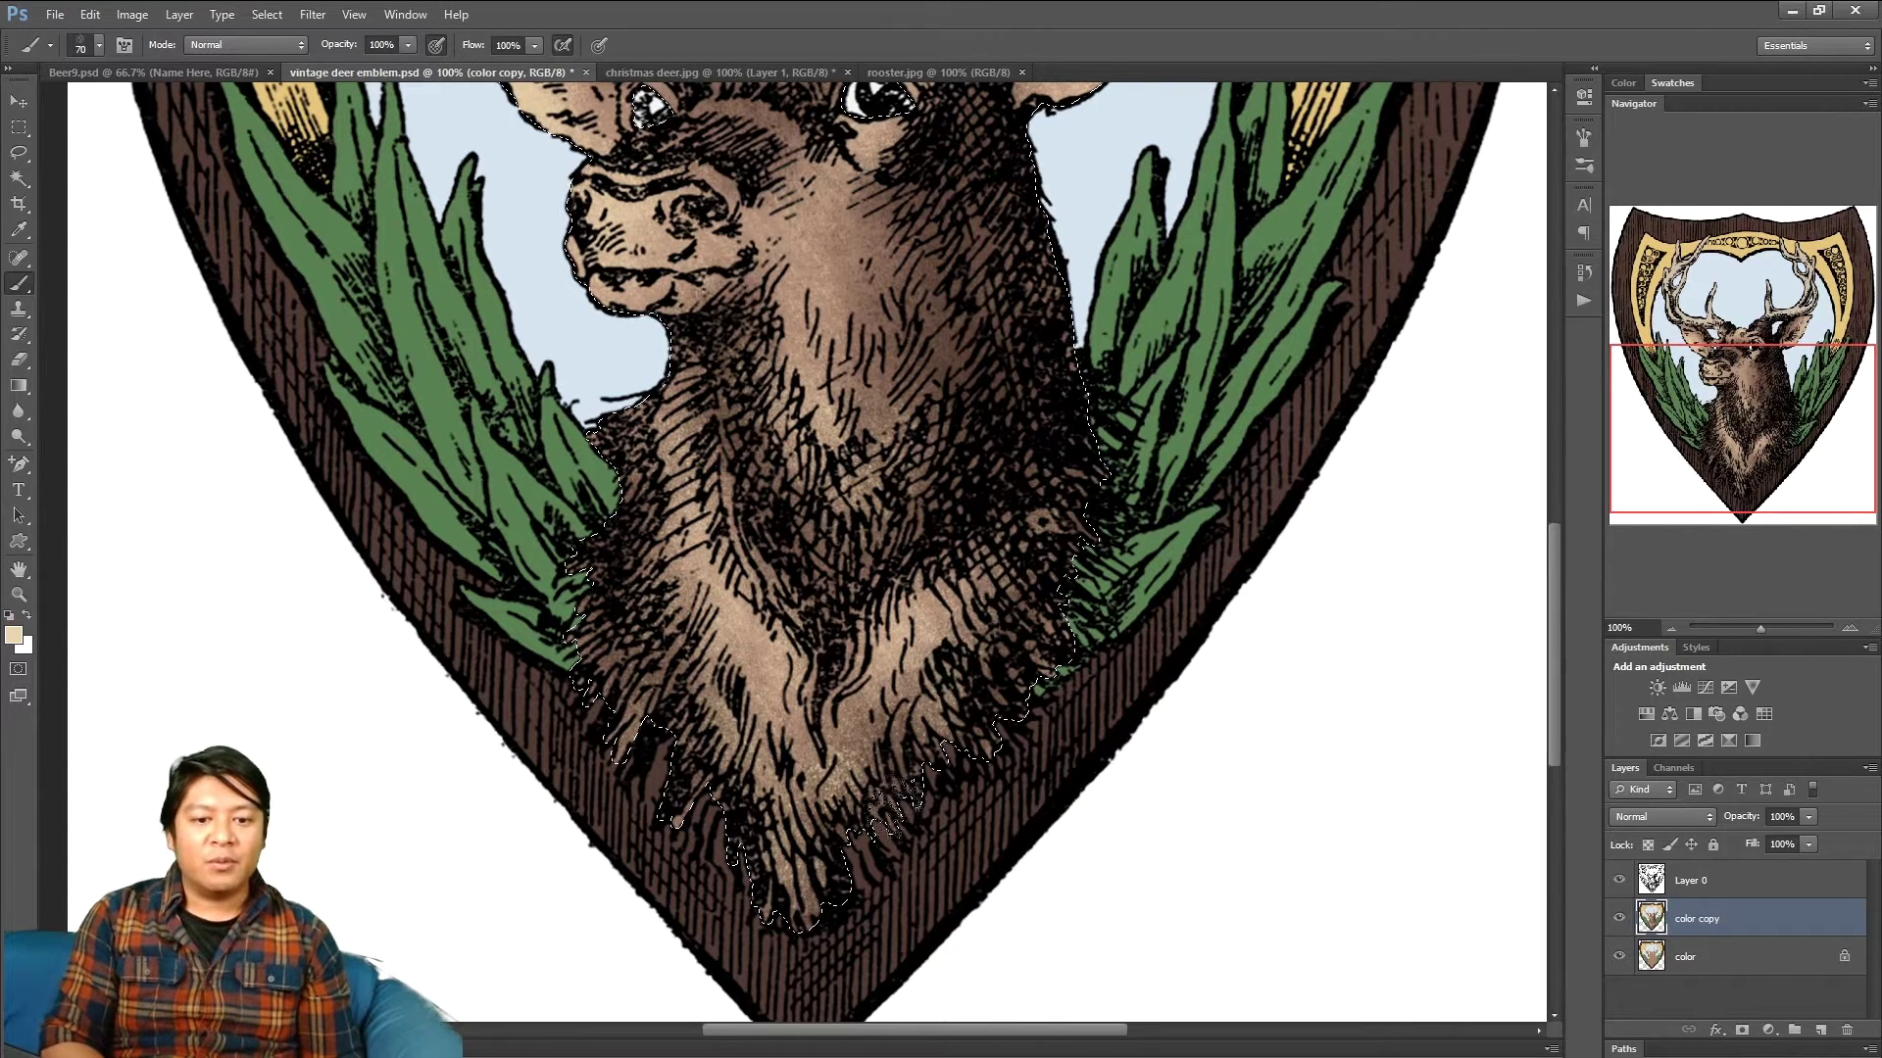
drag(1688, 437, 1687, 416)
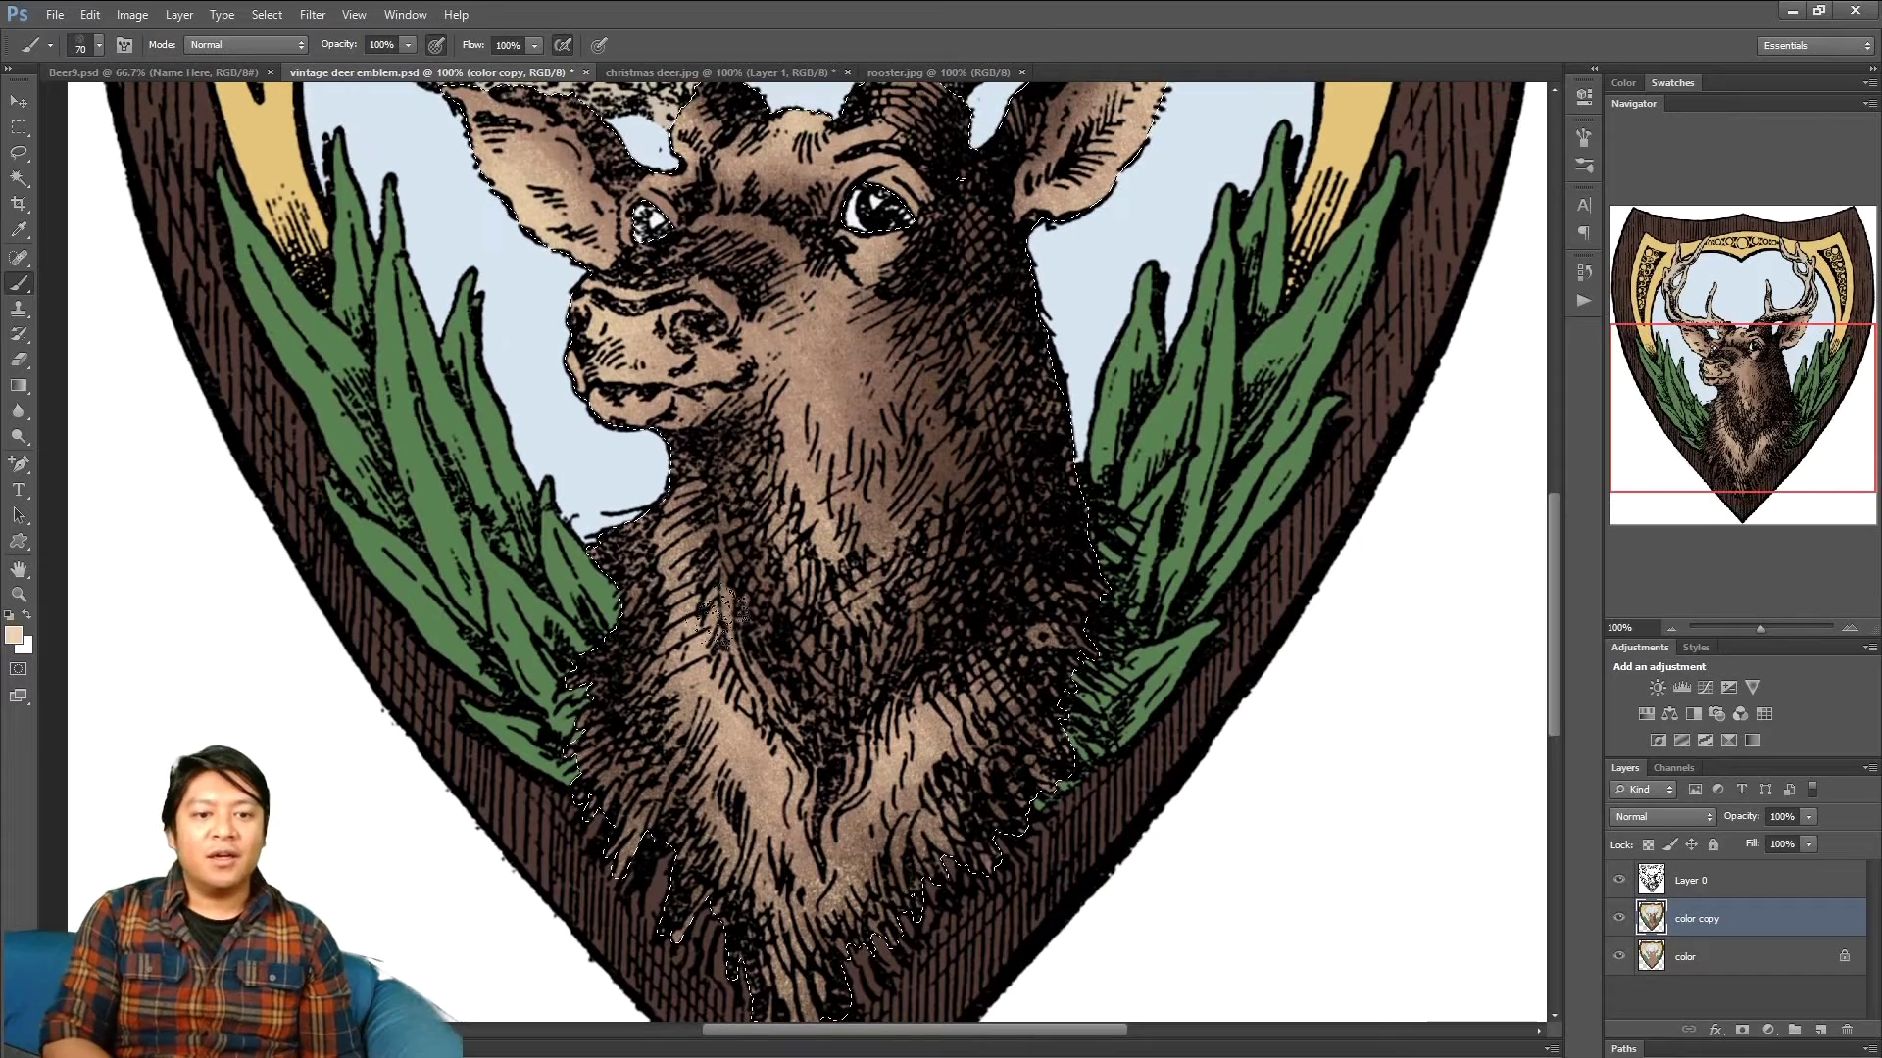
scroll(731, 853, up, 4)
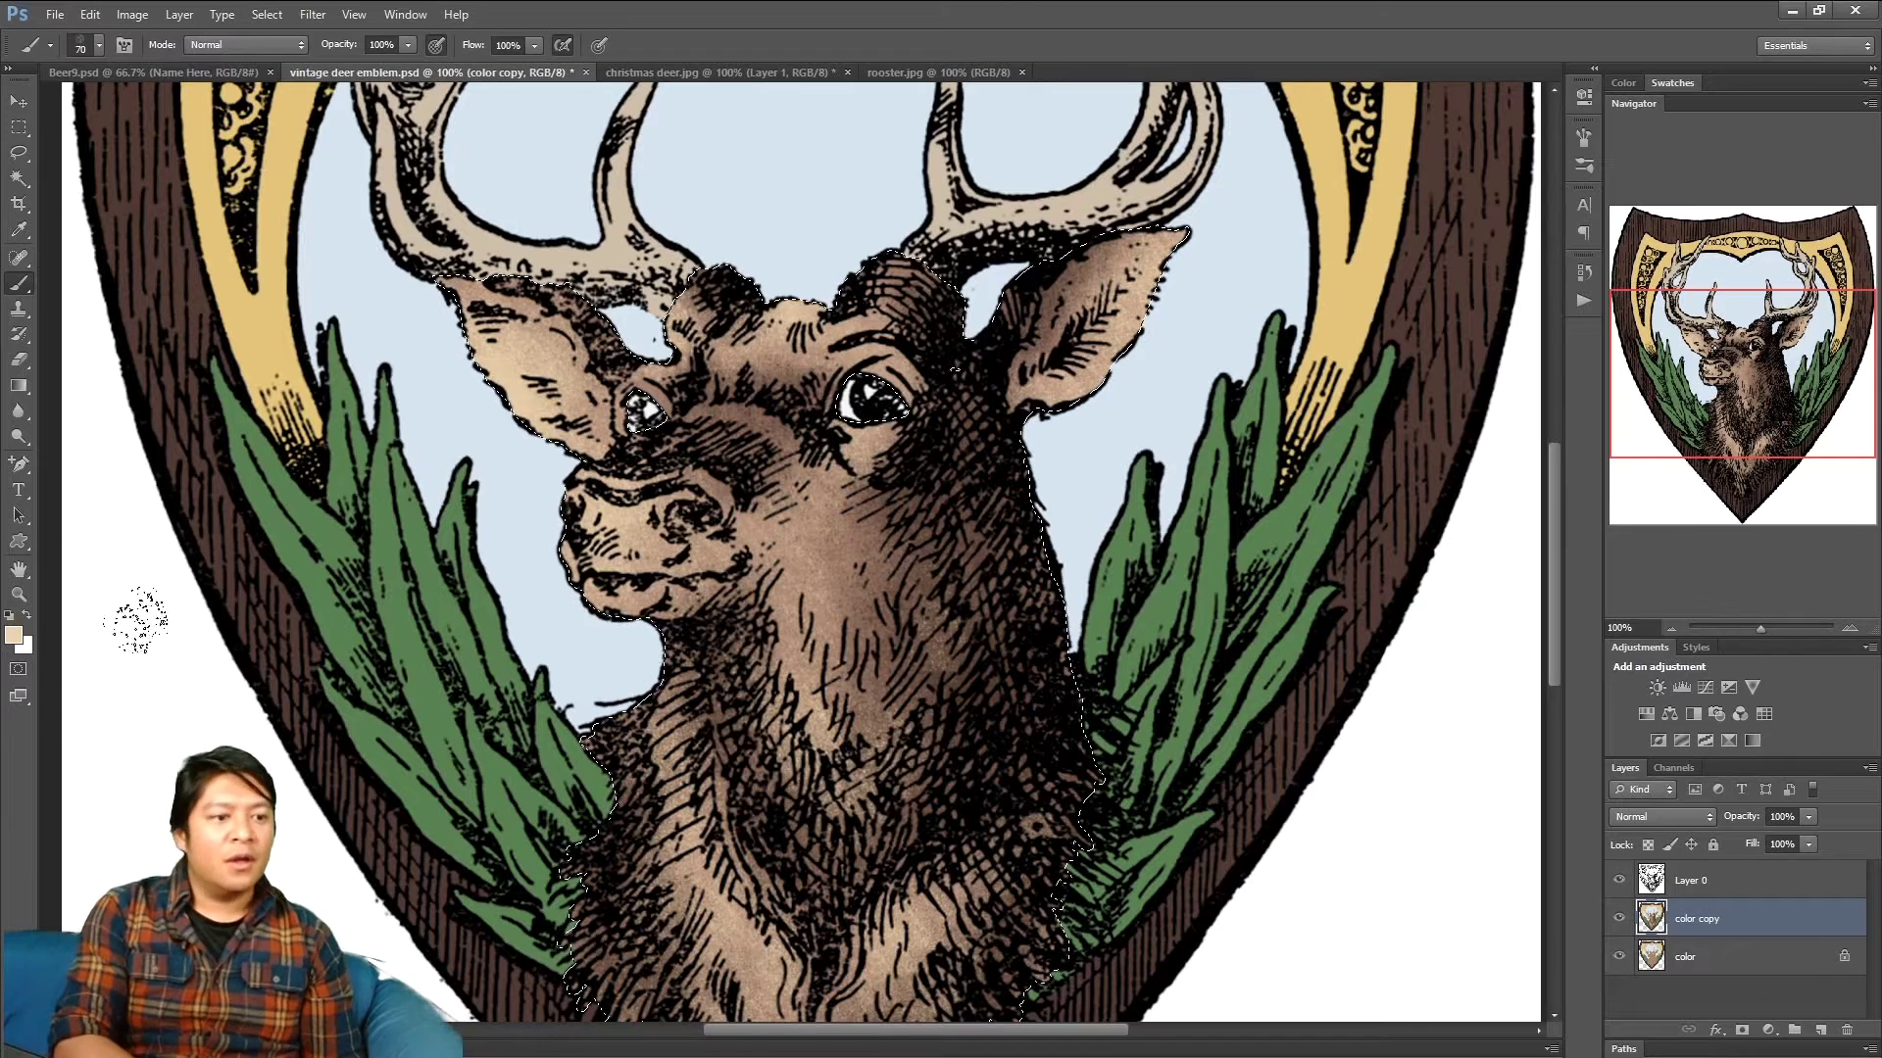
- Set the foreground color to a pale cream, #fef1dd, for the brightest highlights
click(14, 635)
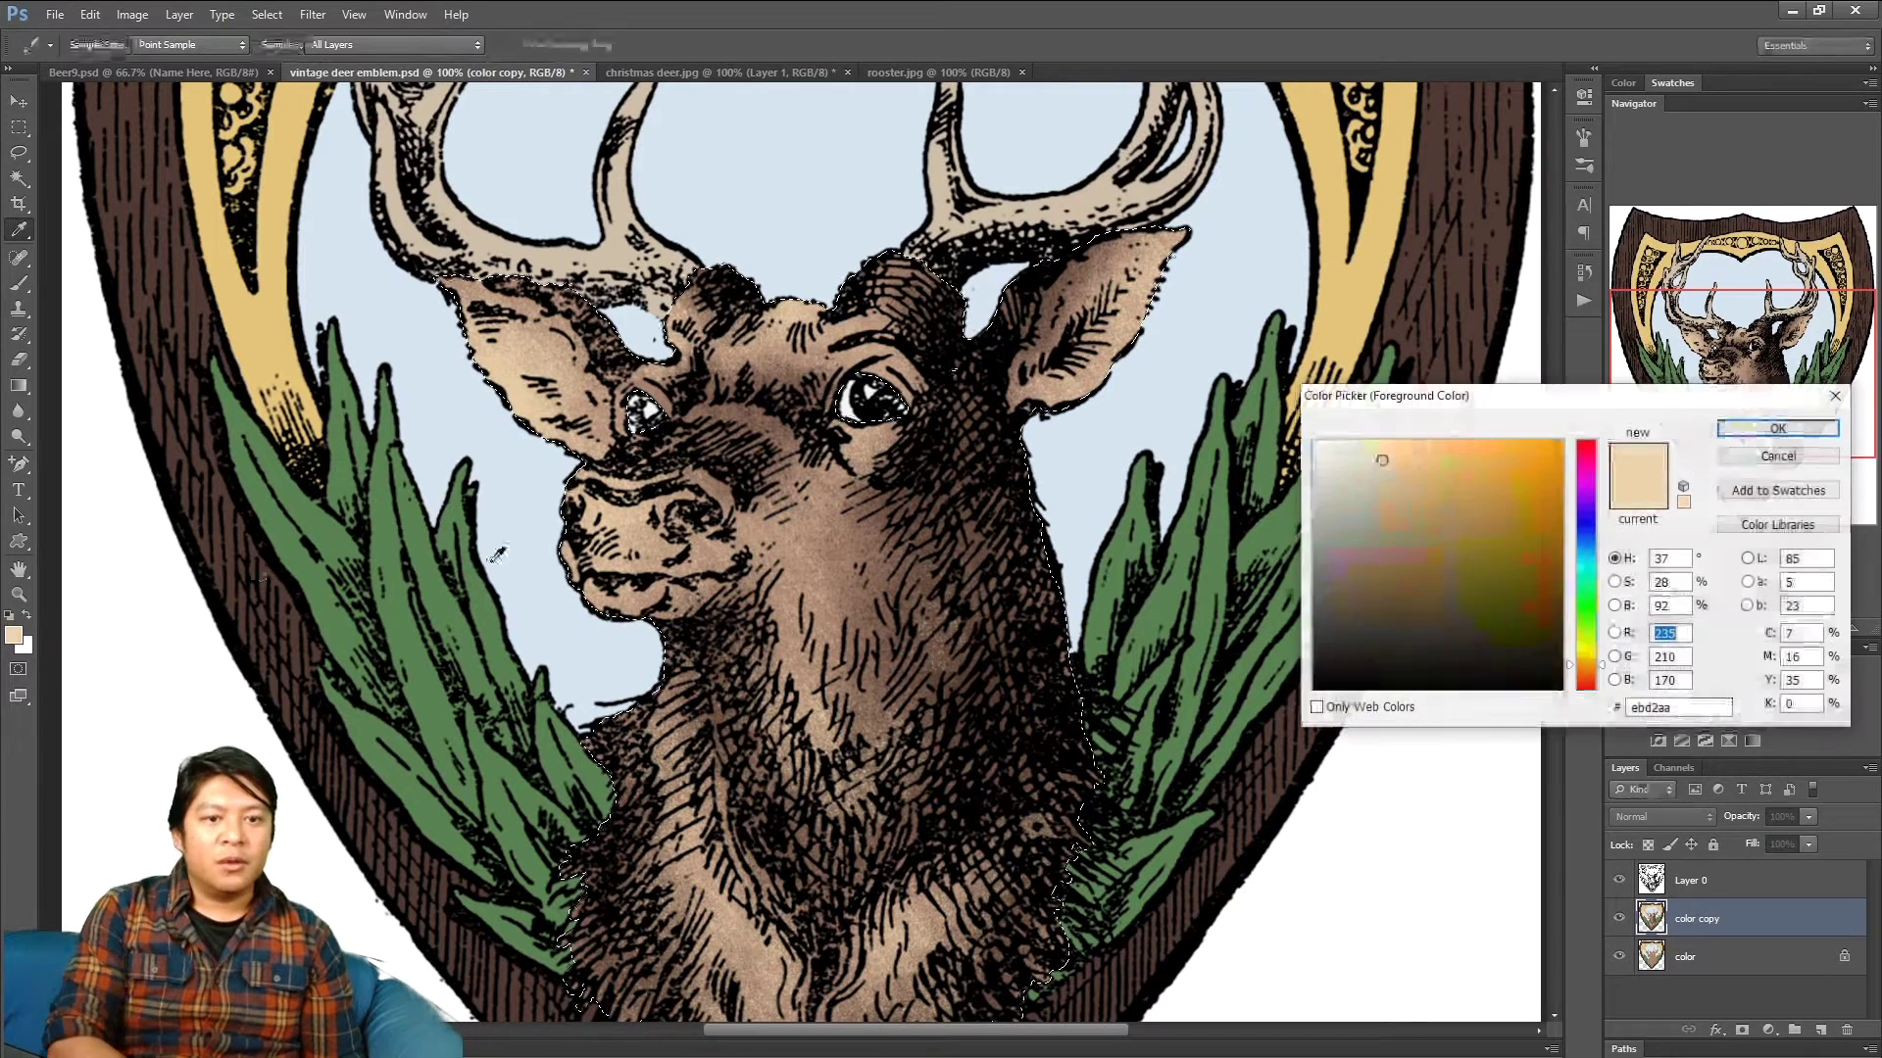
click(1349, 451)
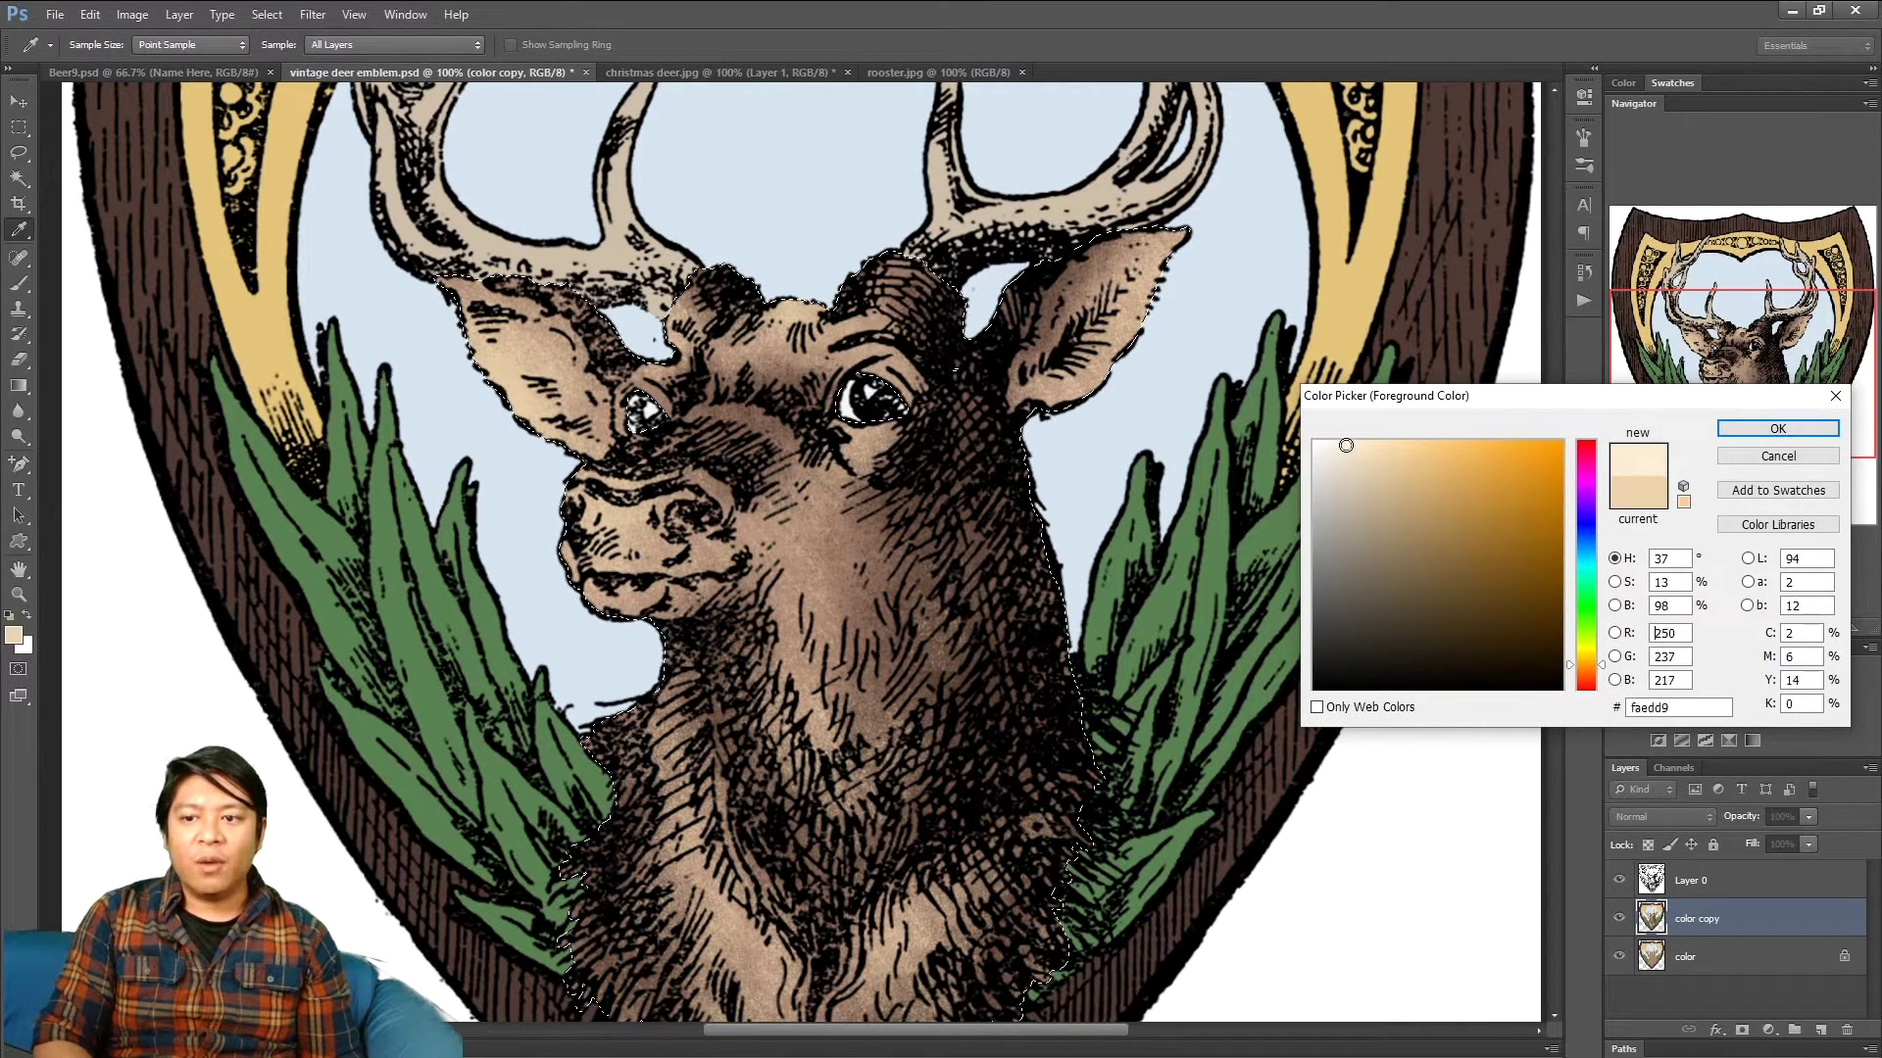
drag(1344, 447, 1344, 442)
click(1729, 428)
key(b)
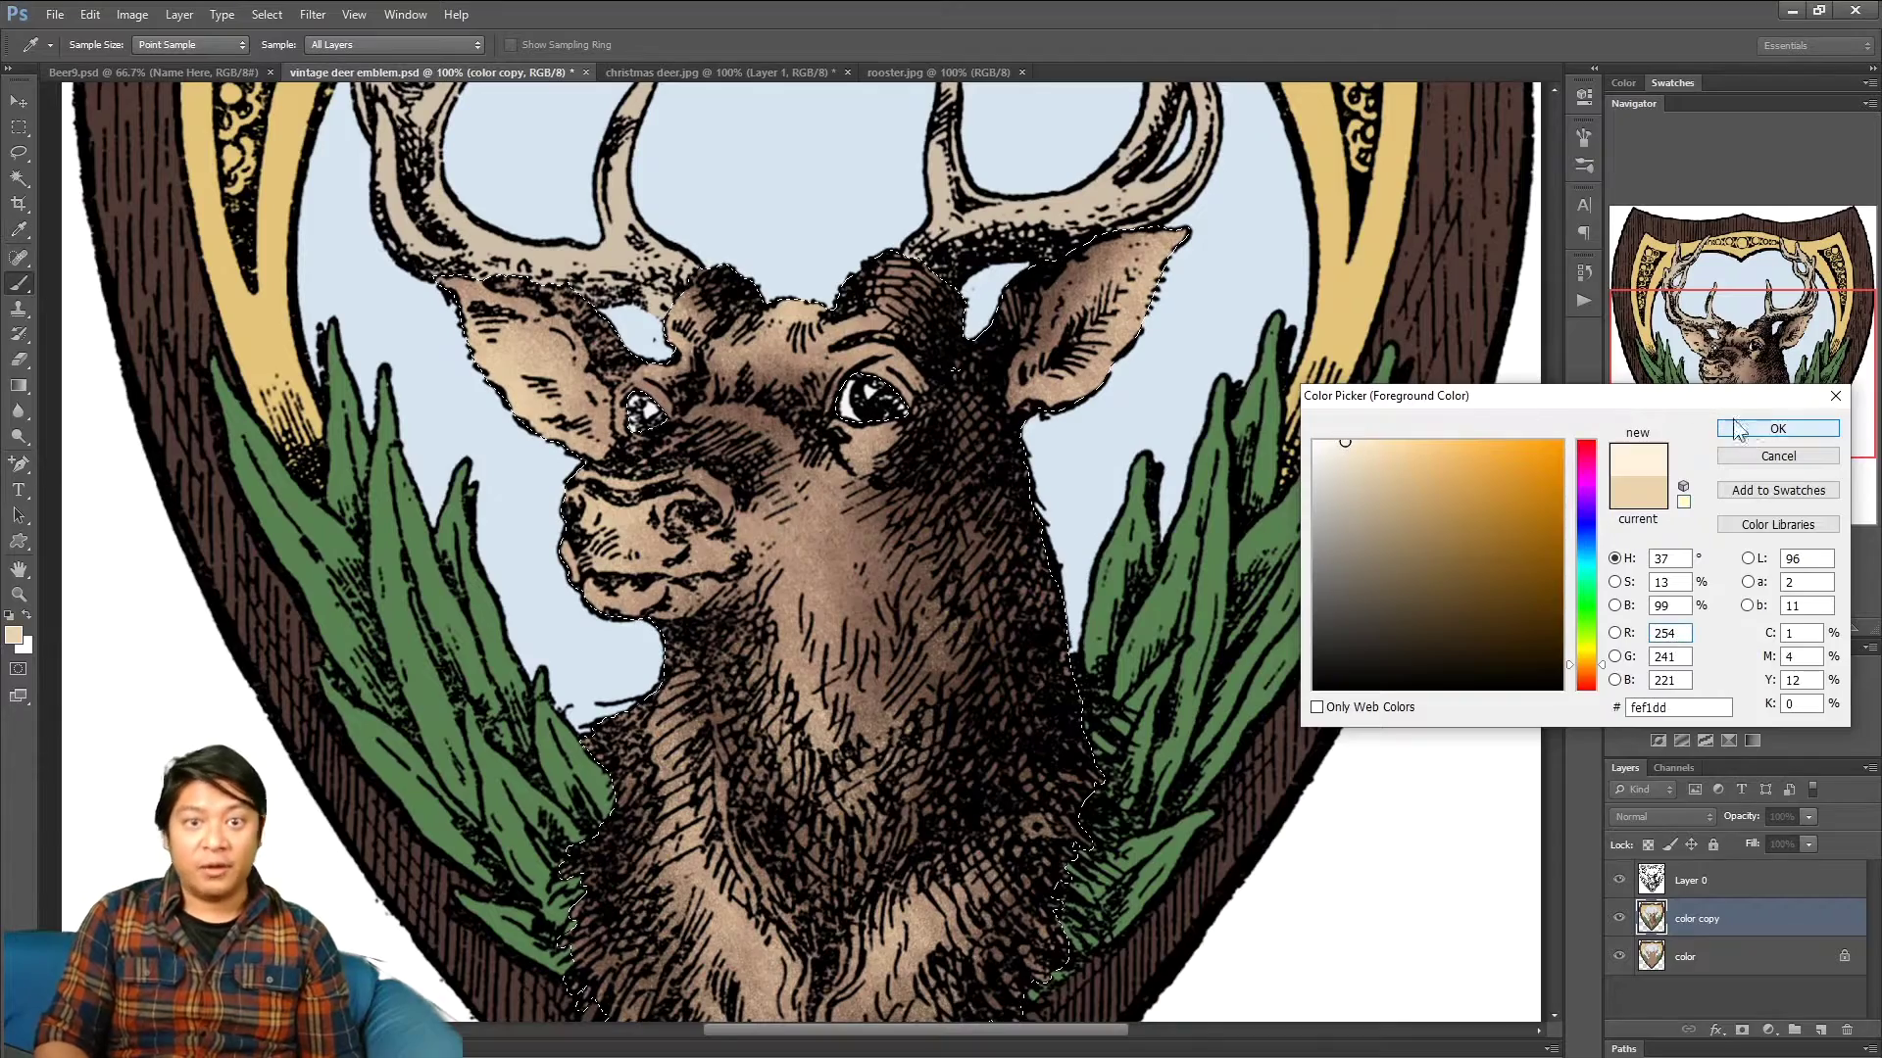
- Examine where the lightest tones fall in the christmas deer.jpg and rooster.jpg reference illustrations
click(743, 74)
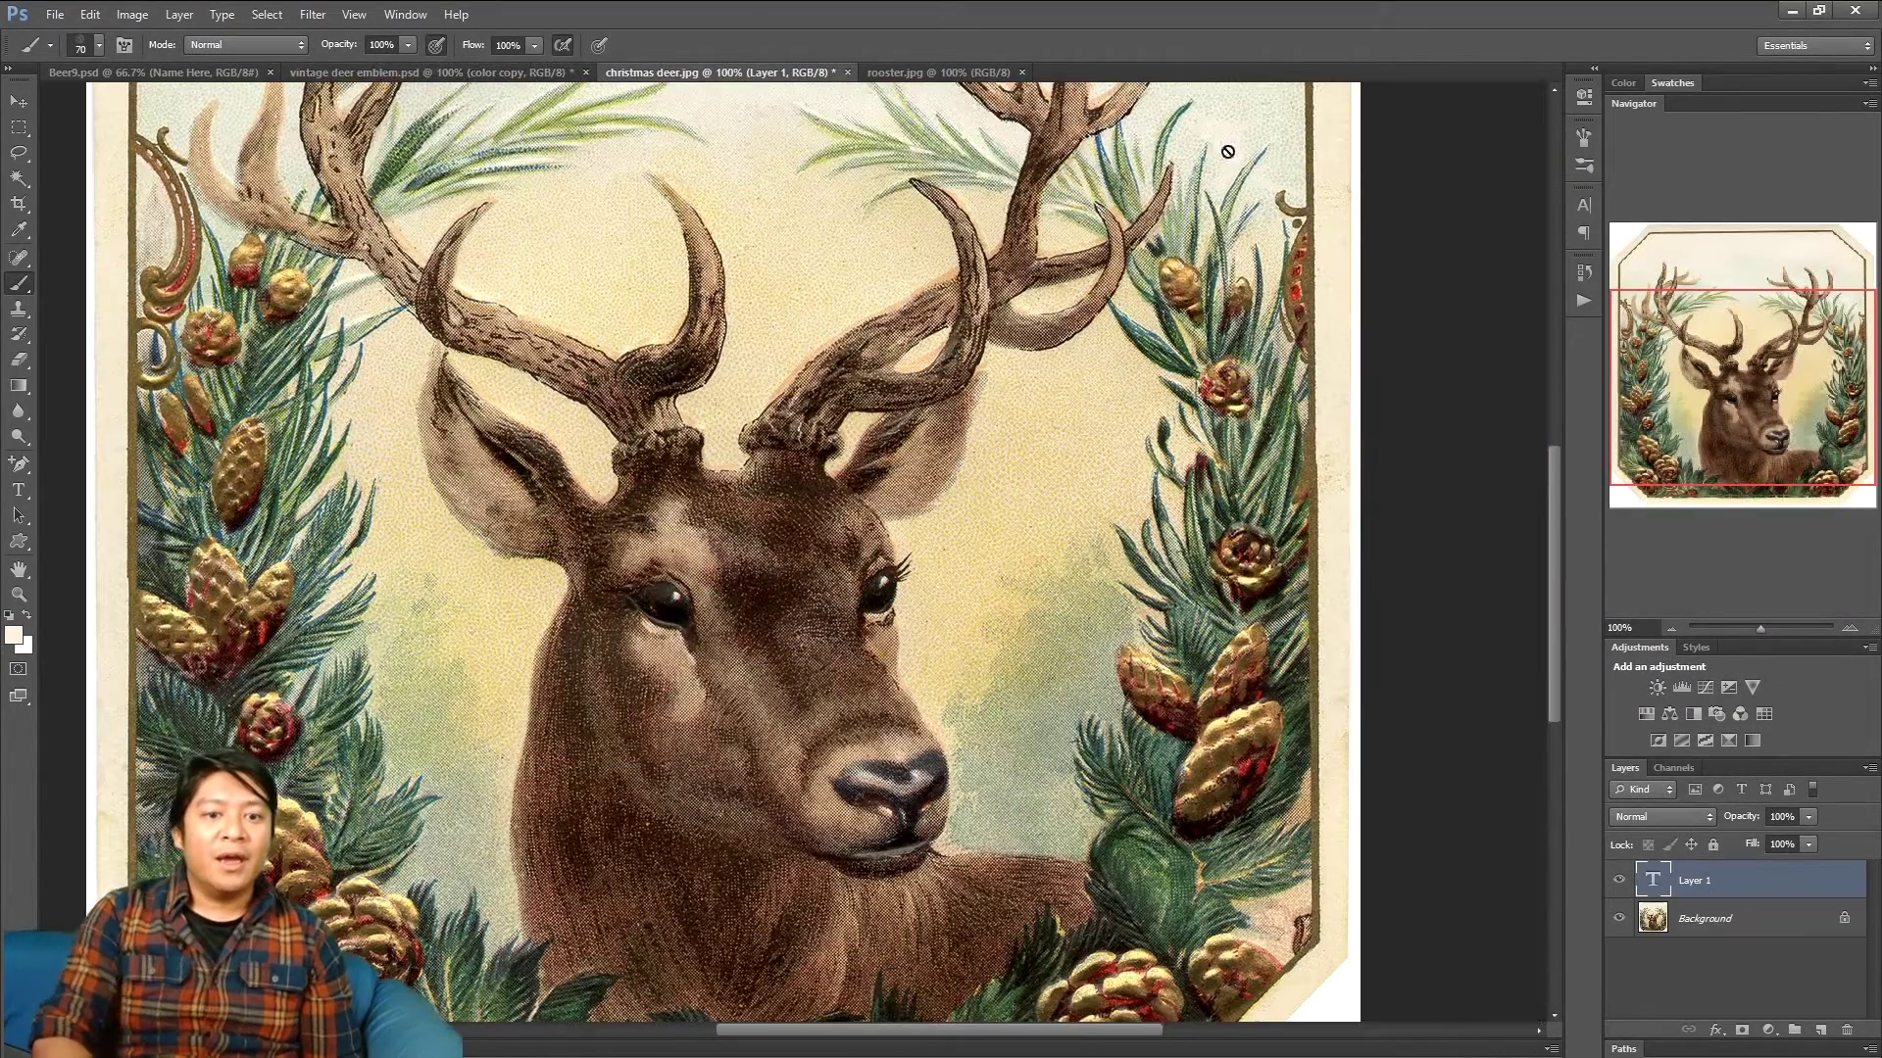
drag(1775, 401, 1773, 411)
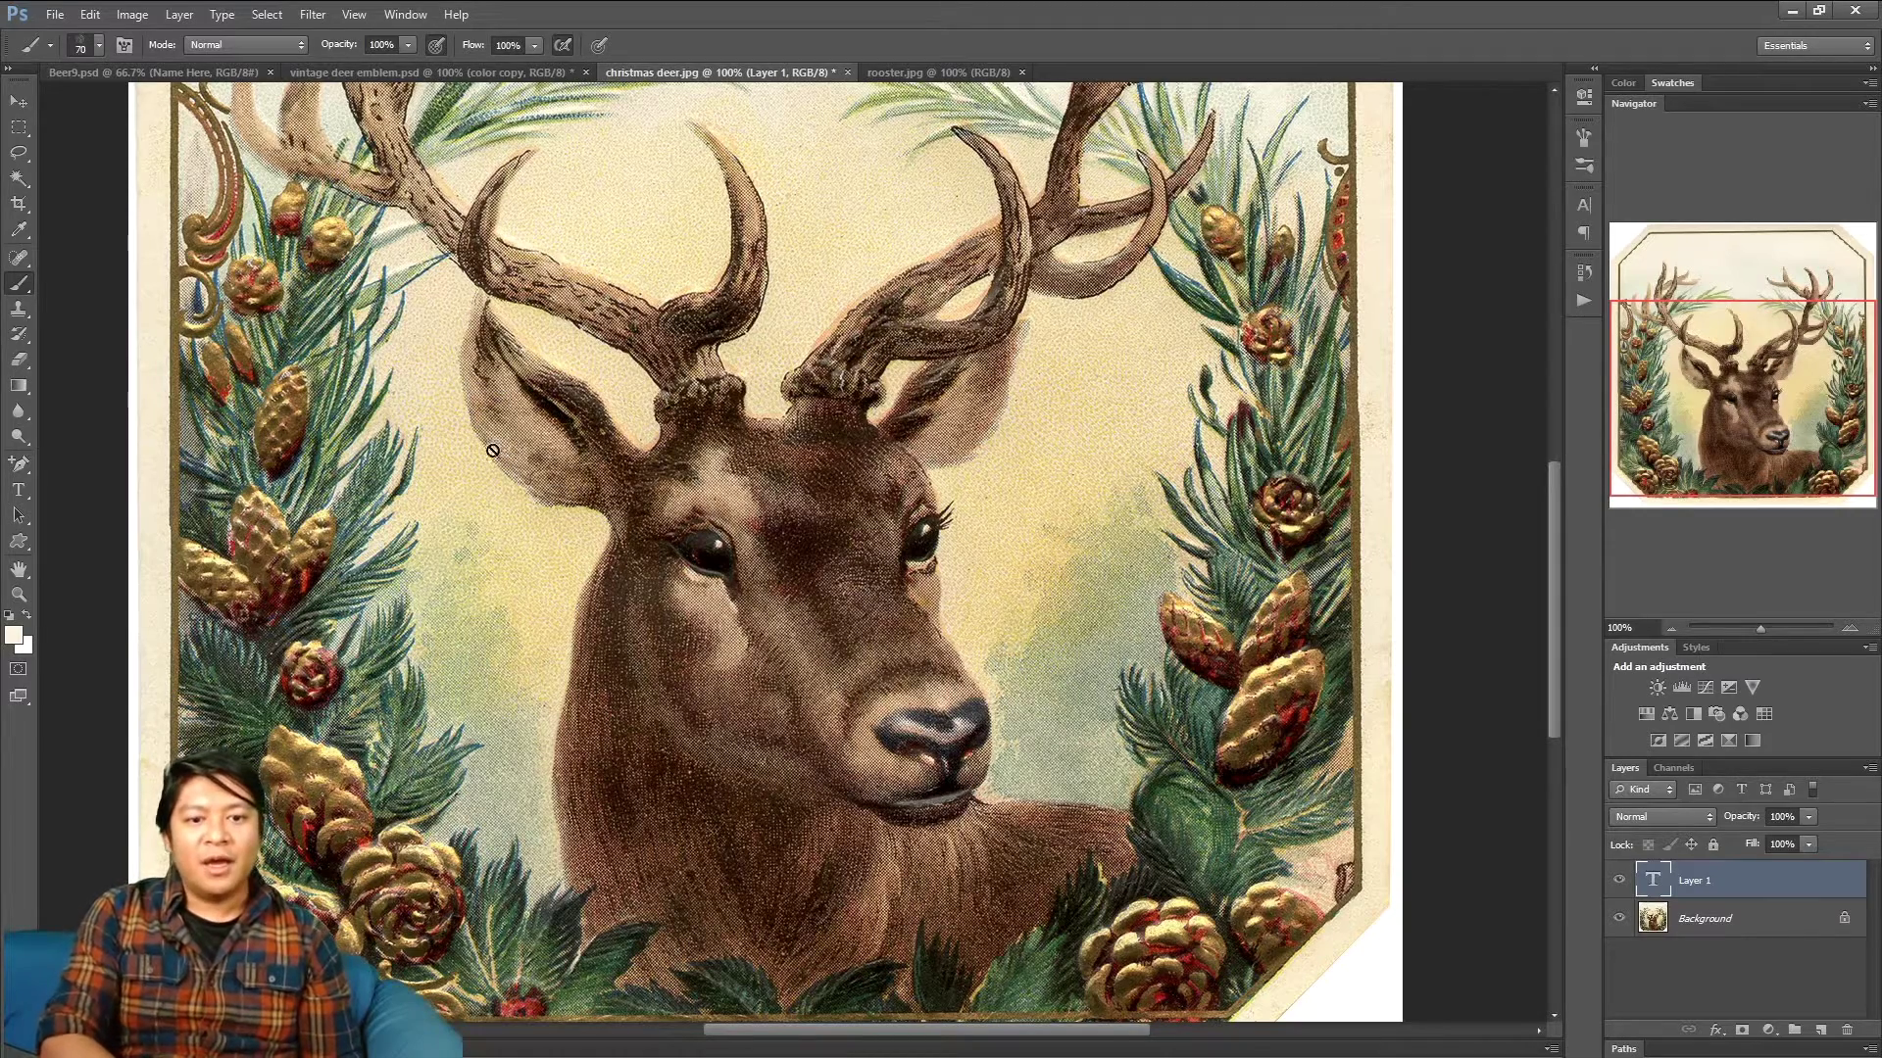
drag(1833, 406, 1808, 398)
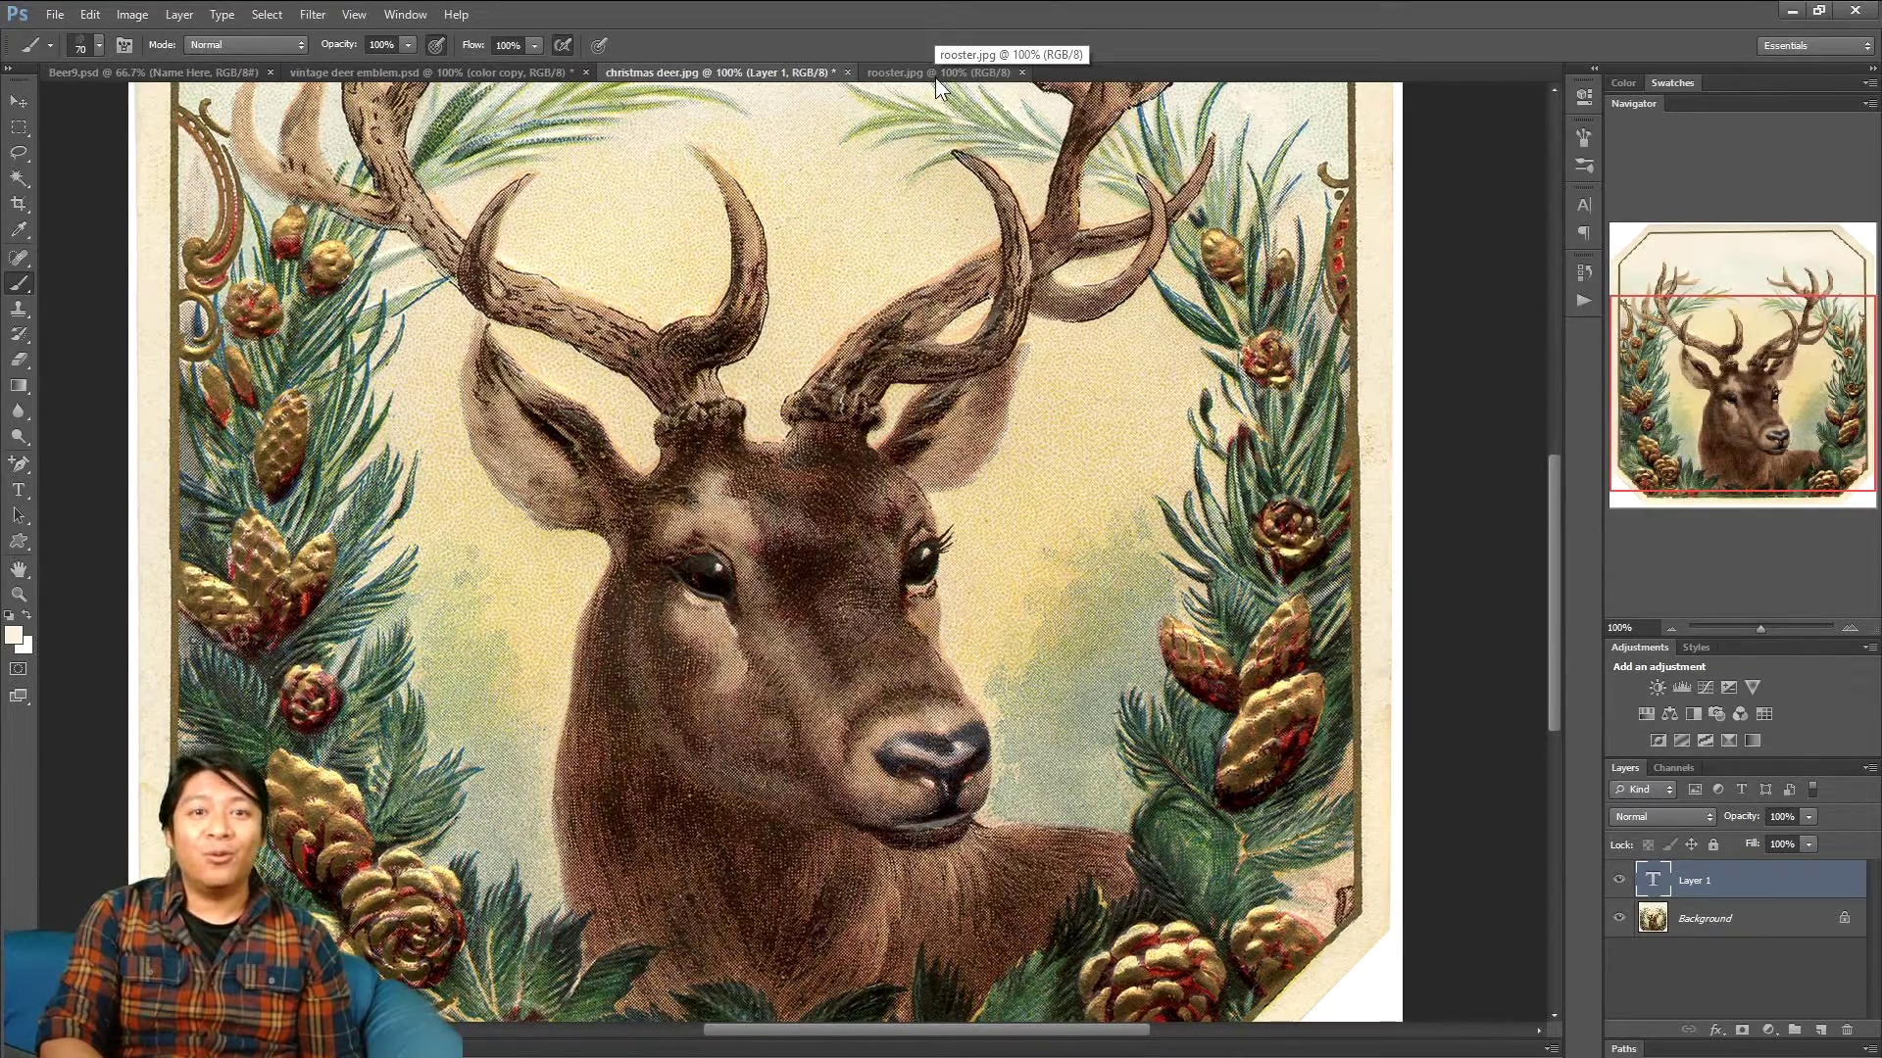
click(935, 77)
drag(1808, 385, 1810, 394)
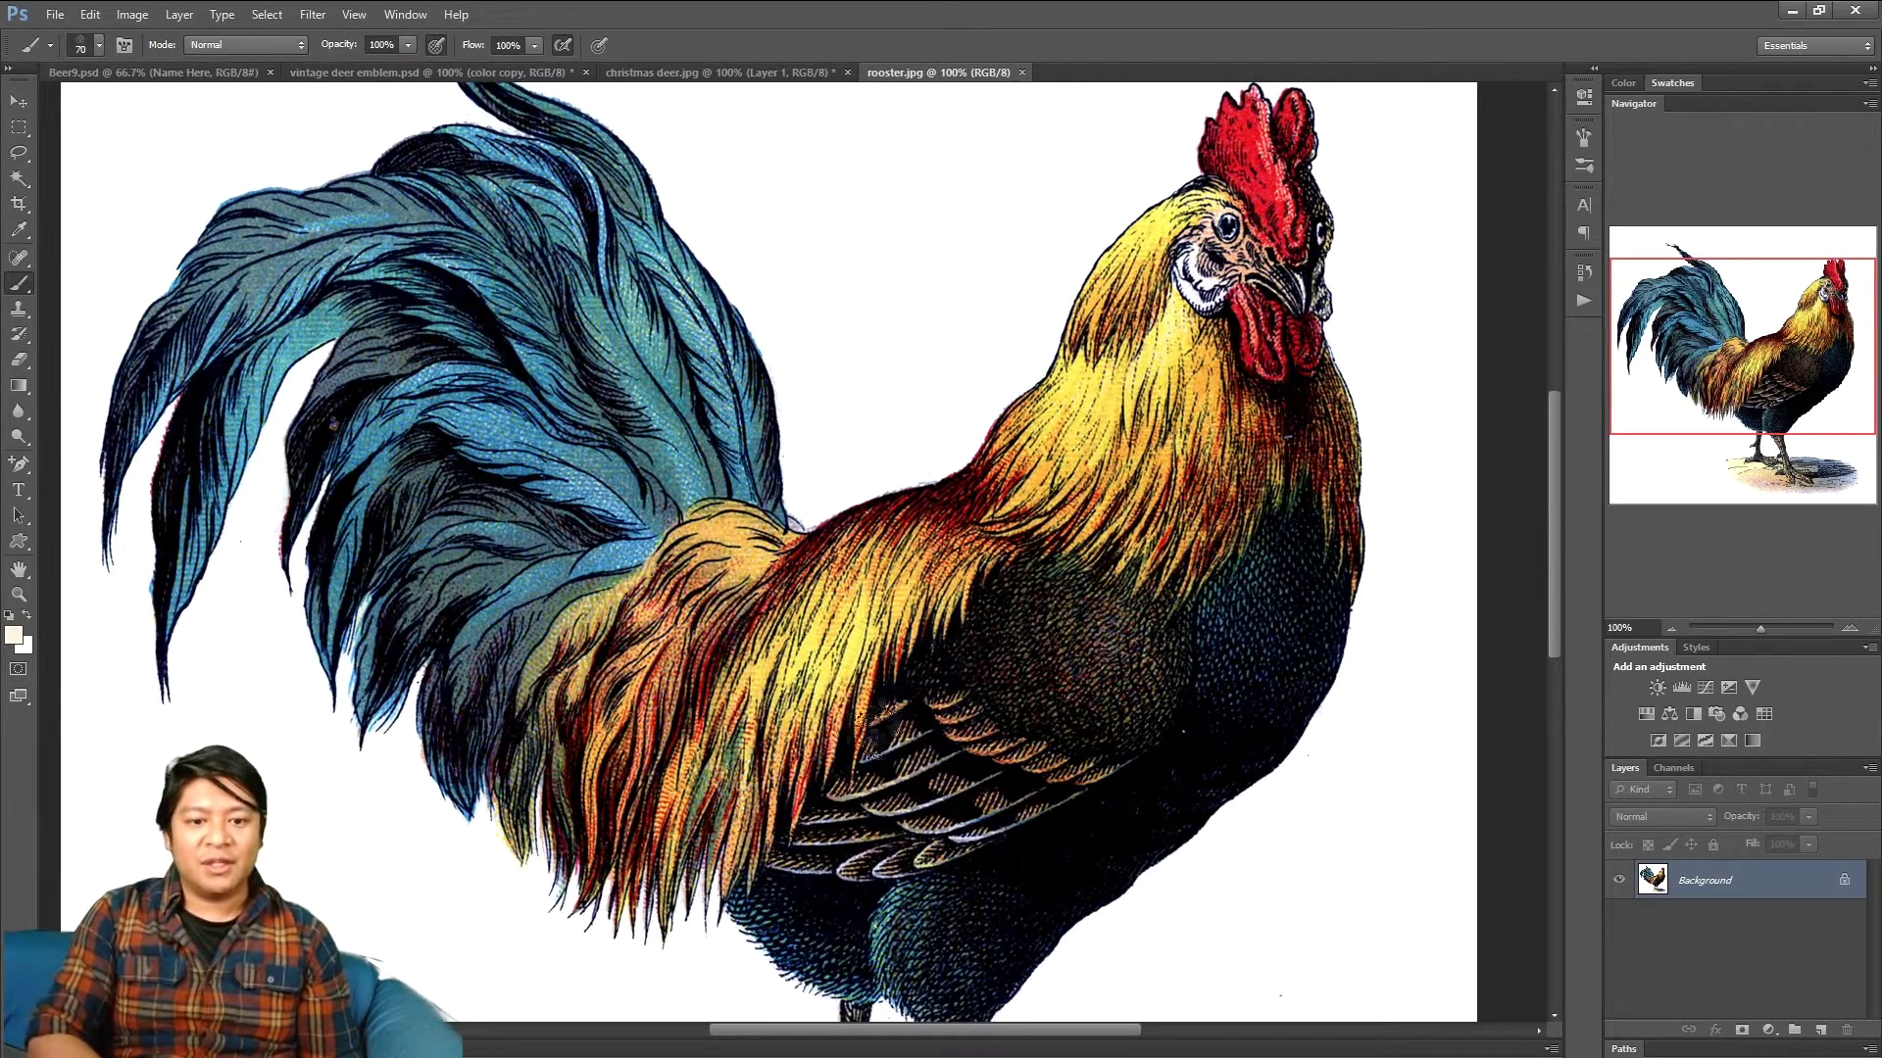
mouse_move(1654, 368)
mouse_down()
mouse_move(1666, 431)
mouse_move(1642, 355)
mouse_up()
click(720, 73)
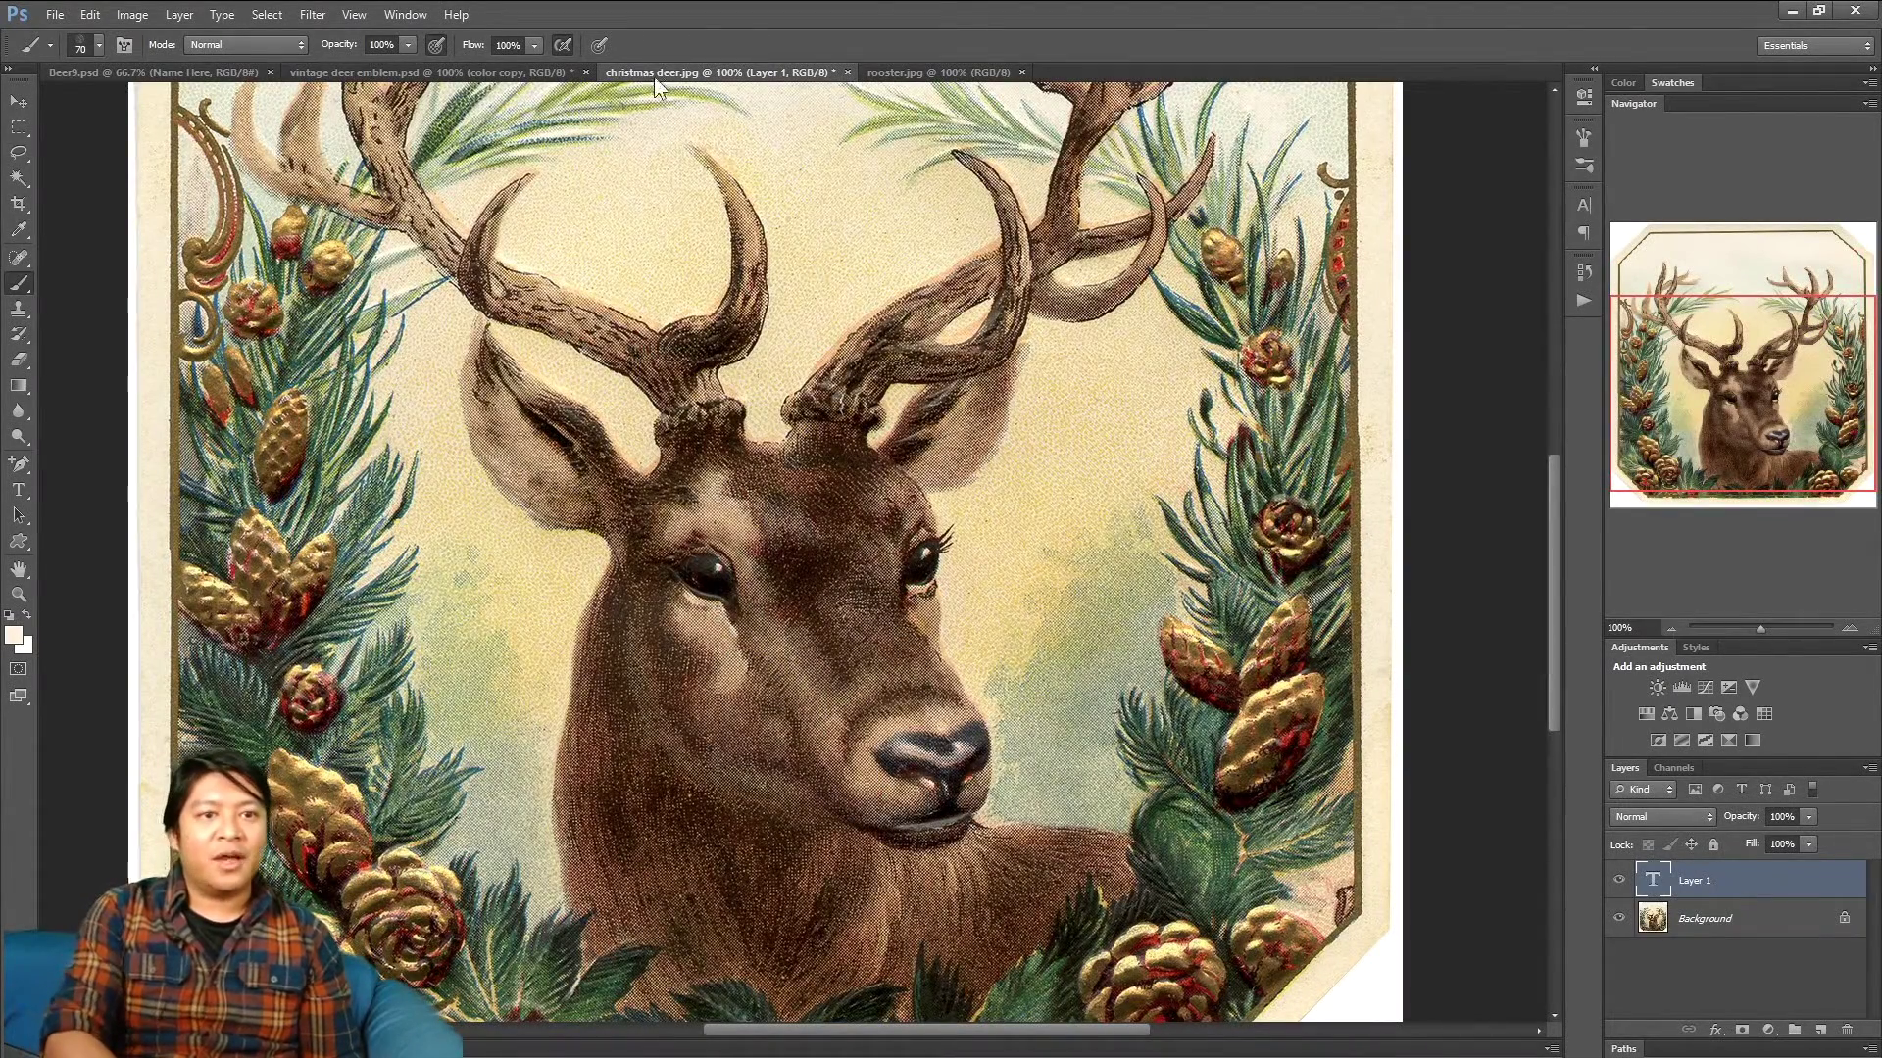
- Brush pale cream highlights onto the emblem deer's ears, muzzle, forehead, throat and the area around the eye
click(519, 72)
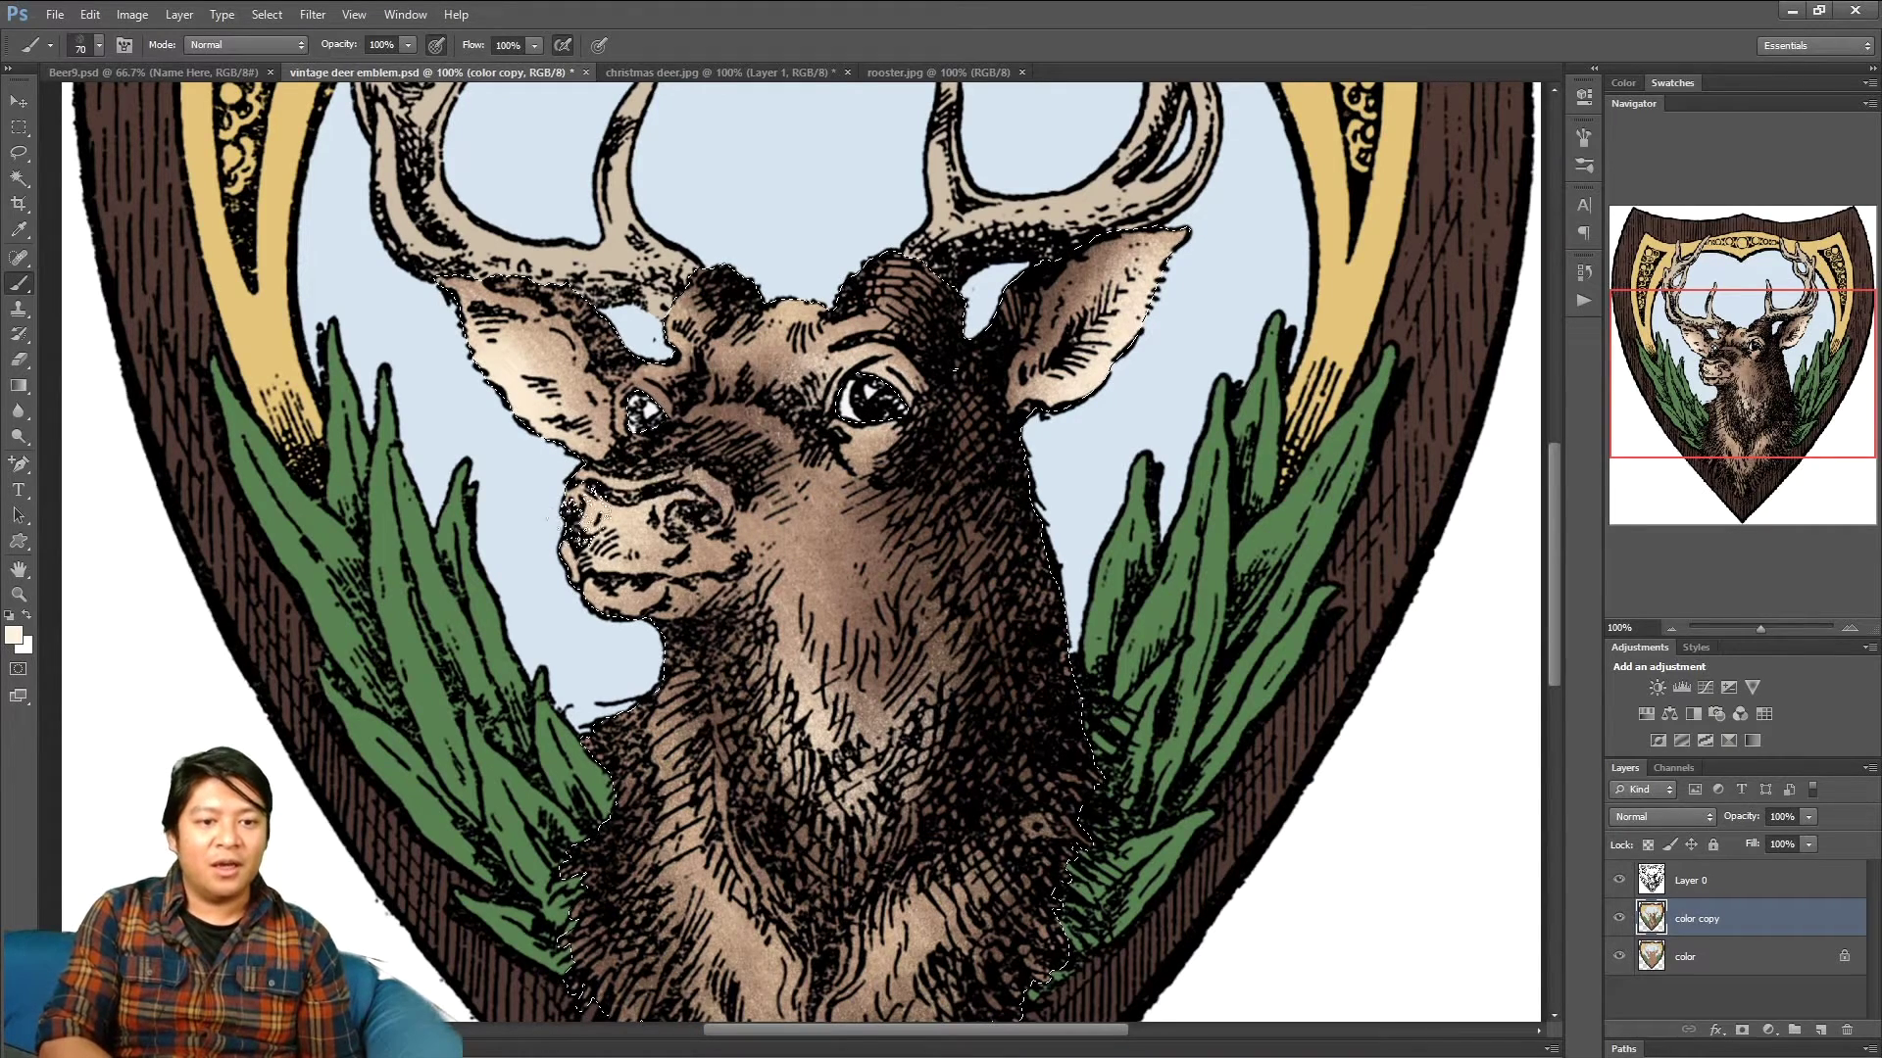
drag(1695, 432, 1699, 468)
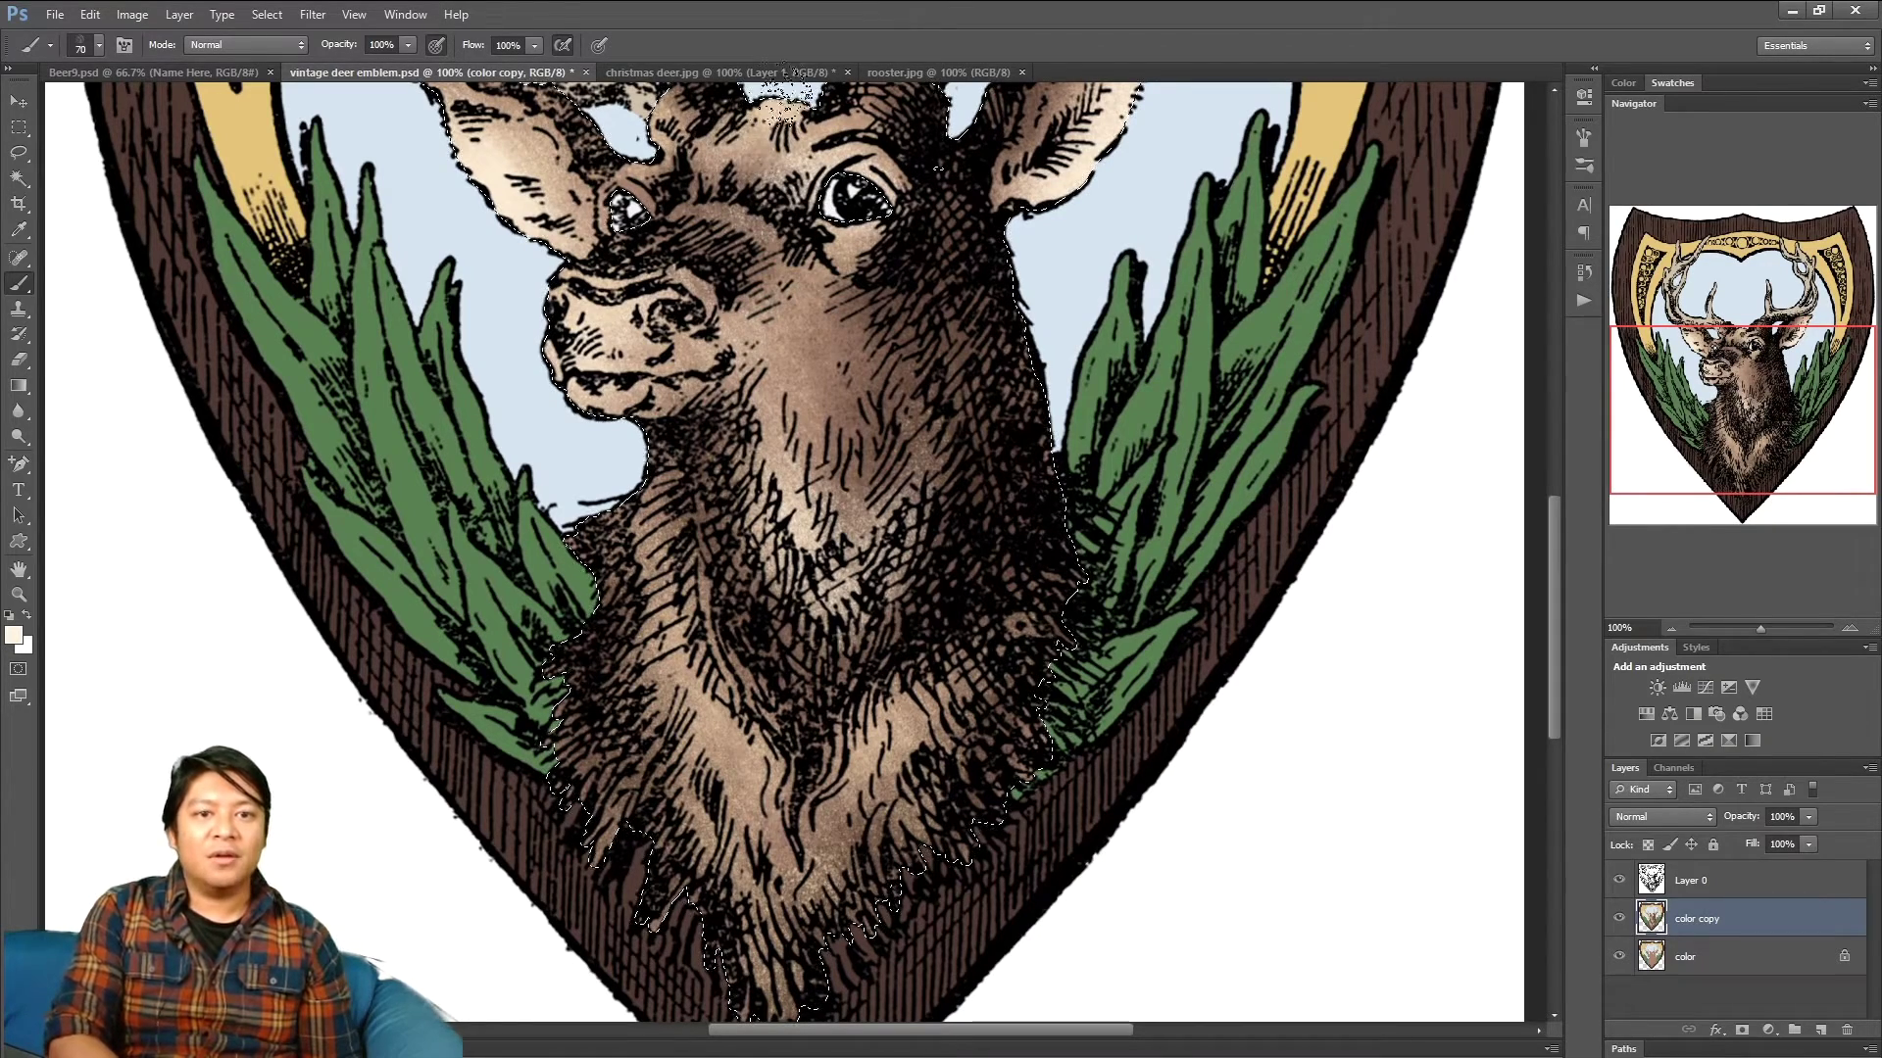
drag(1700, 350, 1697, 307)
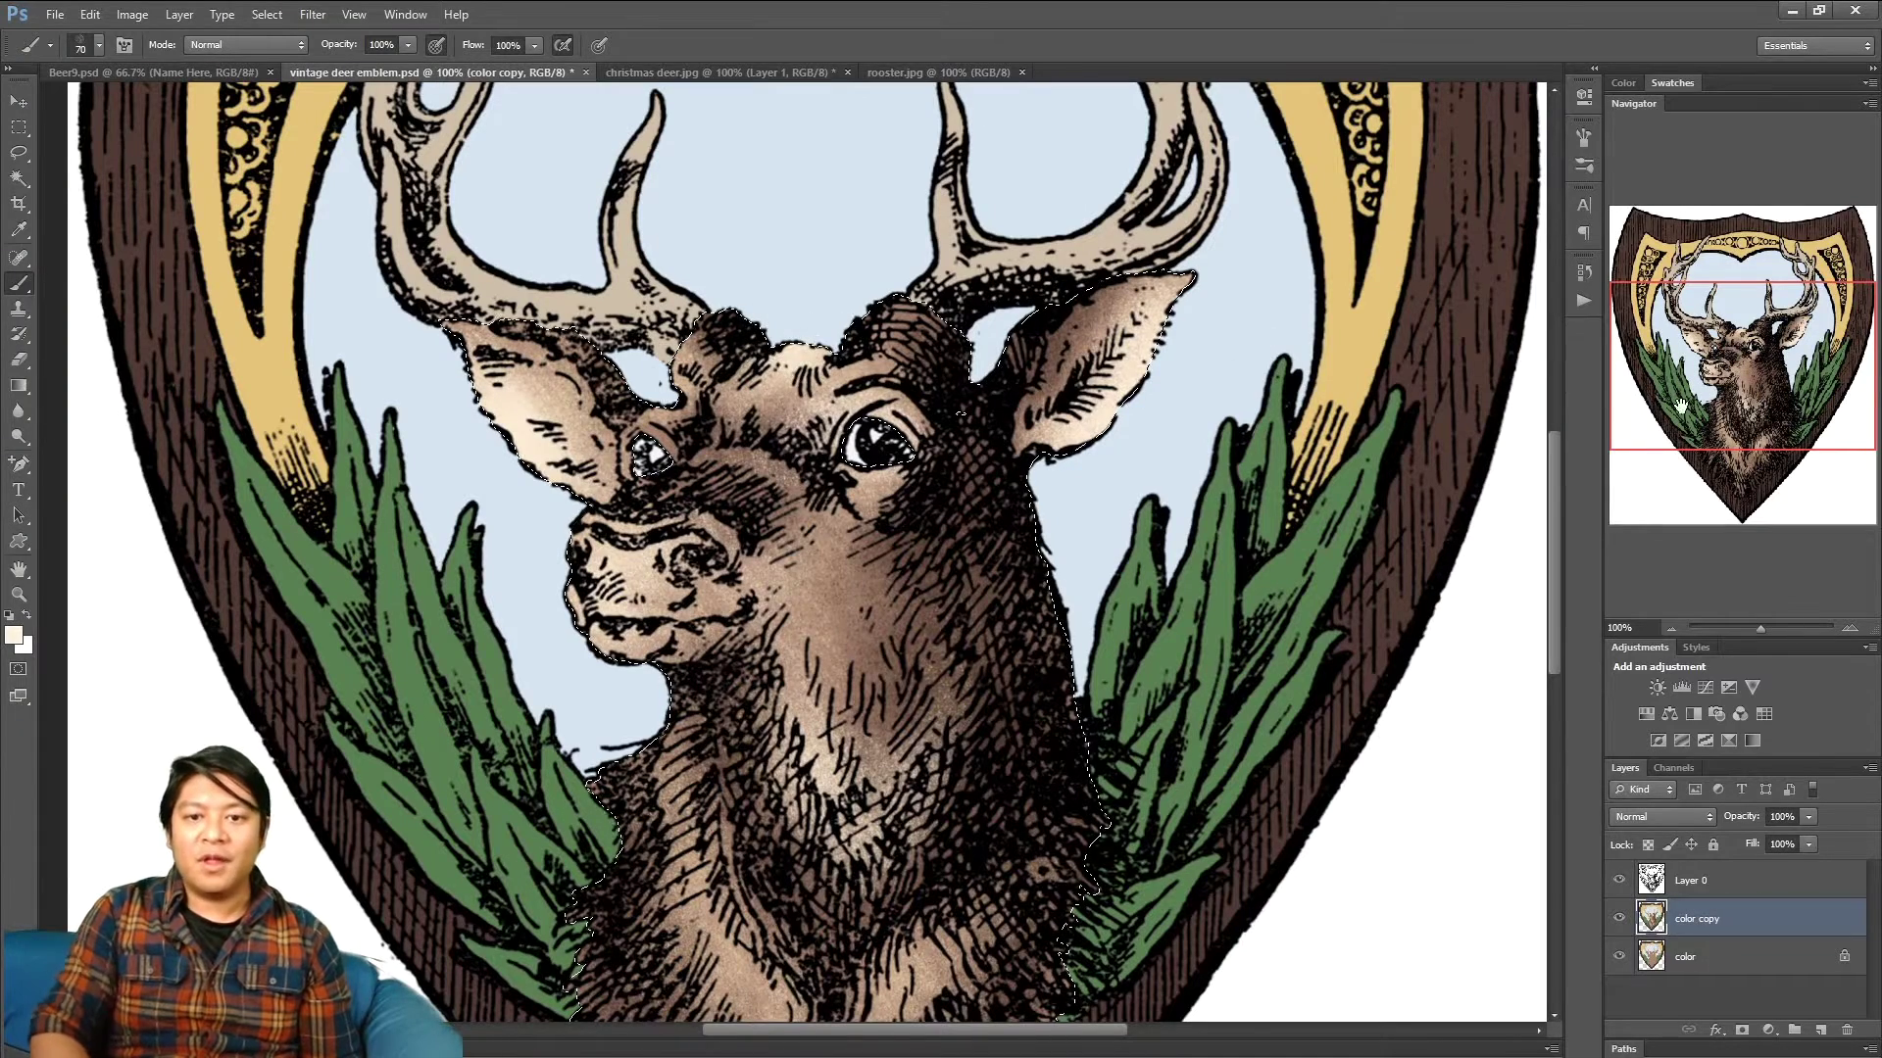
scroll(901, 563, down, 3)
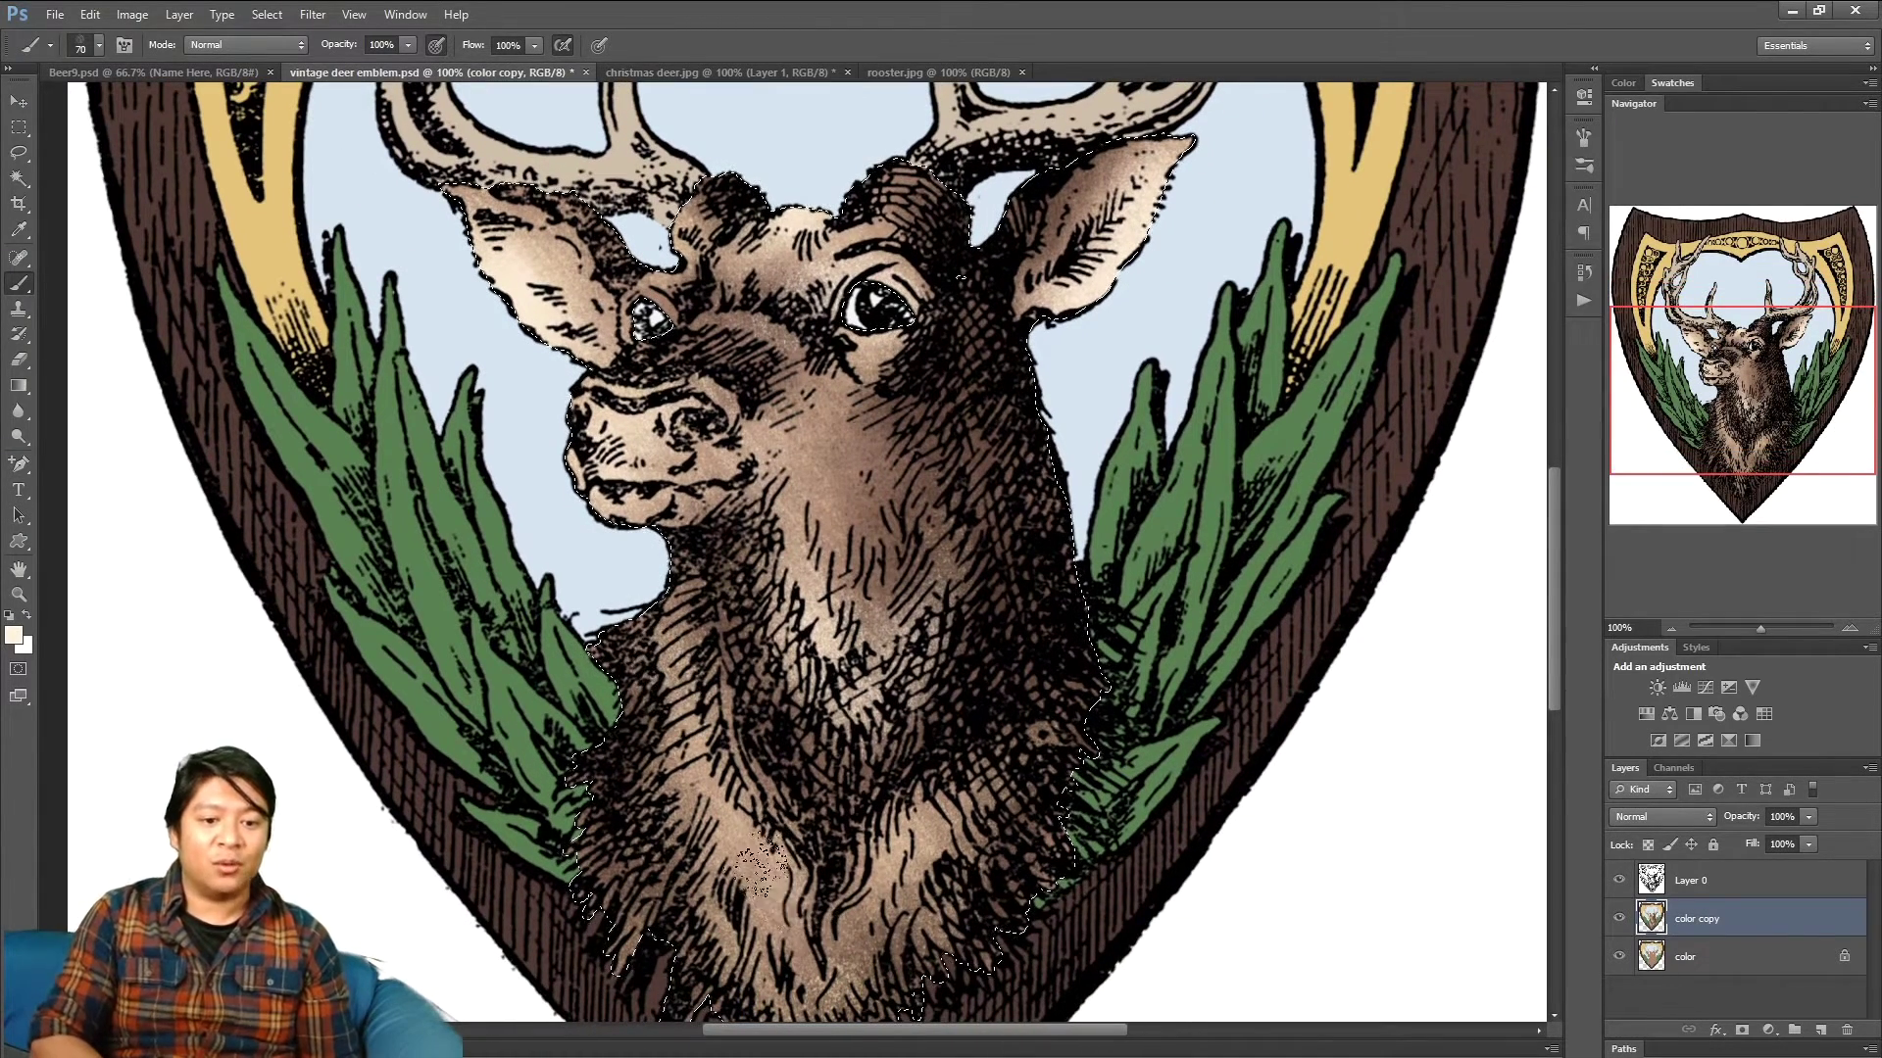
- Brush pale cream highlights along the light fur of the emblem deer's chest
scroll(744, 652, down, 3)
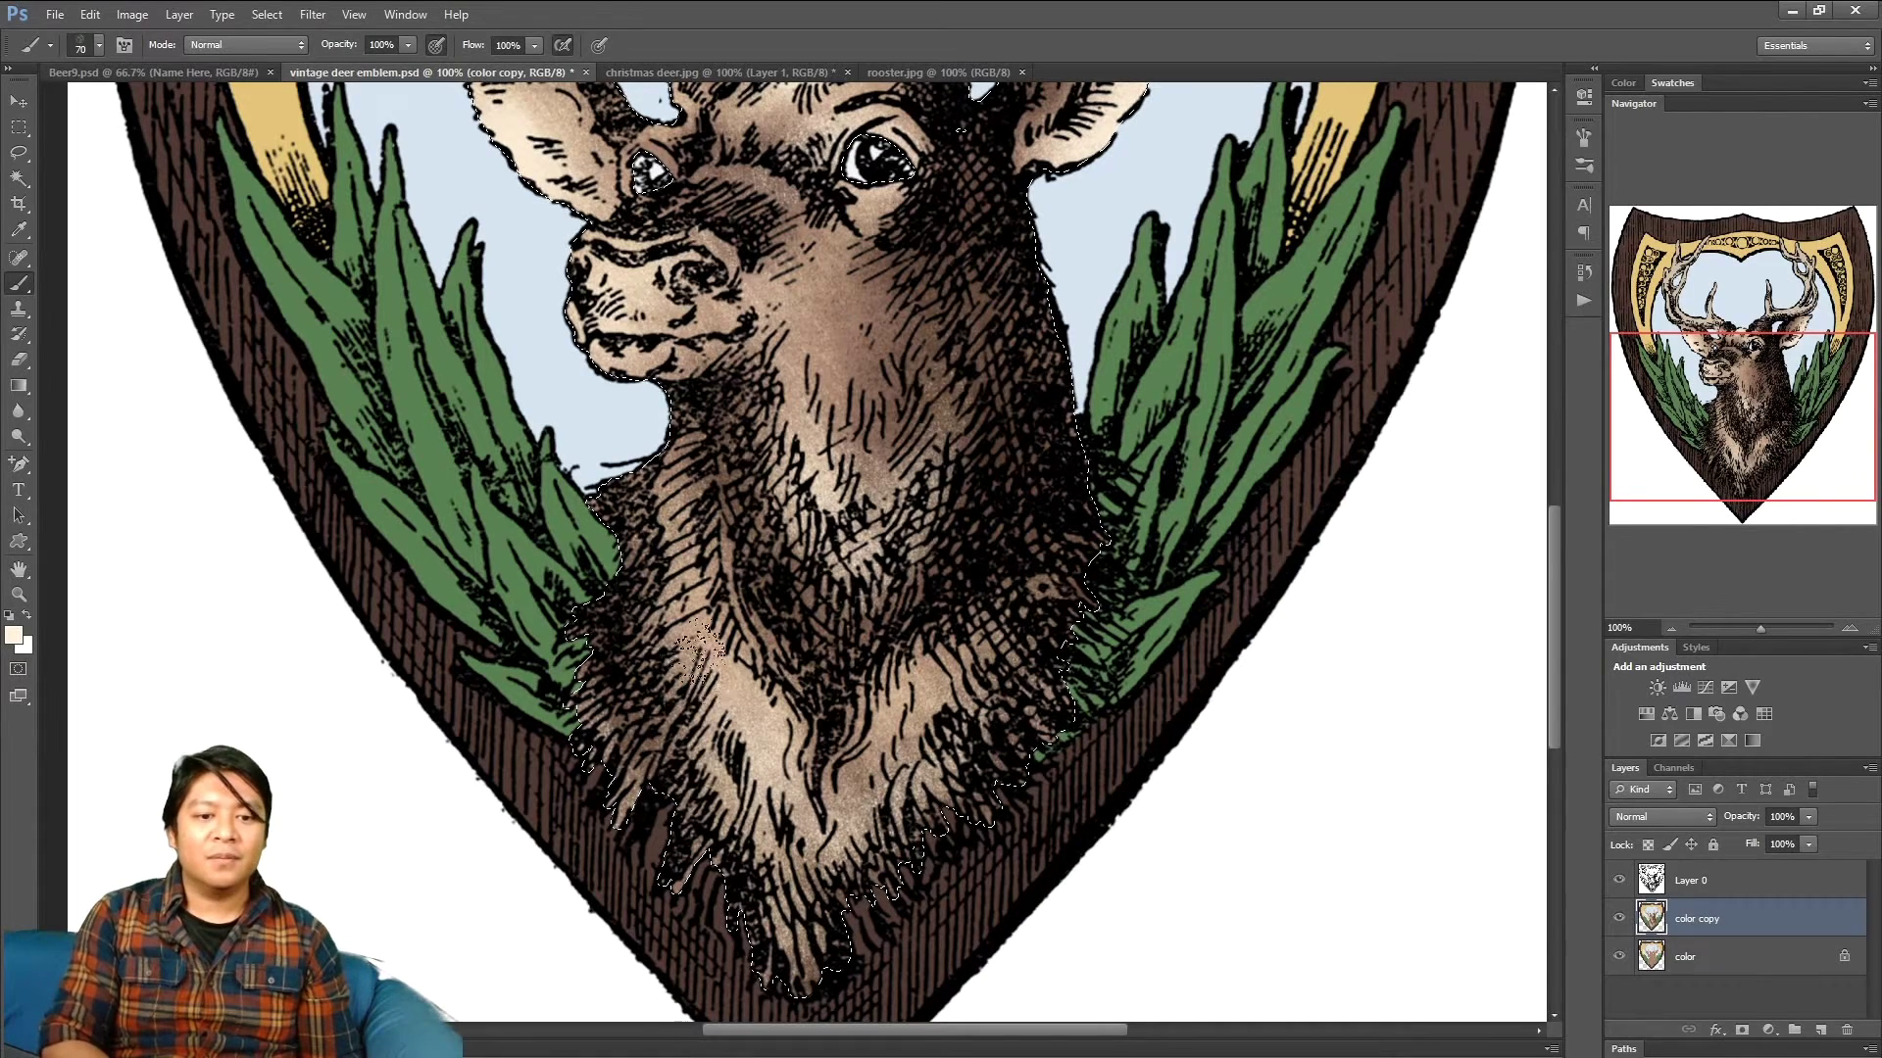
scroll(478, 549, up, 3)
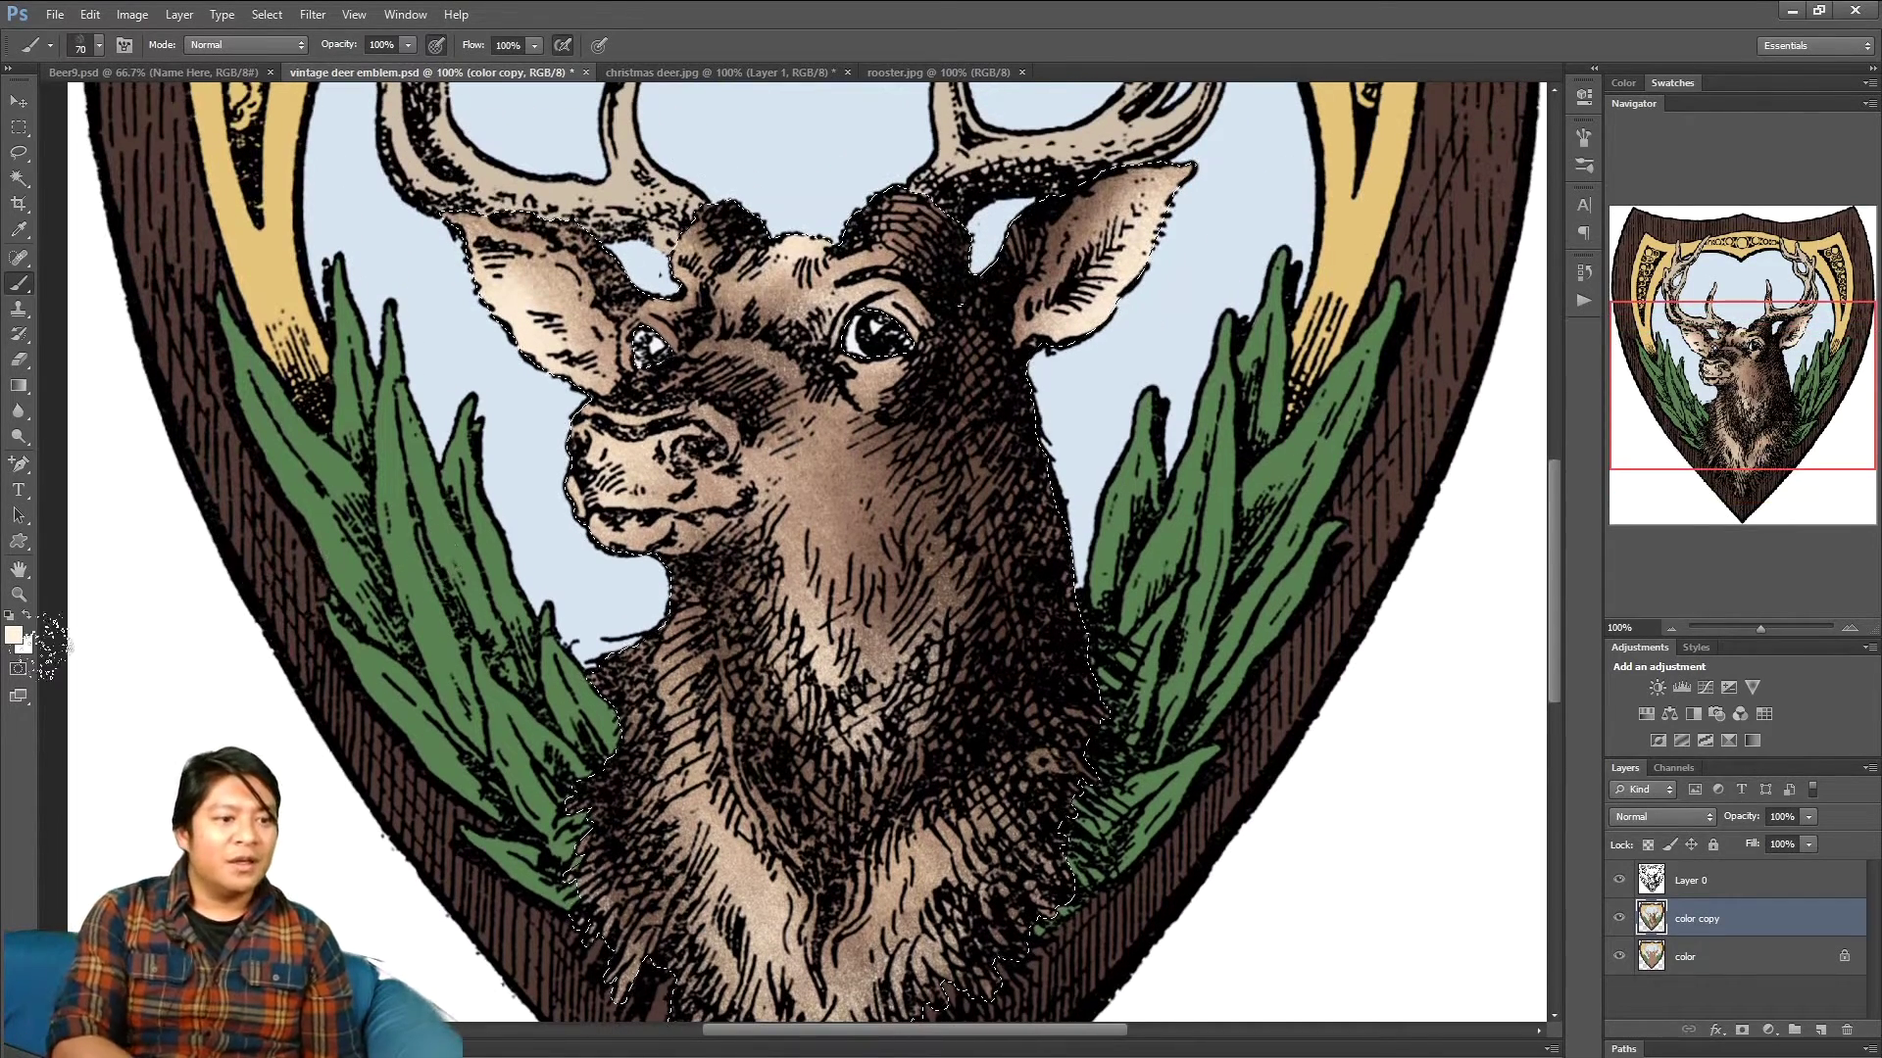
- Set the foreground color to a medium brown, #7b573f, starting from a tone sampled on the deer's neck
click(14, 635)
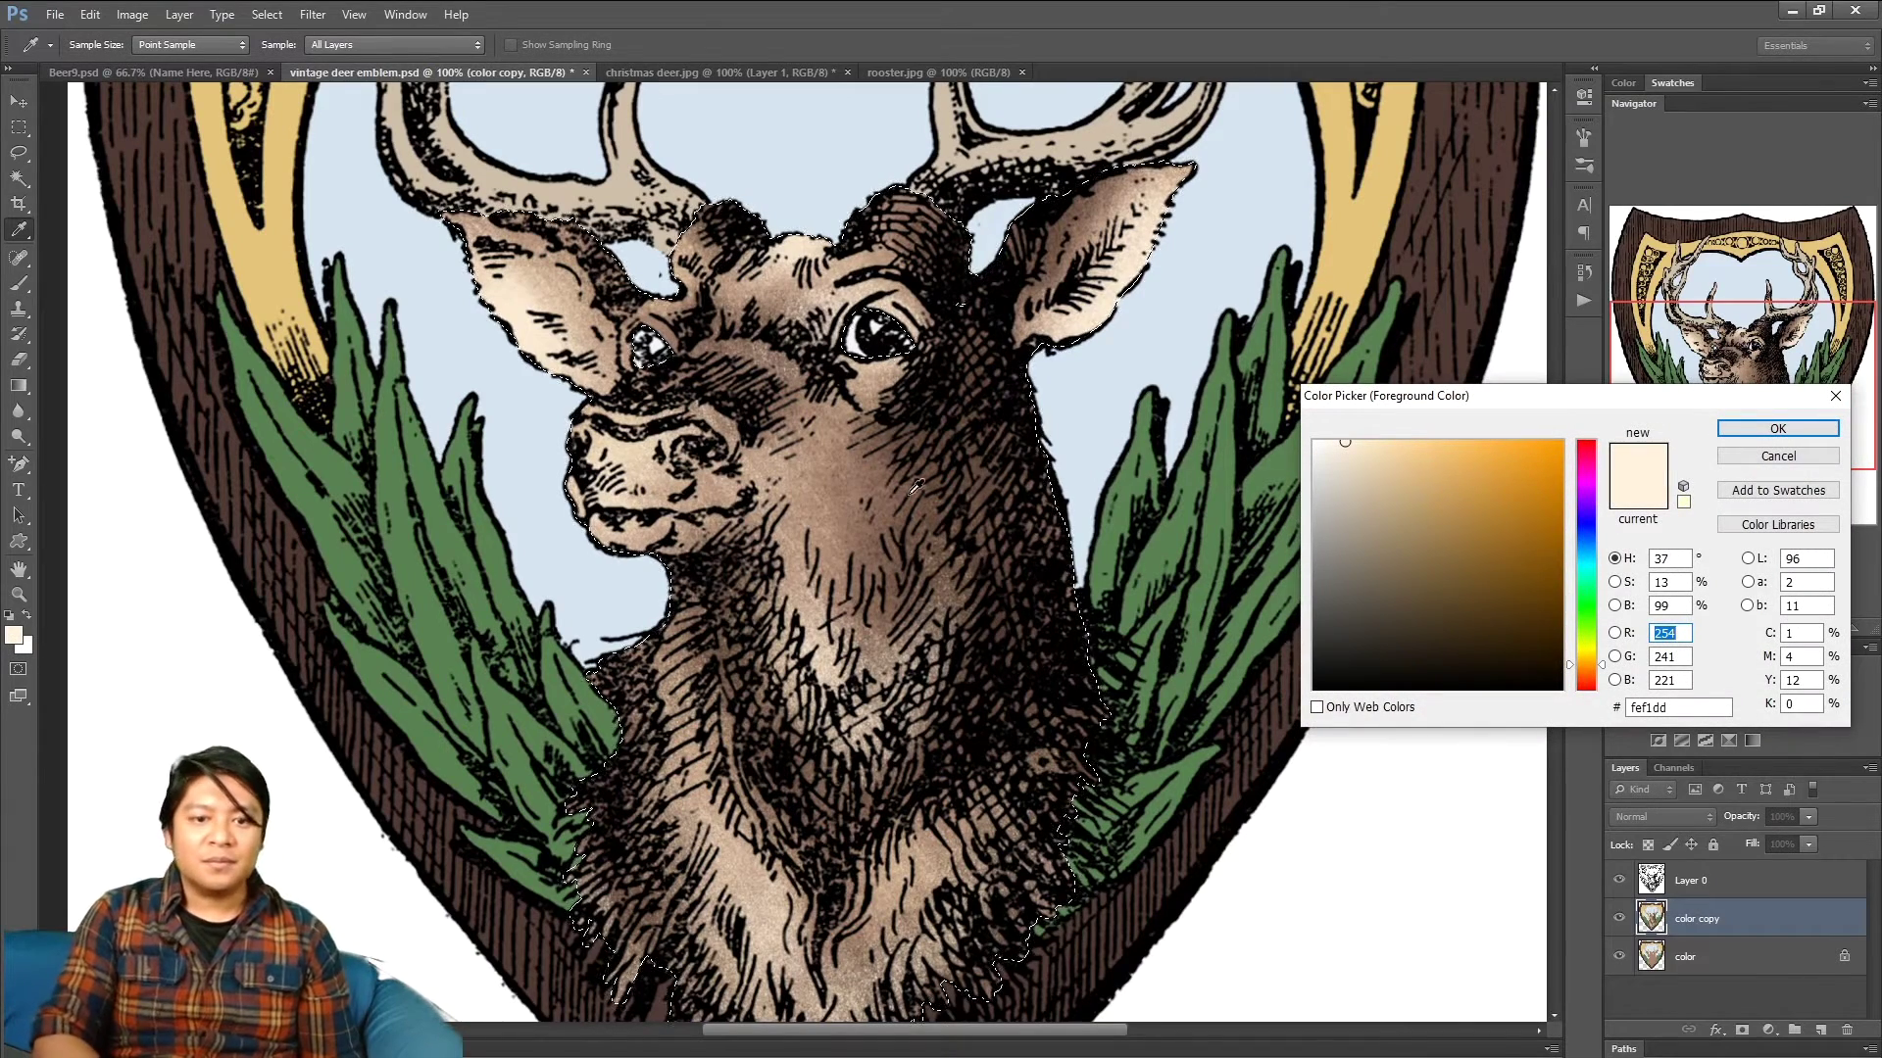
click(850, 511)
click(853, 505)
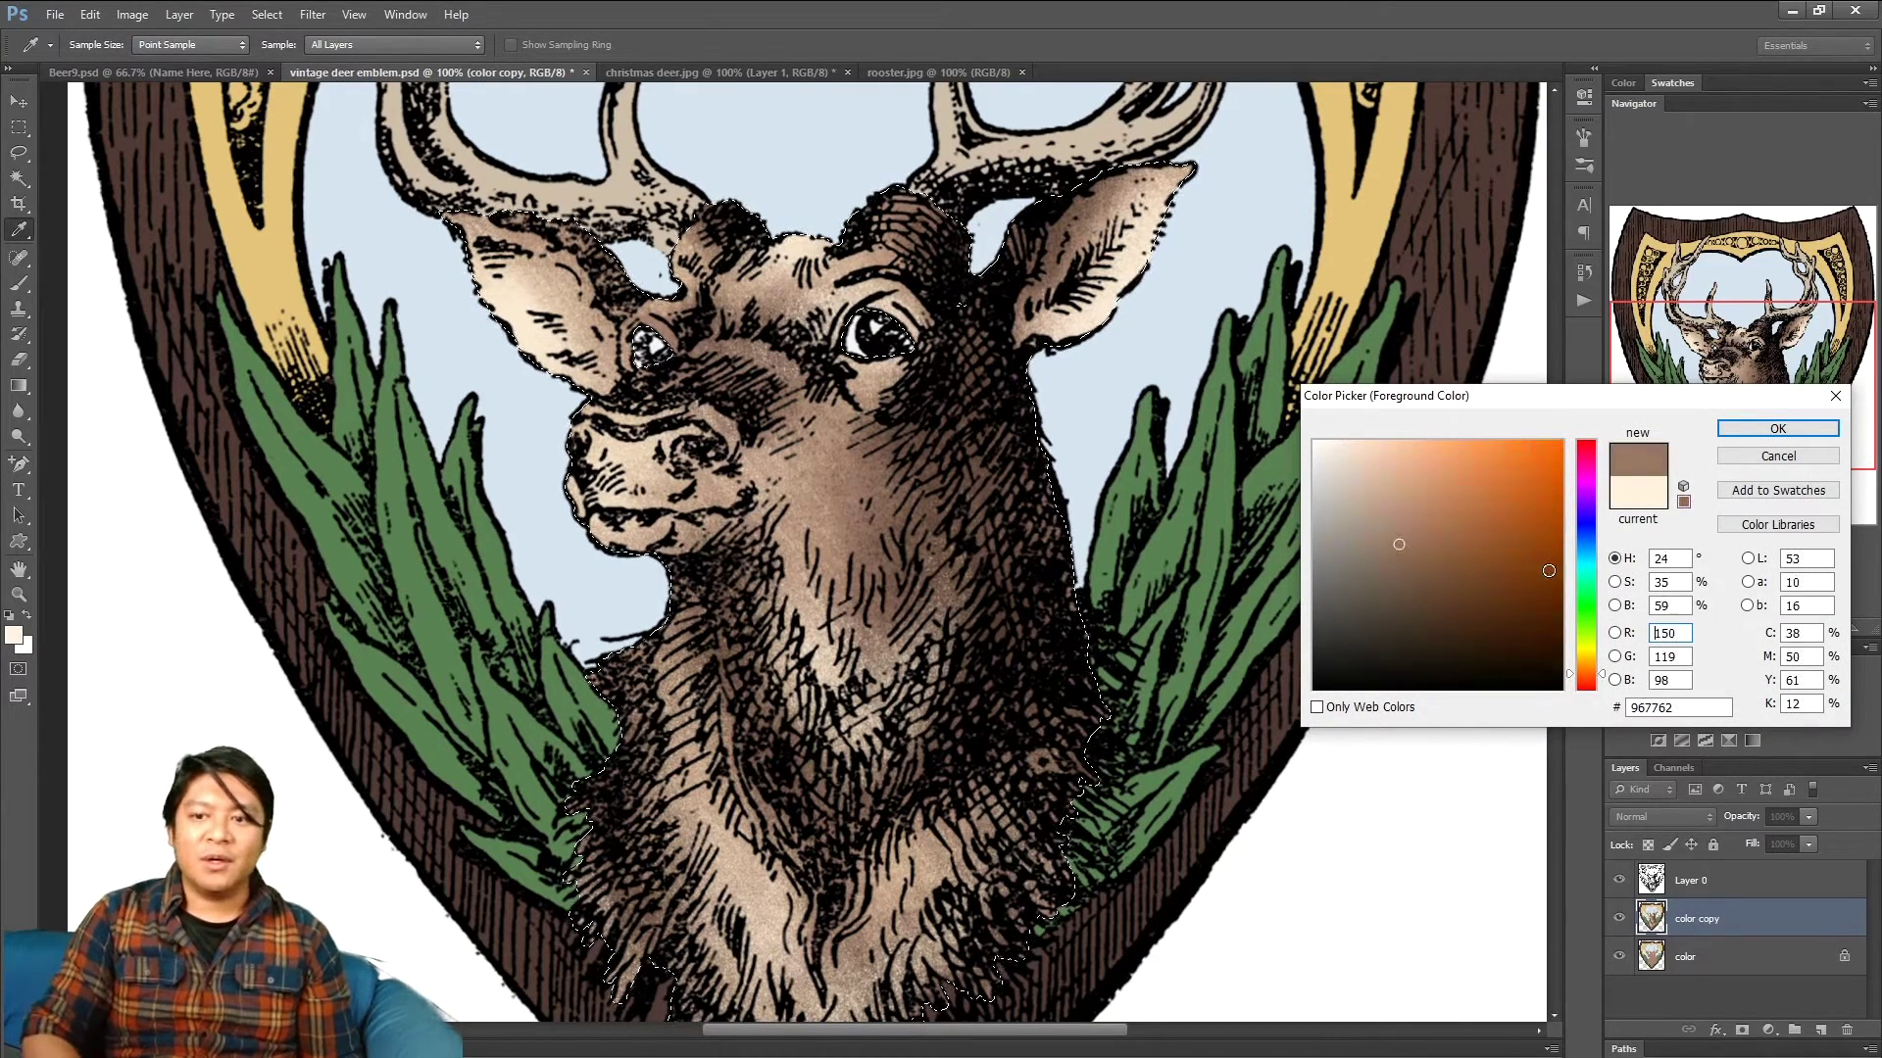
drag(1418, 556, 1440, 572)
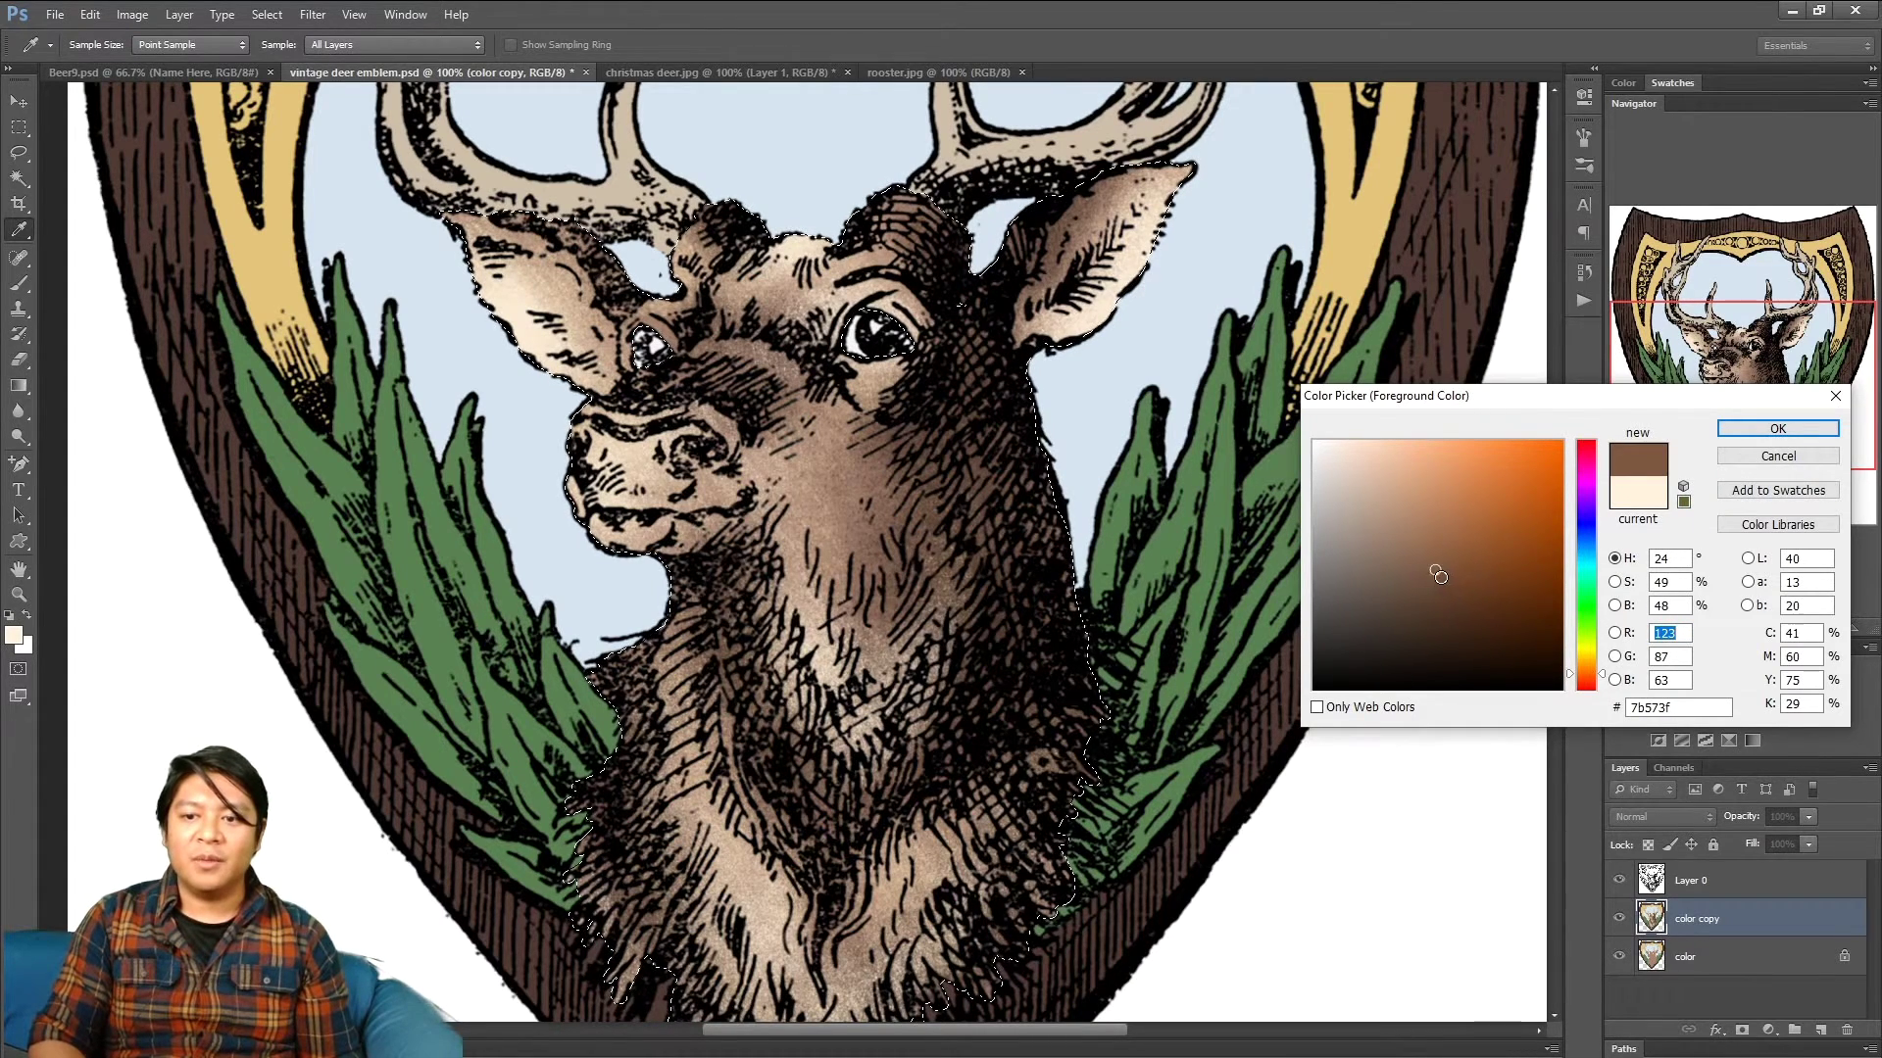
click(1778, 428)
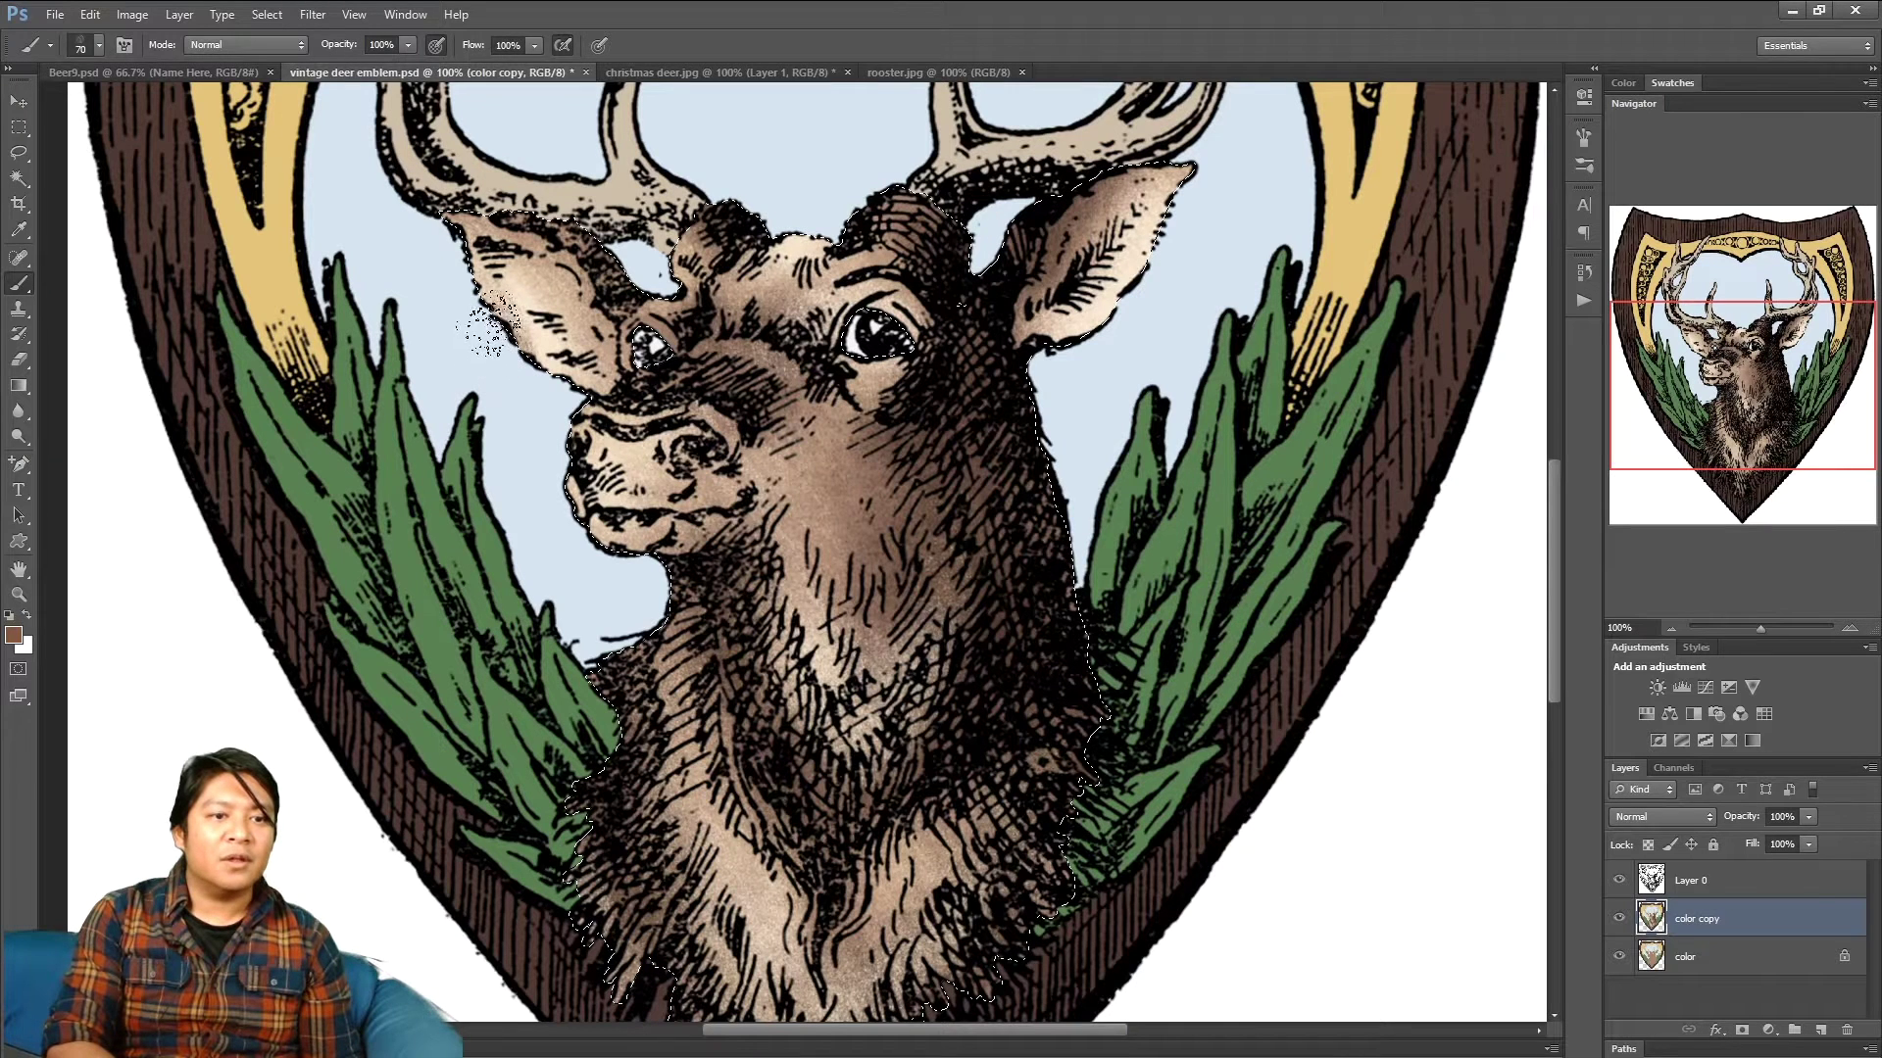
- Reduce the speckled brush to 50 px and brush medium brown shading inside the deer's ears
mouse_move(443, 286)
mouse_down()
mouse_move(504, 377)
mouse_move(554, 394)
mouse_up()
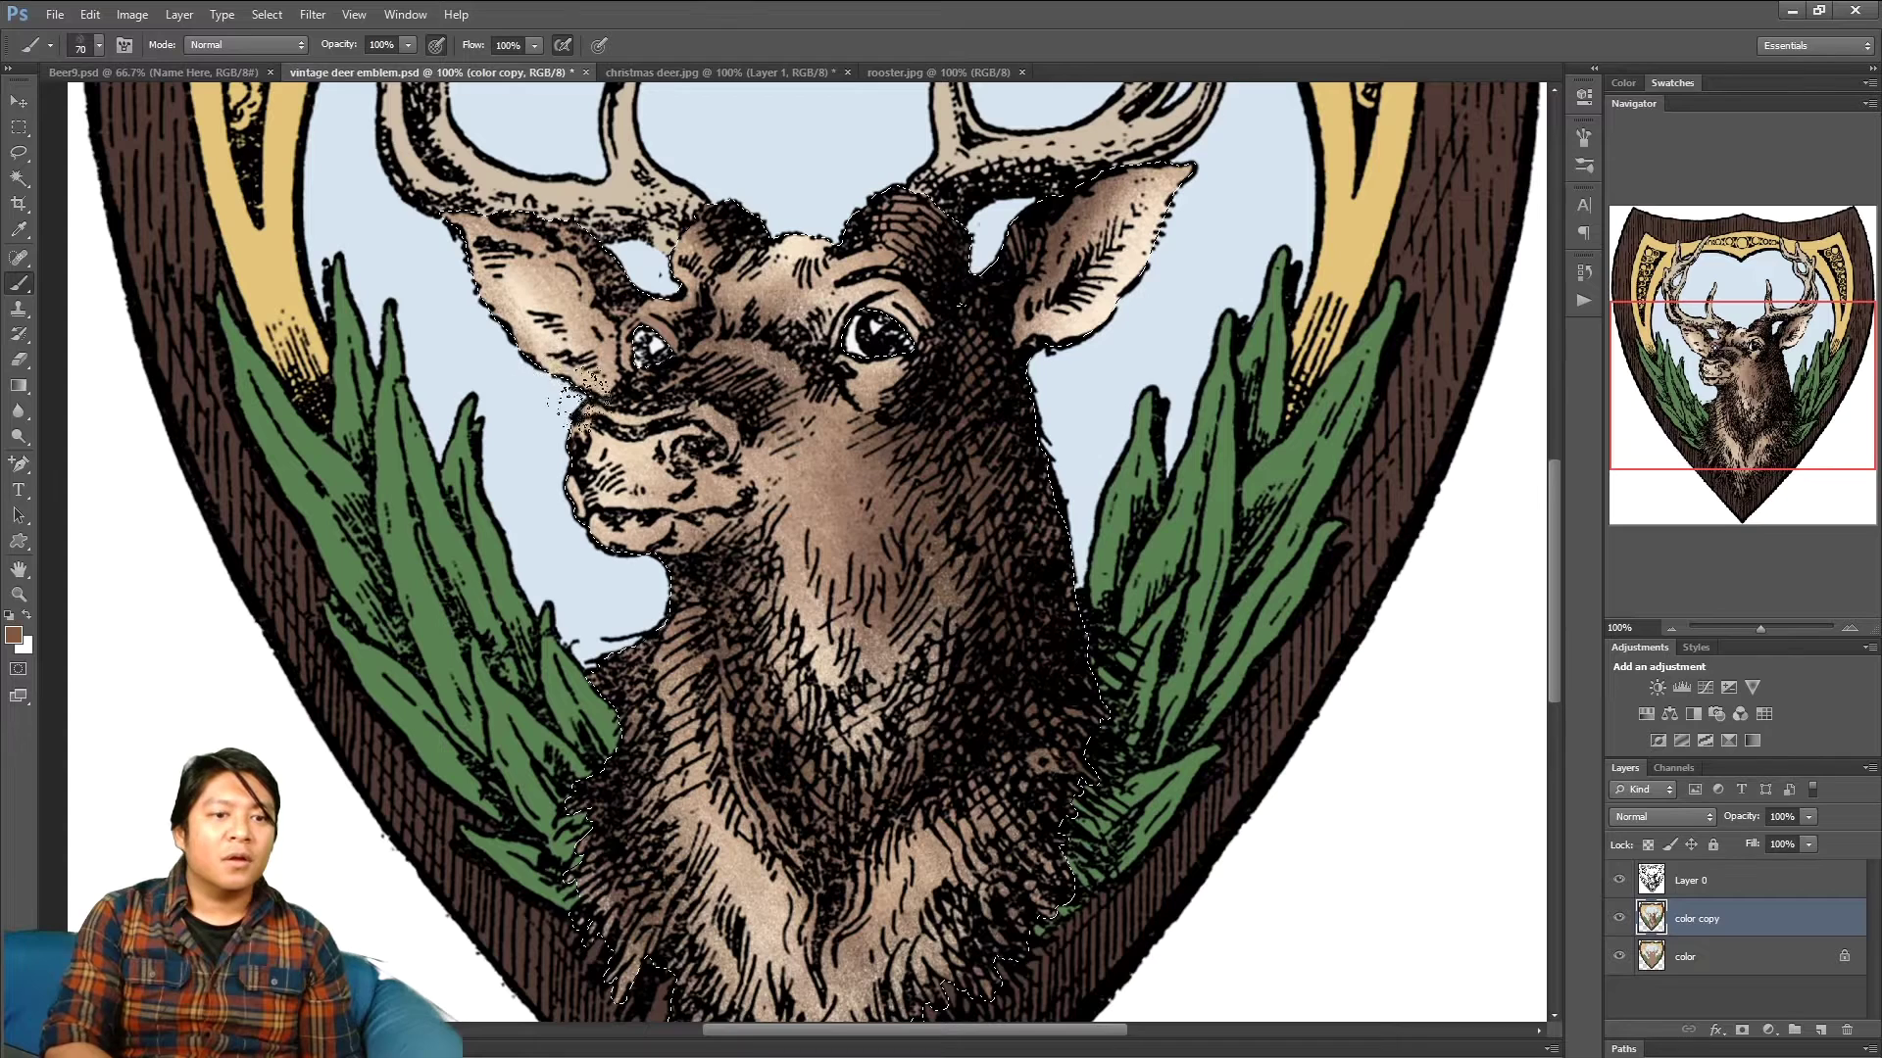
key(bracketleft)
key(bracketleft)
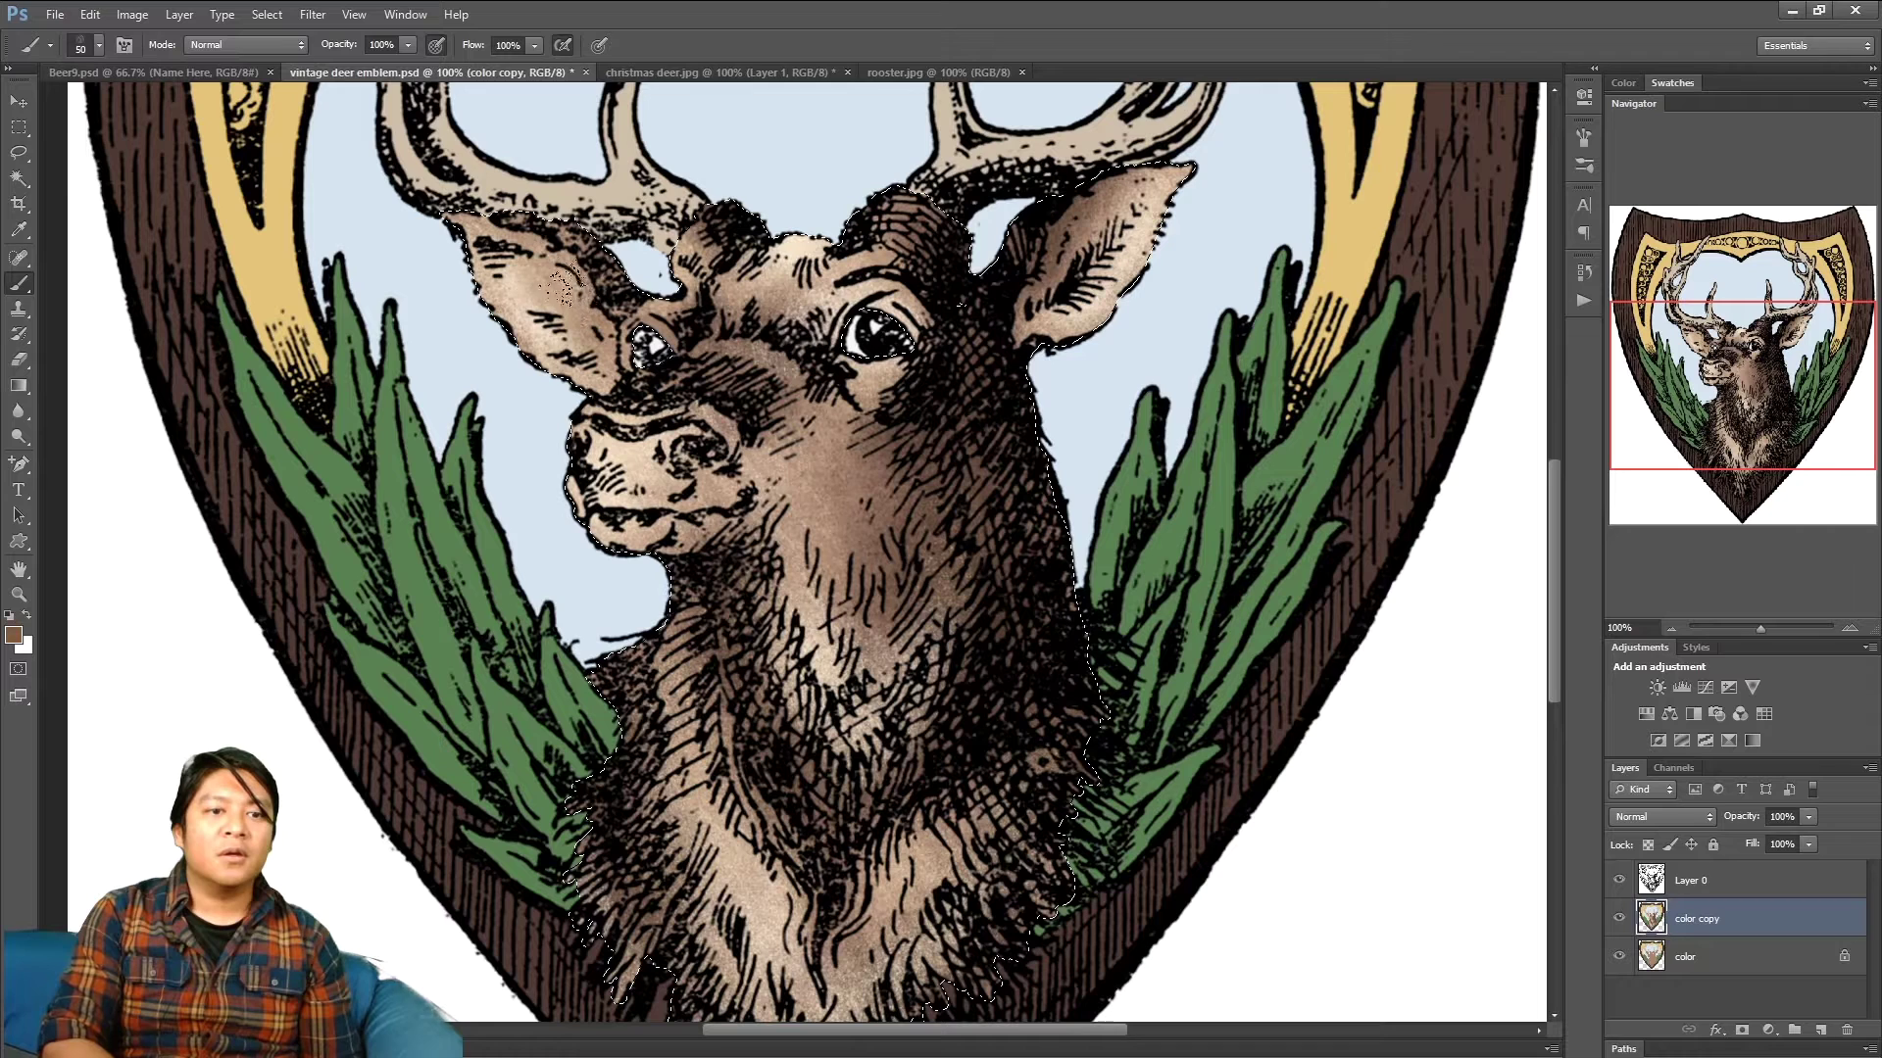
mouse_move(509, 250)
mouse_down()
mouse_move(595, 294)
mouse_move(471, 225)
mouse_move(545, 245)
mouse_move(620, 365)
mouse_up()
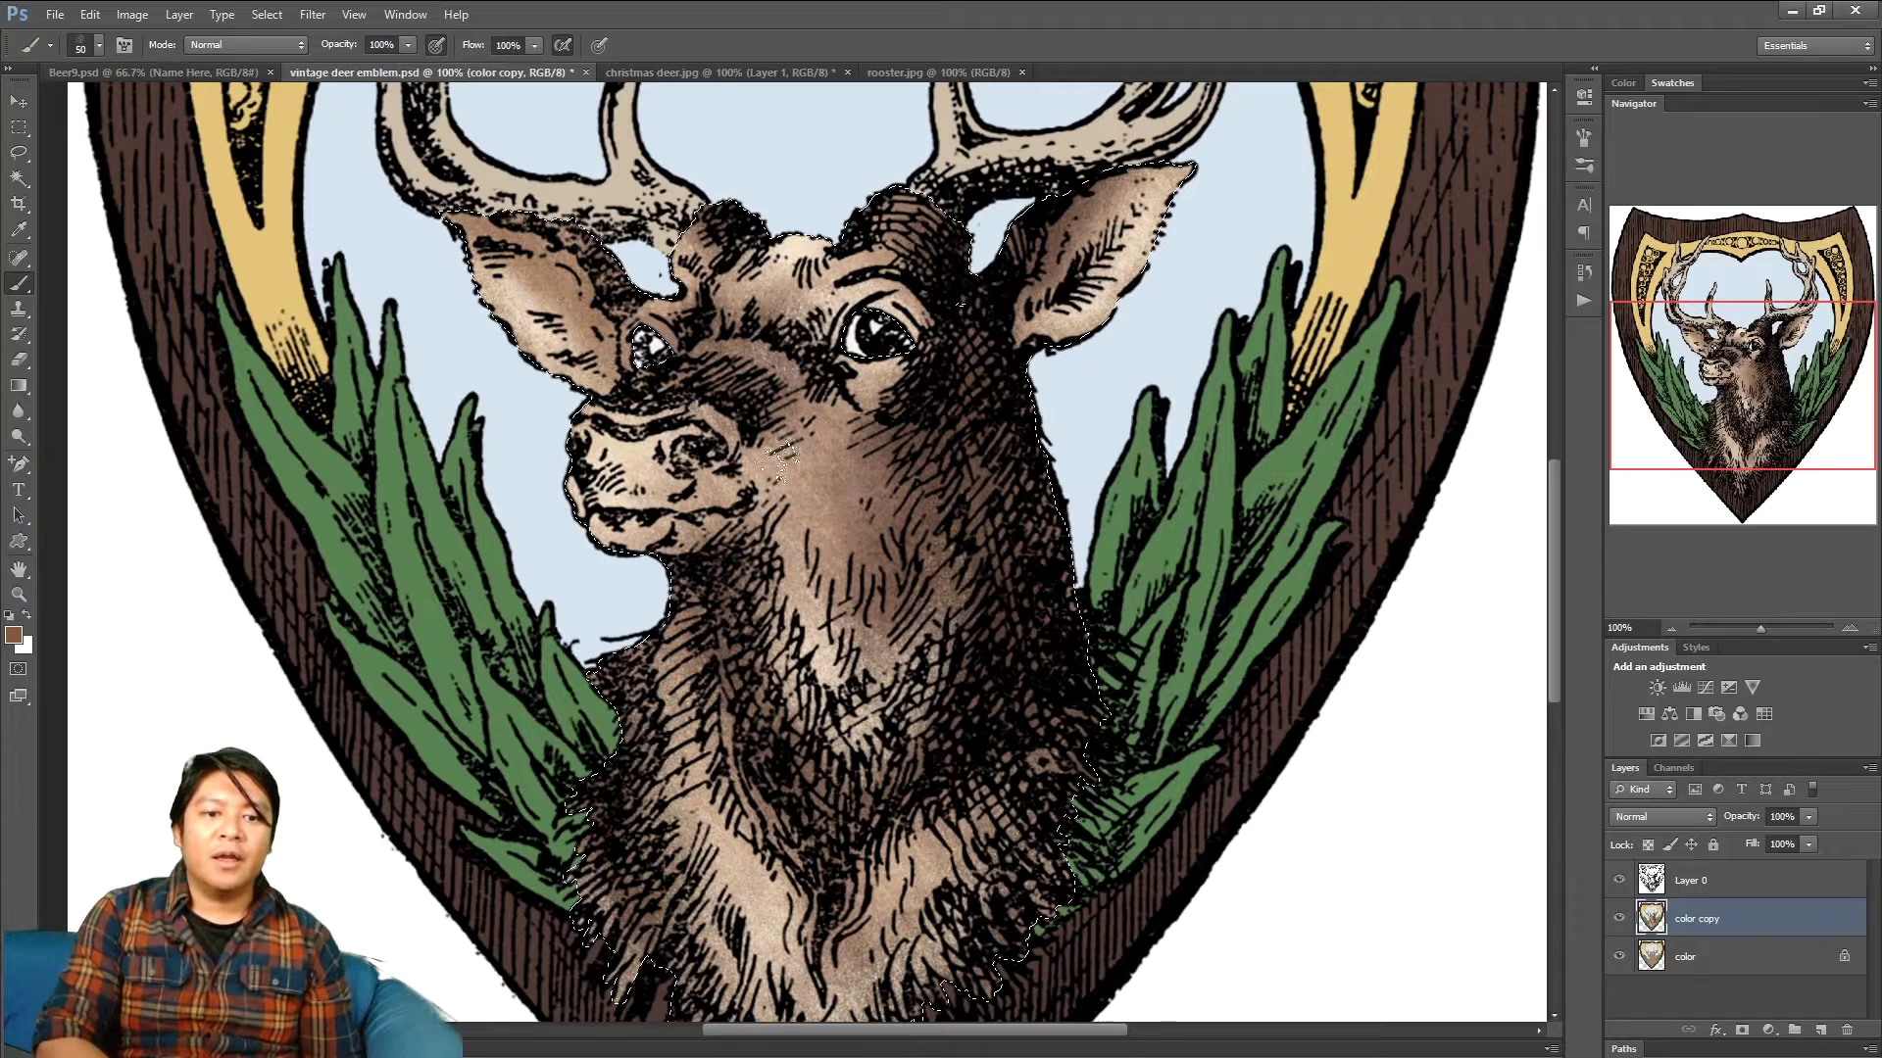
- Brush medium brown midtones over the deer's cheek, neck and chest fur, and set the brush size to 70 px
scroll(720, 534, down, 1)
mouse_move(721, 534)
mouse_down()
mouse_move(808, 470)
mouse_move(745, 490)
mouse_move(792, 519)
mouse_move(789, 588)
mouse_move(959, 578)
mouse_up()
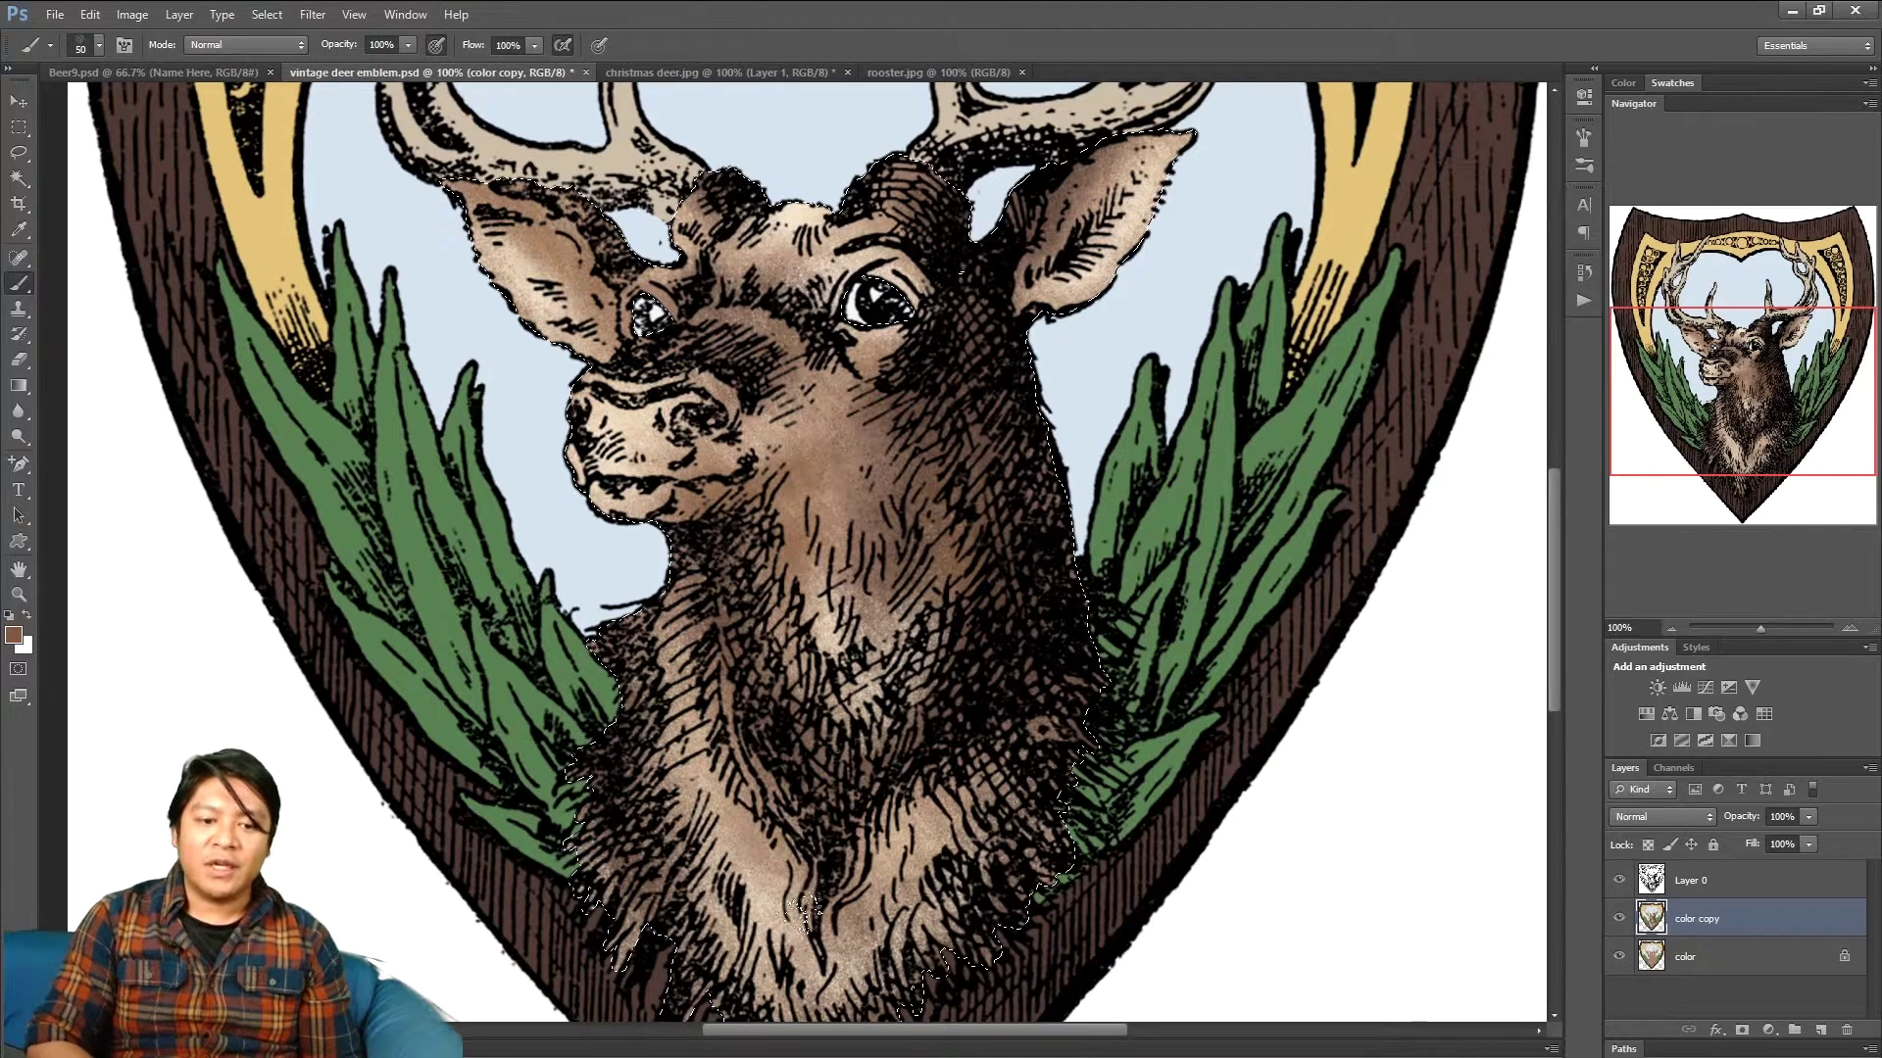
drag(1705, 397, 1674, 420)
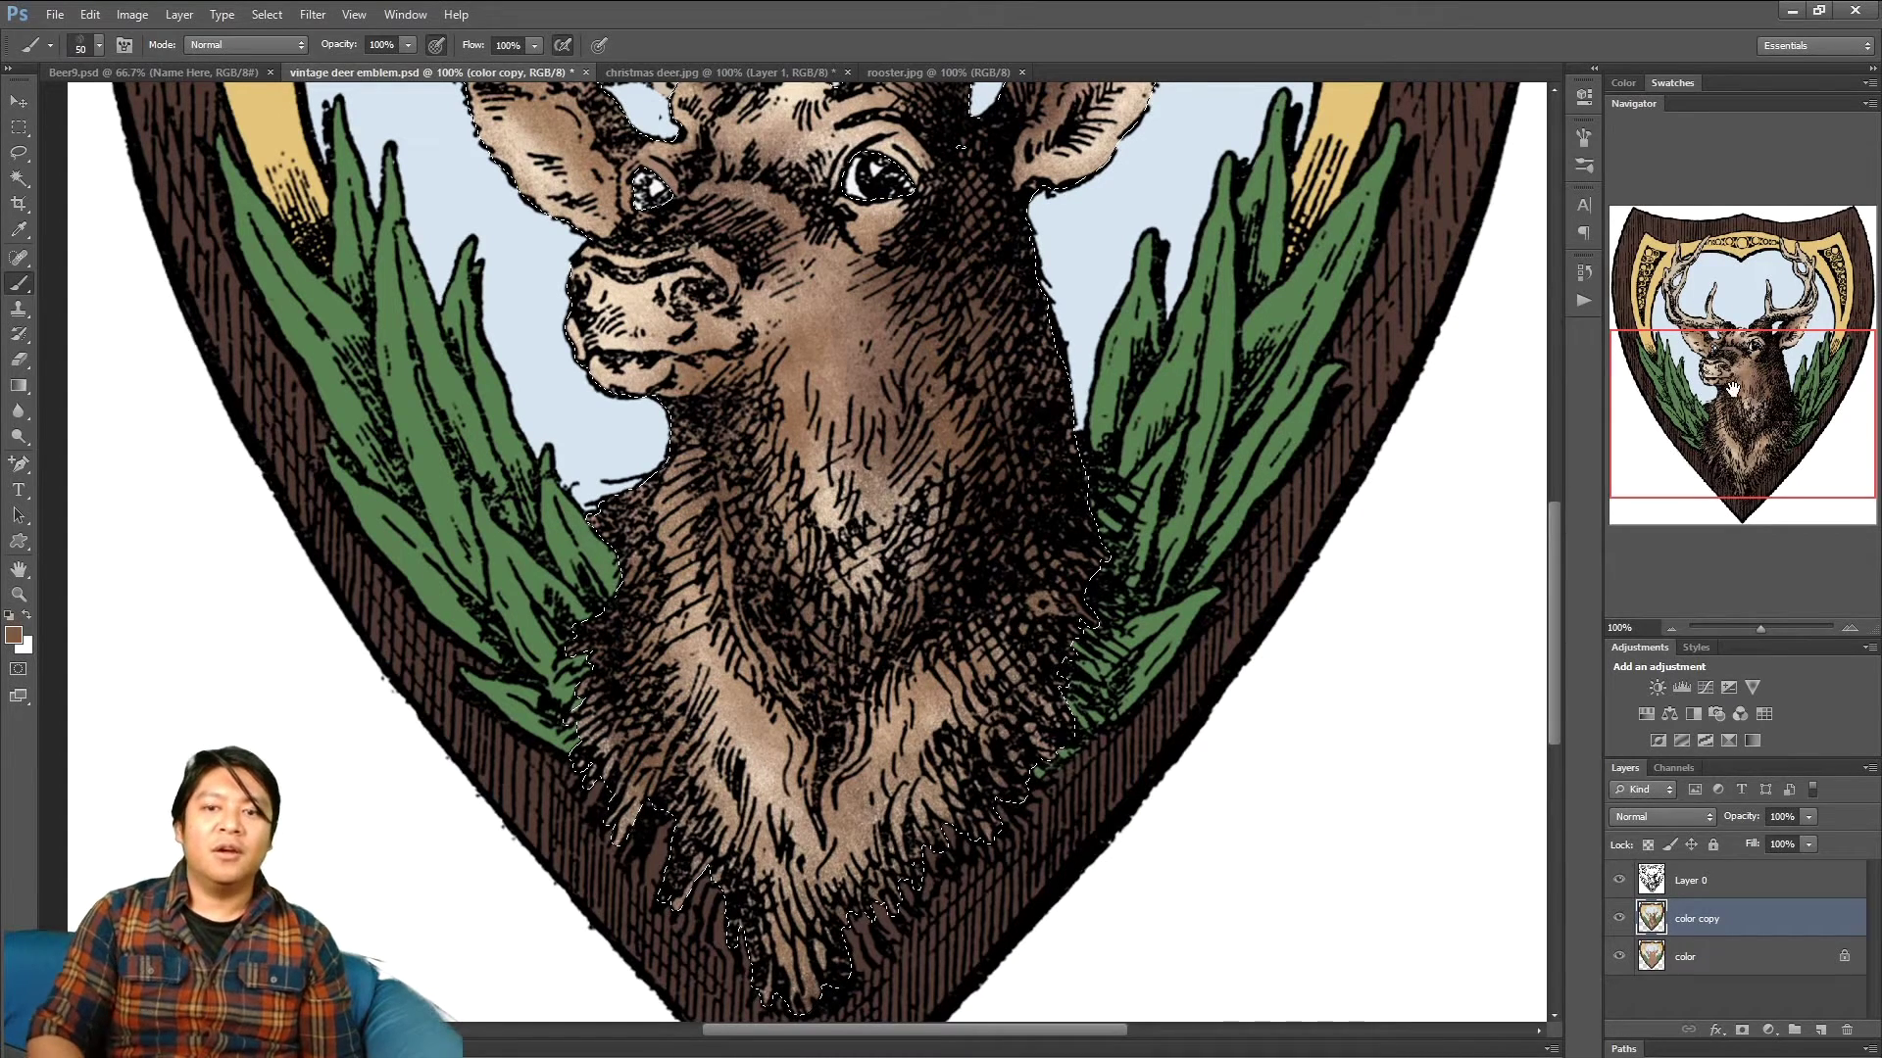
scroll(1093, 500, up, 3)
scroll(1111, 644, up, 1)
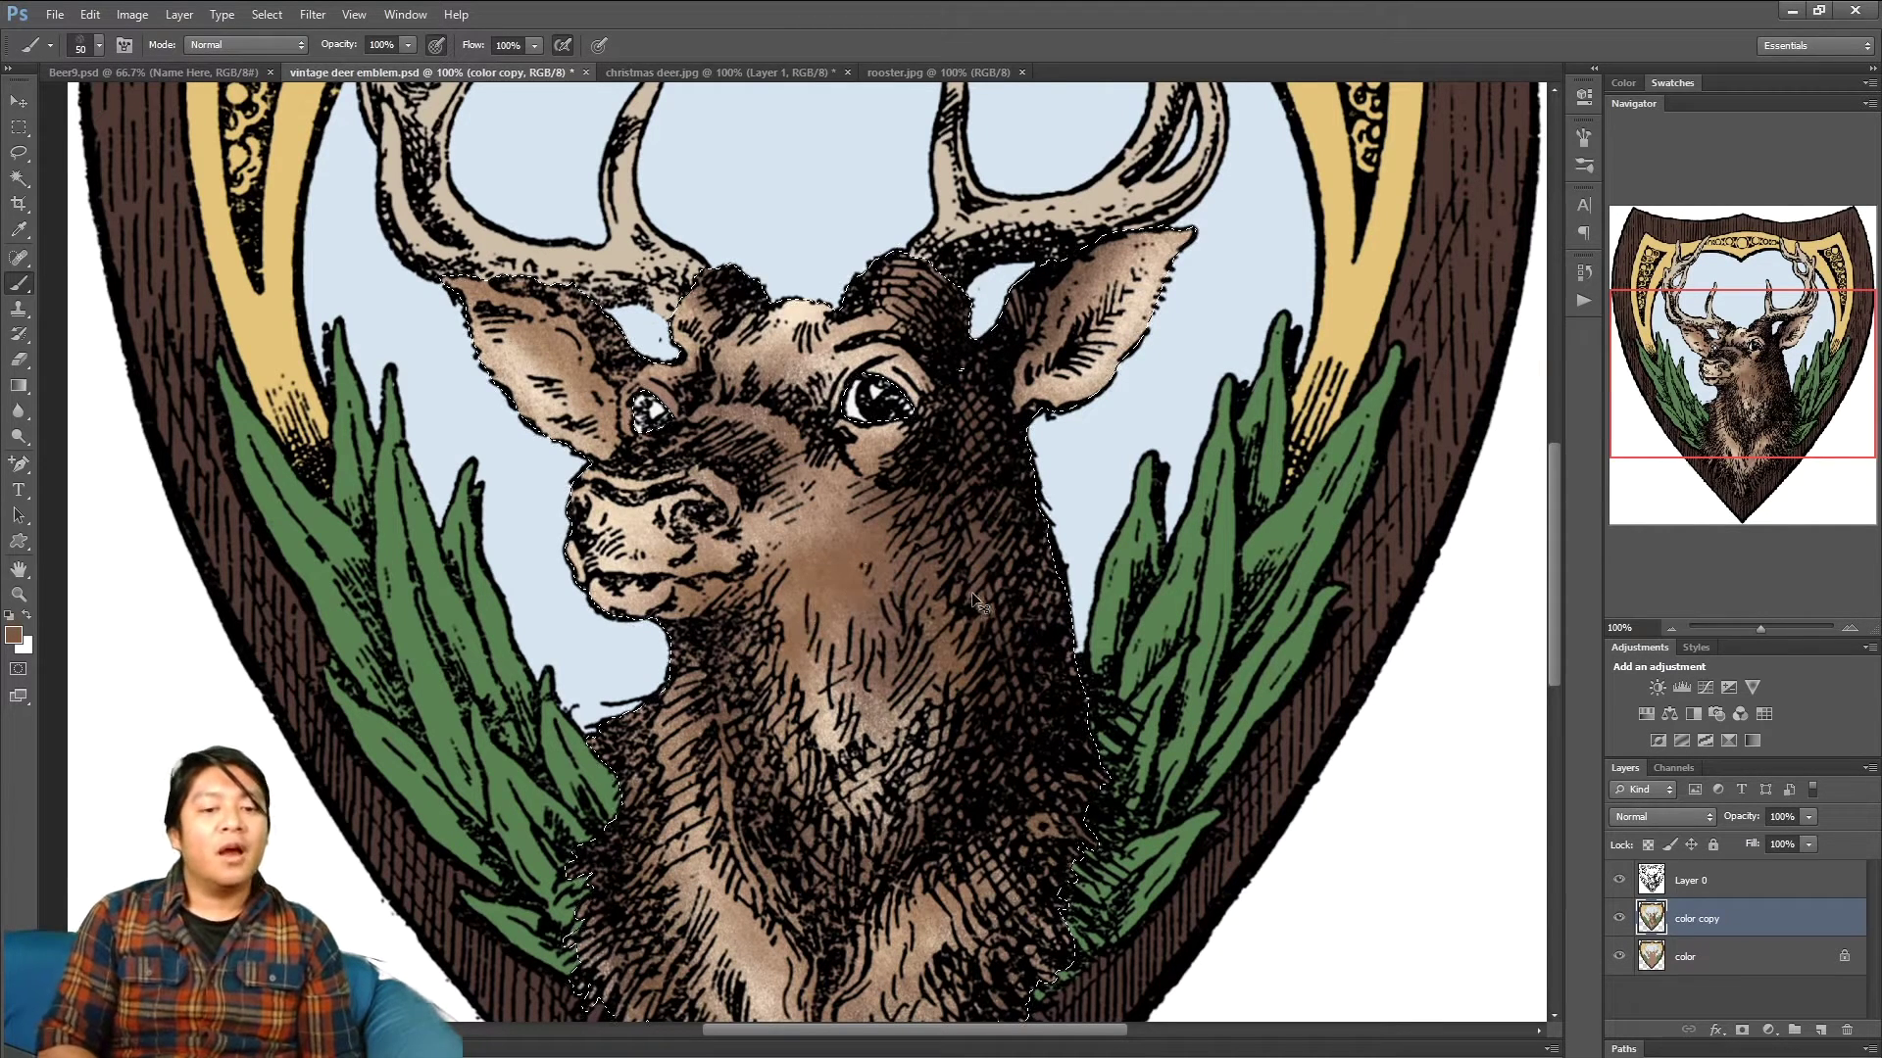
key(bracketright)
key(bracketright)
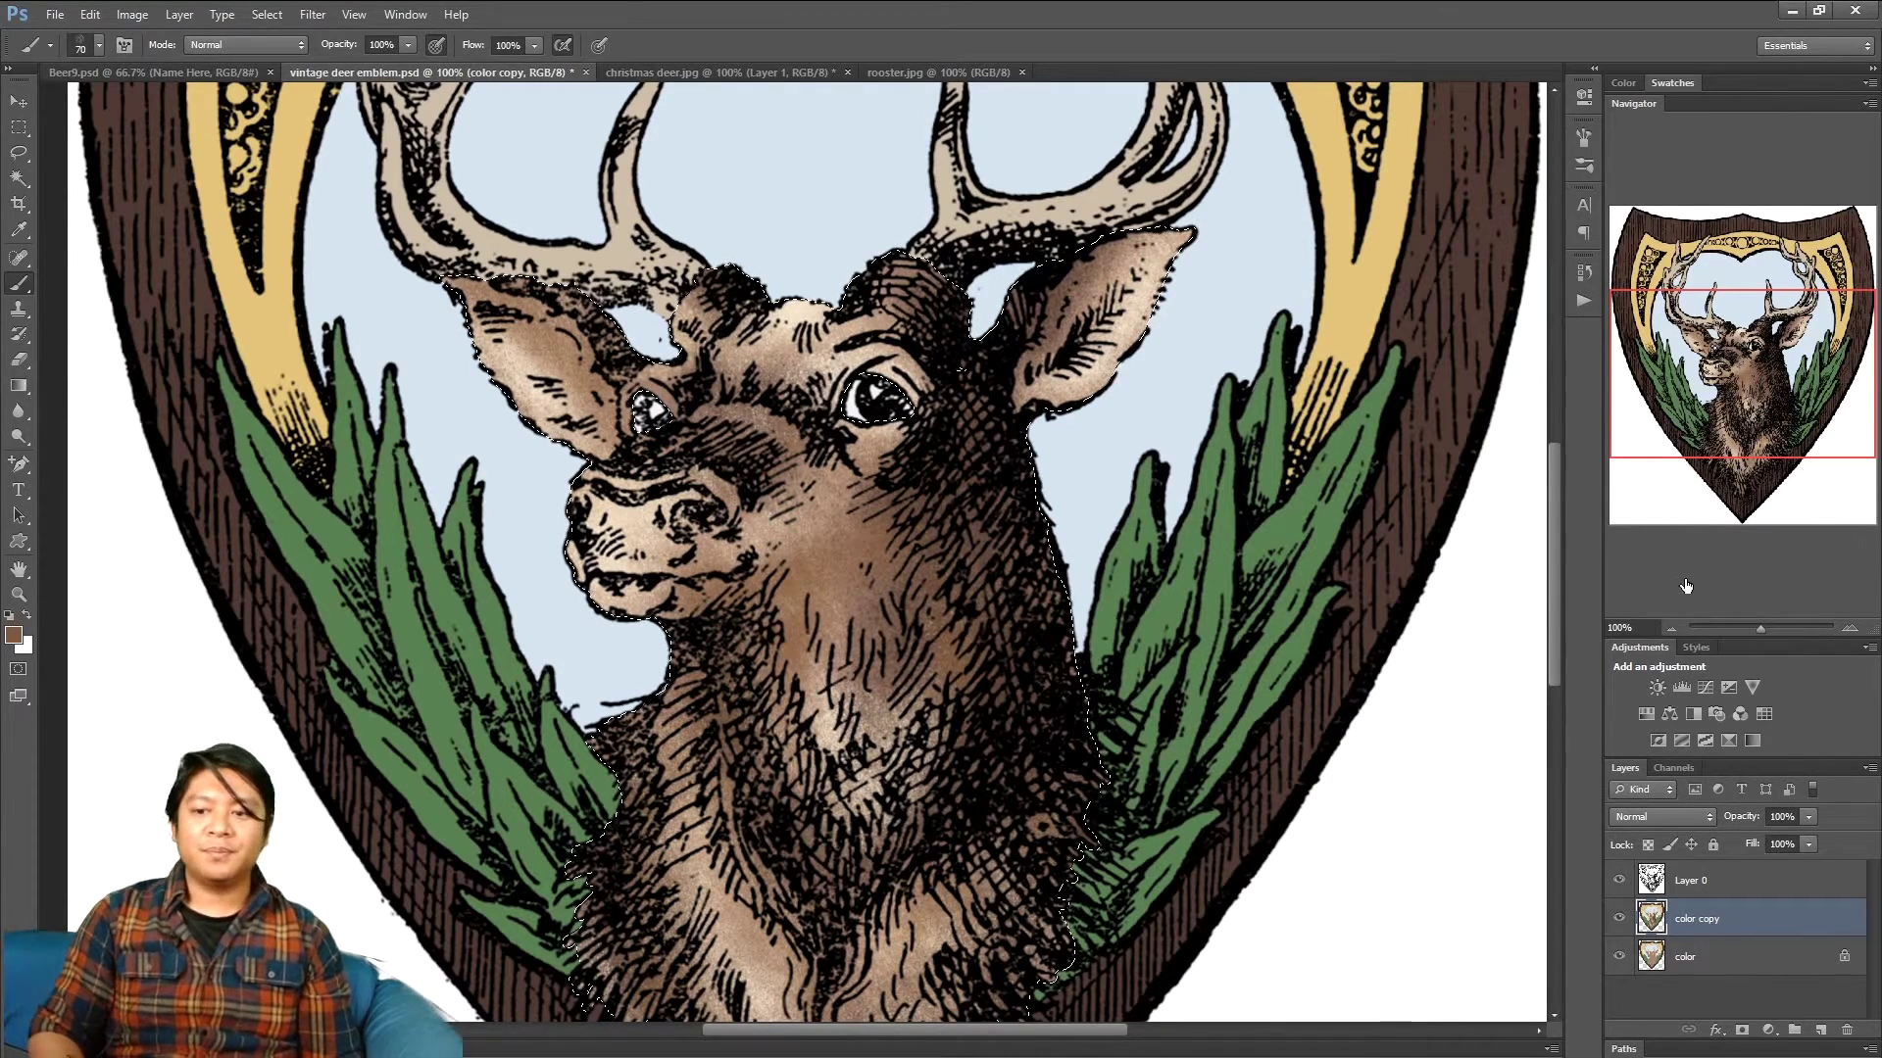
scroll(1008, 700, down, 3)
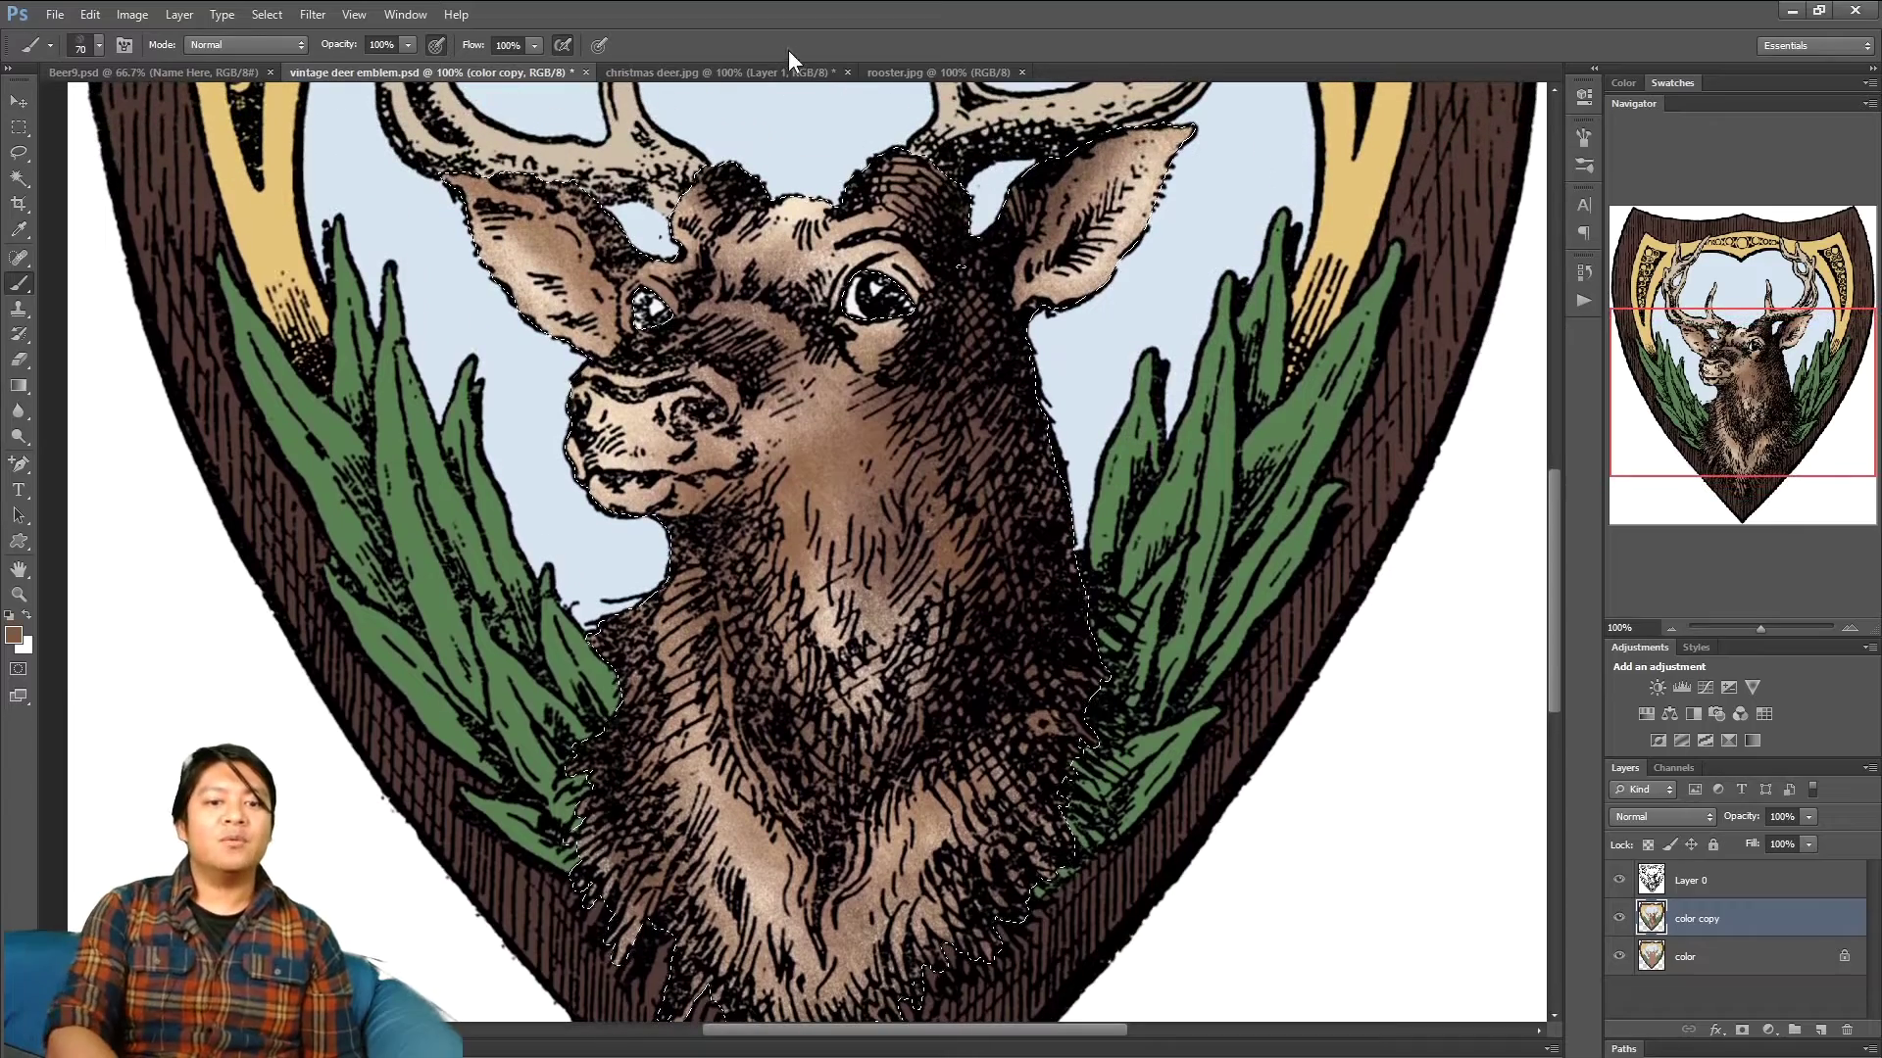
- Check the fur tones in christmas deer.jpg and set the foreground color to a dark reddish brown, #4c2313, for the shadows
click(651, 72)
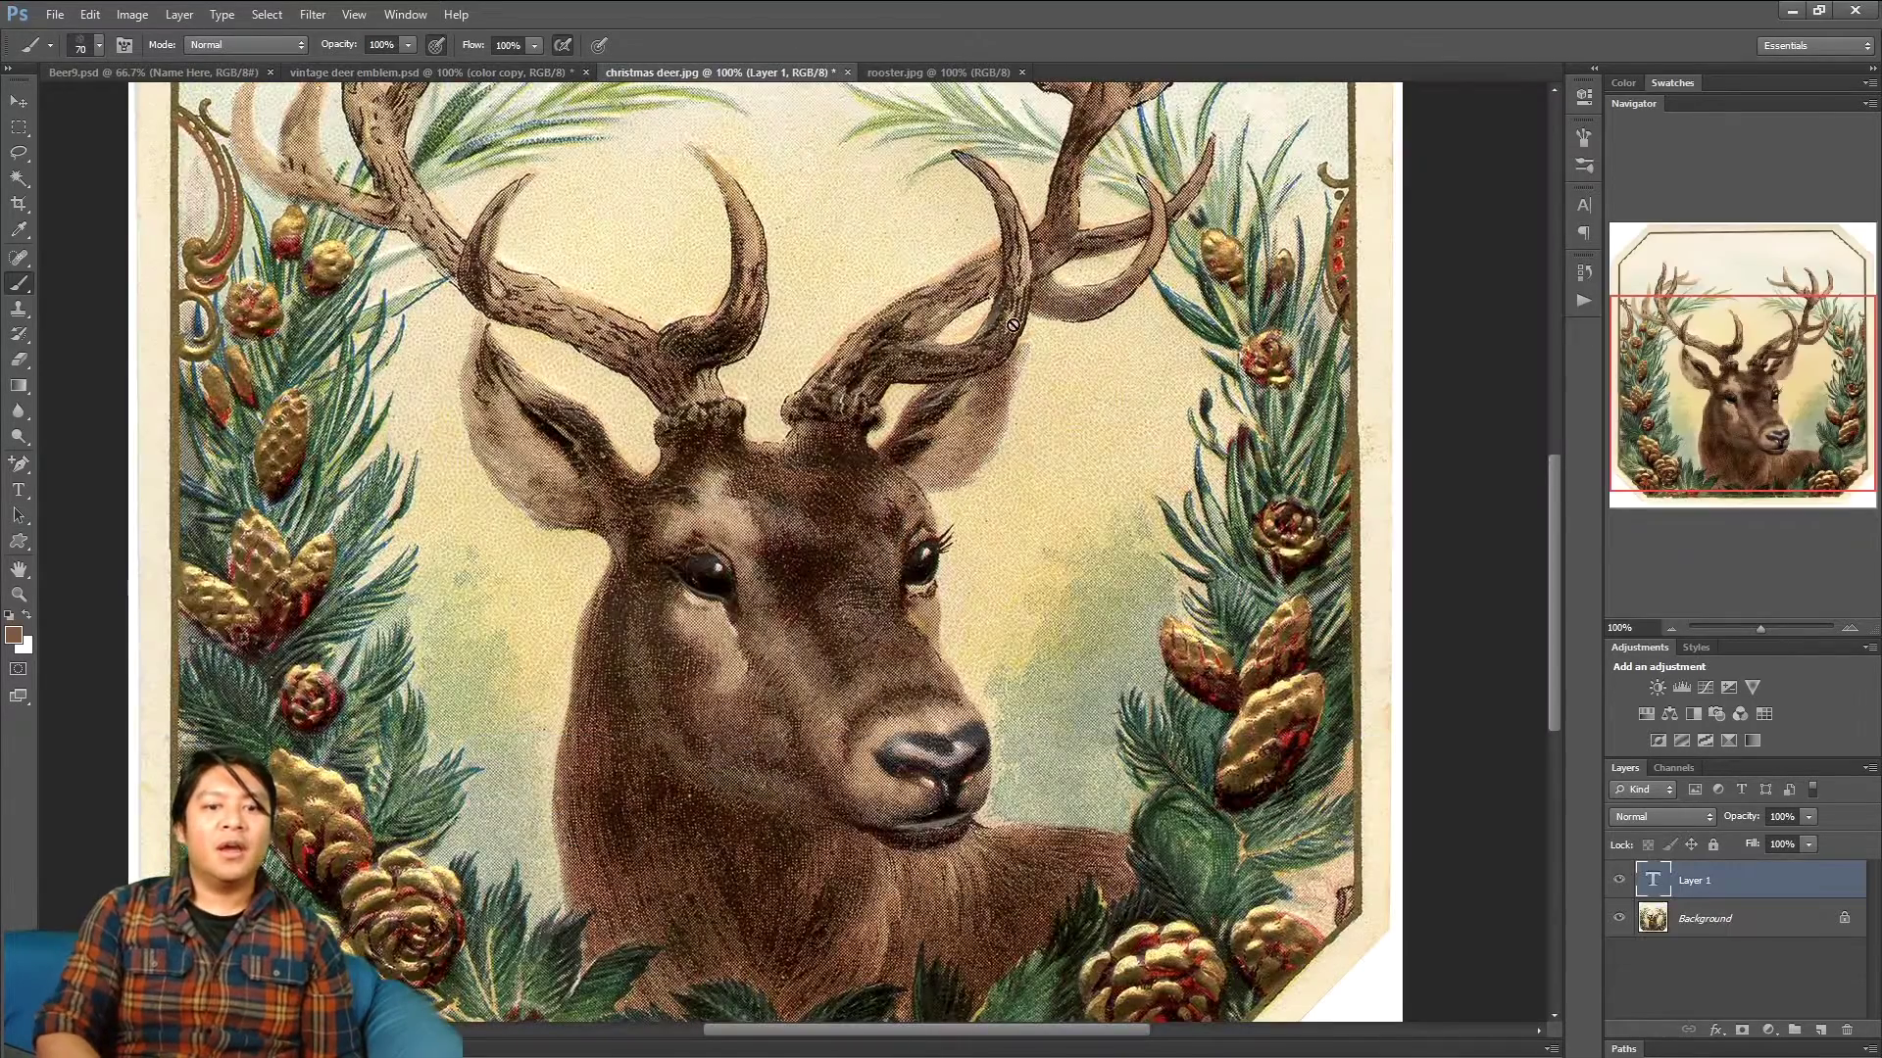
click(529, 77)
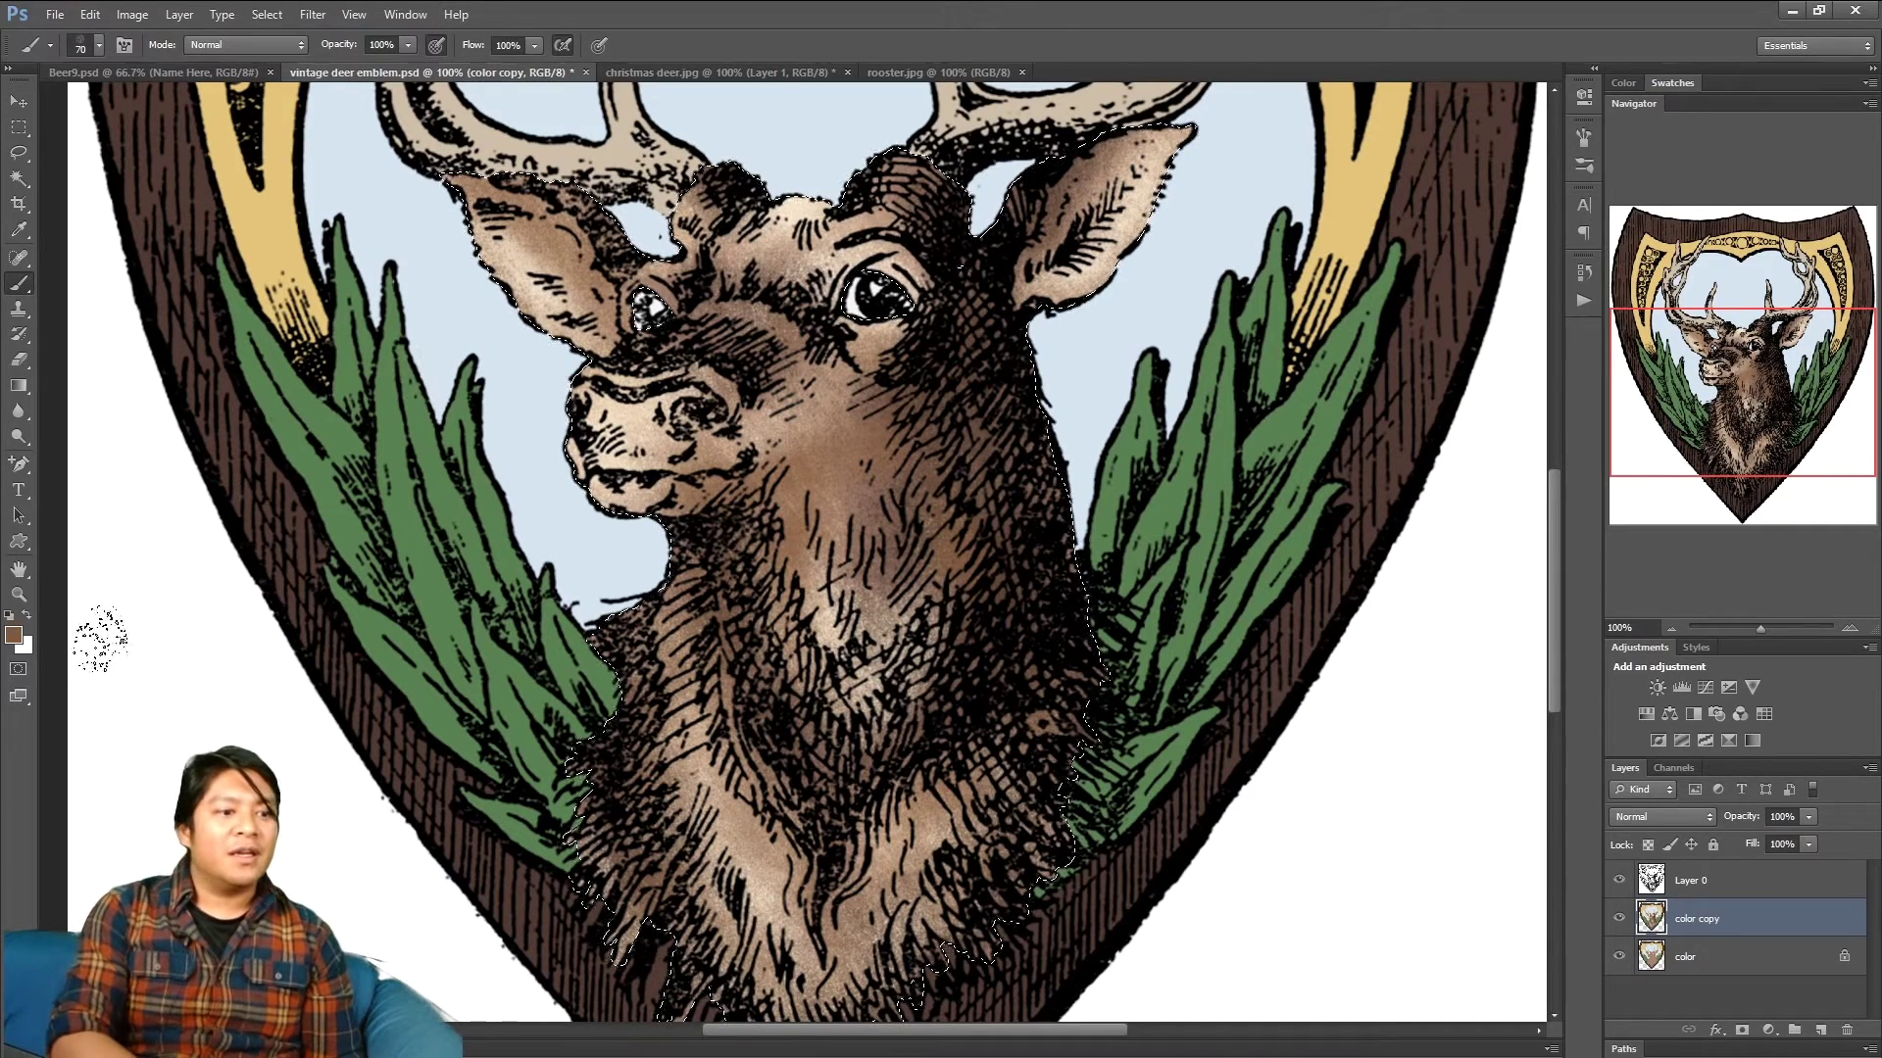
click(14, 635)
drag(1593, 666, 1593, 678)
click(1490, 603)
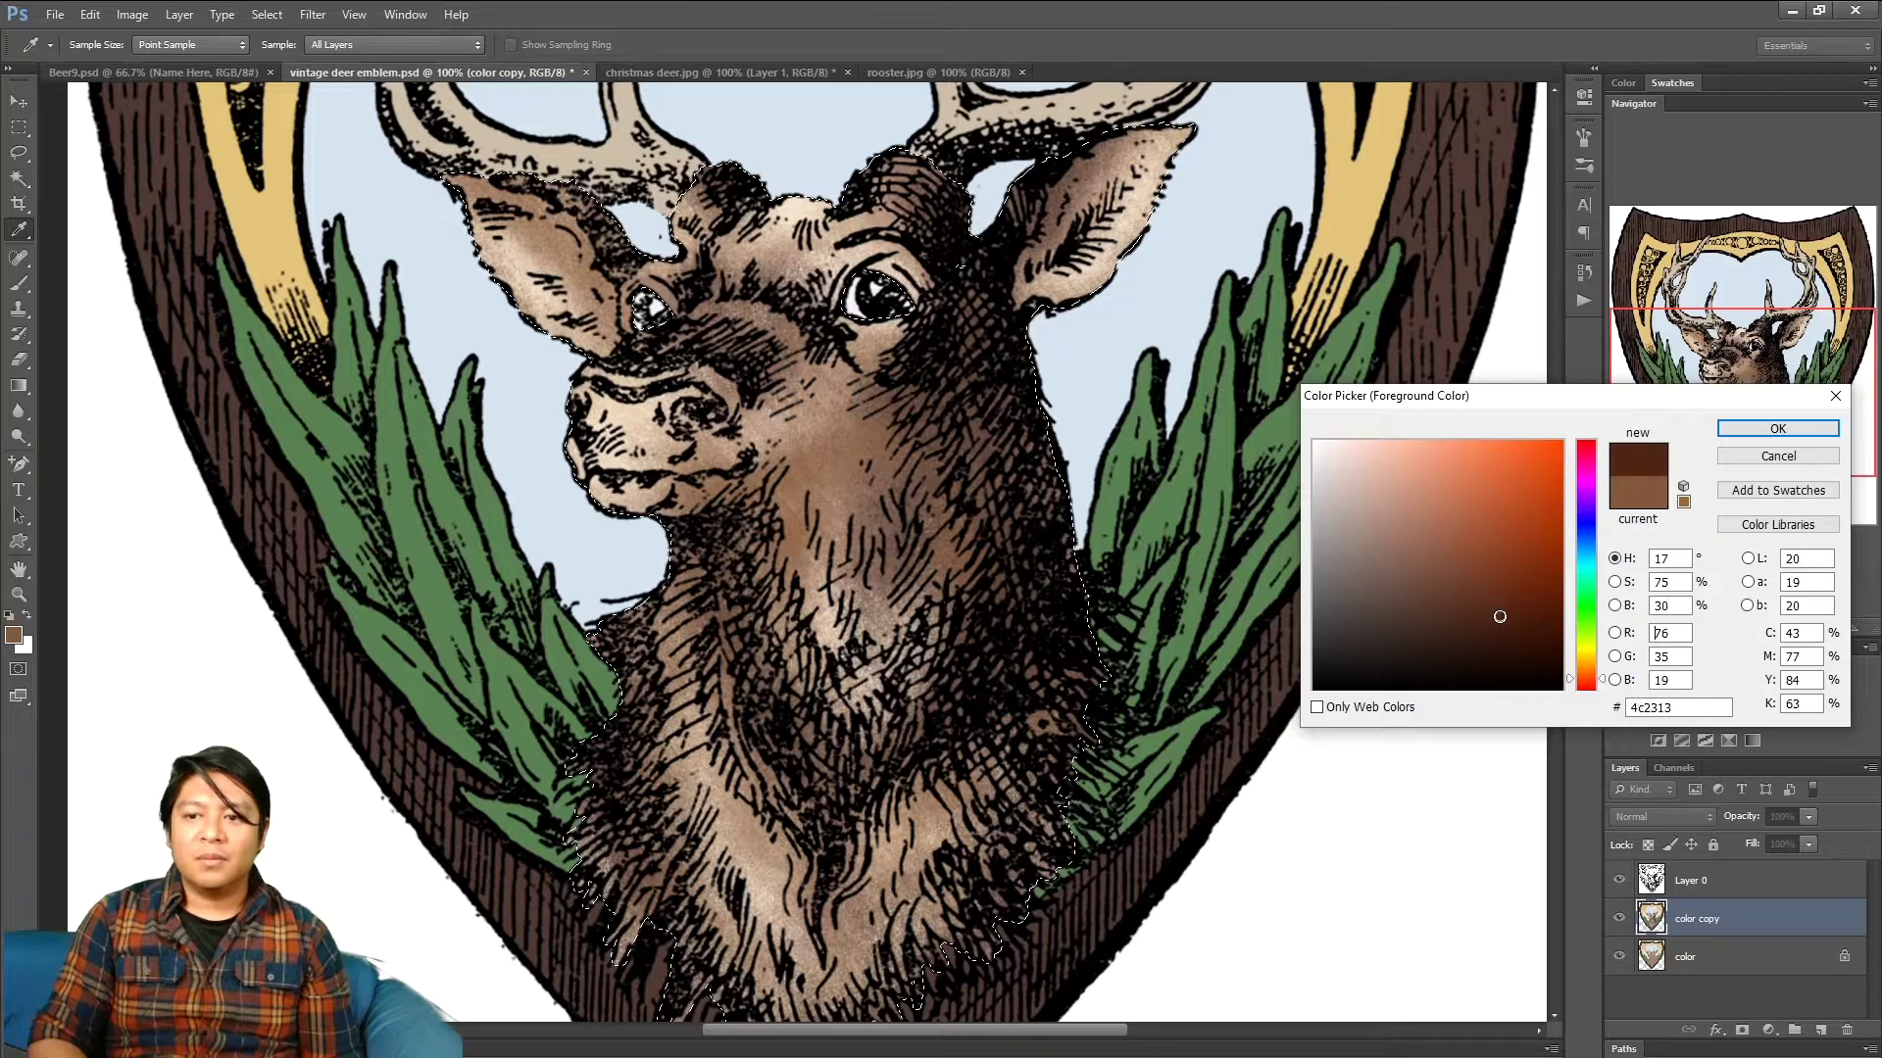
click(1777, 429)
key(b)
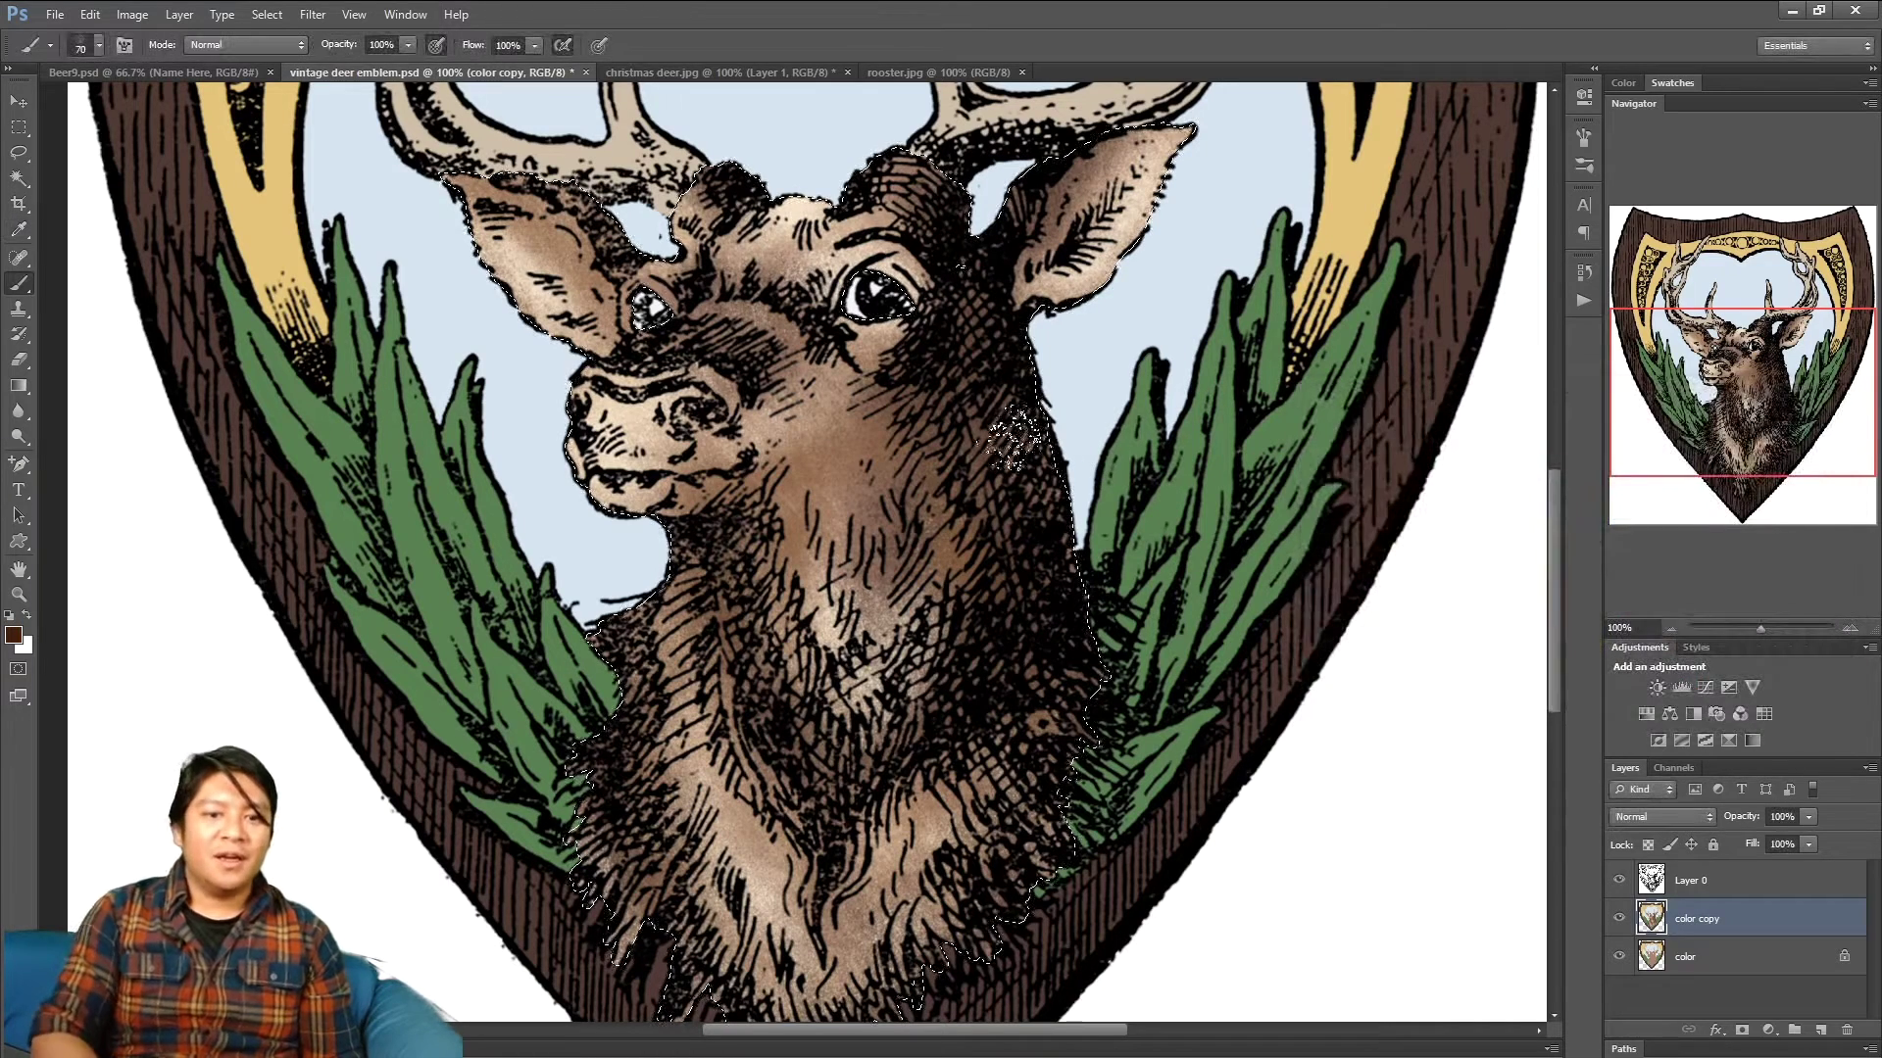
- Enlarge the speckled brush to 90 px and brush dark brown shading over the shadowed side of the deer's neck
key(bracketright)
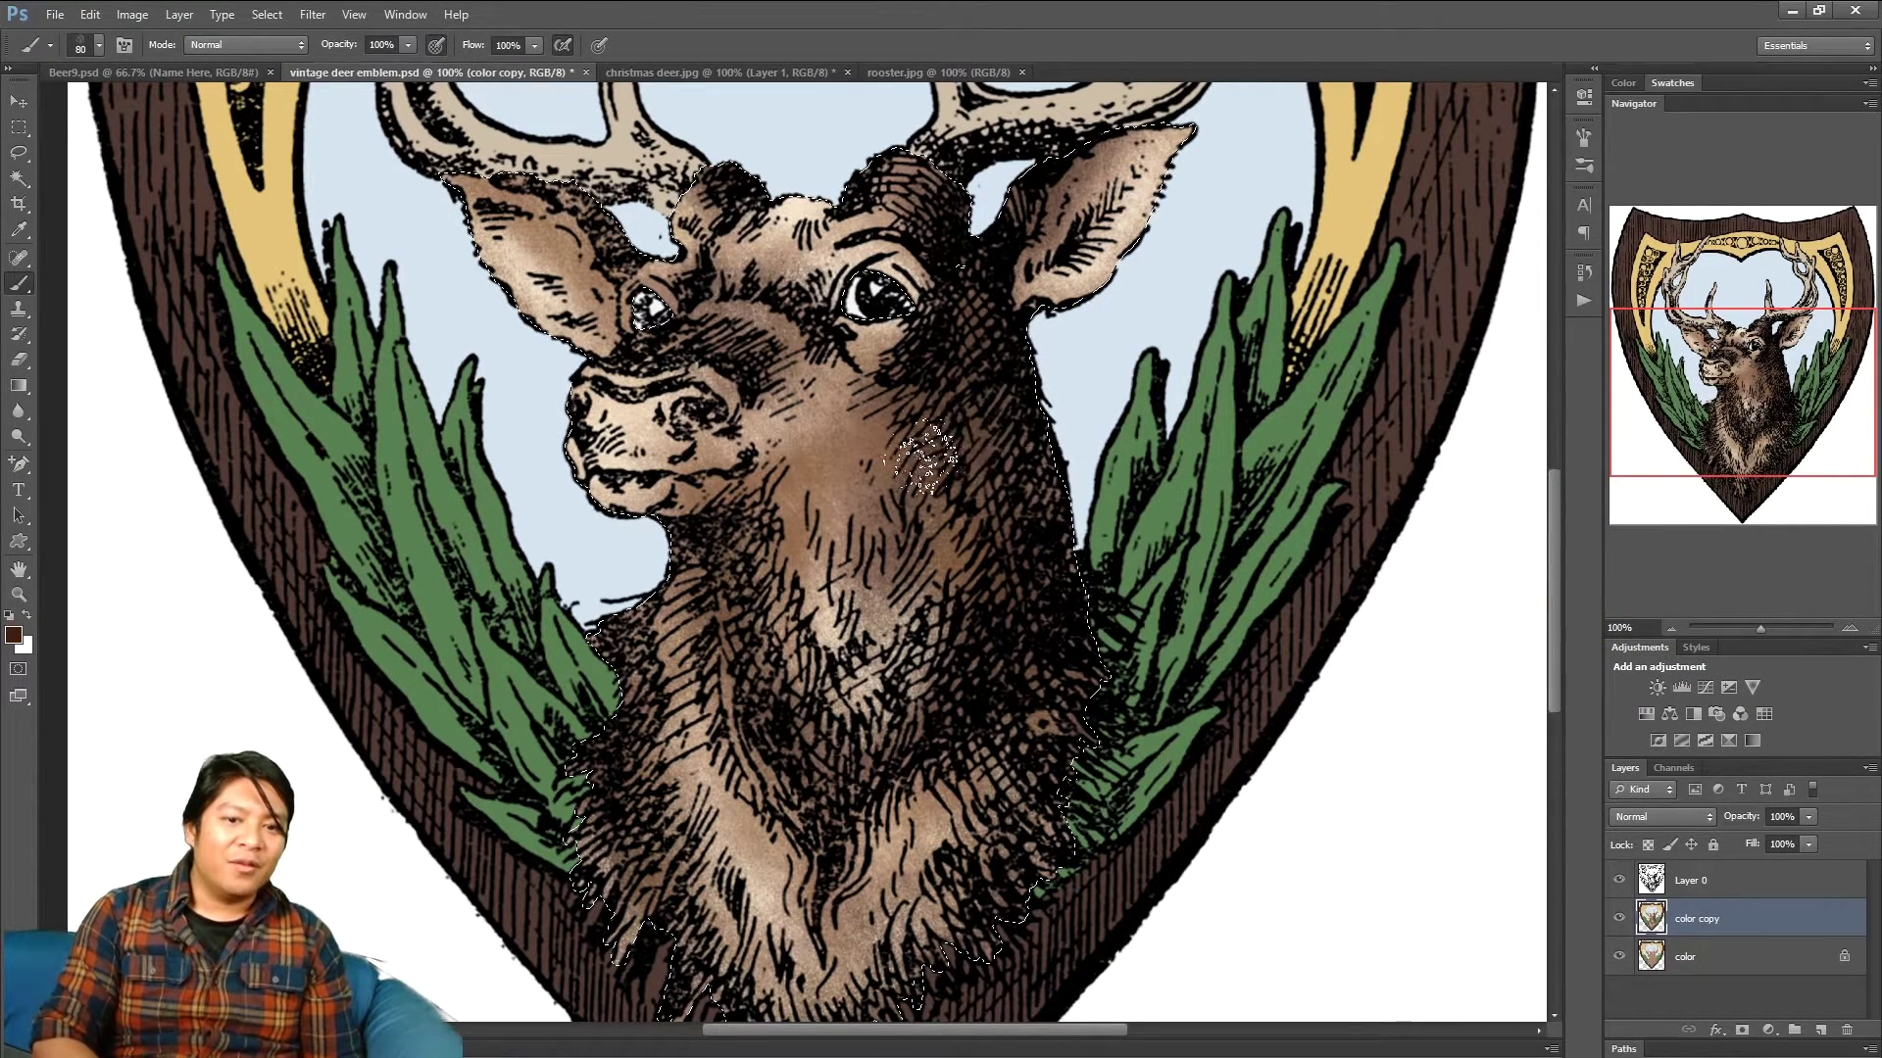
mouse_move(909, 502)
mouse_down()
mouse_move(956, 467)
mouse_move(947, 412)
mouse_move(955, 461)
mouse_move(897, 404)
mouse_move(964, 465)
mouse_move(929, 530)
mouse_move(803, 529)
mouse_up()
mouse_move(821, 513)
mouse_down()
mouse_move(905, 491)
mouse_move(806, 527)
mouse_move(997, 473)
mouse_move(1007, 439)
mouse_move(939, 518)
mouse_move(792, 576)
mouse_move(1022, 610)
mouse_move(1076, 655)
mouse_move(1036, 612)
mouse_up()
mouse_move(1049, 490)
mouse_down()
mouse_move(1082, 628)
mouse_move(958, 424)
mouse_move(927, 490)
mouse_move(1195, 568)
mouse_up()
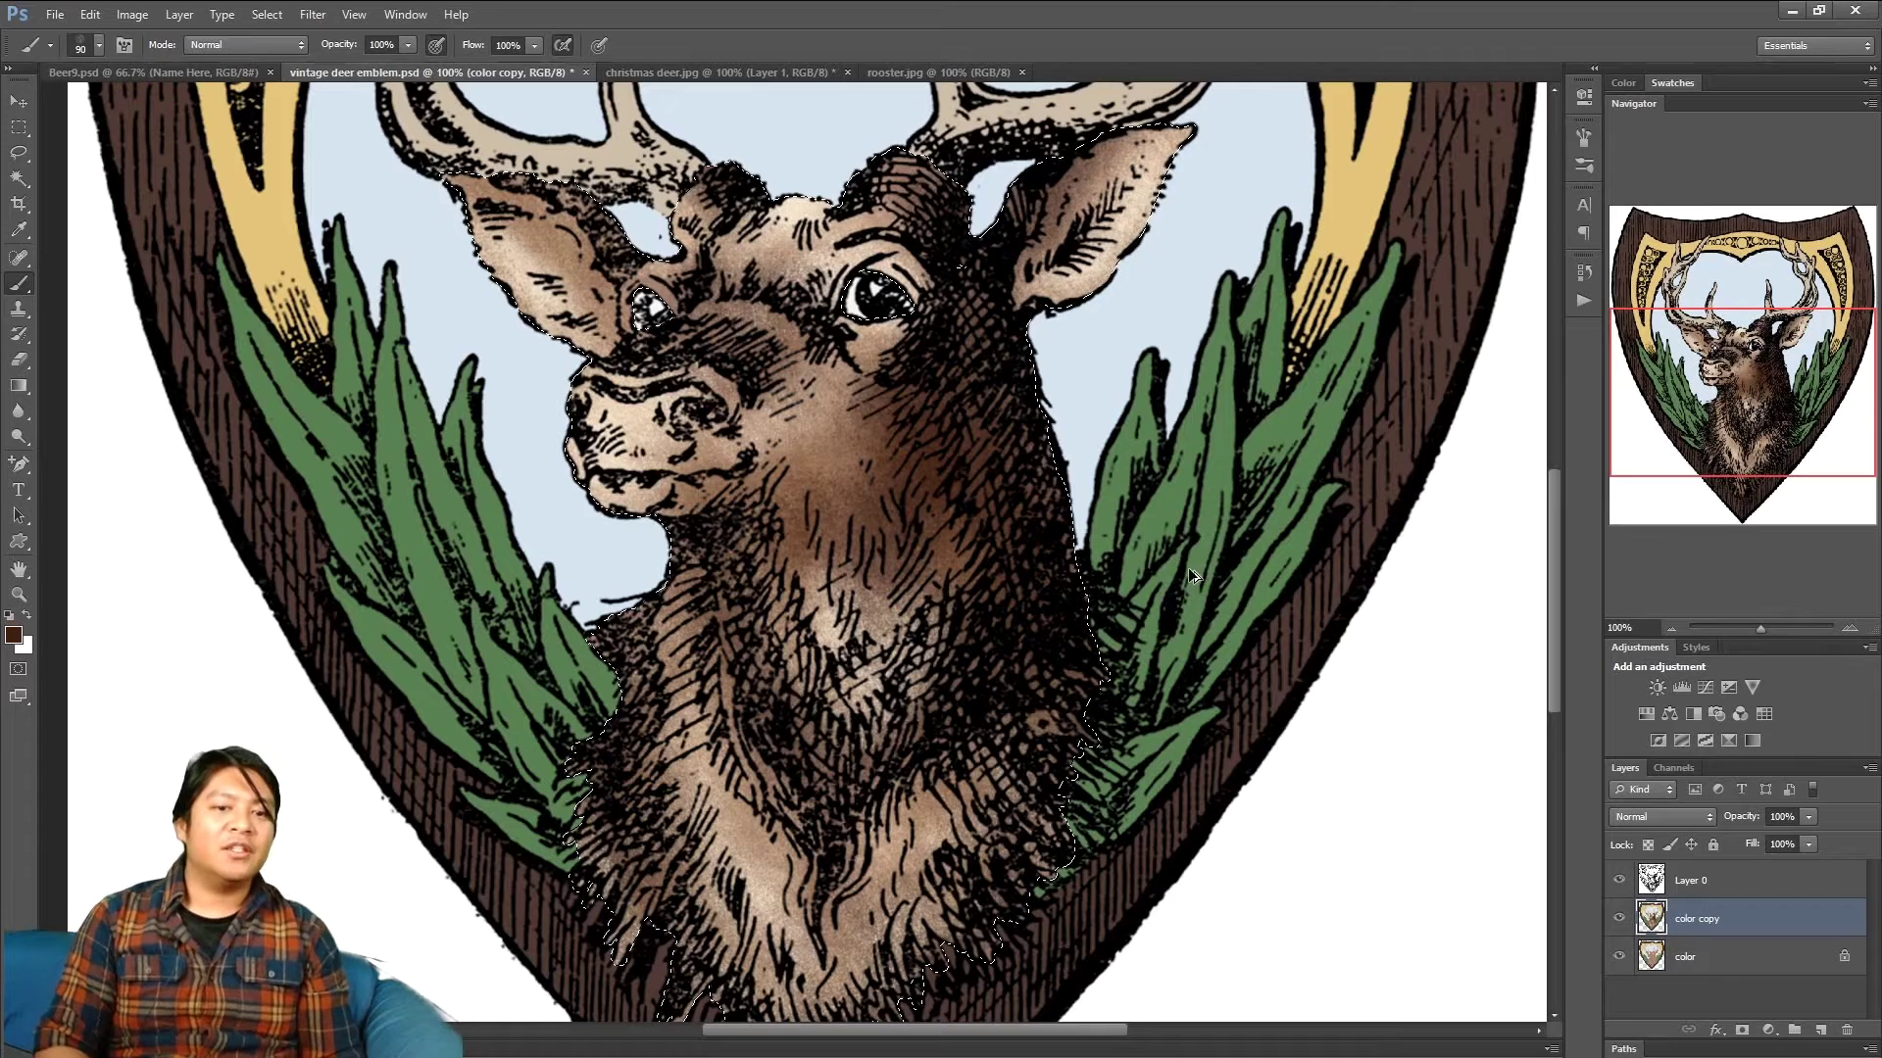
mouse_move(1184, 519)
mouse_down()
mouse_move(936, 447)
mouse_move(888, 516)
mouse_move(945, 549)
mouse_up()
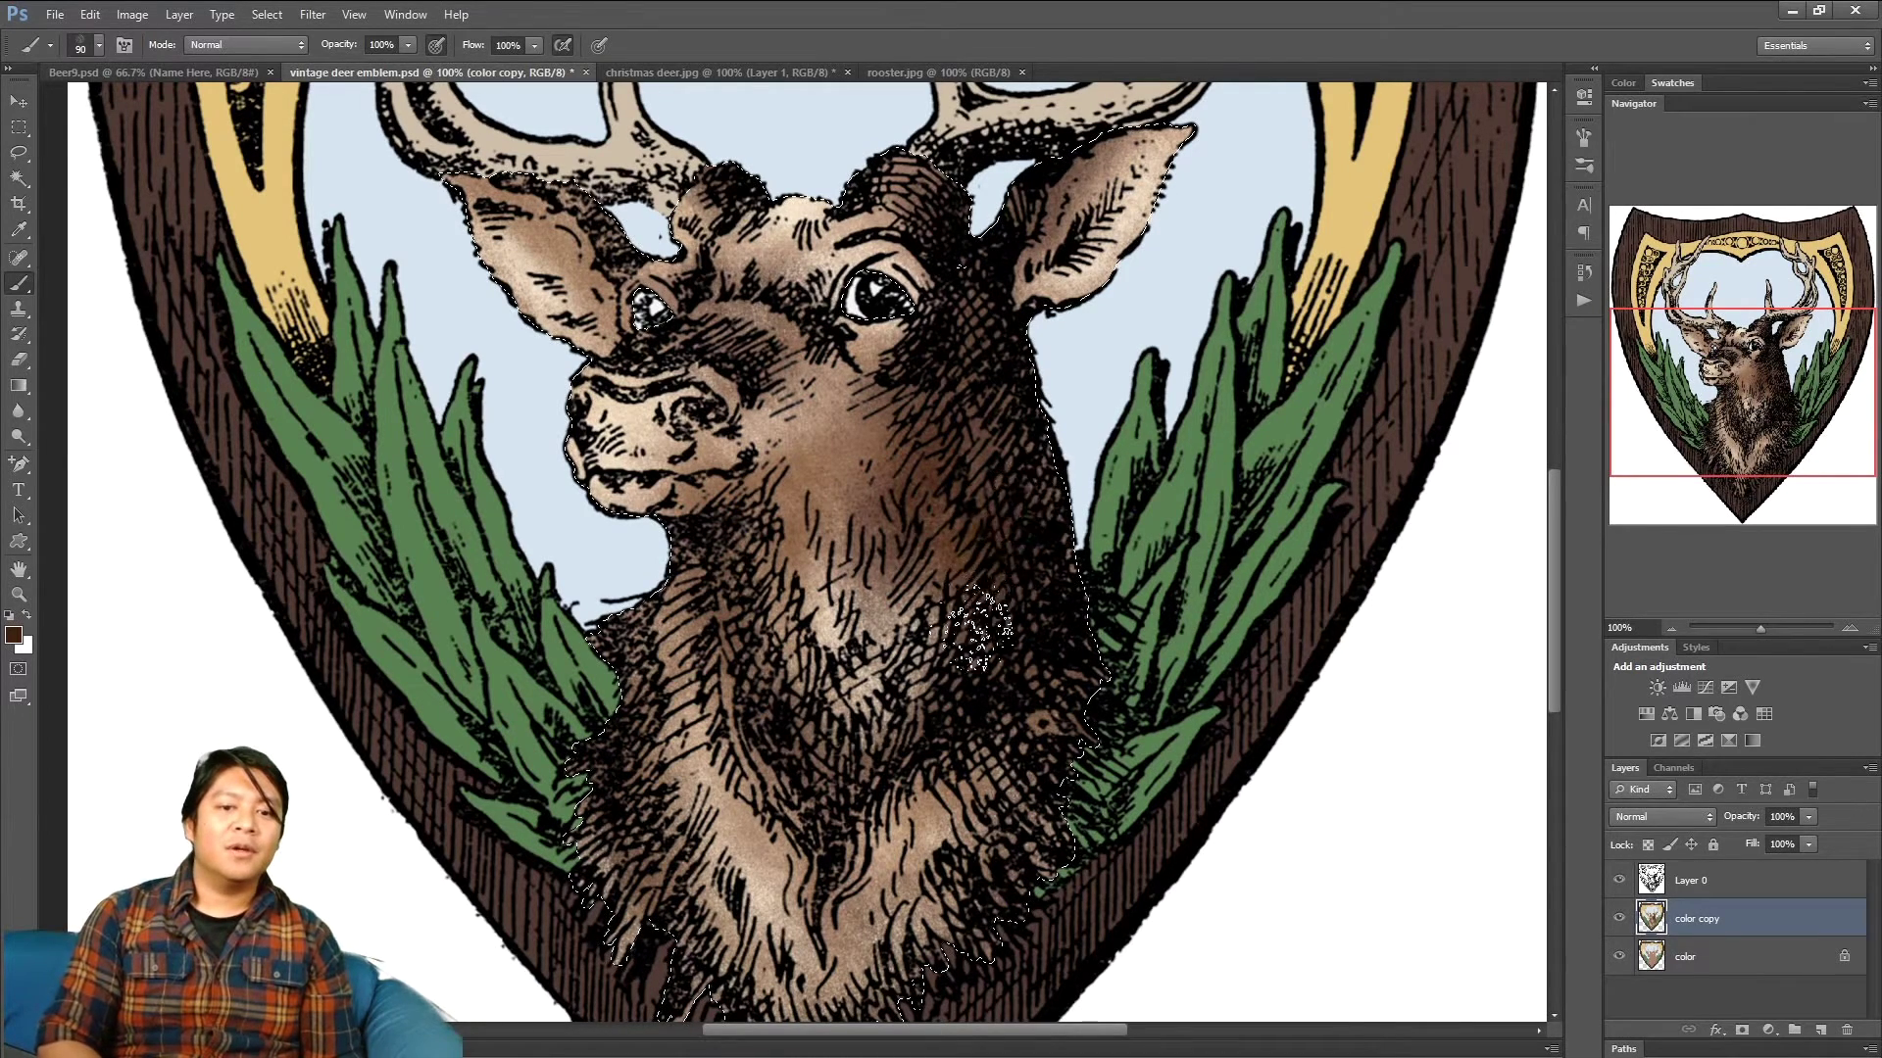
- Resize the brush up to 200 px and back to 100 px, deepening the dark brown along the neck's outer edge and shoulder
key(bracketright)
key(bracketright)
key(bracketright)
key(bracketright)
key(bracketright)
key(bracketleft)
key(bracketleft)
key(bracketleft)
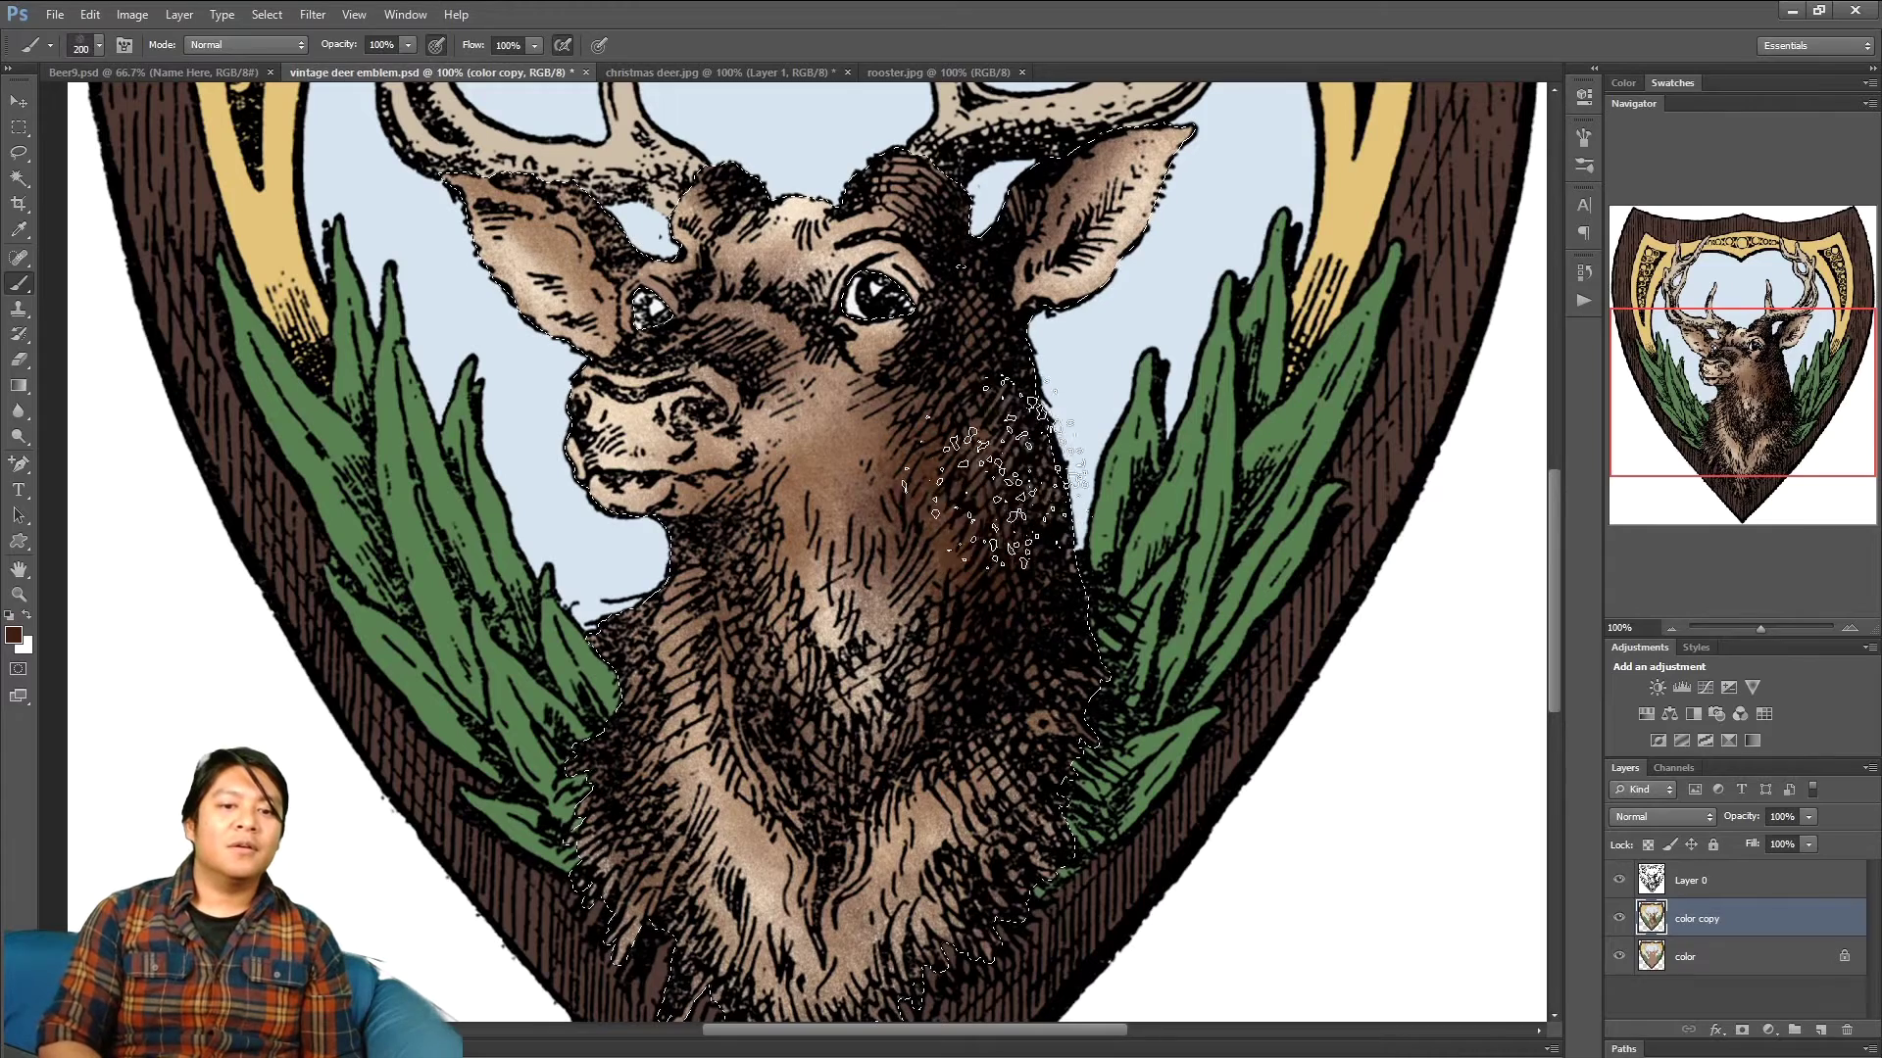
key(bracketleft)
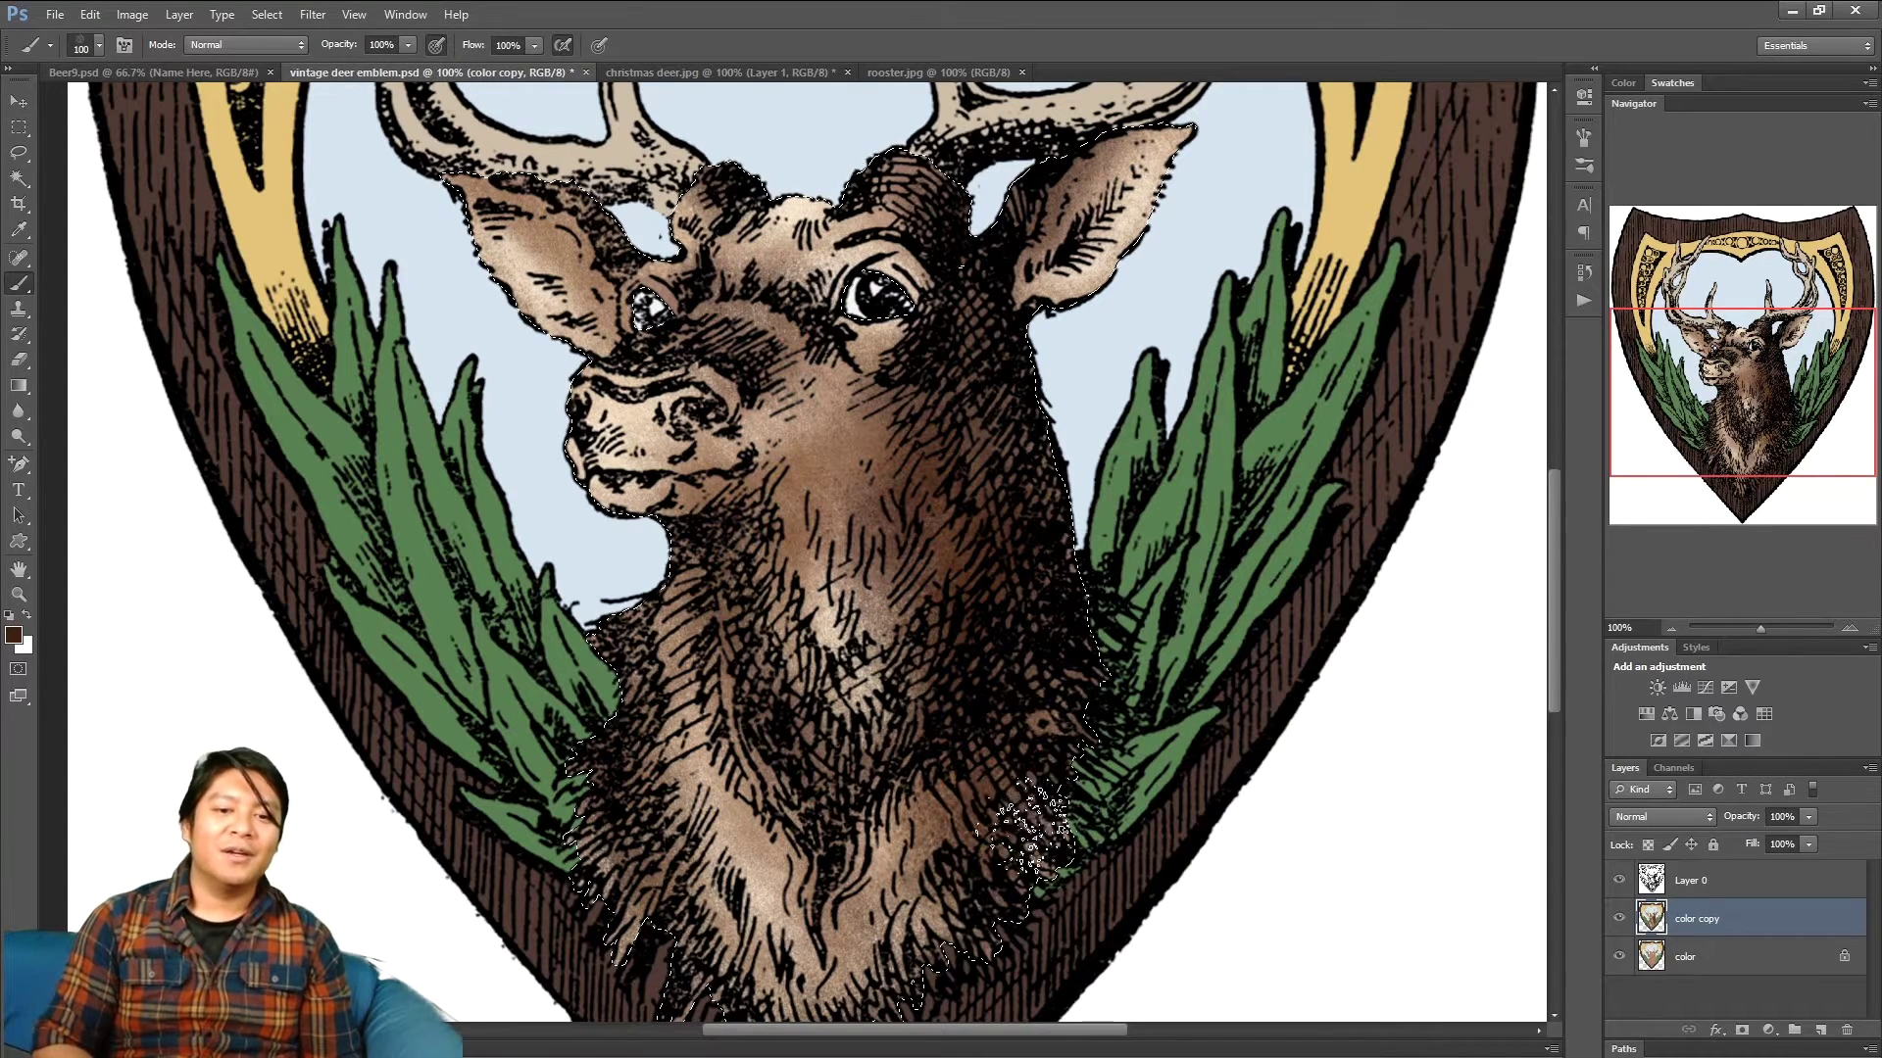
- Reduce the brush to 80 px and brush dark brown shadows onto the deer's ears and around the antler bases
key(bracketleft)
key(bracketleft)
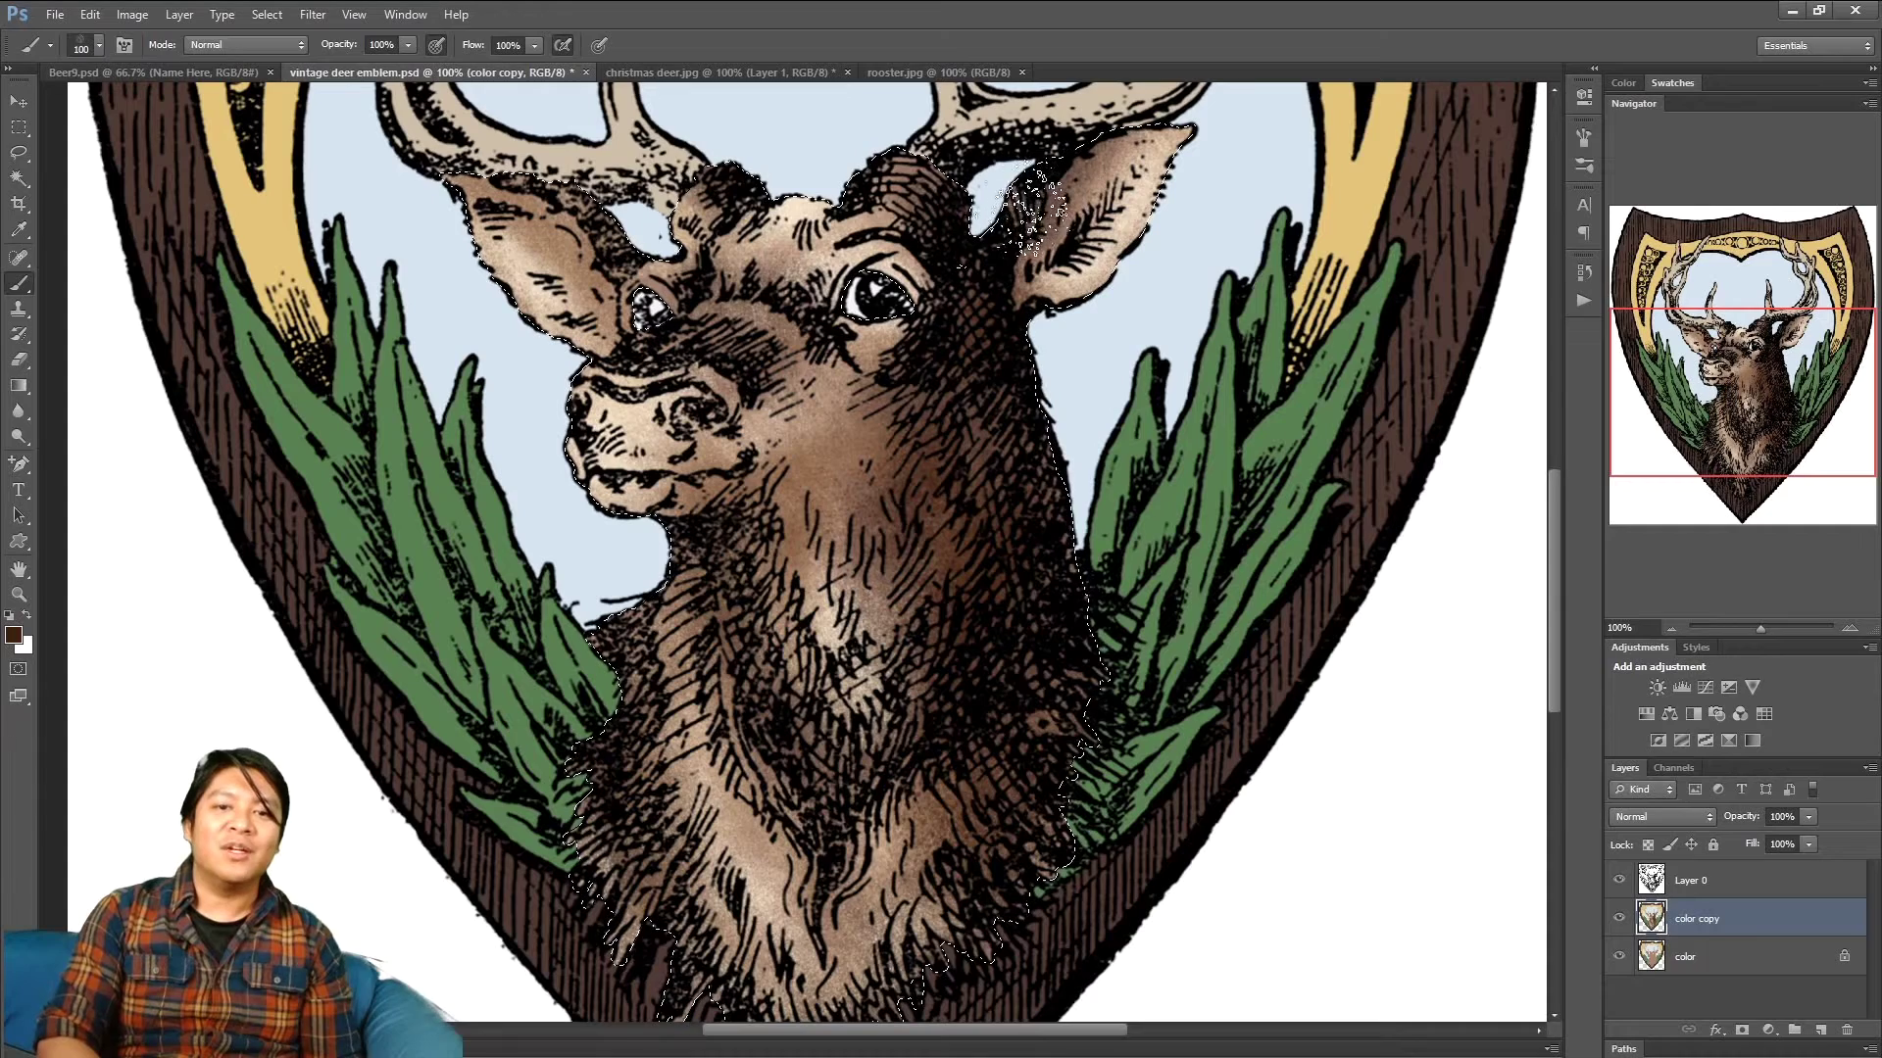
scroll(642, 373, up, 3)
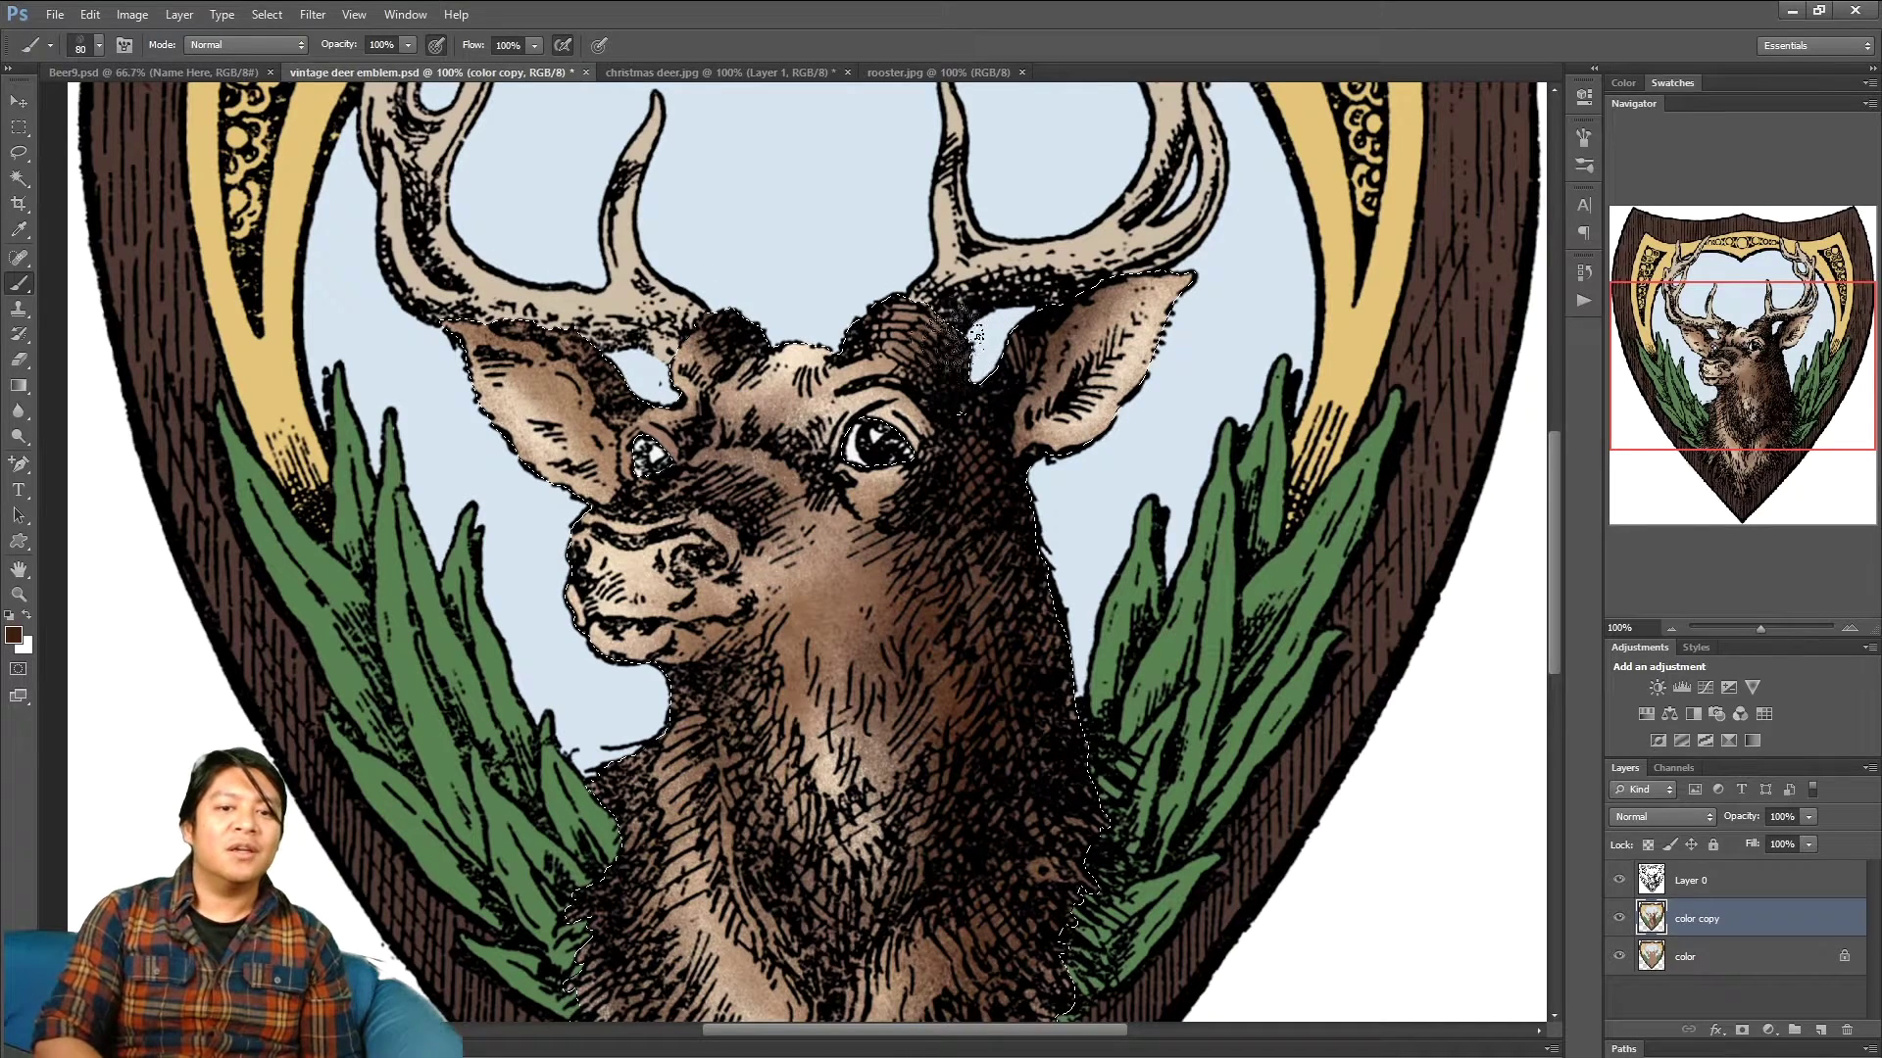
scroll(1329, 456, down, 3)
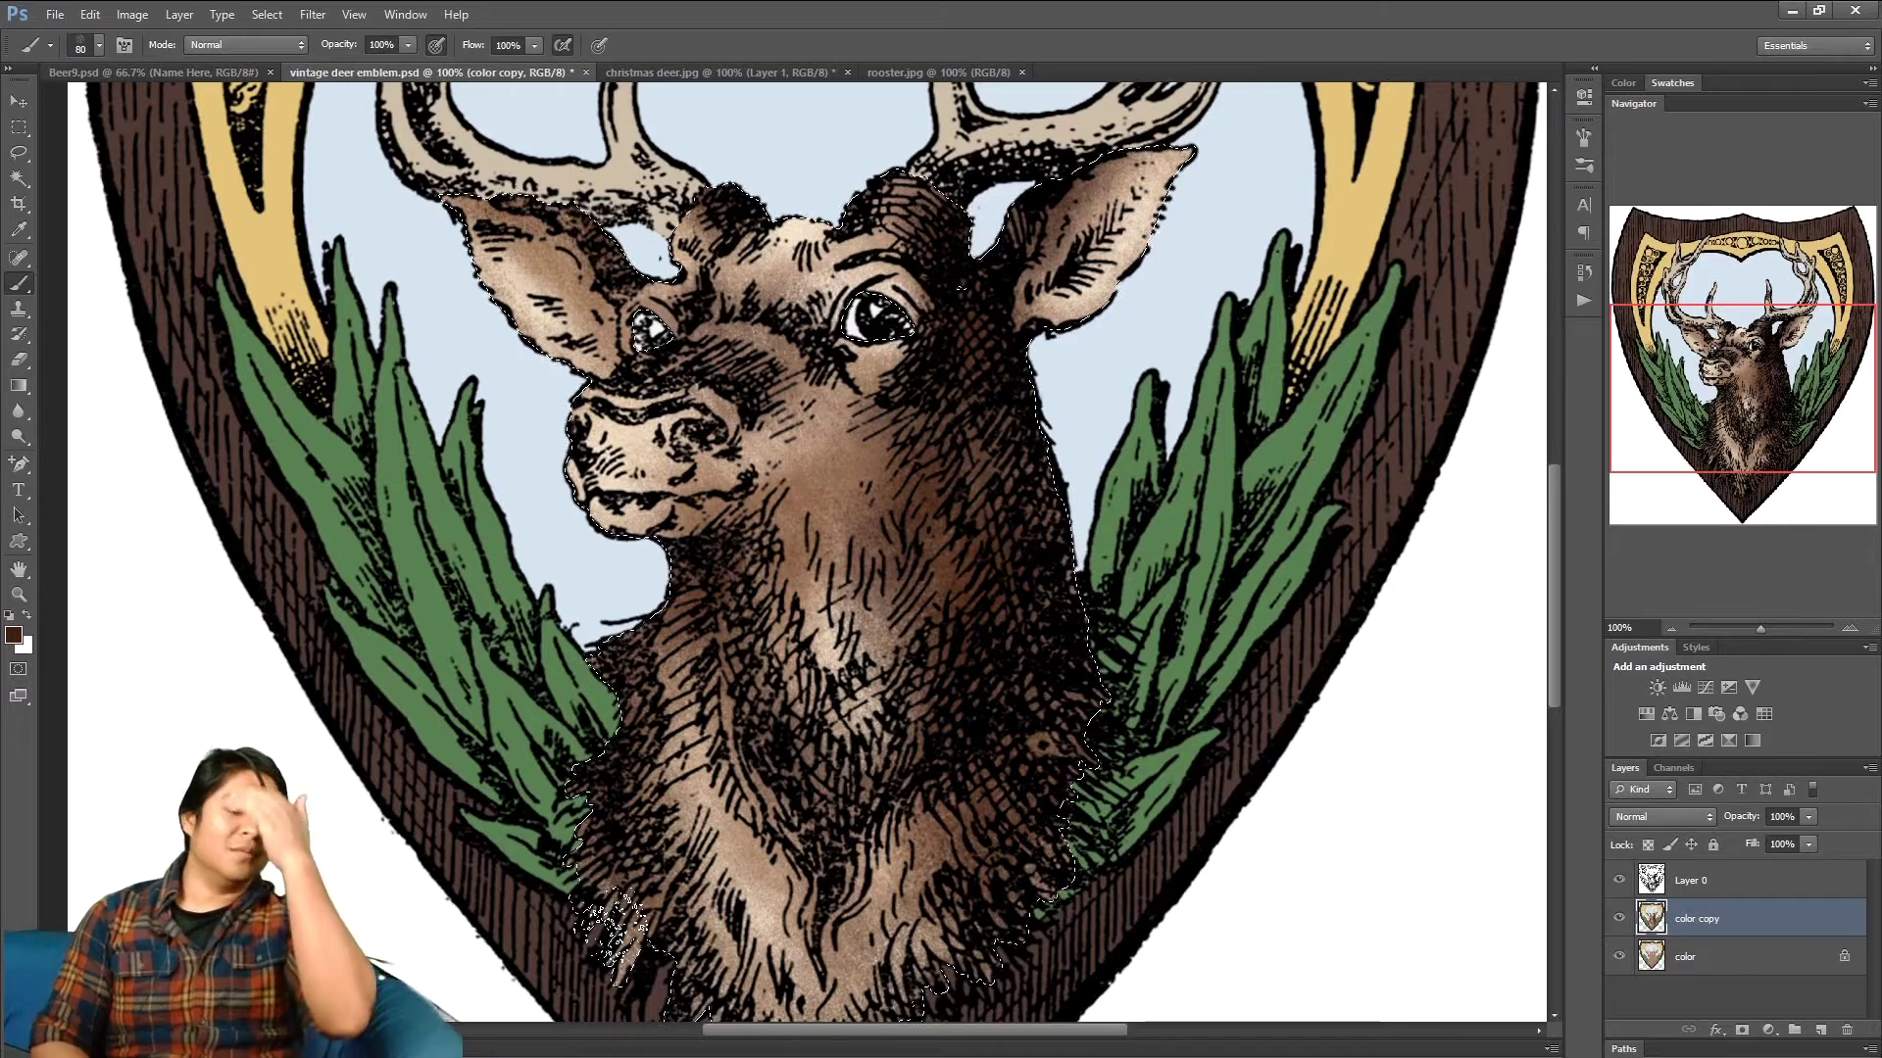
- Brush dark brown shading along the deer's front shoulder and the lower chest edges, using brush sizes from 125 down to 80 px
key(bracketright)
key(bracketright)
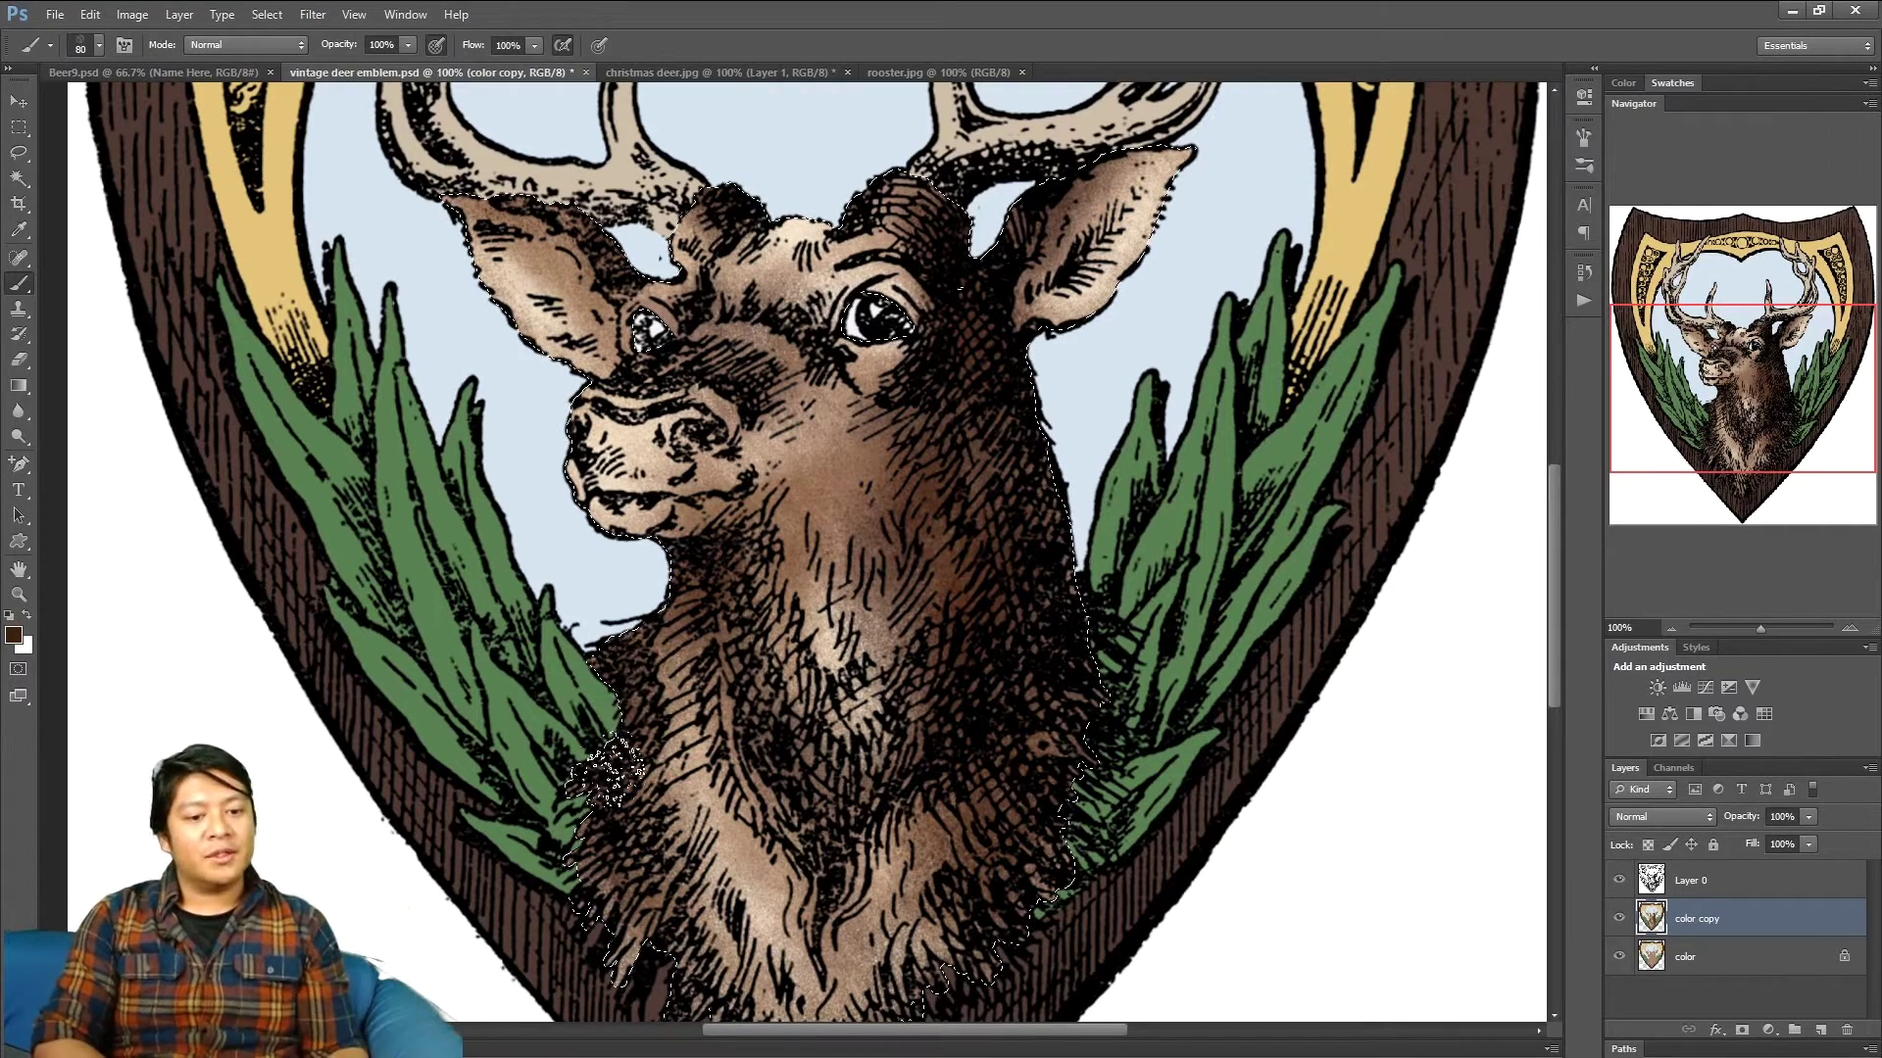
key(bracketright)
drag(1744, 394, 1743, 433)
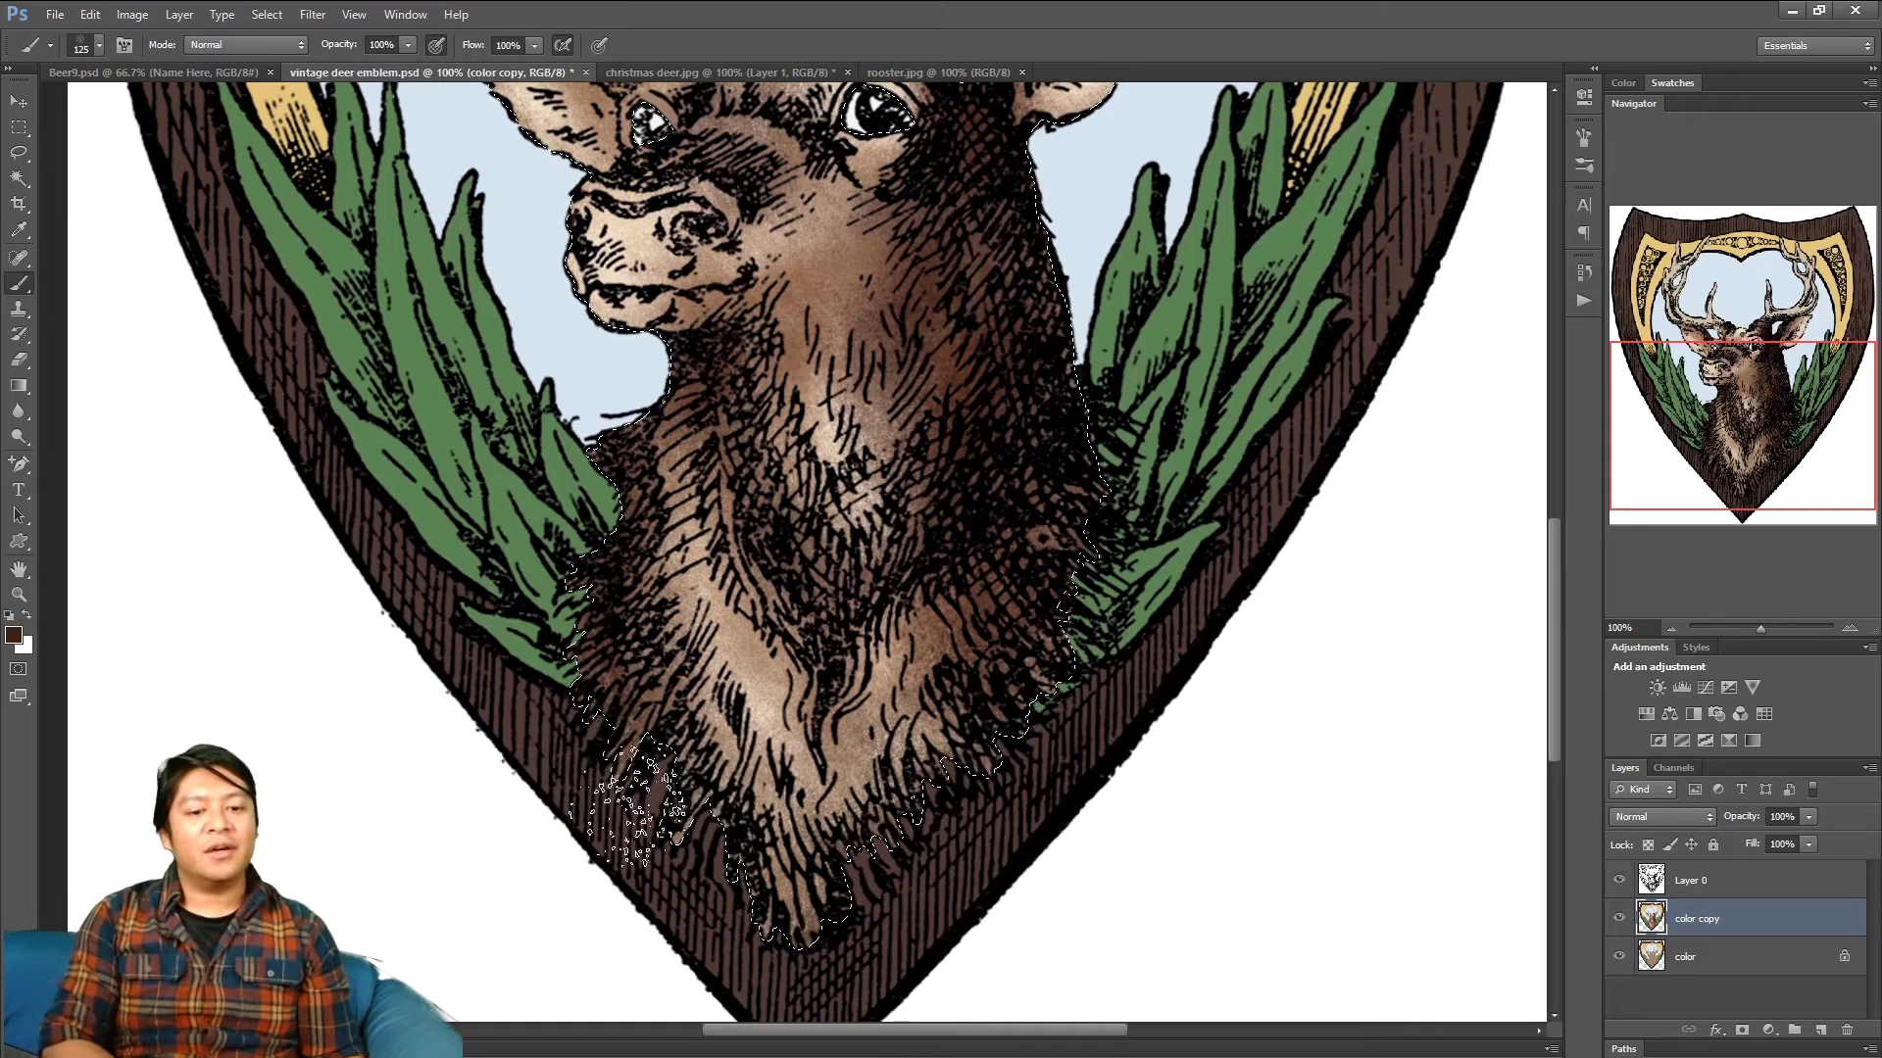
key(bracketleft)
key(bracketleft)
key(bracketleft)
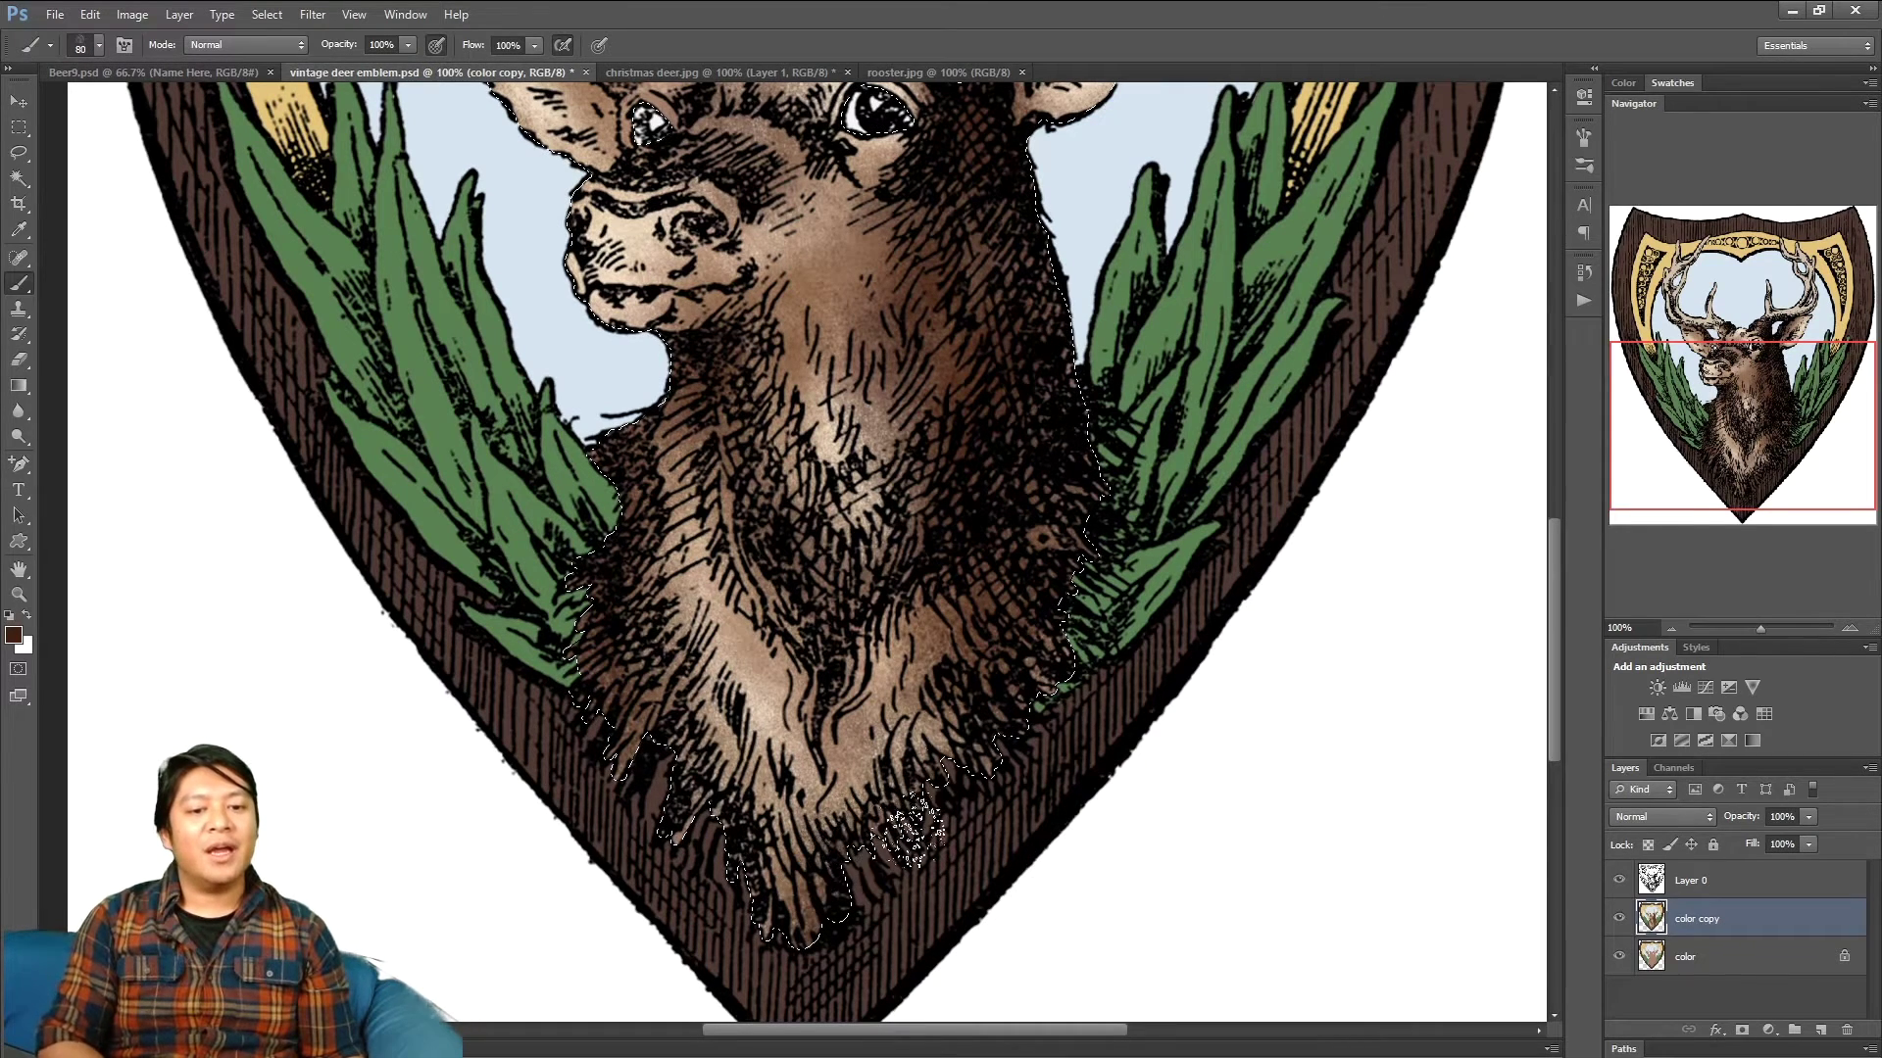
mouse_move(681, 672)
mouse_down()
mouse_move(715, 735)
mouse_move(818, 593)
mouse_move(823, 695)
mouse_move(818, 642)
mouse_move(735, 485)
mouse_move(823, 612)
mouse_move(743, 503)
mouse_move(862, 722)
mouse_move(811, 686)
mouse_move(831, 664)
mouse_move(801, 622)
mouse_move(784, 651)
mouse_move(867, 671)
mouse_up()
- Brush dark brown shadows into the inner chest folds and beneath the deer's jaw, returning the brush to 80 px
key(bracketright)
key(bracketright)
drag(1678, 388, 1678, 351)
key(bracketleft)
key(bracketleft)
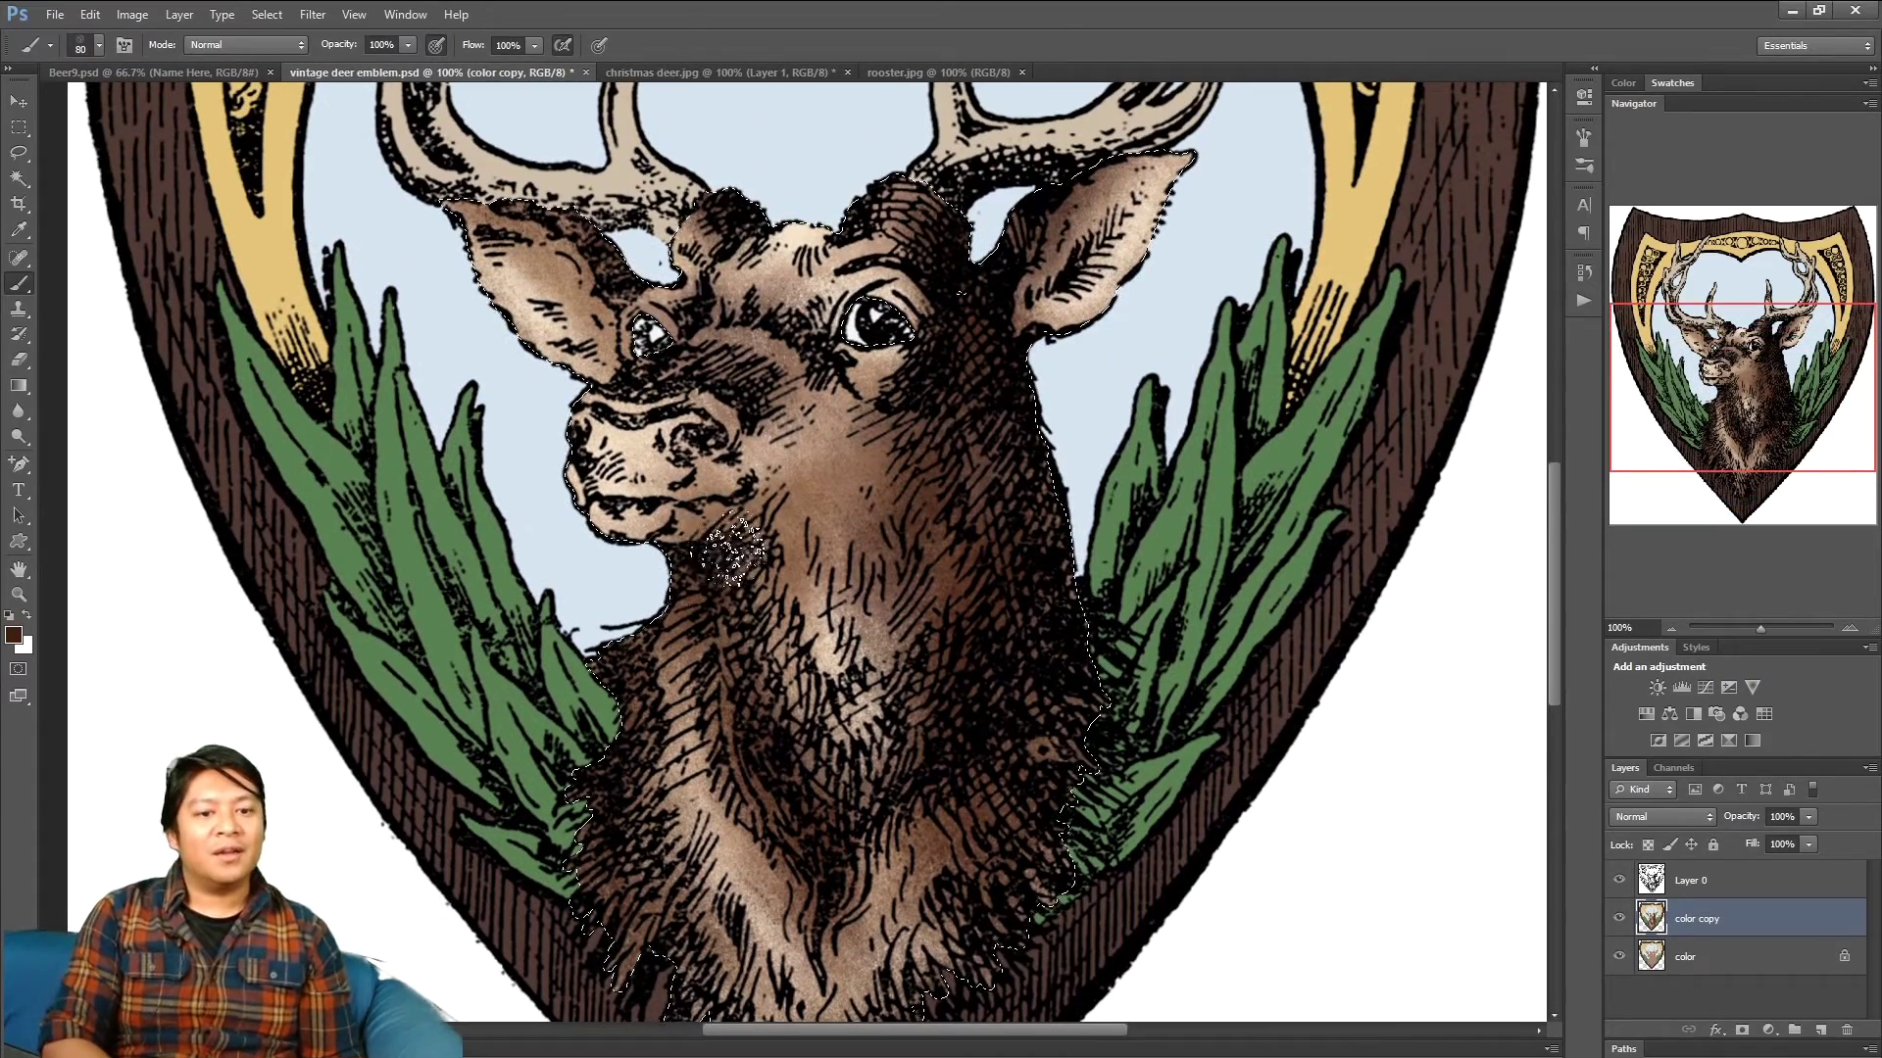
- Review the shading on the whole emblem and clear the selection around the deer
click(1672, 627)
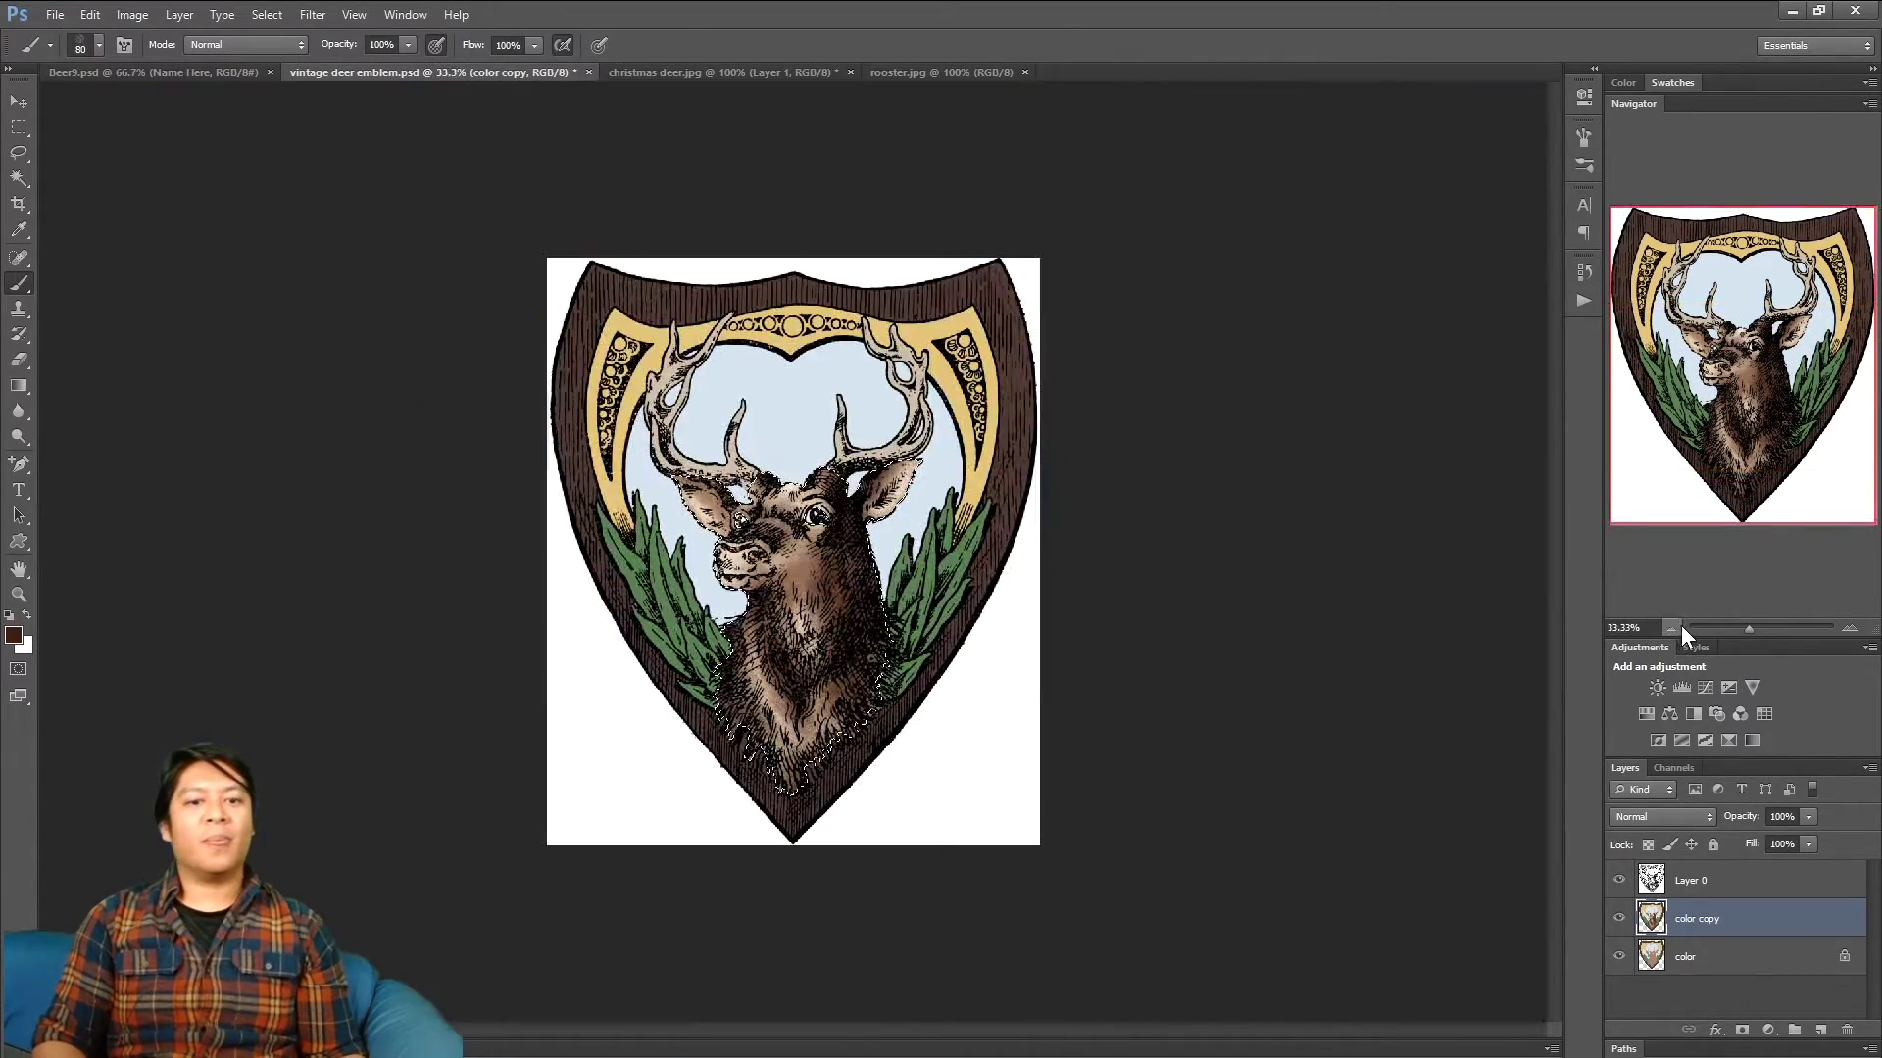
click(1849, 627)
click(1850, 628)
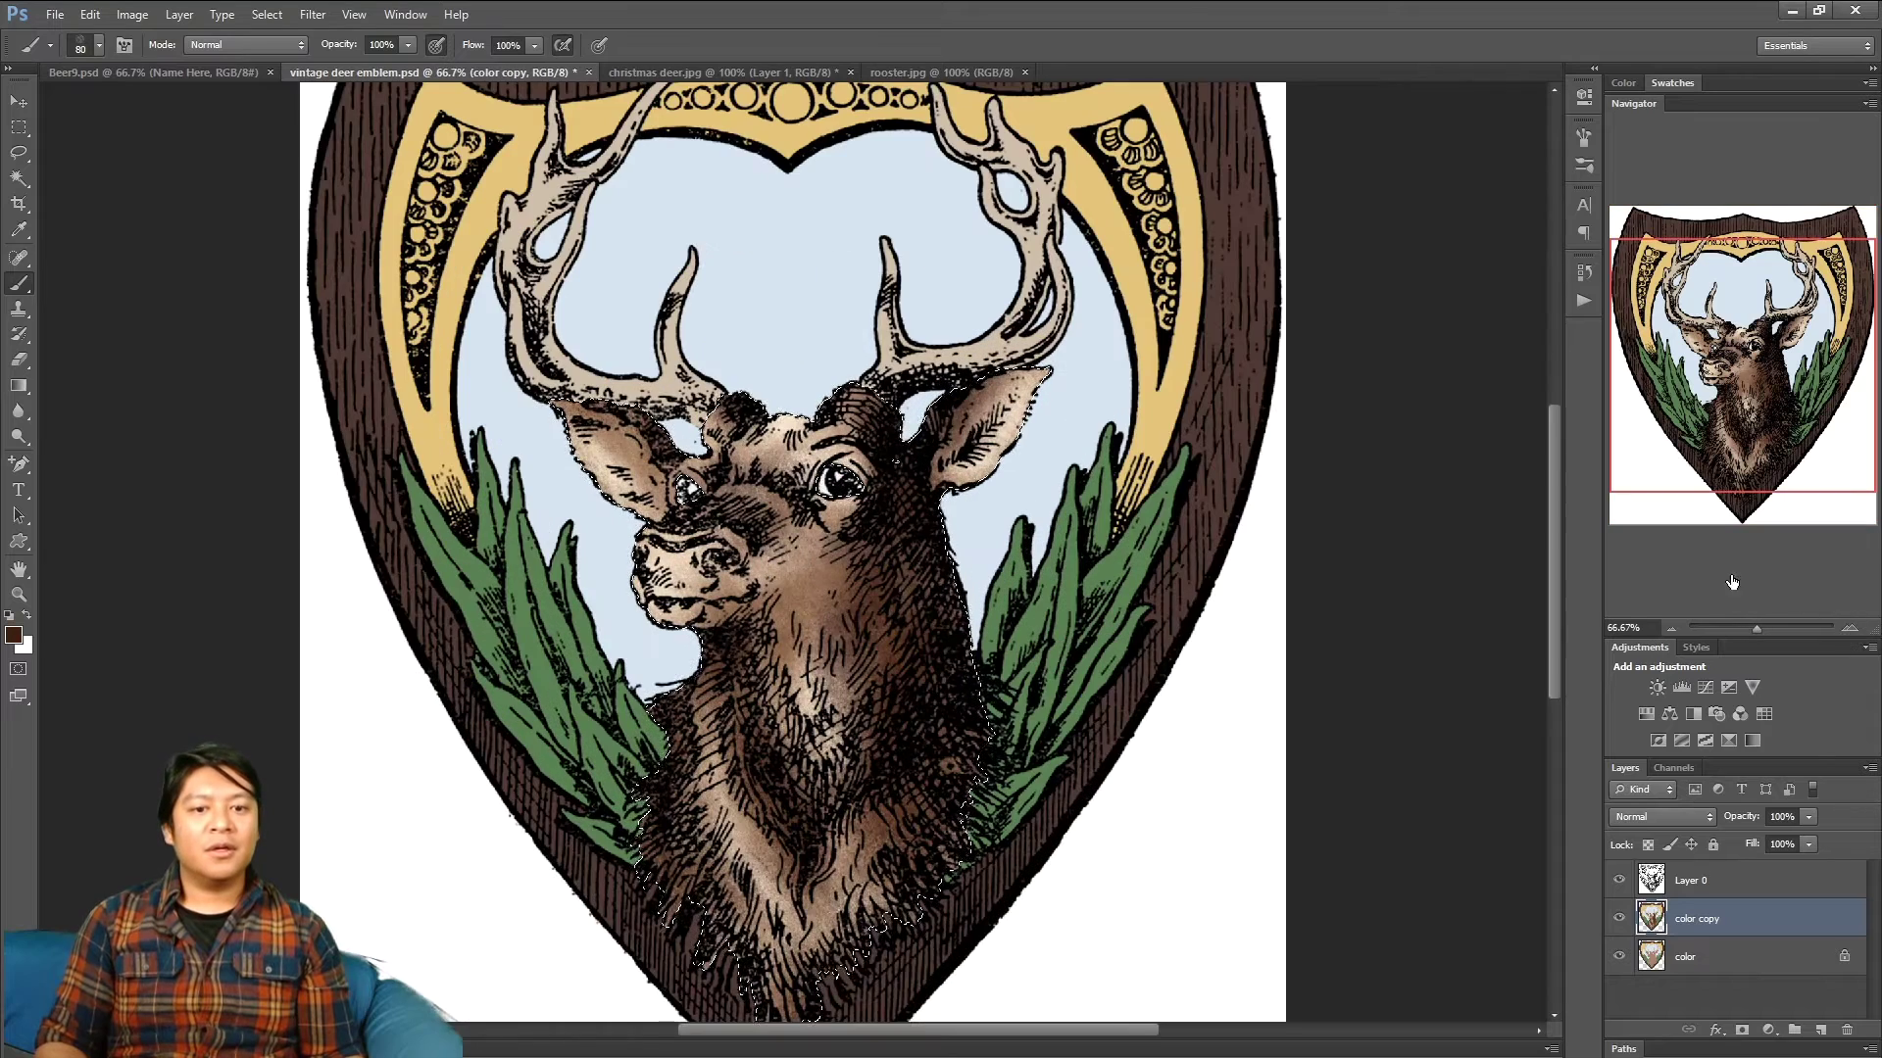
click(19, 127)
key(ctrl+d)
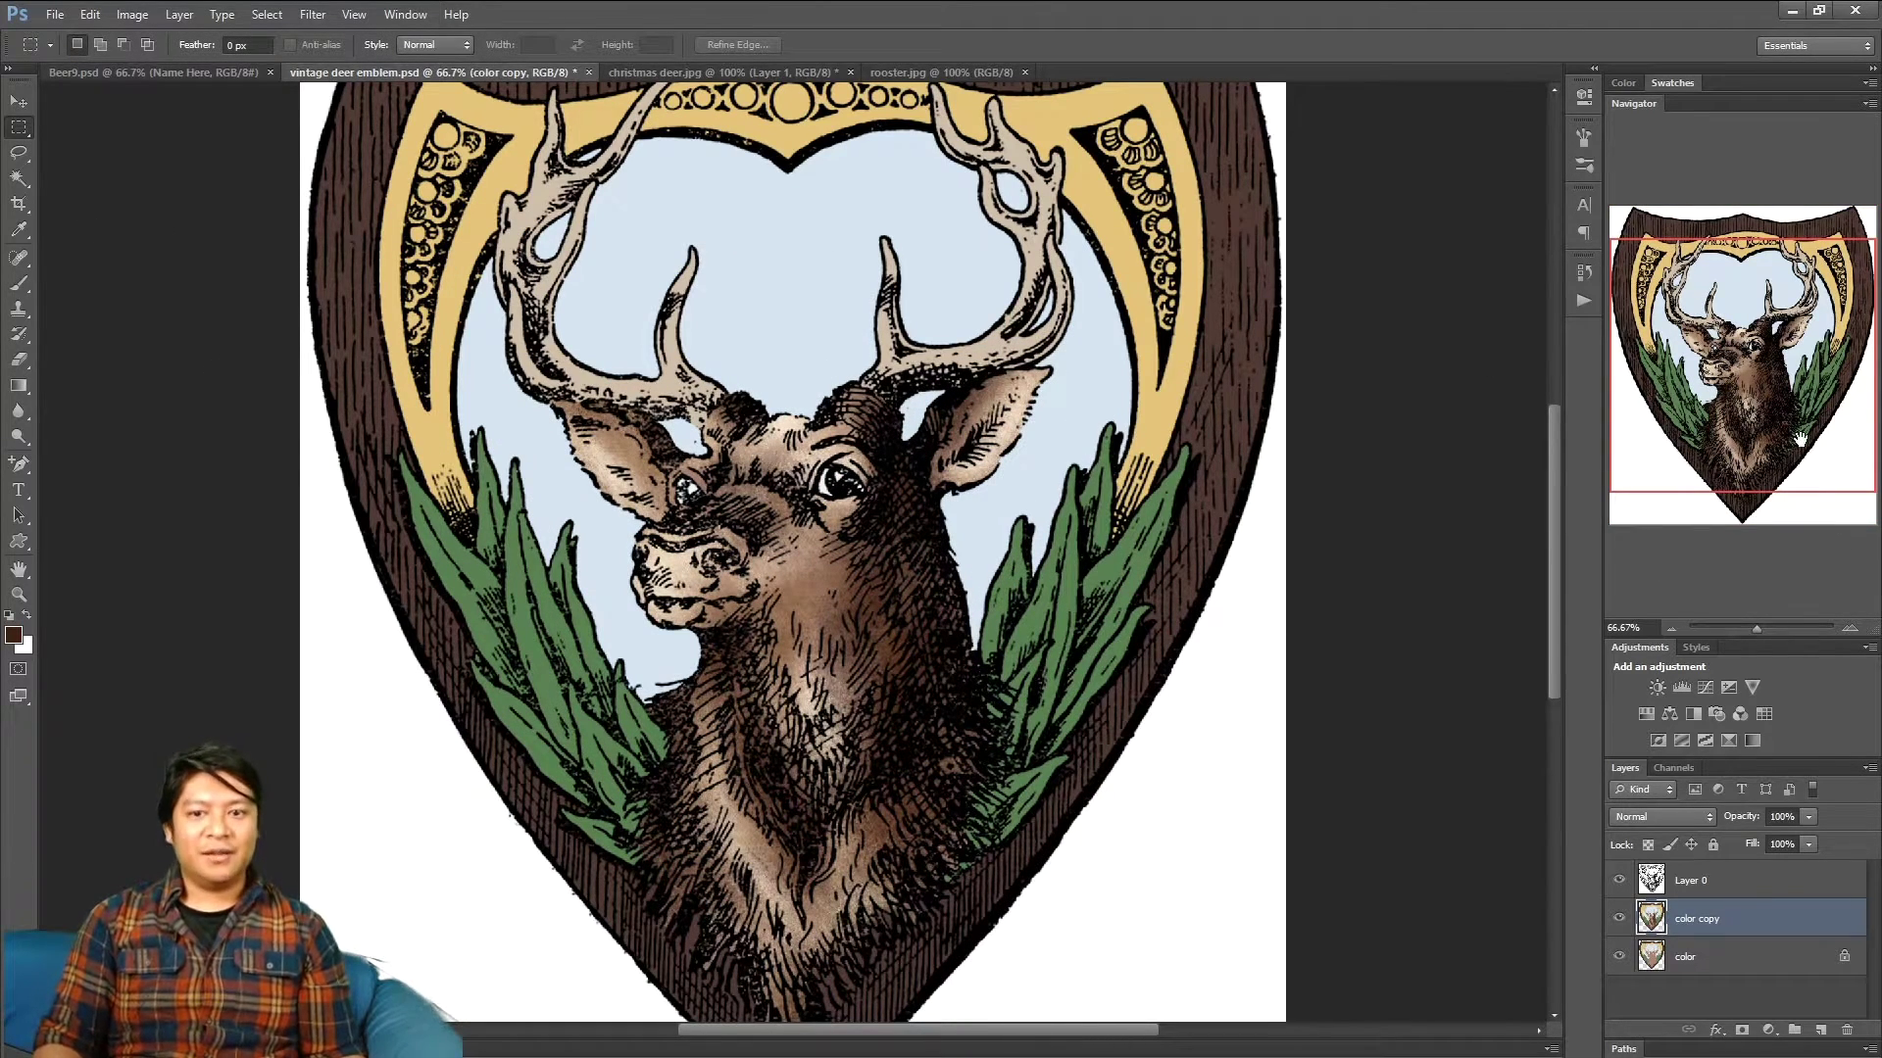
- Select the green leaf clusters on both sides of the deer from the color layer with the Magic Wand
drag(1800, 439, 1799, 454)
click(1734, 959)
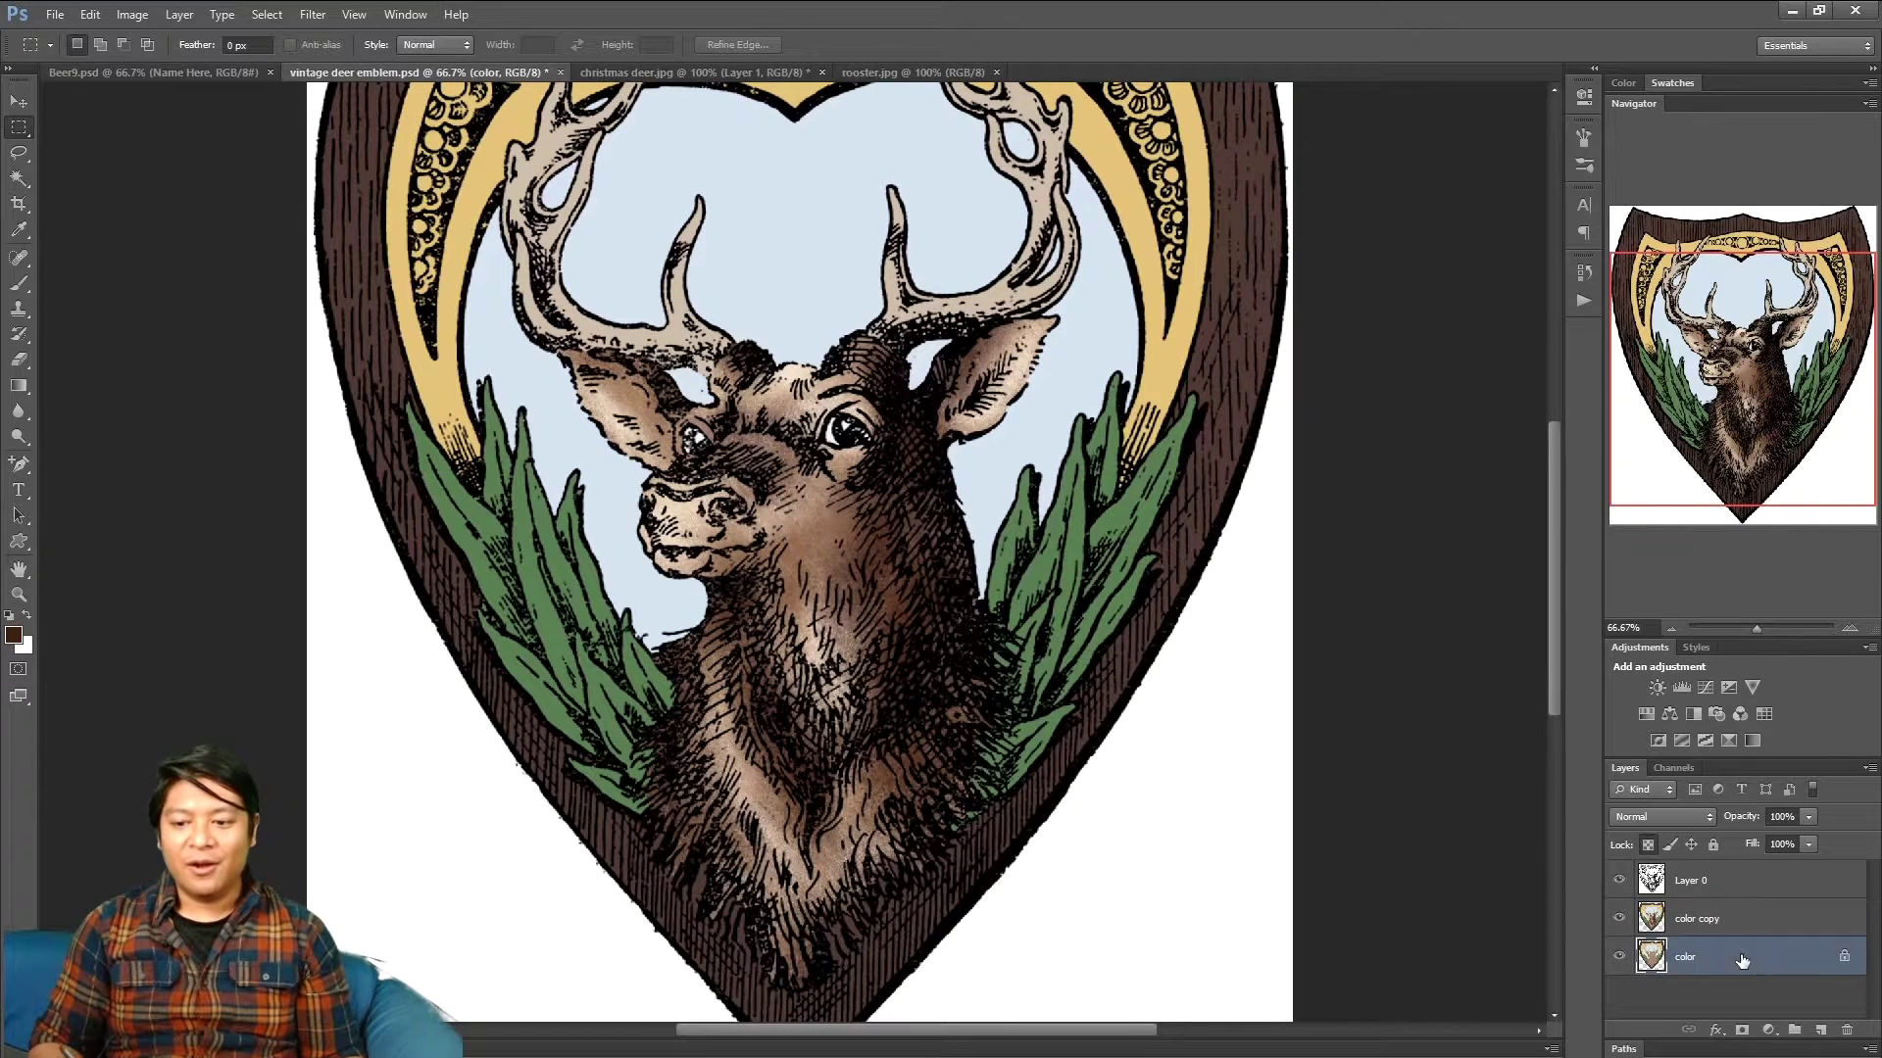
click(19, 283)
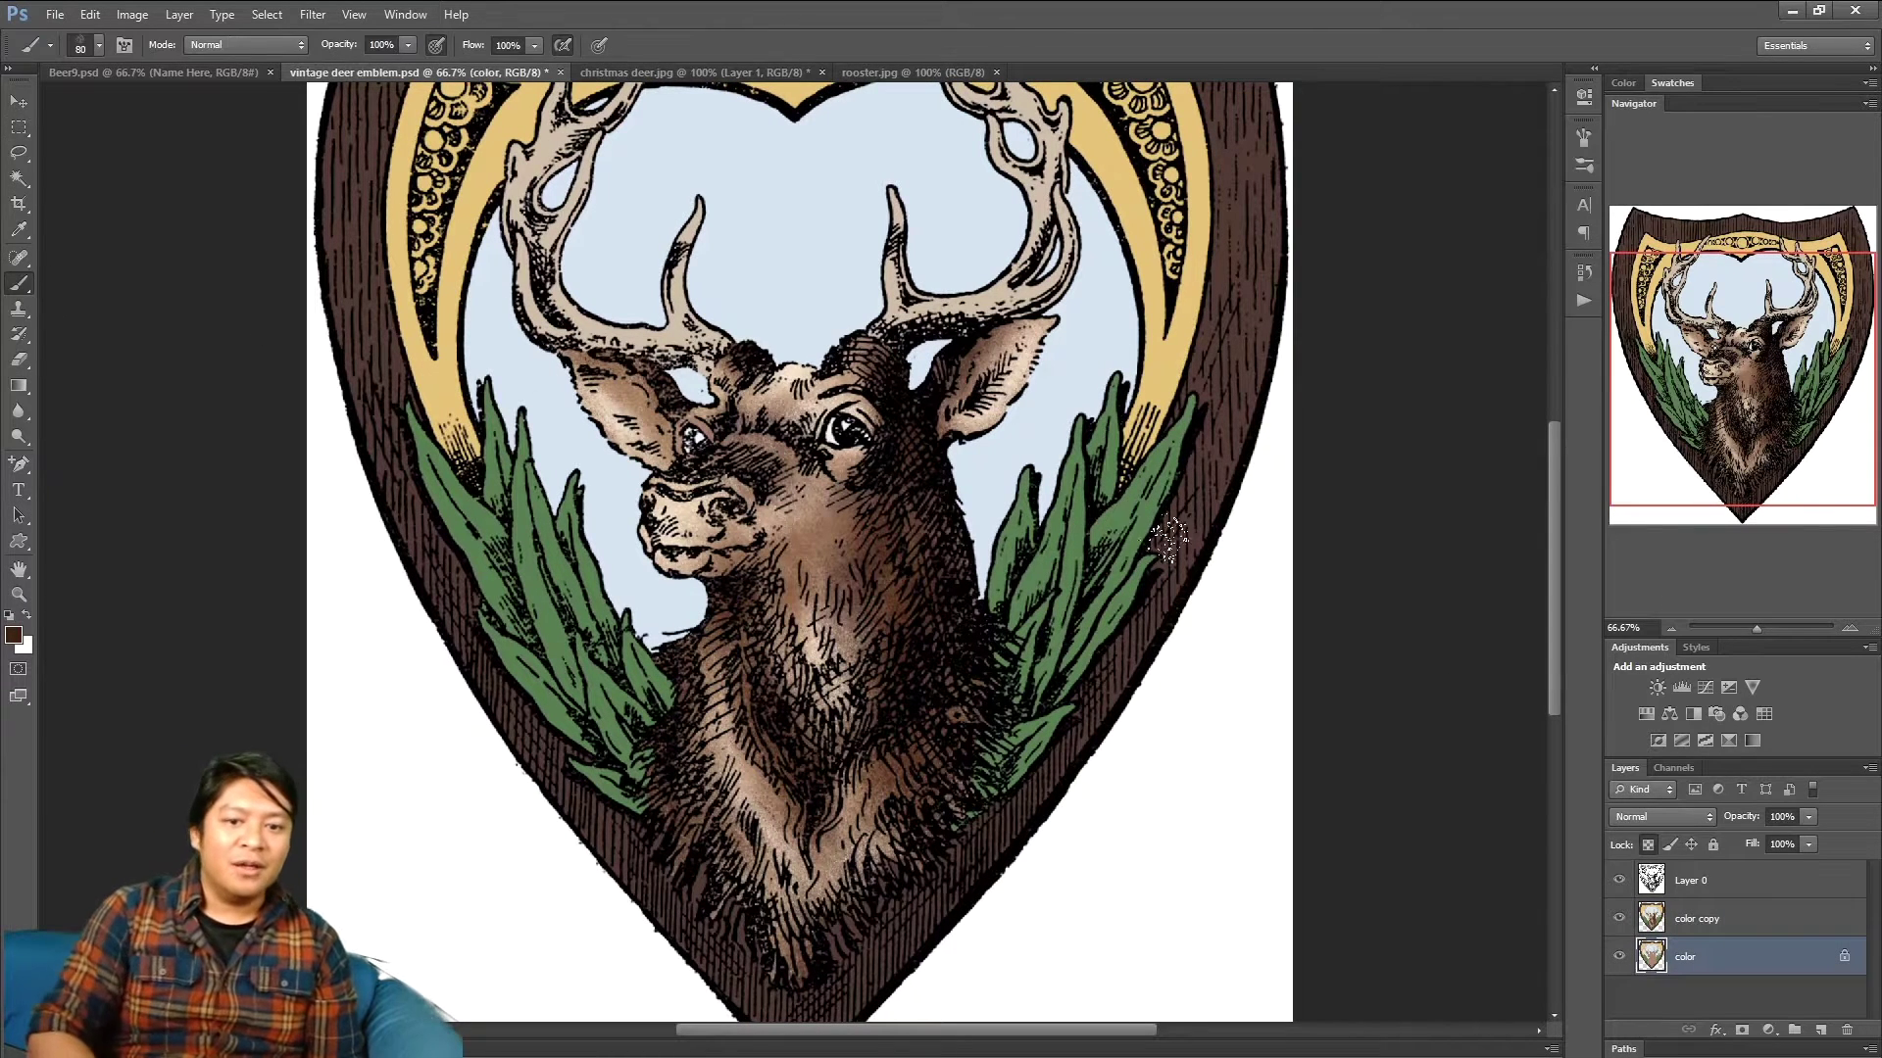
click(19, 179)
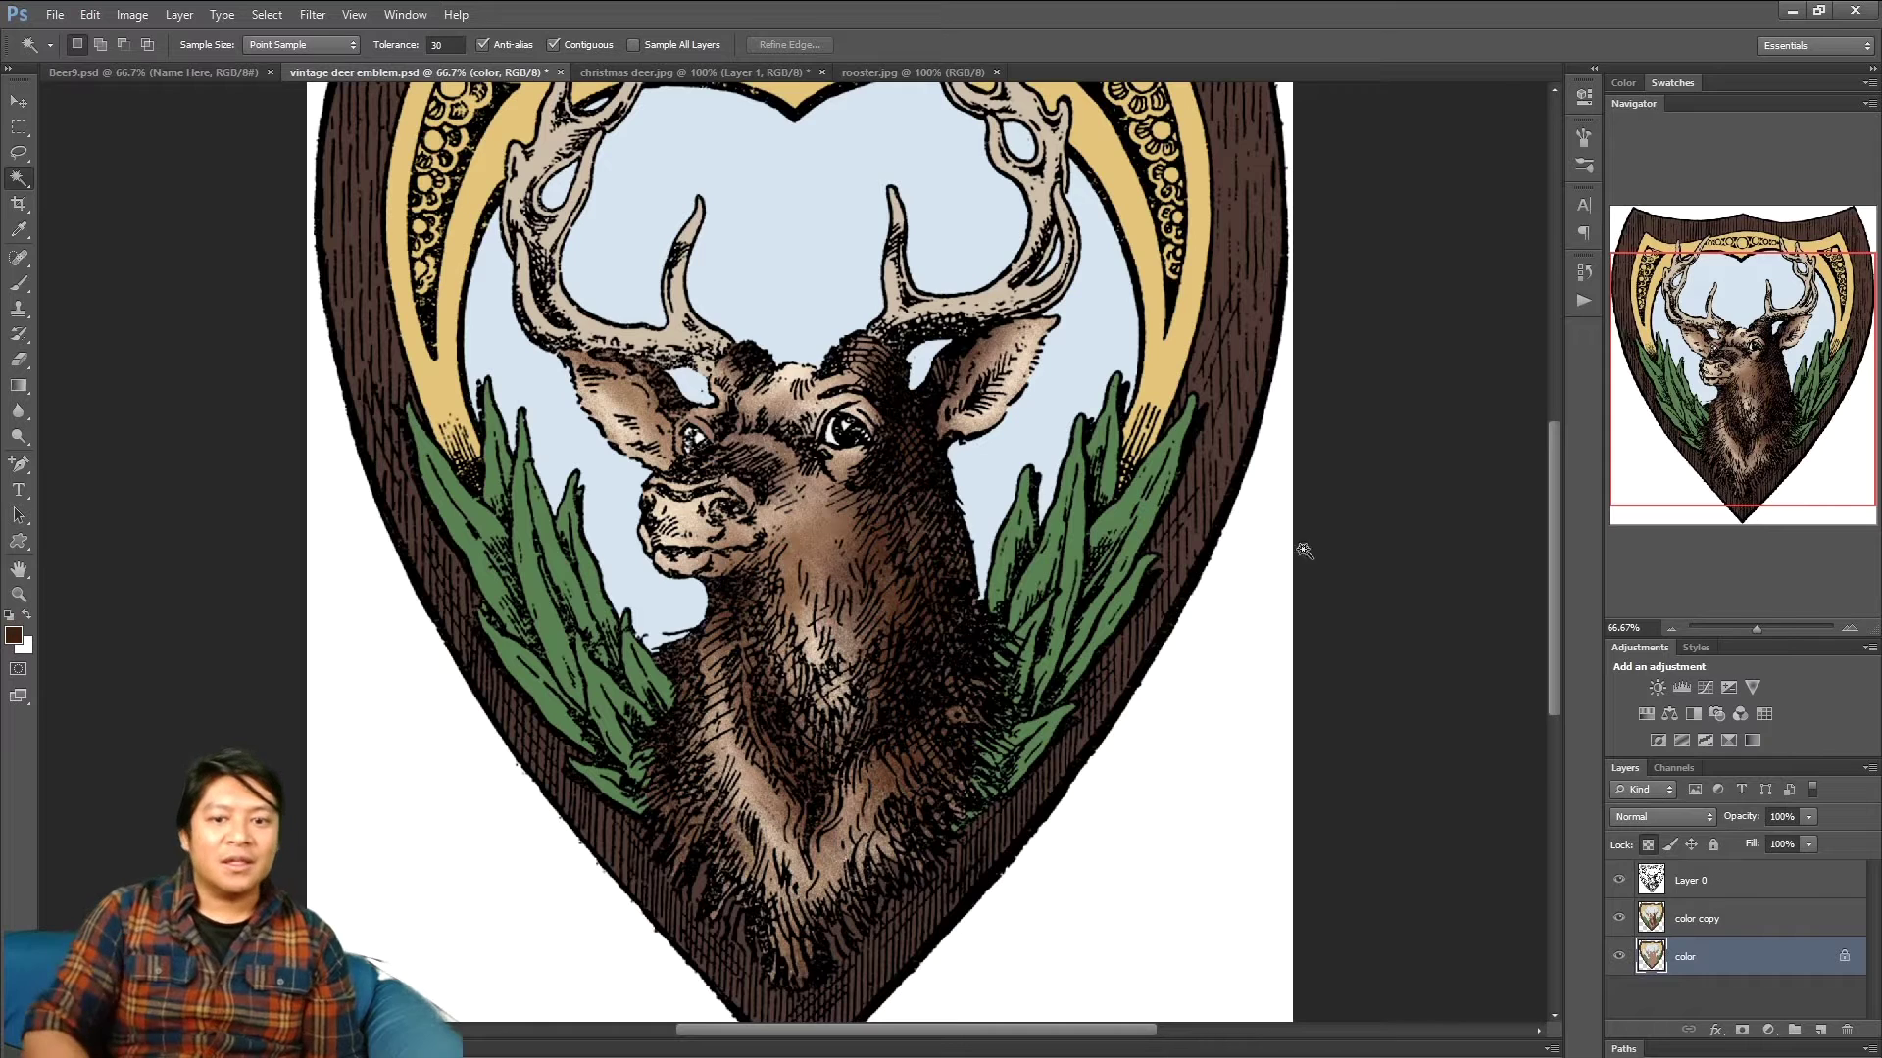
click(1142, 527)
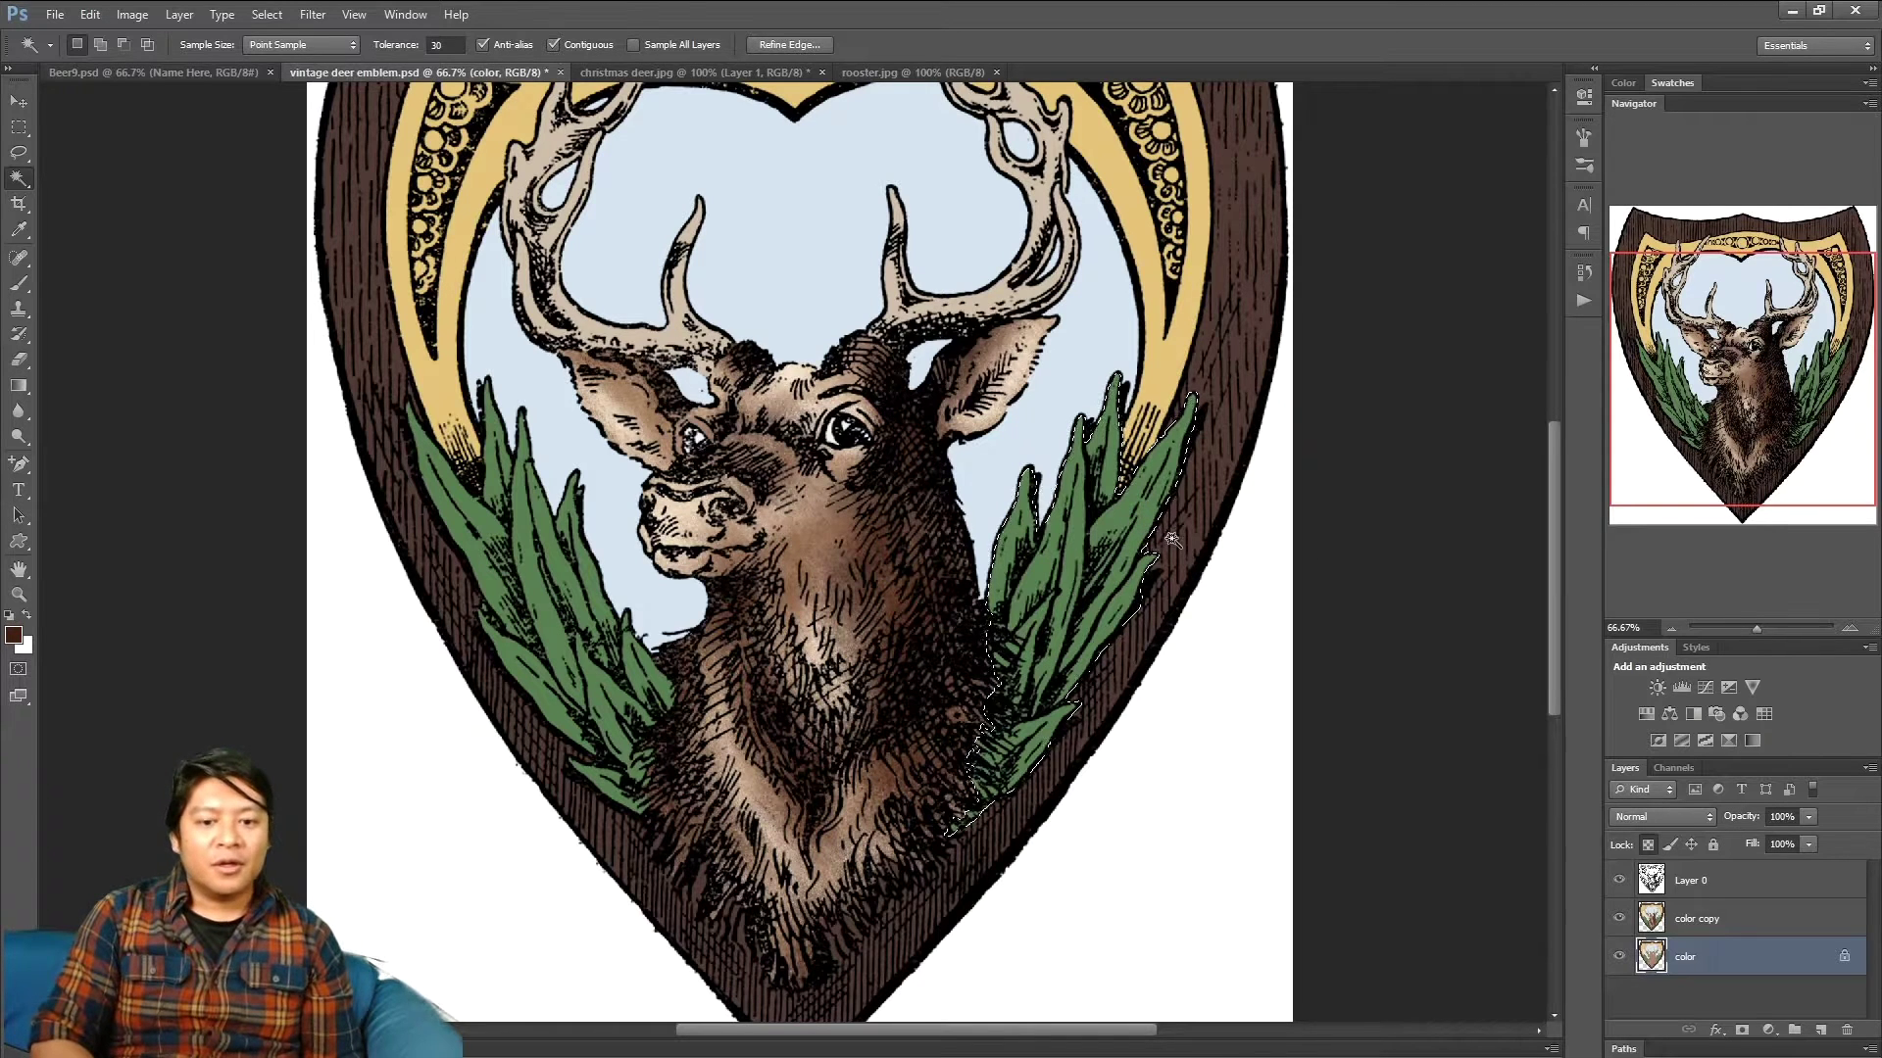
key(shift)
shift+click(530, 588)
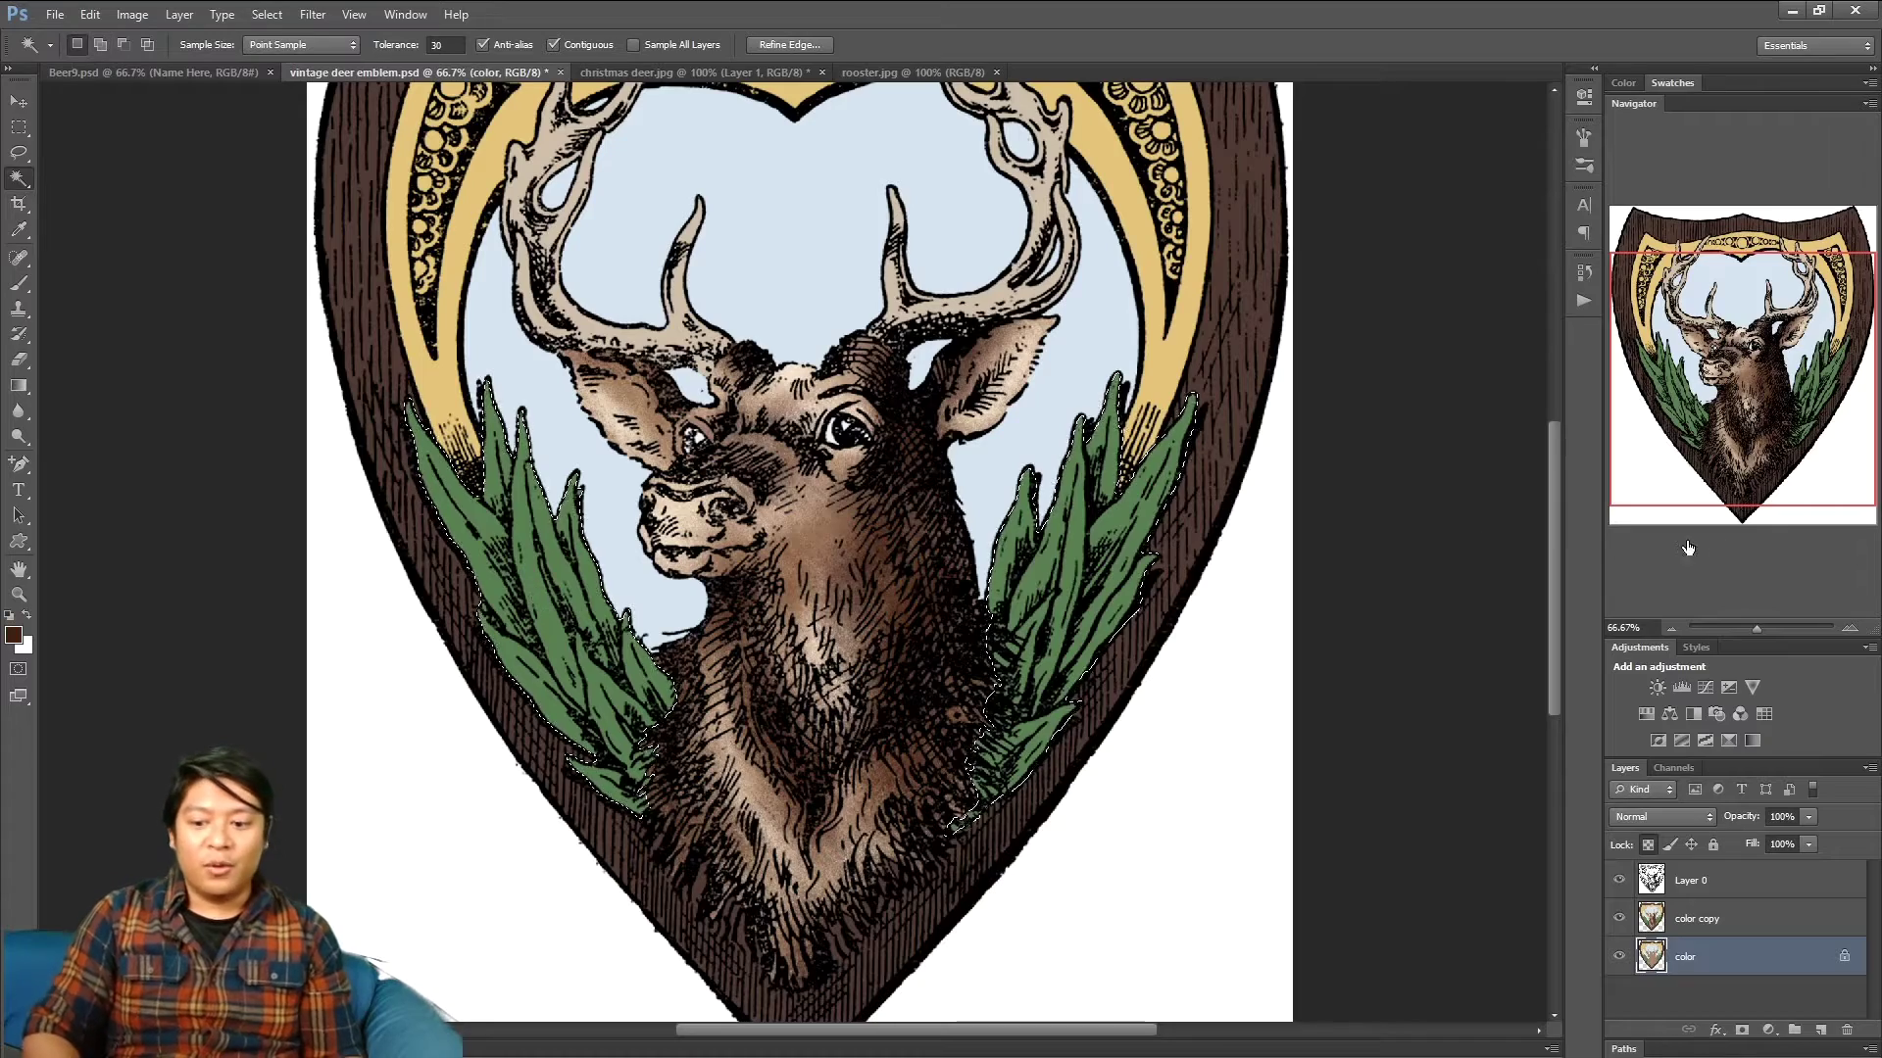
click(1855, 629)
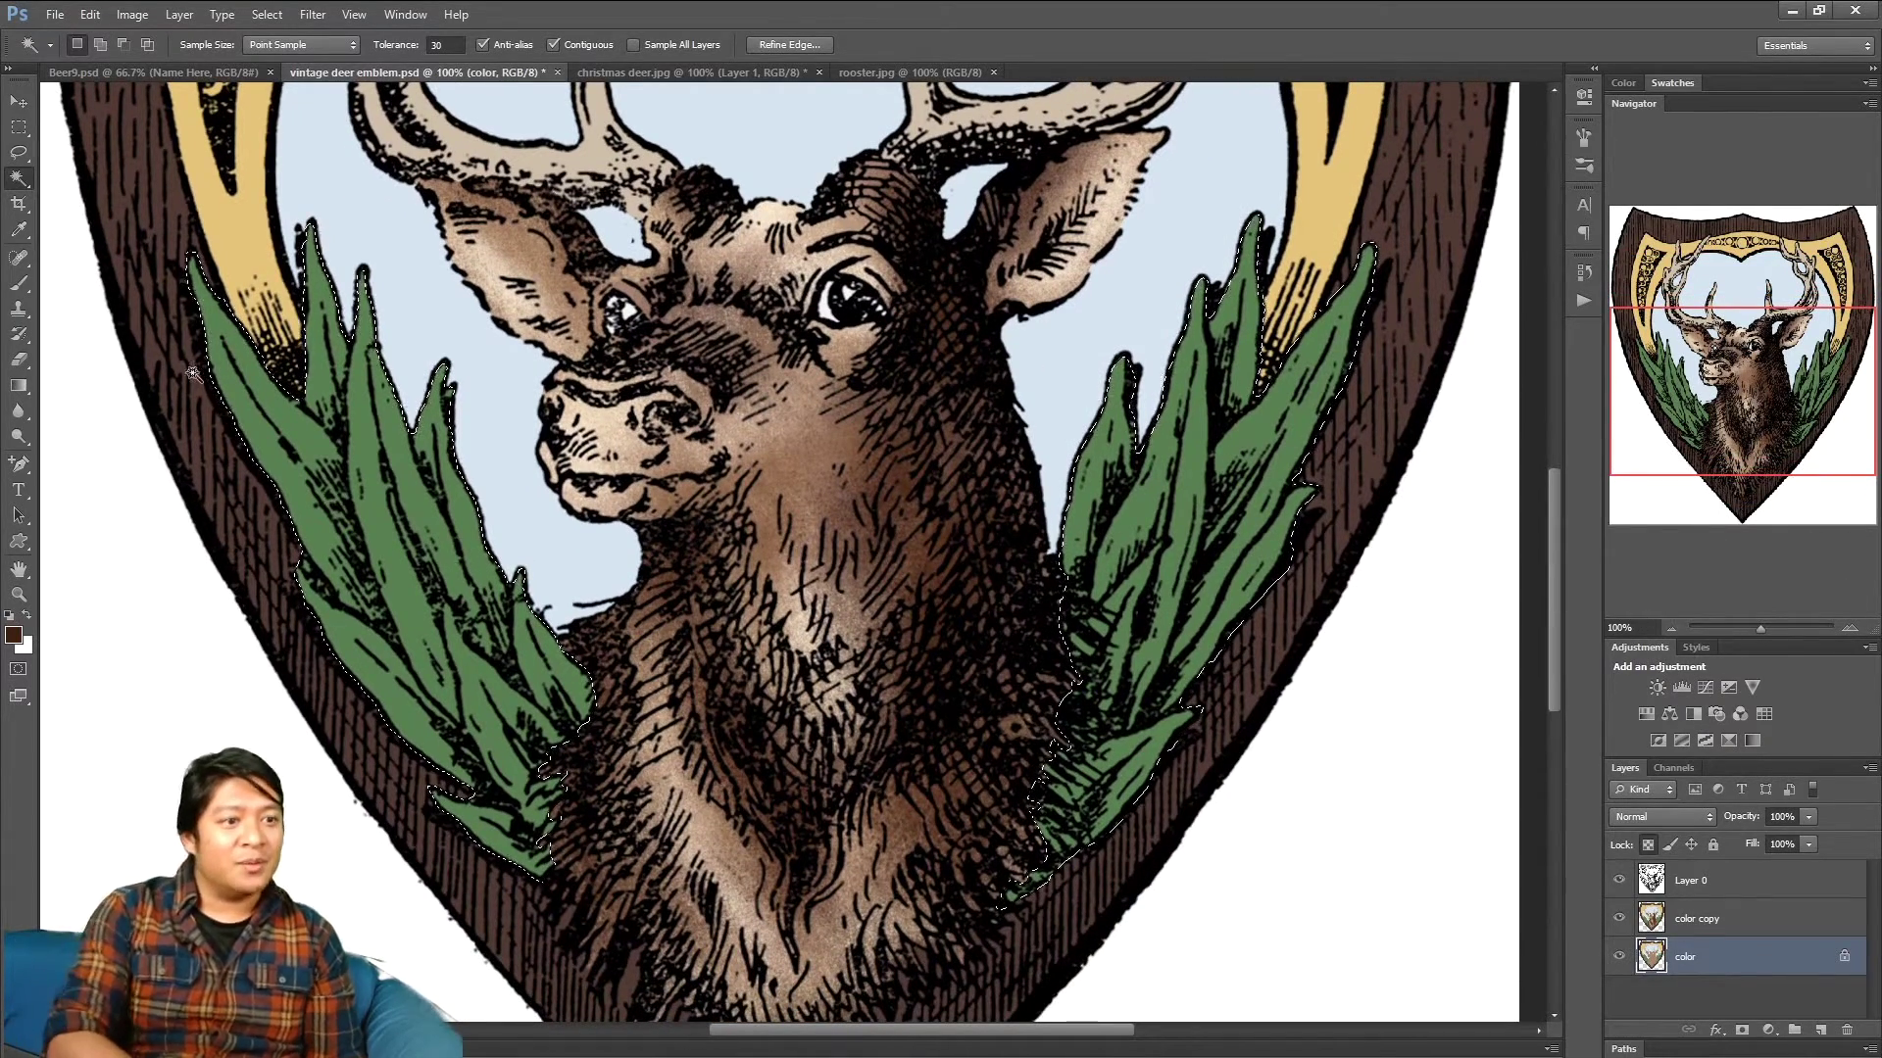
- Activate the color copy layer and set the brush color to dark green 2a4424, starting from the sampled leaf green
click(18, 283)
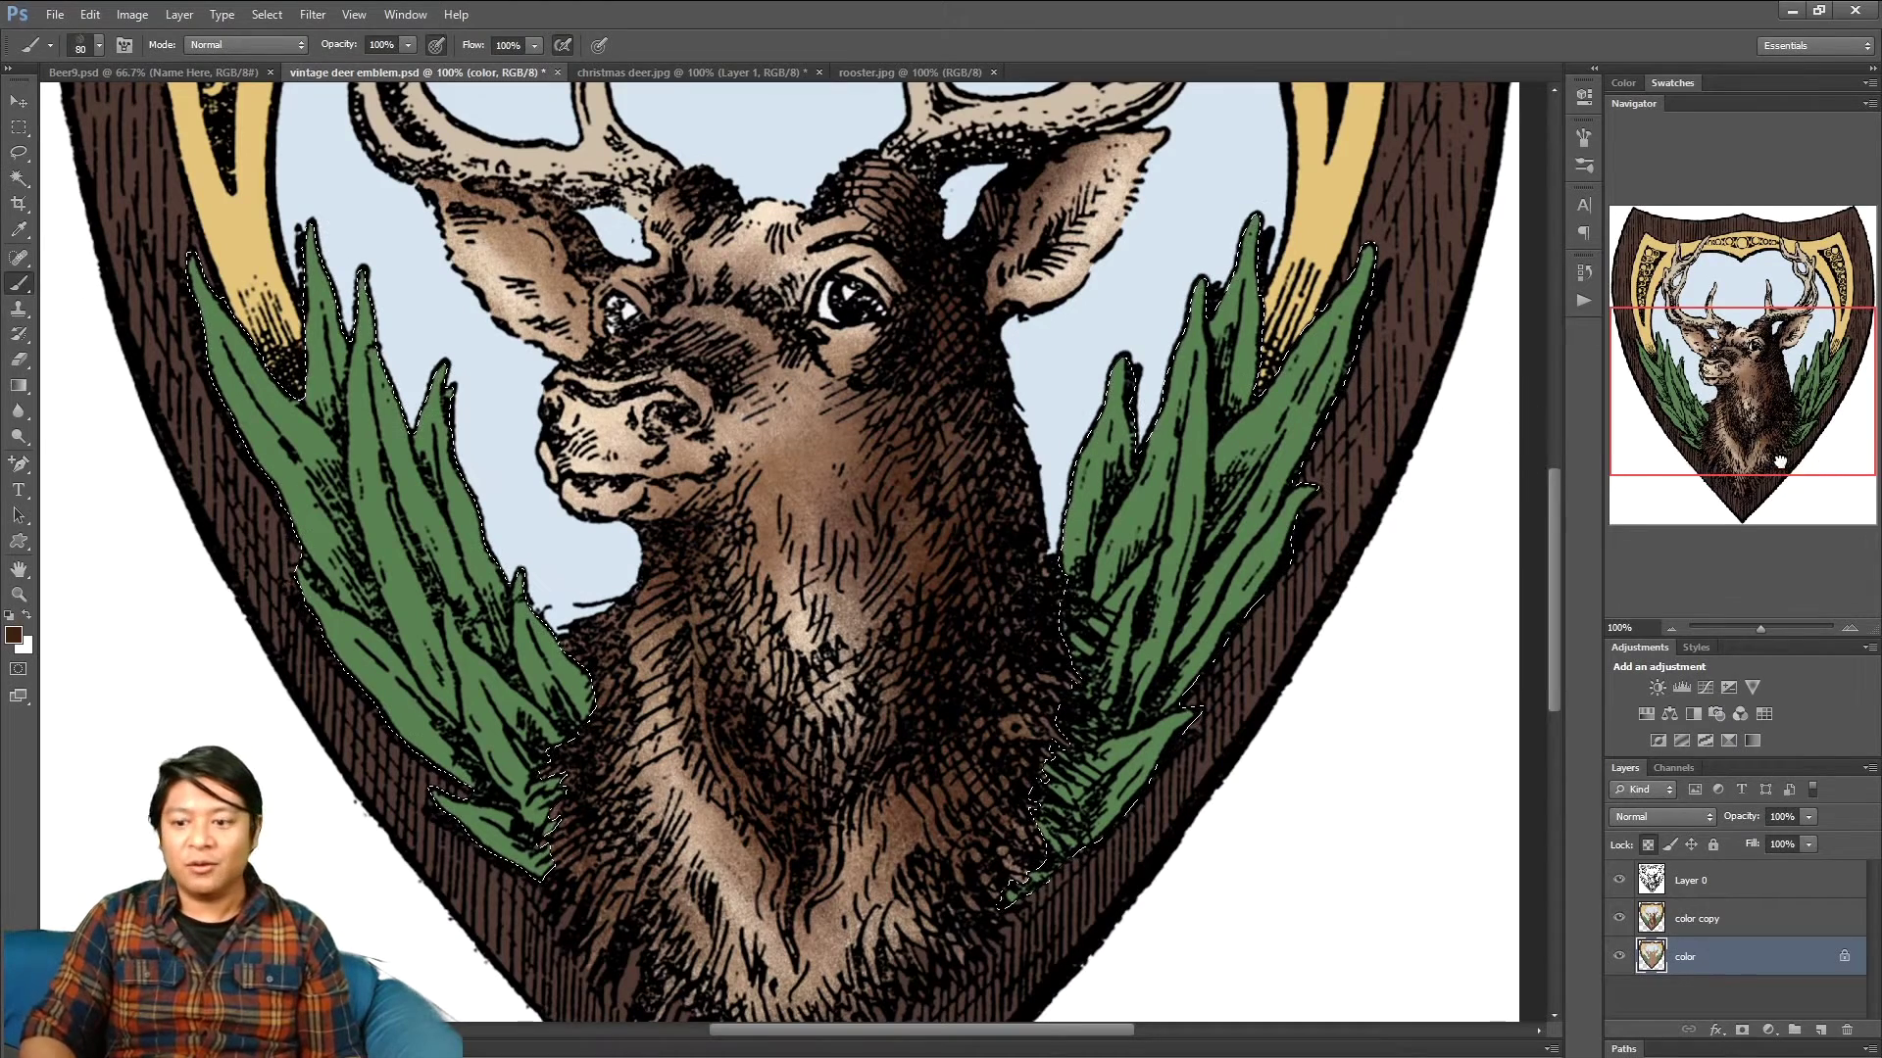
drag(1778, 462, 1778, 476)
click(1792, 921)
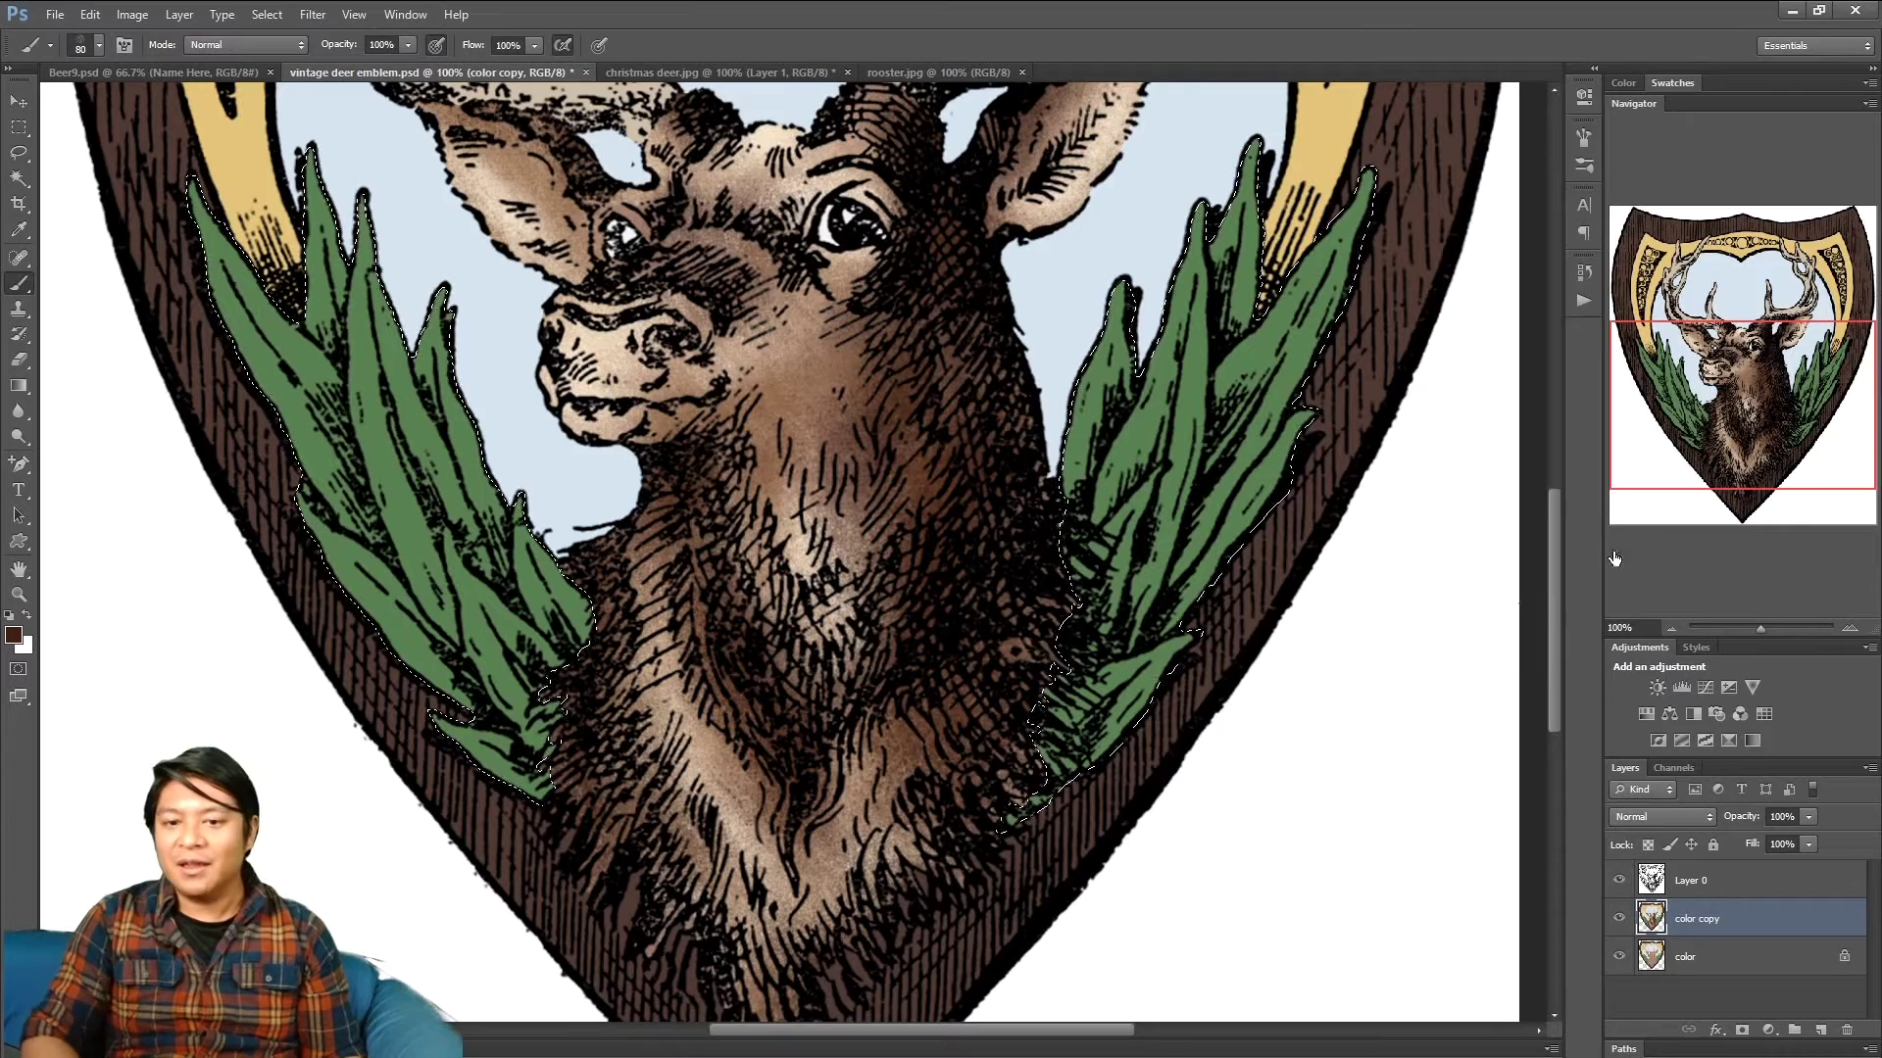
scroll(1387, 819, up, 3)
drag(1083, 1027, 1119, 1029)
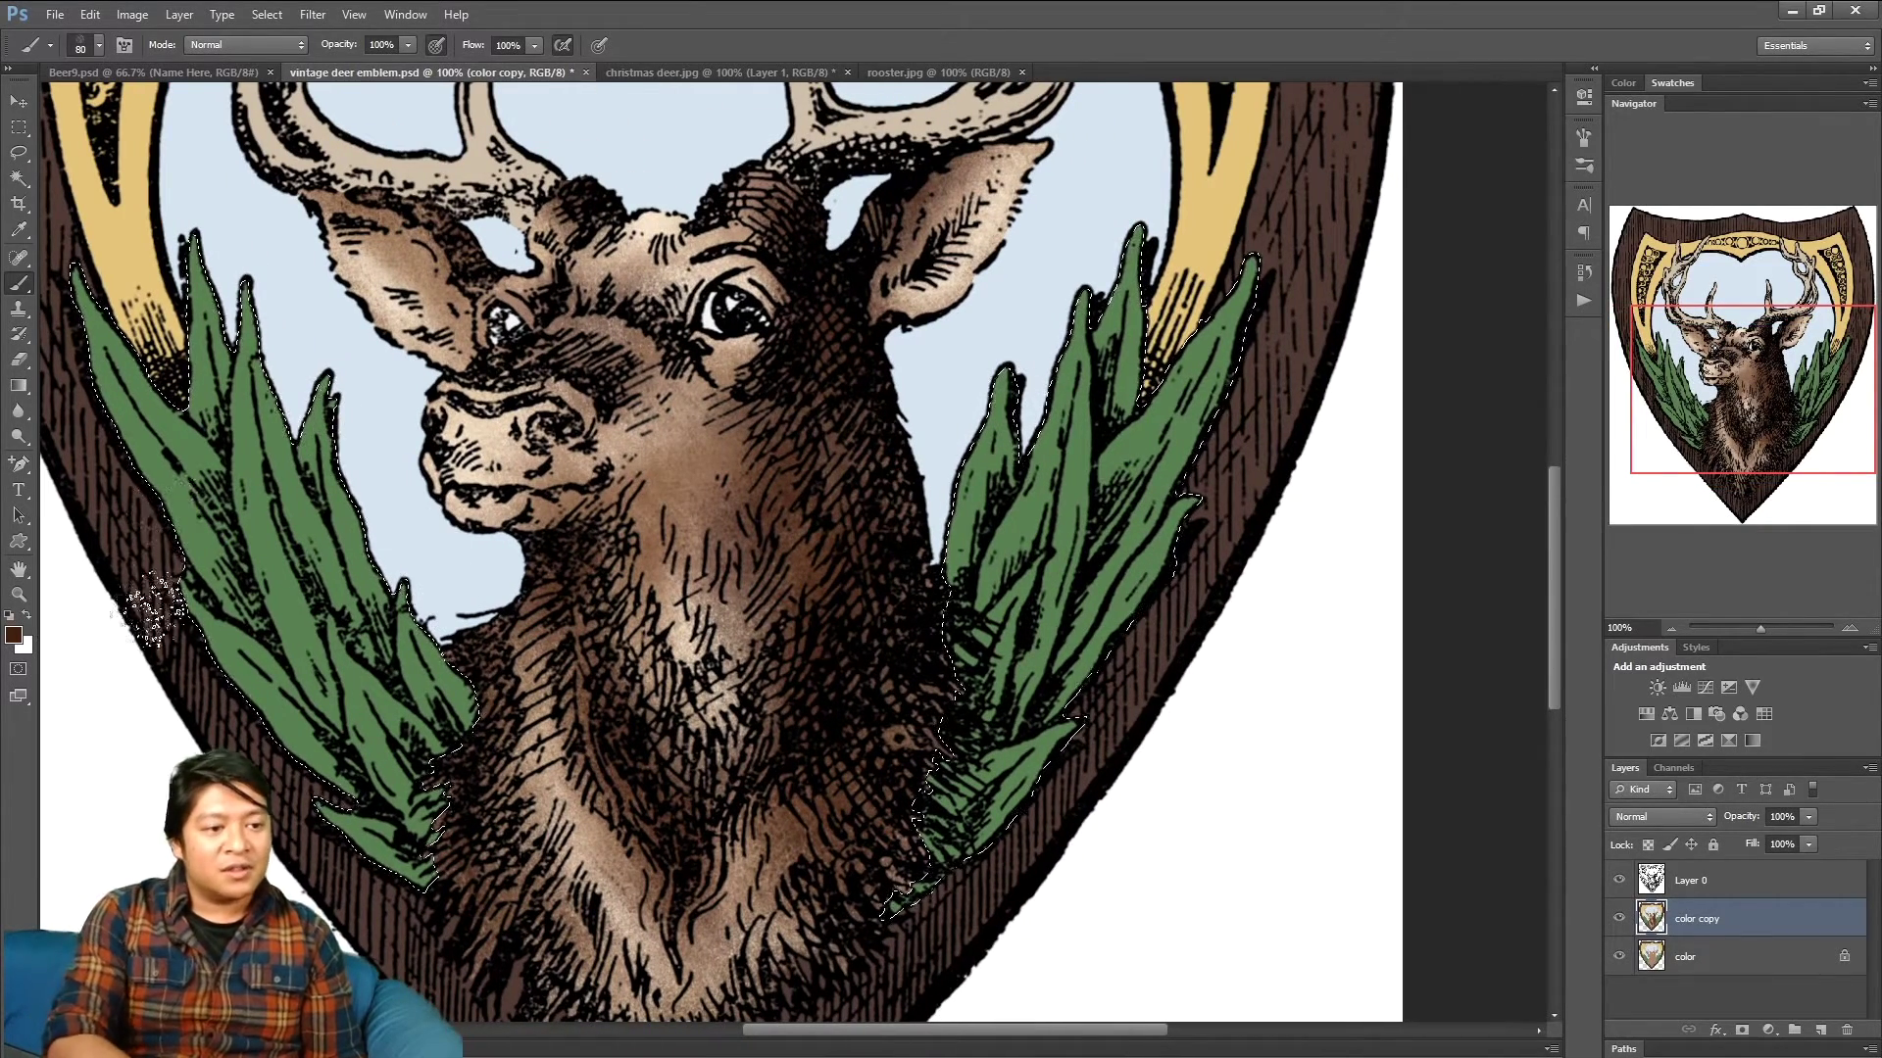
click(13, 637)
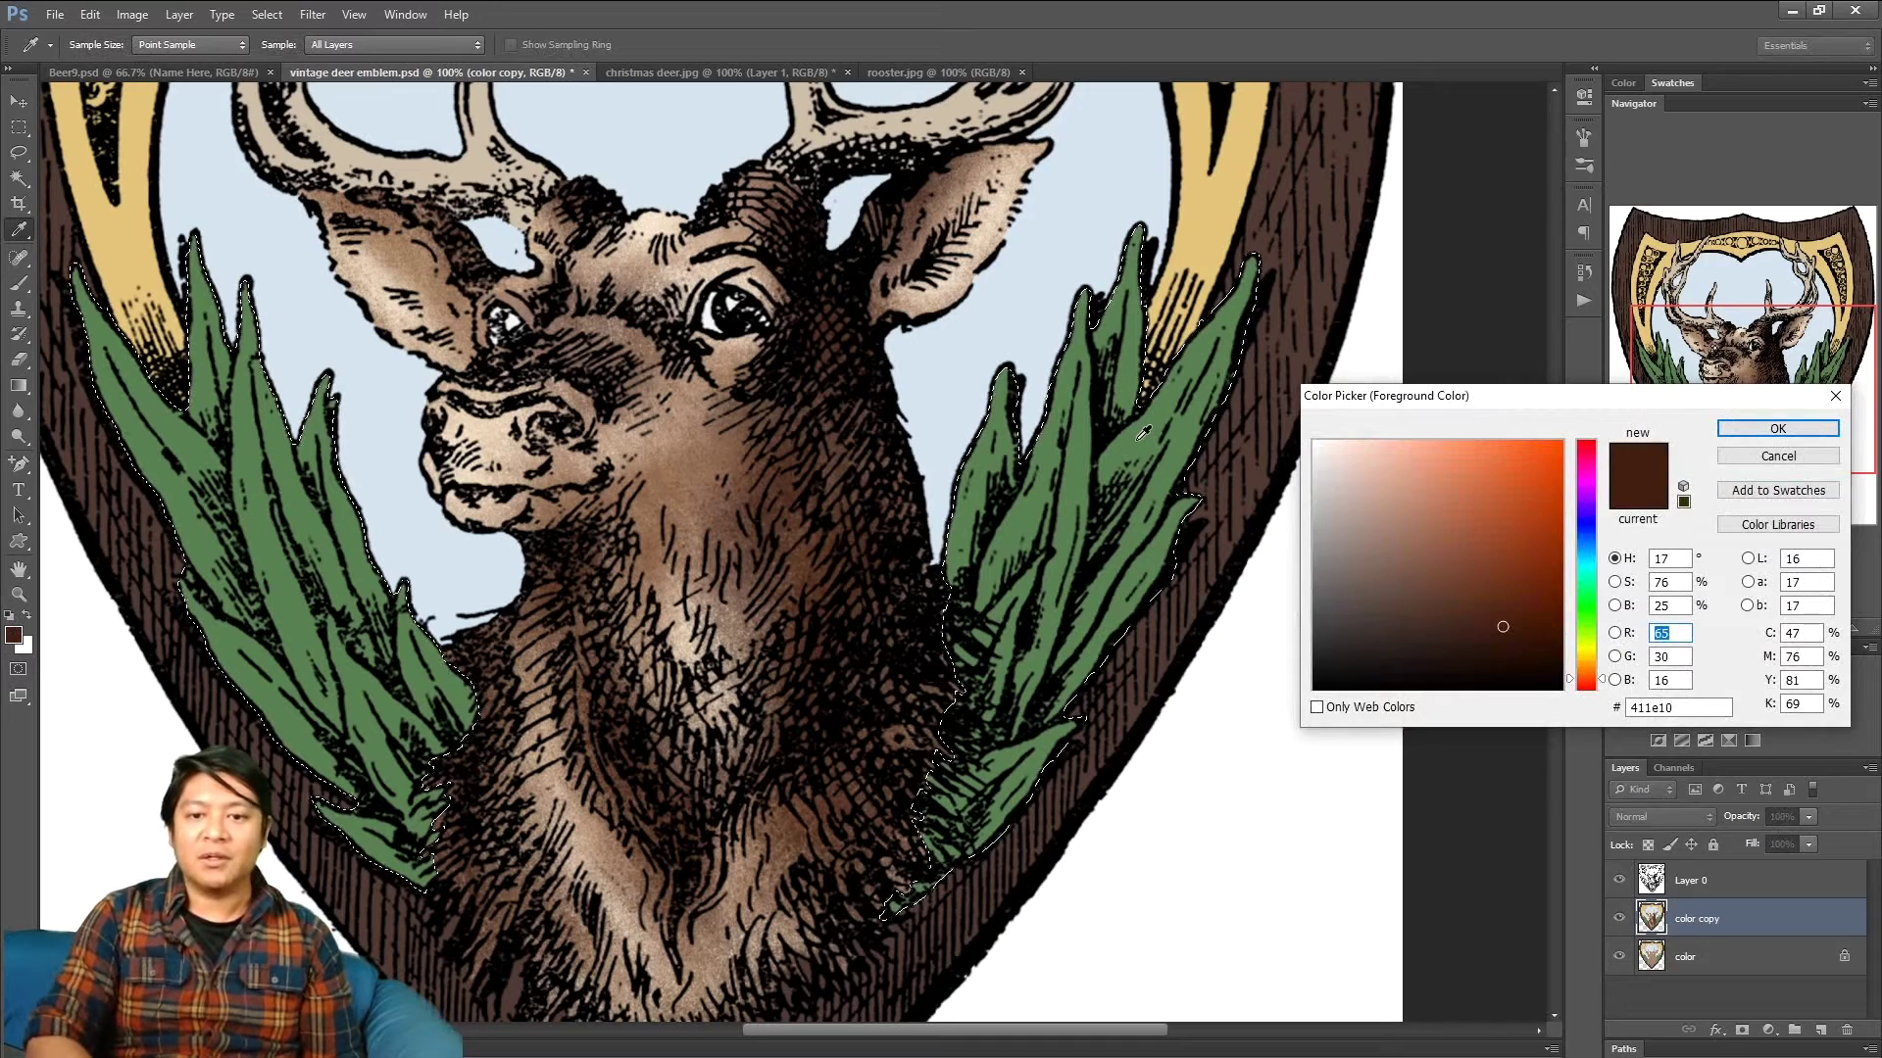
click(1193, 433)
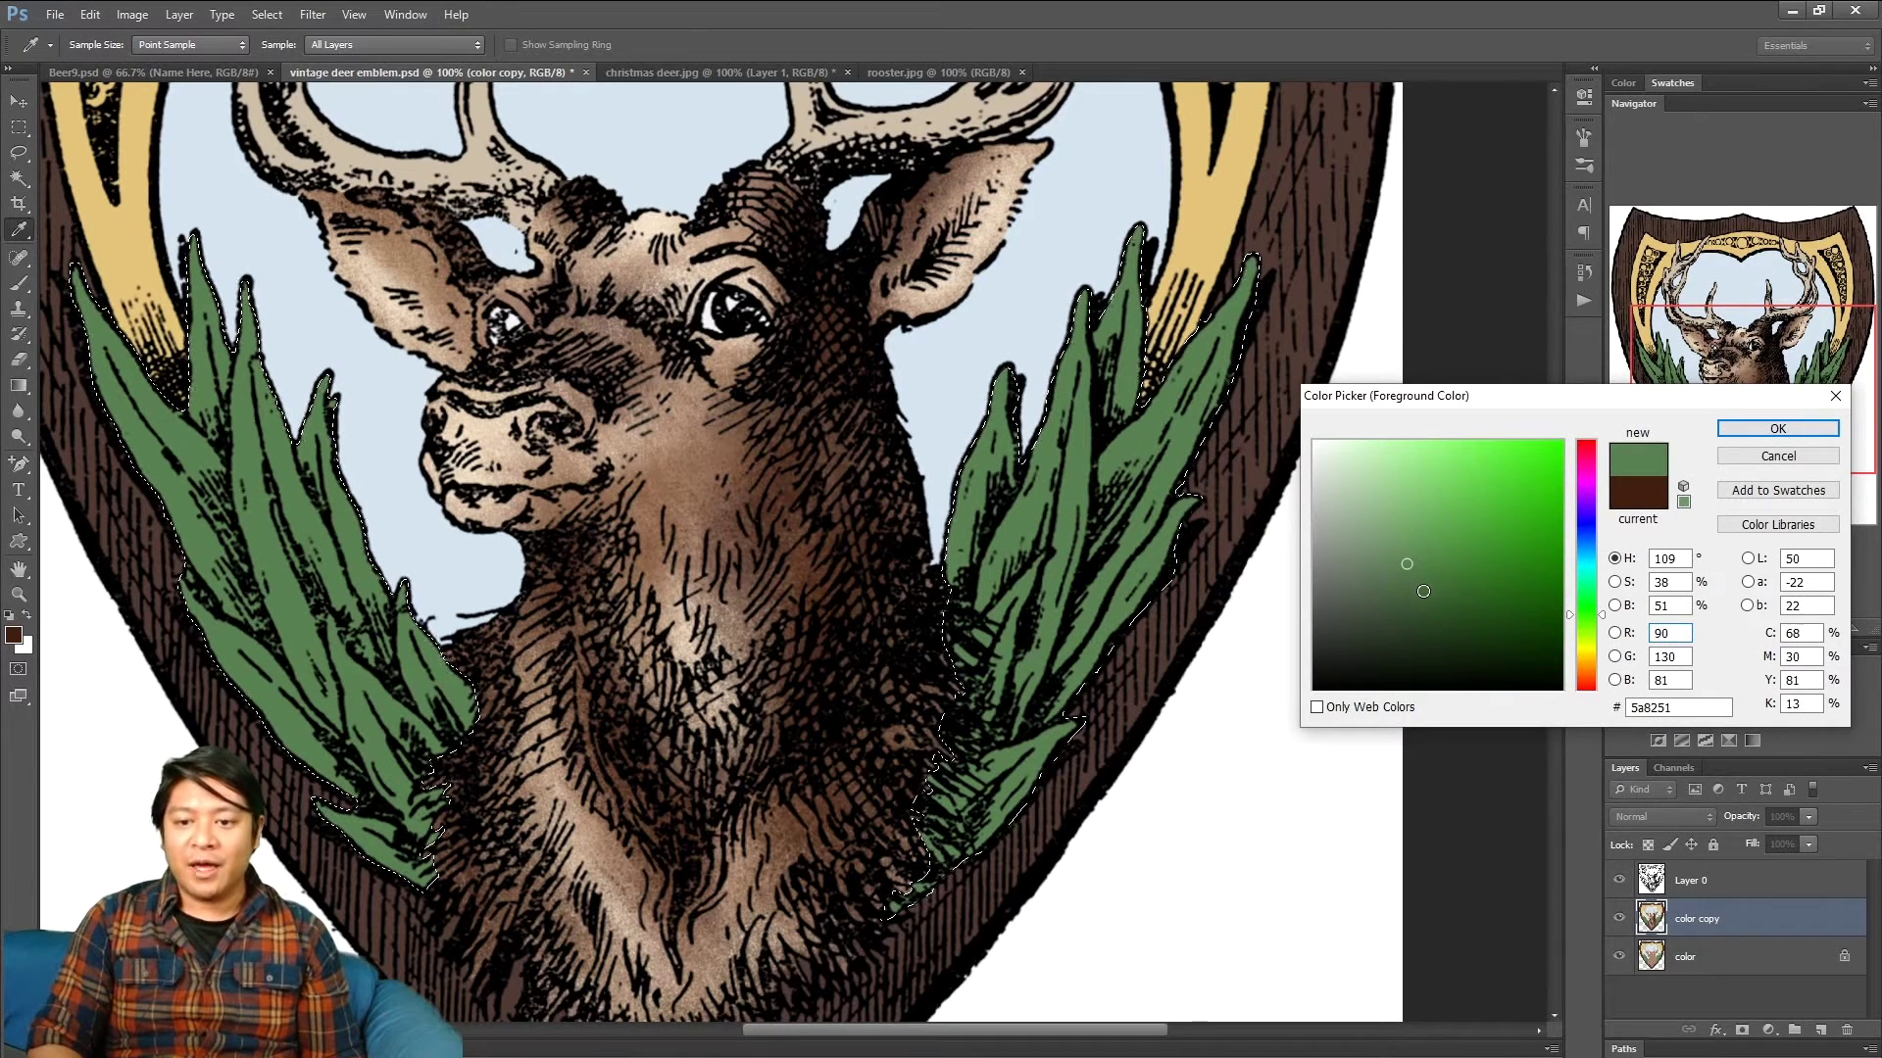
click(1422, 598)
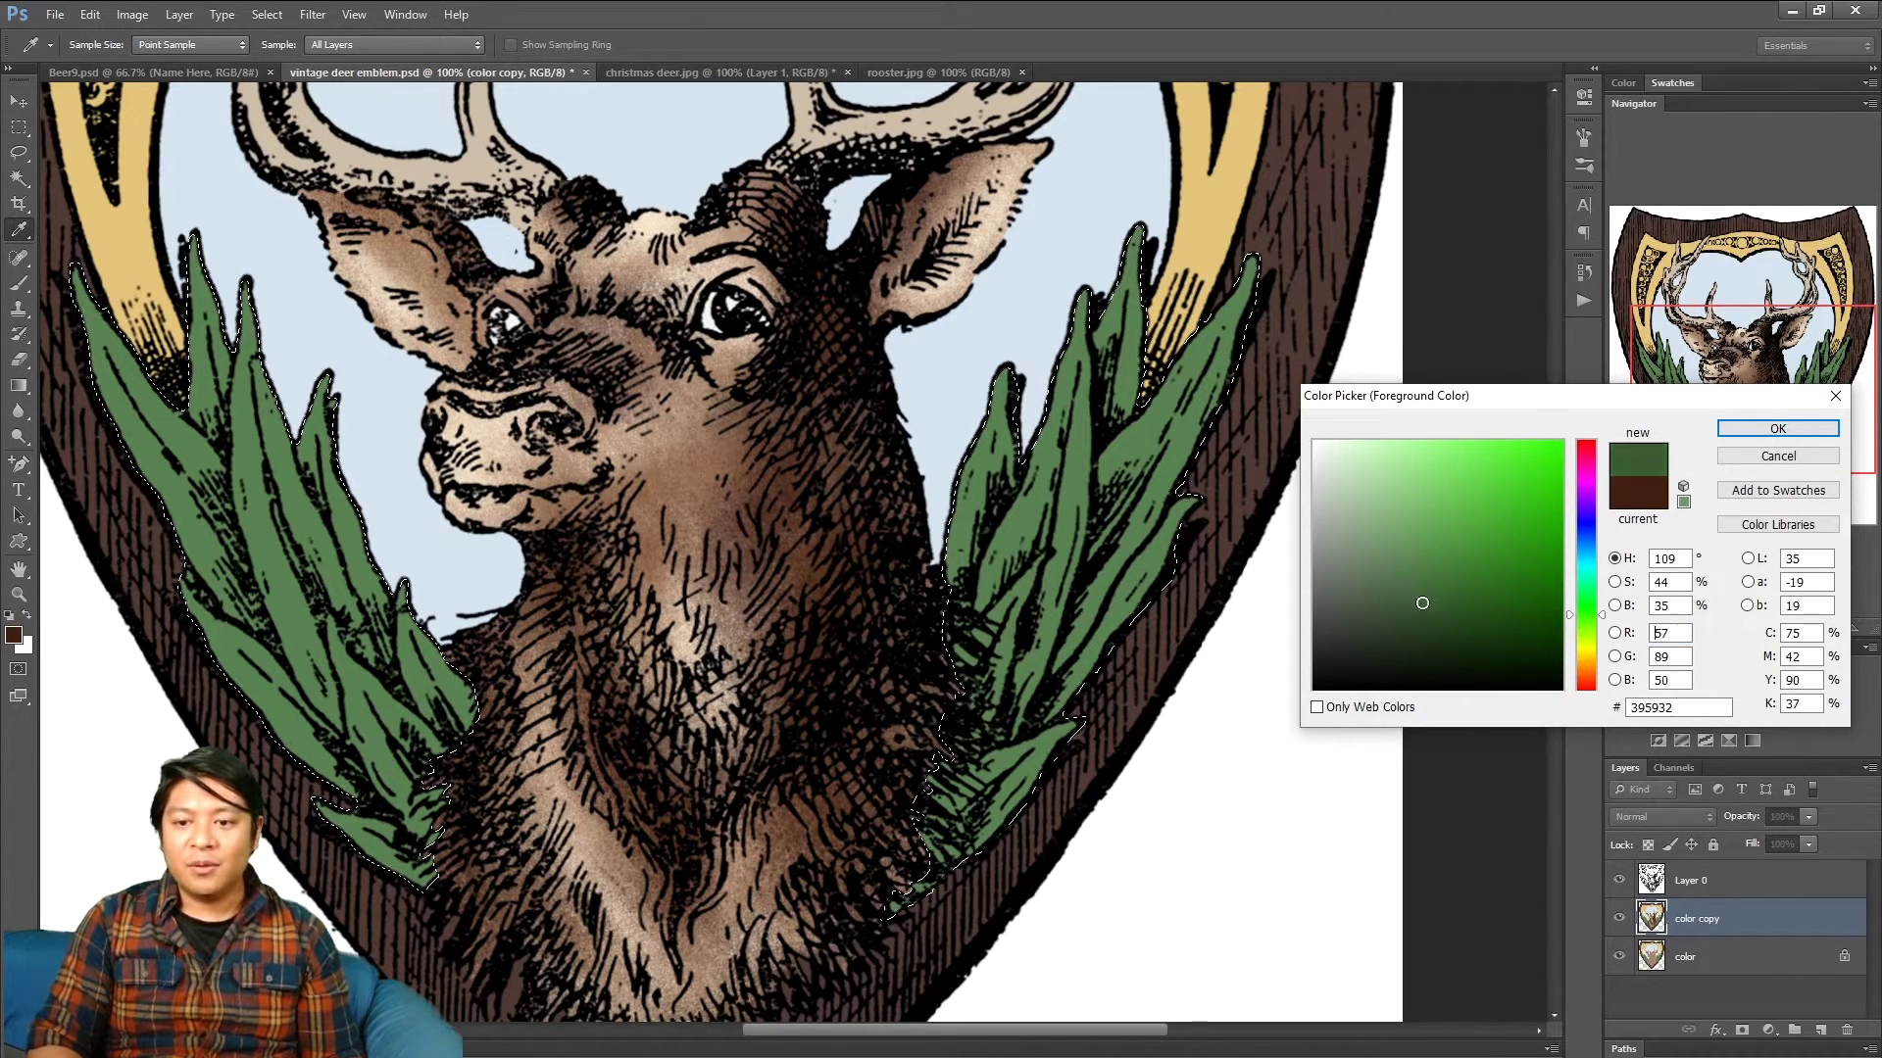
click(1777, 428)
key(b)
- Brush dark green shadows onto the small upper leaf and outer edge of the right leaf cluster, with brush sizes between 45 and 70 px
drag(1777, 428, 1761, 405)
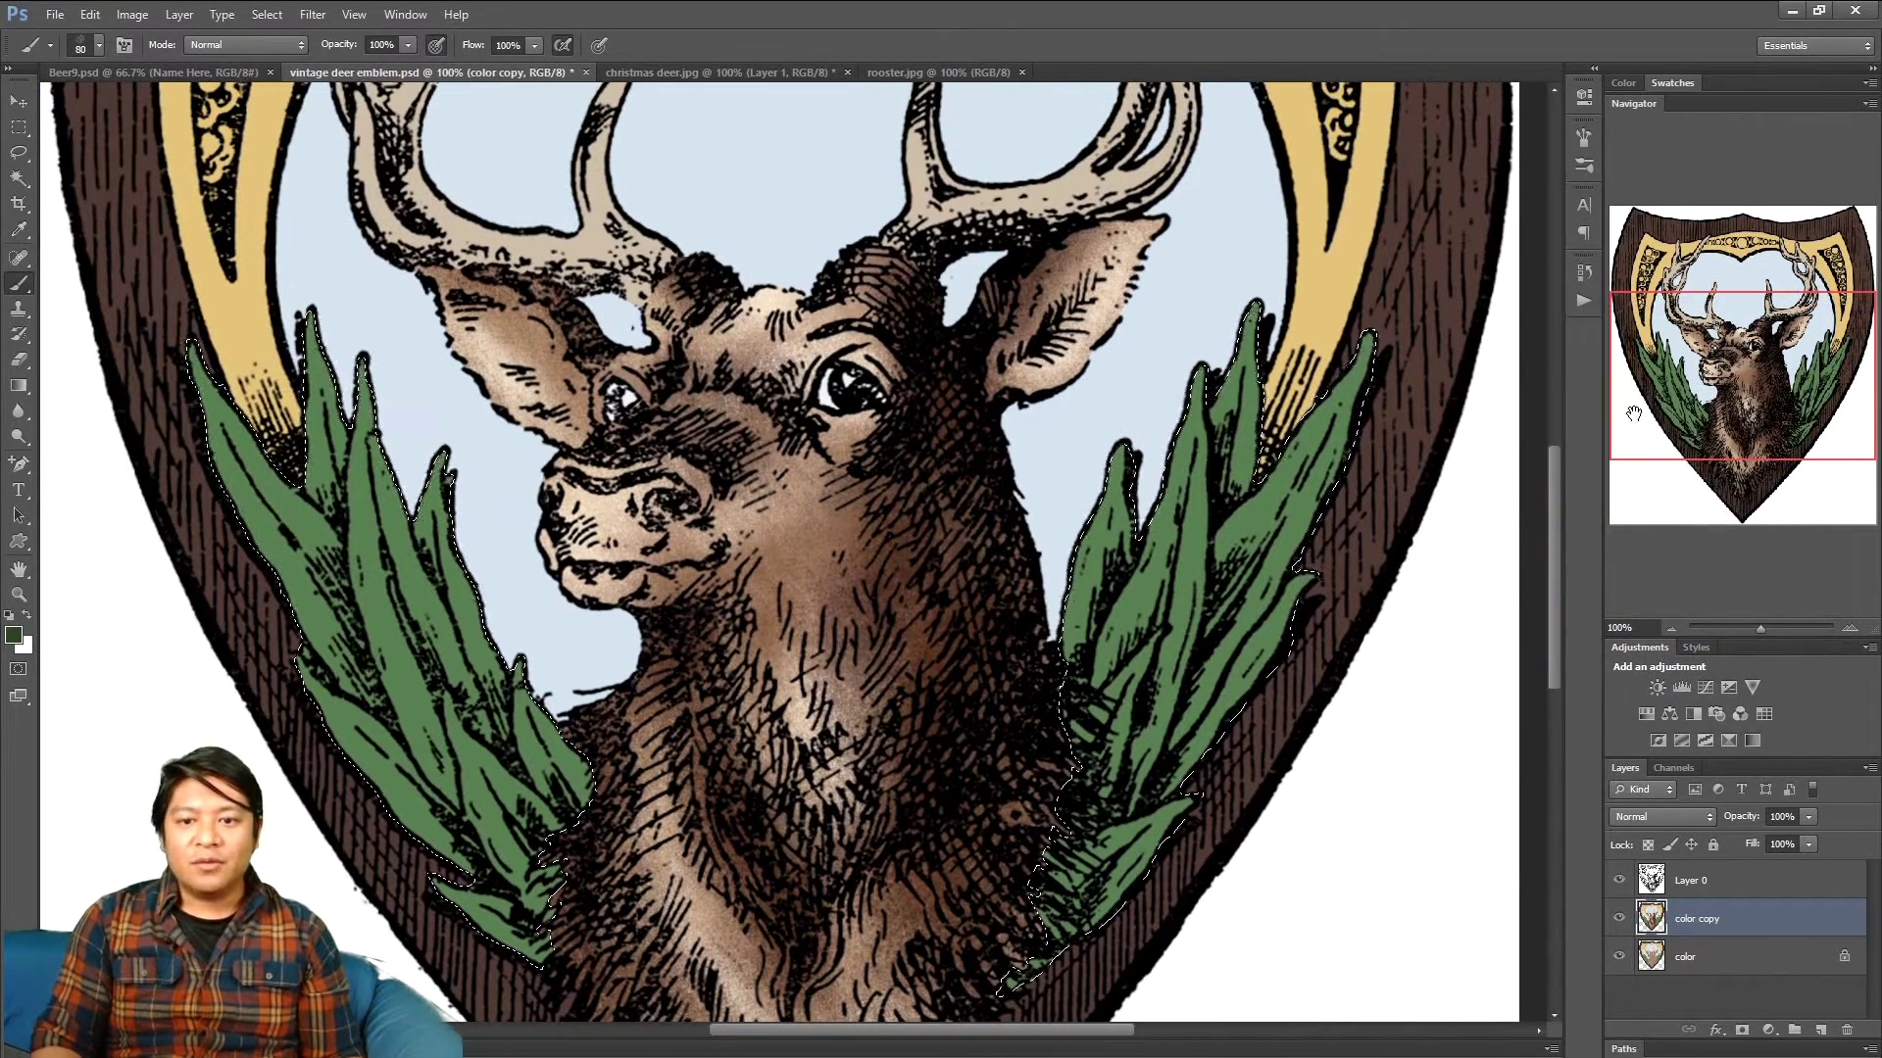
key(bracketleft)
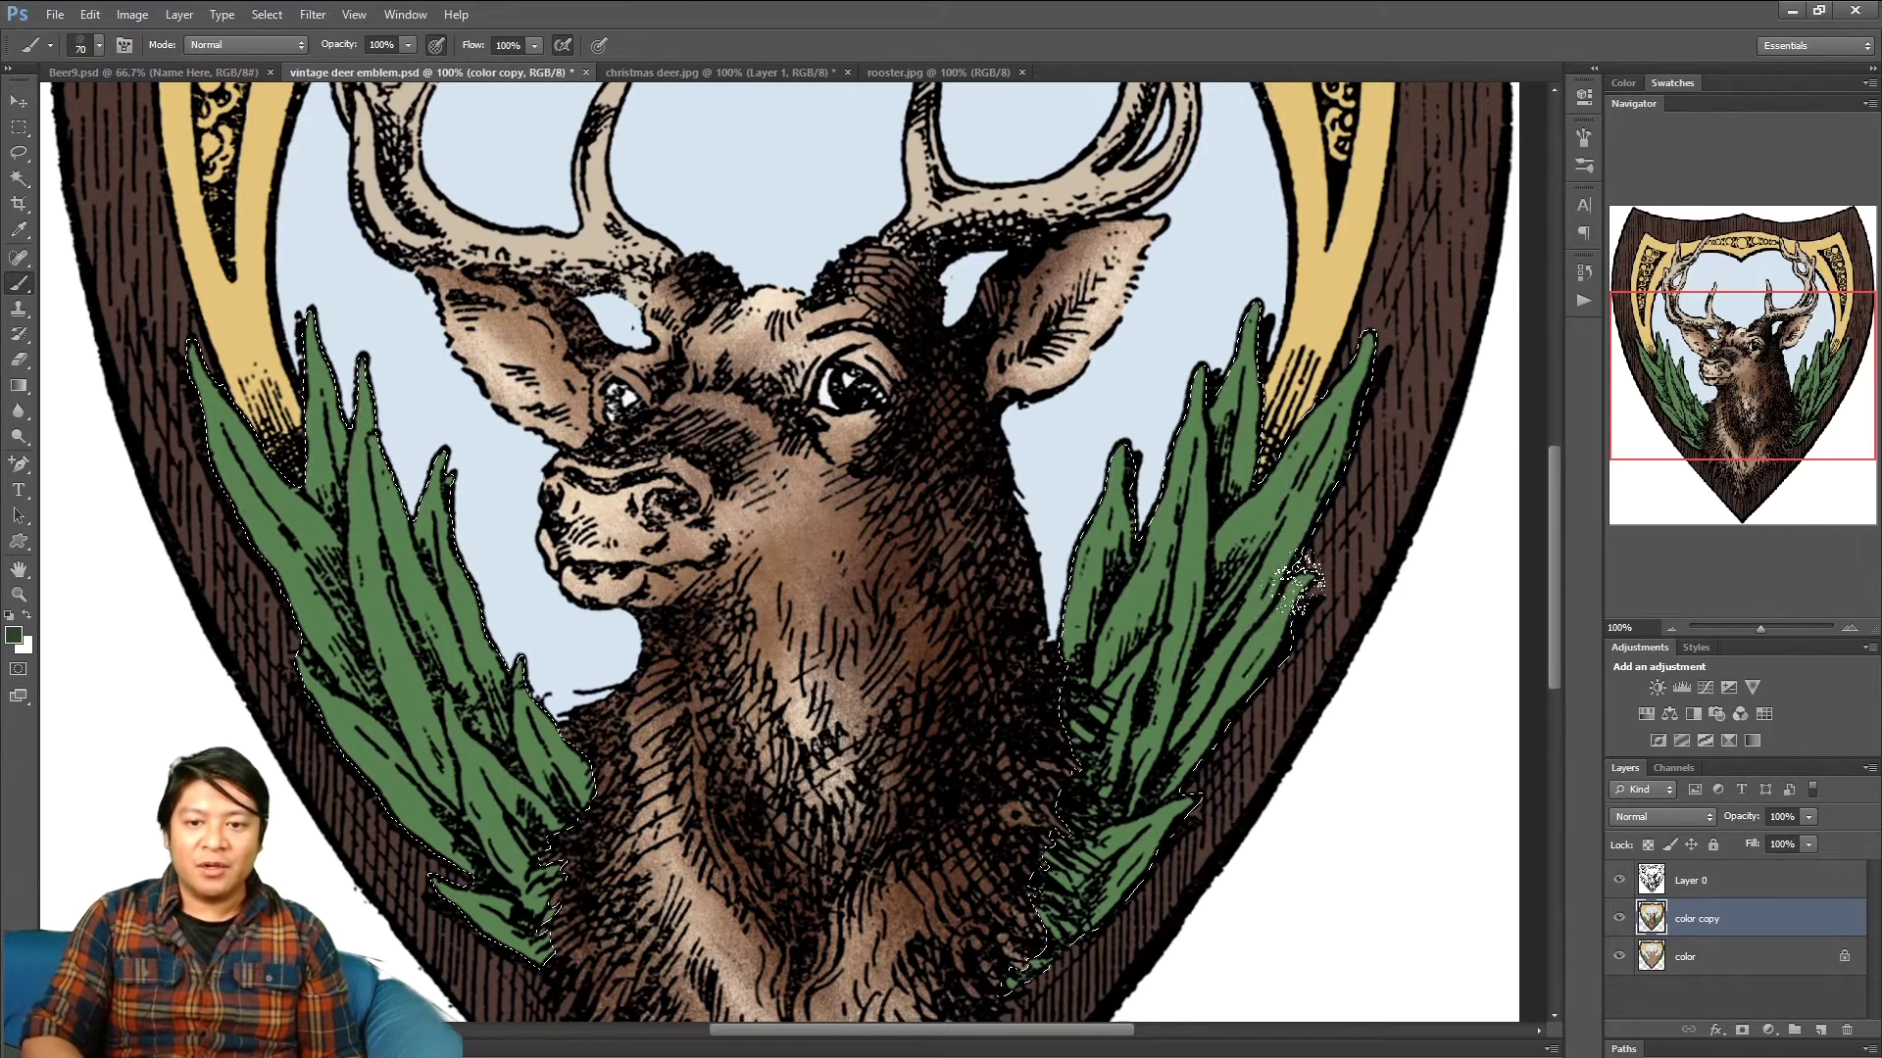
key(bracketleft)
key(bracketleft)
key(bracketleft)
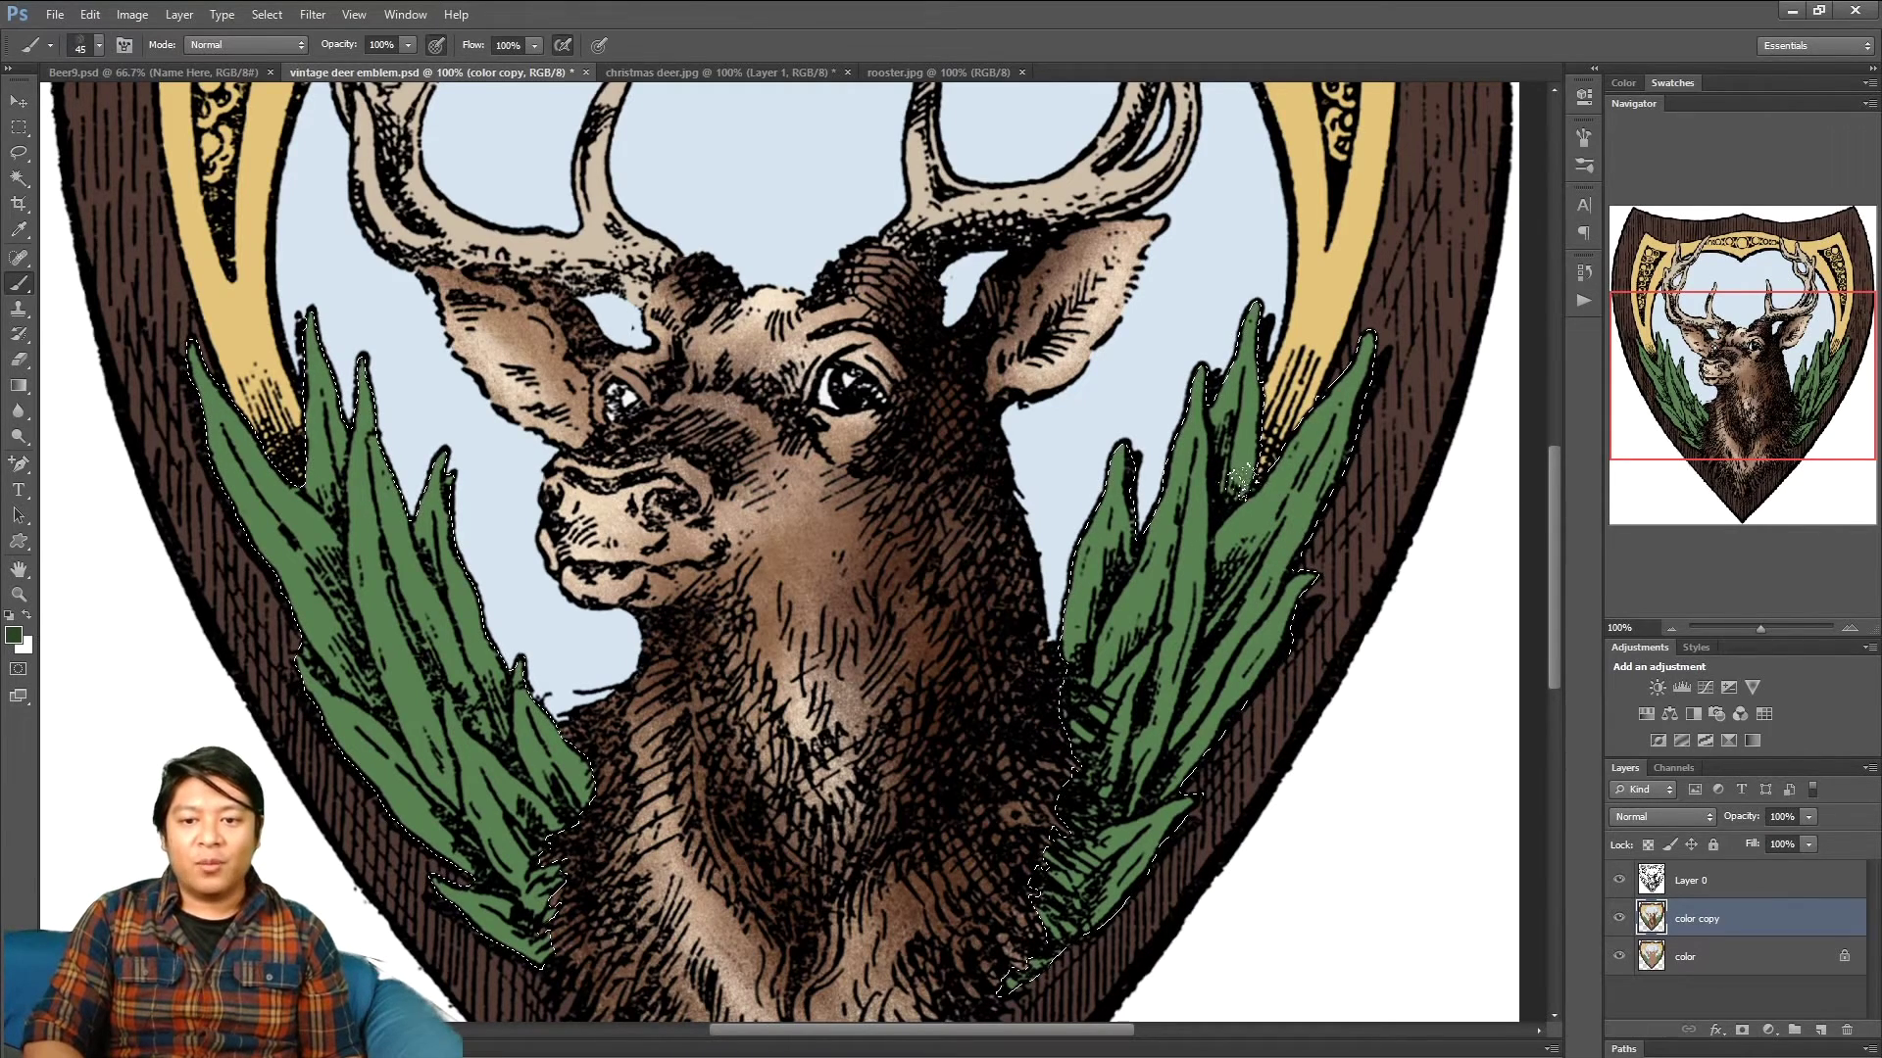
key(bracketright)
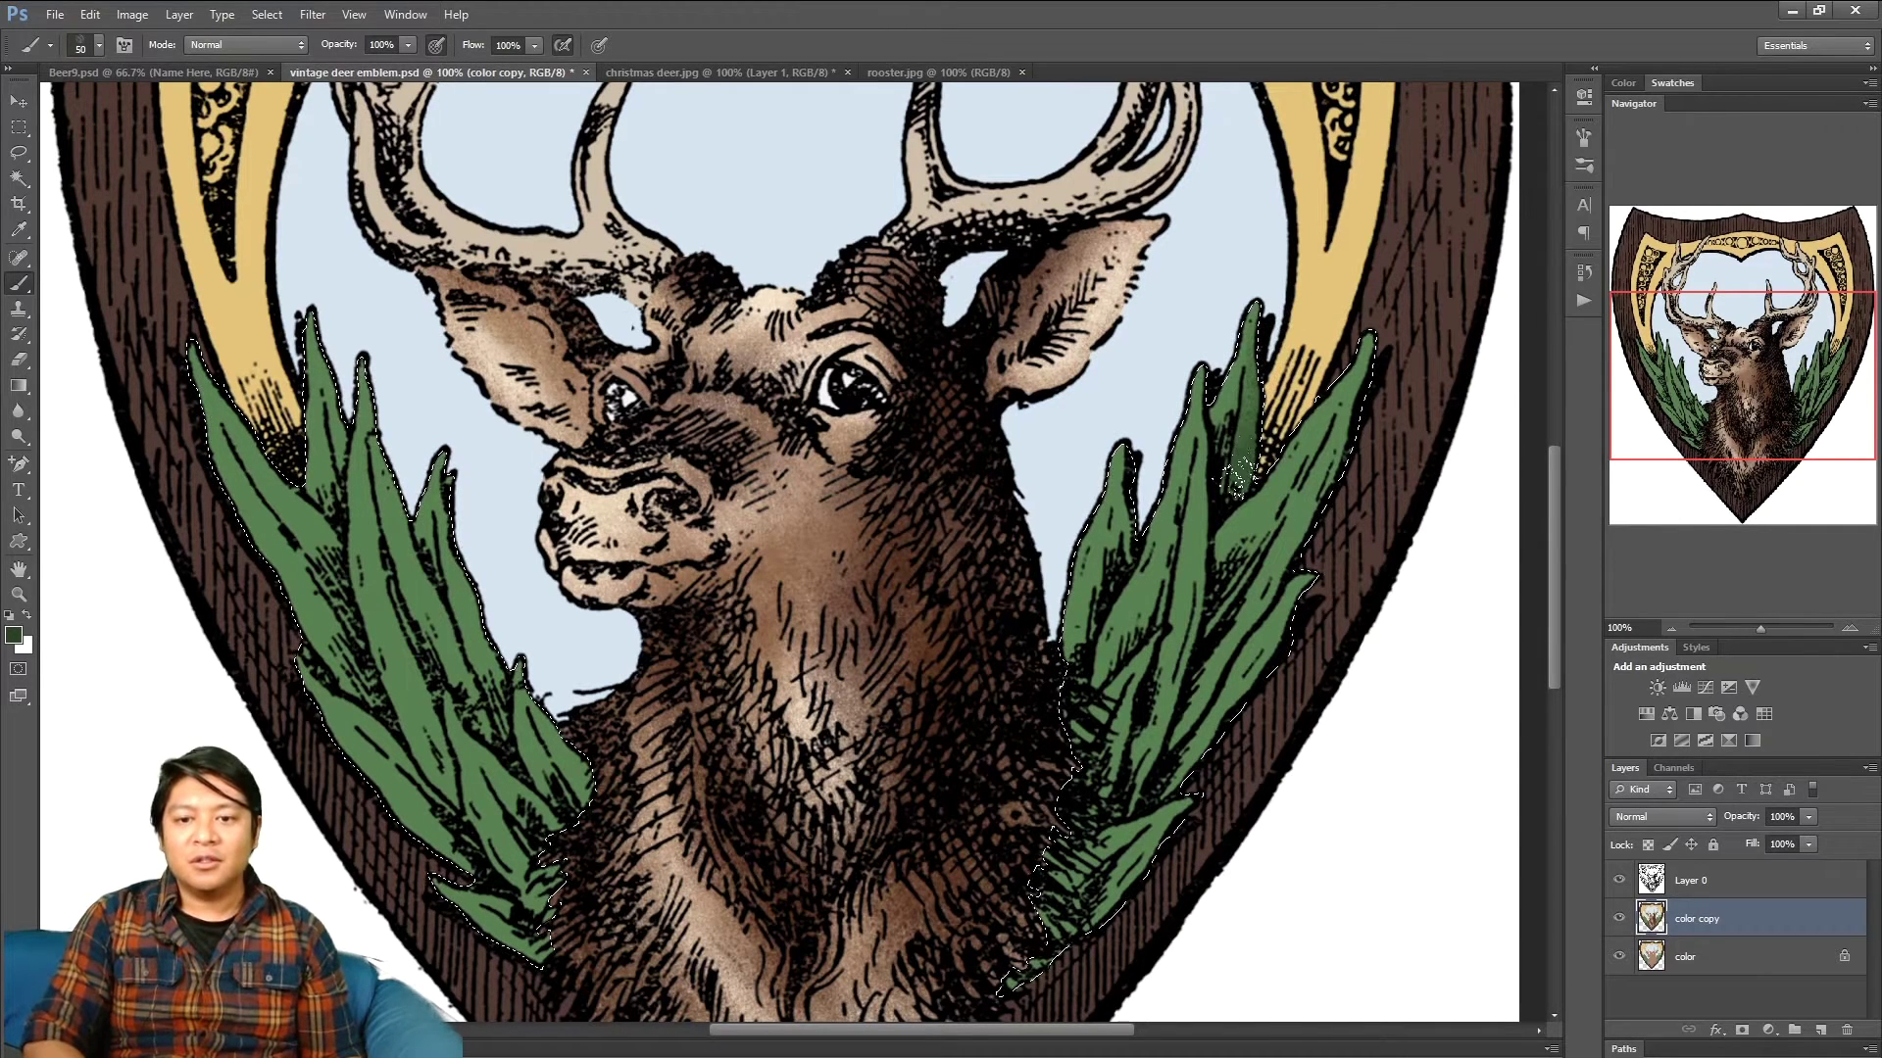
key(bracketleft)
key(bracketright)
key(bracketright)
key(bracketright)
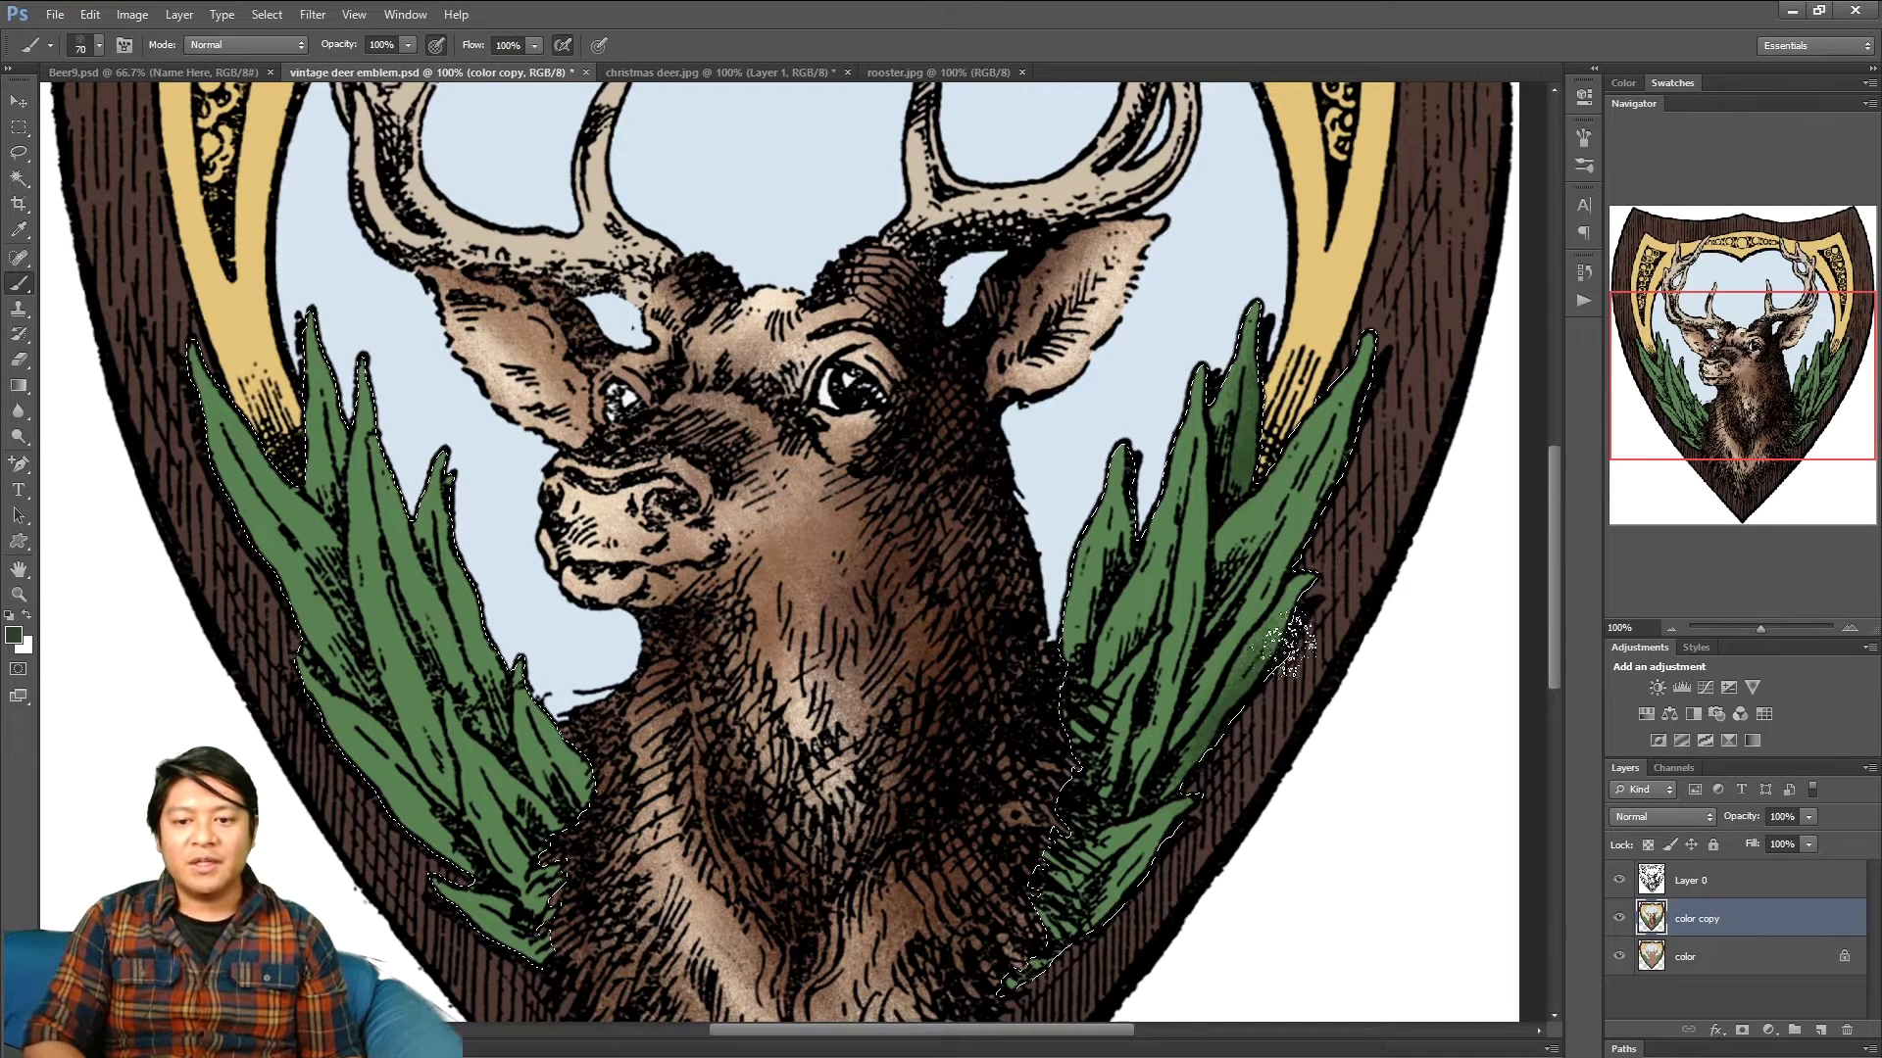
- Brush dark green shading along the middle and outer upper leaves of the right cluster at 70 px
mouse_move(1225, 633)
mouse_down()
mouse_move(1225, 547)
mouse_move(1227, 635)
mouse_up()
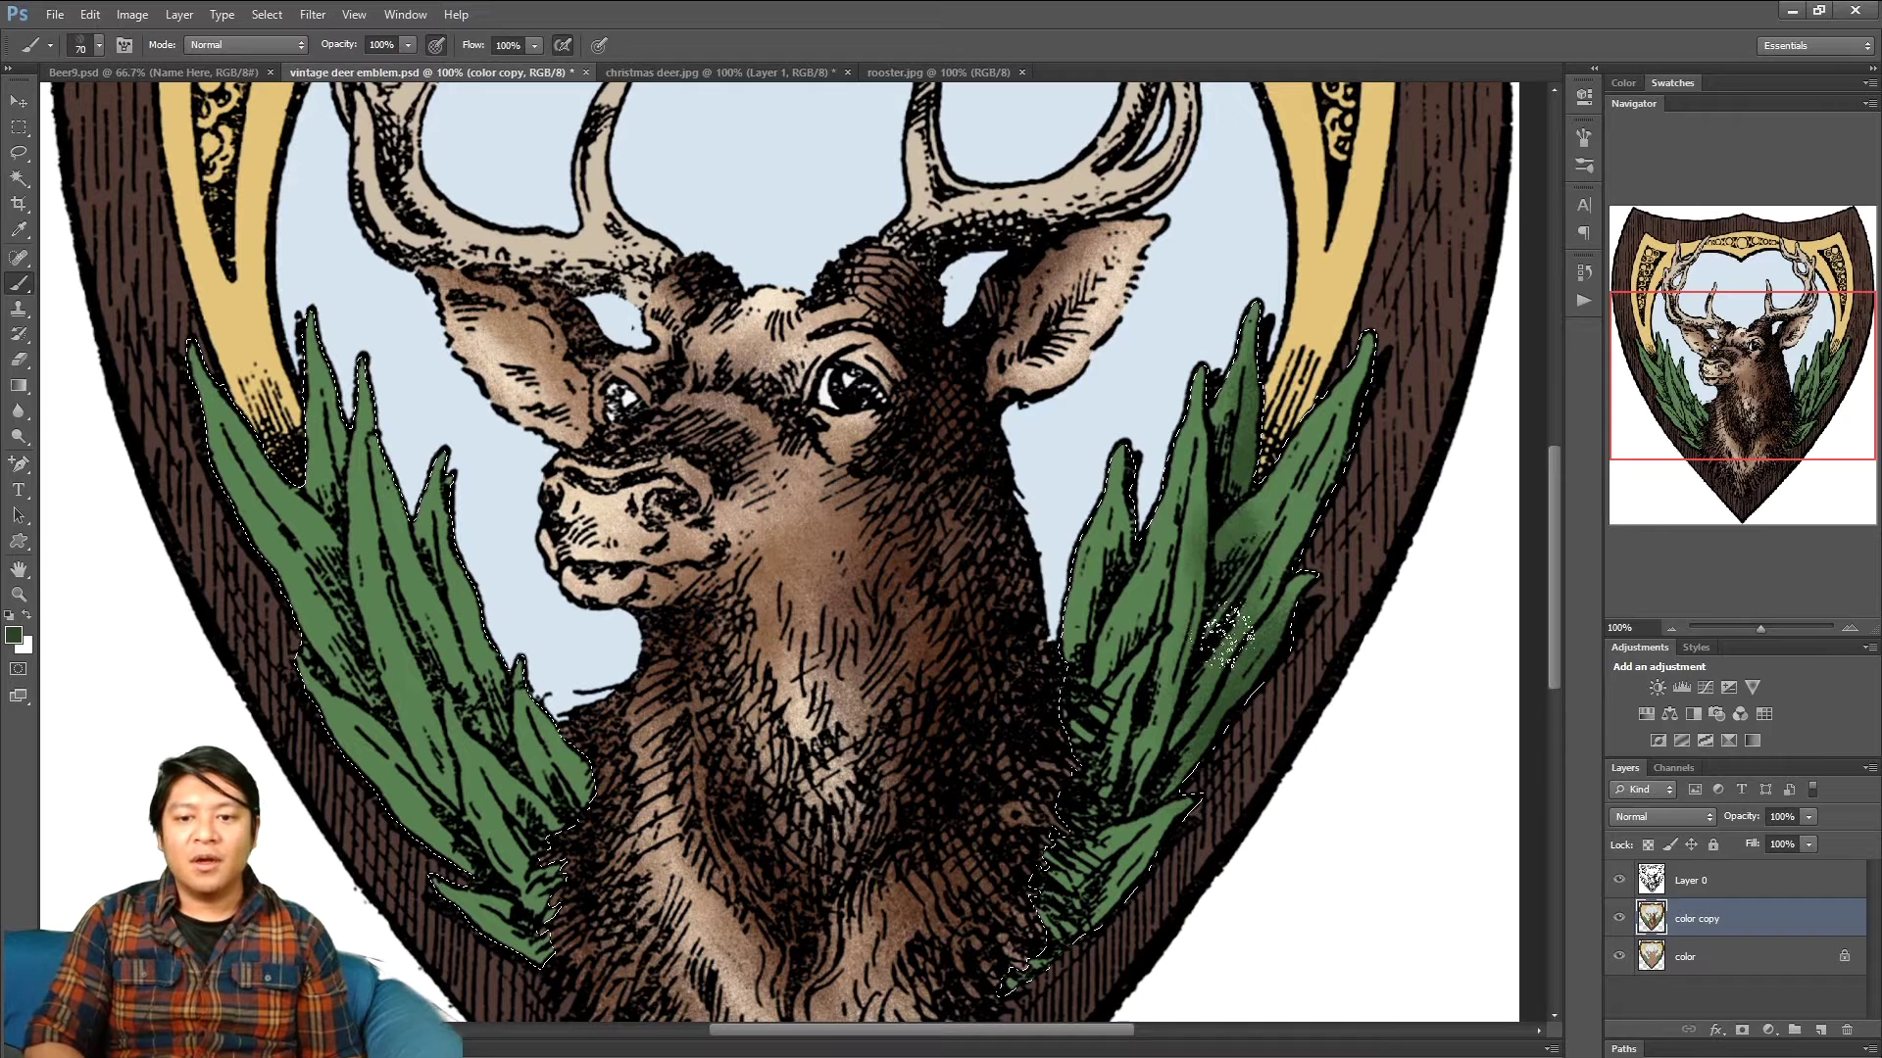
drag(1258, 588, 1264, 513)
mouse_move(1350, 384)
mouse_down()
mouse_move(1328, 481)
mouse_move(1335, 392)
mouse_up()
mouse_move(1243, 569)
mouse_down()
mouse_move(1274, 423)
mouse_move(1346, 400)
mouse_move(1310, 439)
mouse_move(1245, 358)
mouse_move(1247, 404)
mouse_move(1375, 348)
mouse_move(1132, 671)
mouse_move(1132, 769)
mouse_up()
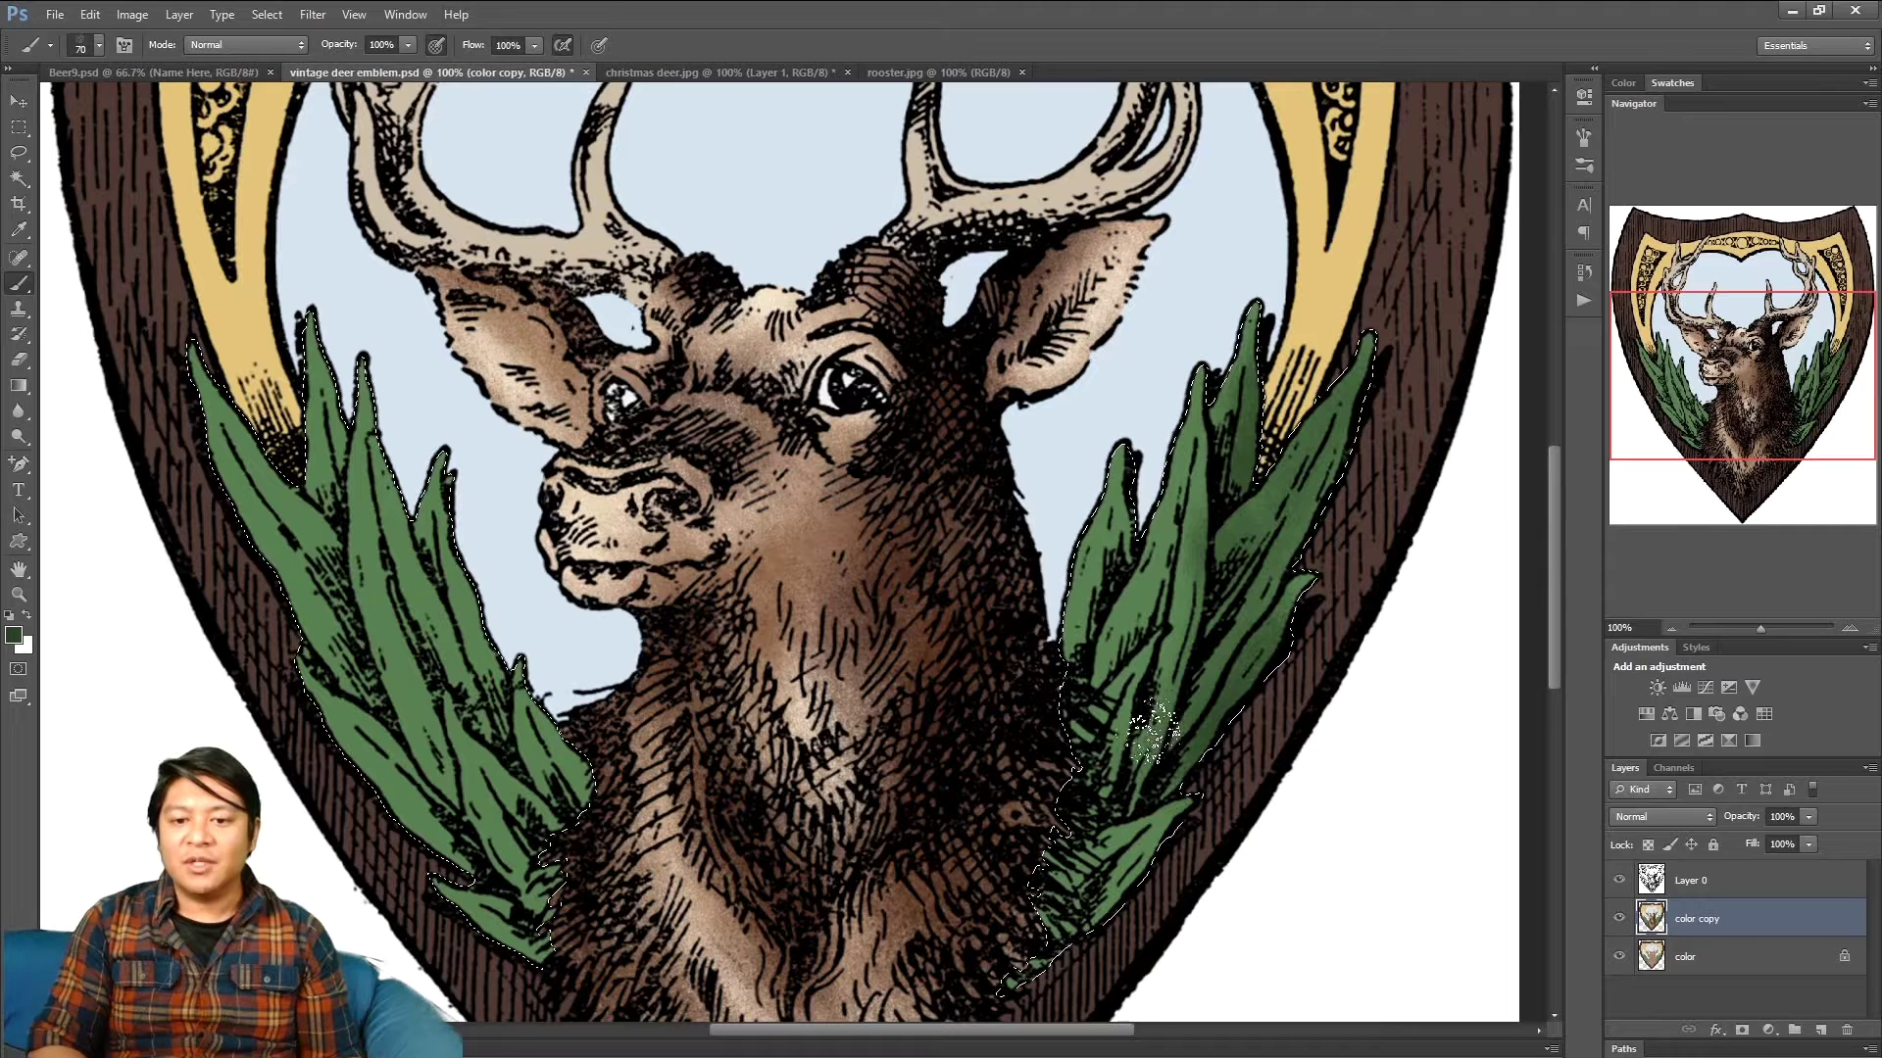
- Brush dark green shadows onto the inner and lowest leaves of the right cluster, using brush sizes of 50 and 60 px
drag(1156, 686, 1078, 608)
key(bracketleft)
key(bracketleft)
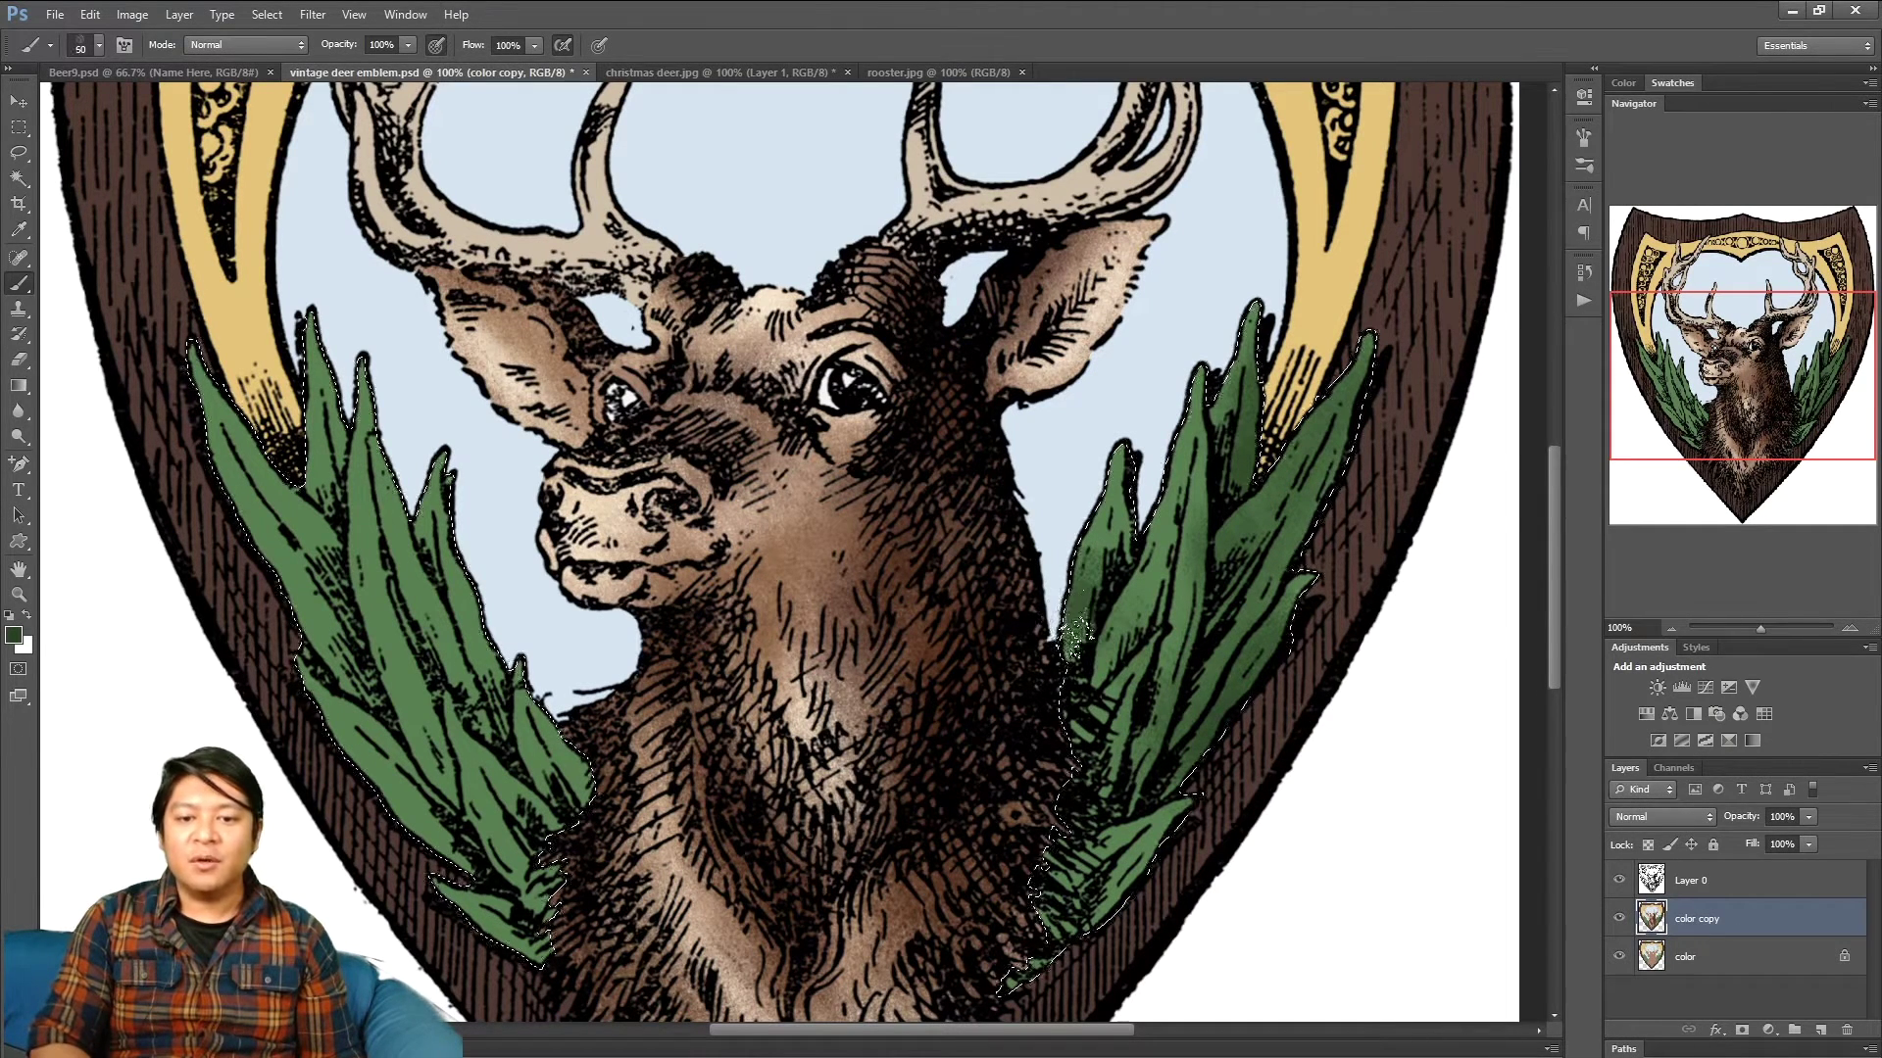
drag(1090, 553, 1098, 555)
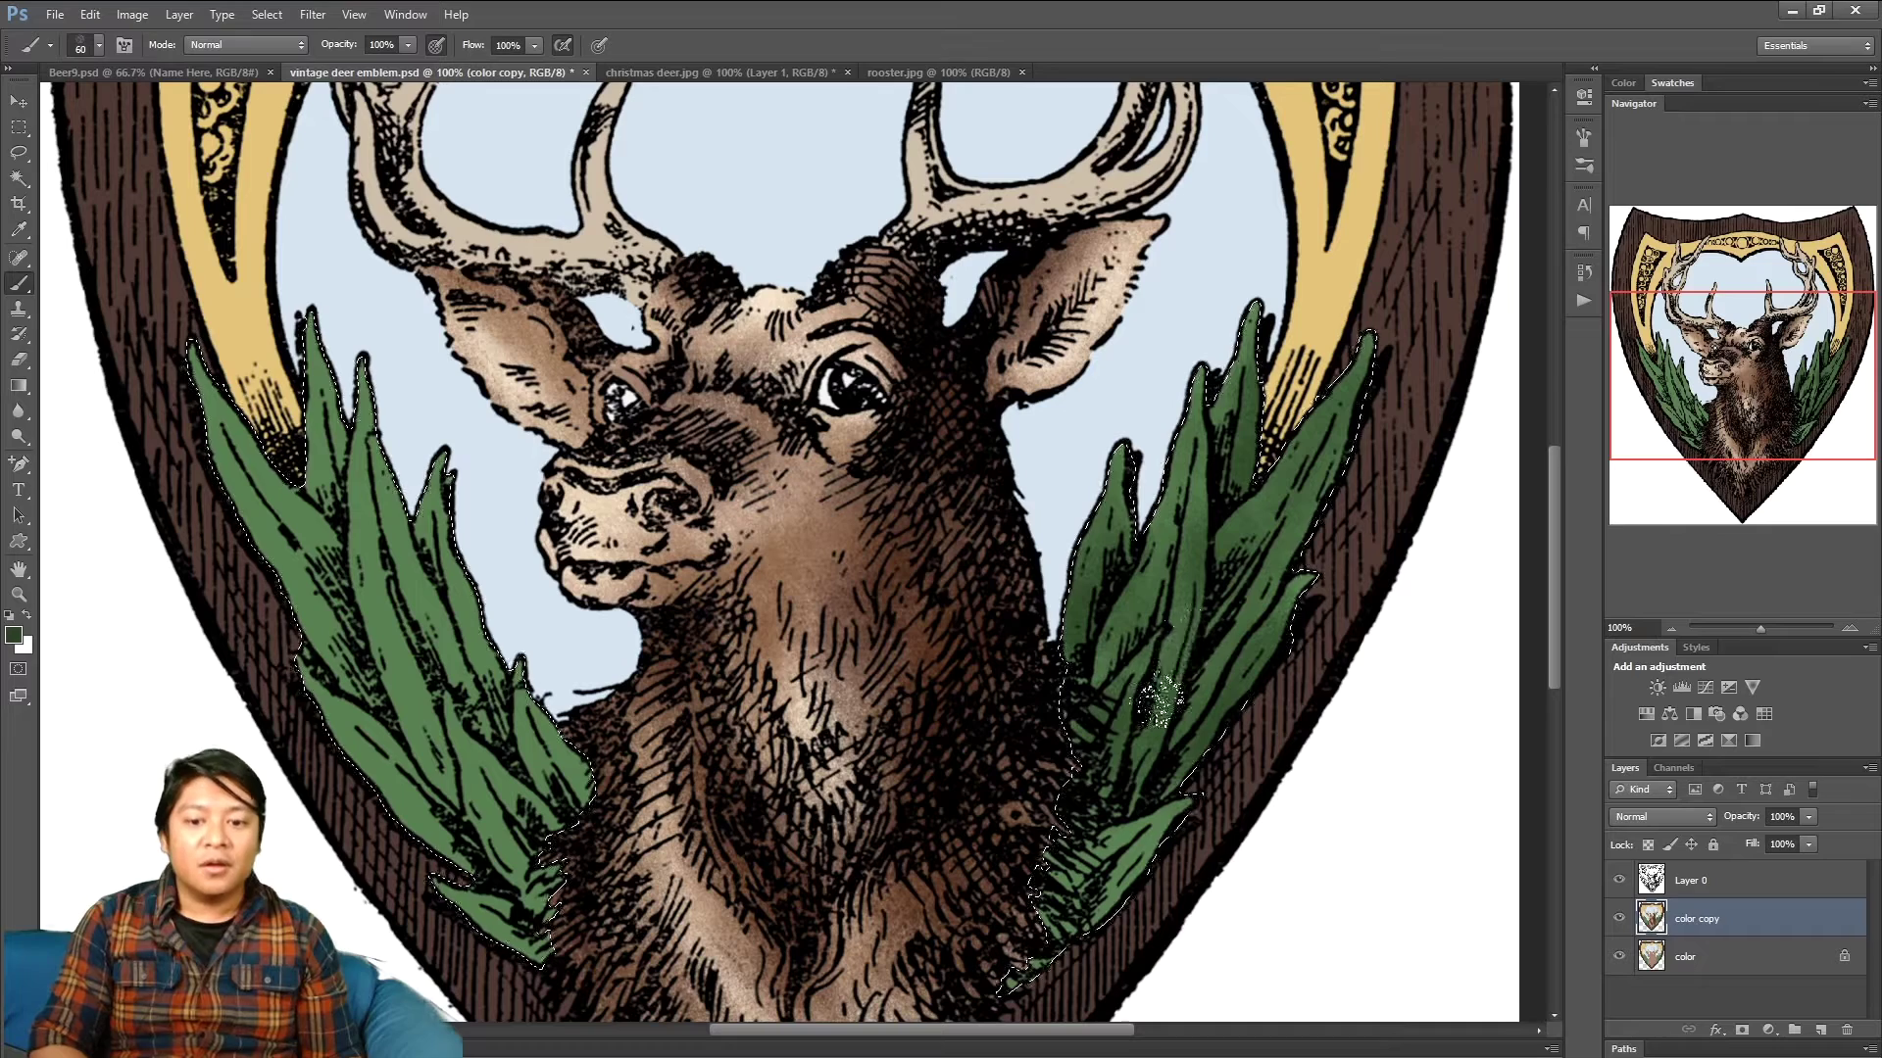
drag(1729, 414, 1727, 445)
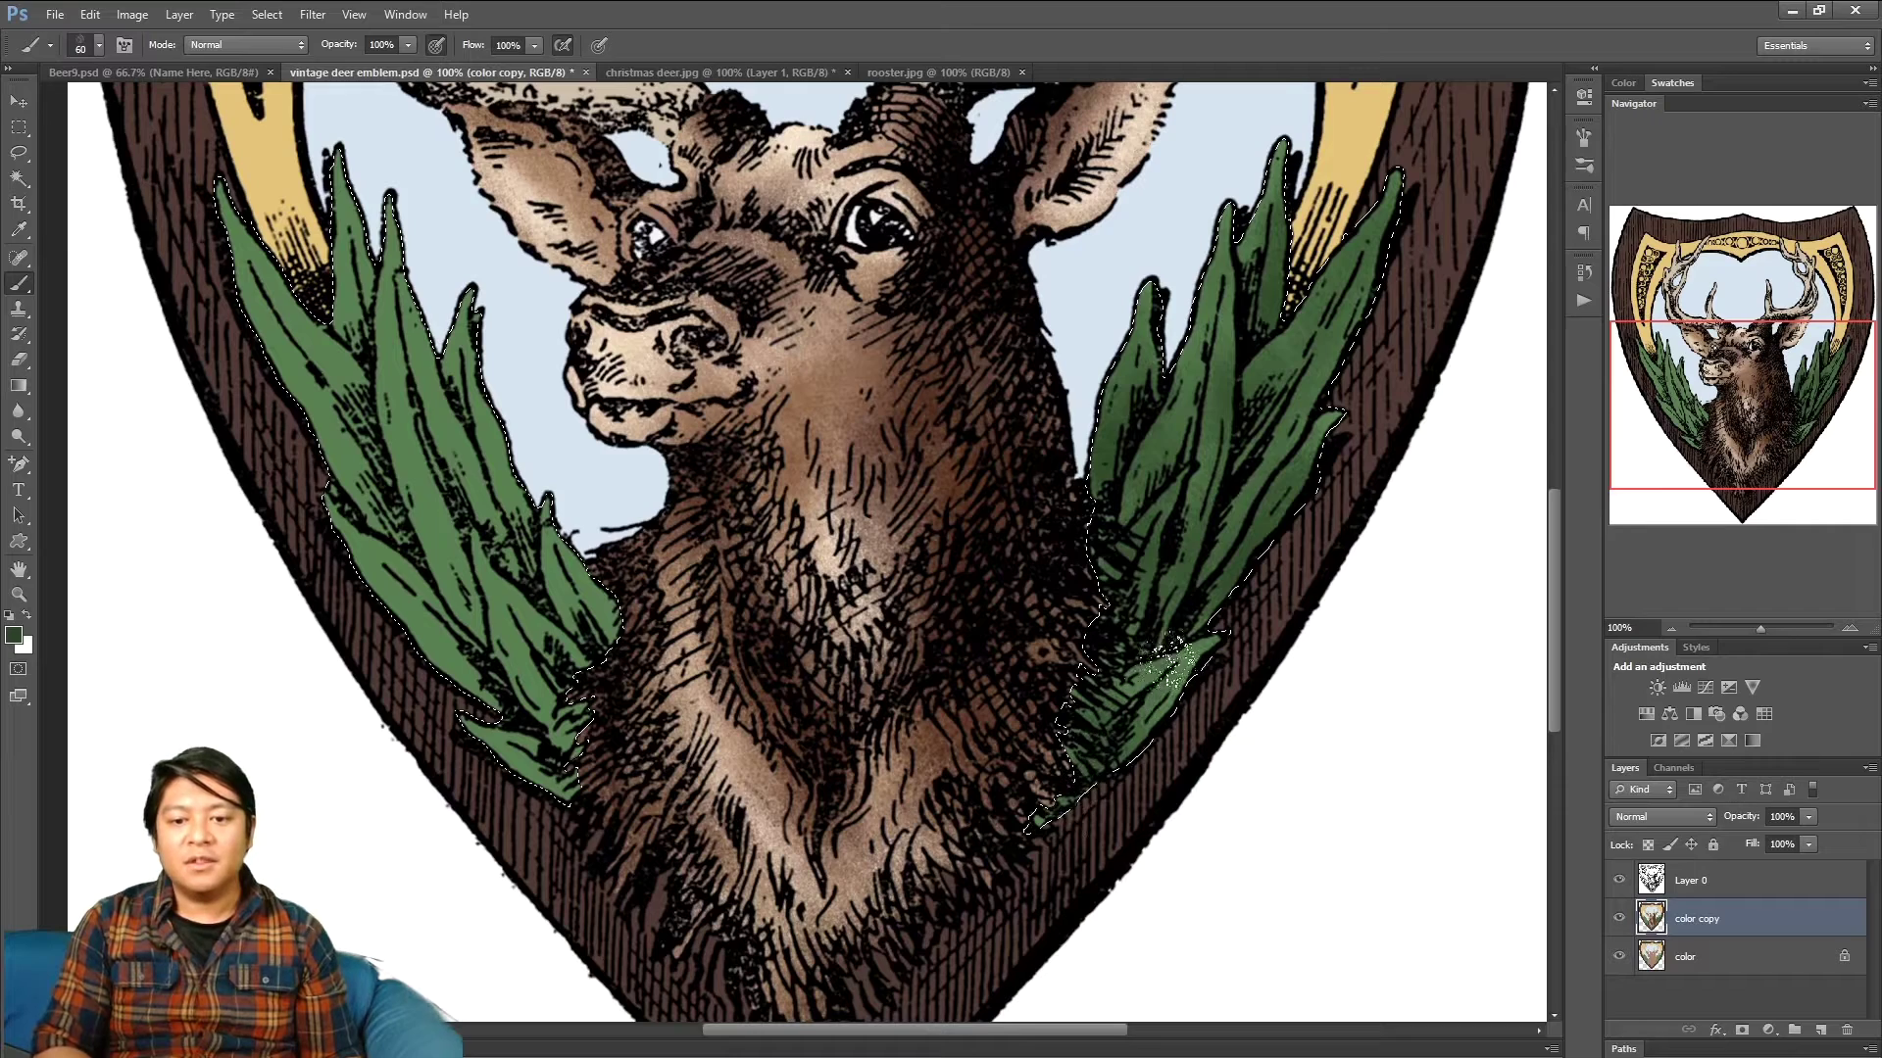
- Brush dark green shadows at the base and along the inner edge of the left leaf cluster at 60 px
scroll(1212, 676, up, 3)
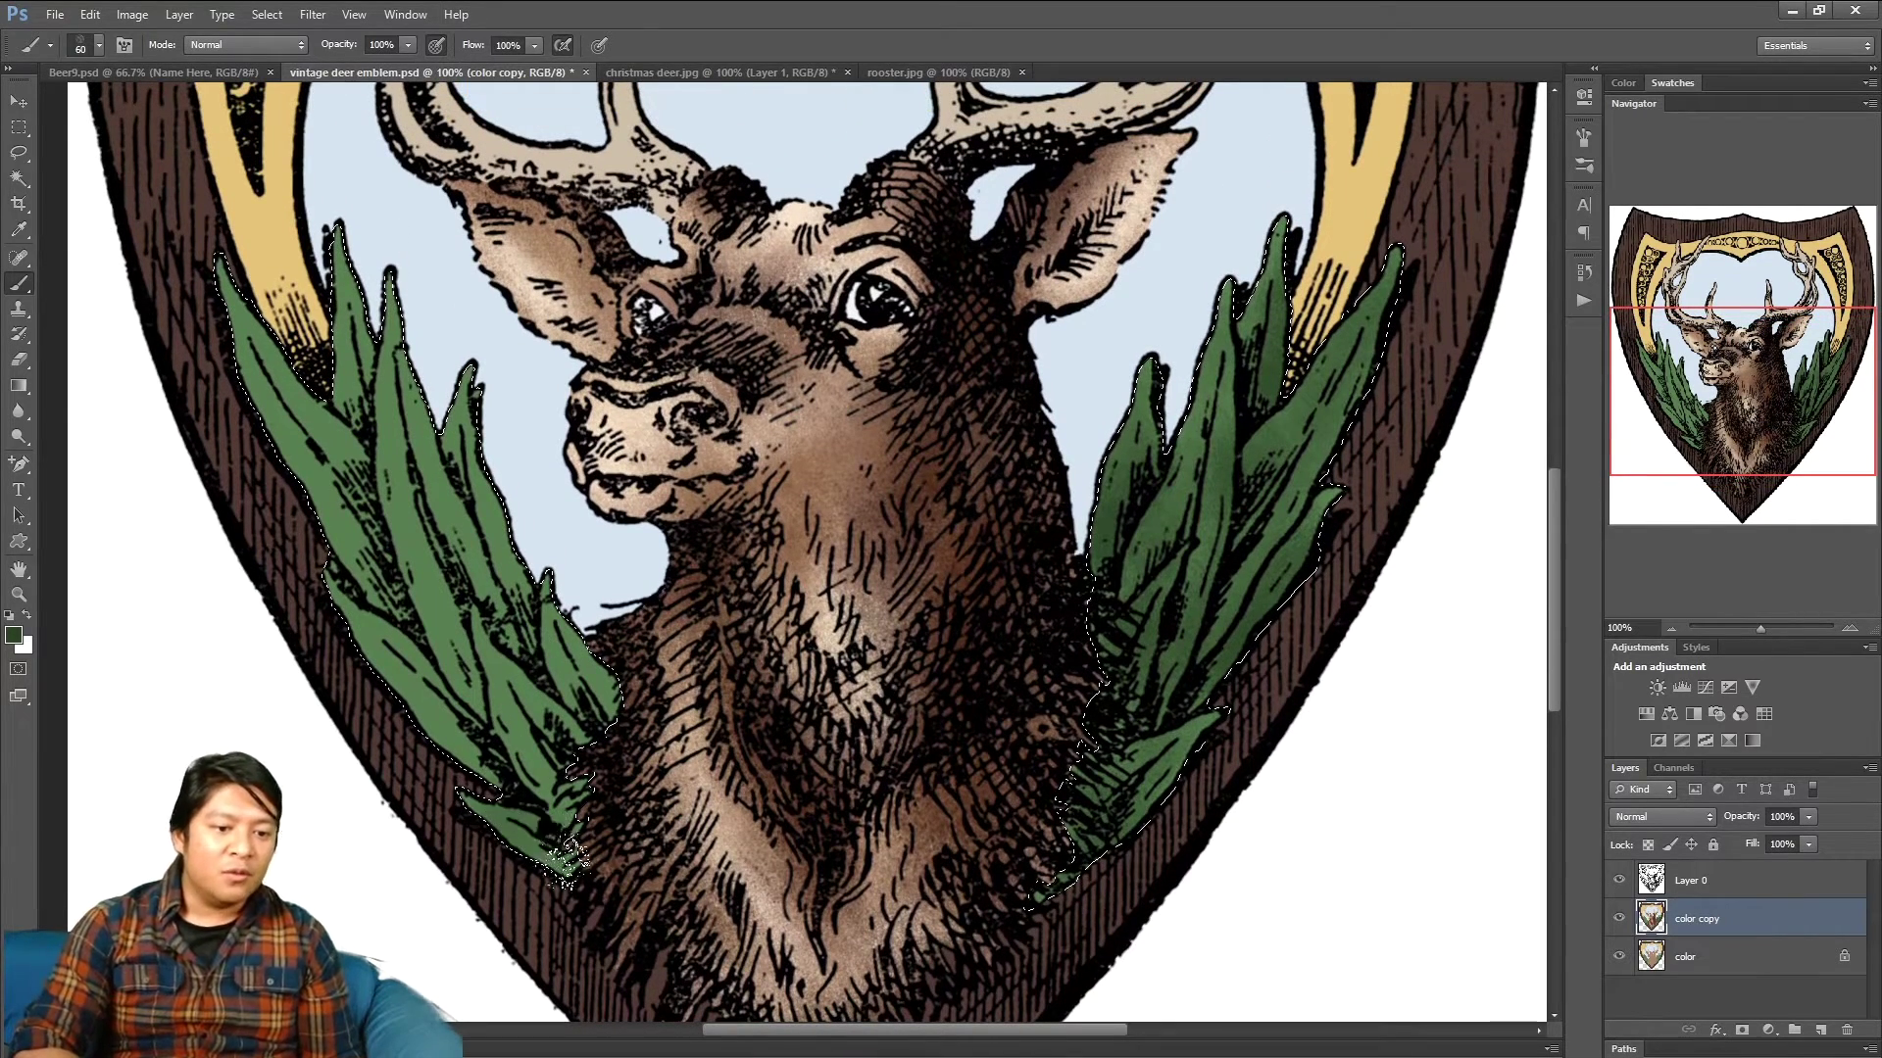
drag(558, 823, 525, 747)
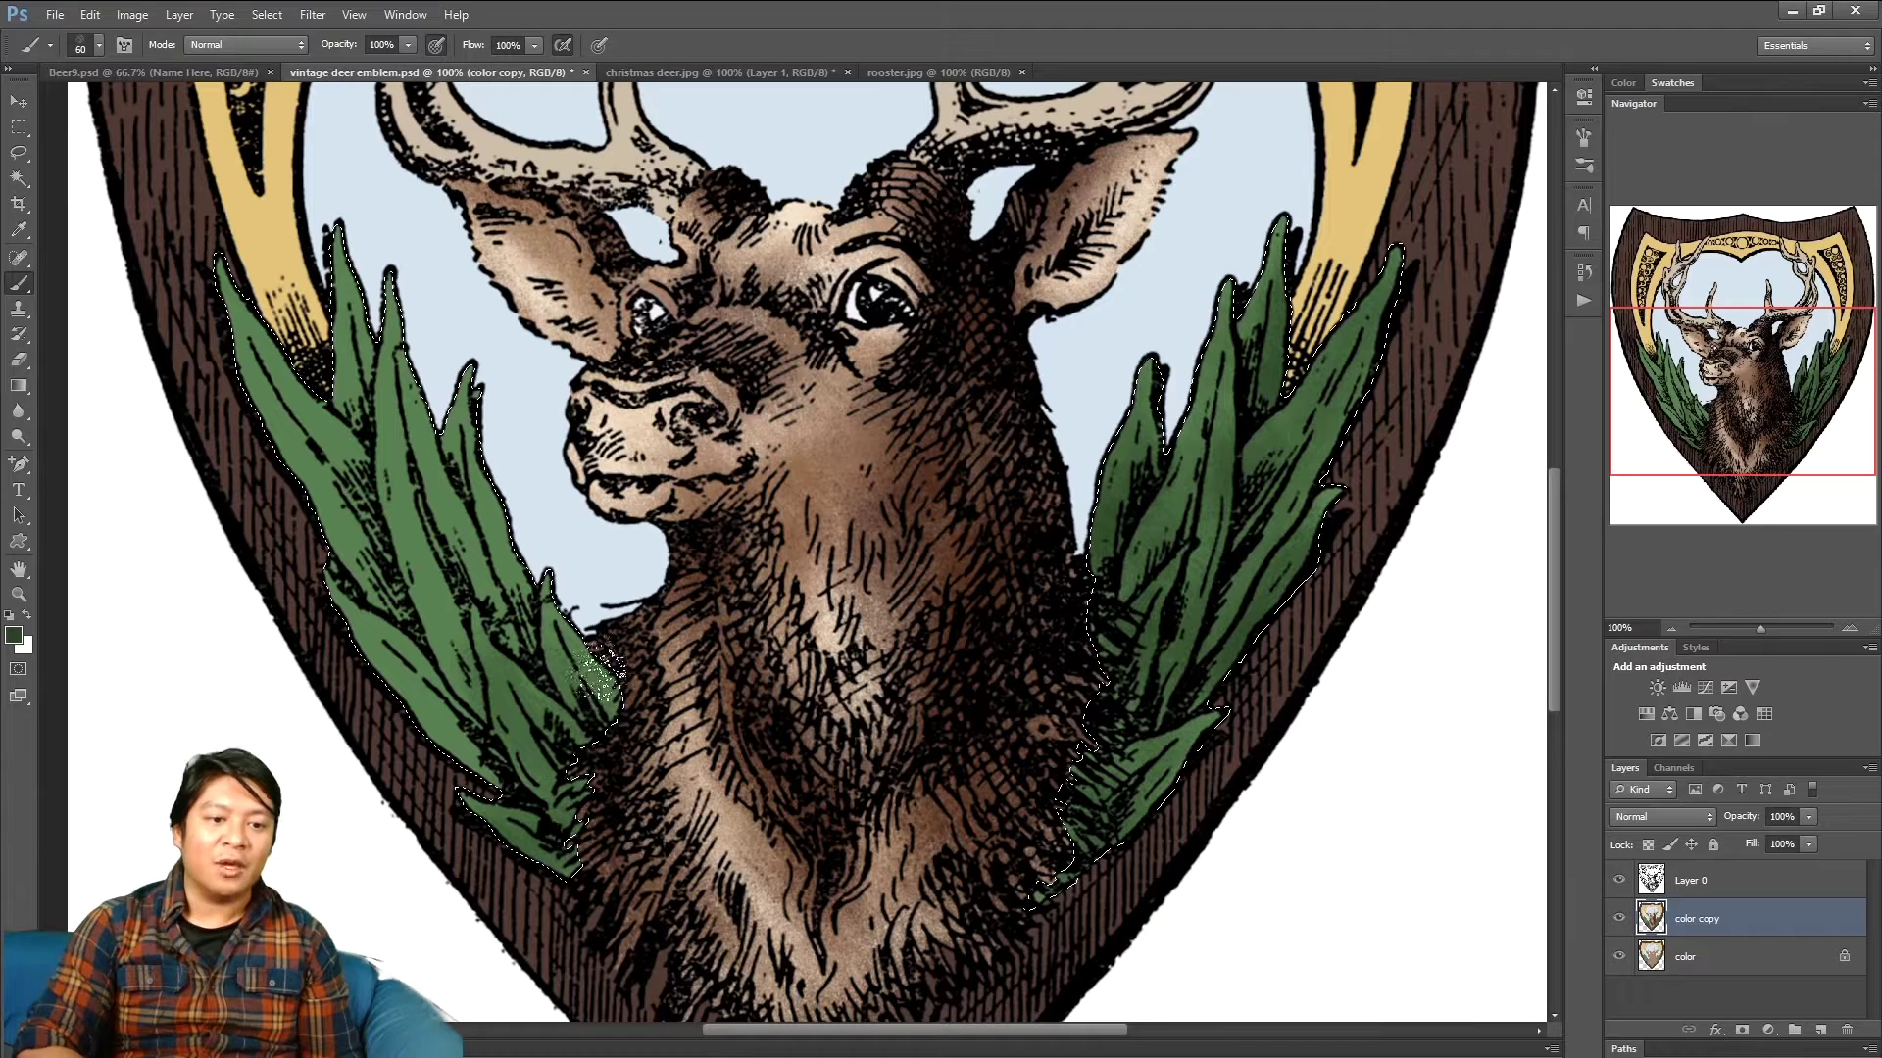
mouse_move(595, 674)
mouse_down()
mouse_move(520, 523)
mouse_move(547, 558)
mouse_move(509, 544)
mouse_up()
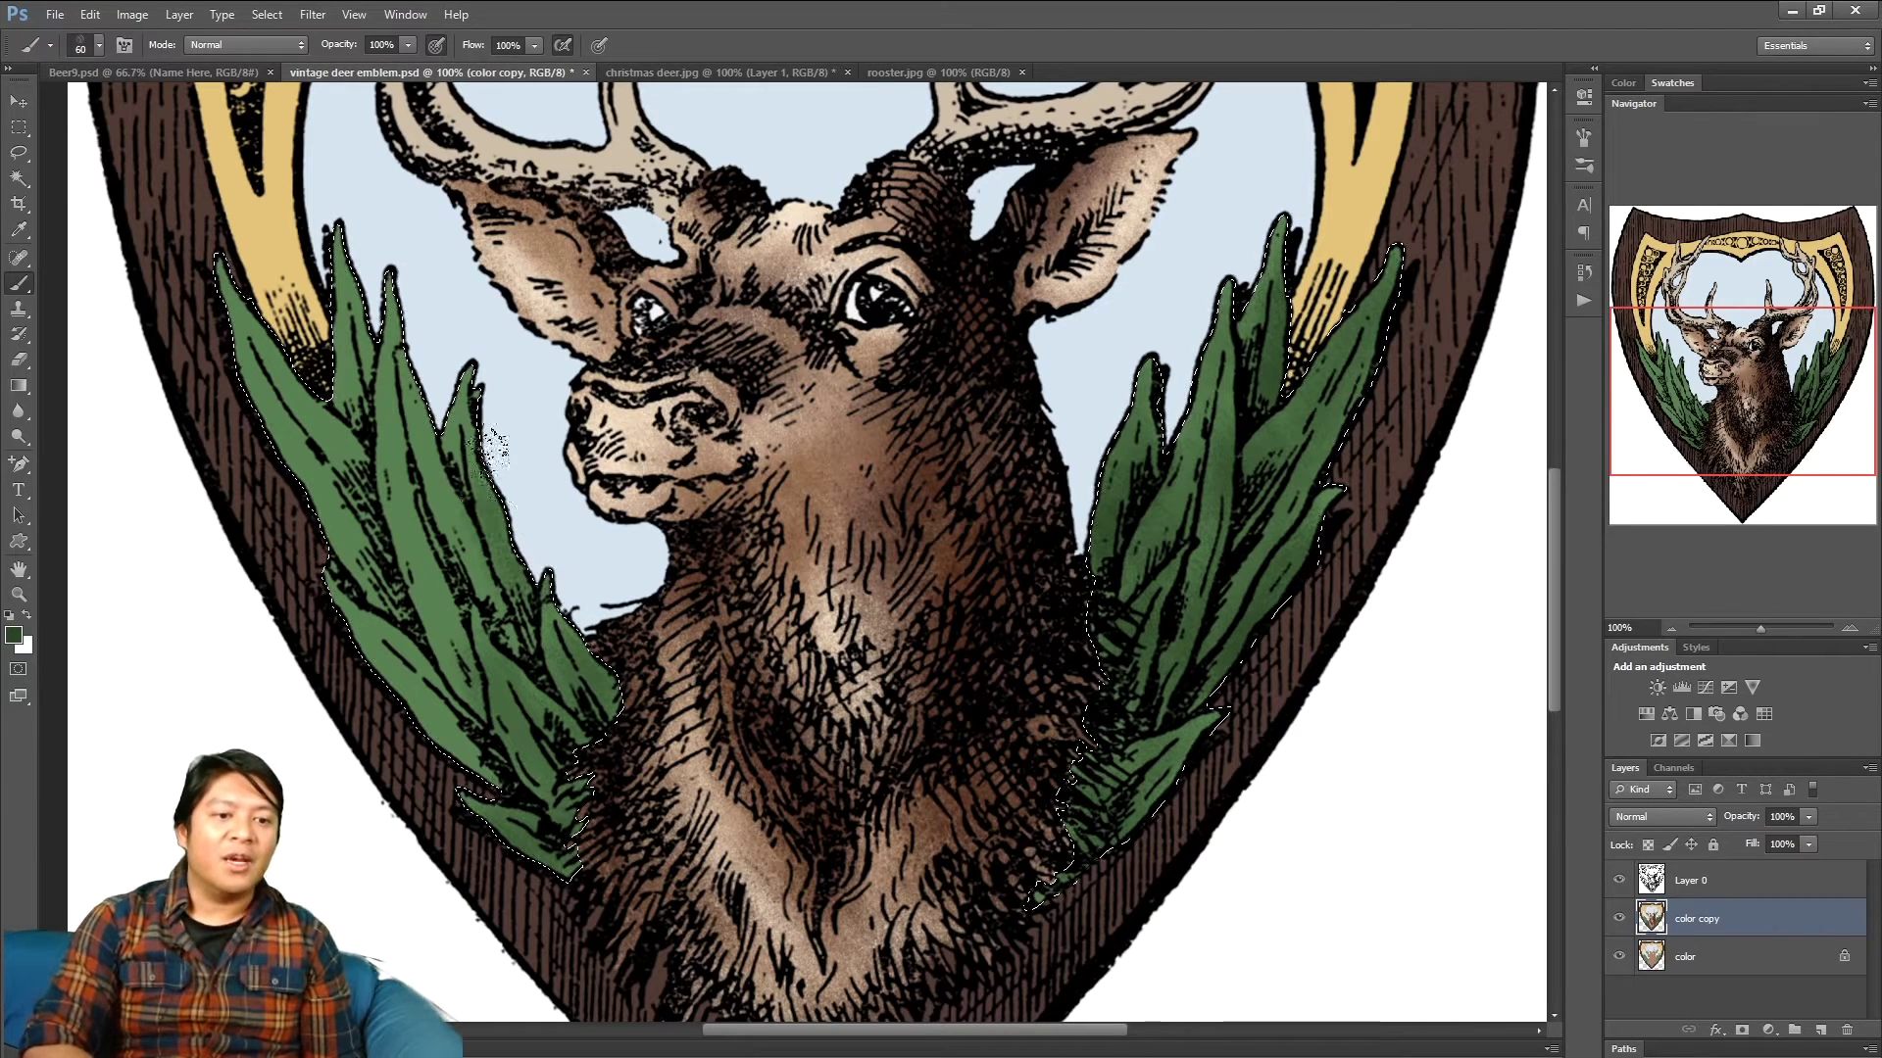
mouse_move(485, 416)
mouse_down()
mouse_move(469, 443)
mouse_move(527, 583)
mouse_up()
- Reduce the brush to about 50 px and shade the tall middle leaves of the left cluster in dark green
key(bracketleft)
key(bracketleft)
key(bracketleft)
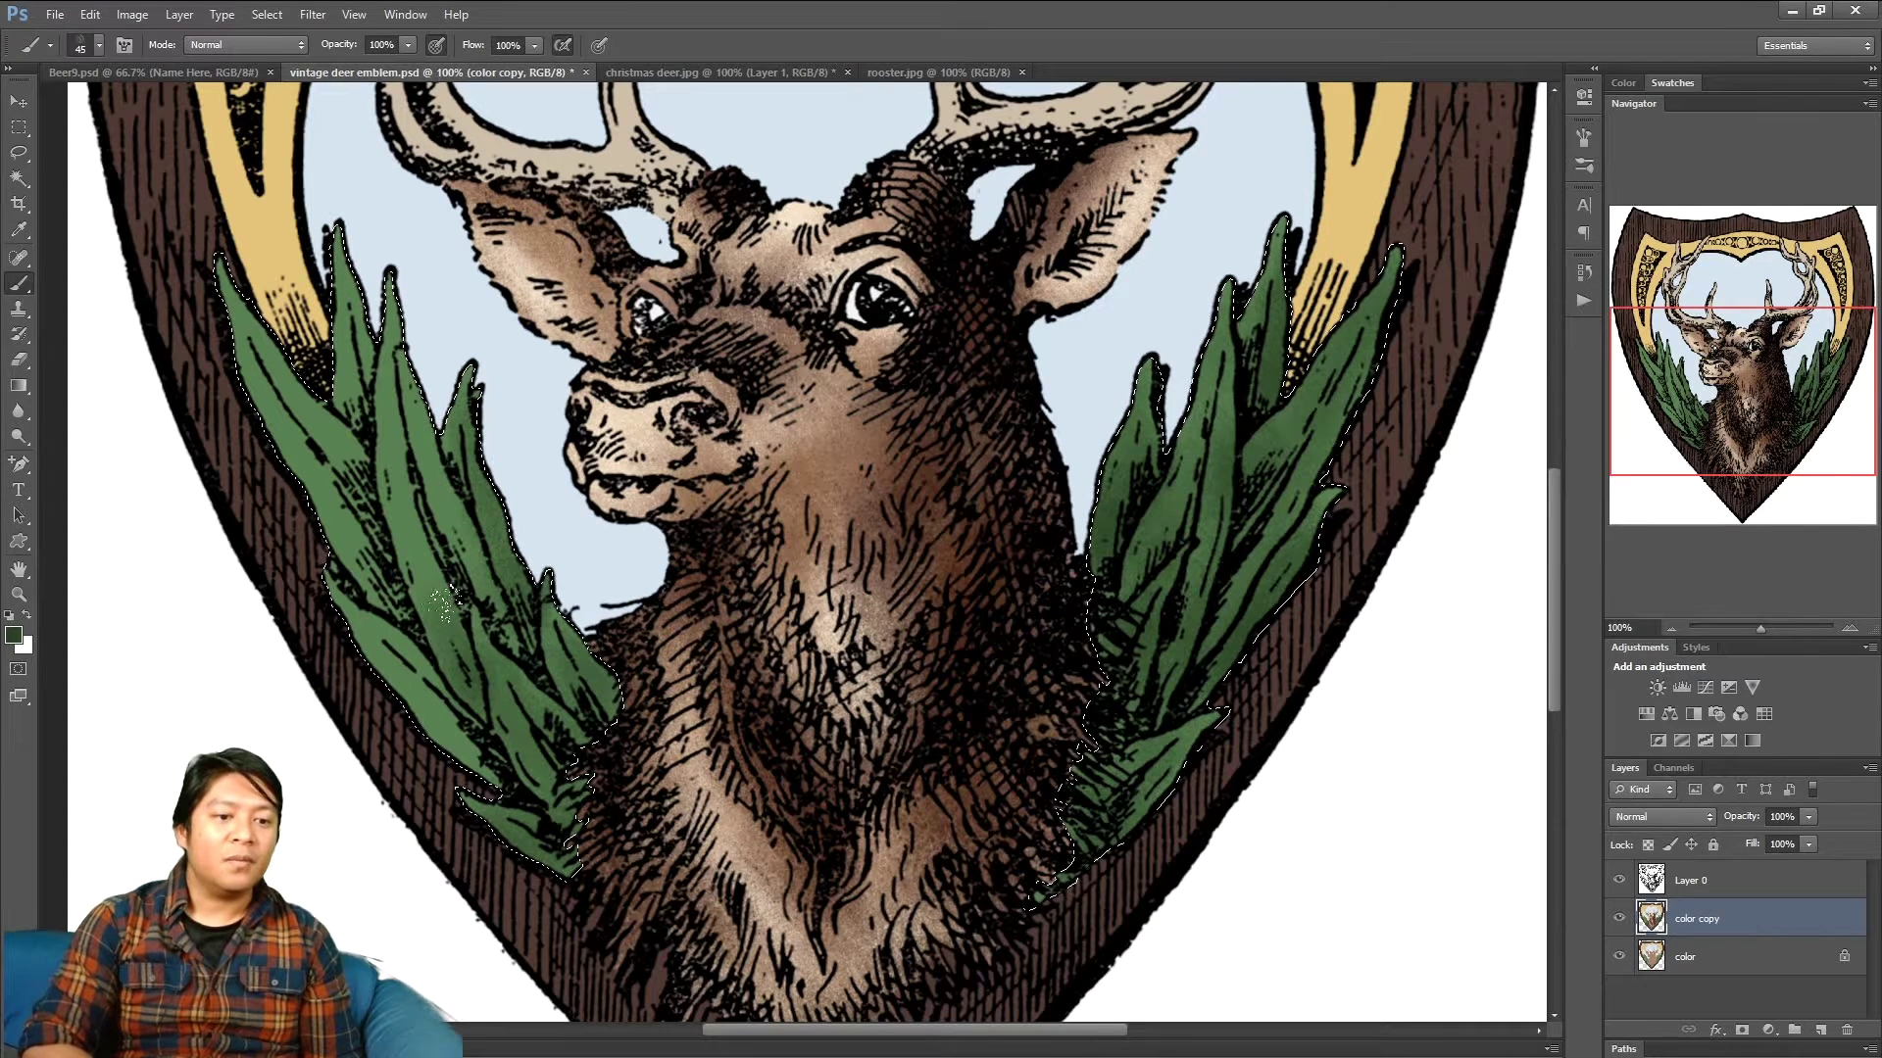
key(bracketright)
mouse_move(438, 602)
mouse_down()
mouse_move(431, 509)
mouse_move(474, 686)
mouse_move(419, 470)
mouse_move(431, 402)
mouse_up()
- Brush dark green shading up the outer leaves and leaf tips of the left cluster, reducing the brush from 70 to 35 px
scroll(431, 401, up, 1)
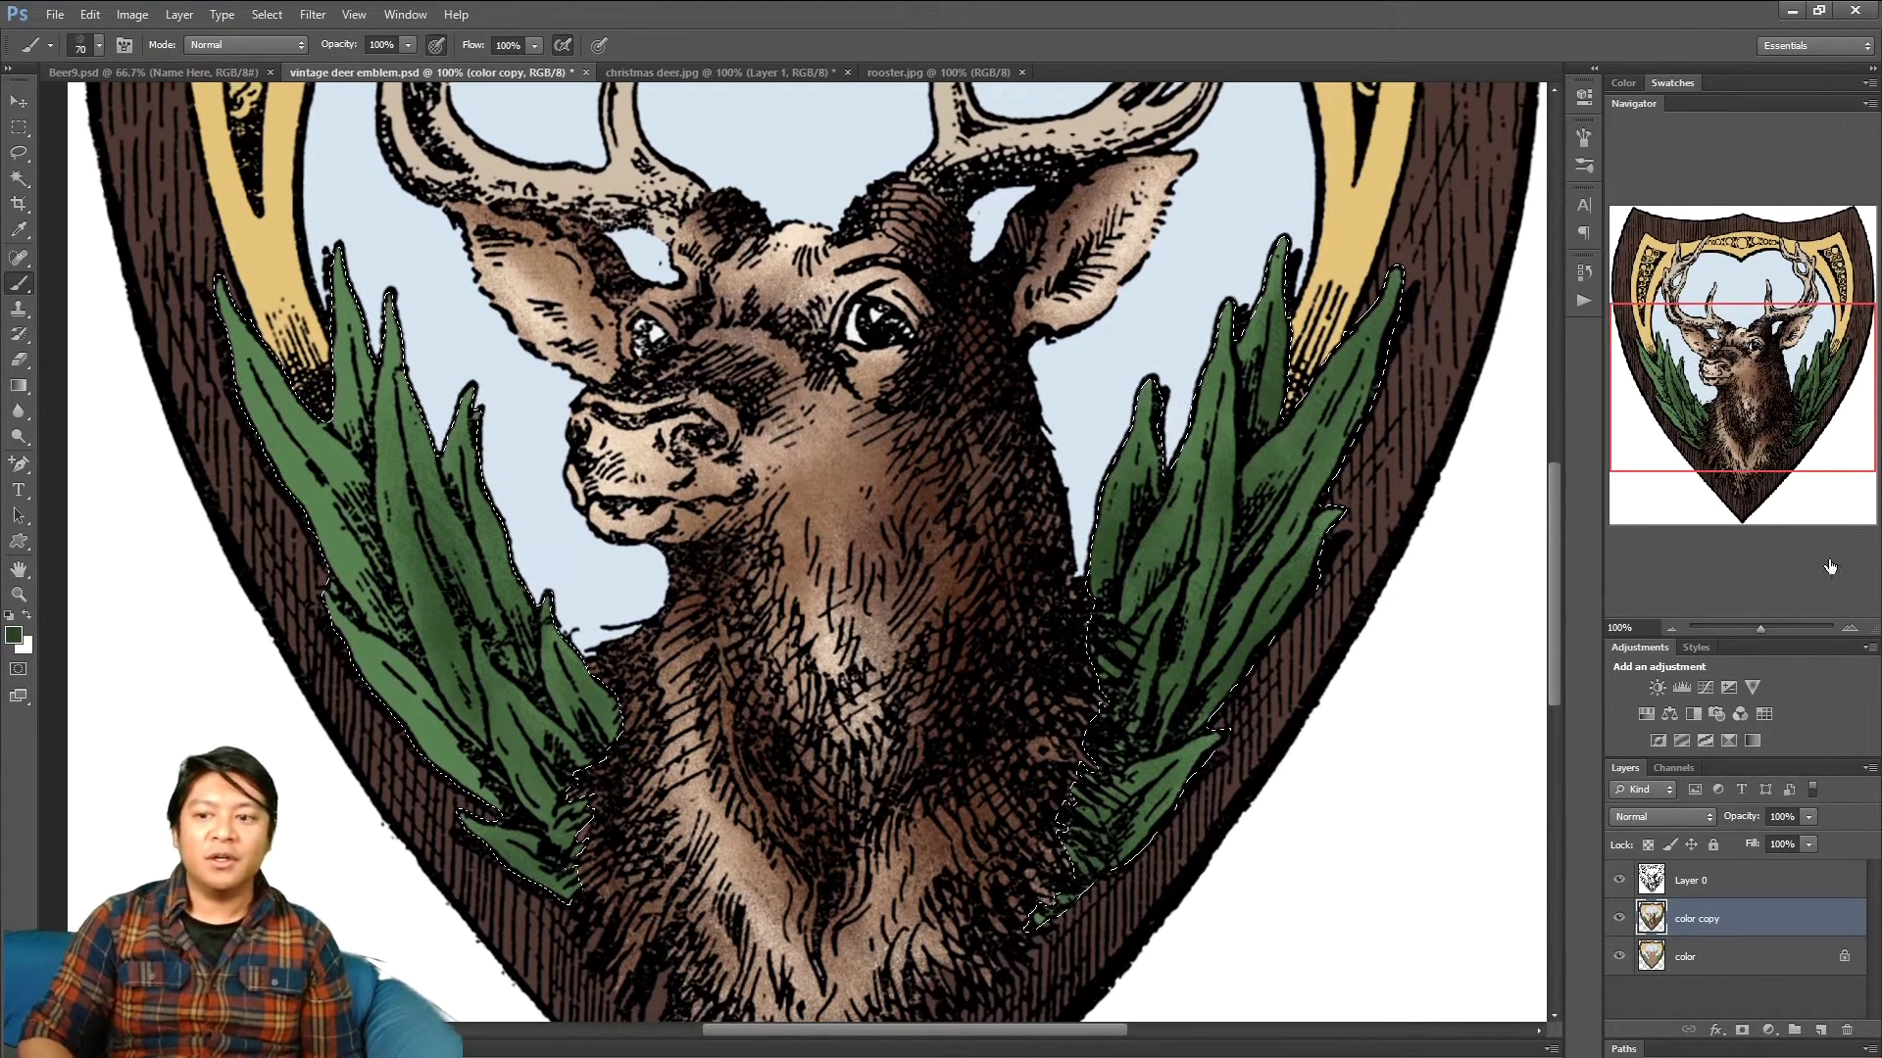
click(1849, 627)
drag(1742, 392, 1693, 404)
key(bracketleft)
key(bracketleft)
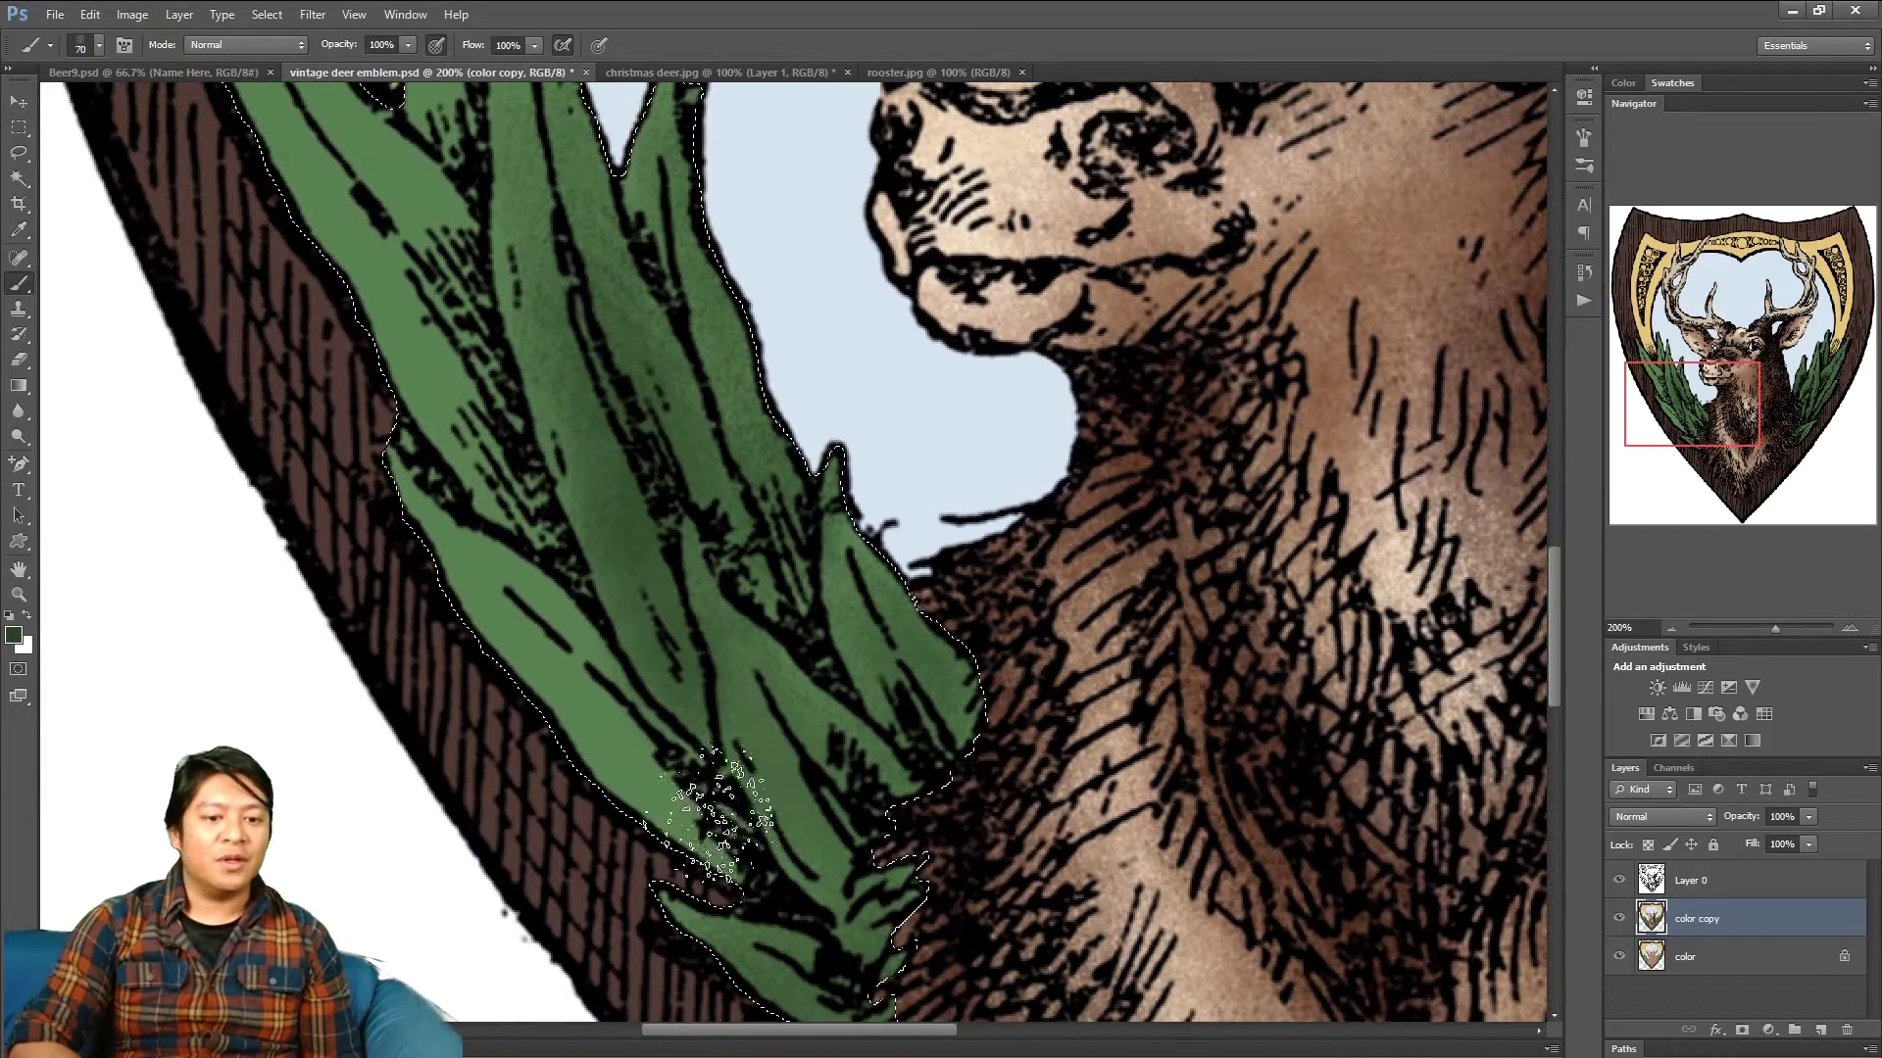
mouse_move(644, 755)
mouse_down()
mouse_move(695, 806)
mouse_move(547, 558)
mouse_move(565, 548)
mouse_move(488, 460)
mouse_move(483, 429)
mouse_move(509, 440)
mouse_move(484, 423)
mouse_move(494, 471)
mouse_move(437, 207)
mouse_move(468, 423)
mouse_move(401, 310)
mouse_move(377, 181)
mouse_up()
drag(1653, 423, 1639, 392)
mouse_move(567, 525)
mouse_down()
mouse_move(419, 378)
mouse_move(419, 353)
mouse_up()
key(bracketleft)
key(bracketleft)
key(bracketleft)
mouse_move(632, 421)
mouse_down()
mouse_move(618, 460)
mouse_move(607, 441)
mouse_move(642, 416)
mouse_move(637, 245)
mouse_move(603, 235)
mouse_move(628, 196)
mouse_up()
- Set the brush color to light yellowish green 98b573 for highlighting the leaves
click(1670, 628)
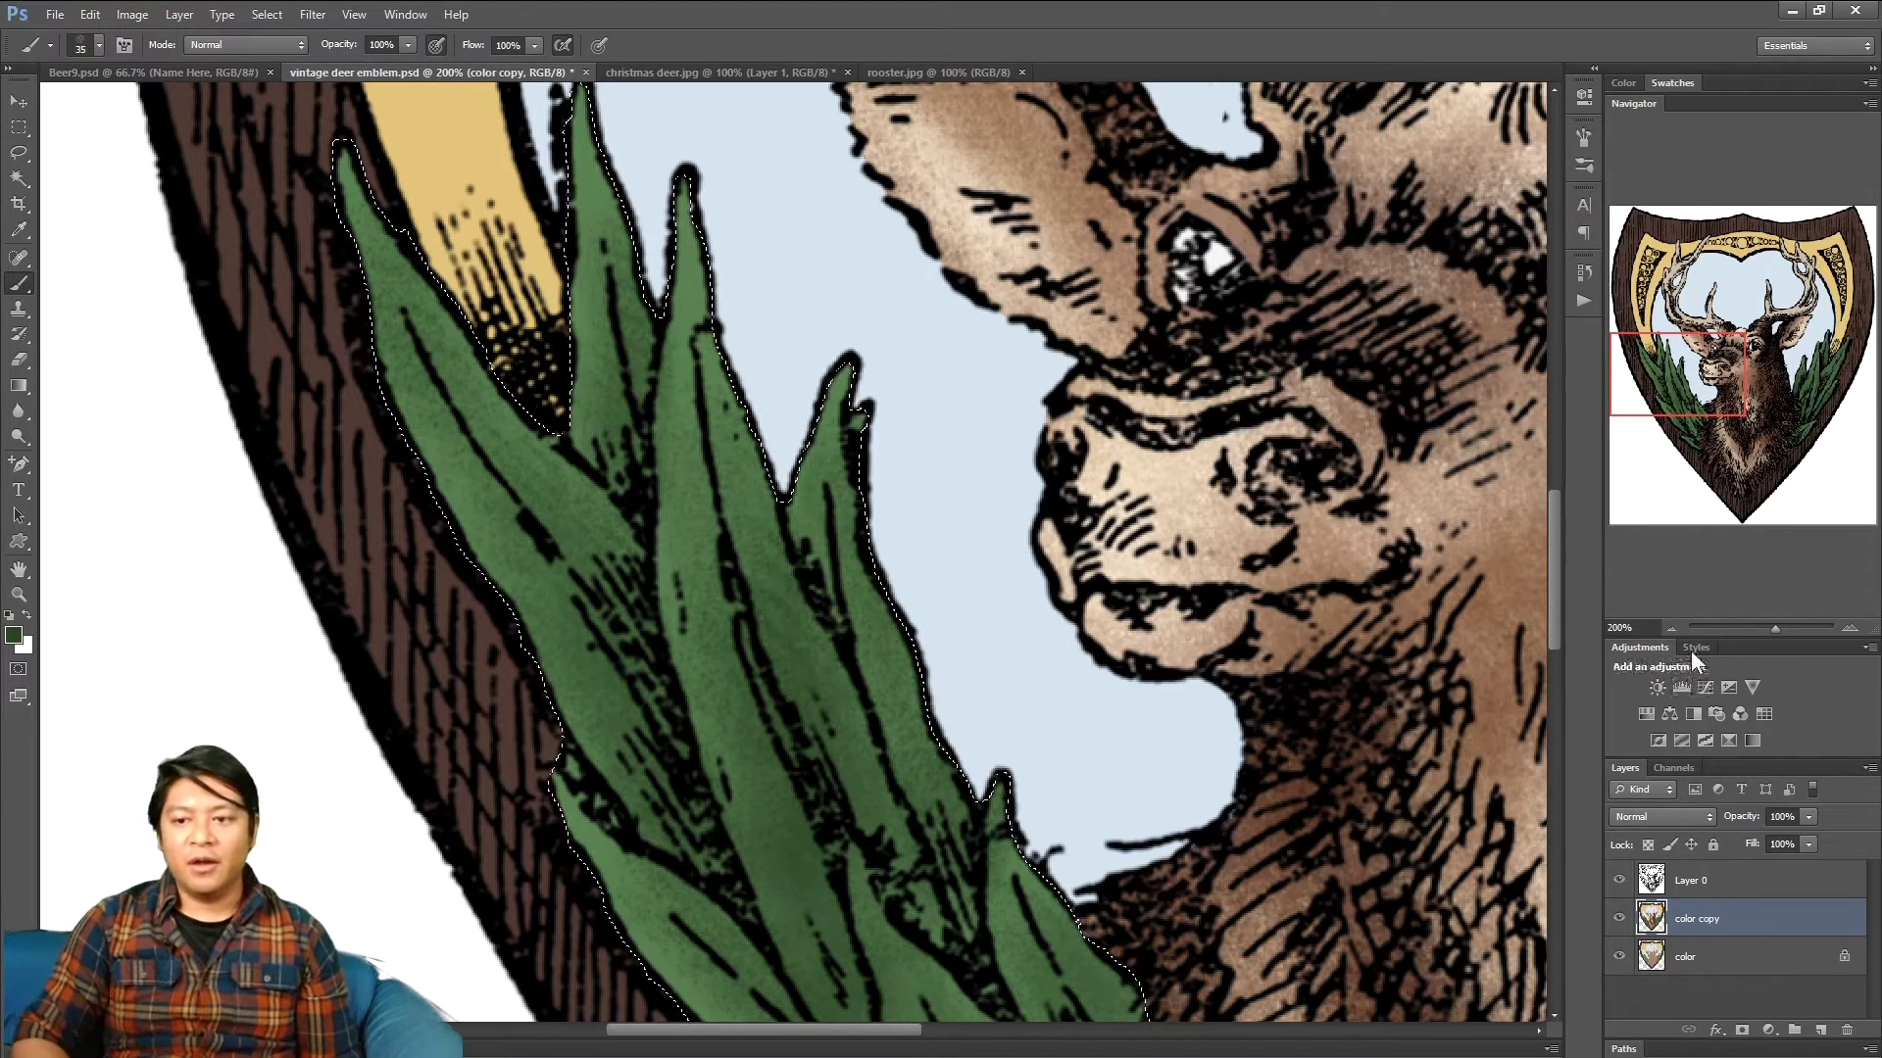
click(1670, 628)
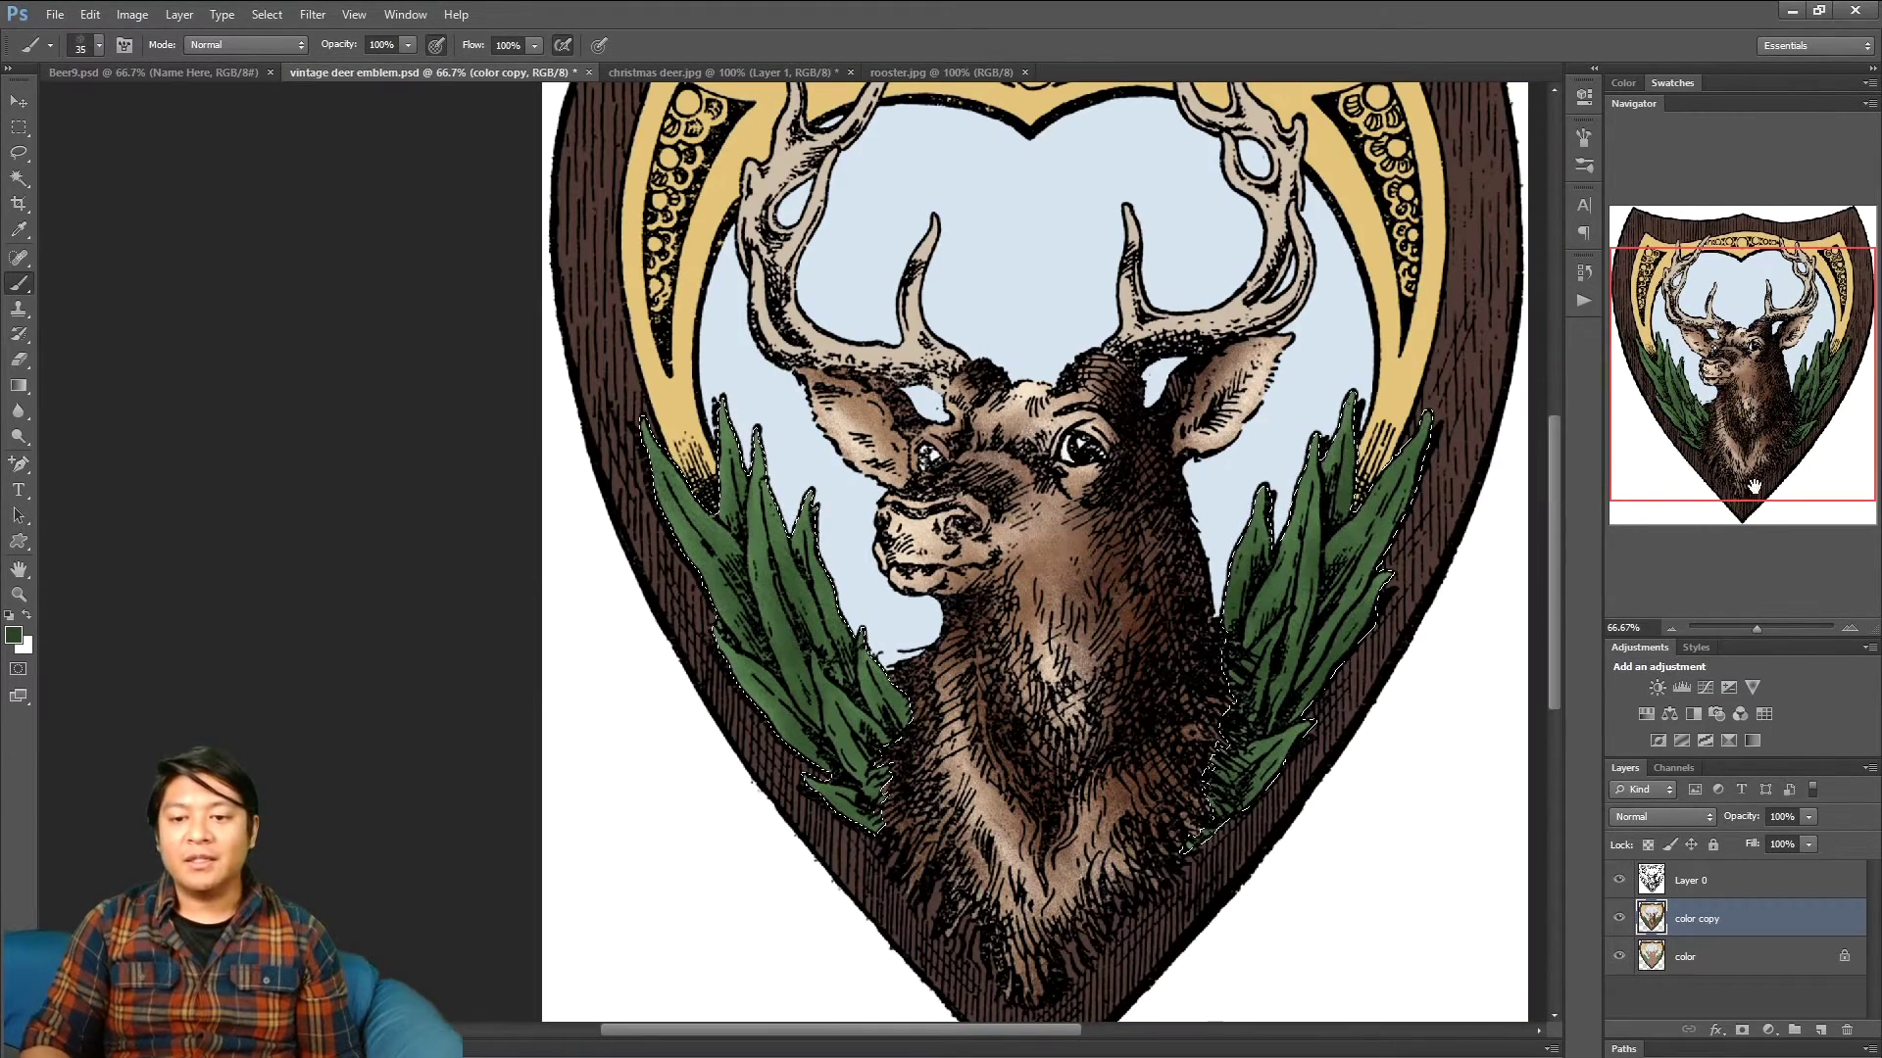
click(15, 637)
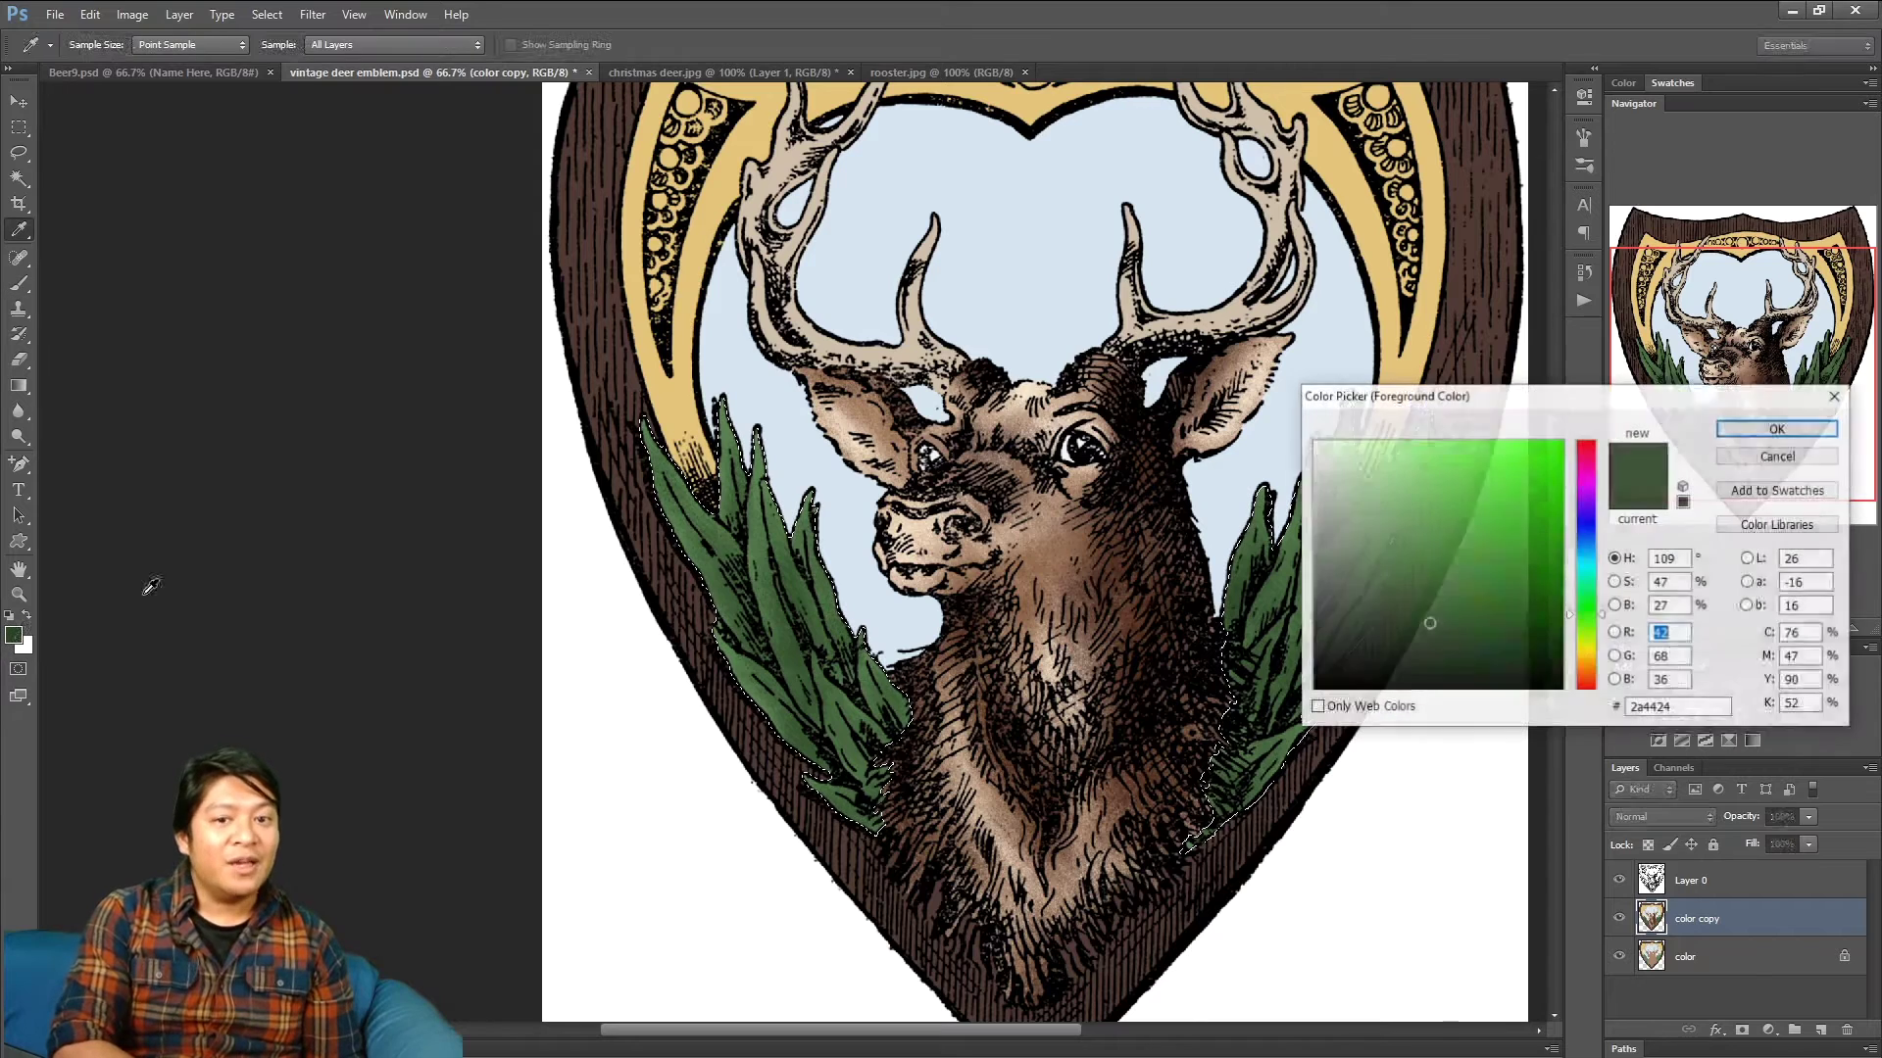
drag(1413, 563, 1402, 524)
drag(1589, 615, 1594, 629)
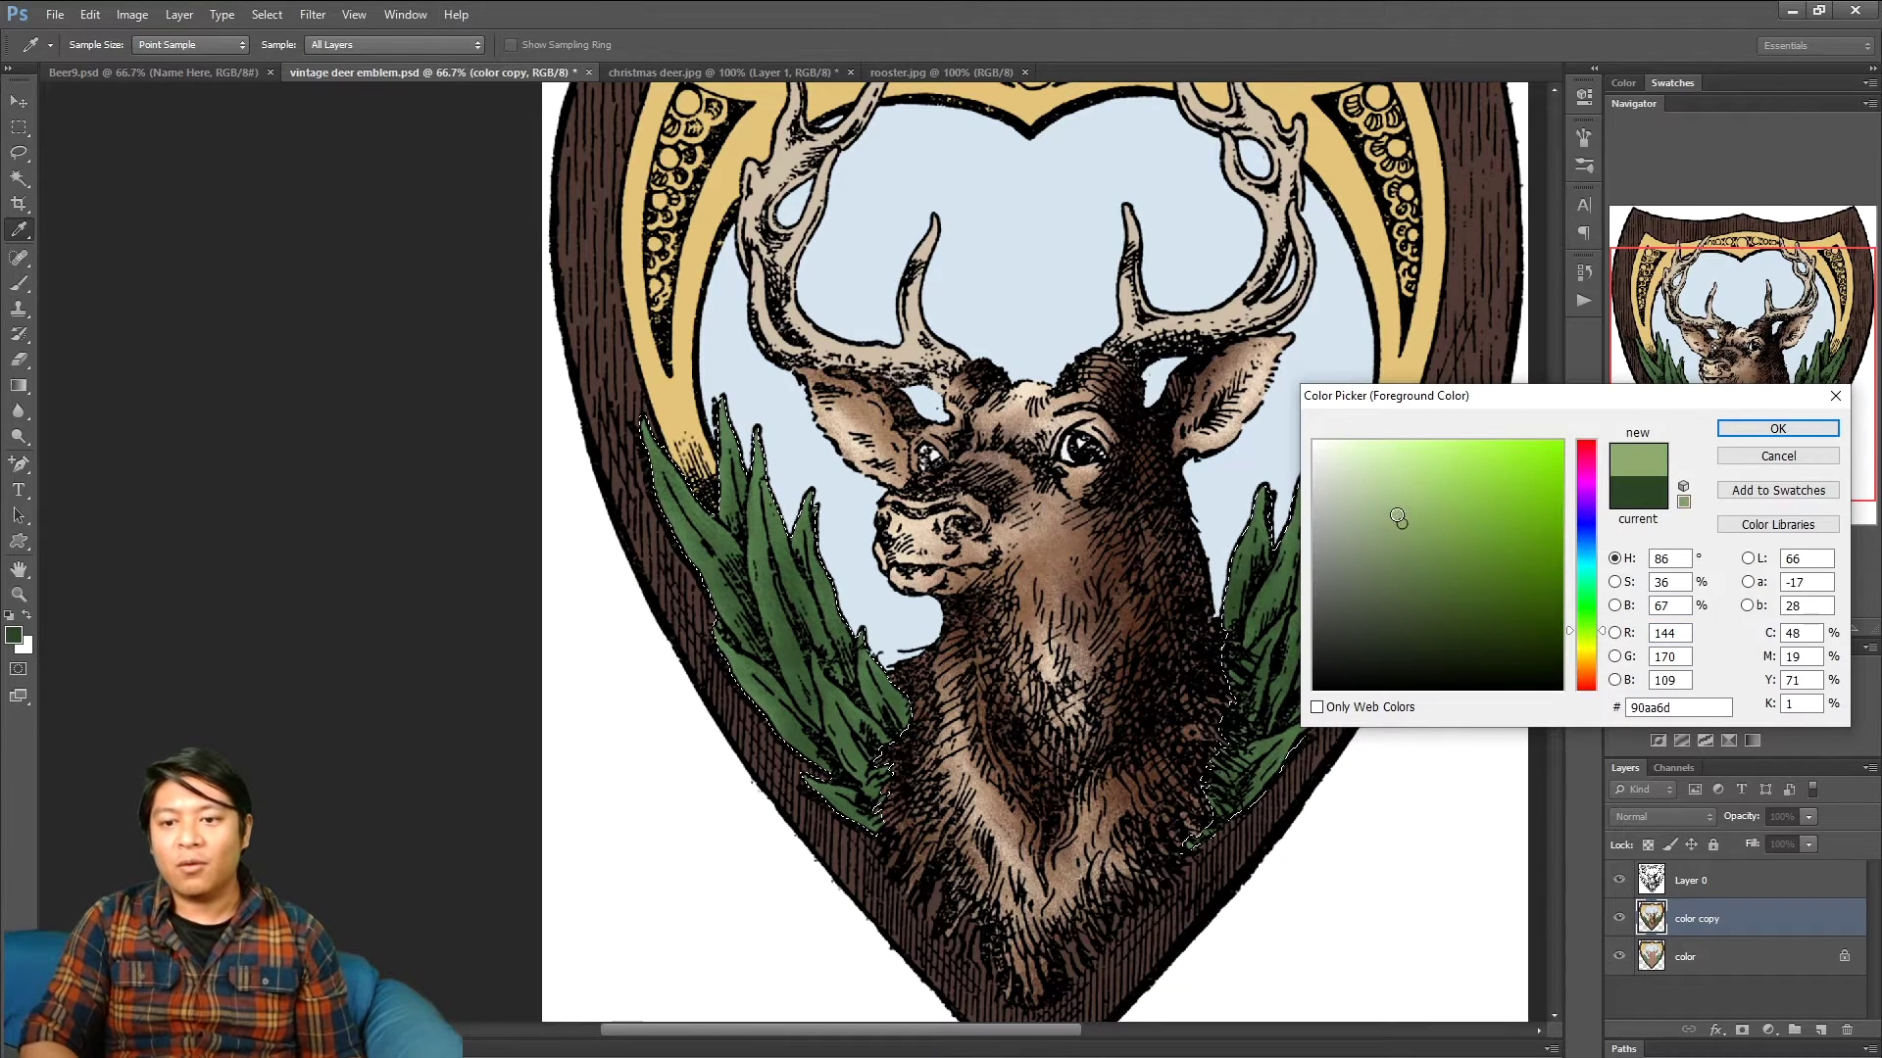
drag(1402, 521, 1403, 512)
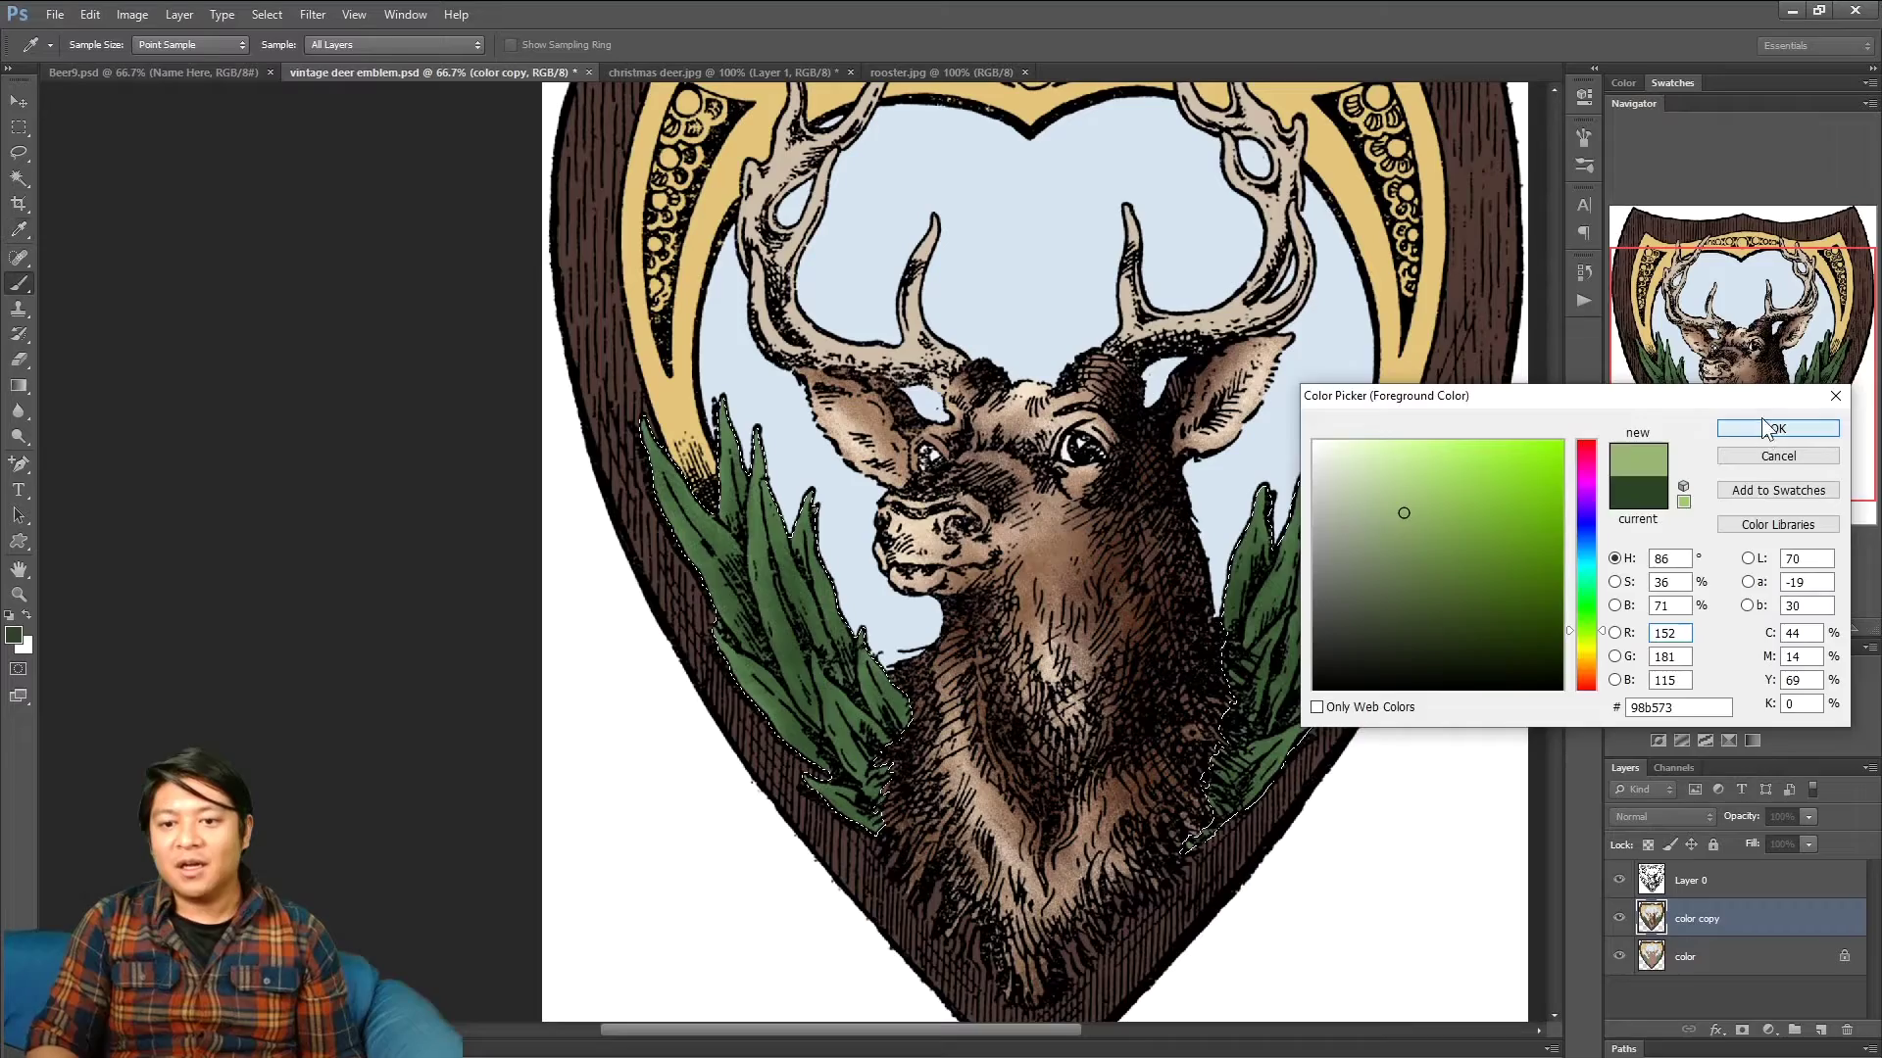
click(1764, 428)
key(b)
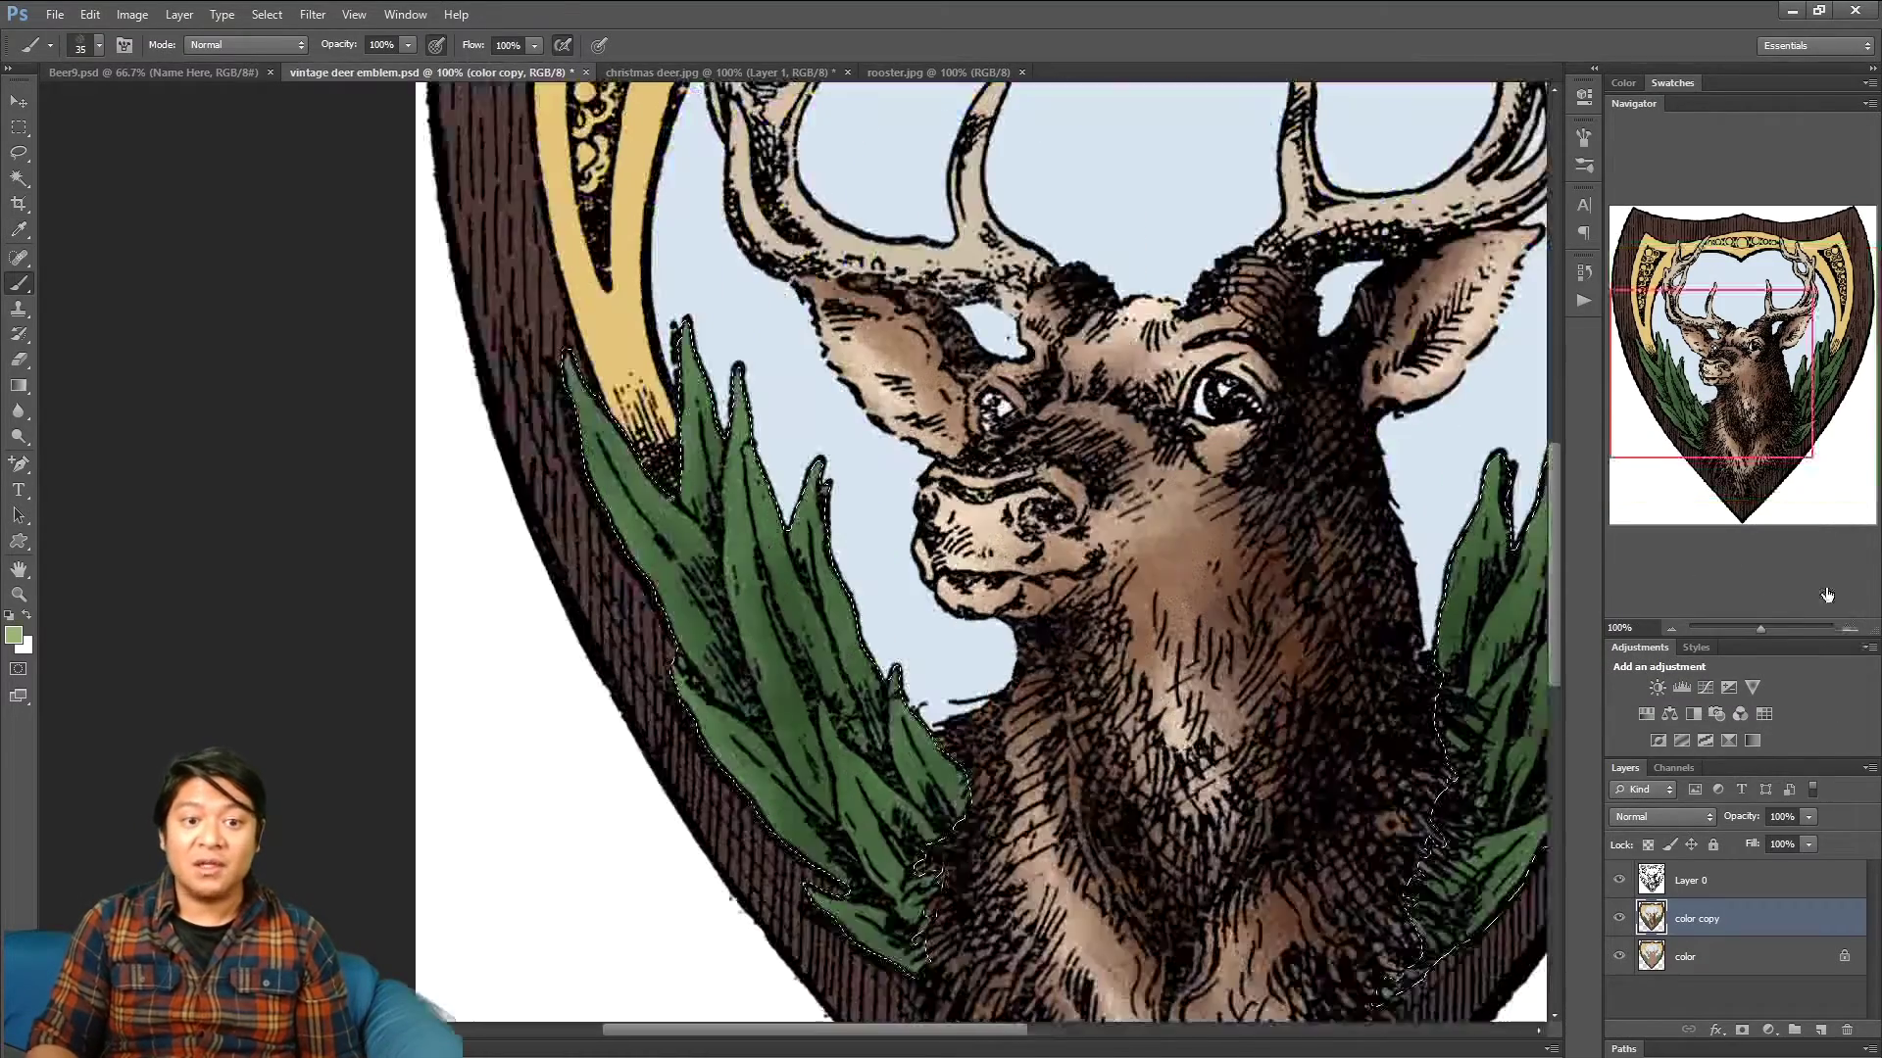
click(1849, 627)
click(1759, 391)
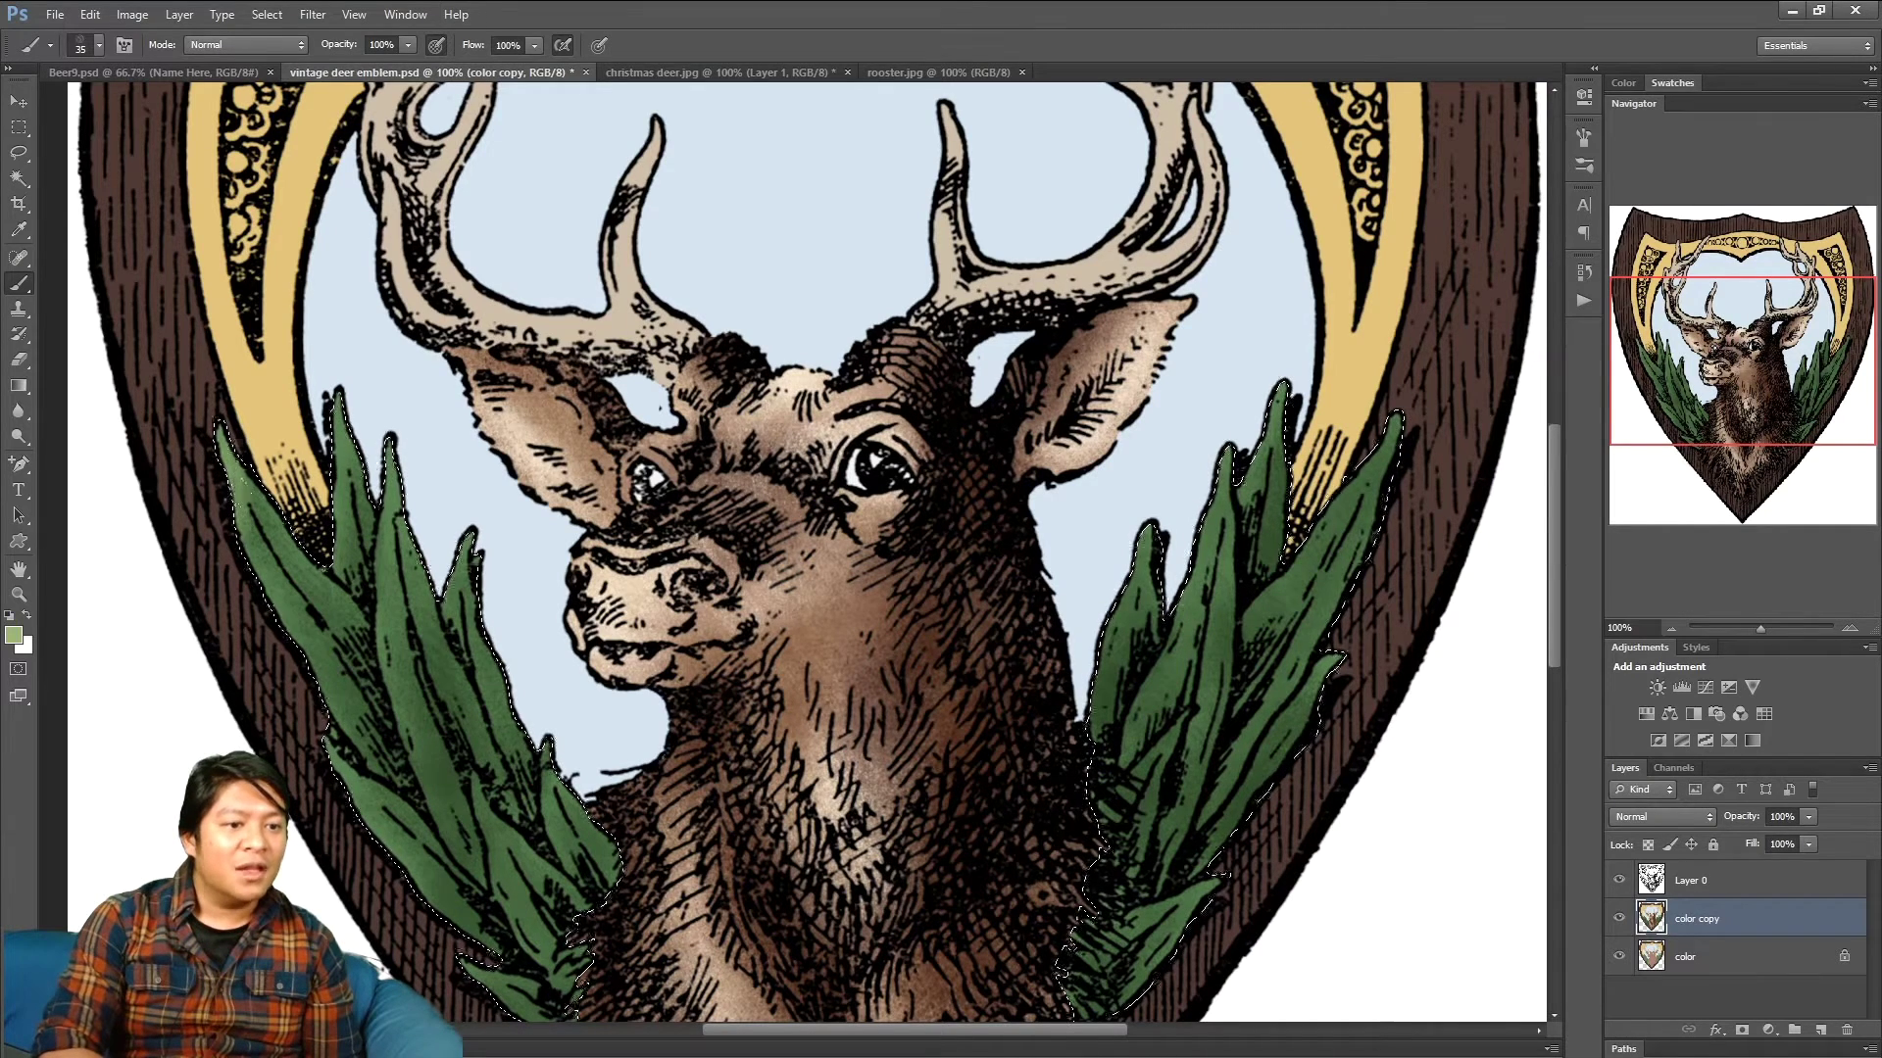
- Brush light green highlights onto the middle and inner leaves of the left cluster, varying the brush between 30 and 70 px
key(bracketright)
key(bracketright)
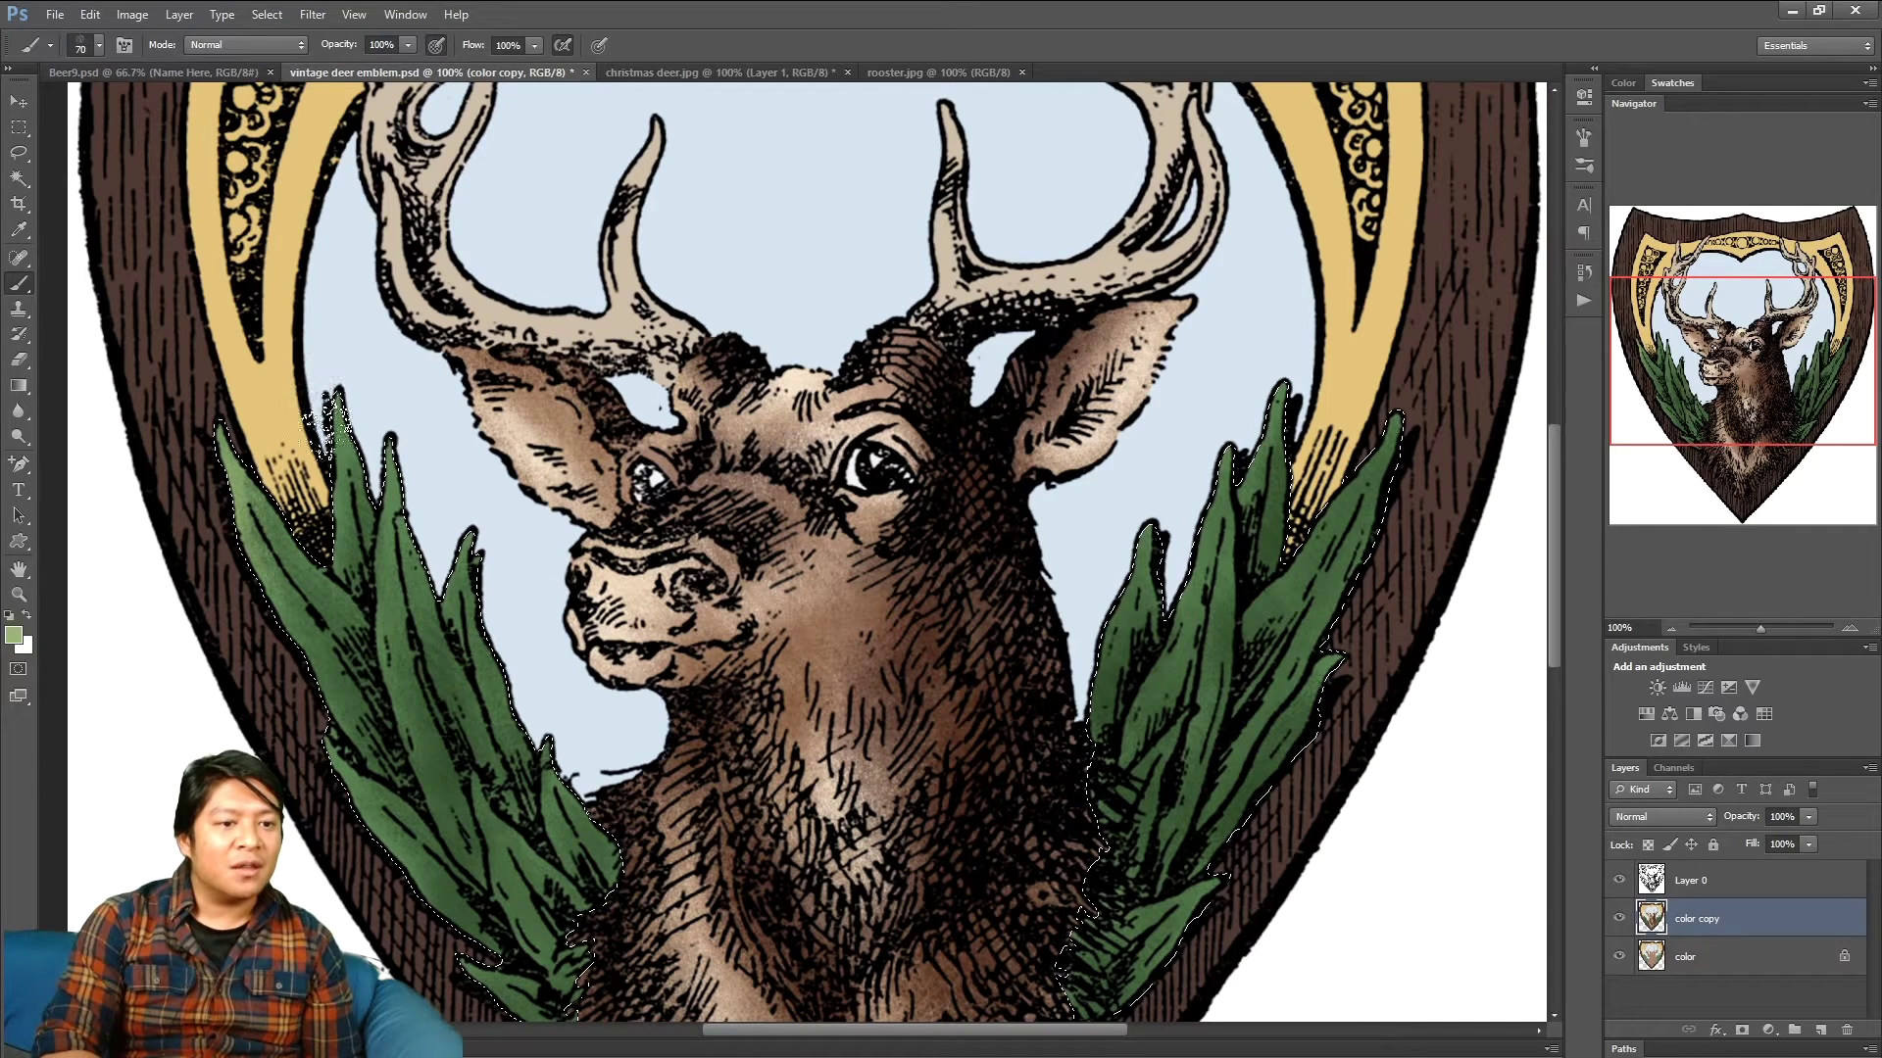
key(bracketleft)
key(bracketleft)
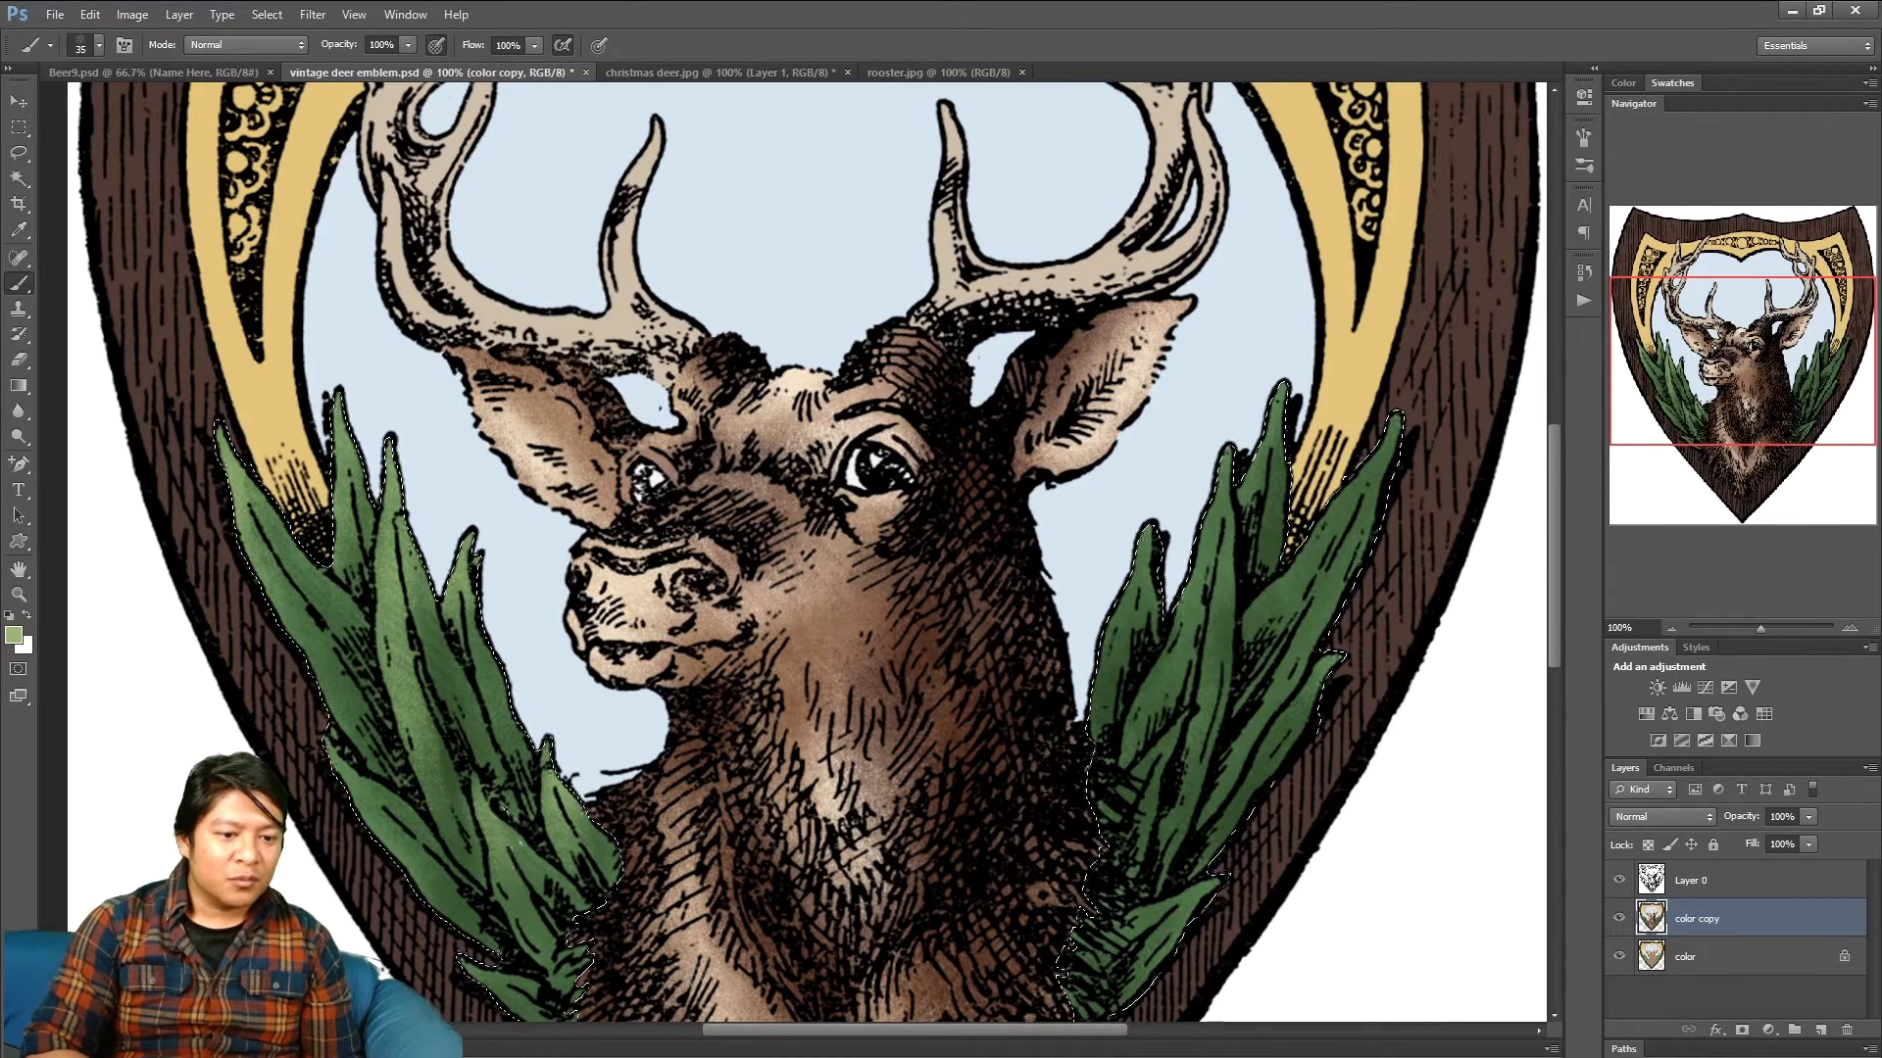
key(bracketleft)
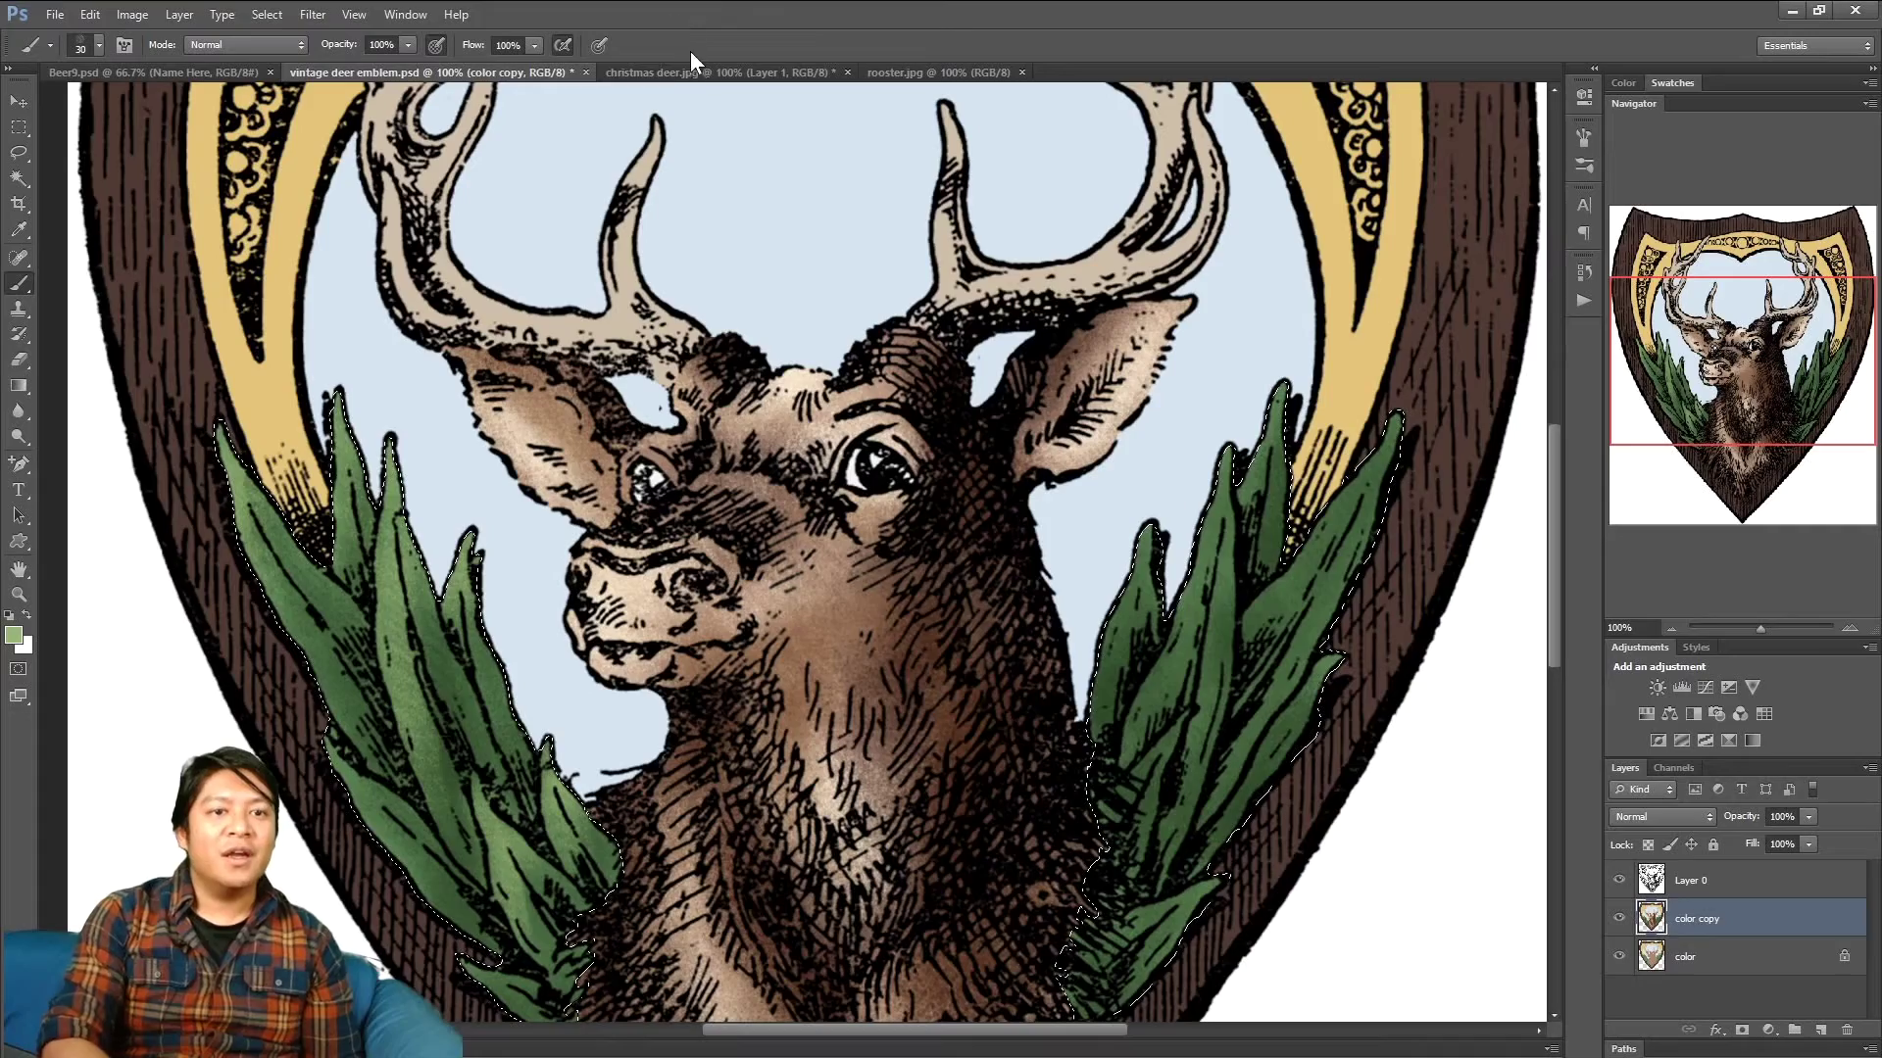
- Check the leaves in christmas deer.jpg and add light green highlights to the emblem's left leaf cluster, enlarging the brush from 35 to 50 px
click(698, 74)
drag(1764, 384, 1749, 402)
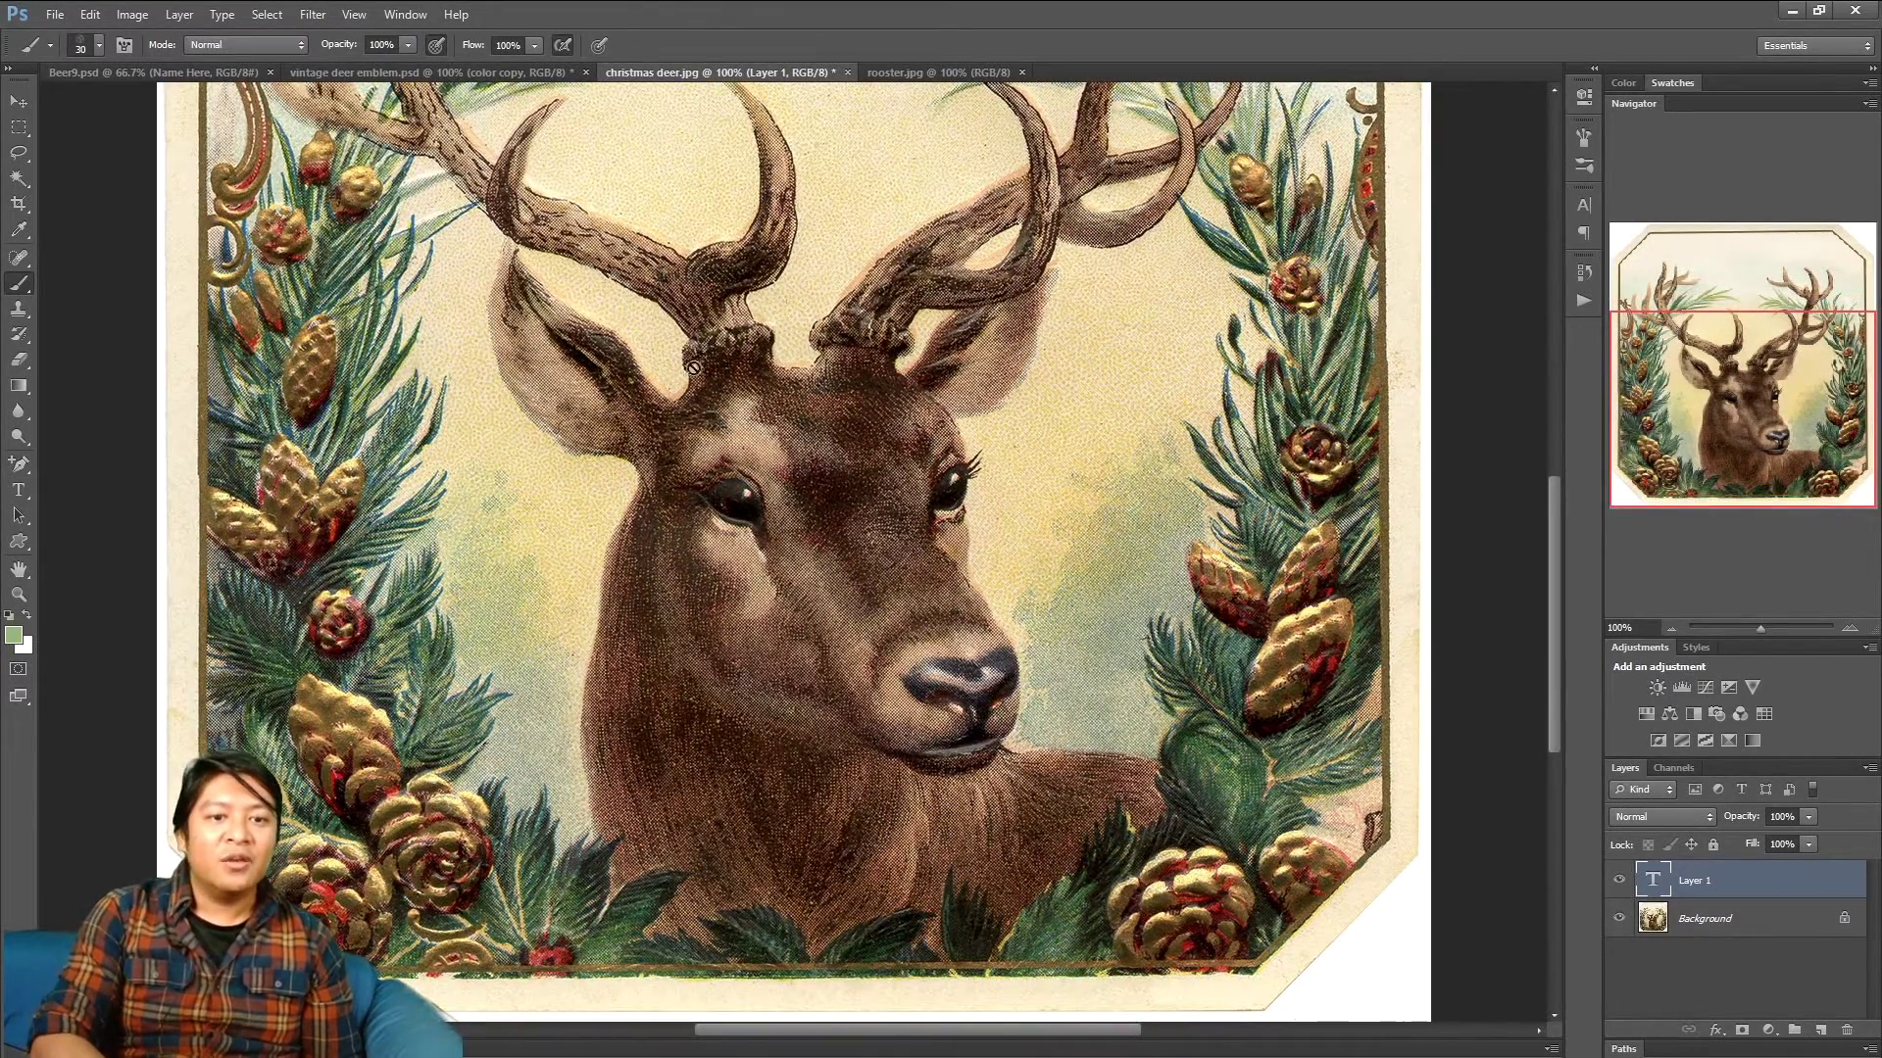
click(514, 73)
drag(1682, 384, 1682, 402)
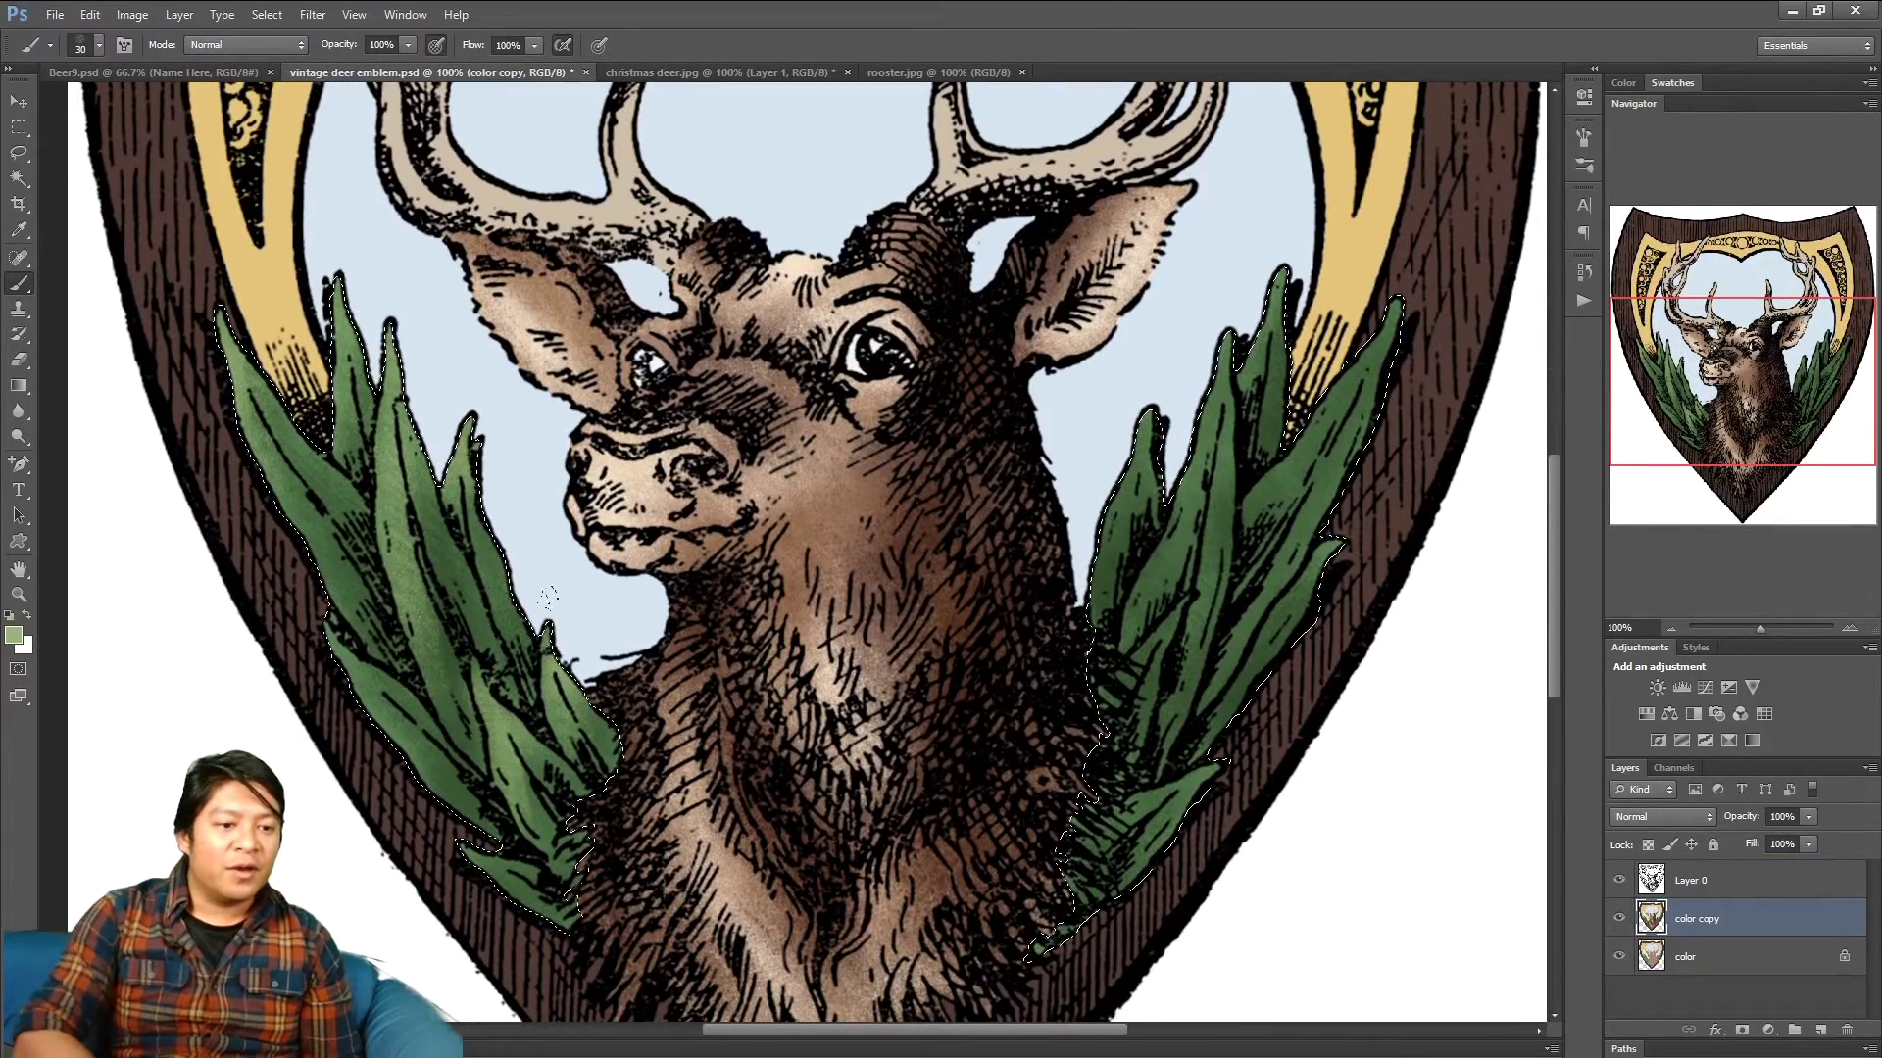
key(bracketright)
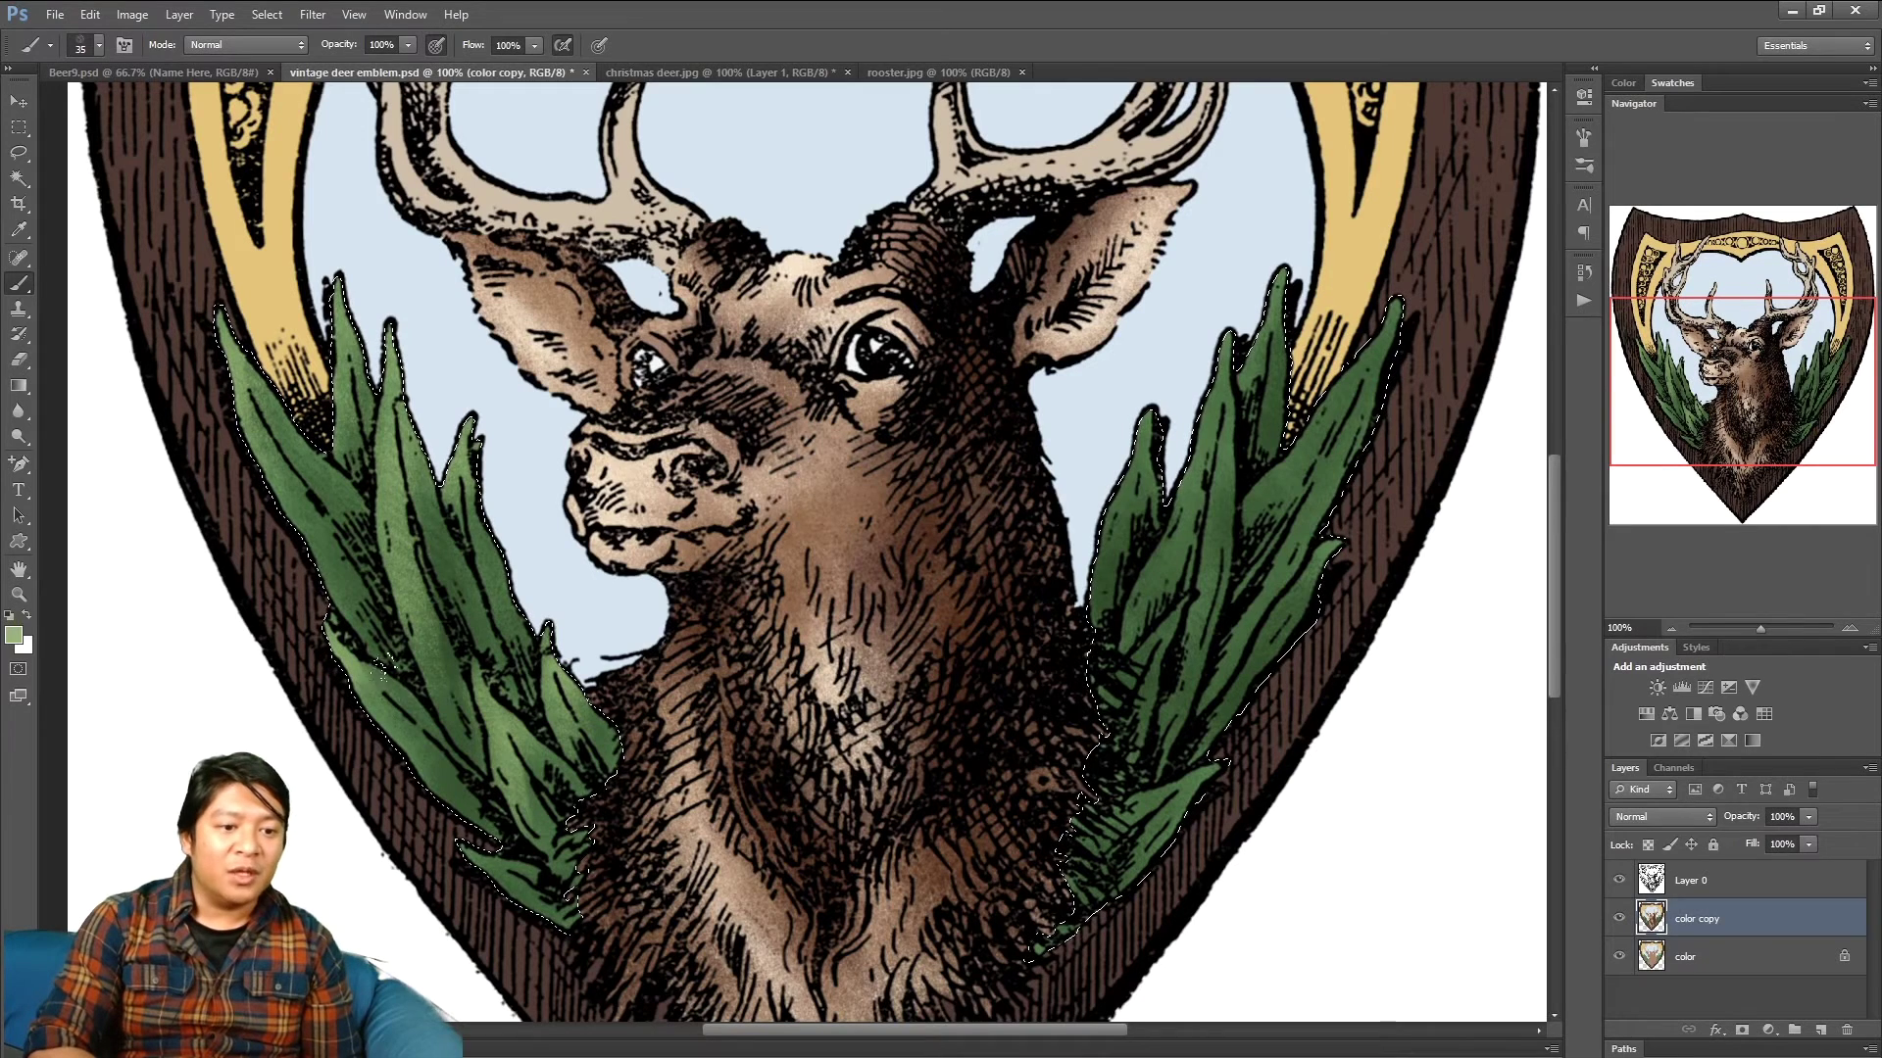
key(bracketright)
key(bracketright)
key(bracketright)
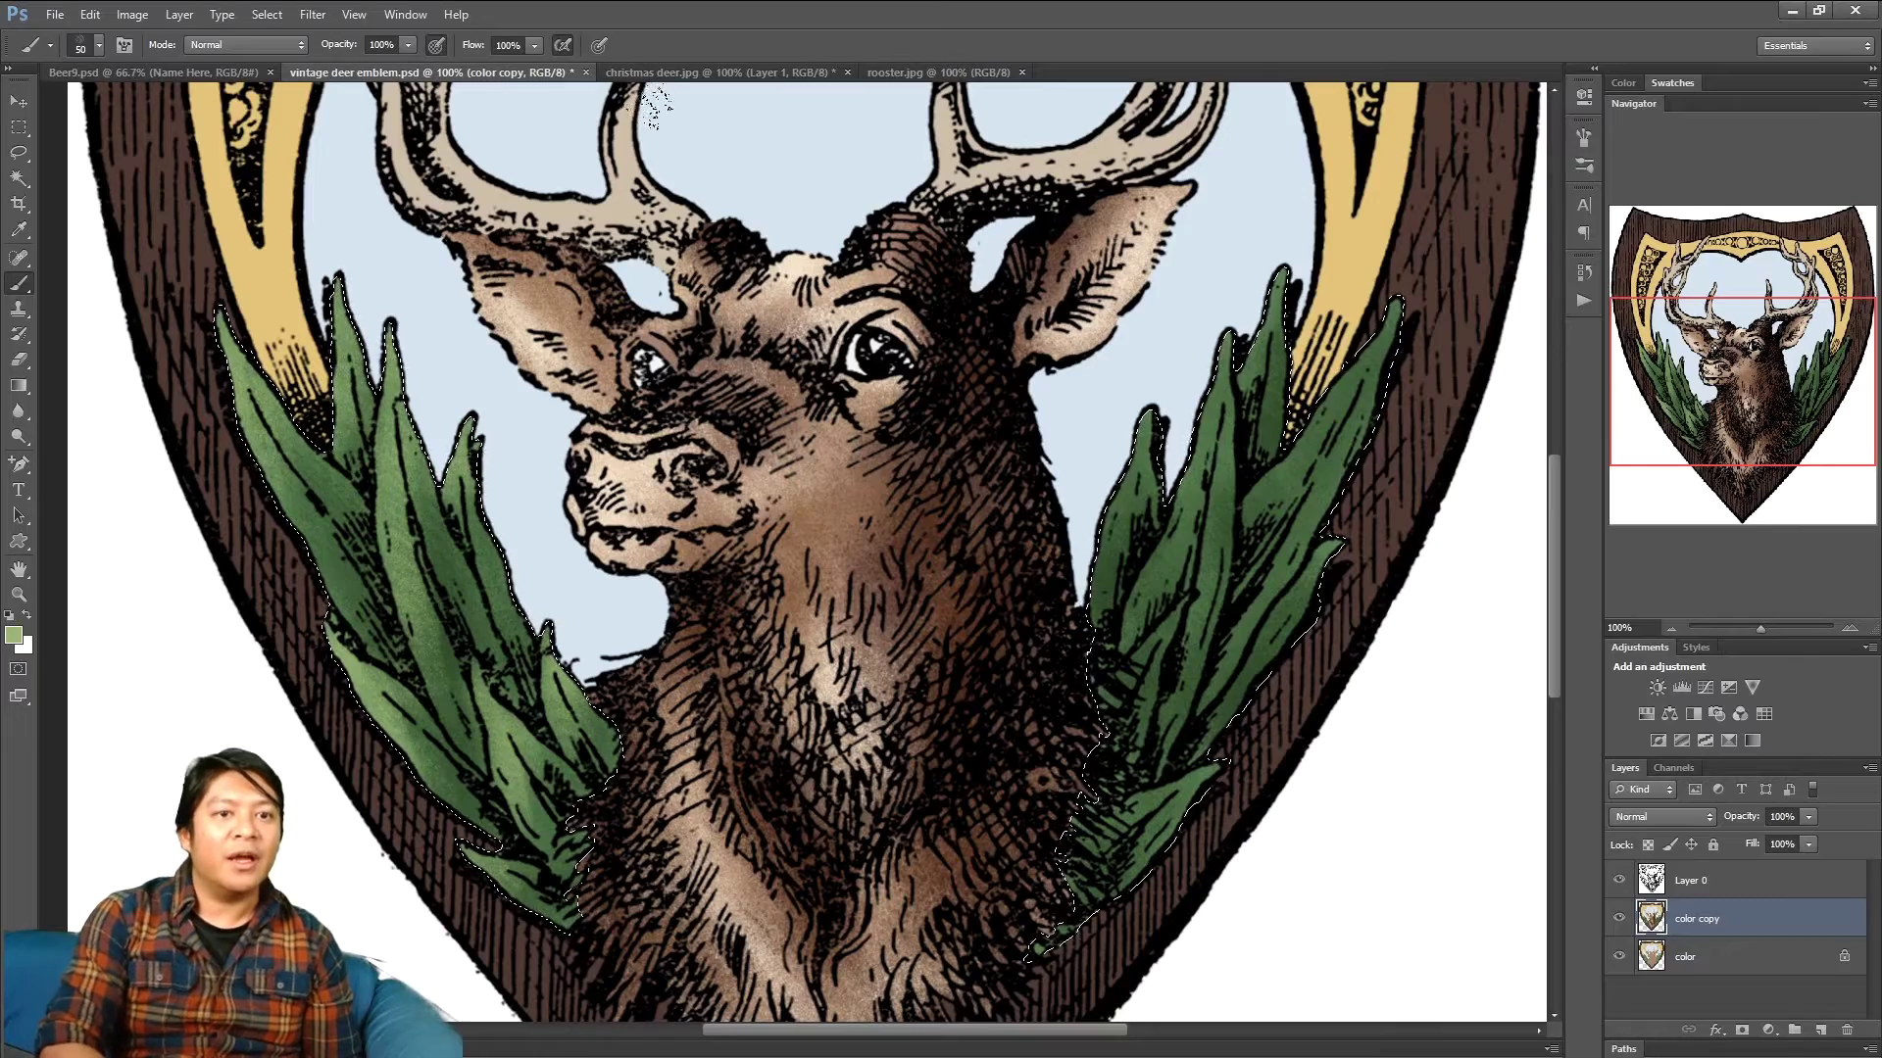
- Brush light green highlights onto the right leaf cluster at about 45 px, comparing the leaves with the christmas deer.jpg reference
click(658, 73)
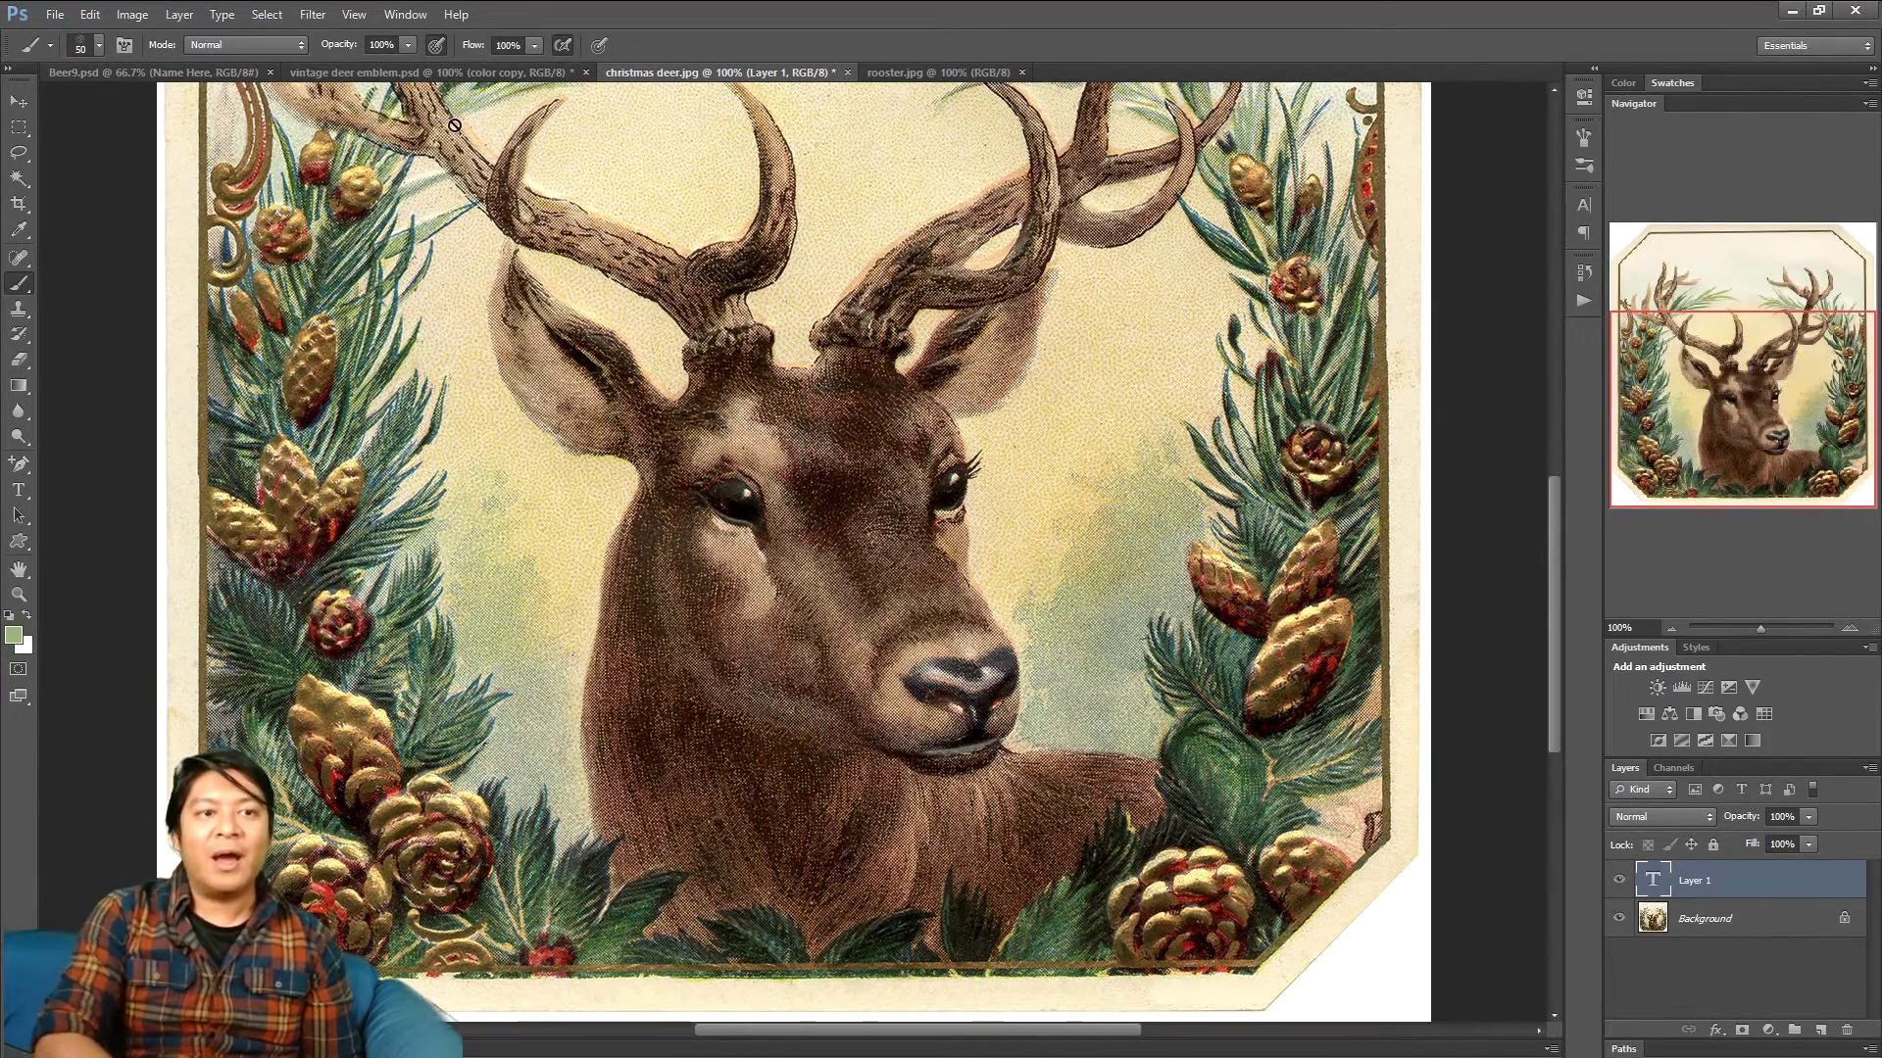
click(416, 74)
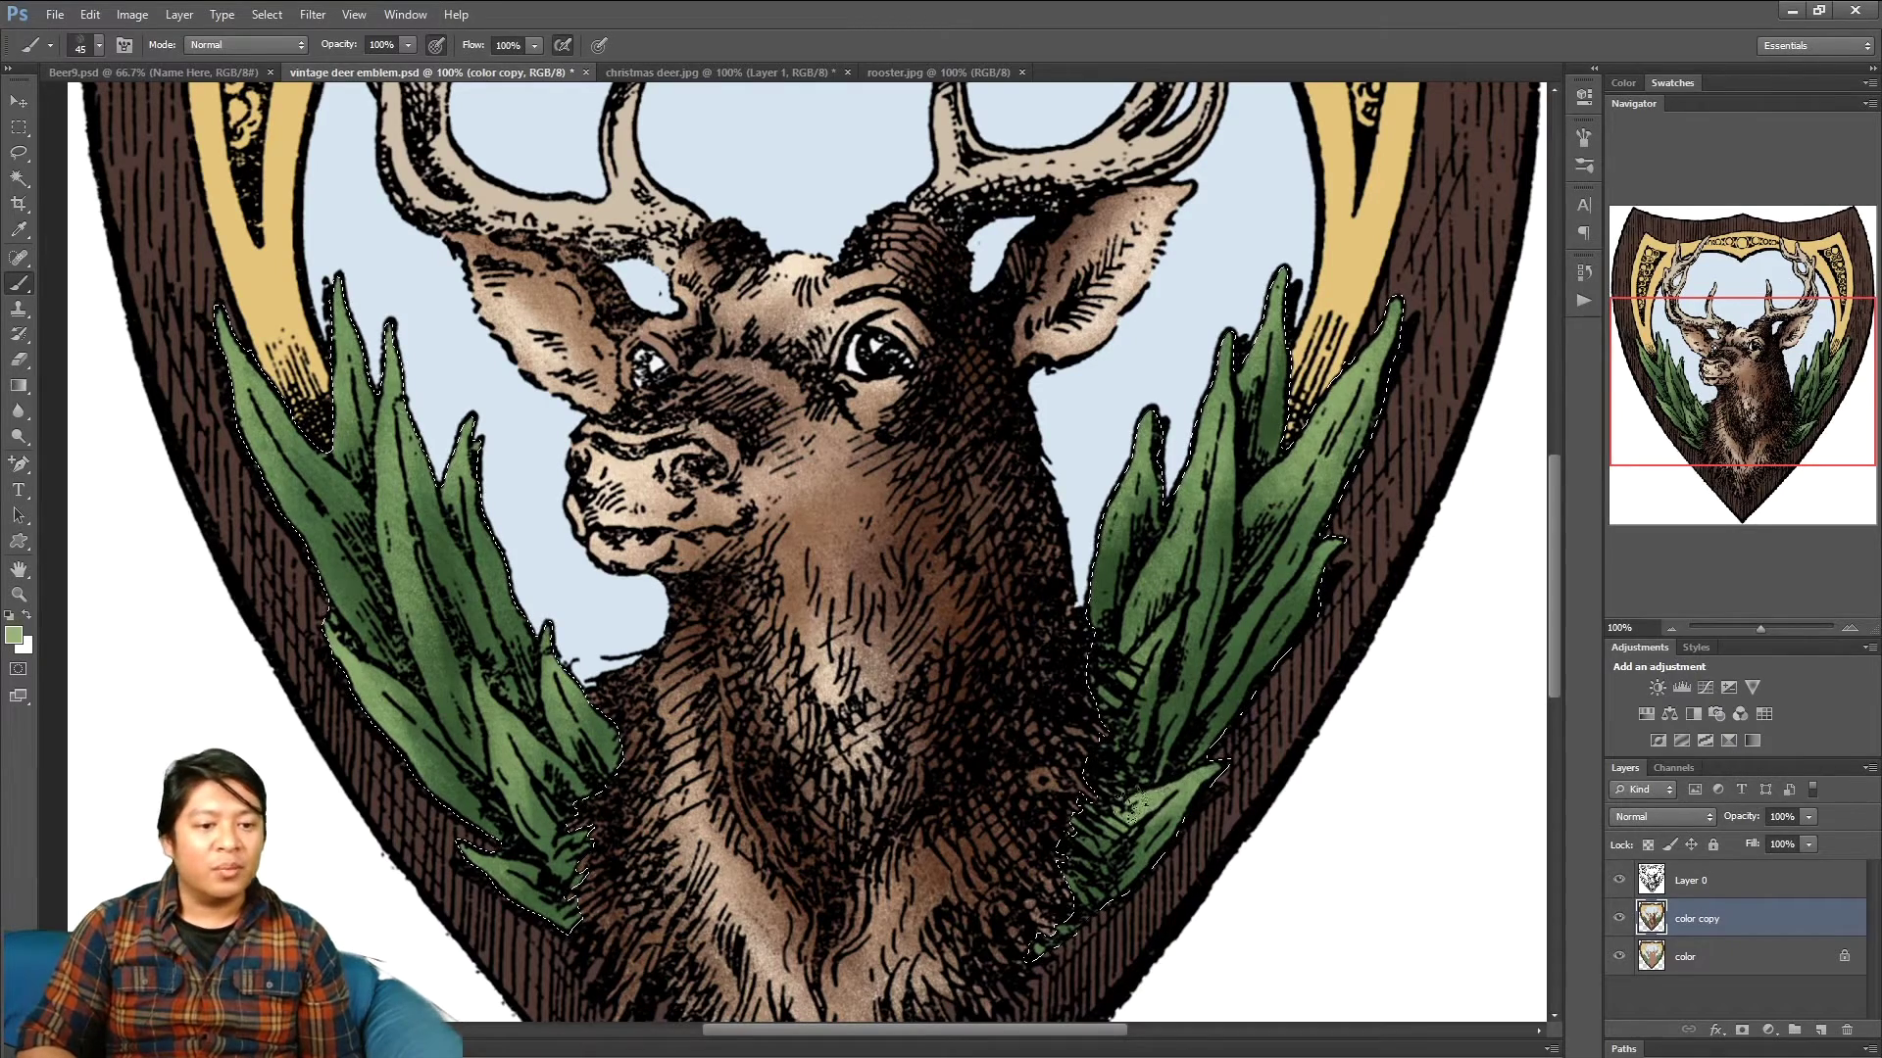
click(765, 69)
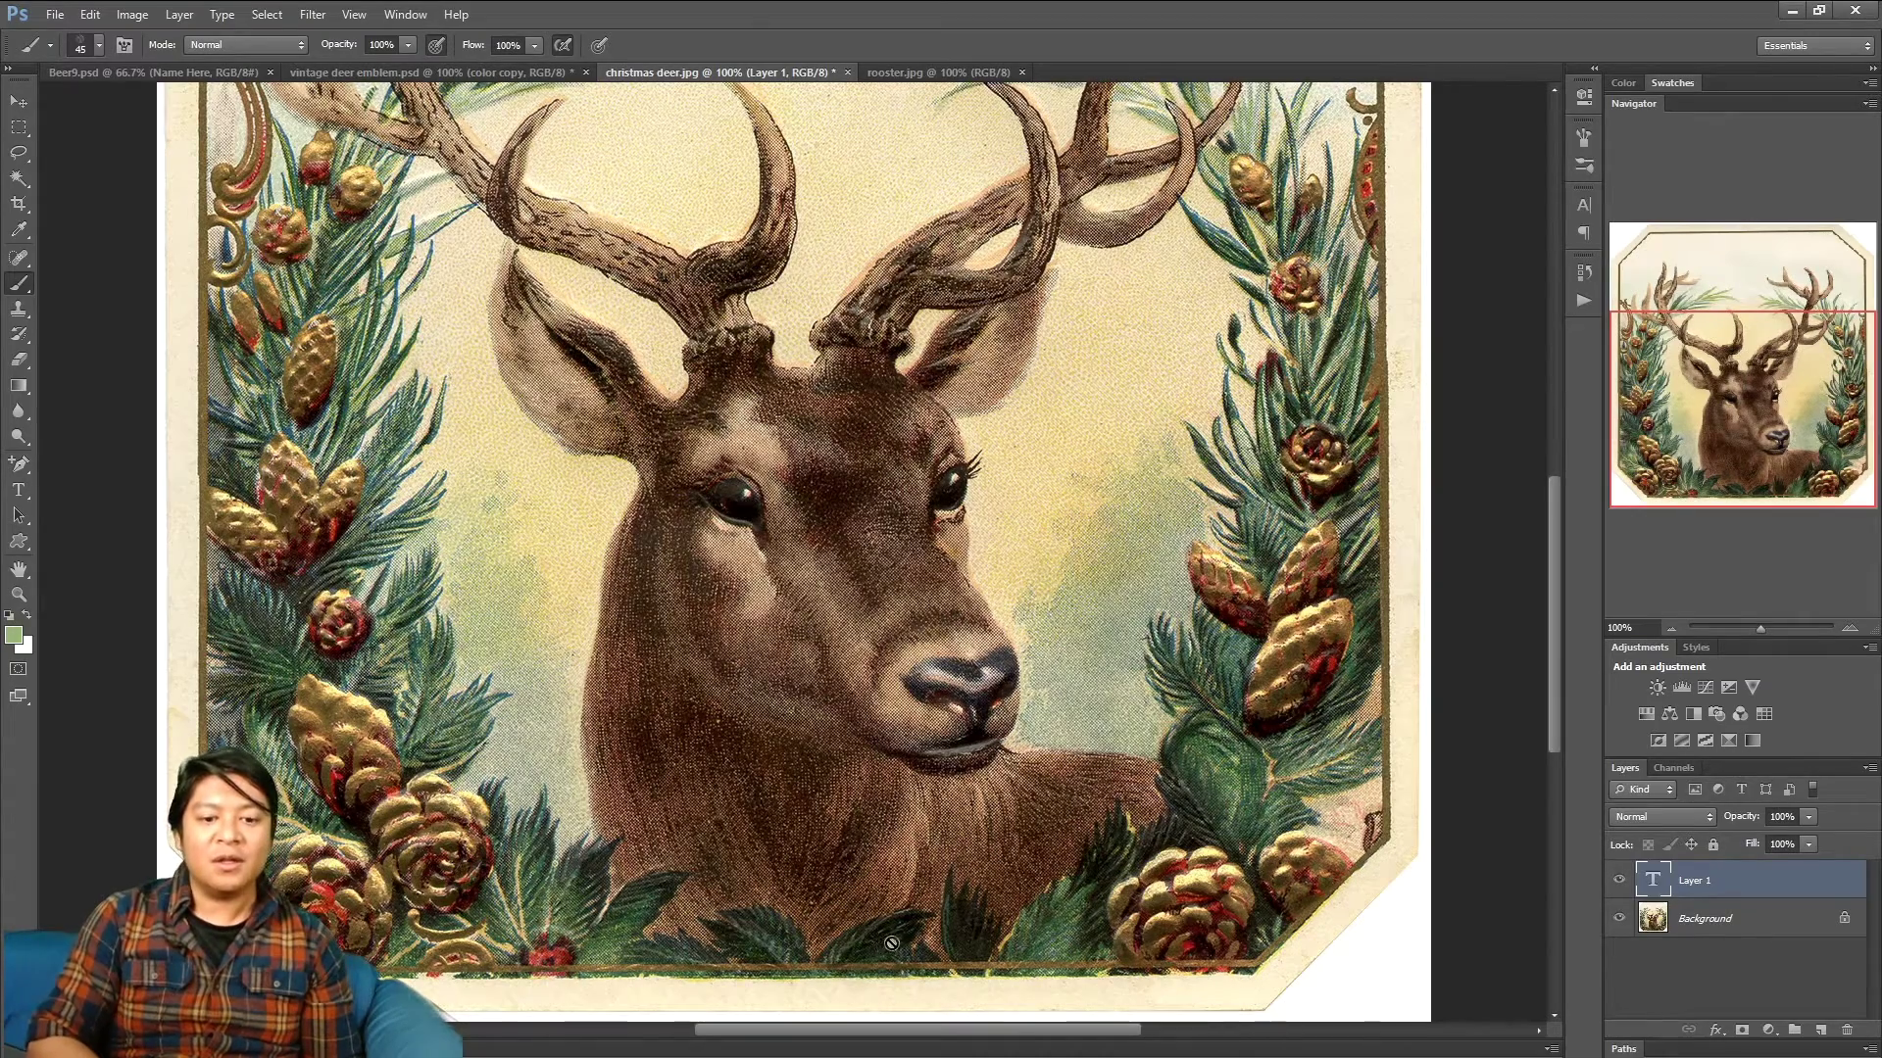
click(532, 72)
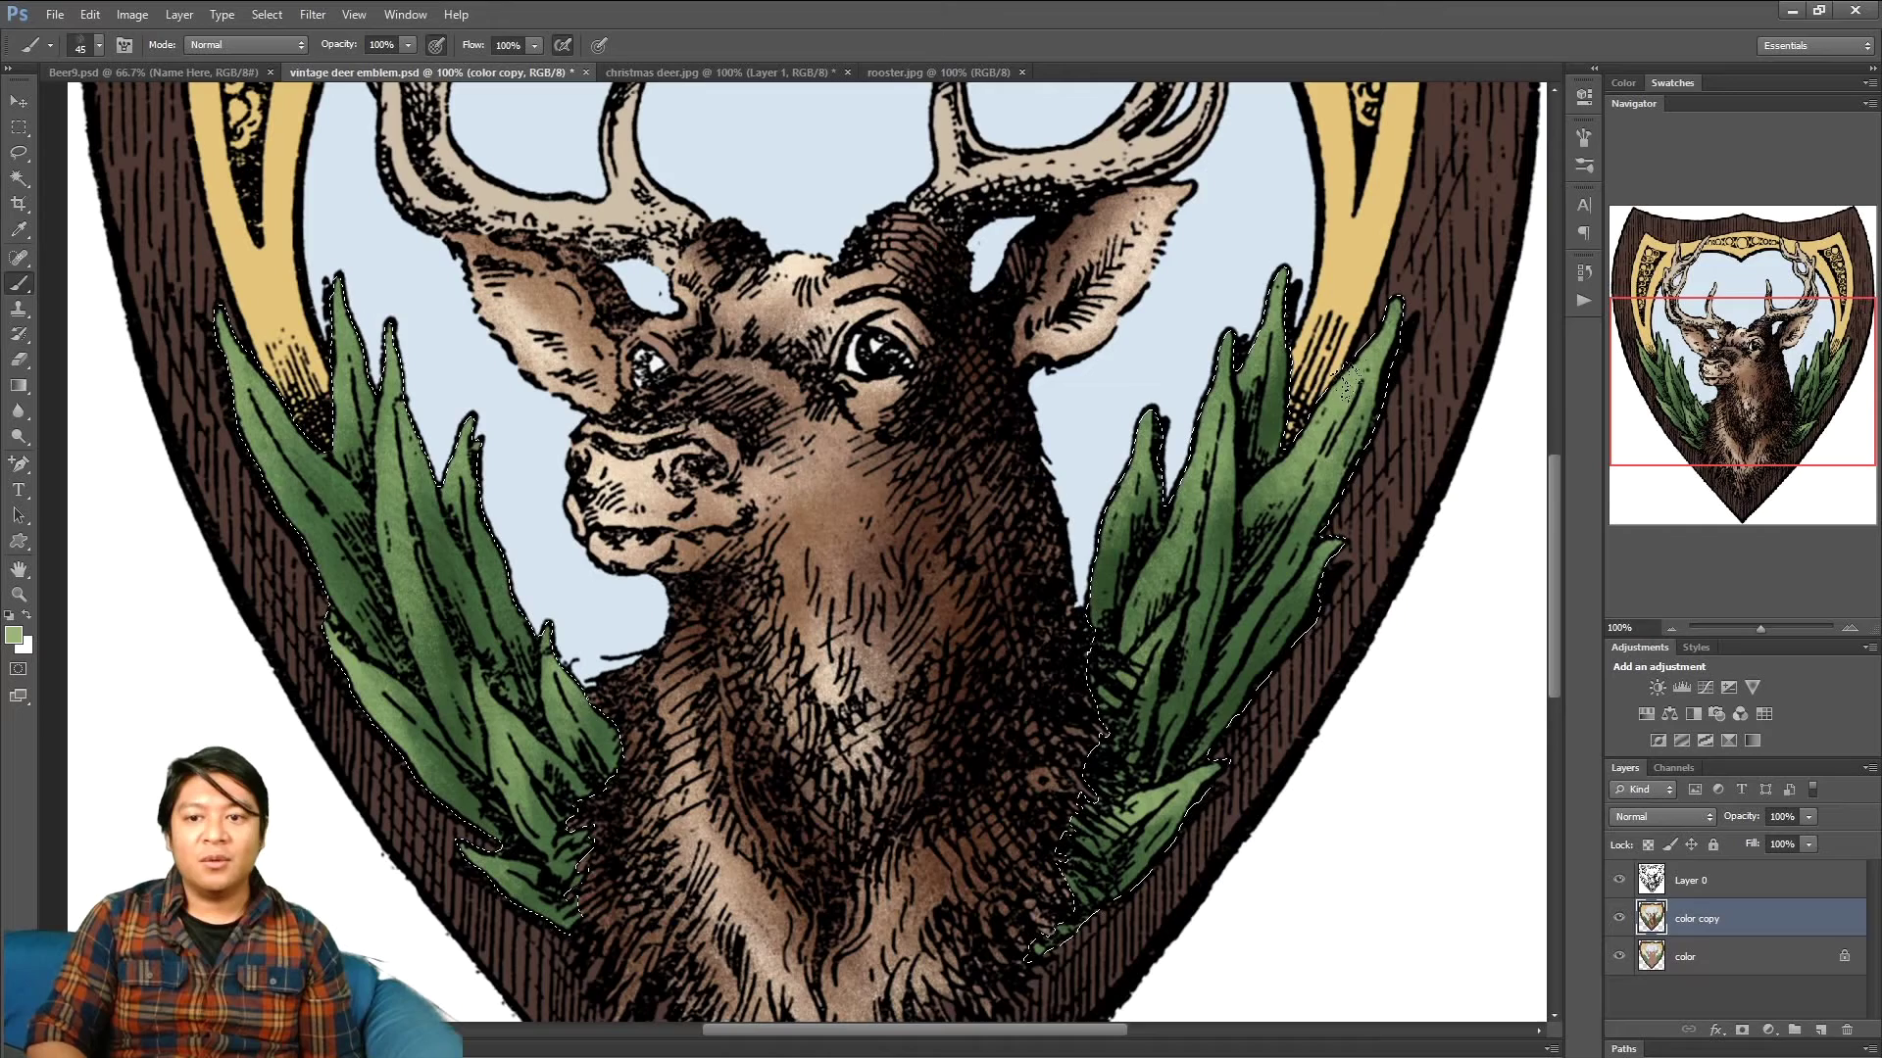
- Set the brush color to the darker olive green 678442 for the leaves
click(14, 635)
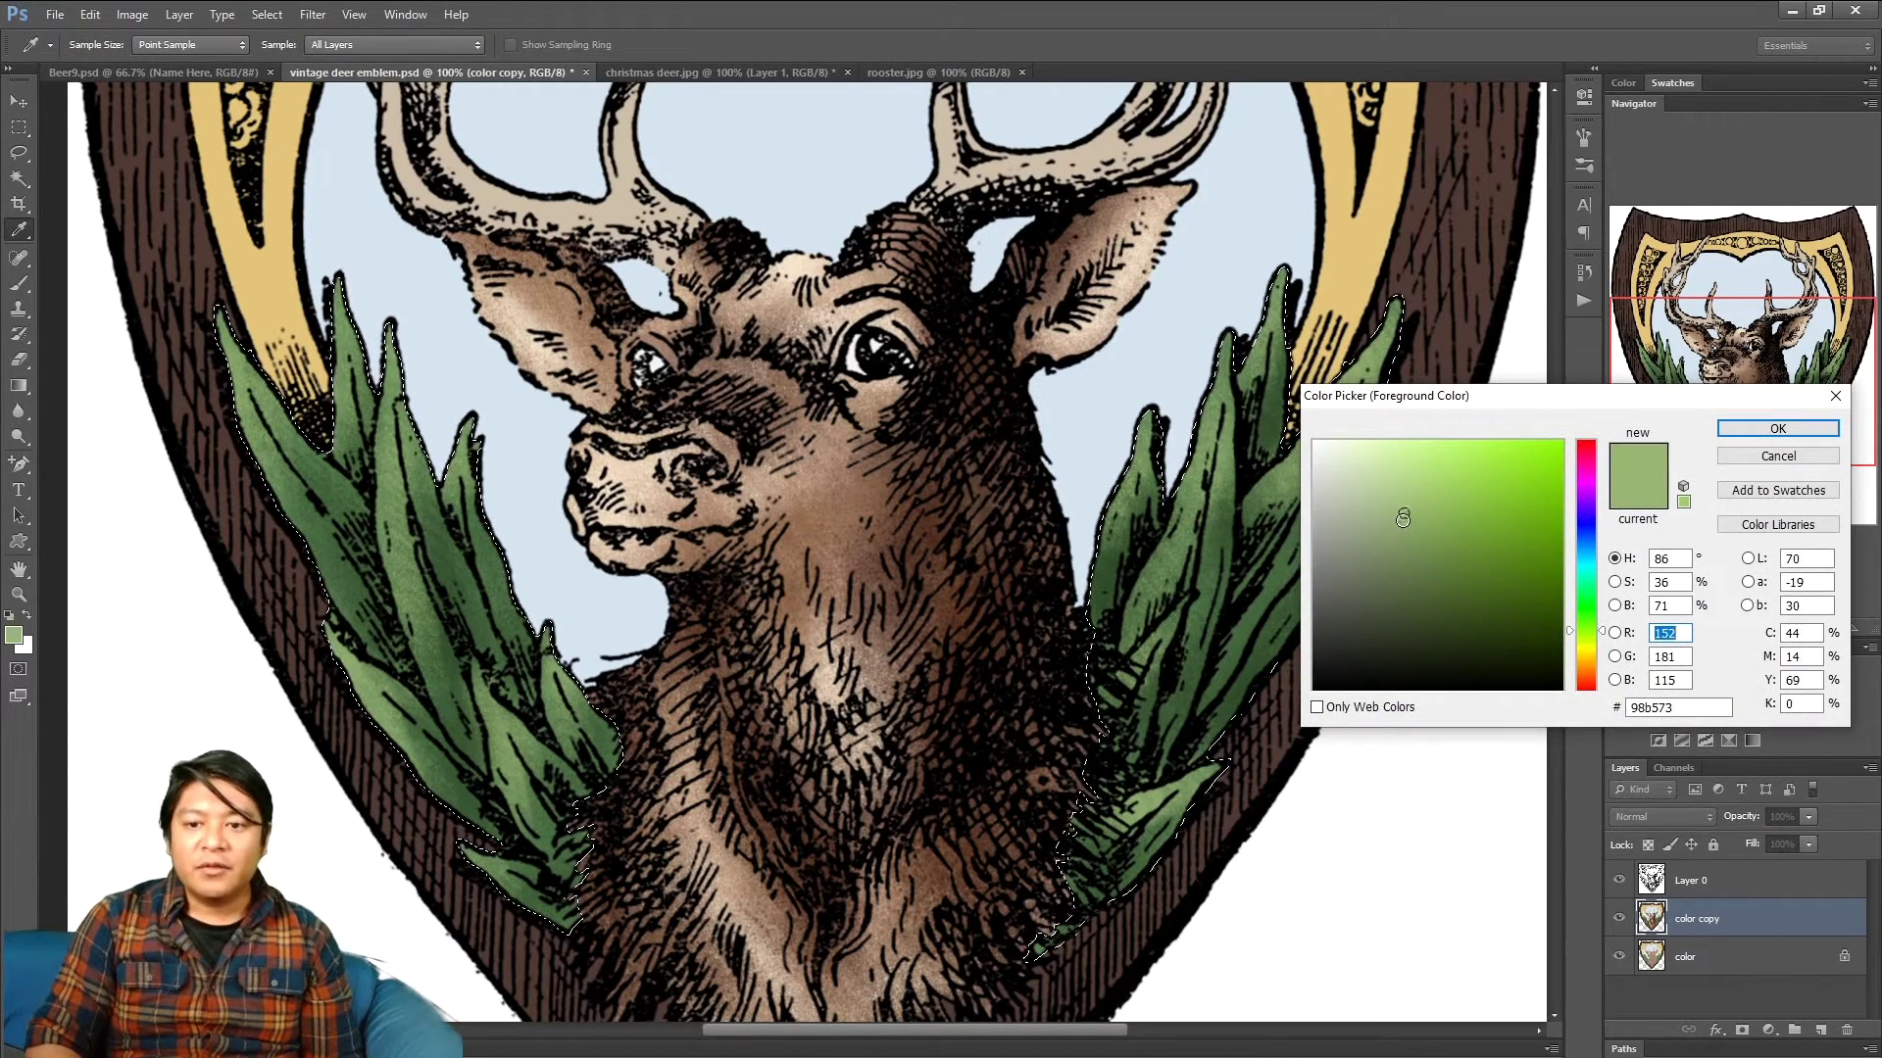
drag(1435, 535, 1431, 549)
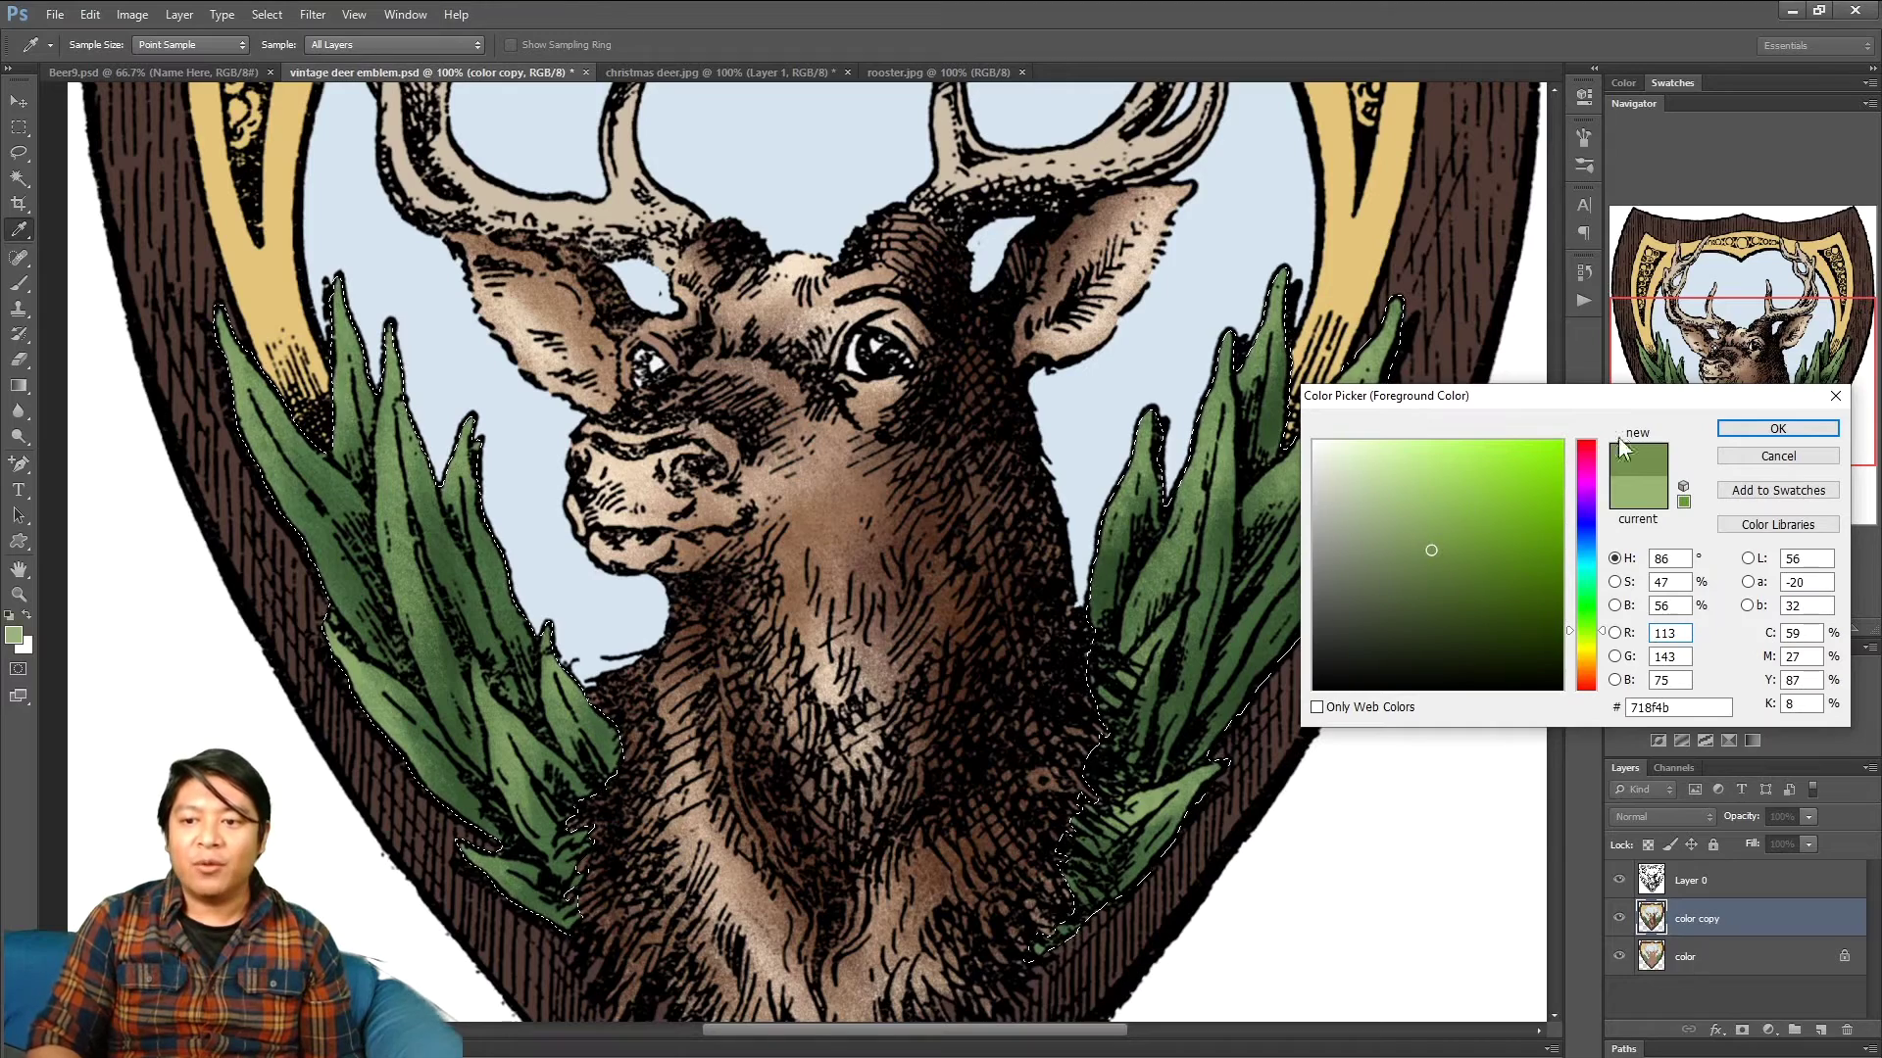
click(1437, 560)
click(1770, 431)
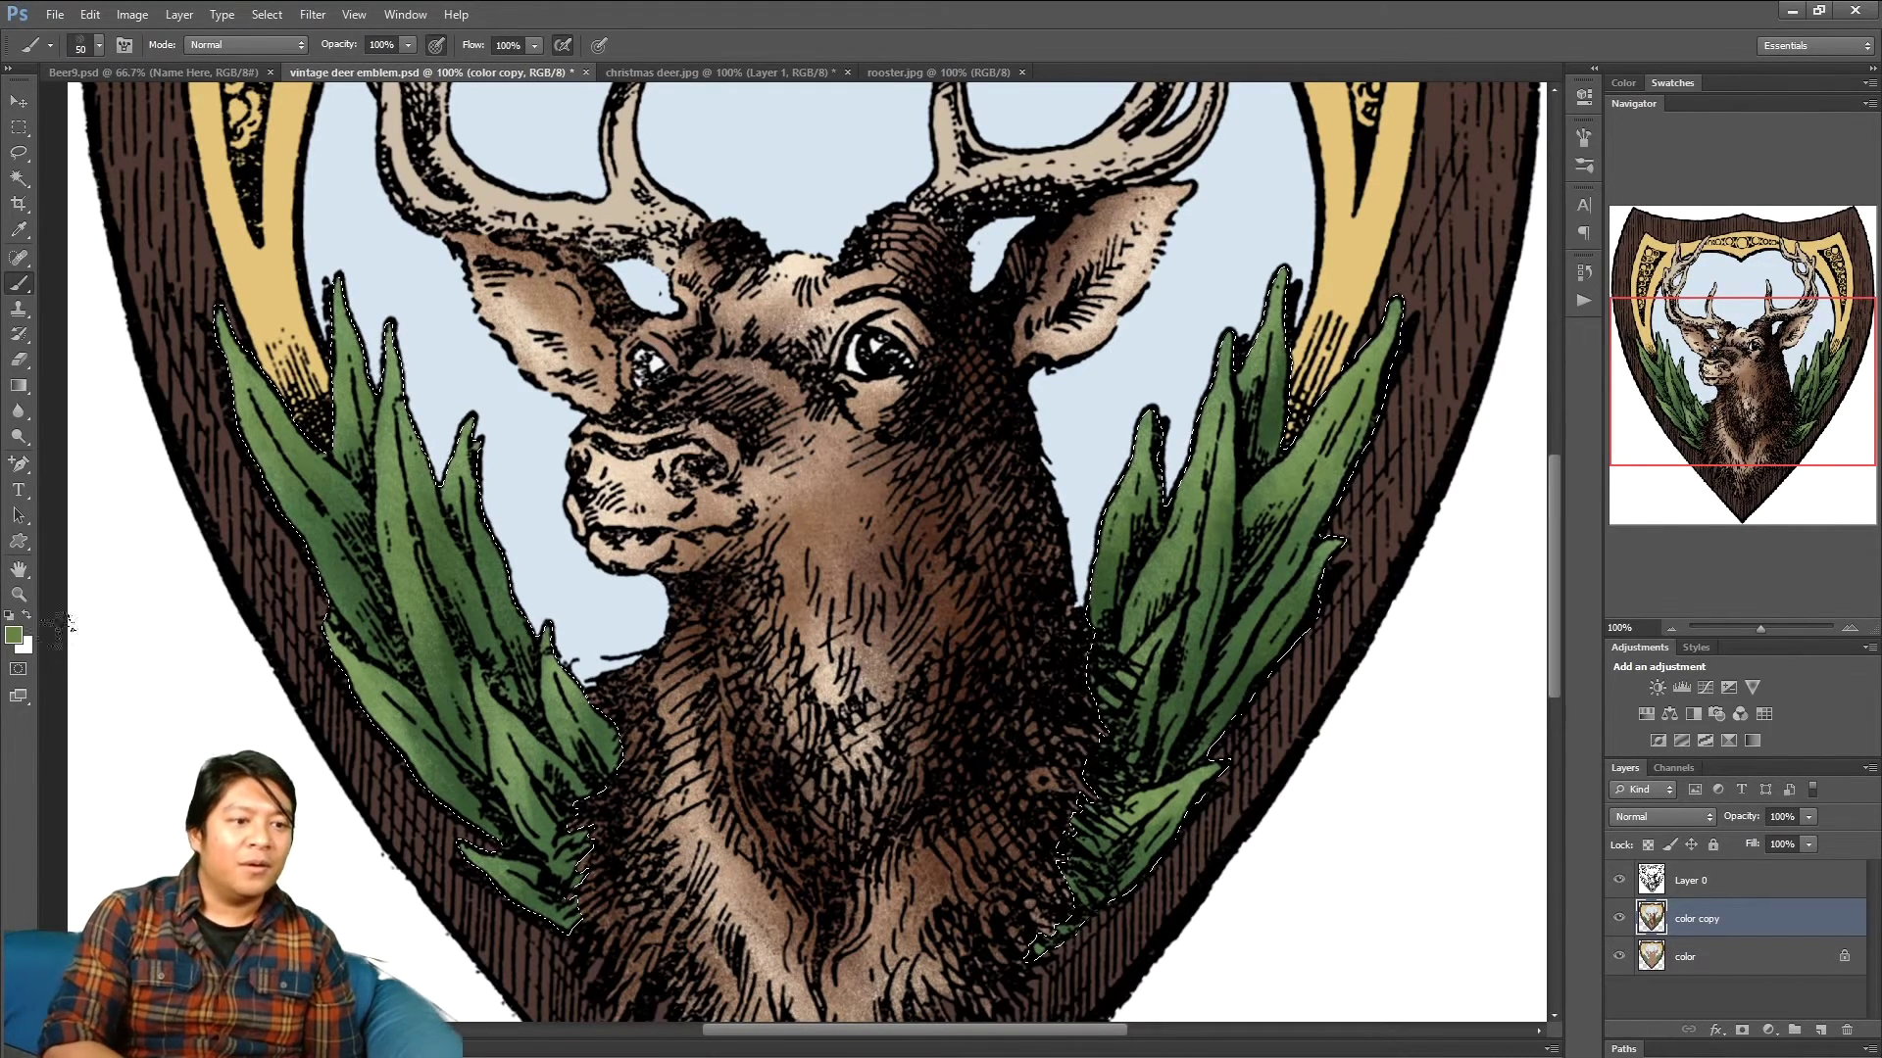
- Set the brush color to dark green 163f1f and deepen it further to a near-black green for the leaf shadows
click(14, 634)
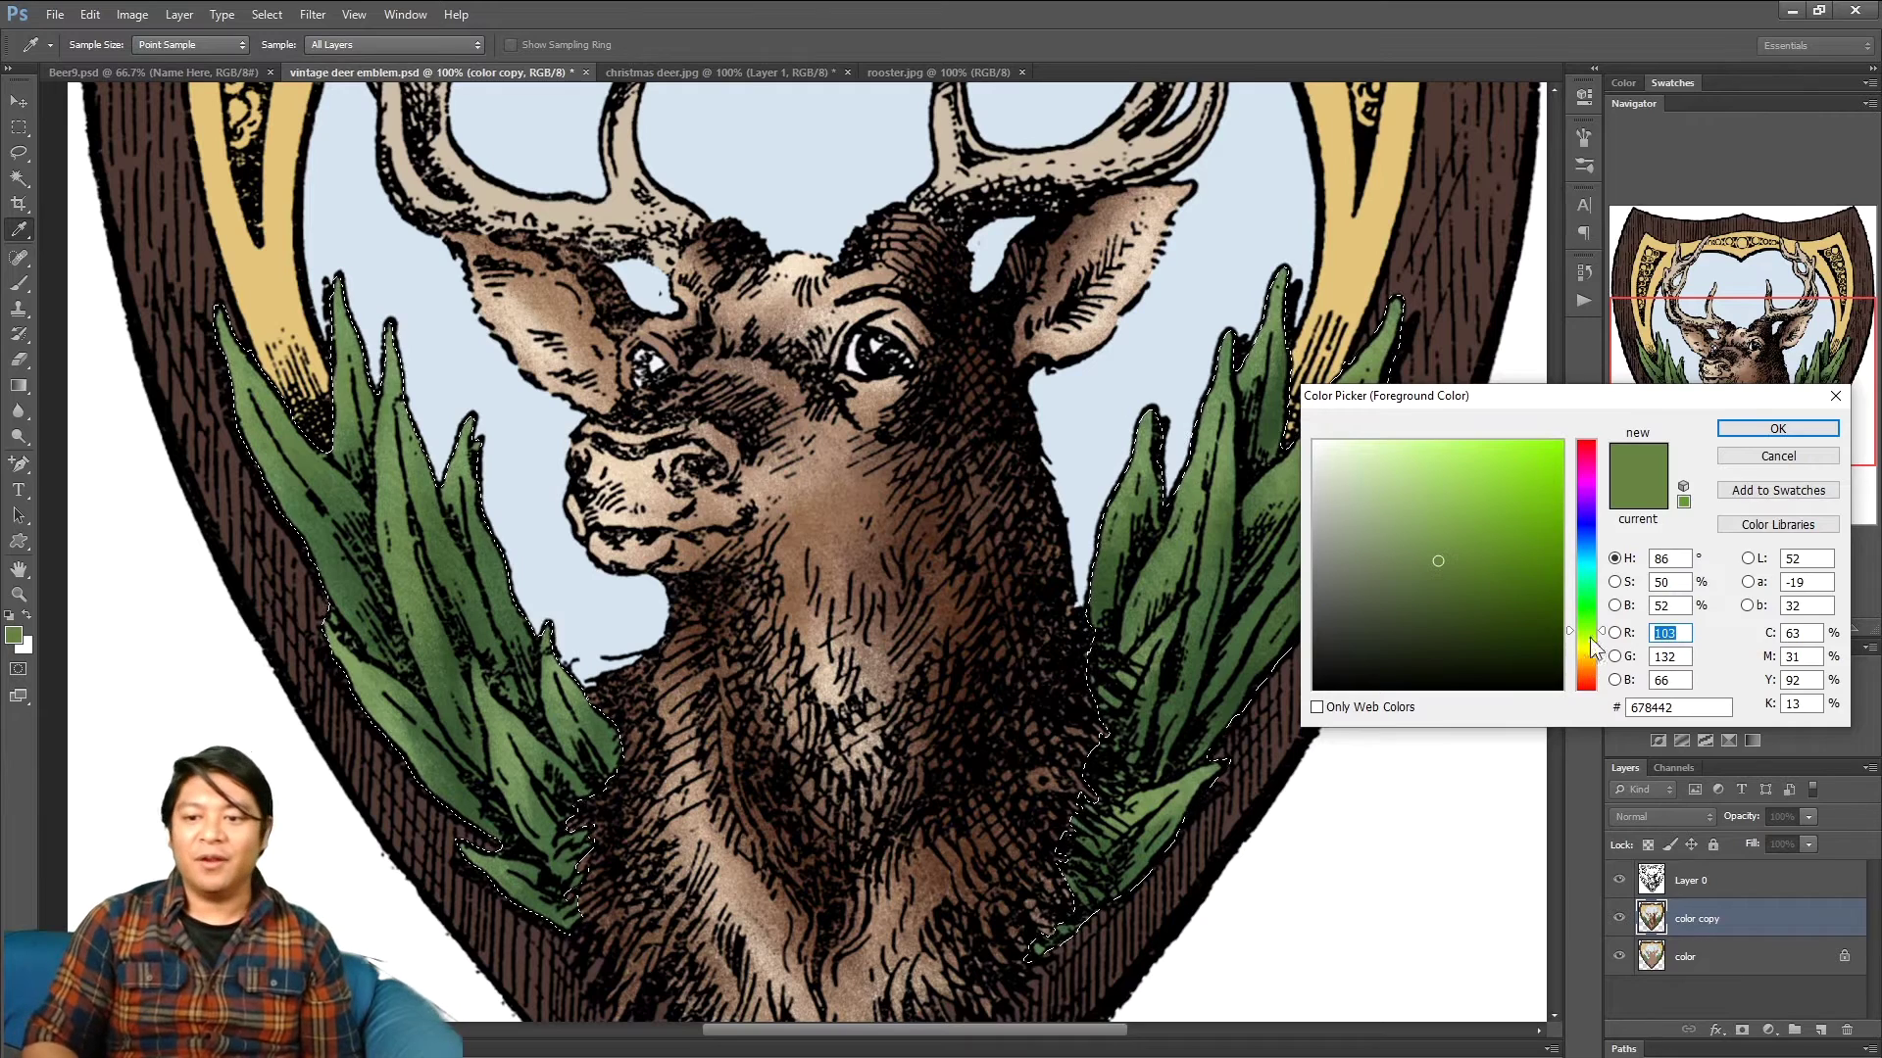
click(1586, 607)
drag(1597, 611, 1598, 598)
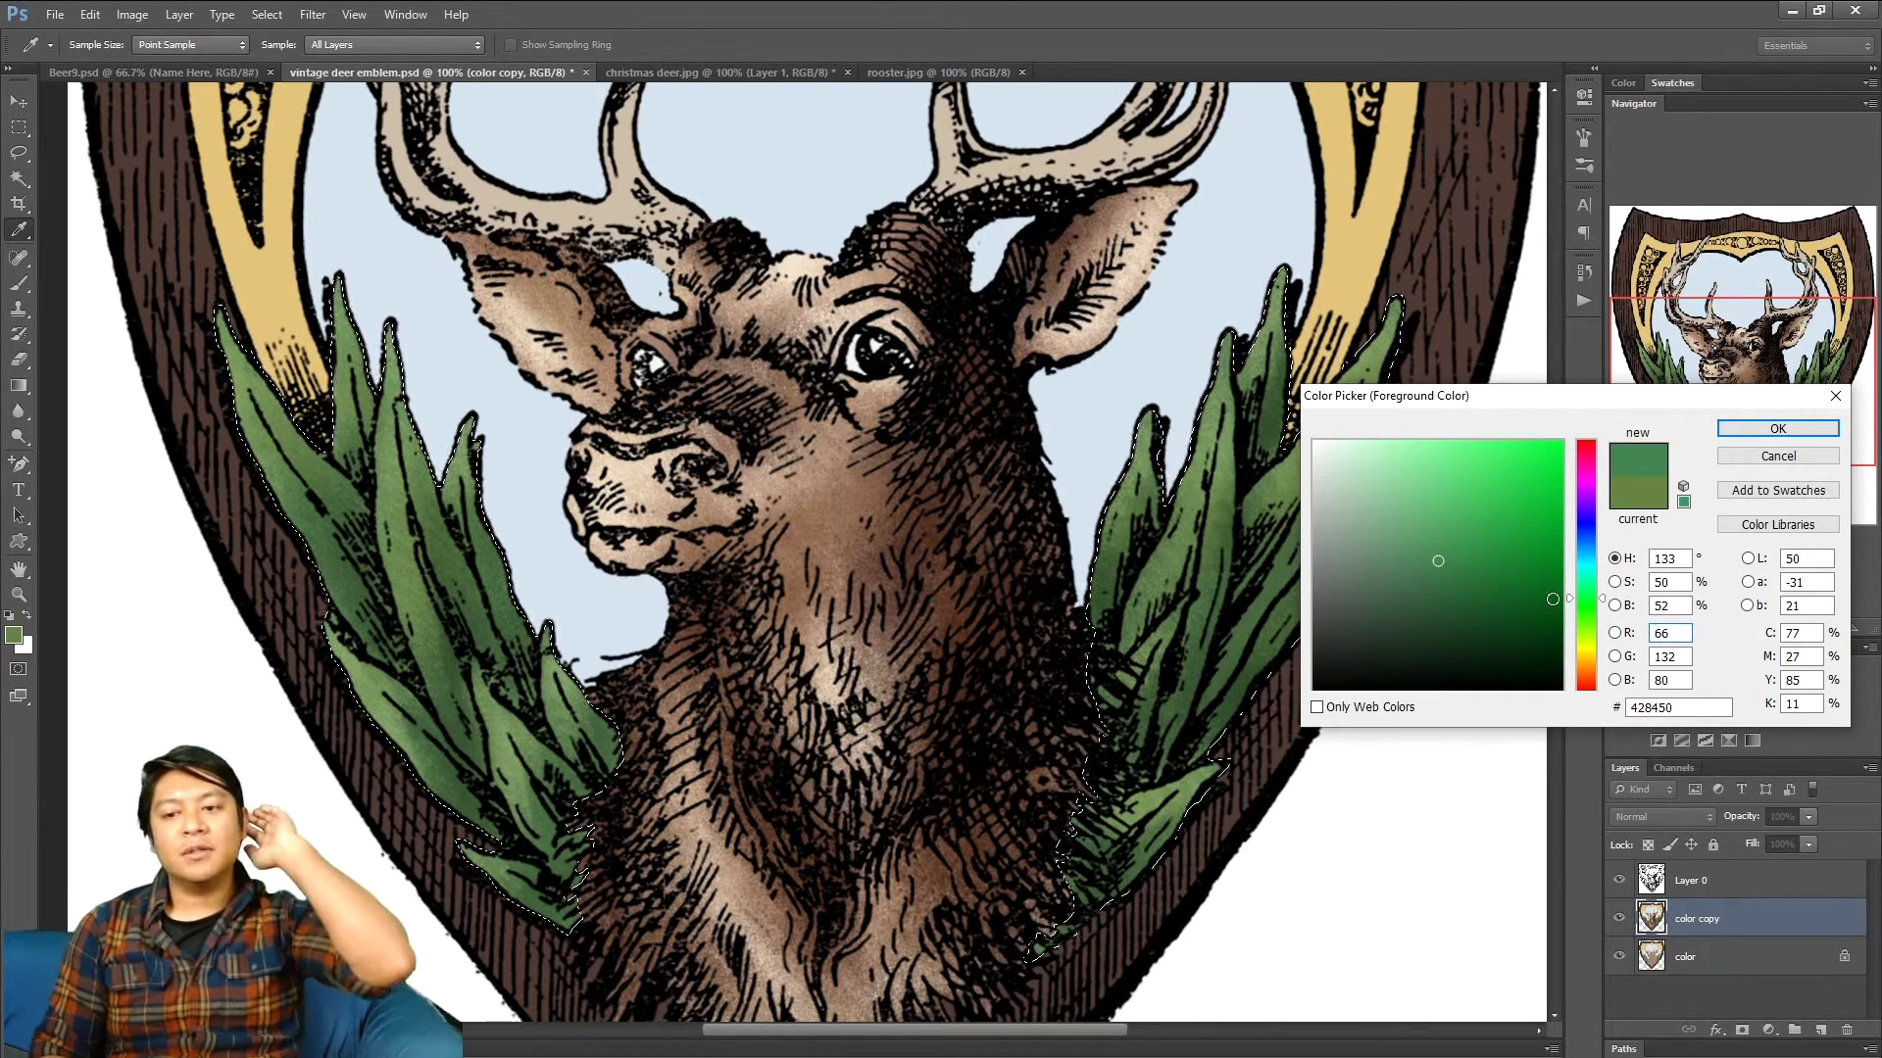
drag(1470, 605, 1475, 628)
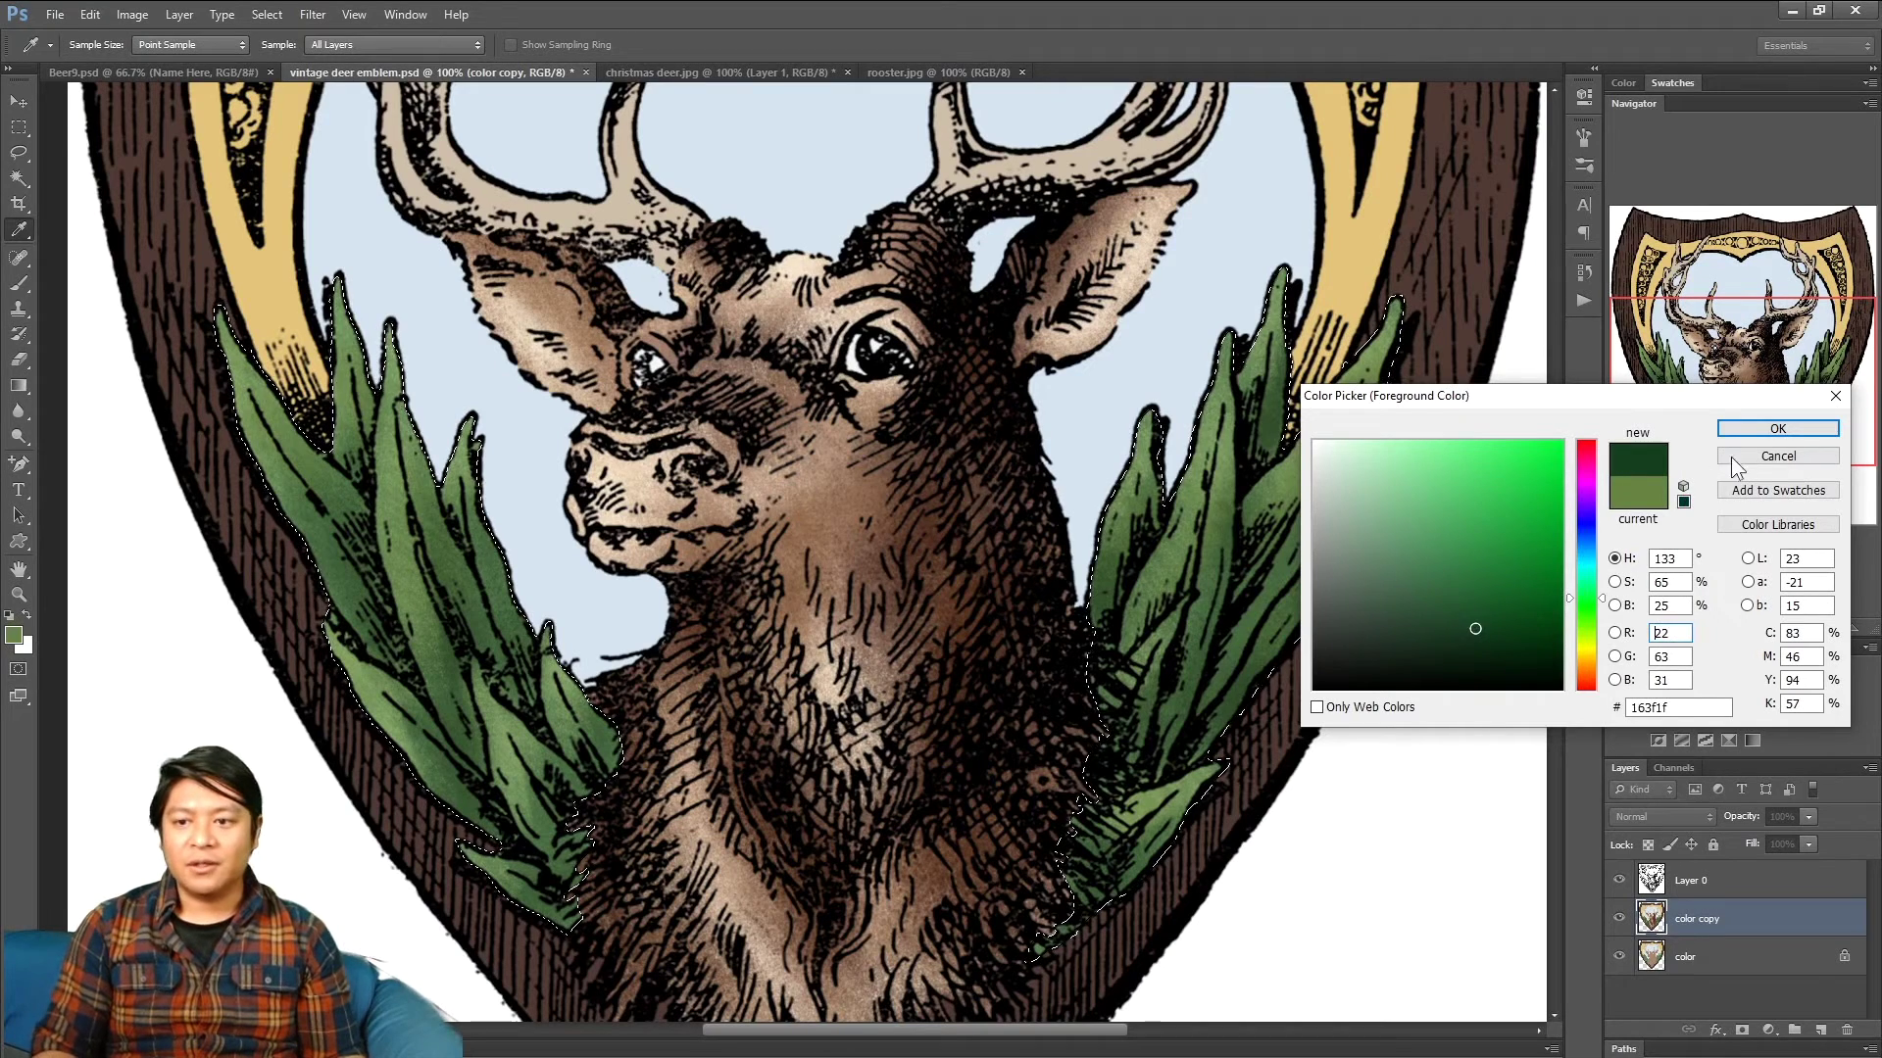
click(1777, 430)
key(b)
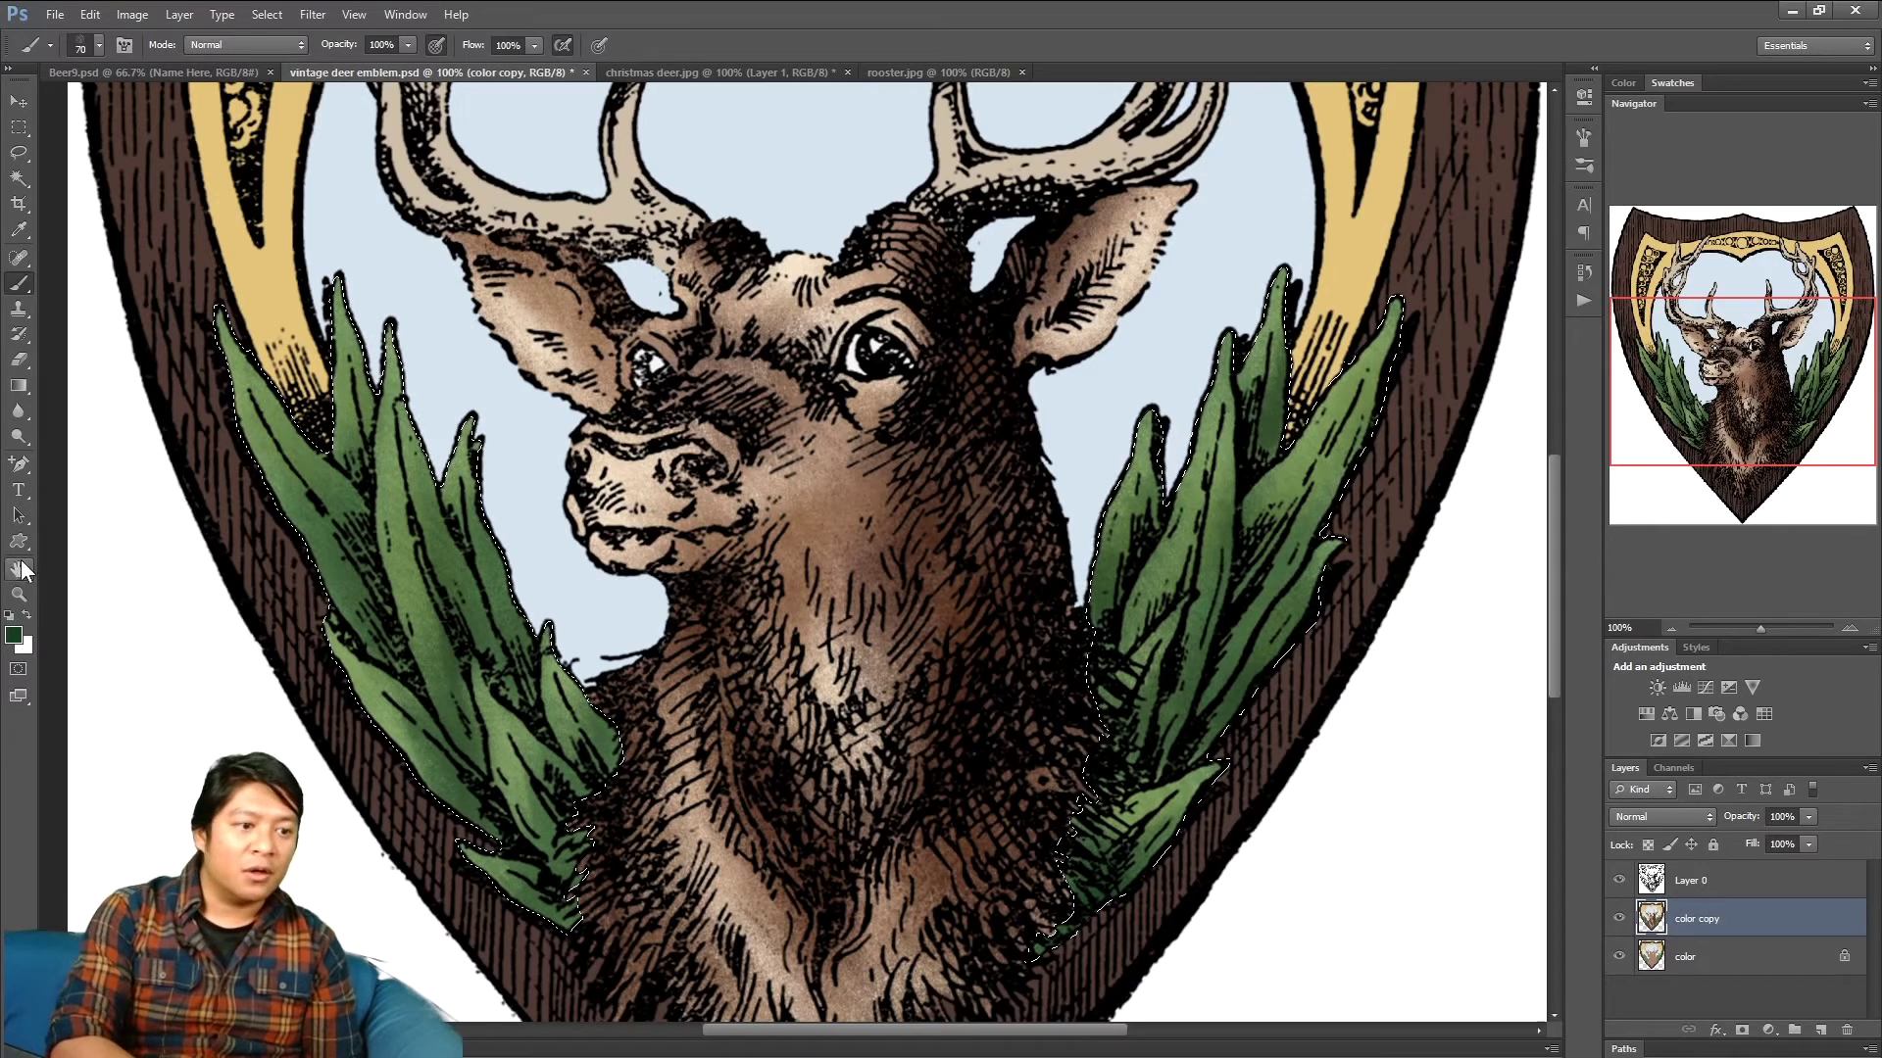
click(13, 634)
click(1490, 647)
click(1778, 428)
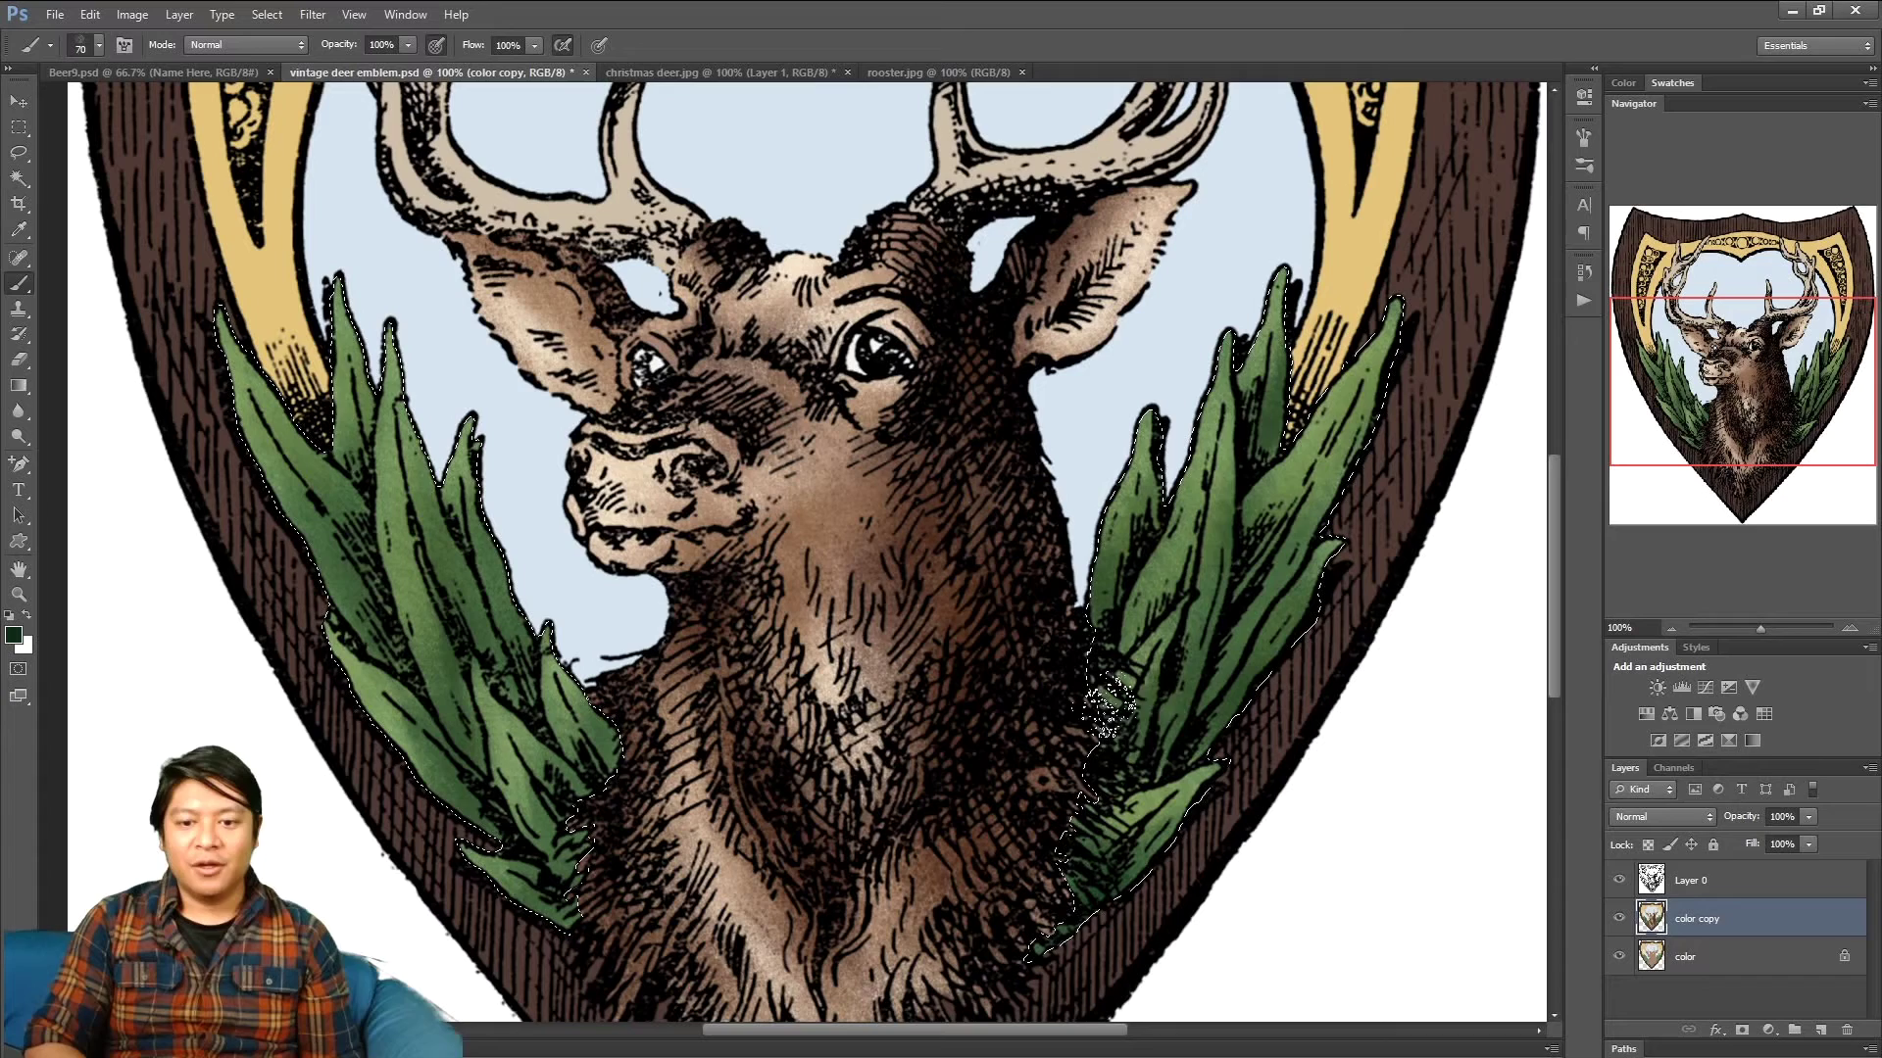
- Brush the deep green shadows at the base and between the leaves of the right cluster, reducing the brush from 70 to 50 px
mouse_move(1139, 742)
mouse_down()
mouse_move(1199, 669)
mouse_move(1225, 578)
mouse_move(1166, 720)
mouse_move(1233, 694)
mouse_move(1223, 735)
mouse_move(1257, 717)
mouse_move(1243, 750)
mouse_move(1154, 608)
mouse_move(1100, 588)
mouse_move(1093, 620)
mouse_move(1106, 603)
mouse_move(1127, 617)
mouse_move(1274, 426)
mouse_up()
key(bracketleft)
key(bracketleft)
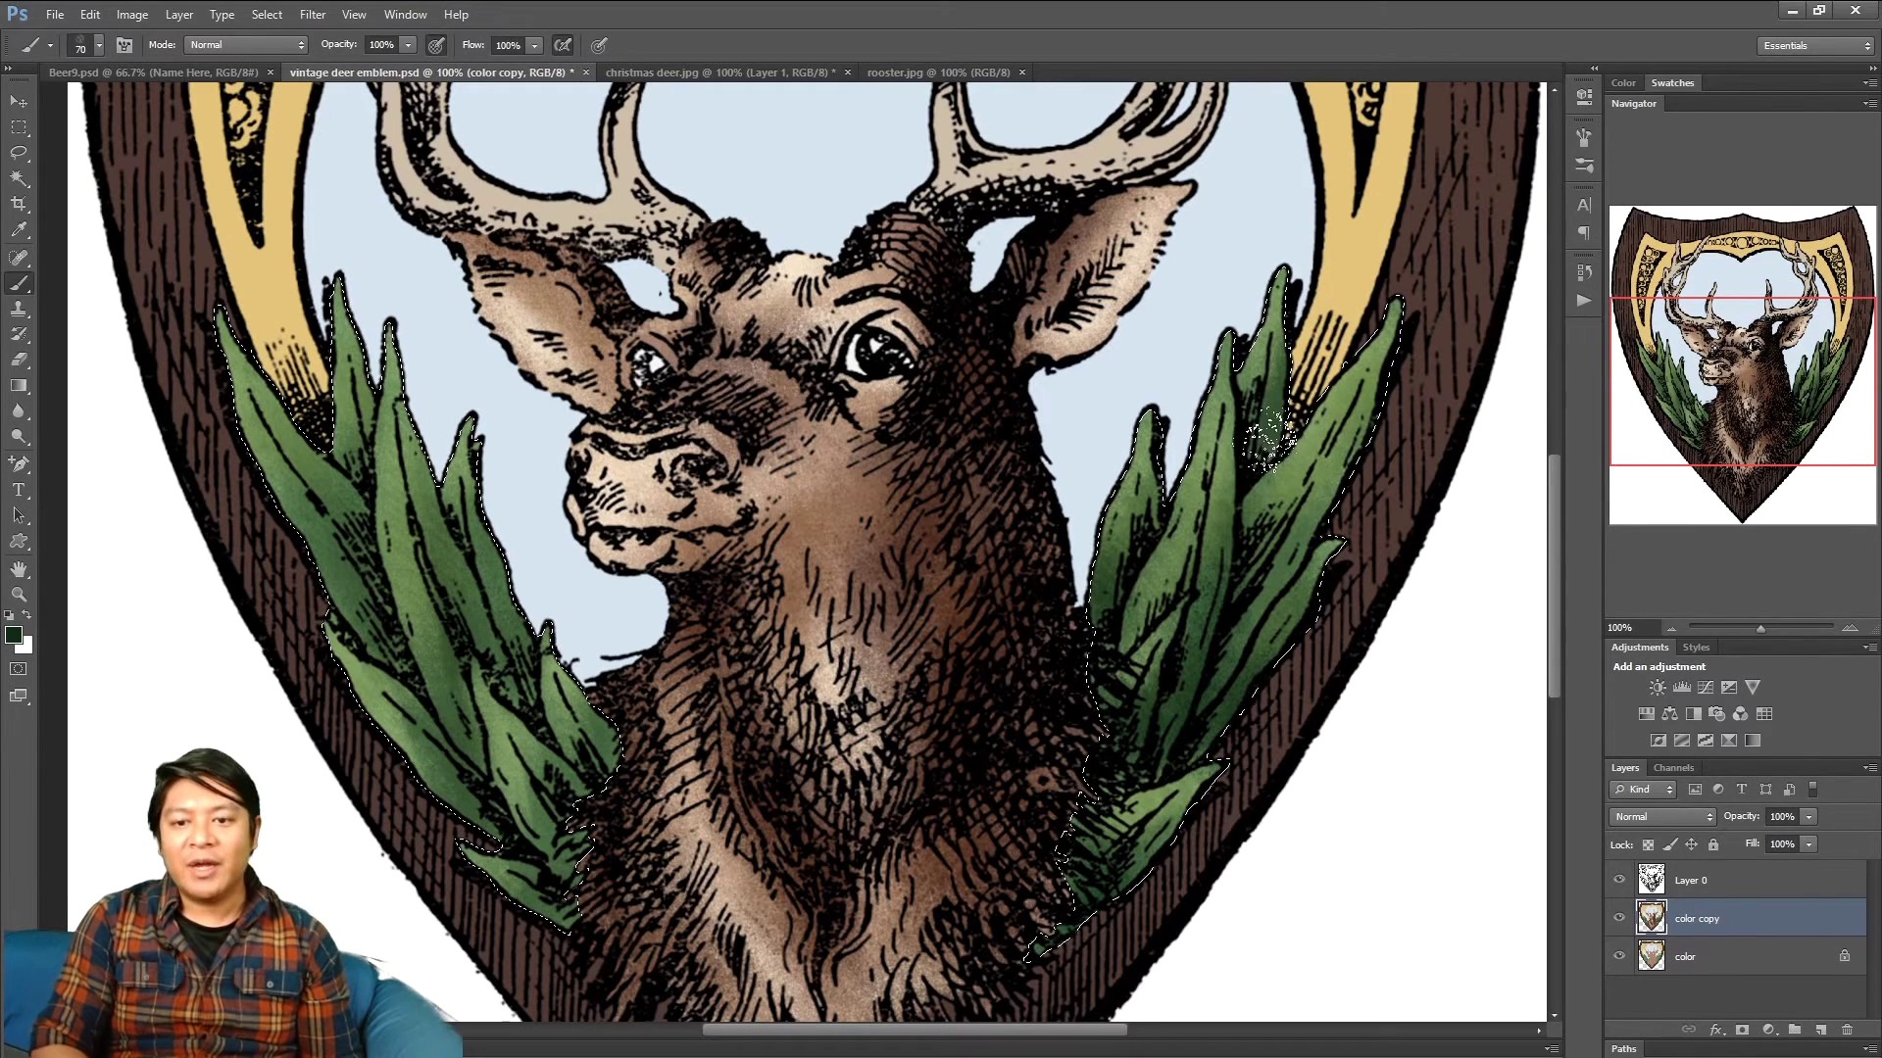
key(bracketright)
key(bracketright)
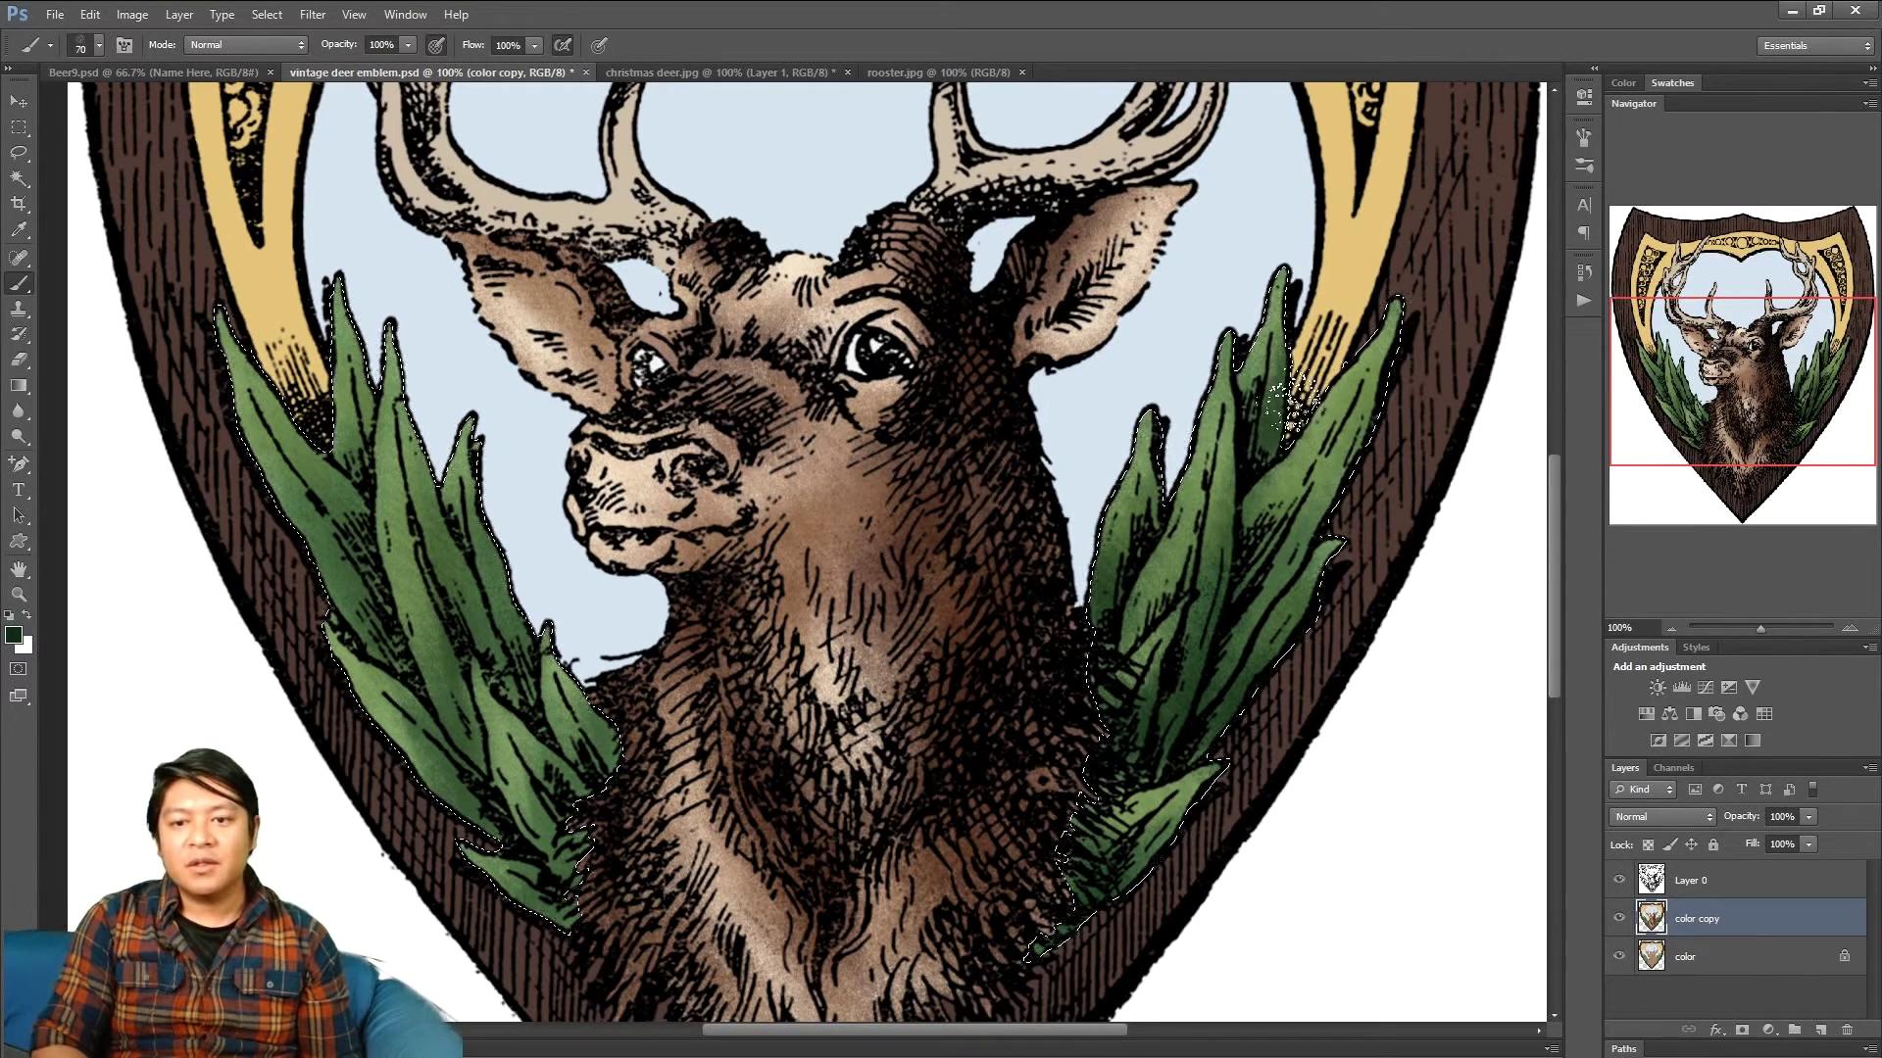
key(bracketleft)
key(bracketleft)
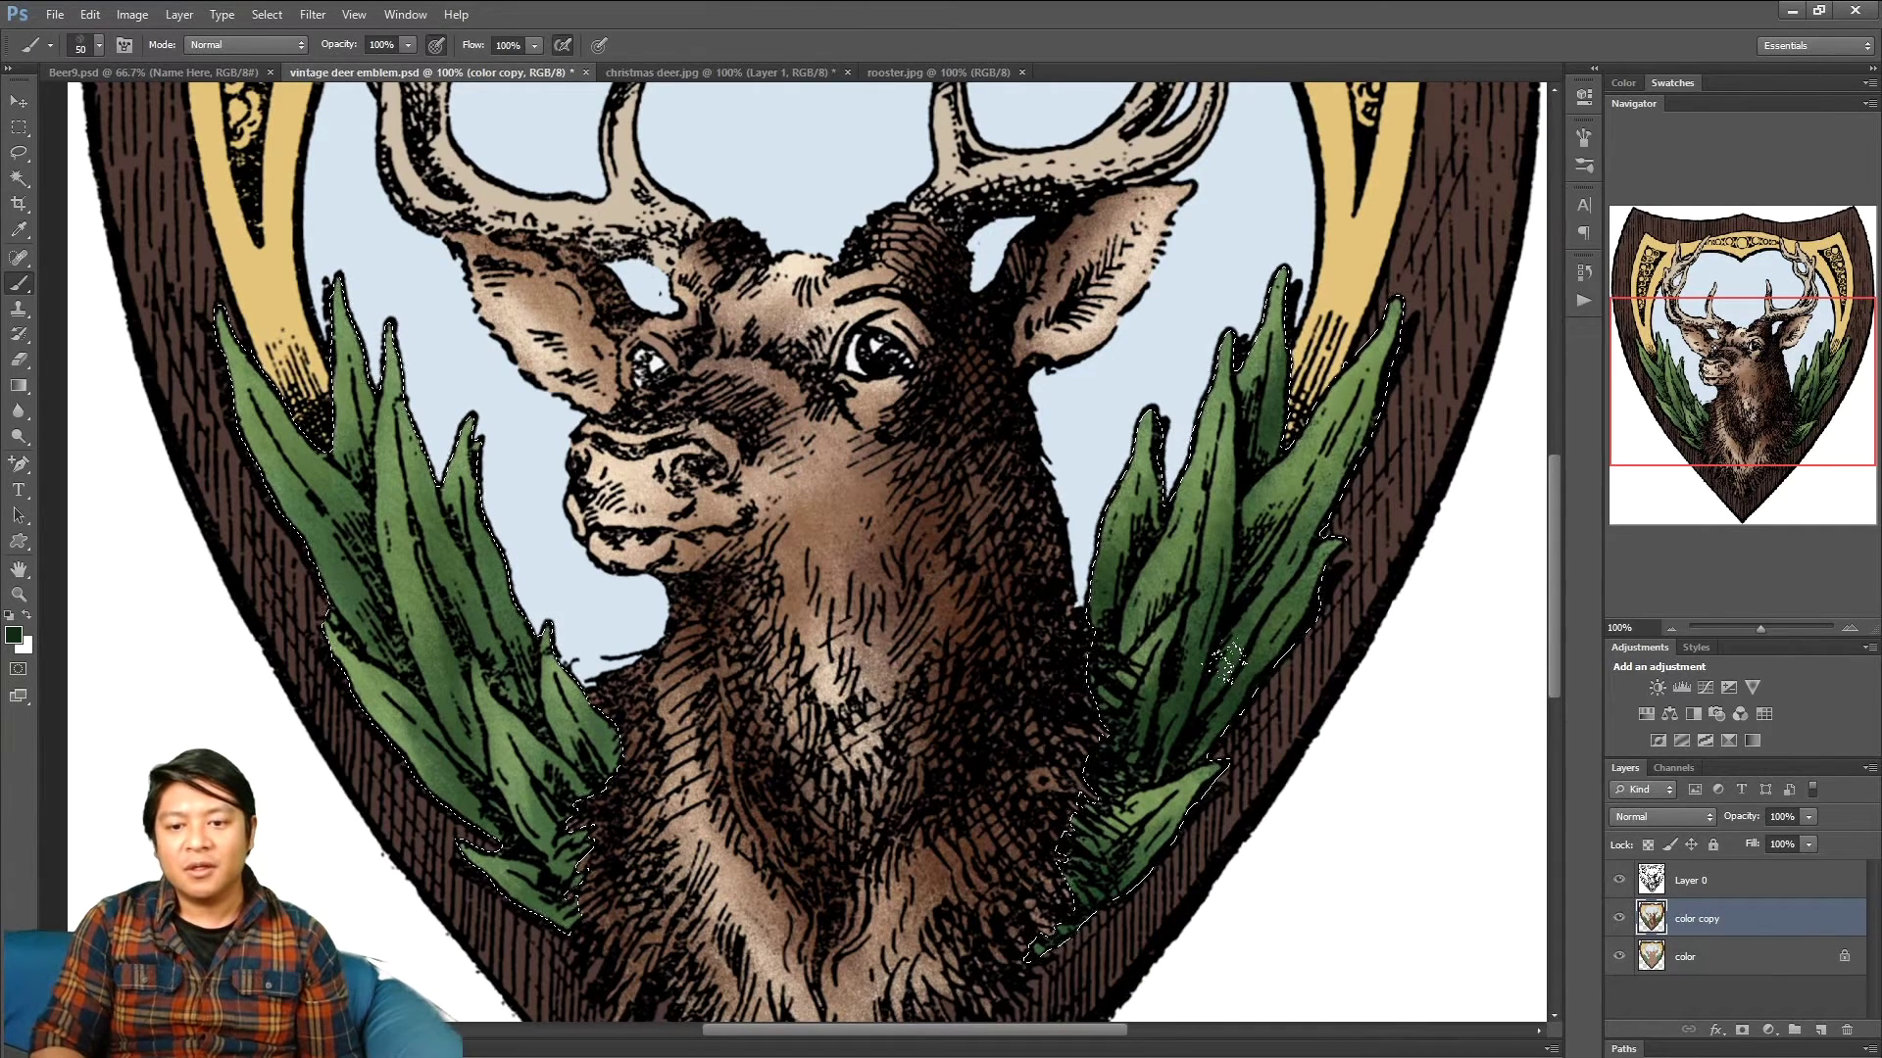
- Brush deep green shadows between the leaves of the left cluster at about 40 to 45 px
key(bracketright)
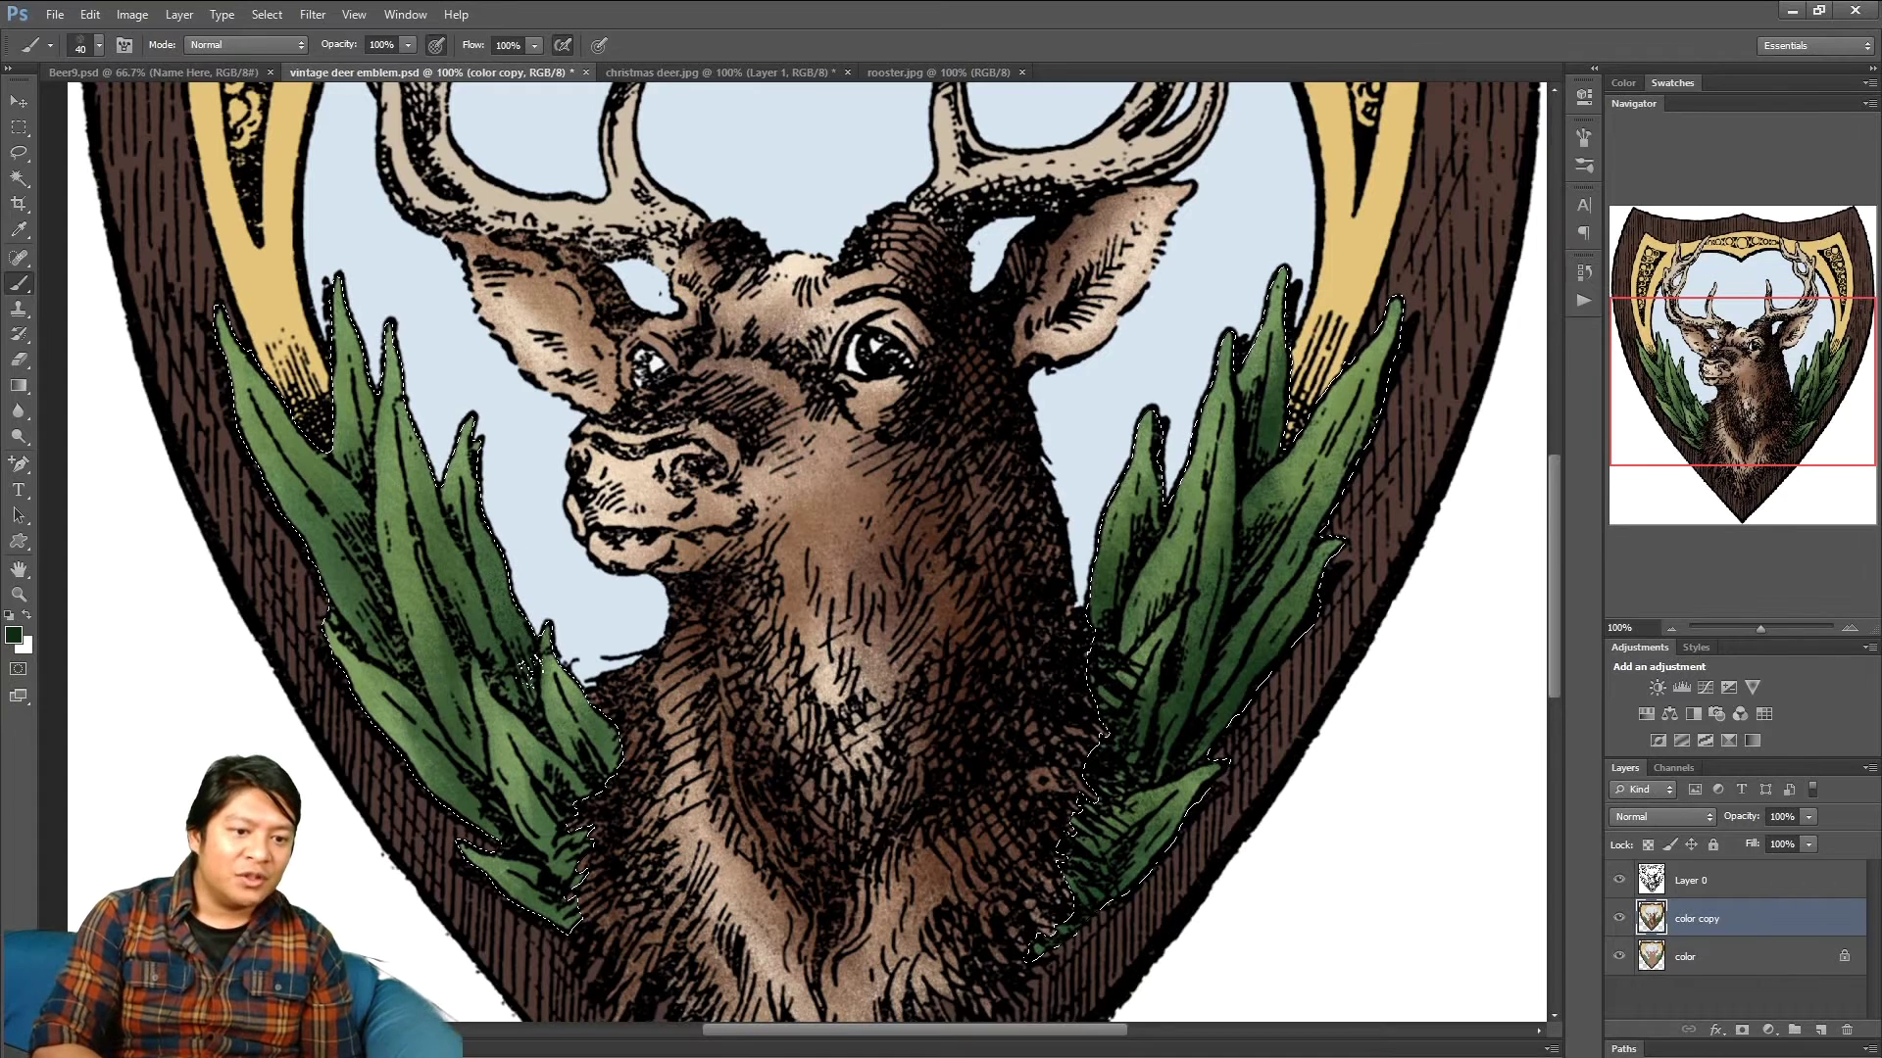
key(bracketright)
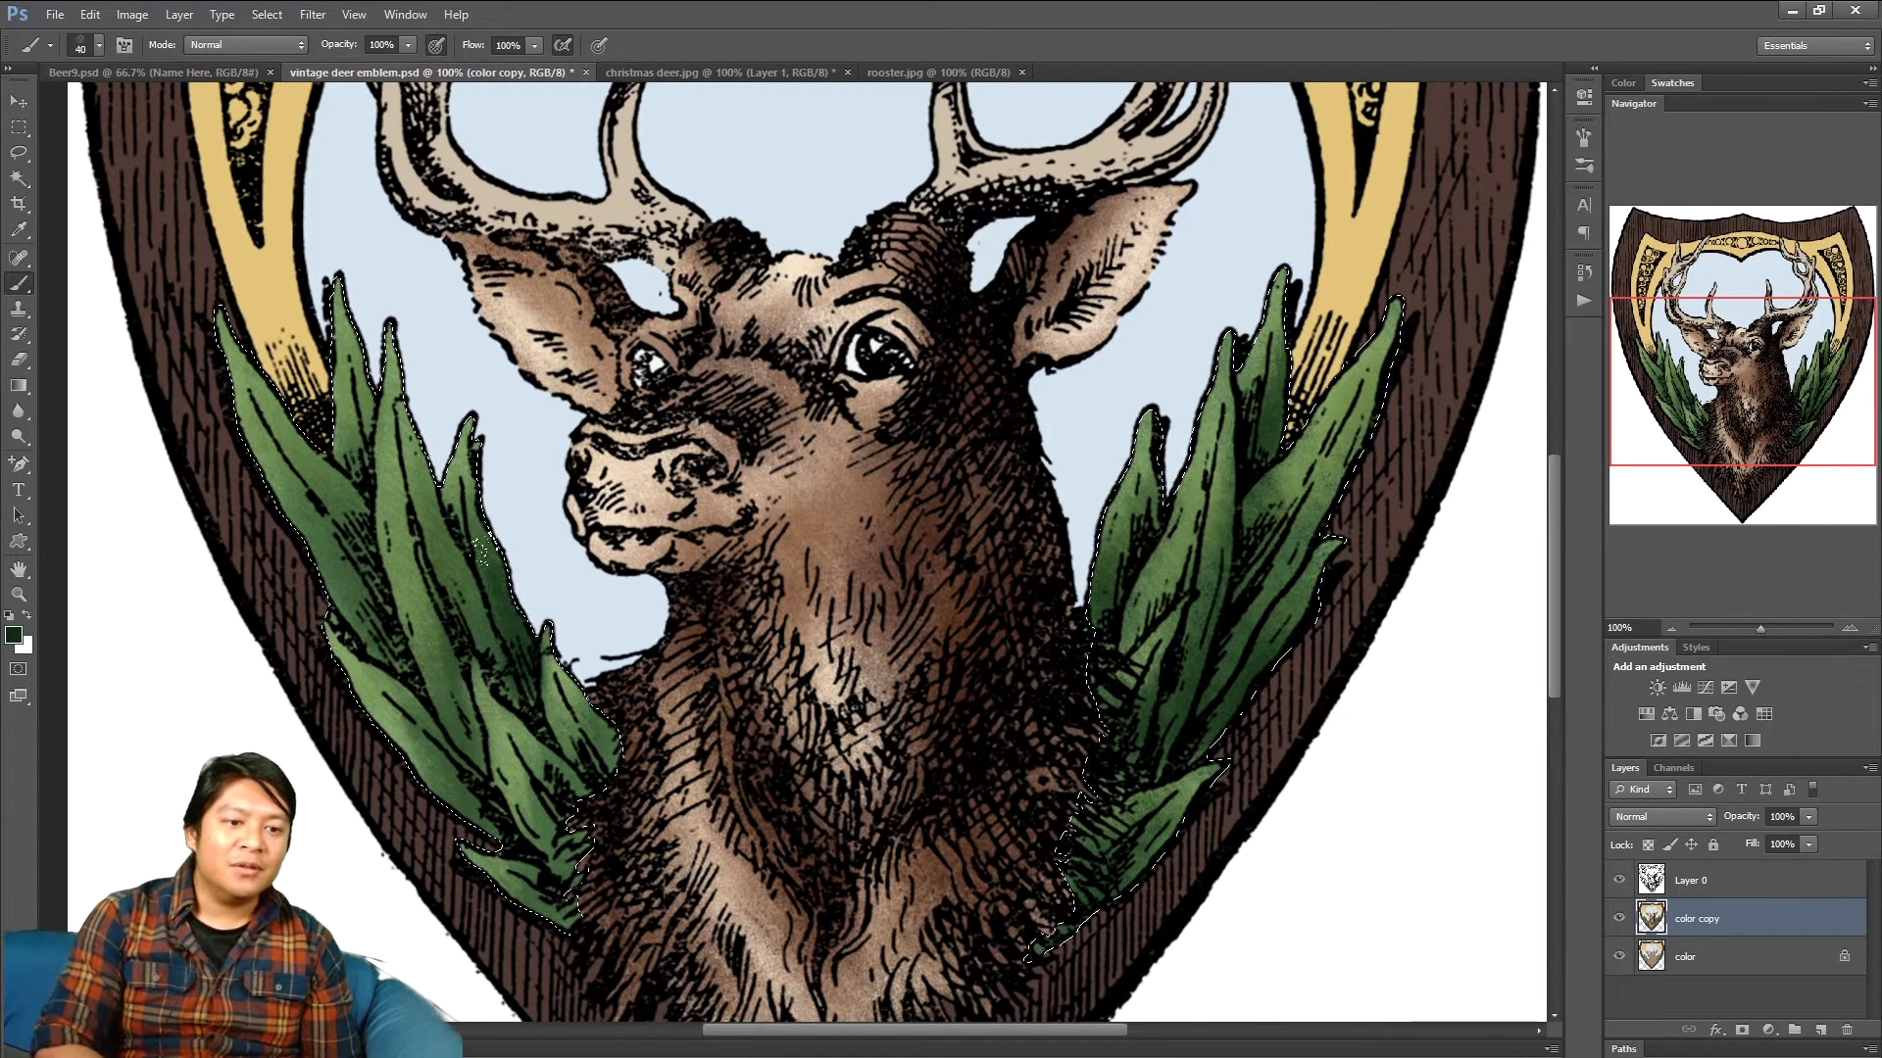
key(bracketright)
key(bracketright)
key(bracketright)
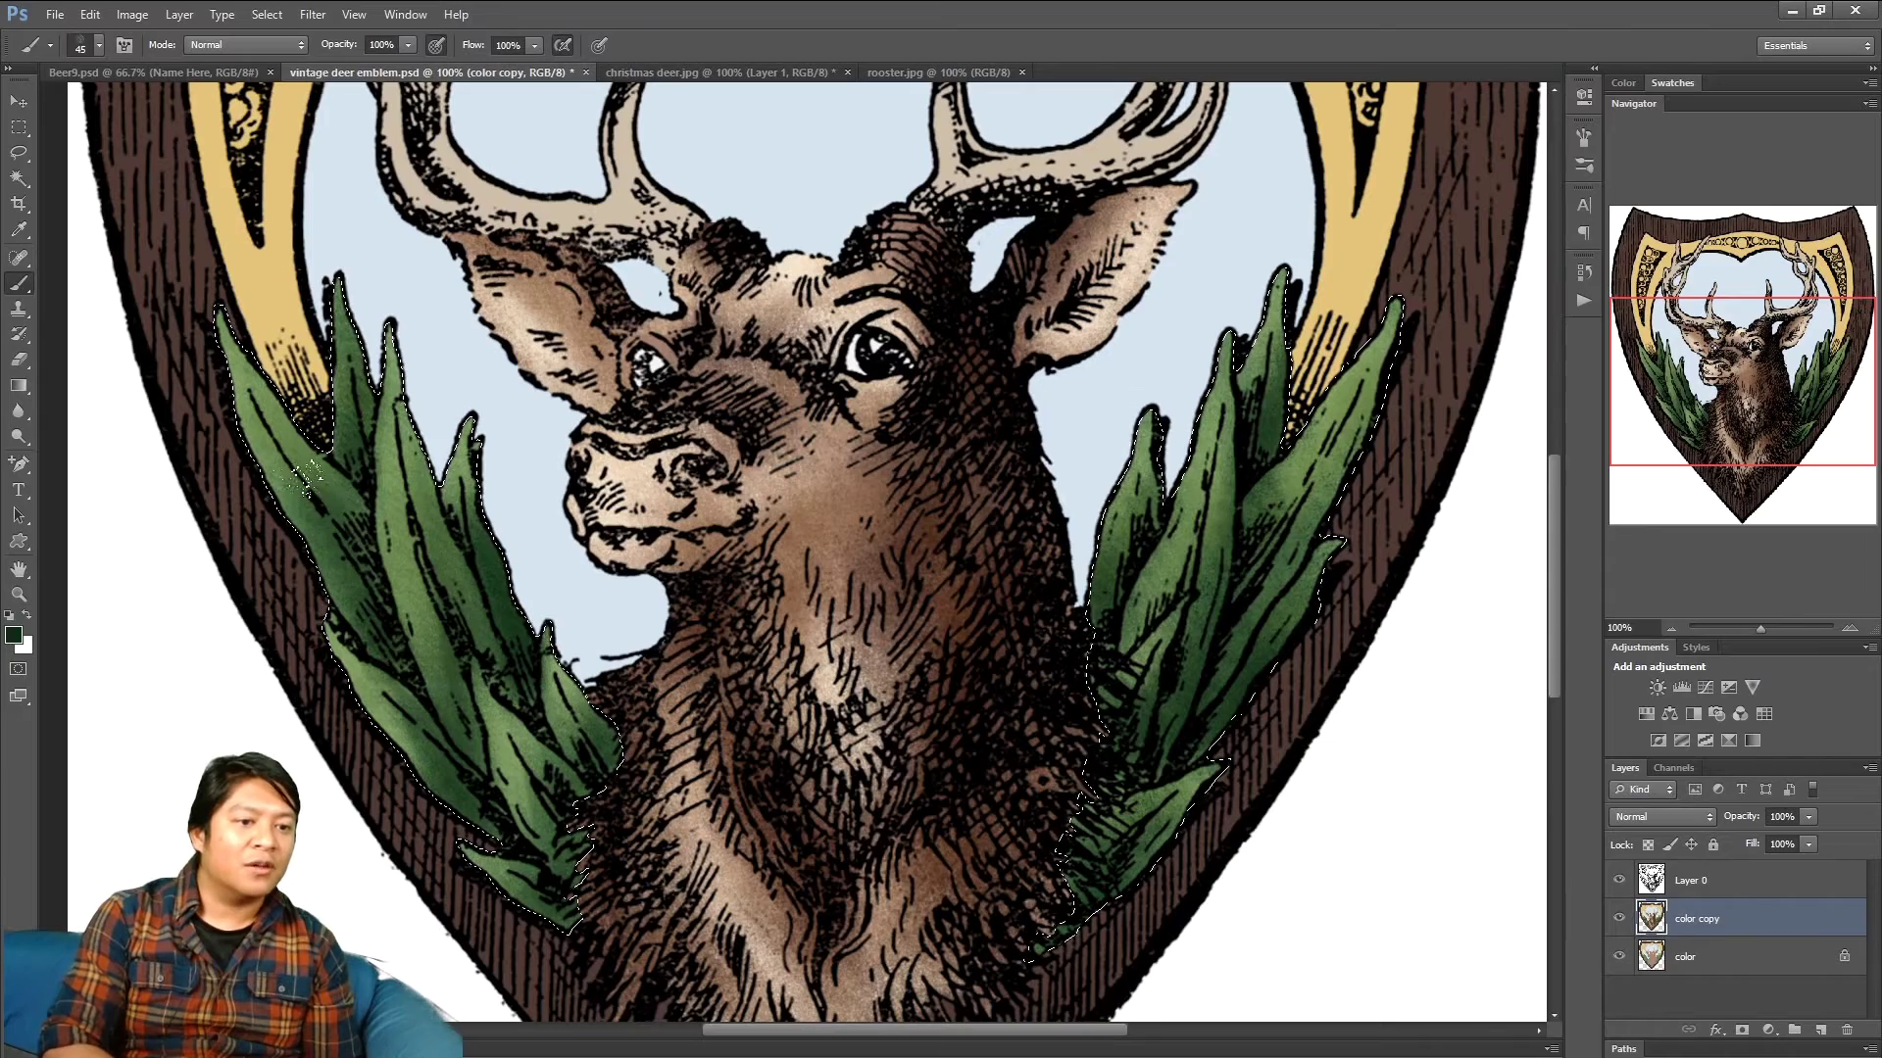
- Inspect the left leaf cluster's speckled shading at 200% and clear the selection around the leaves
drag(1741, 403, 1708, 377)
click(1849, 628)
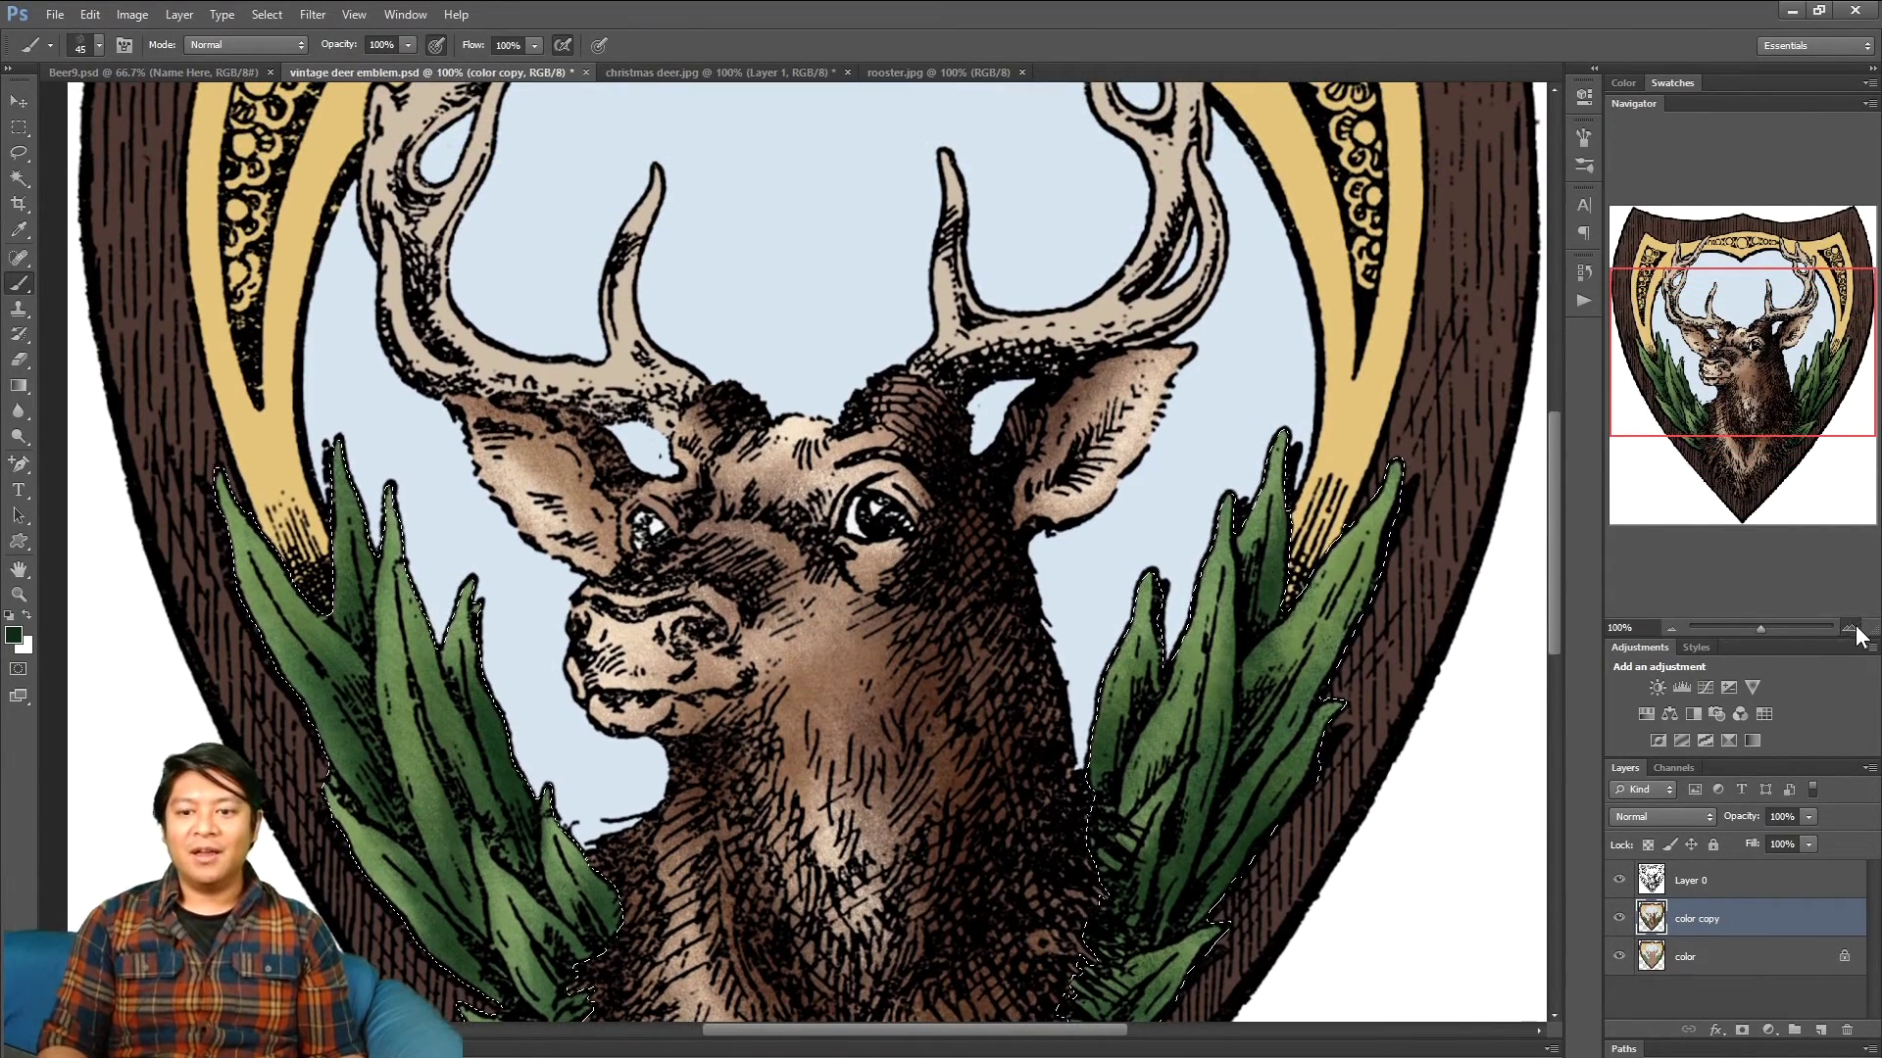
drag(1765, 370, 1692, 370)
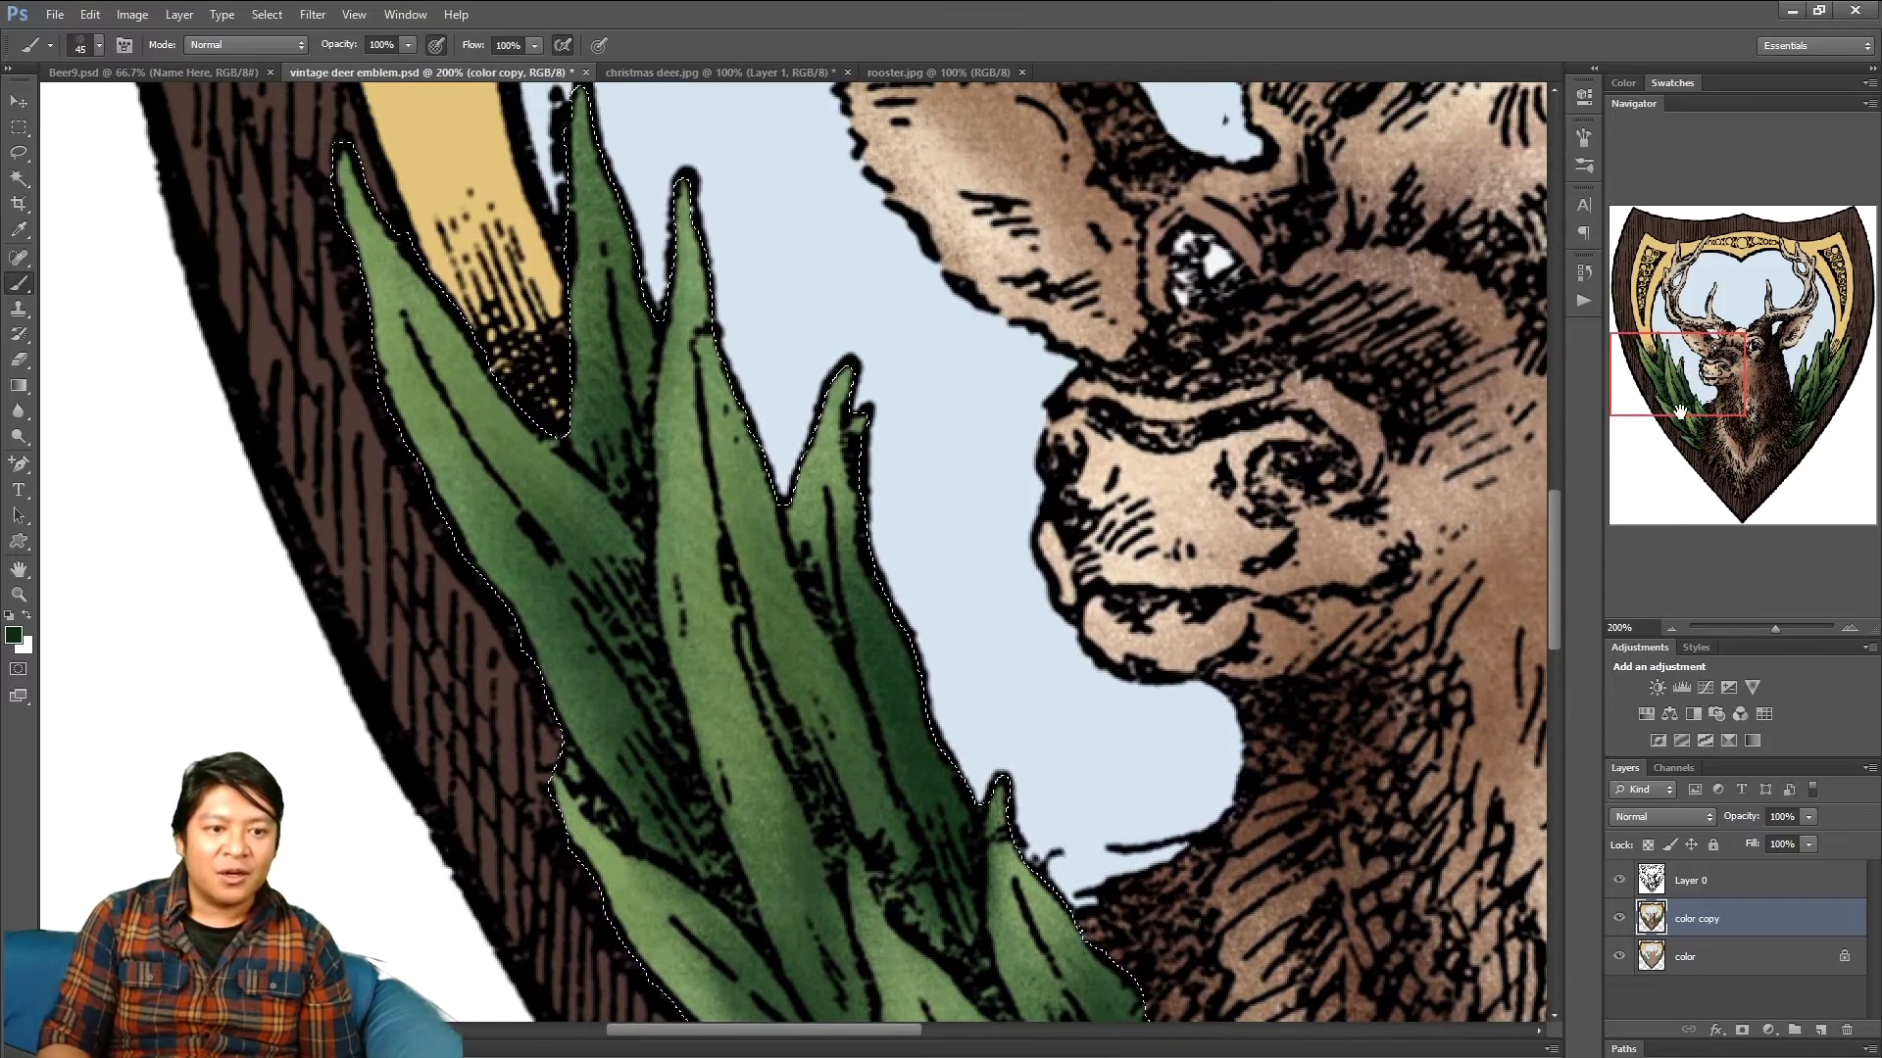
click(1671, 628)
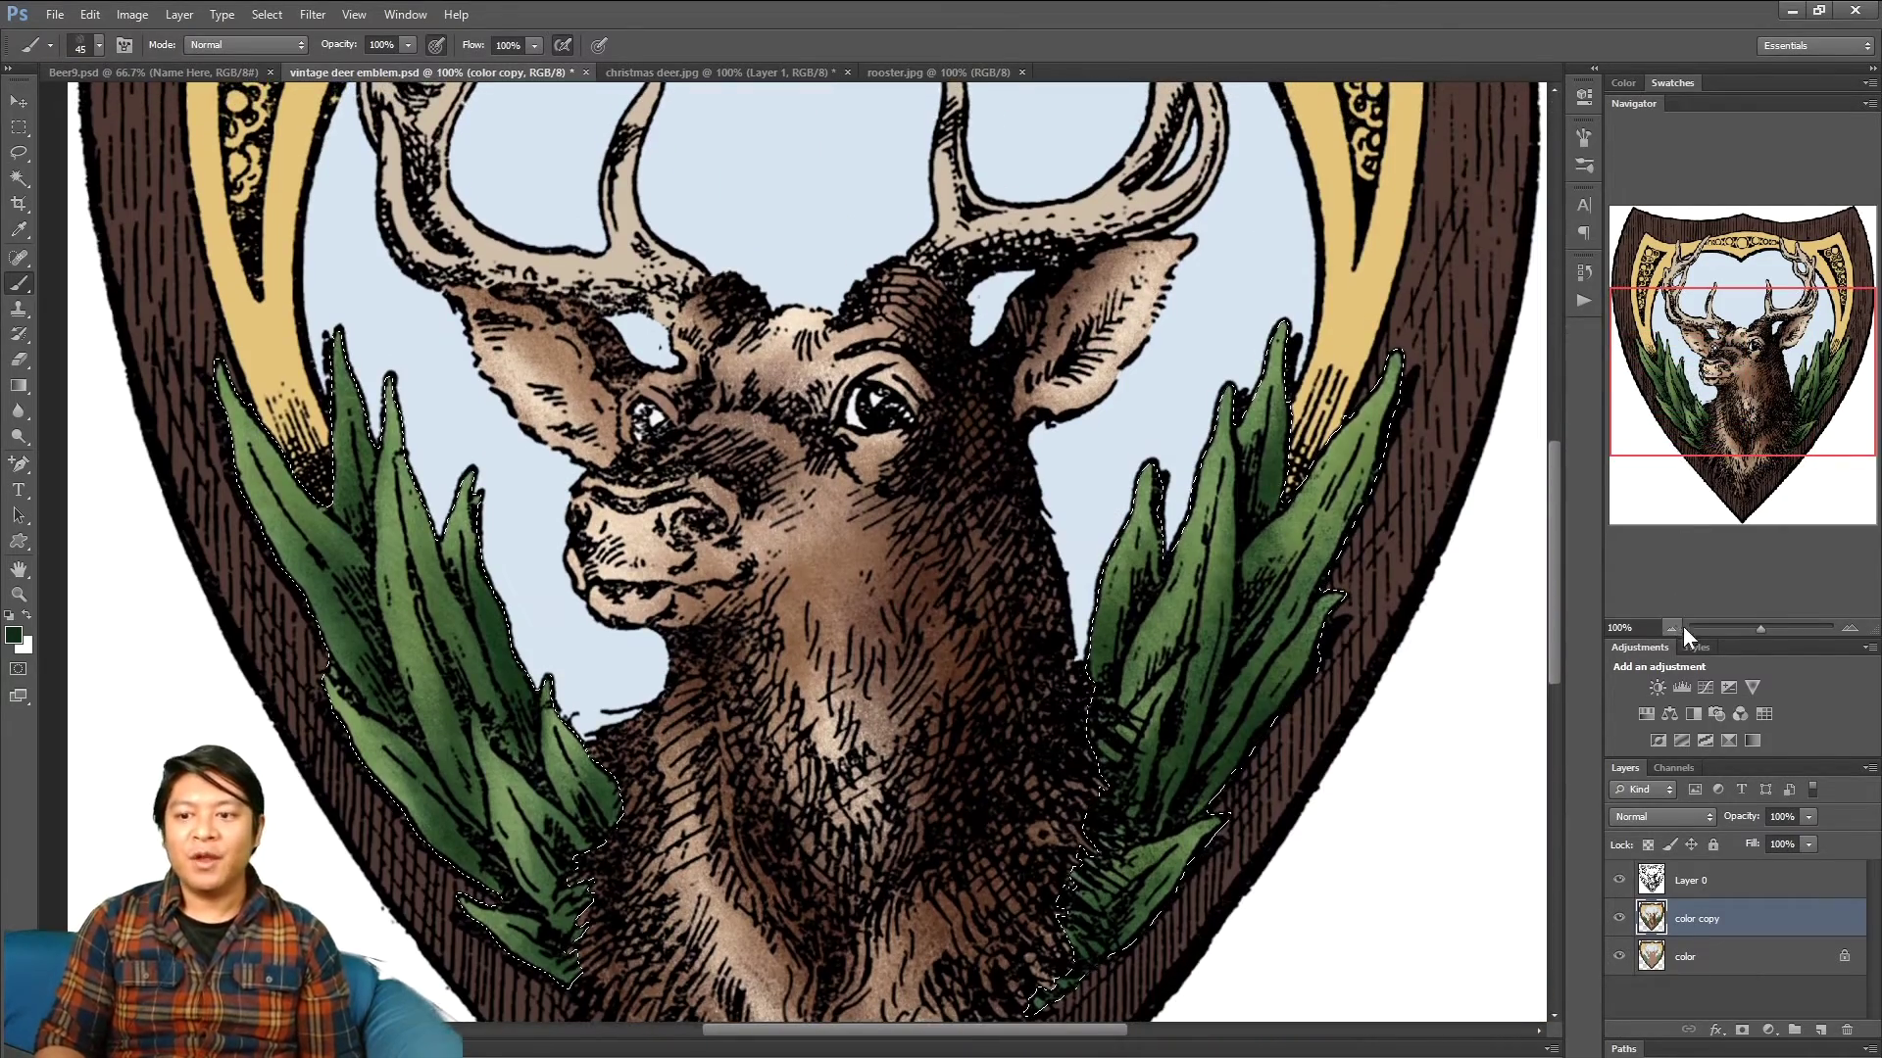
click(1672, 628)
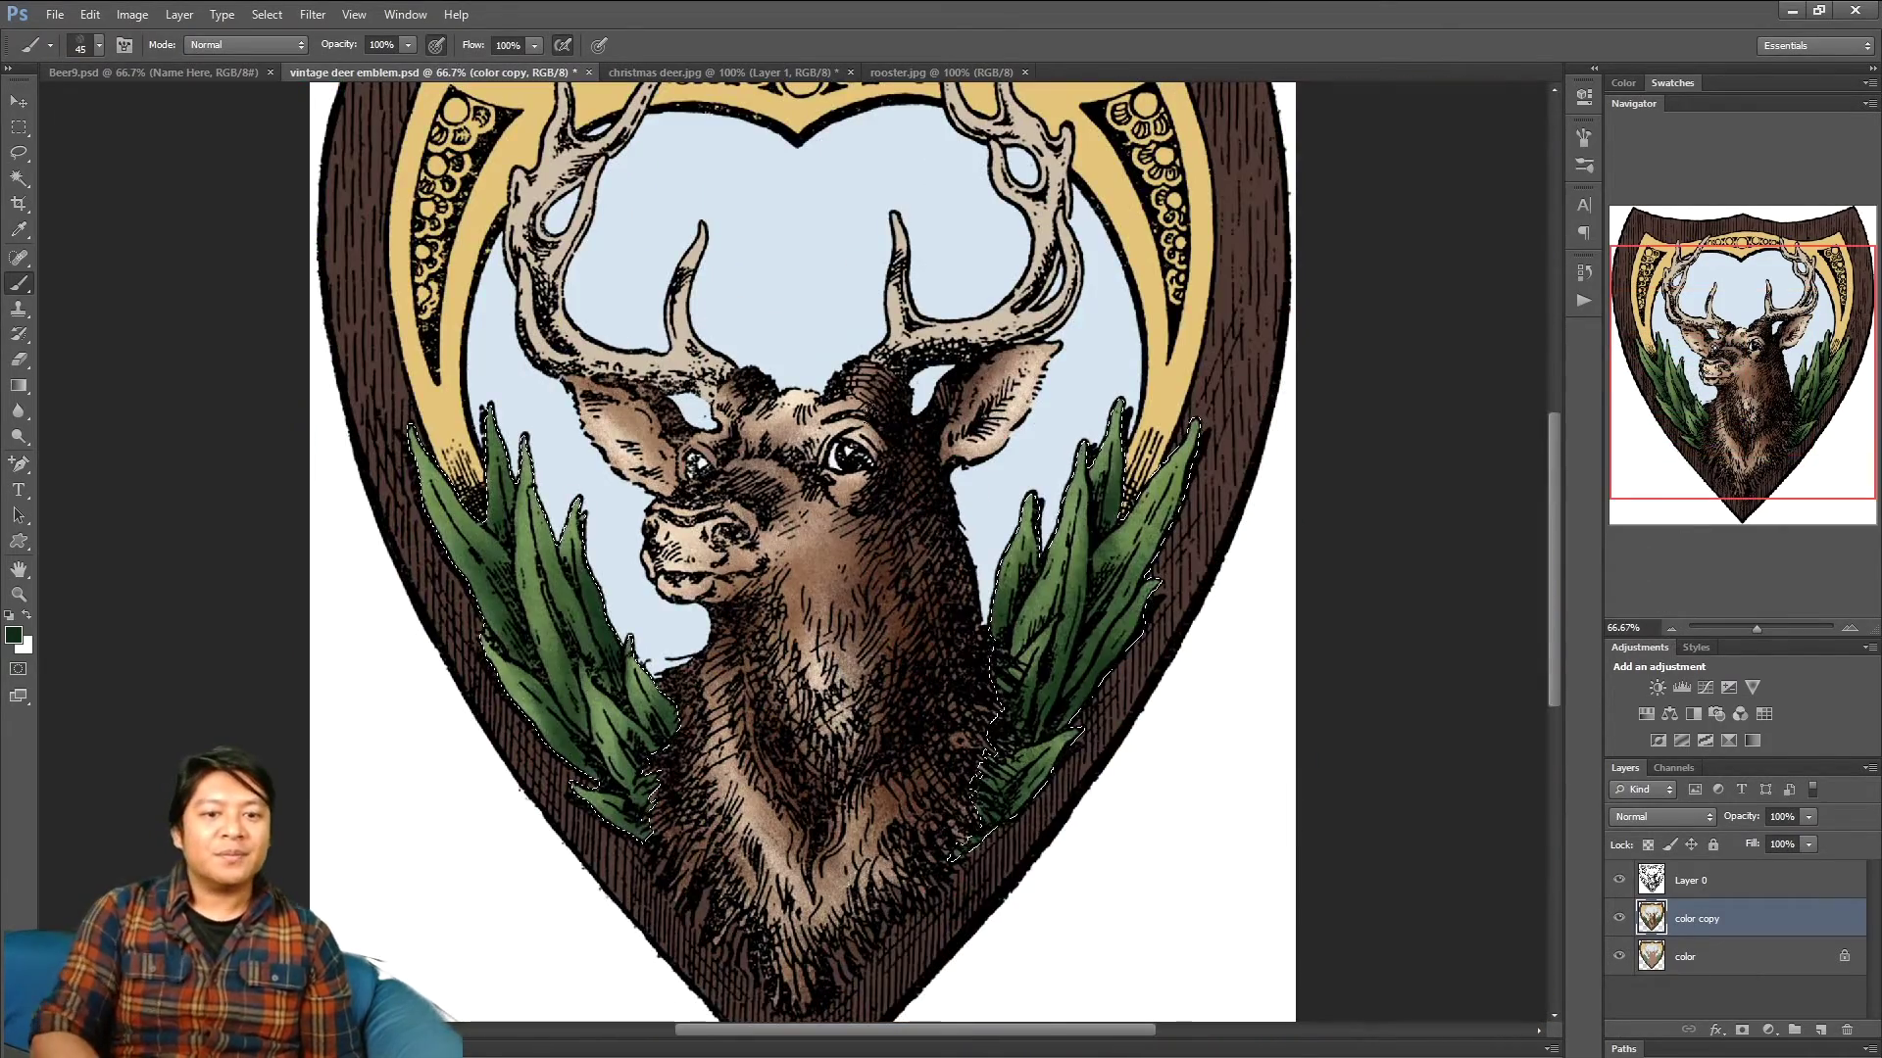
click(19, 128)
key(ctrl+d)
drag(1754, 384, 1768, 330)
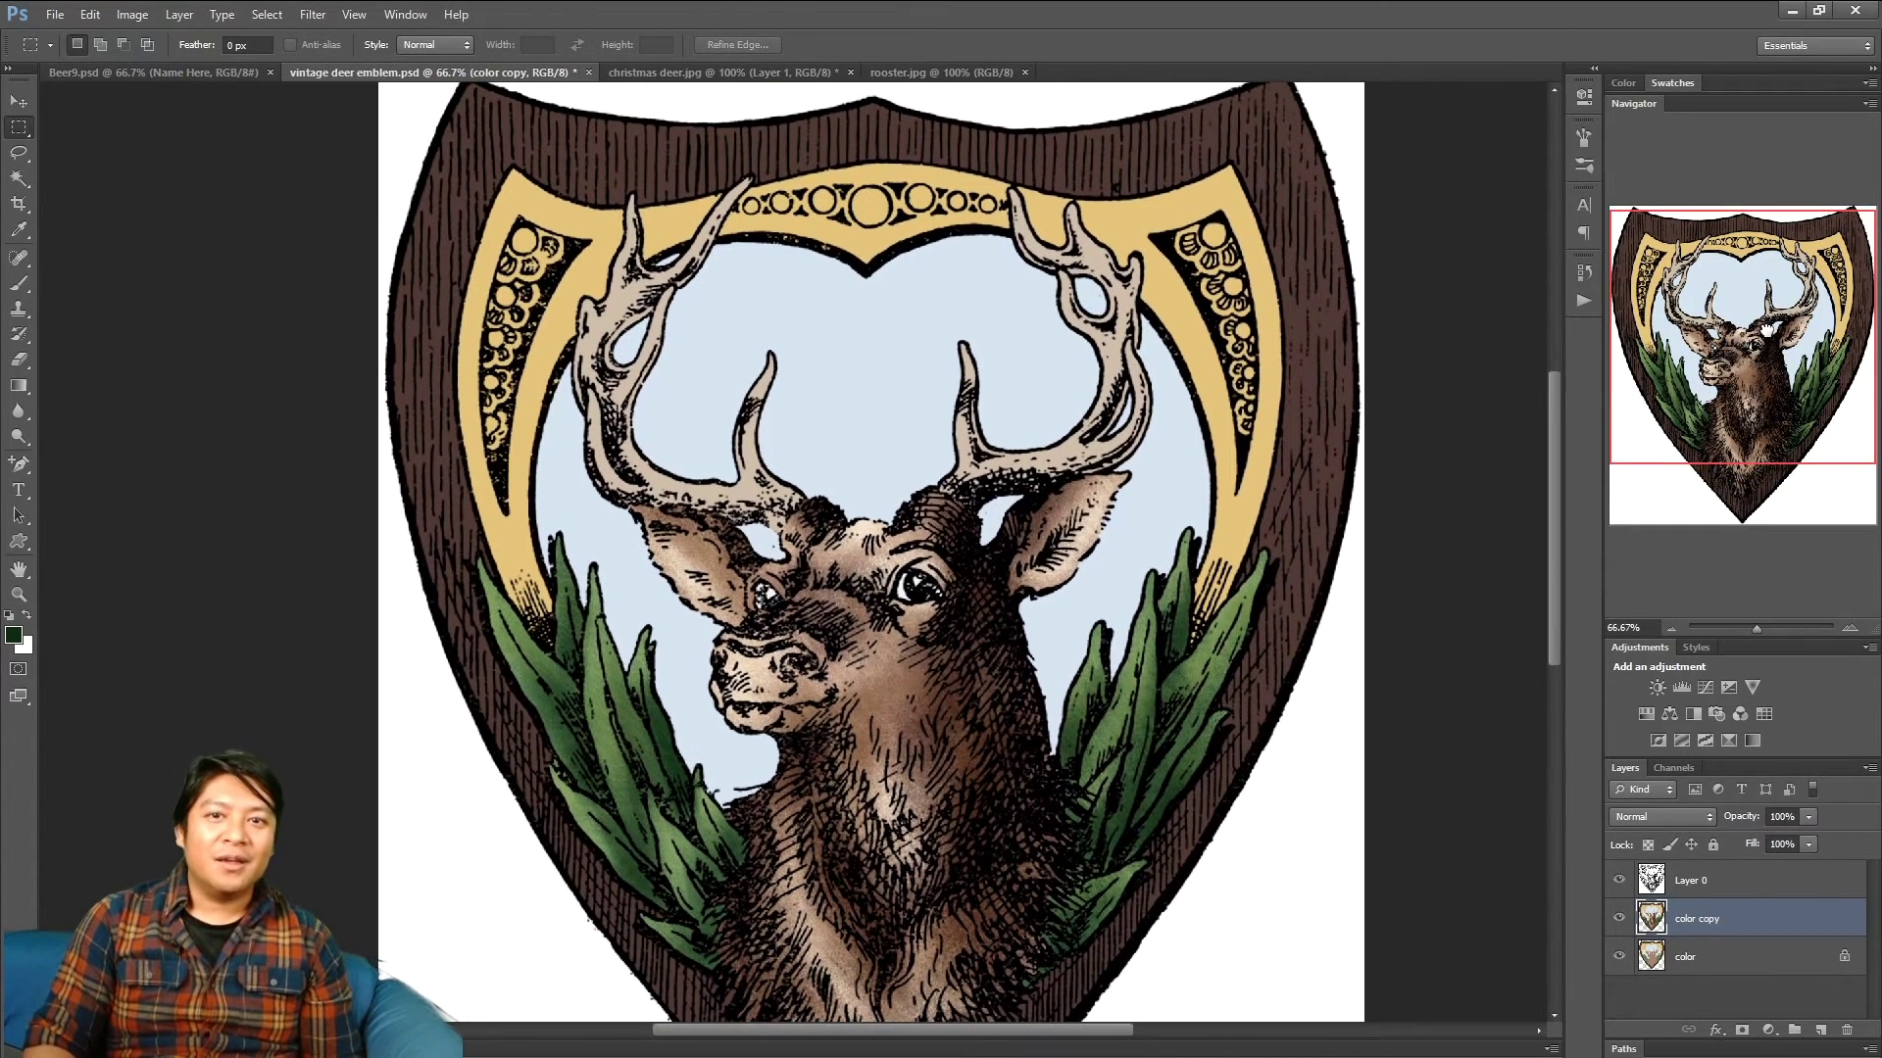